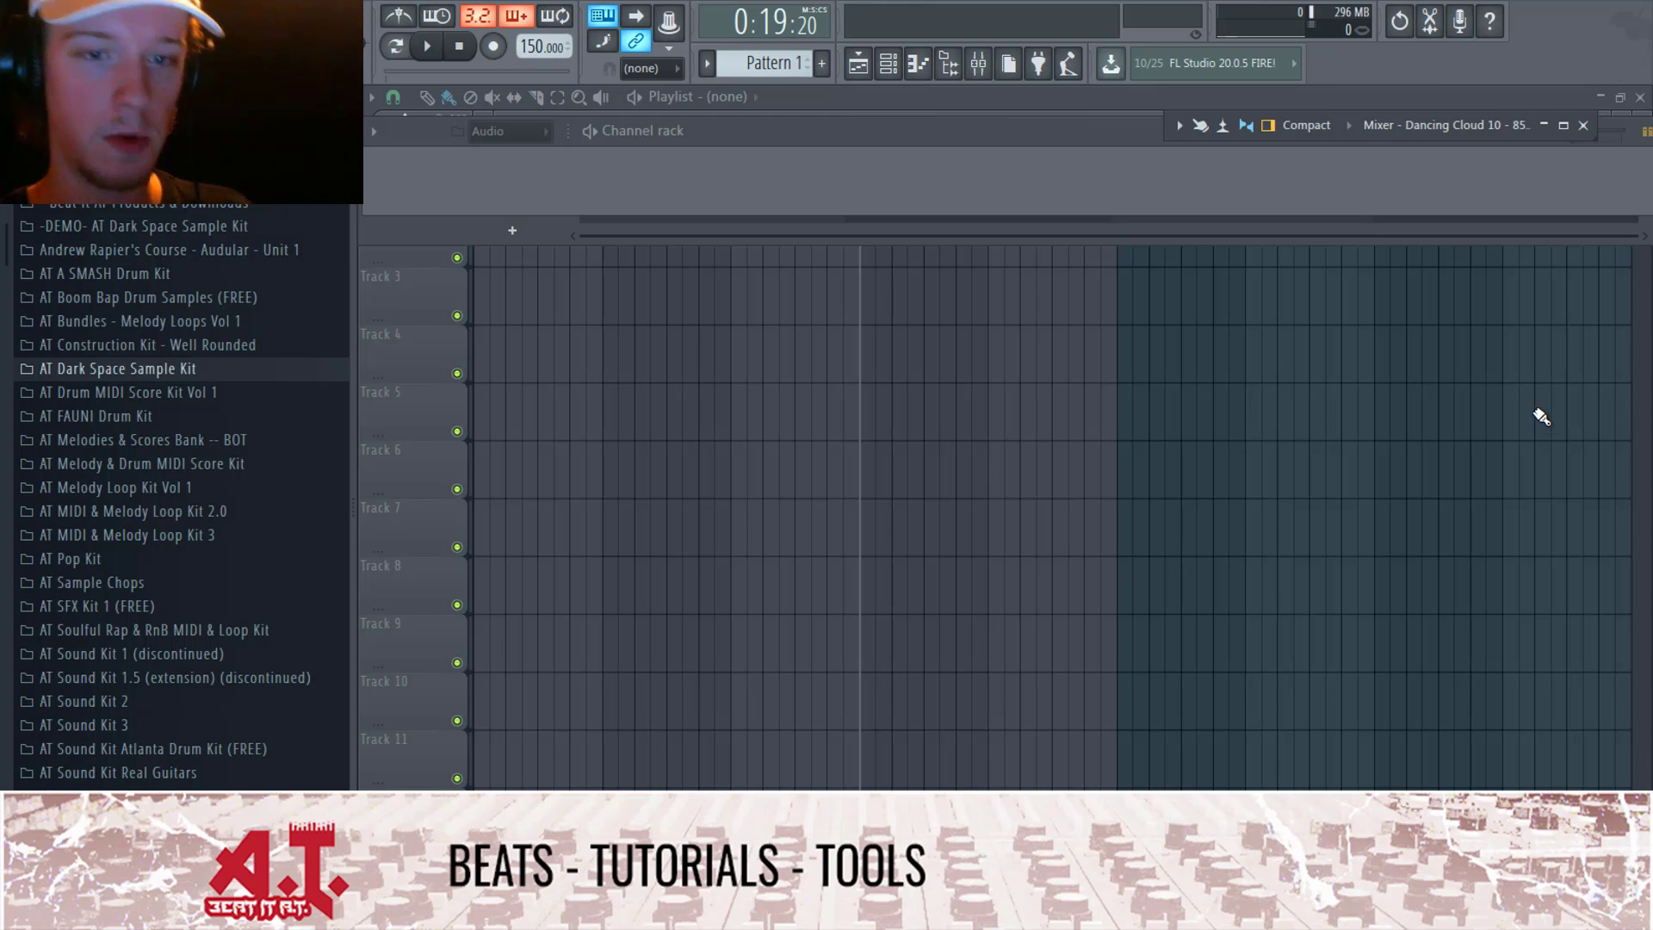
Step: Add Omnisphere as an instrument to the channel rack
{"action": "left_click", "coordinate": [594, 197]}
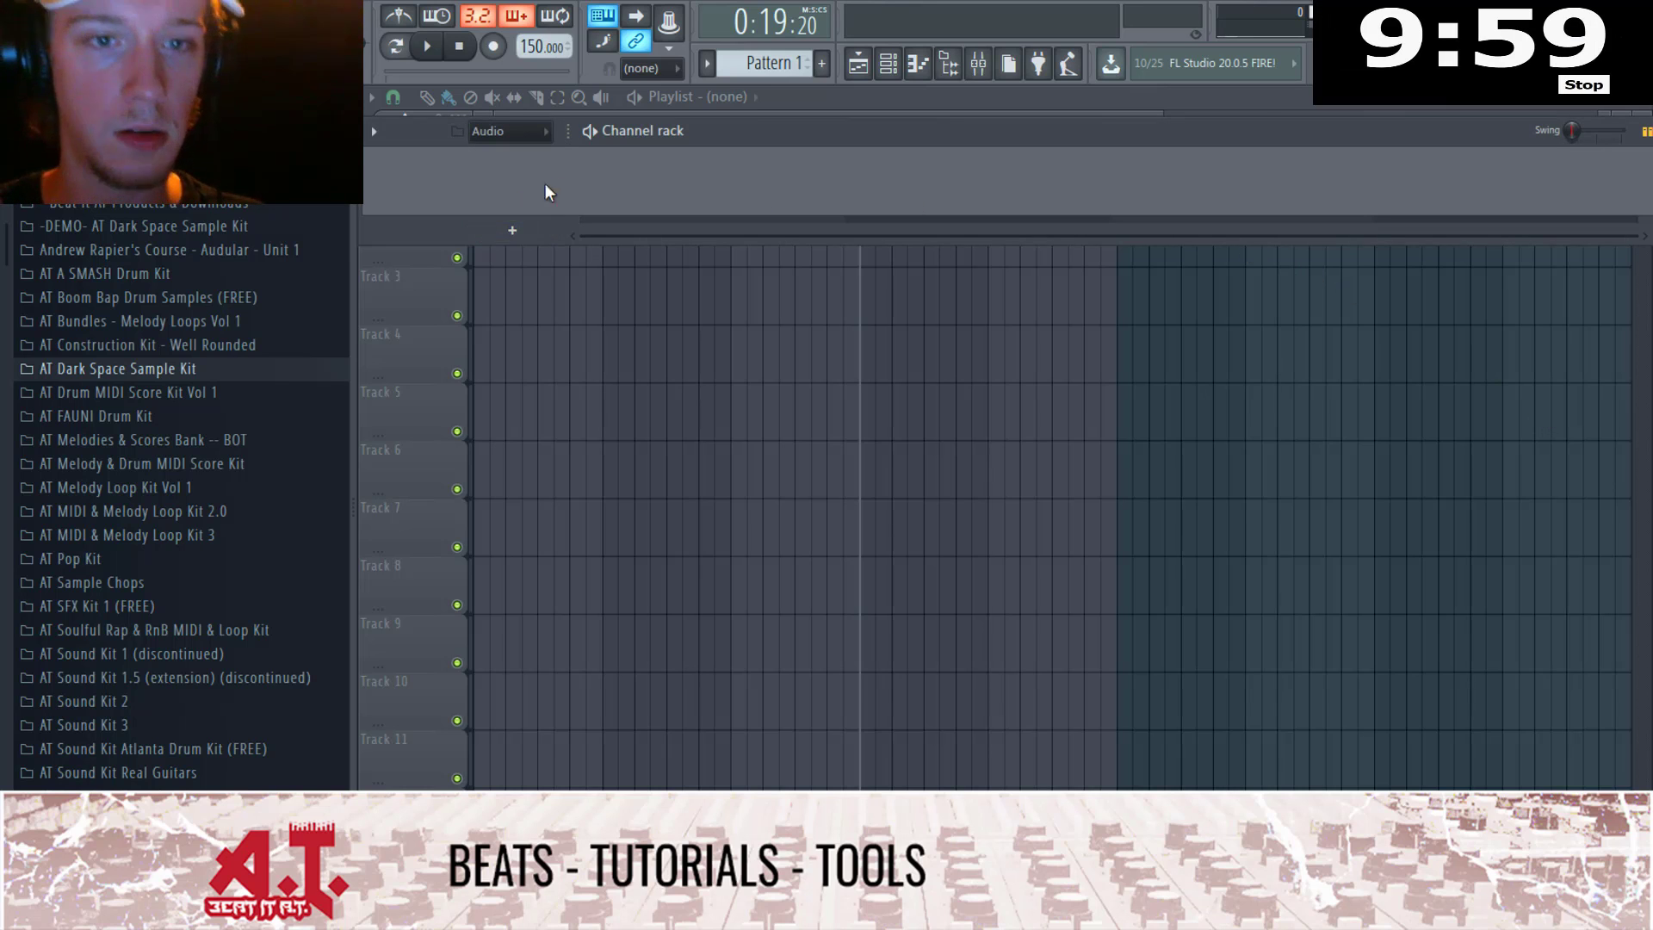
{"action": "left_click", "coordinate": [521, 230]}
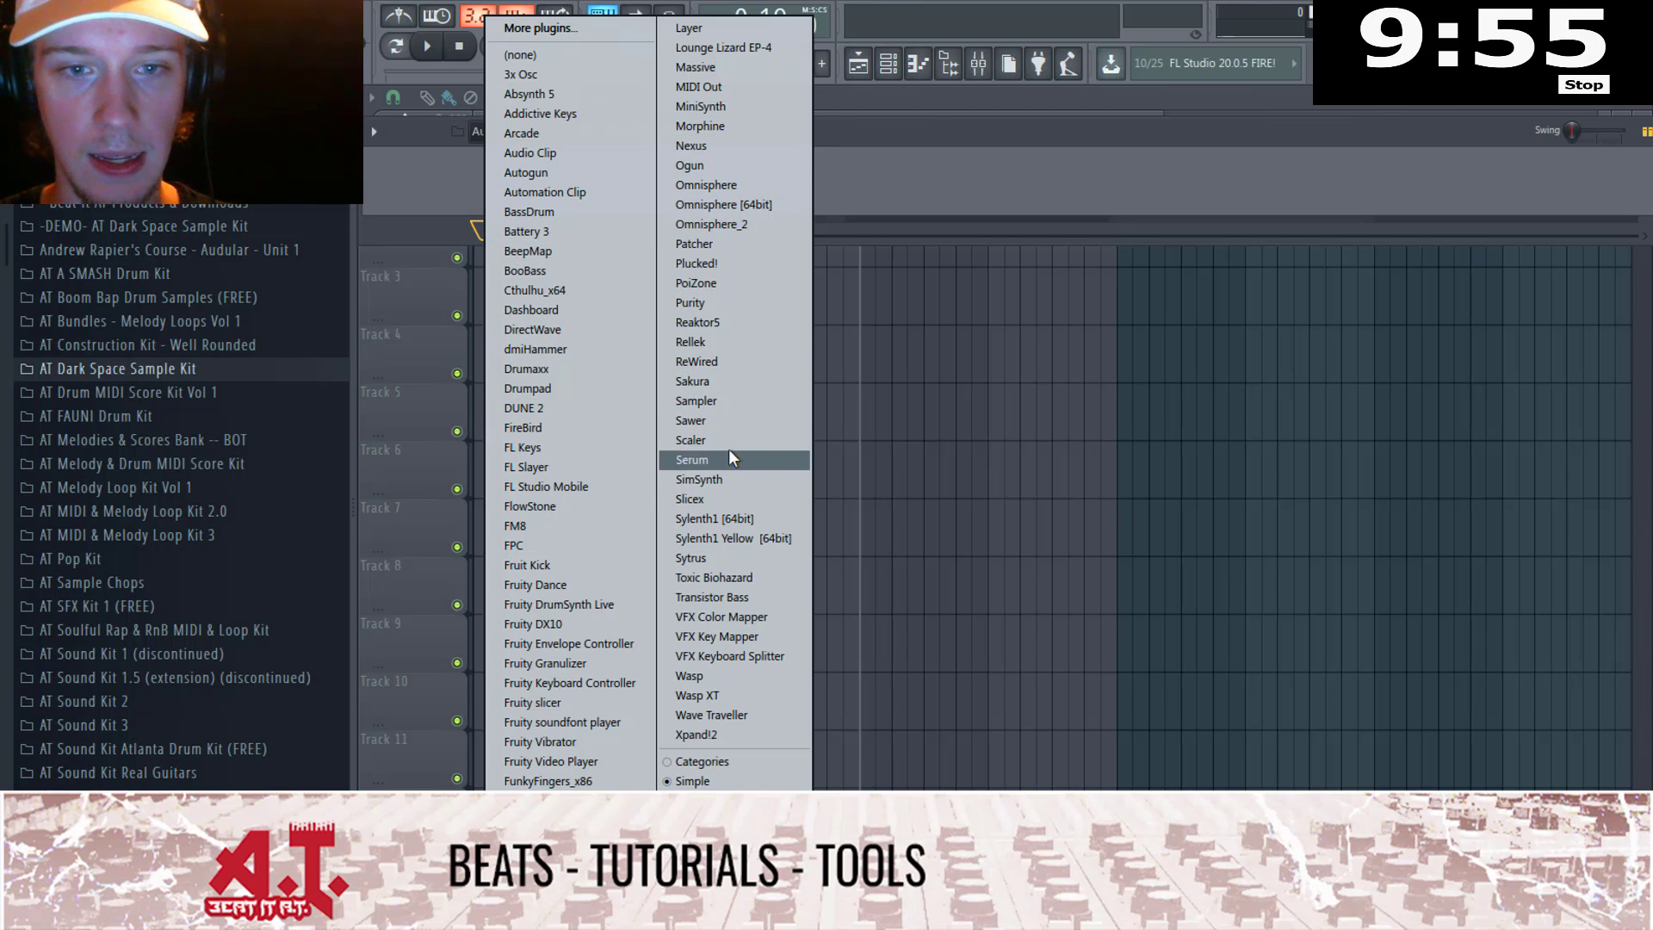
{"action": "left_click", "coordinate": [705, 184]}
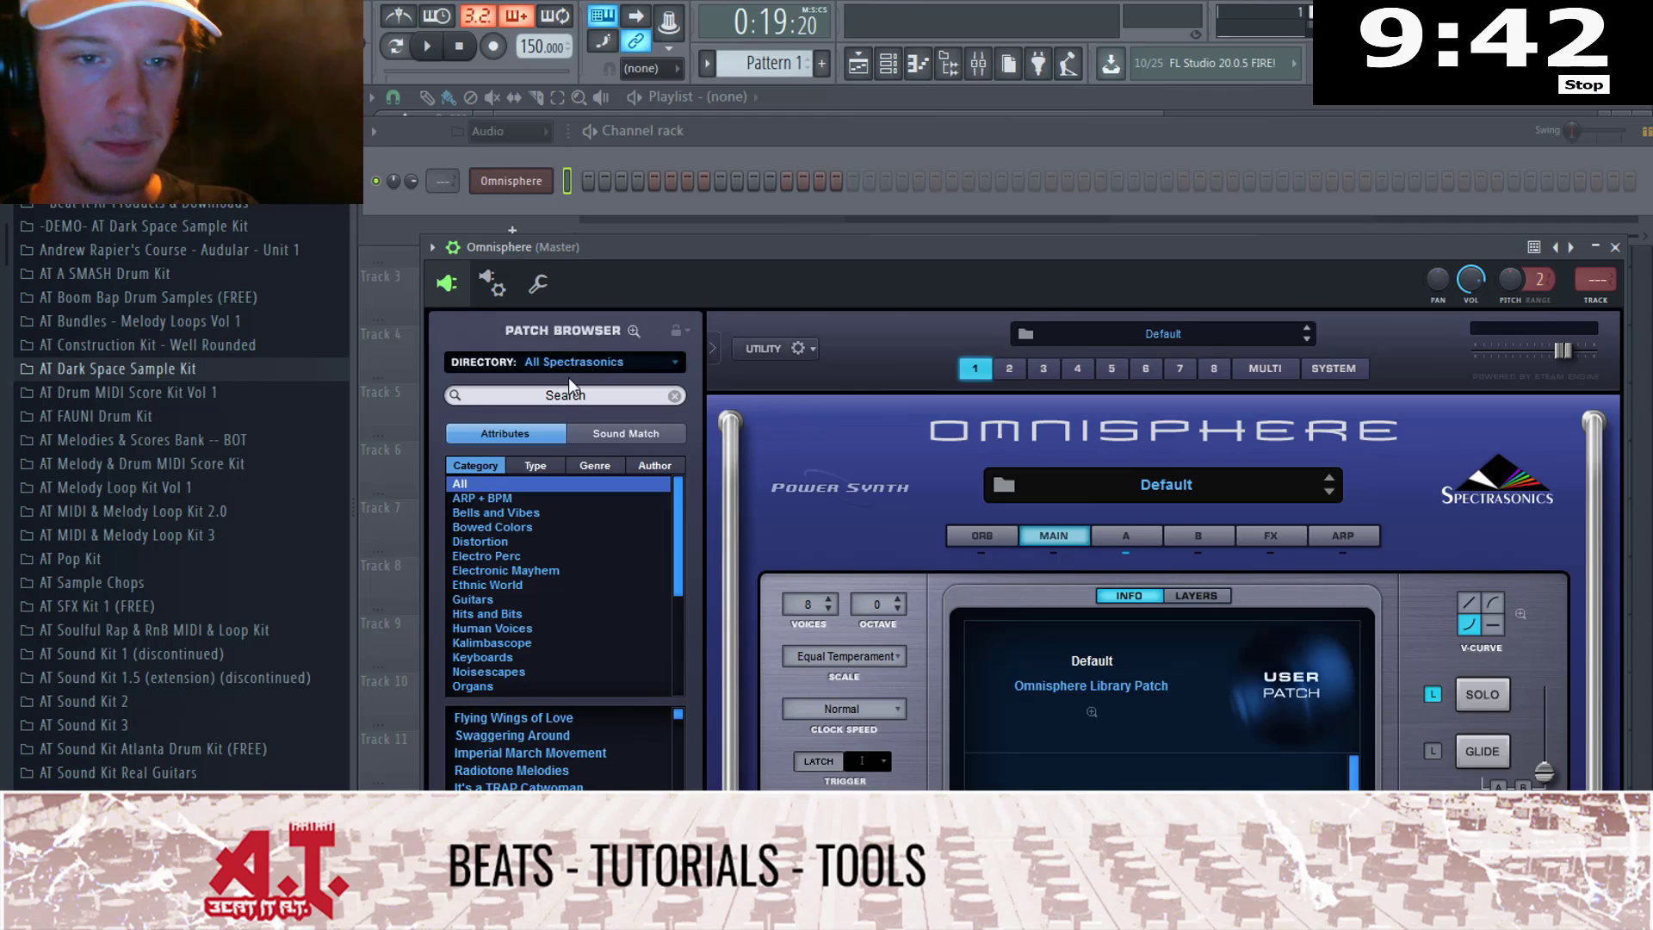
Step: Load the Accoustic and Synthetic Hybrid Piano patch in Omnisphere from the Beat It AT category of the All directory
{"action": "left_click", "coordinate": [603, 362]}
{"action": "left_click", "coordinate": [593, 369]}
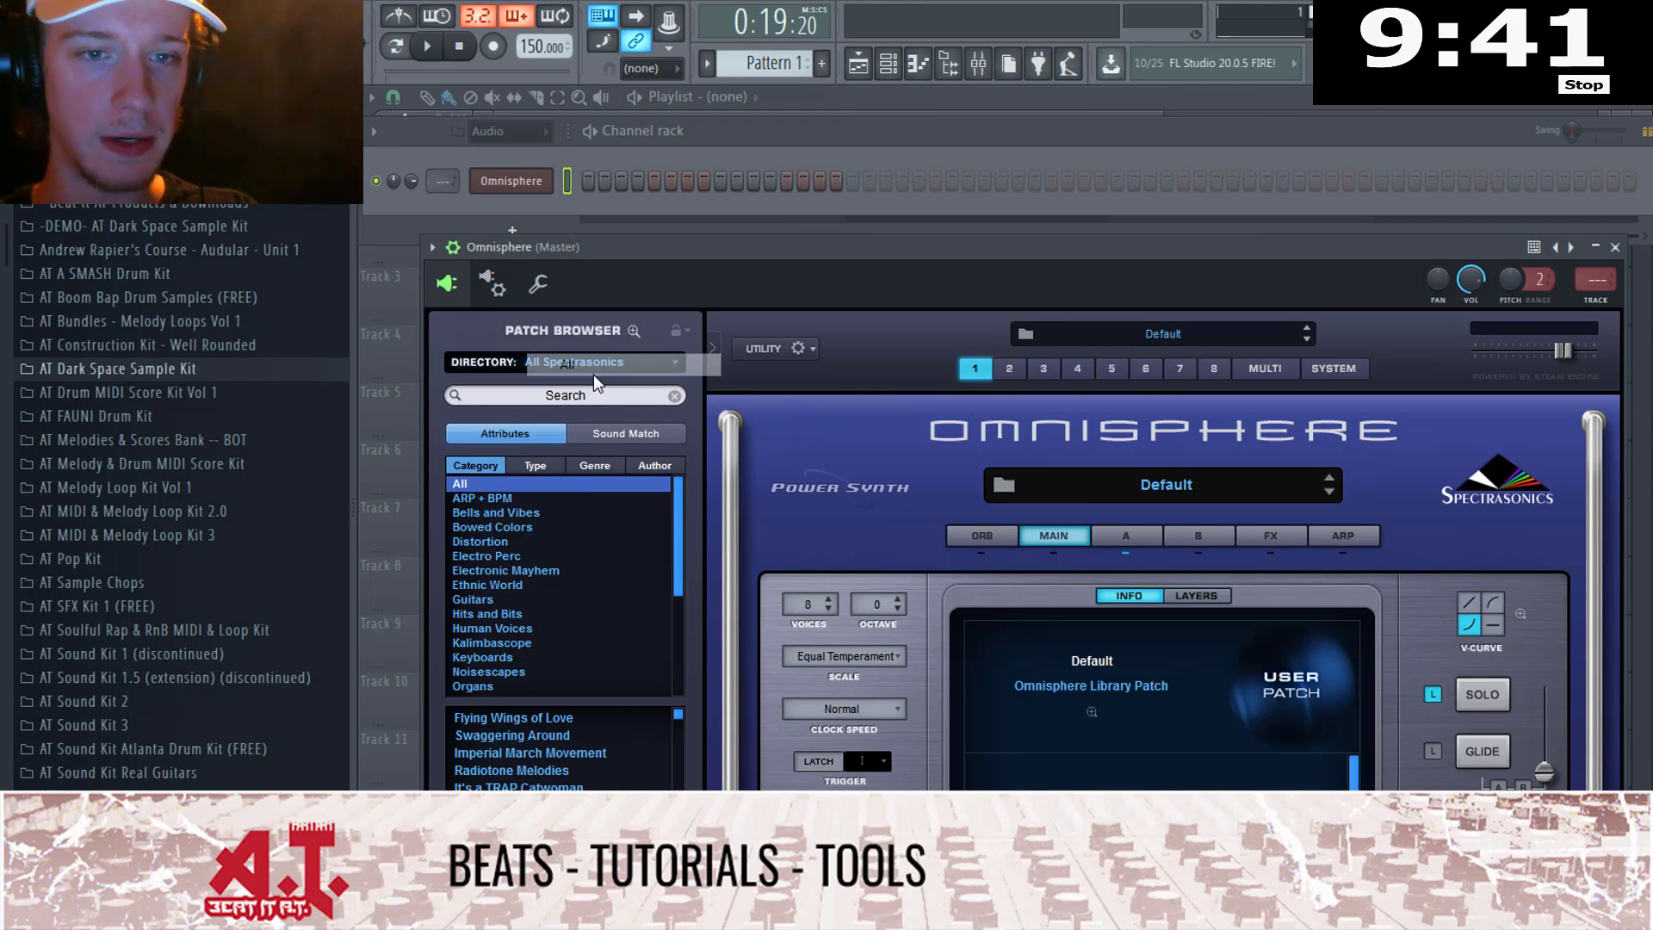
{"action": "left_click", "coordinate": [488, 511]}
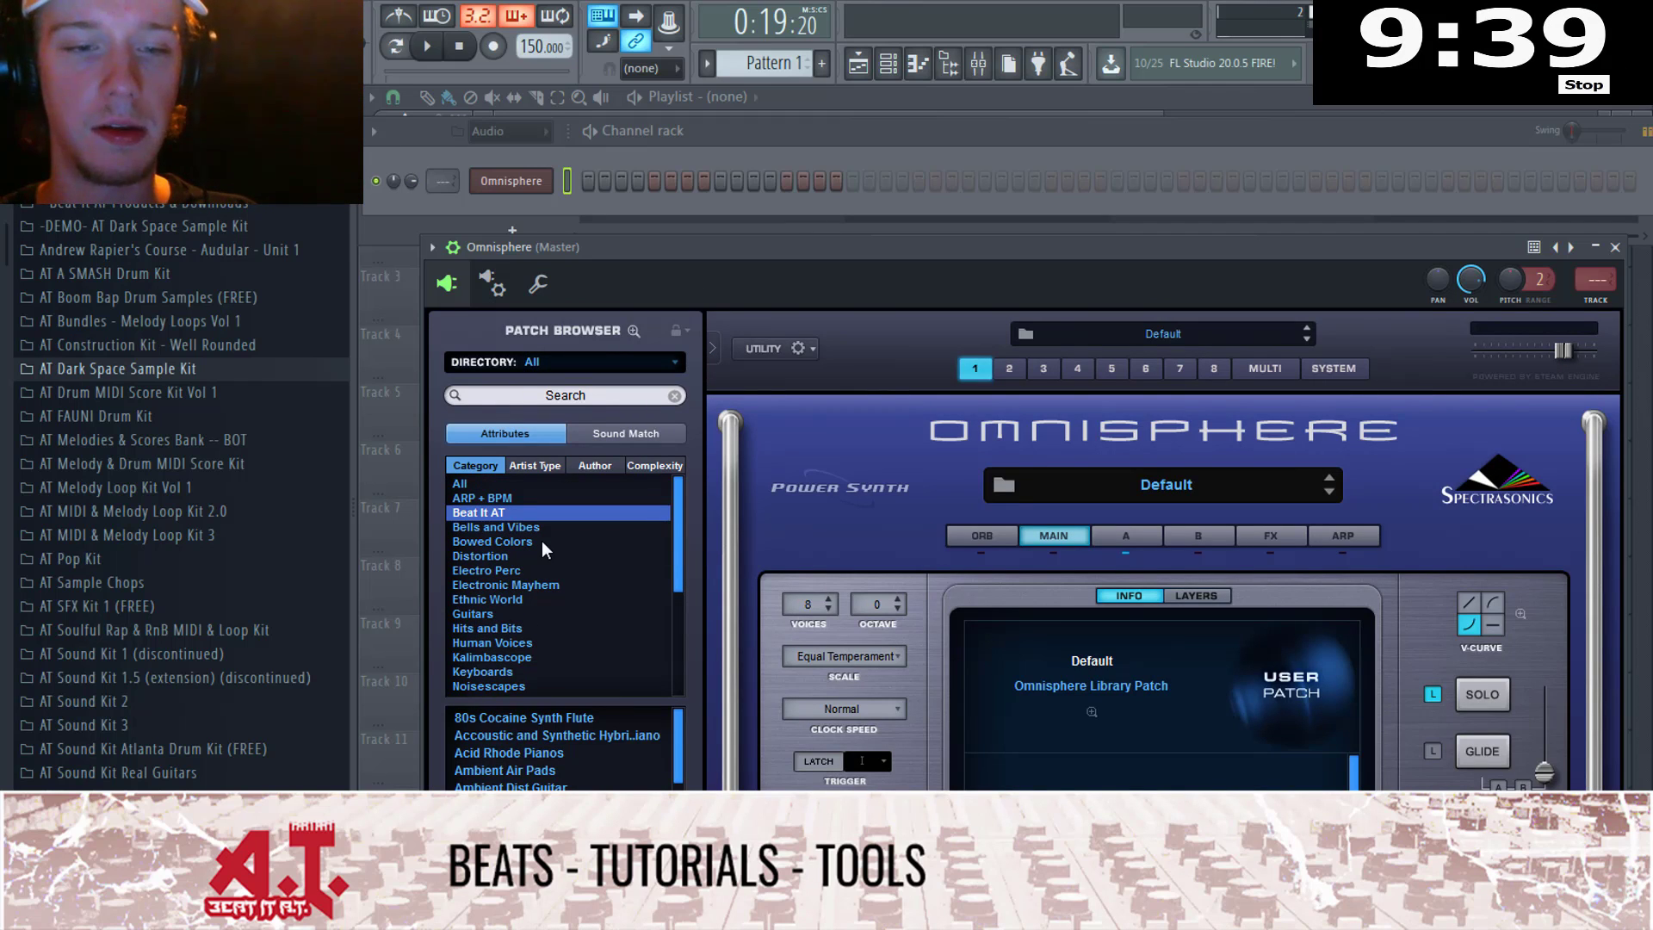
{"action": "left_click_drag", "start_coordinate": [866, 243], "coordinate": [927, 108]}
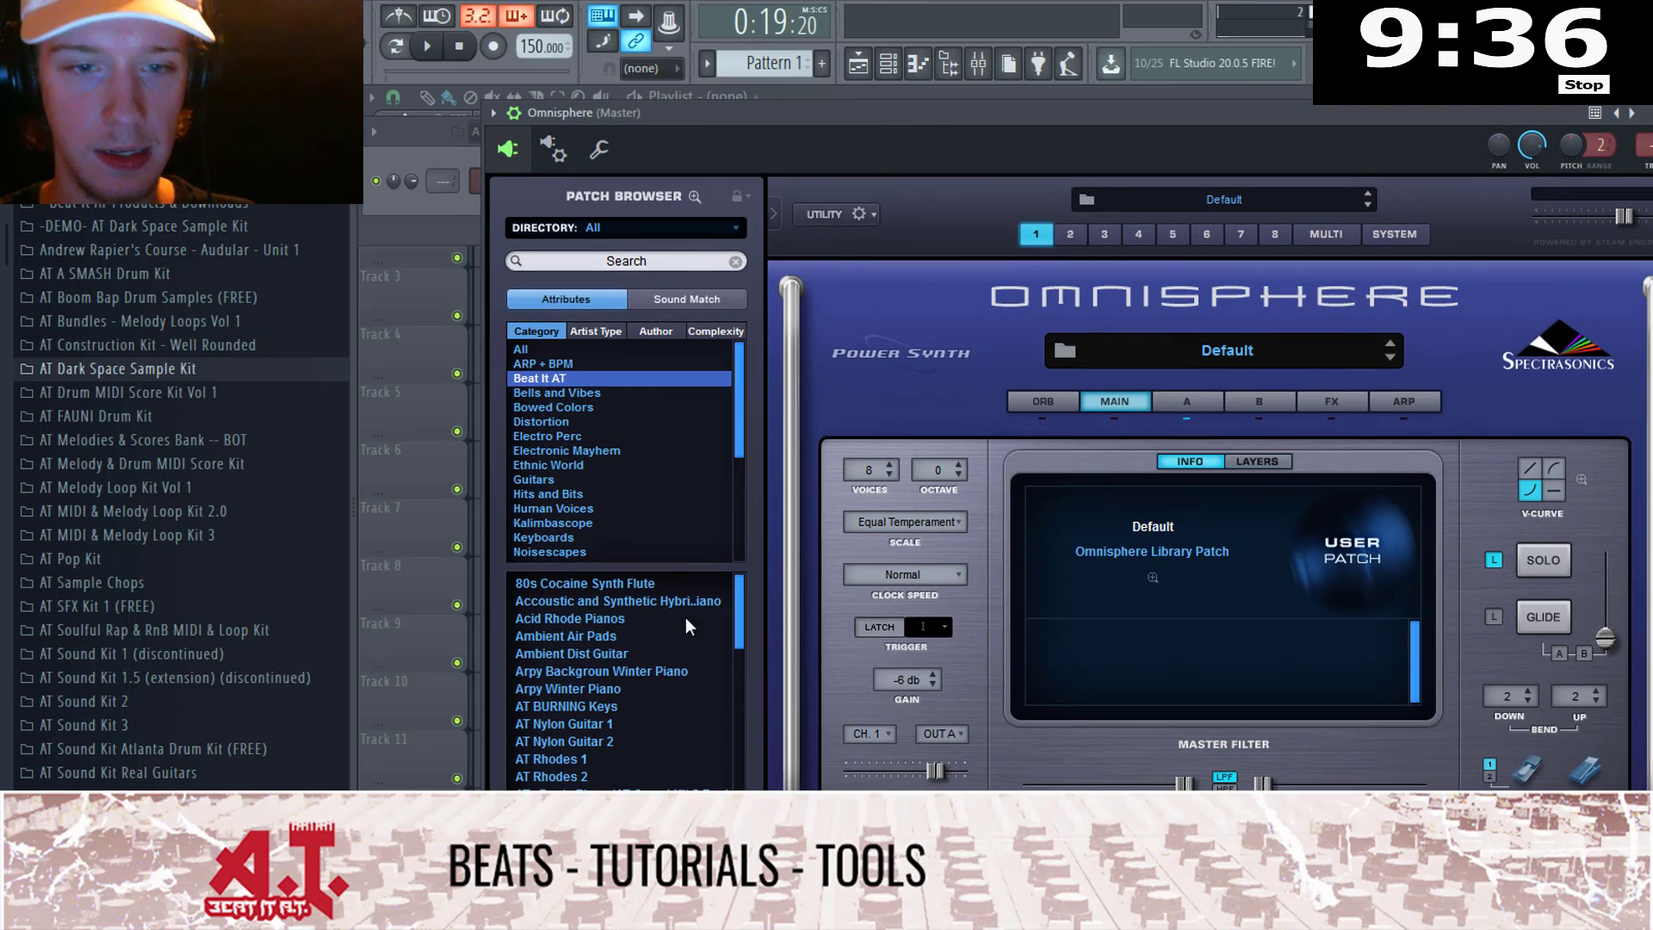
{"action": "left_click", "coordinate": [688, 601]}
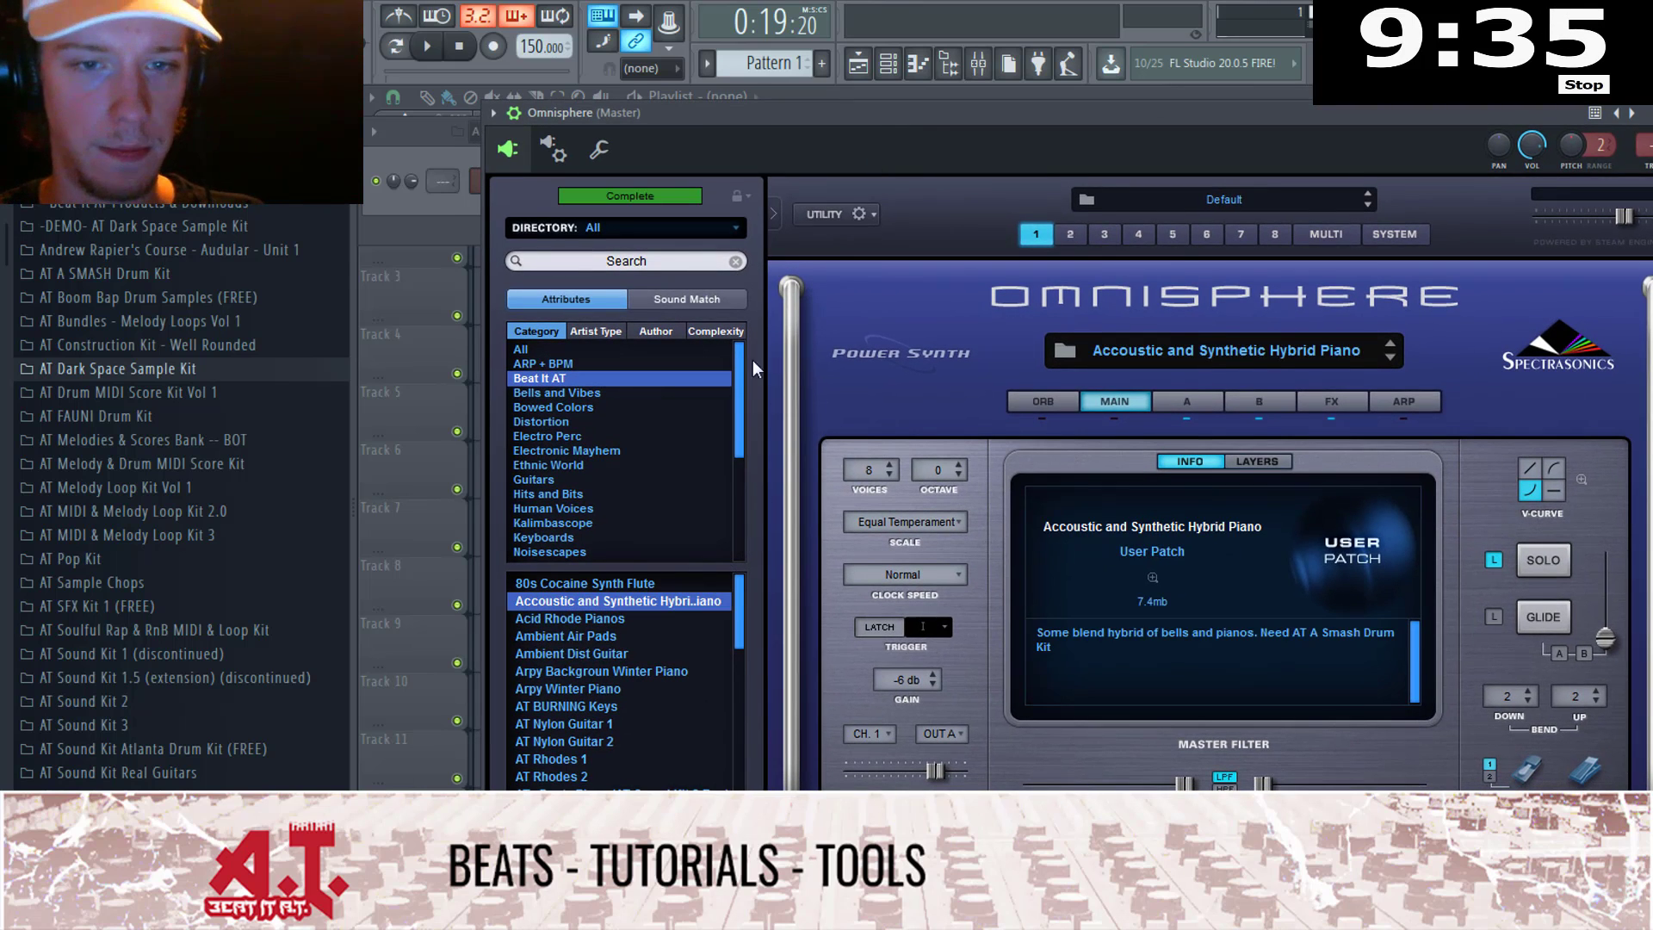
Step: Open the Omnisphere channel's piano roll and fit its window beside a narrowed browser
{"action": "left_click", "coordinate": [445, 203]}
{"action": "right_click", "coordinate": [514, 187]}
{"action": "left_click", "coordinate": [643, 181]}
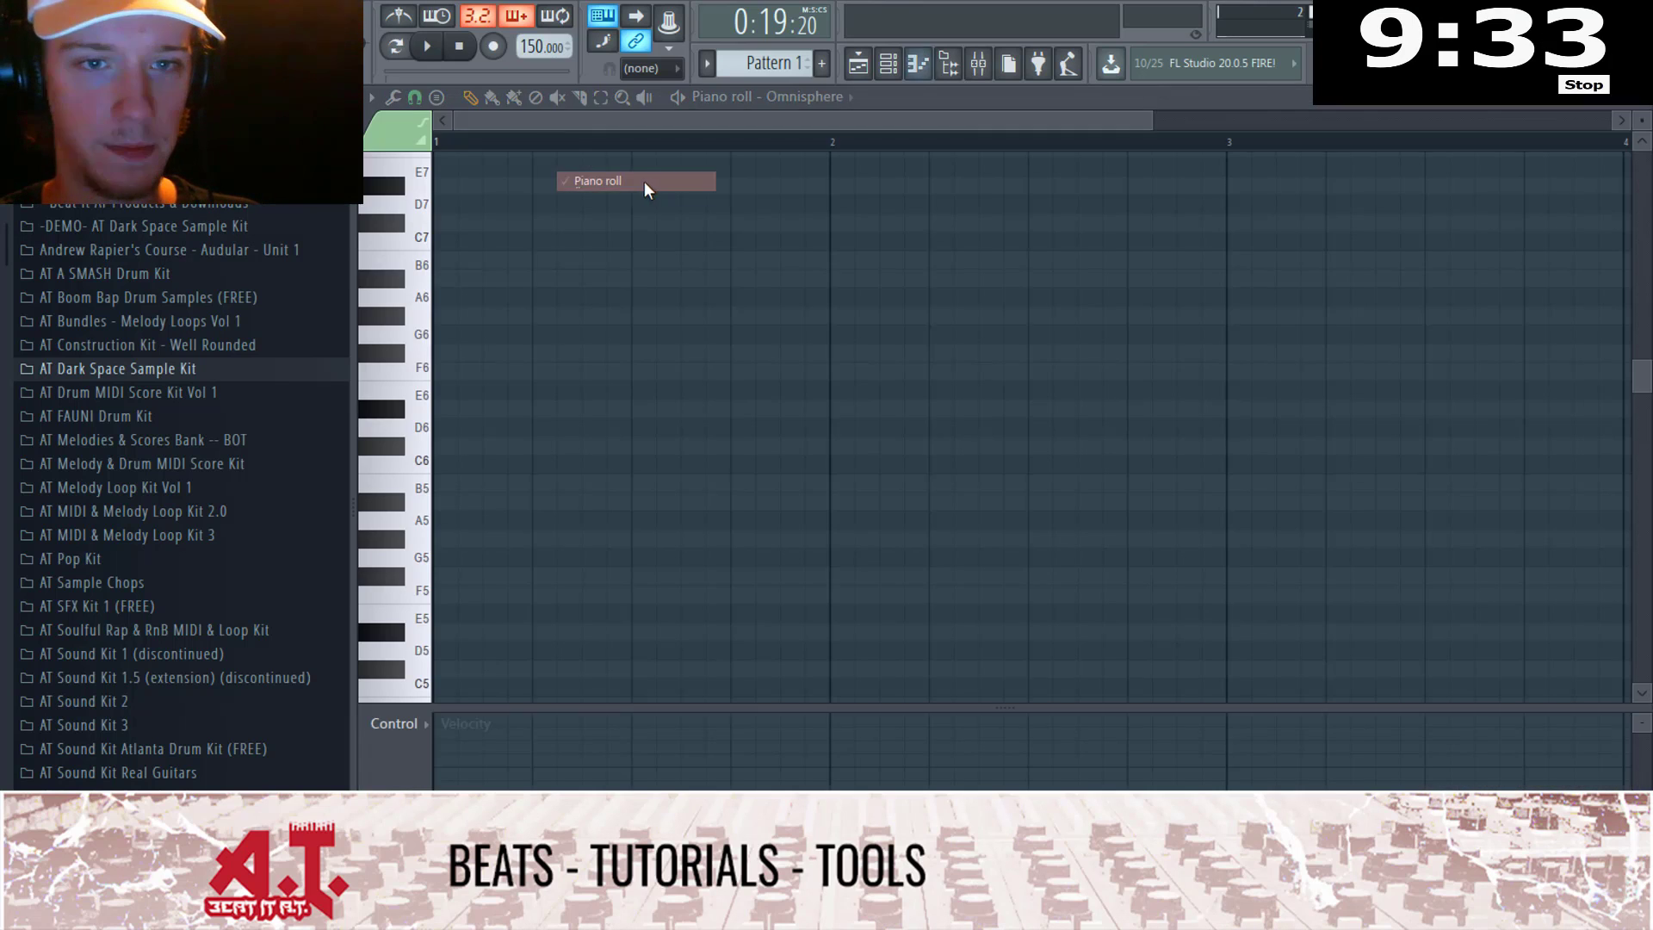
{"action": "left_click", "coordinate": [361, 95]}
{"action": "left_click", "coordinate": [12, 96]}
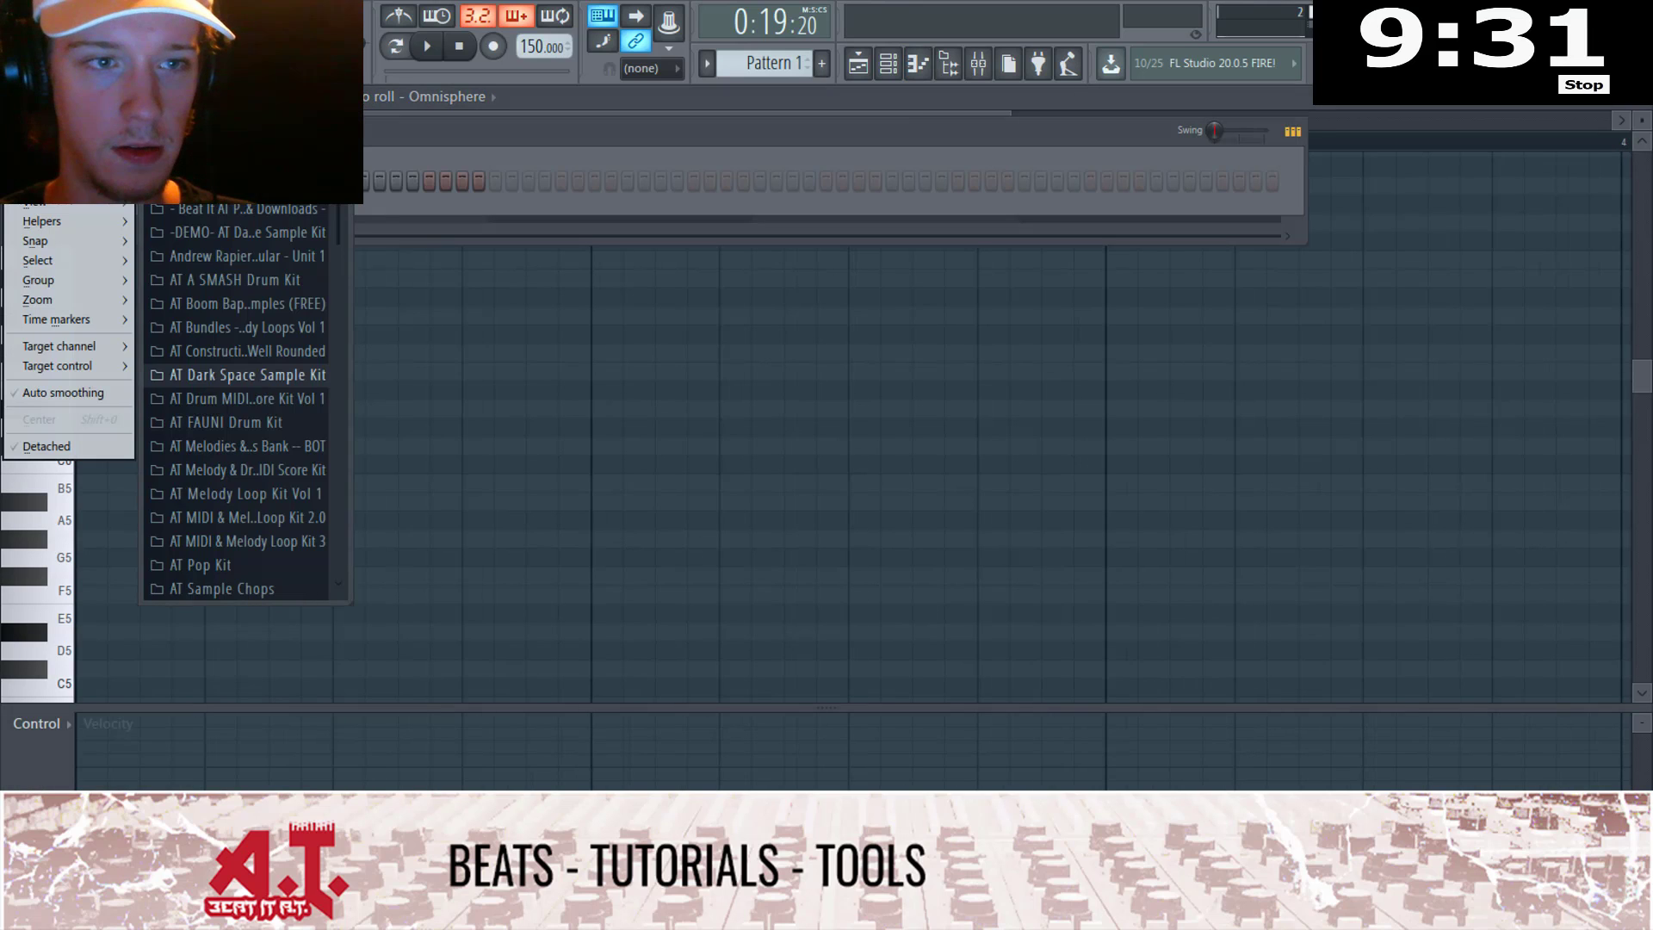
{"action": "right_click", "coordinate": [632, 390]}
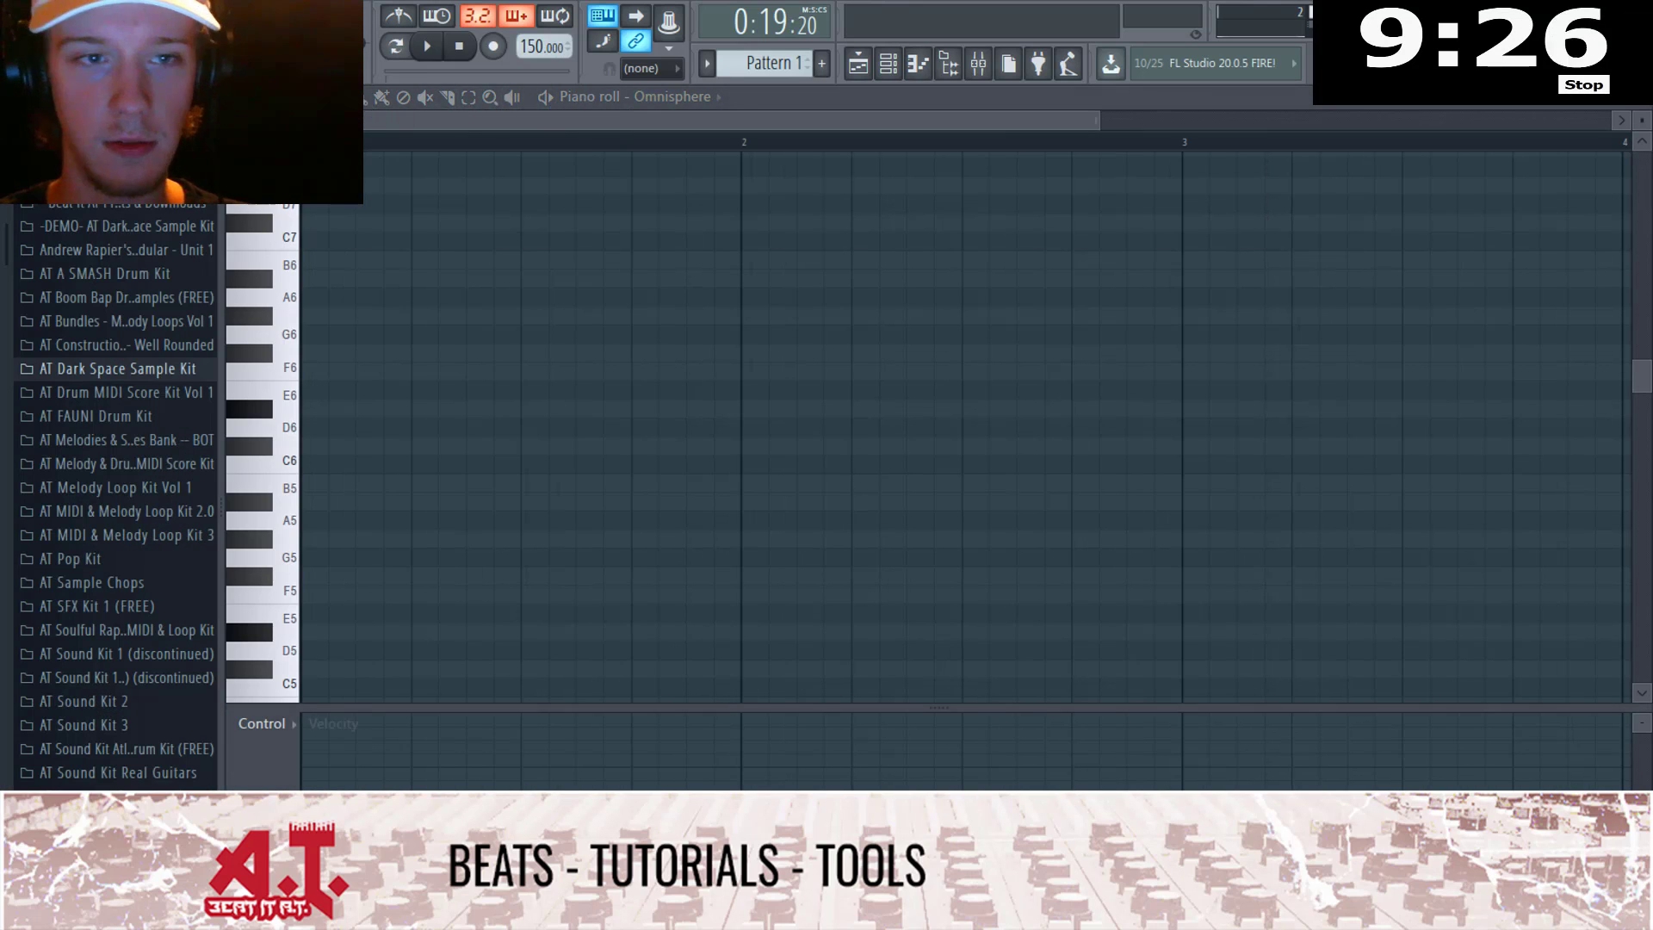
Step: Set the root note of the piano roll's scale highlighting to F#
{"action": "left_click", "coordinate": [238, 96]}
{"action": "mouse_move", "coordinate": [331, 223]}
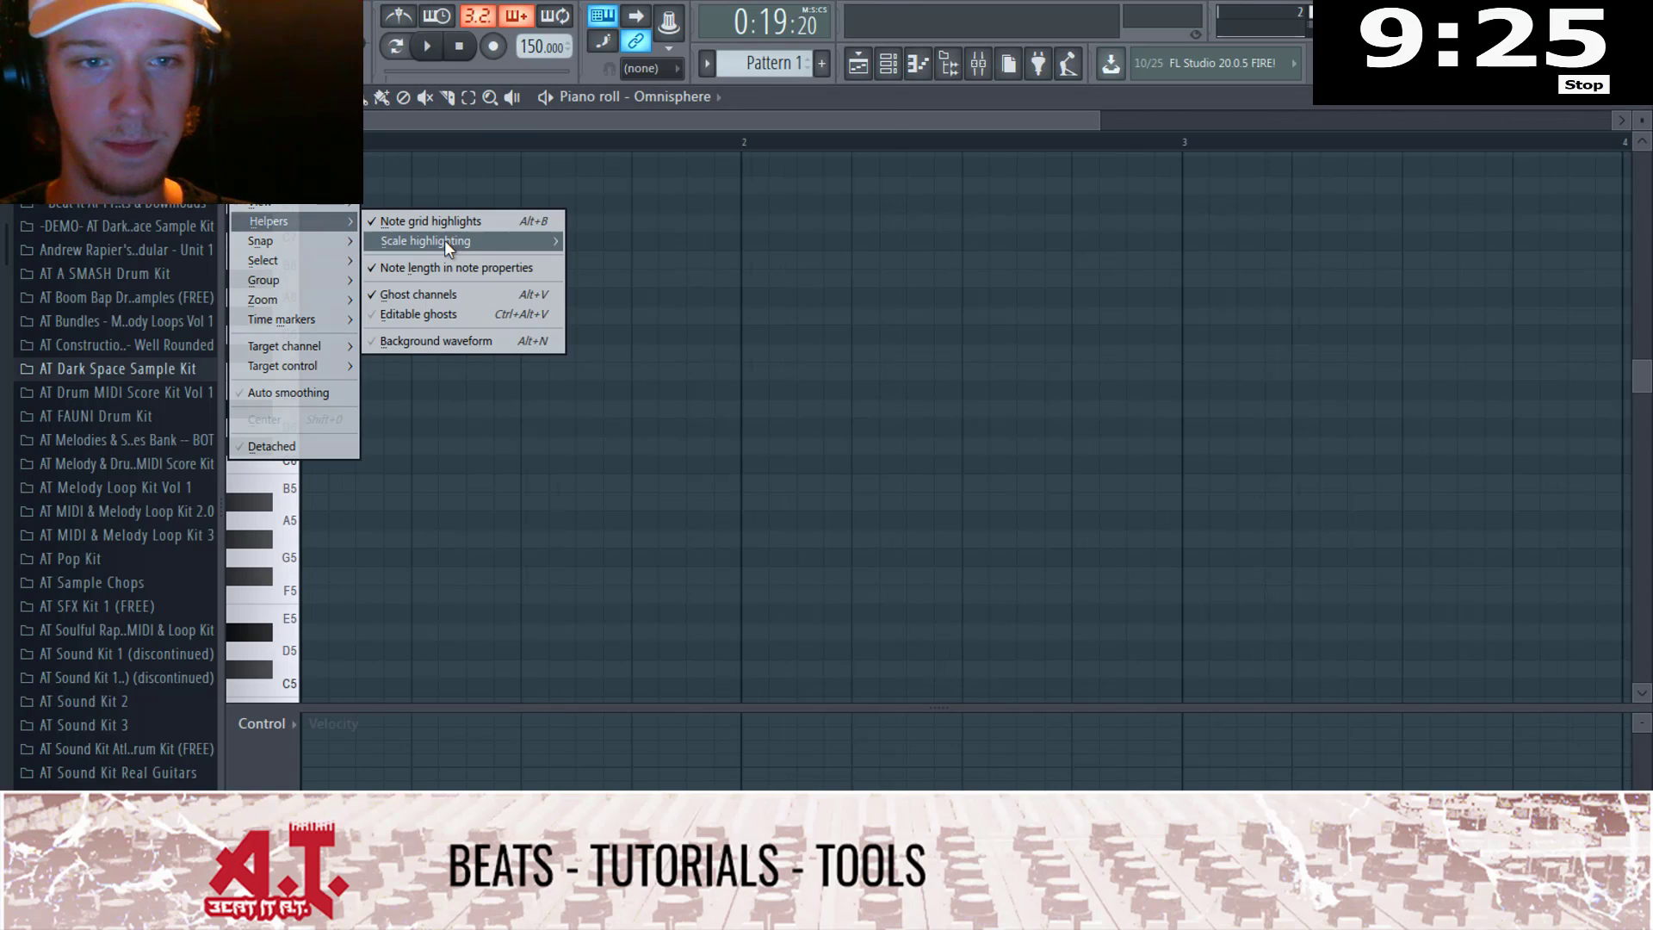
{"action": "mouse_move", "coordinate": [444, 241]}
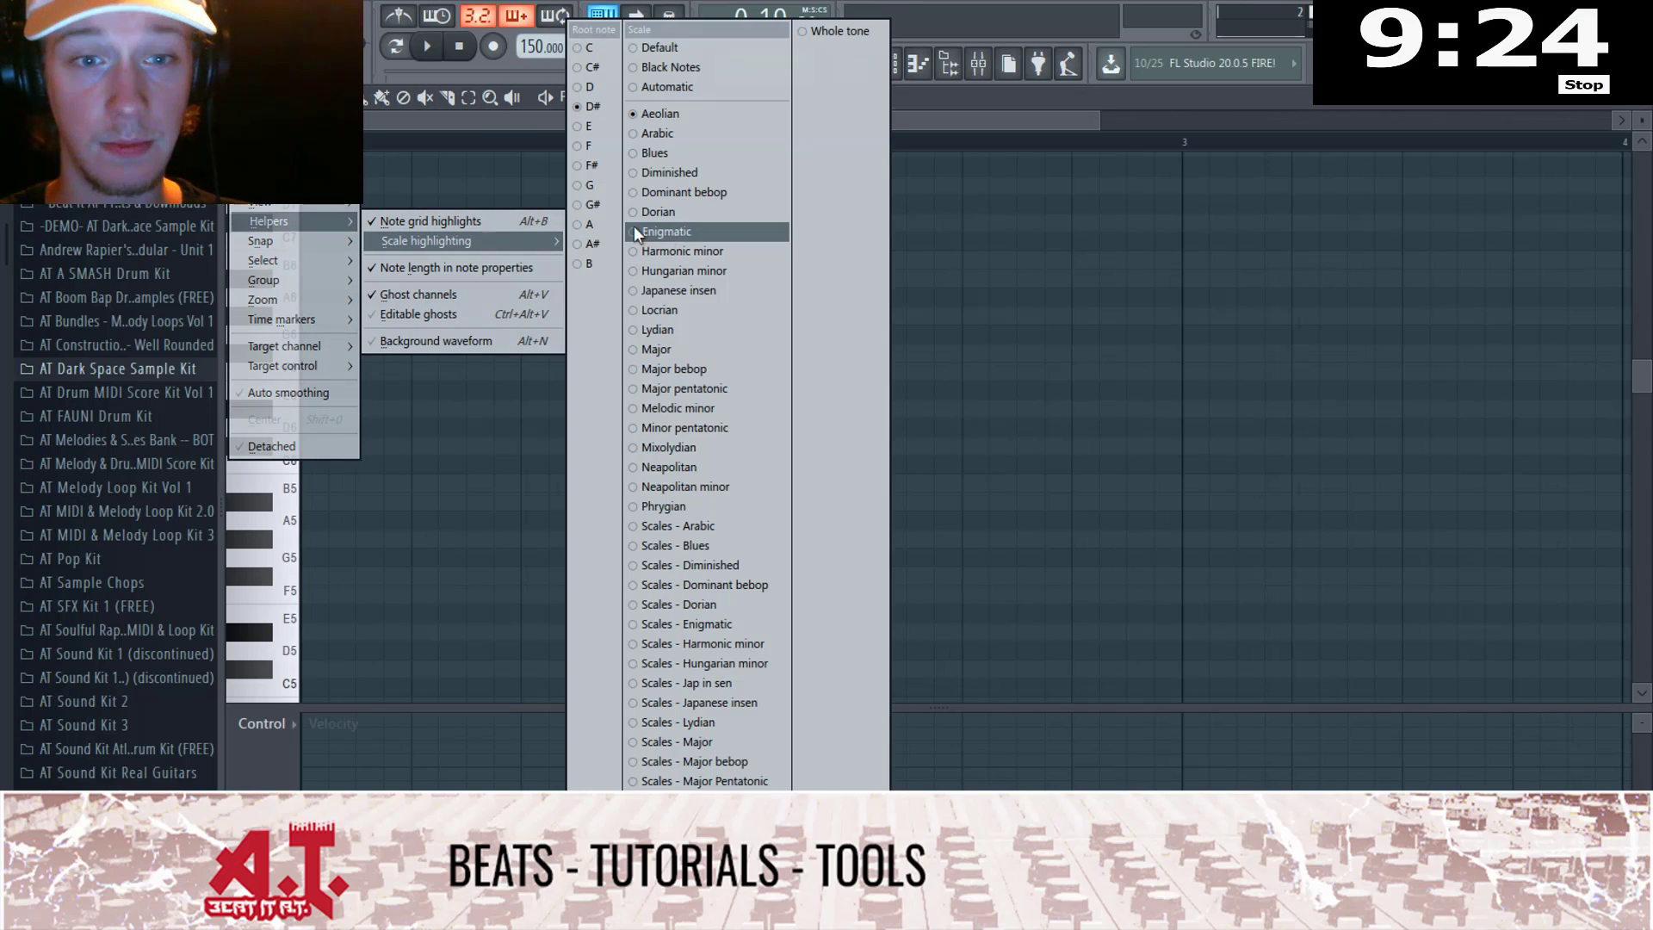
{"action": "left_click", "coordinate": [602, 165]}
Step: Draw a one-bar chord of F#6, D6 and A5 in bar 1 and play it back
{"action": "scroll", "coordinate": [373, 411], "scroll_direction": "down", "scroll_amount": 3}
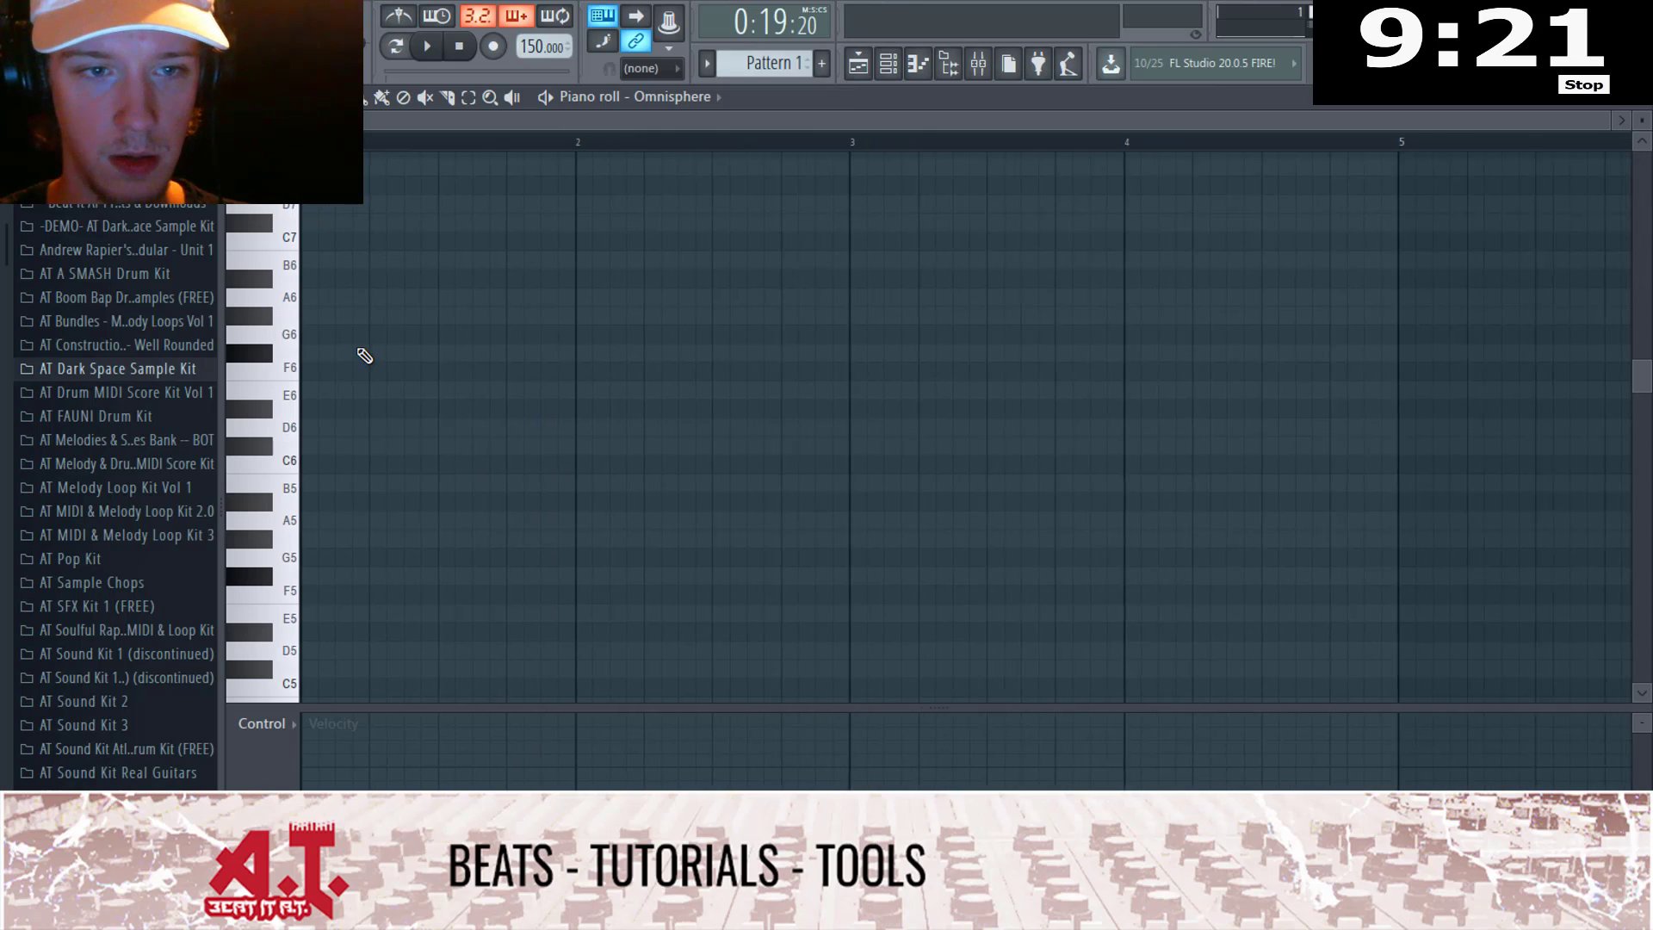
{"action": "left_click", "coordinate": [315, 354]}
{"action": "left_click_drag", "start_coordinate": [334, 354], "coordinate": [581, 370]}
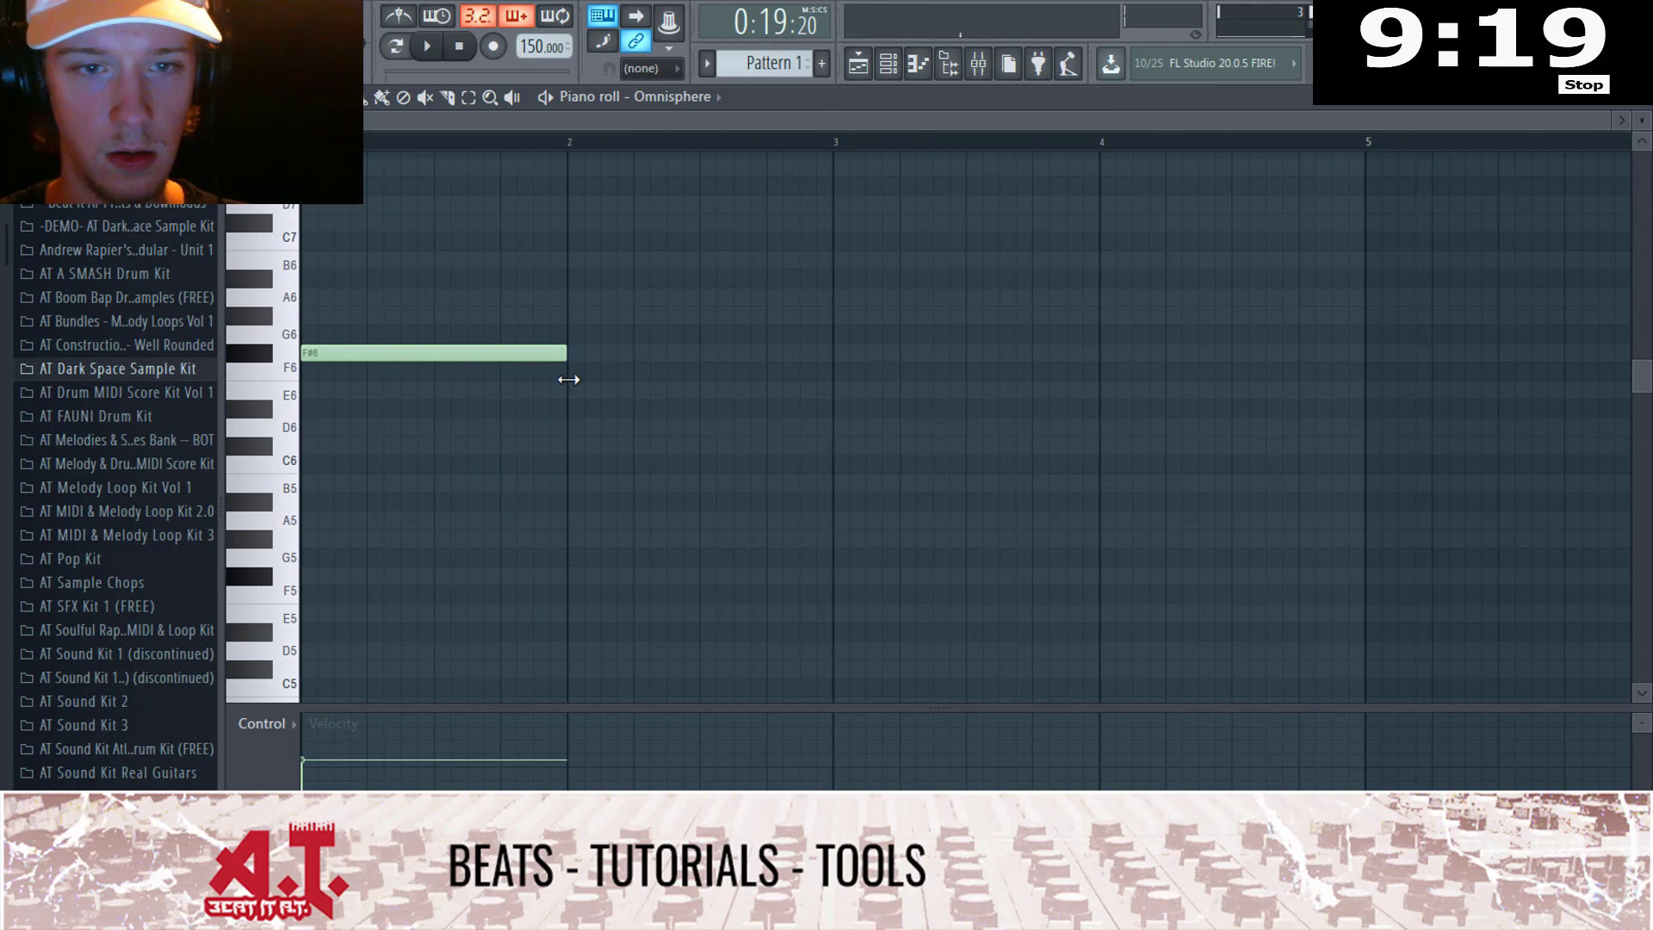
{"action": "left_click", "coordinate": [306, 426]}
{"action": "left_click_drag", "start_coordinate": [345, 538], "coordinate": [311, 520]}
{"action": "key", "text": "space"}
{"action": "key", "text": "space"}
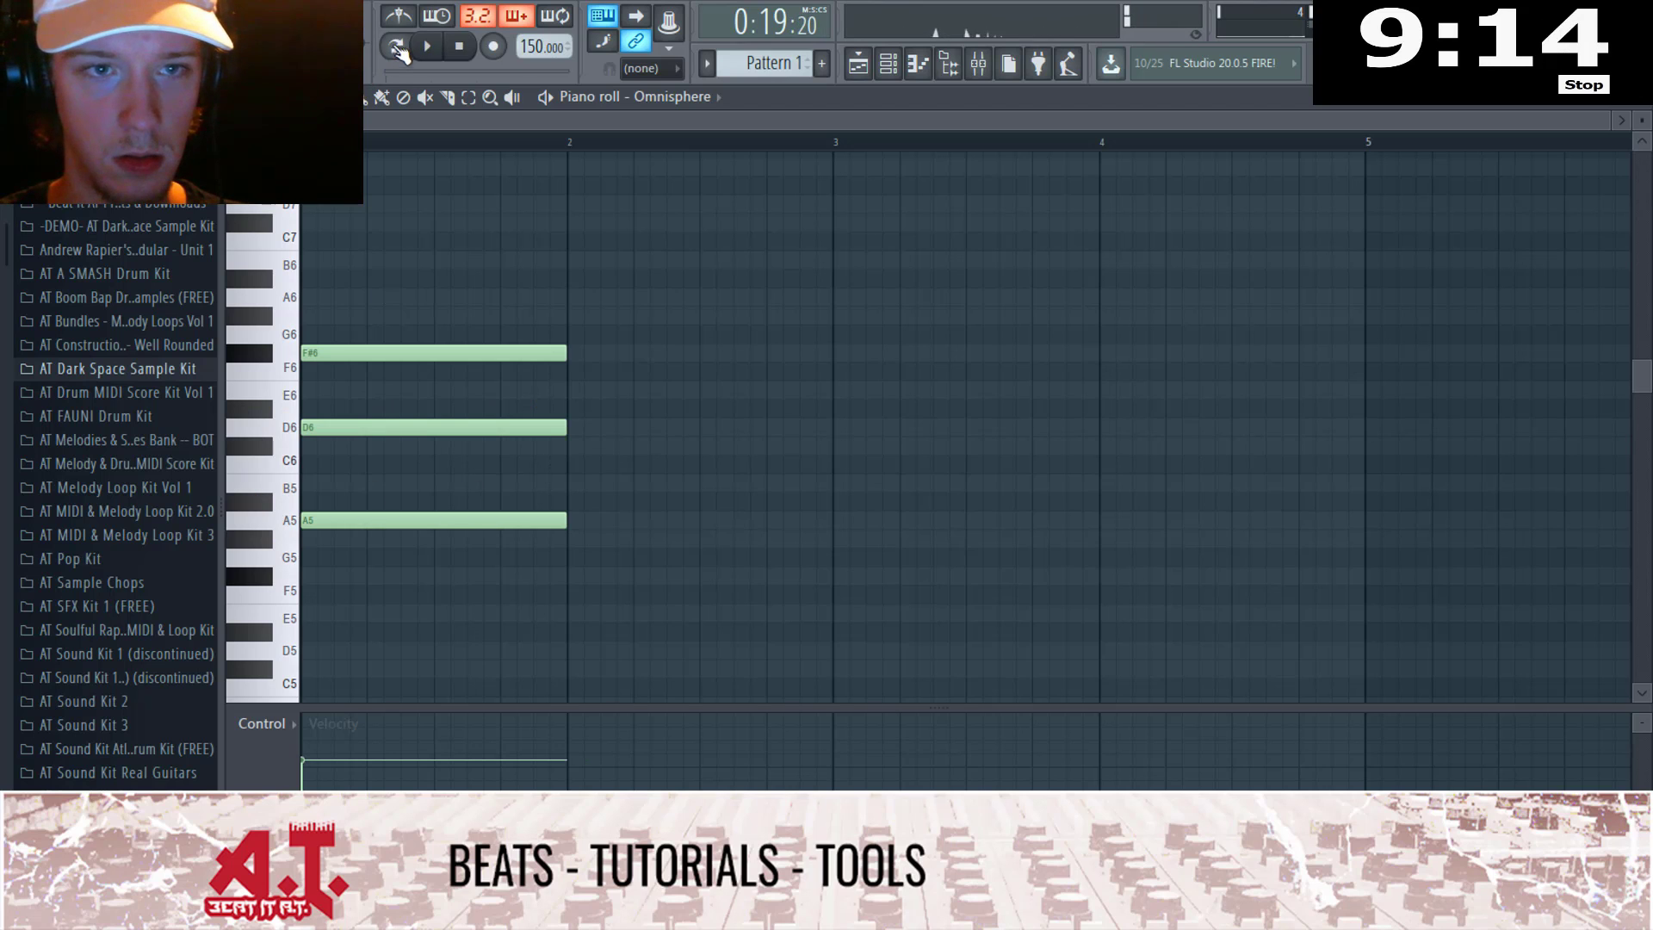
Step: Lower the D6 note in bar 1 to C#6 and play the chord
{"action": "key", "text": "space"}
{"action": "key", "text": "space"}
{"action": "left_click_drag", "start_coordinate": [364, 438], "coordinate": [359, 452]}
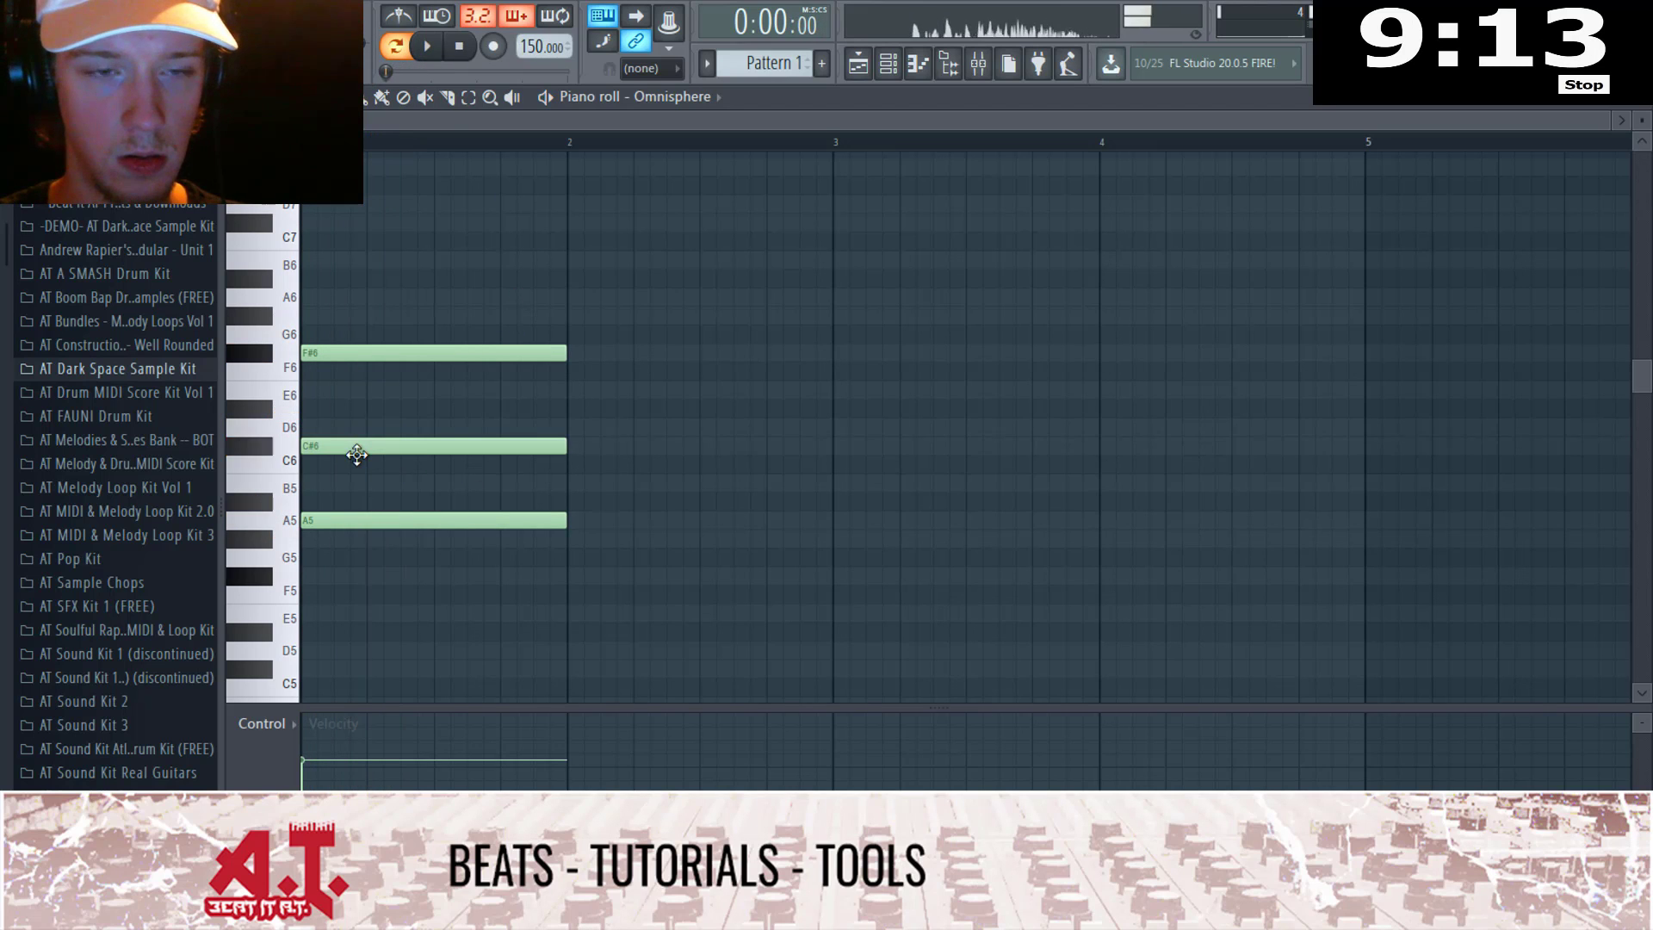
{"action": "key", "text": "space"}
{"action": "key", "text": "space"}
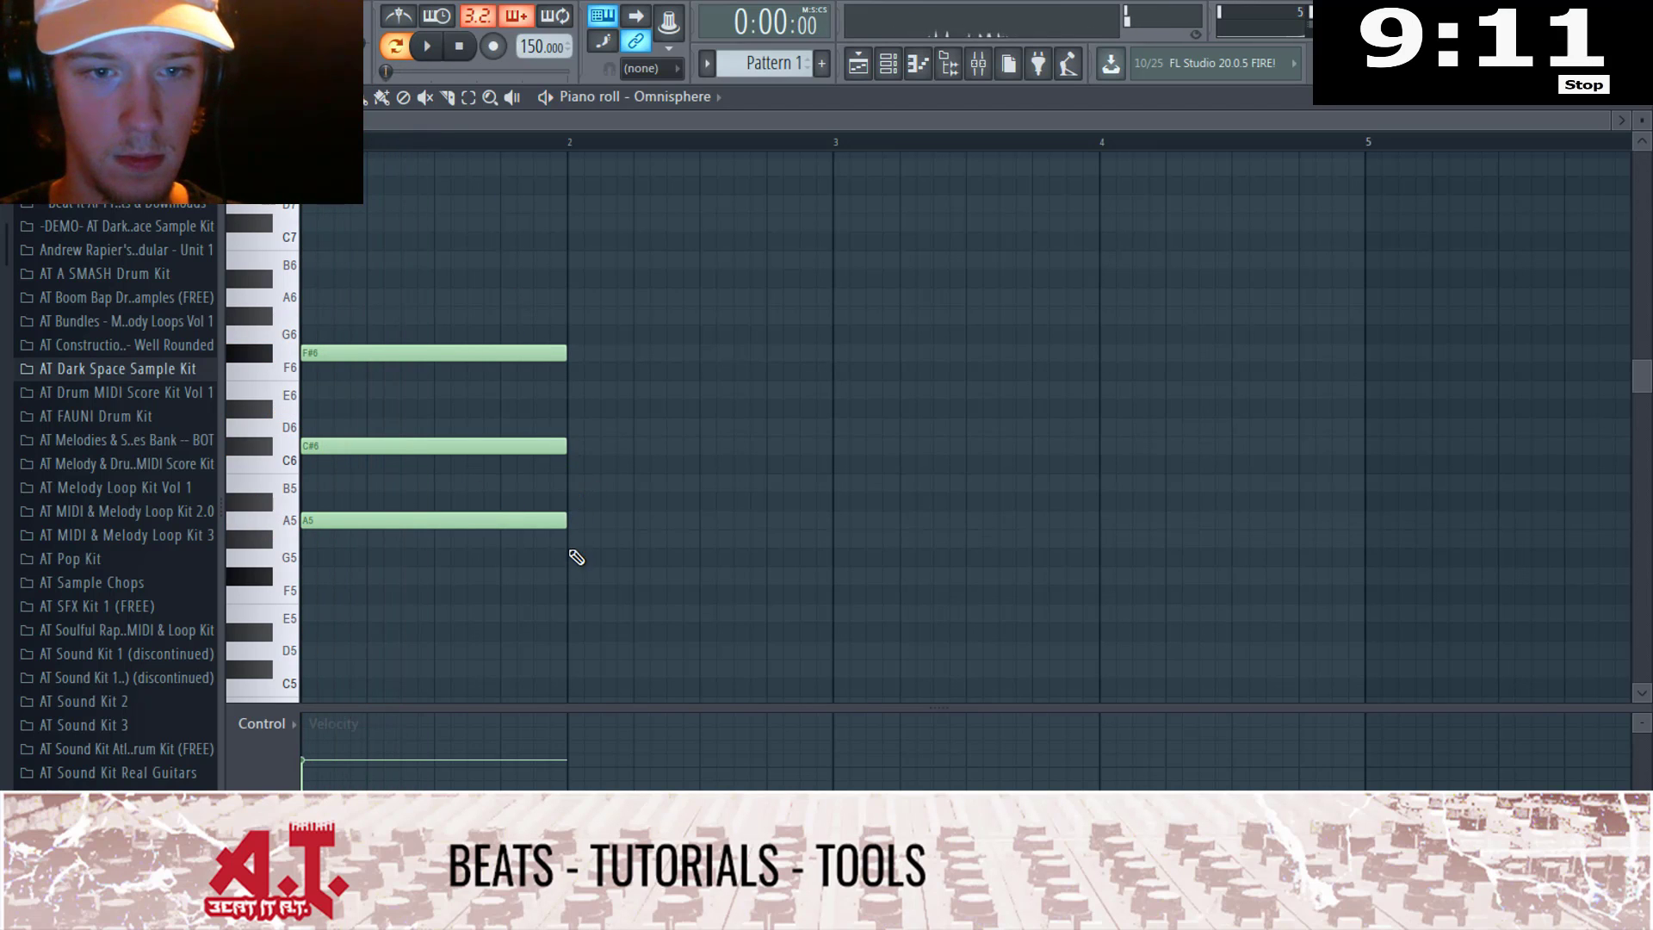
Step: Audition notes at the start of bar 2 and place a one-bar chord of C#5, F#5 and A5 there
{"action": "left_click", "coordinate": [574, 542]}
{"action": "right_click", "coordinate": [606, 542]}
{"action": "left_click", "coordinate": [571, 578]}
{"action": "right_click", "coordinate": [591, 577]}
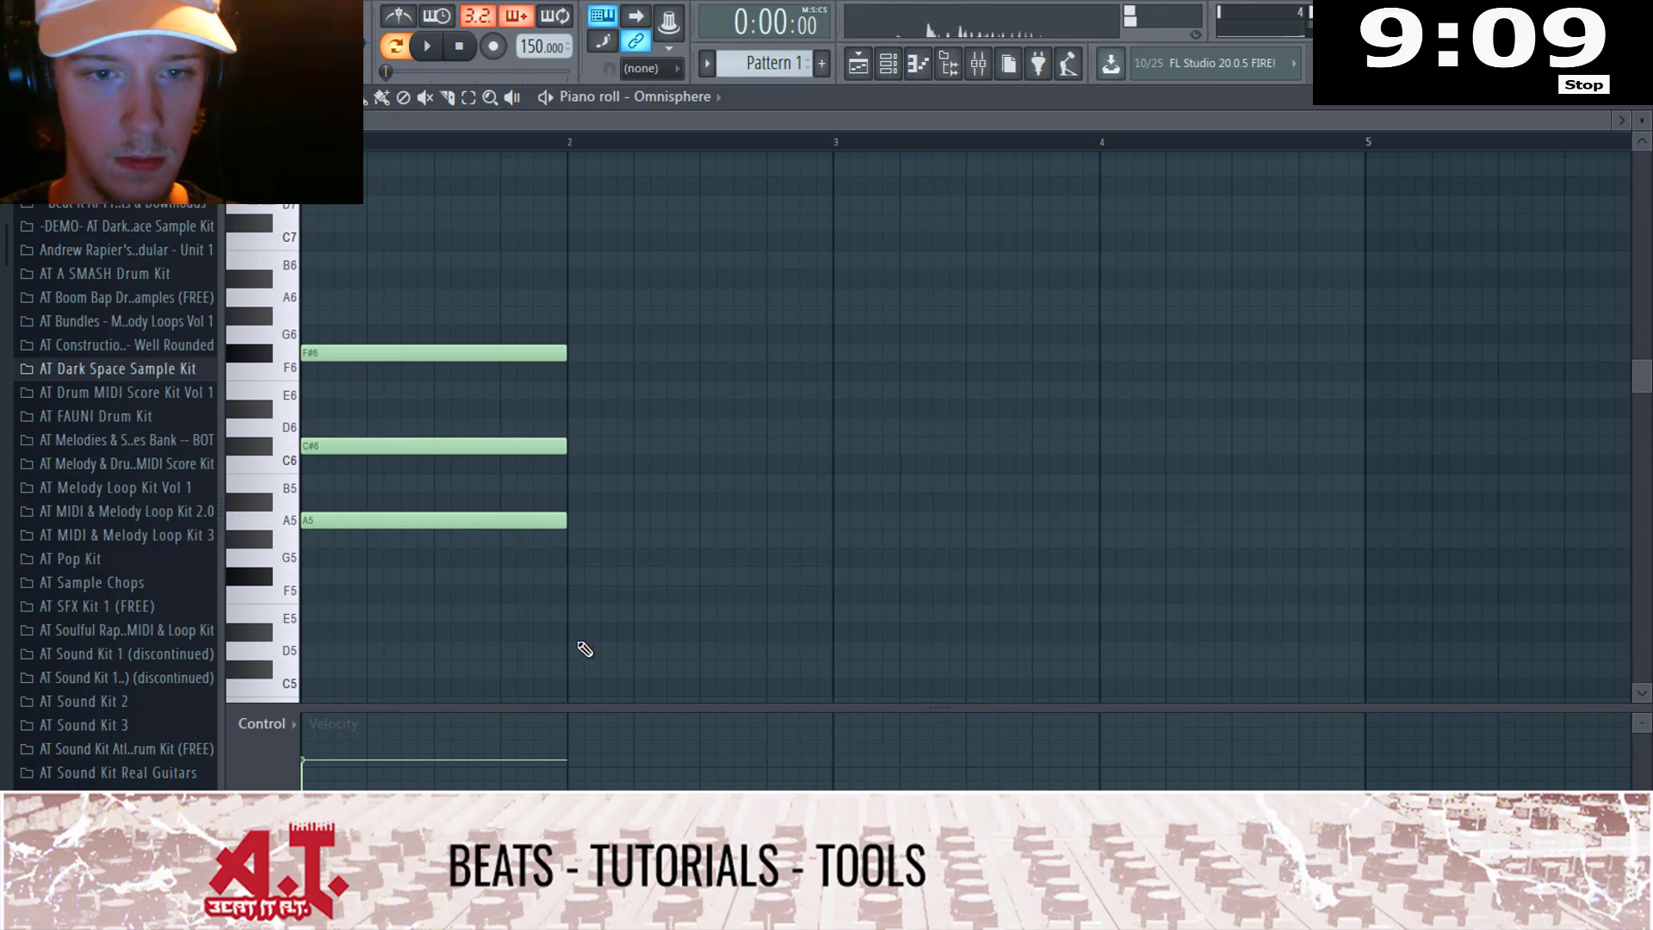
{"action": "left_click", "coordinate": [584, 649]}
{"action": "left_click_drag", "start_coordinate": [583, 657], "coordinate": [576, 673]}
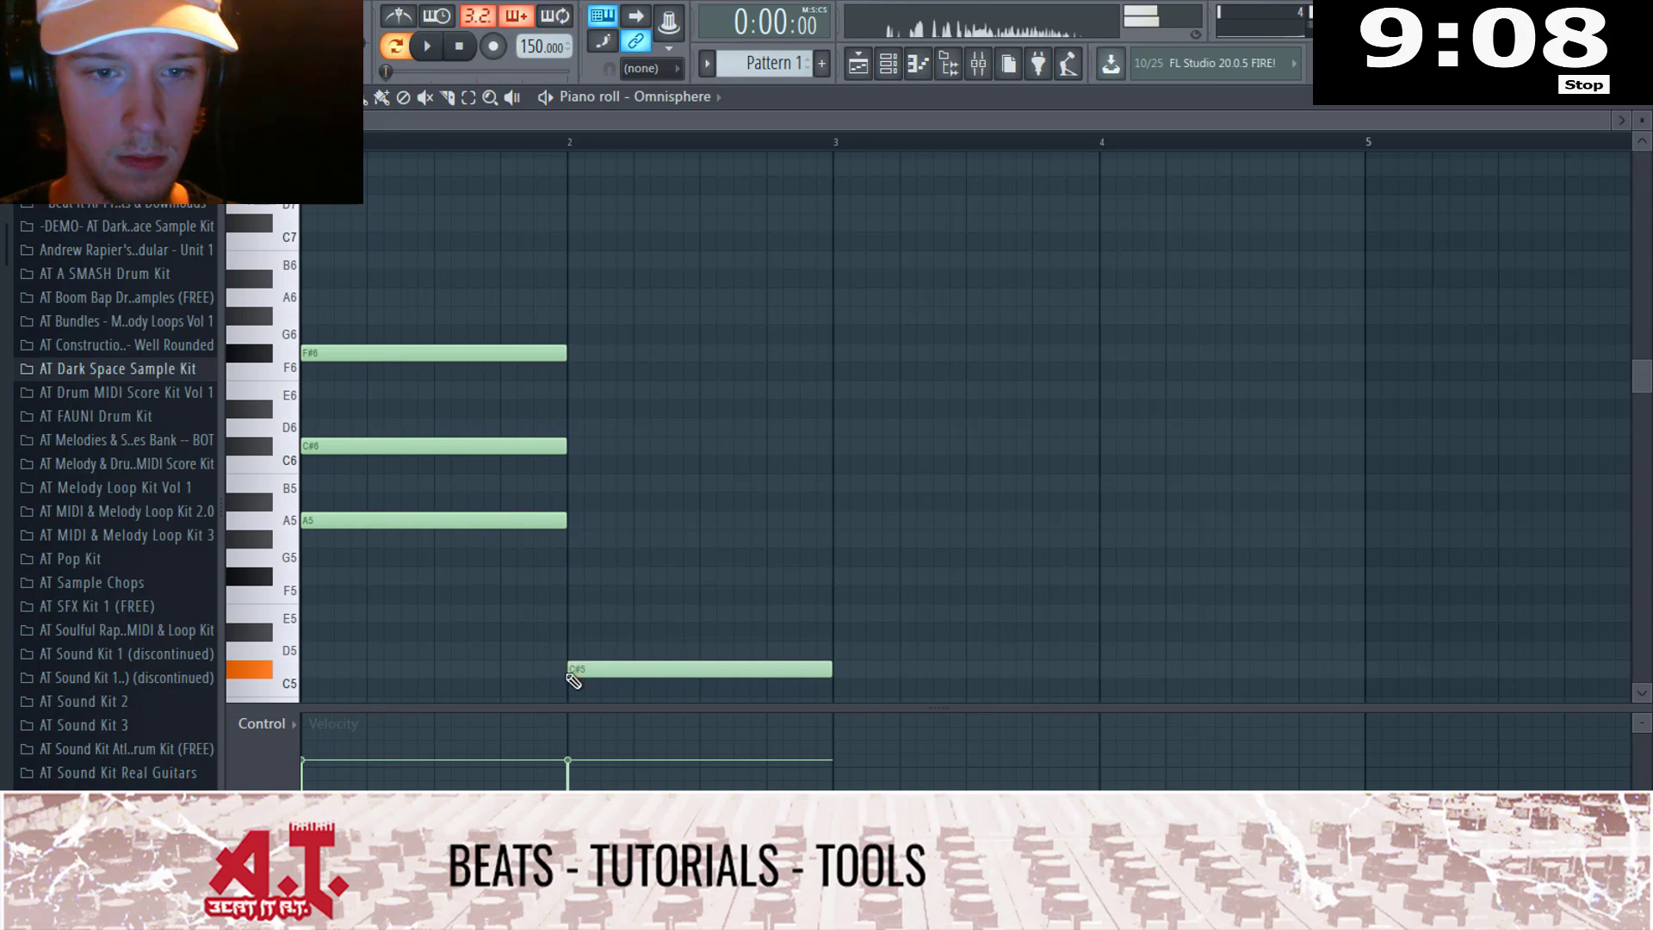
{"action": "left_click", "coordinate": [579, 513]}
{"action": "right_click", "coordinate": [590, 517]}
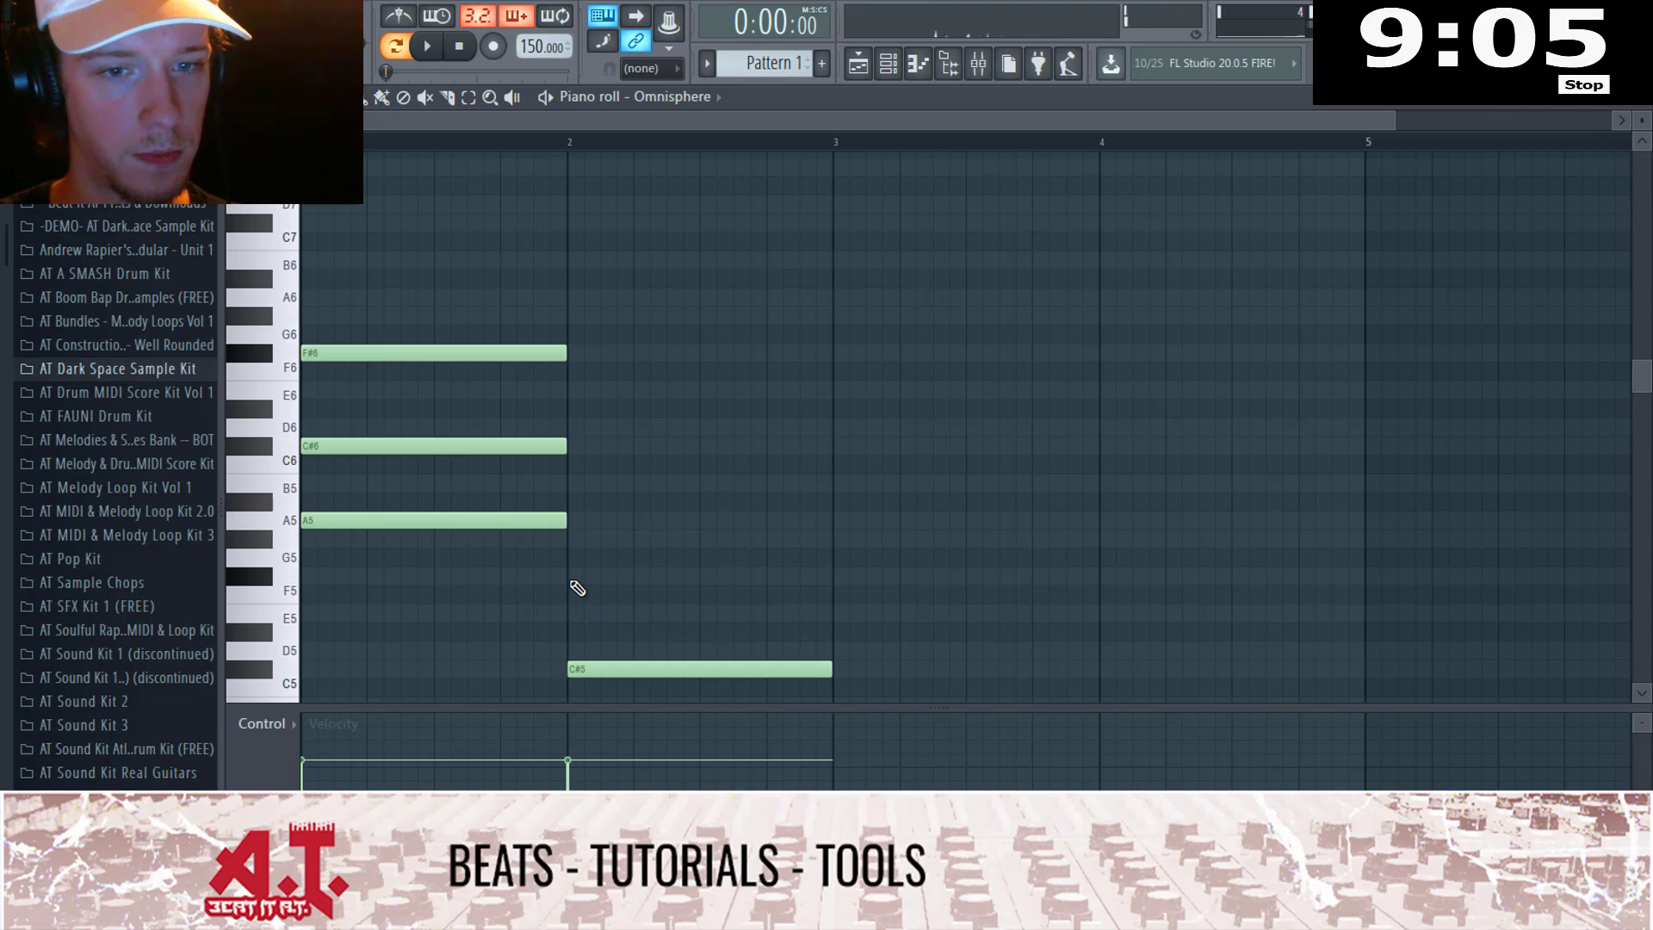
{"action": "left_click", "coordinate": [573, 577]}
{"action": "left_click", "coordinate": [575, 518]}
Step: Play the two chords and raise the C#5 note in bar 2 by one octave
{"action": "key", "text": "space"}
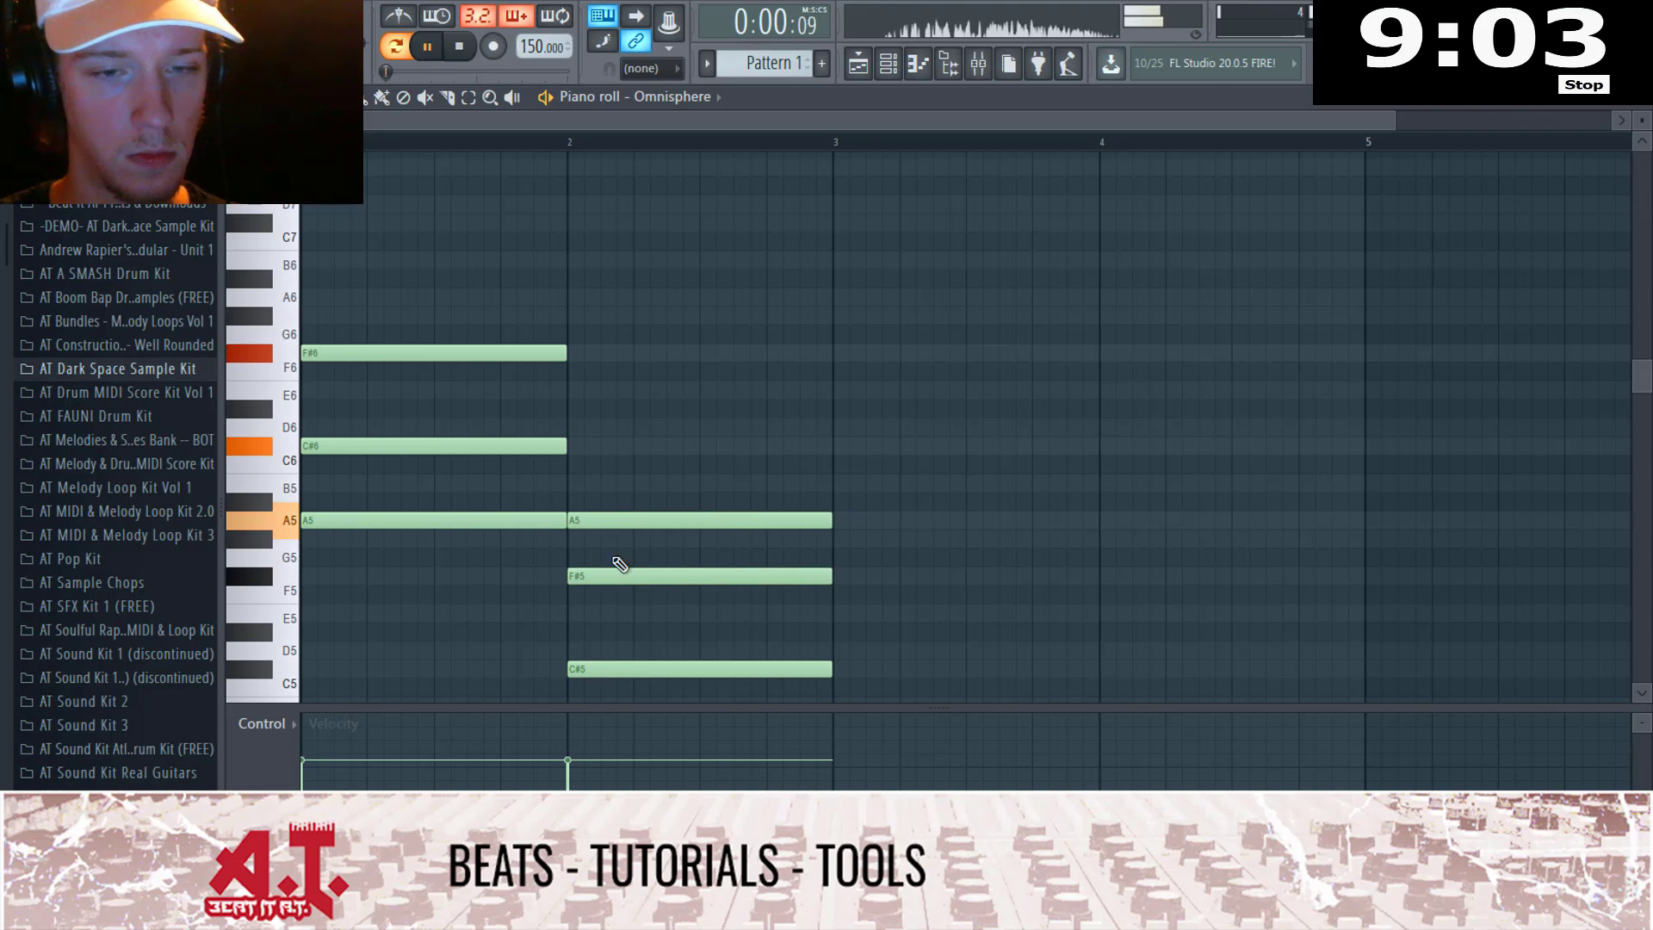
{"action": "left_click", "coordinate": [631, 671], "text": "ctrl"}
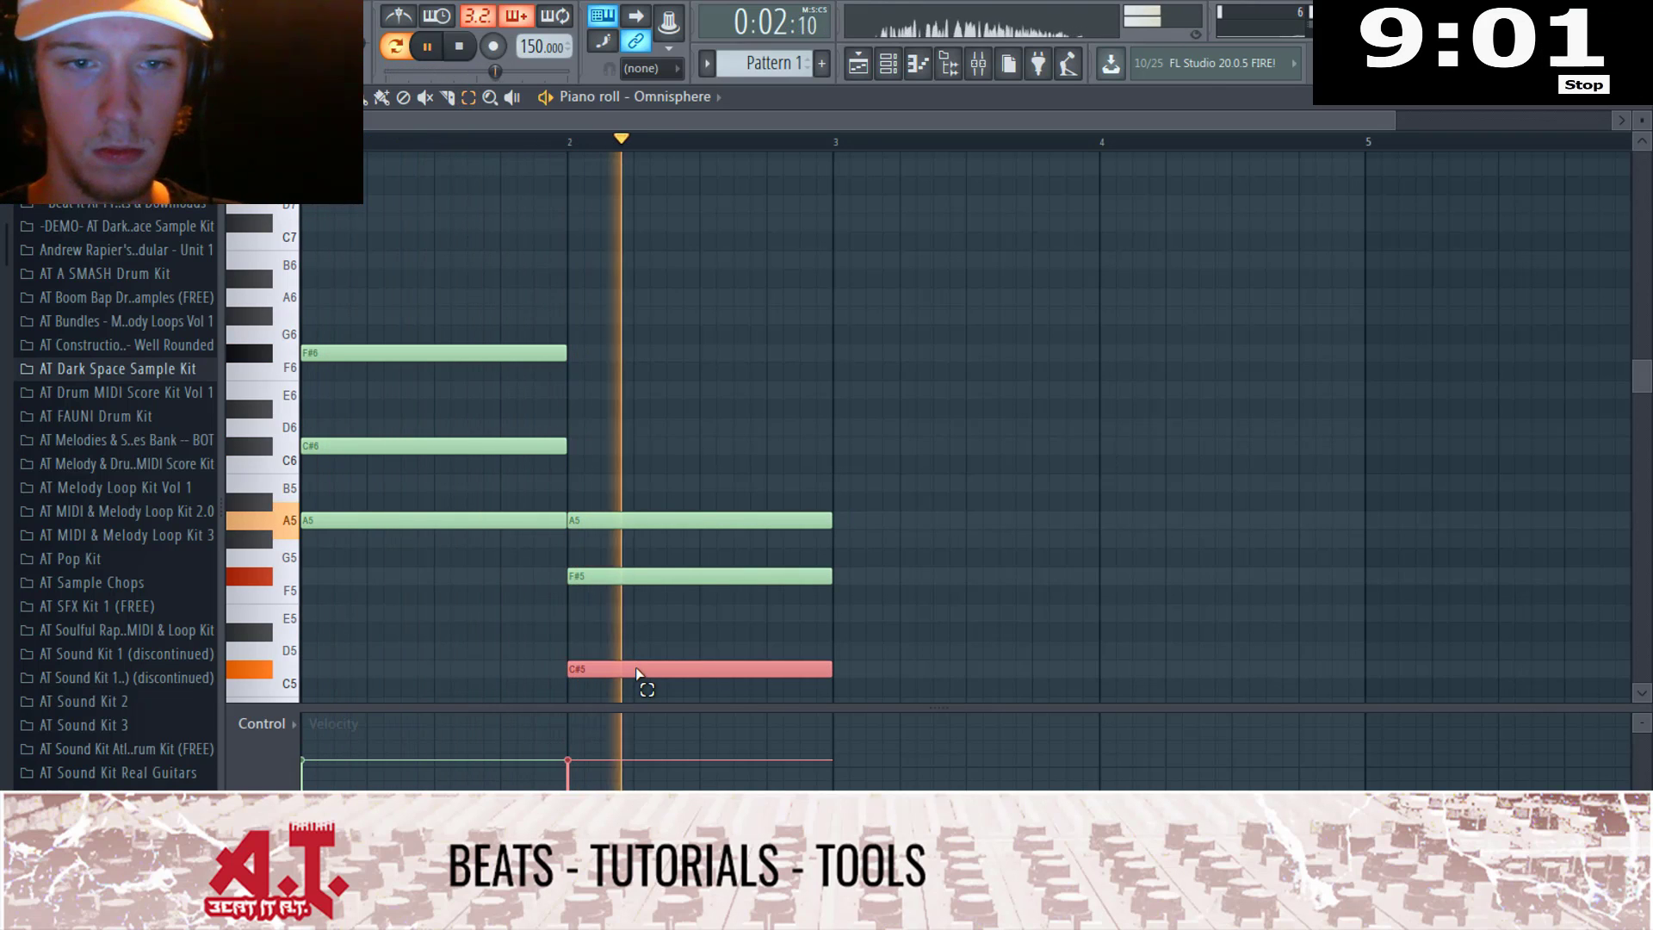
{"action": "key", "text": "ctrl+Up"}
{"action": "left_click", "coordinate": [595, 582], "text": "ctrl"}
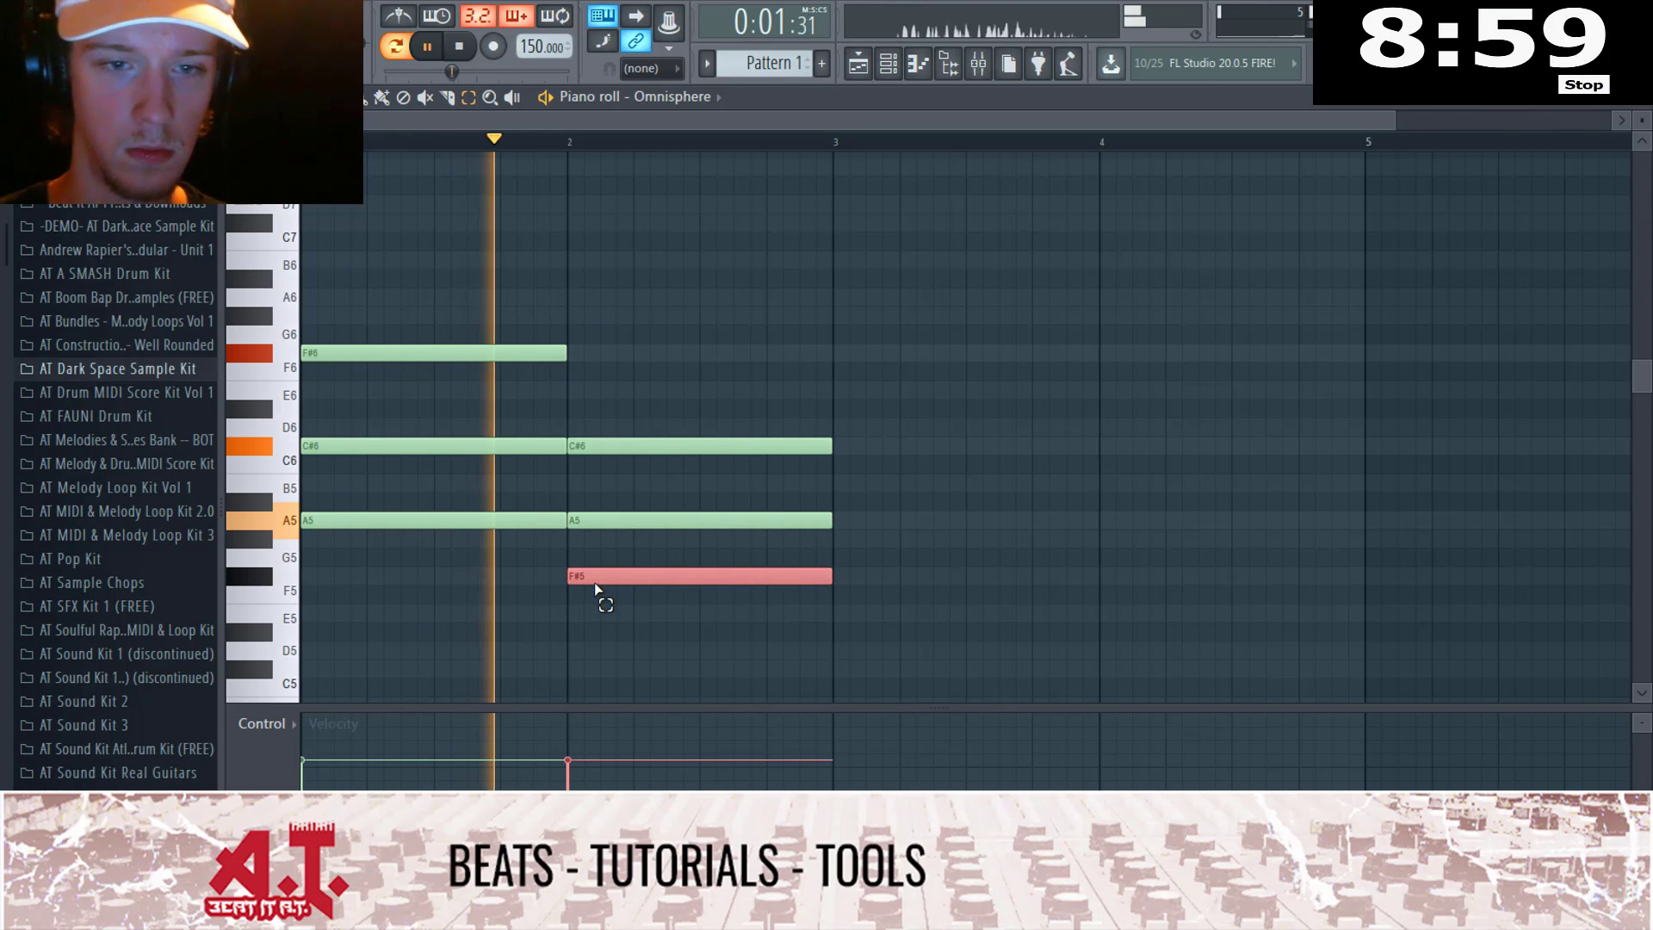
{"action": "key", "text": "space"}
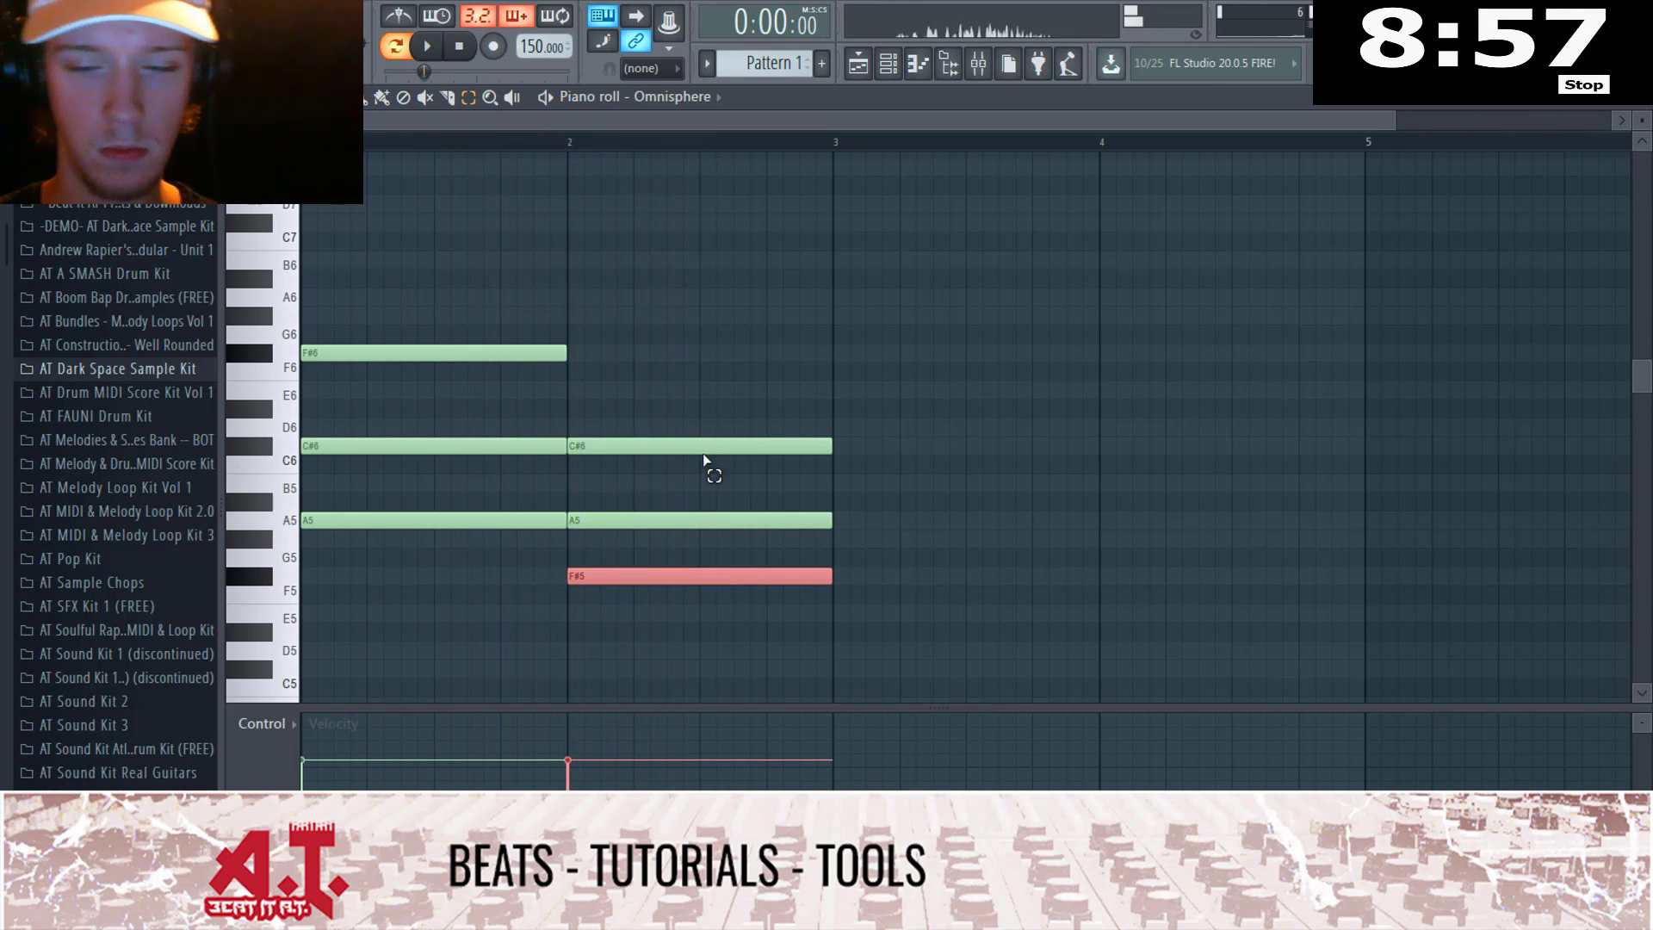
Step: Add a one-bar F#5 note in bar 1 and a one-bar D5 note in bar 2, and play the result
{"action": "left_click", "coordinate": [855, 430], "text": "ctrl"}
{"action": "left_click", "coordinate": [363, 576]}
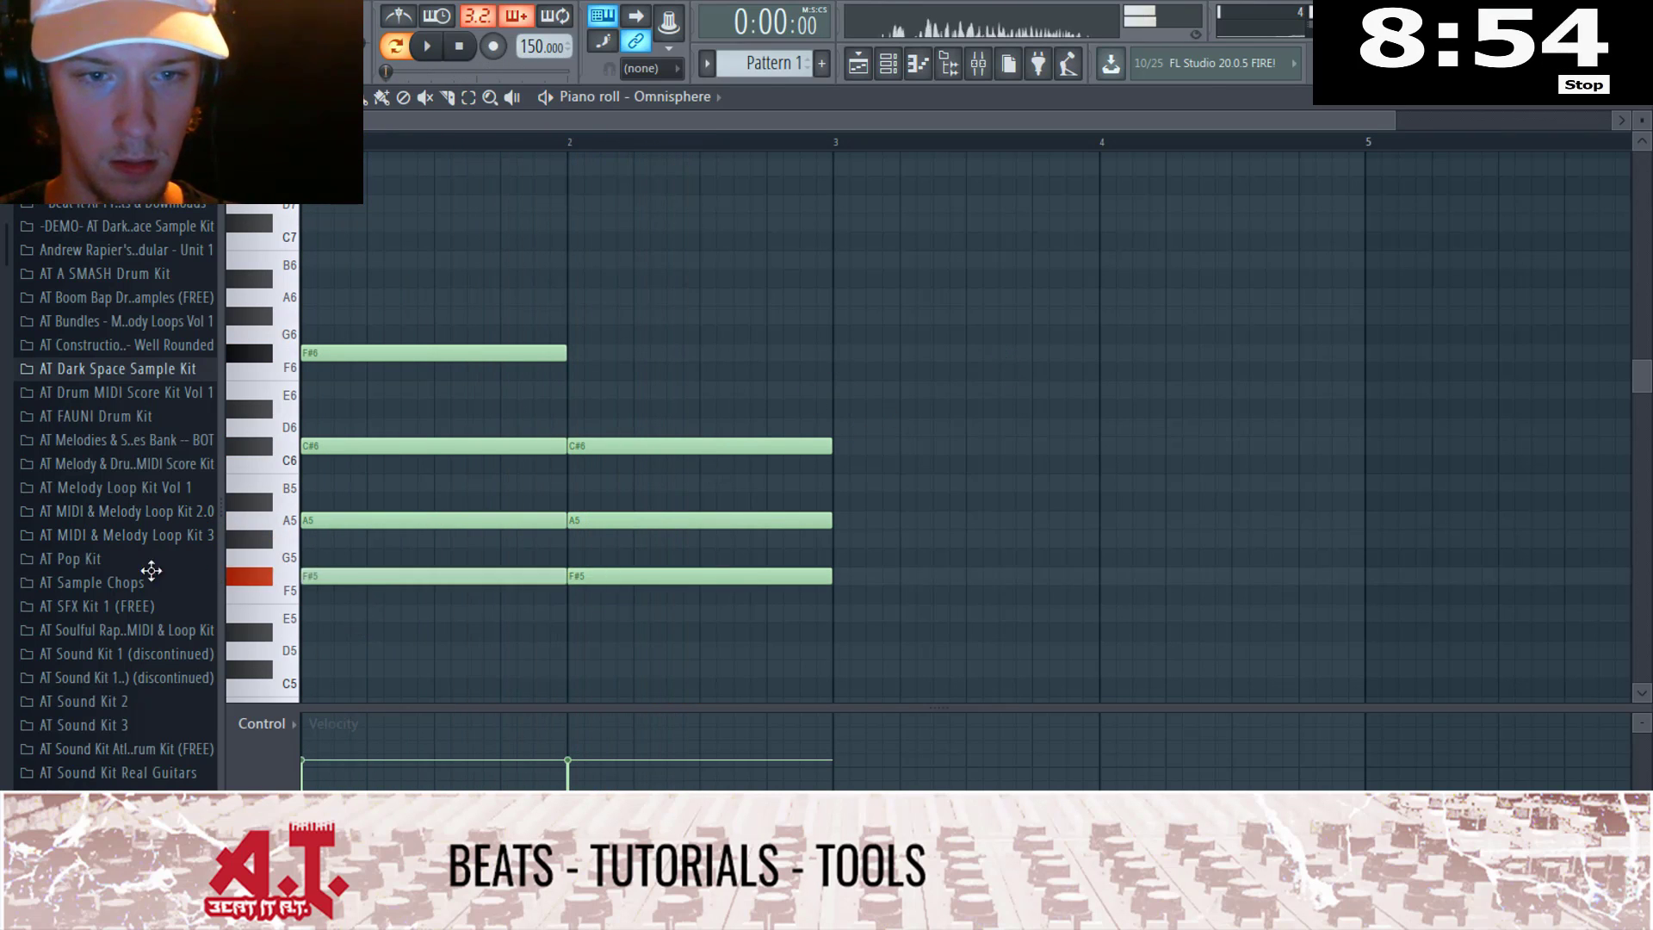
{"action": "left_click", "coordinate": [576, 656]}
{"action": "key", "text": "space"}
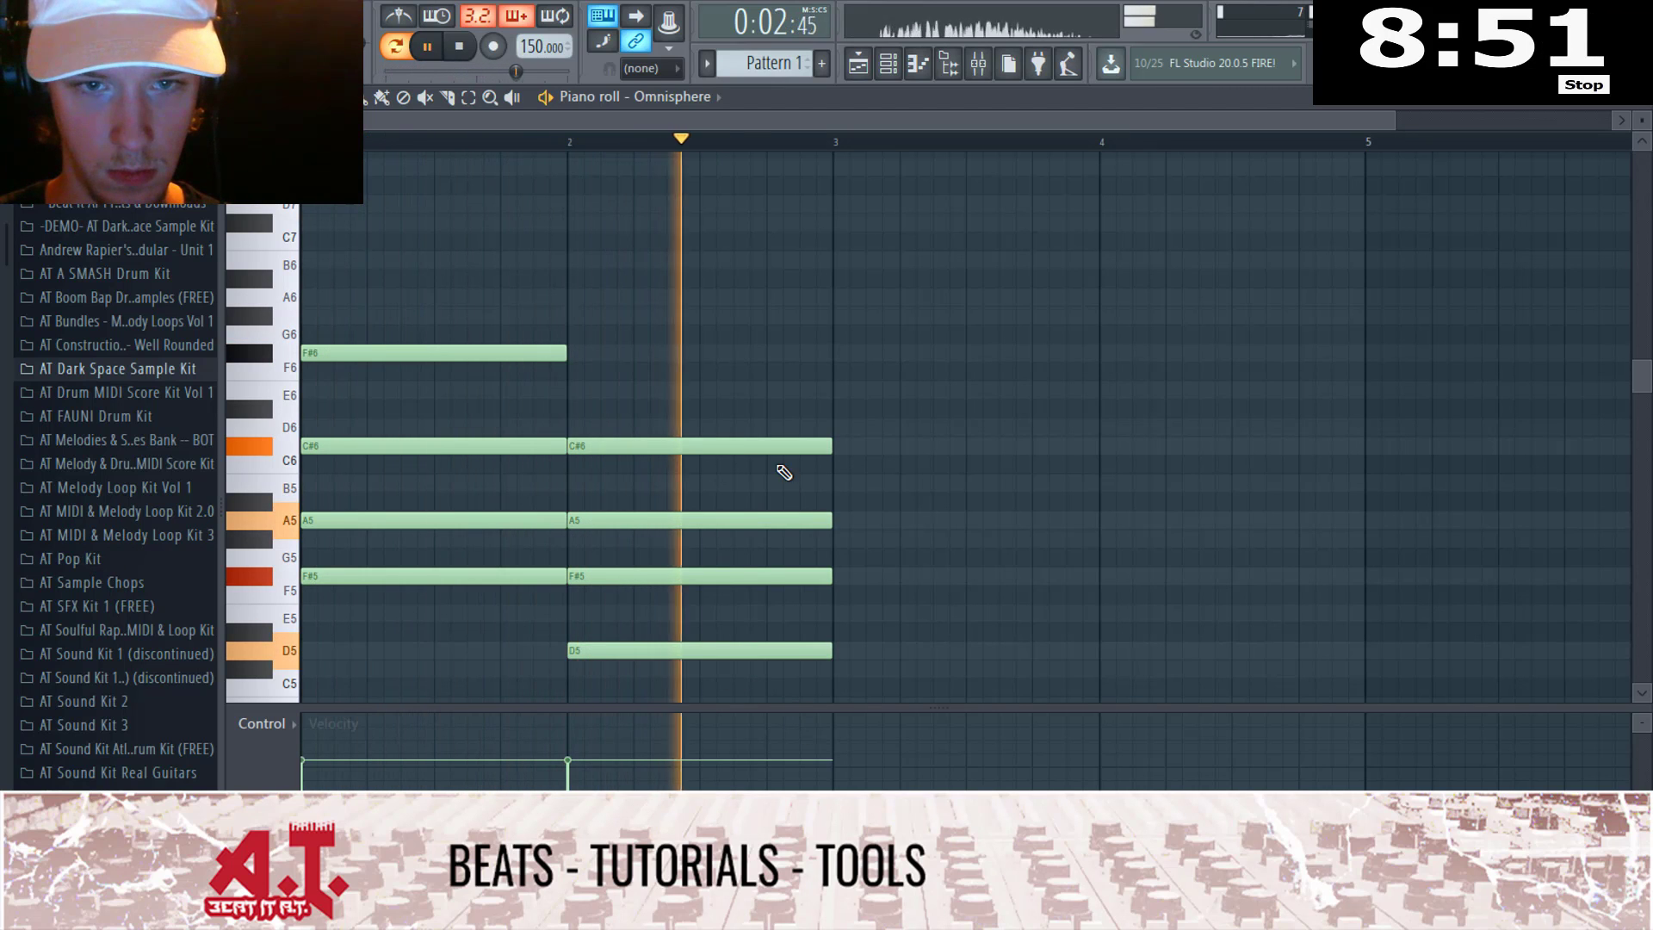
{"action": "key", "text": "space"}
Step: Add a half-bar F#6 note in the second half of bar 2 and duplicate both bars into bars 3 and 4
{"action": "left_click", "coordinate": [720, 356]}
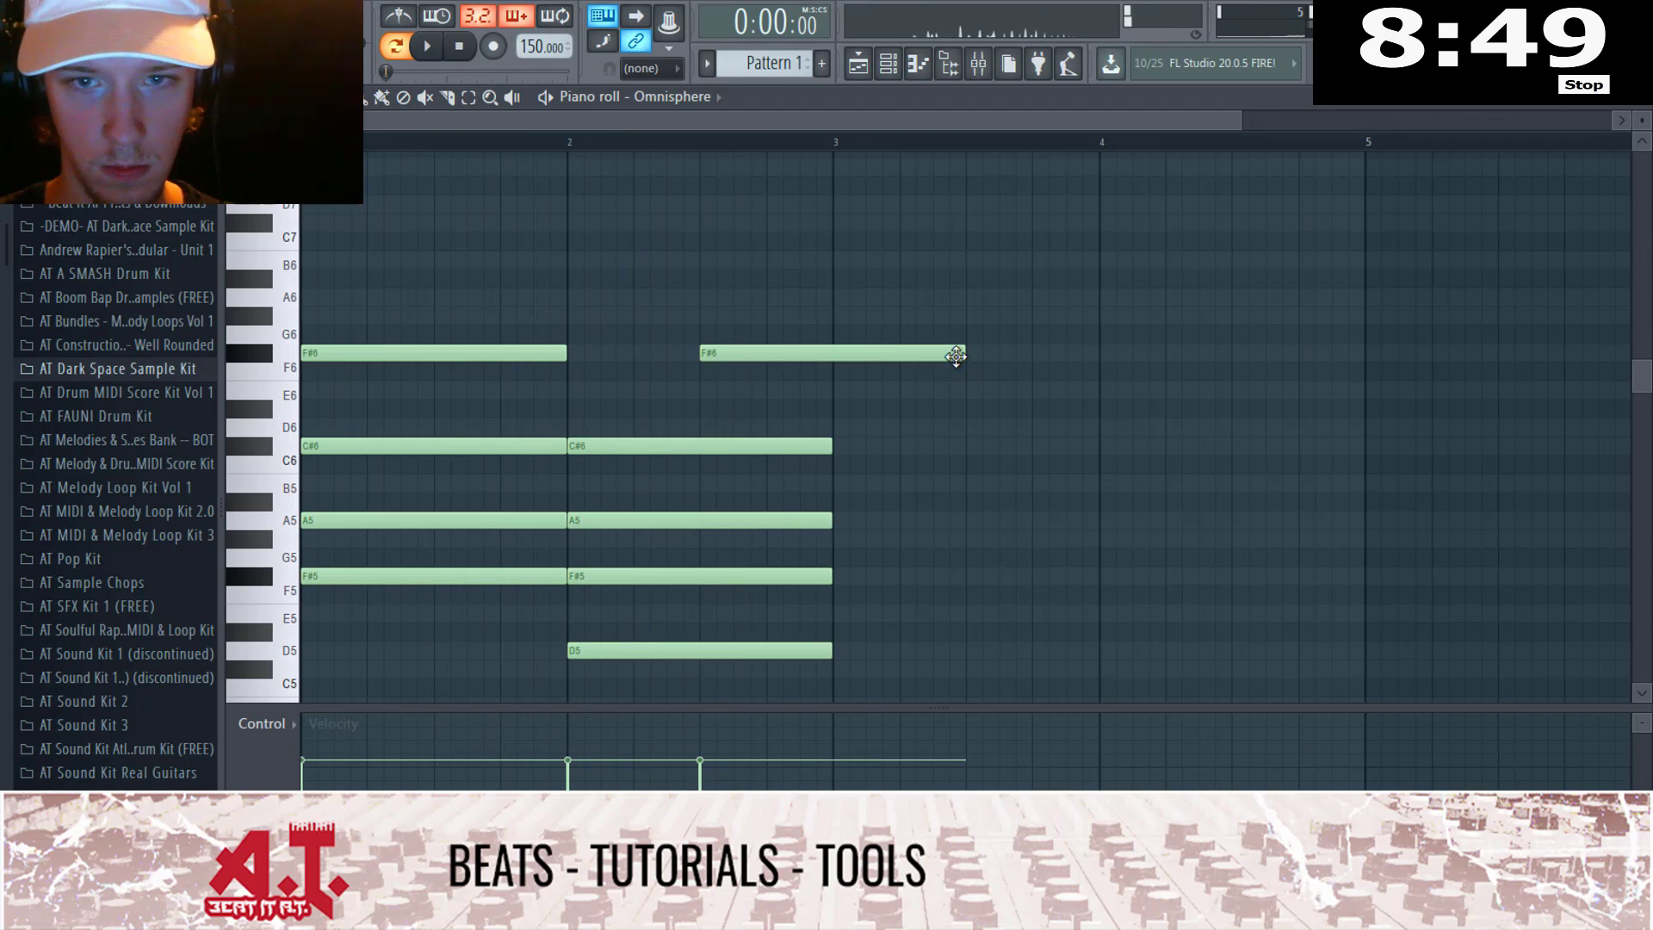
{"action": "left_click_drag", "start_coordinate": [956, 356], "coordinate": [832, 356]}
{"action": "key", "text": "ctrl+a"}
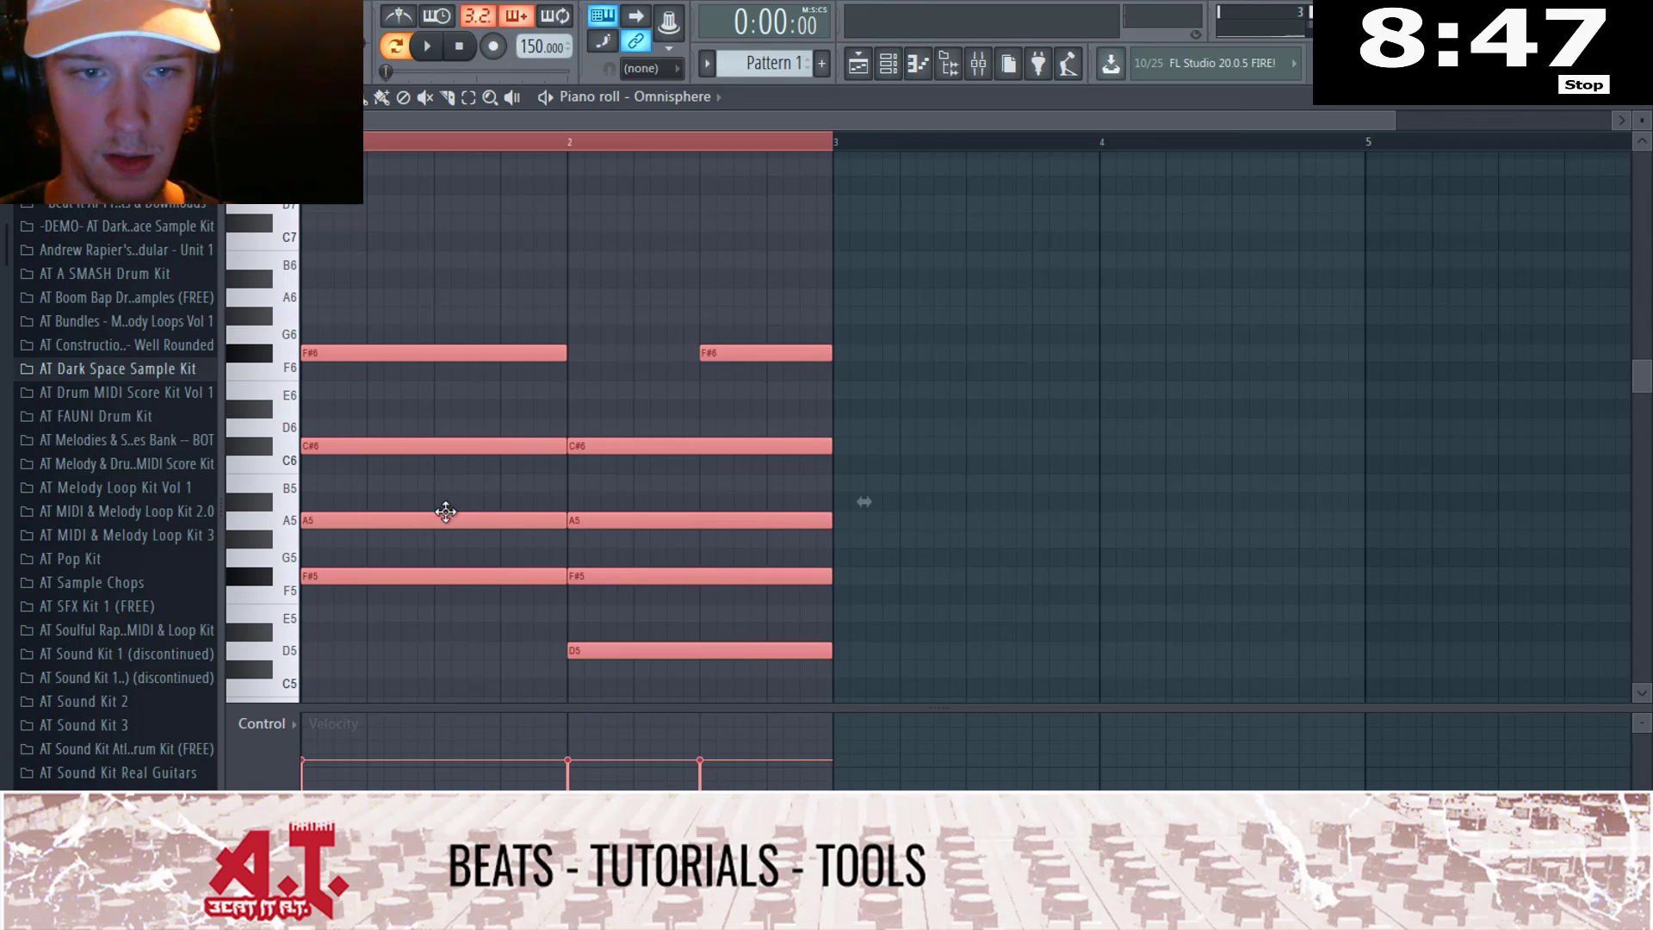
{"action": "key", "text": "ctrl+b"}
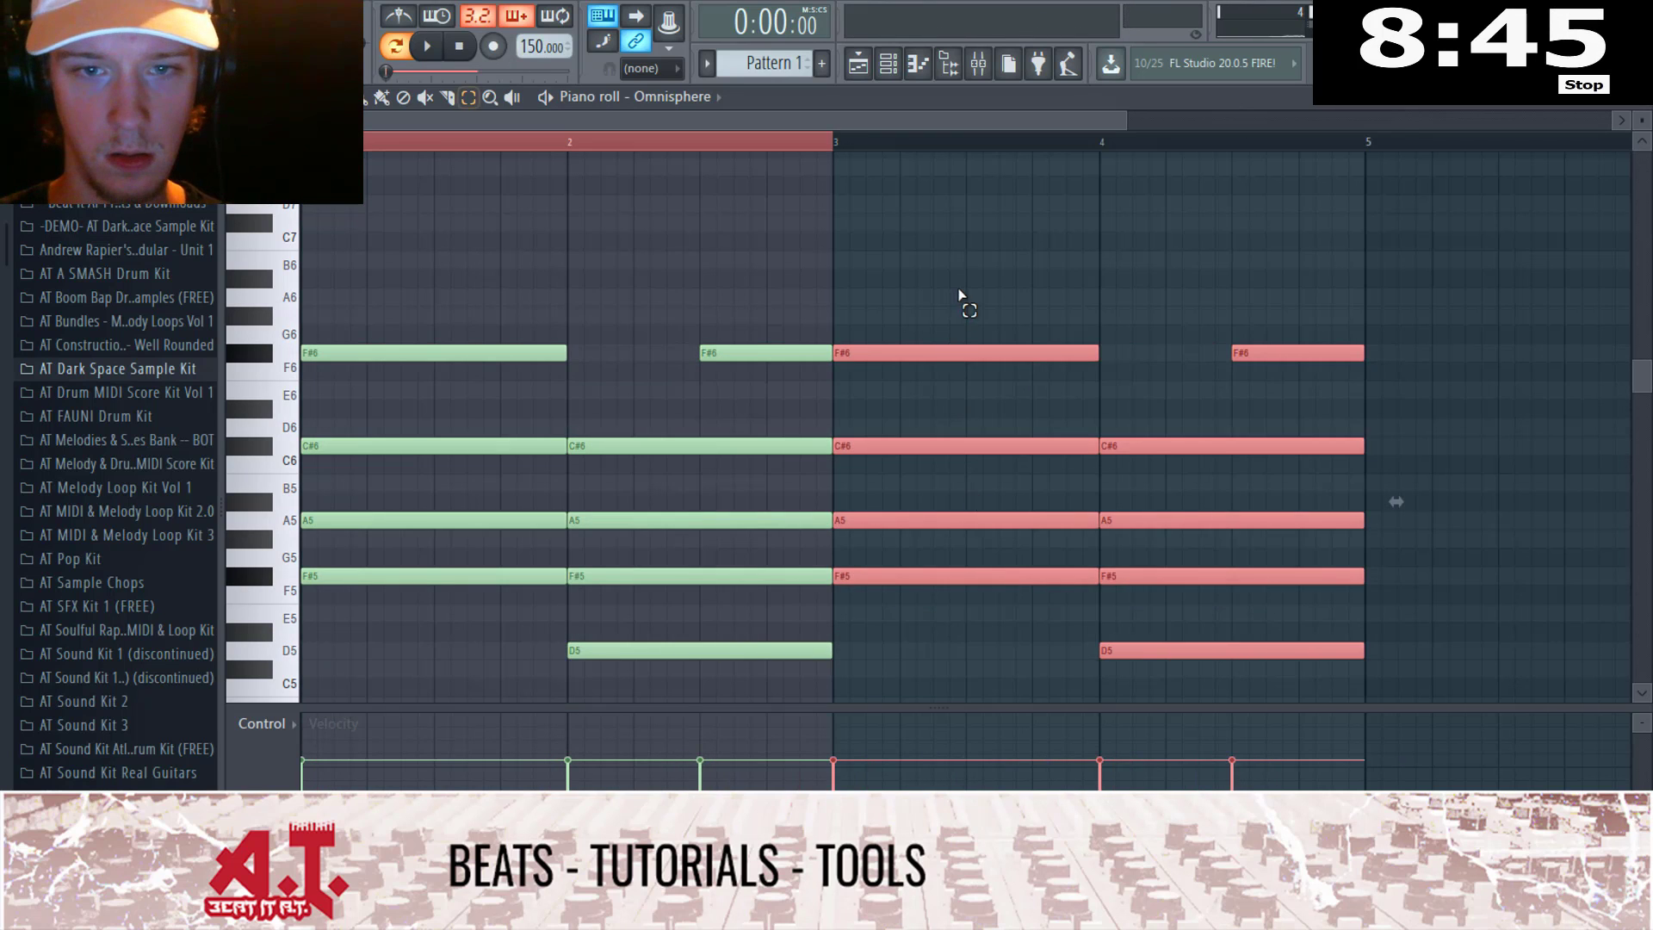
Step: Lower all notes of the bar 3 chord by five semitones
{"action": "left_click_drag", "start_coordinate": [961, 295], "coordinate": [919, 712]}
{"action": "scroll", "coordinate": [827, 672], "scroll_direction": "down", "scroll_amount": 3}
{"action": "key", "text": "Down"}
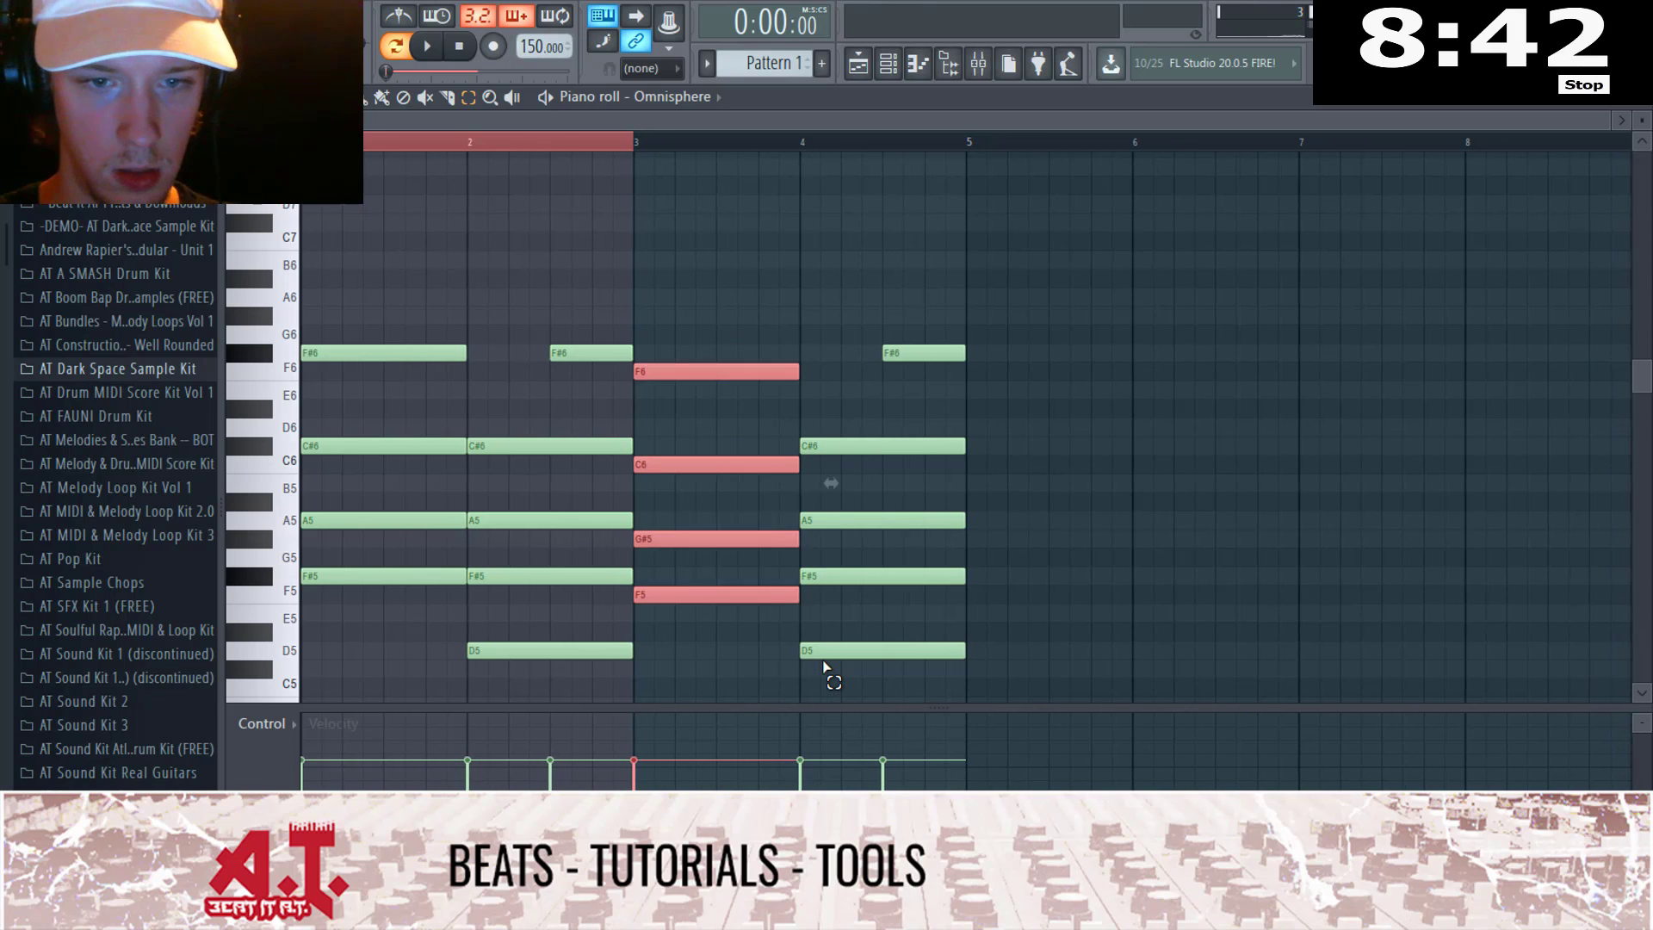
{"action": "key", "text": "Down"}
{"action": "key", "text": "Down"}
{"action": "key", "text": "Down"}
{"action": "key", "text": "Down"}
{"action": "left_click", "coordinate": [779, 613]}
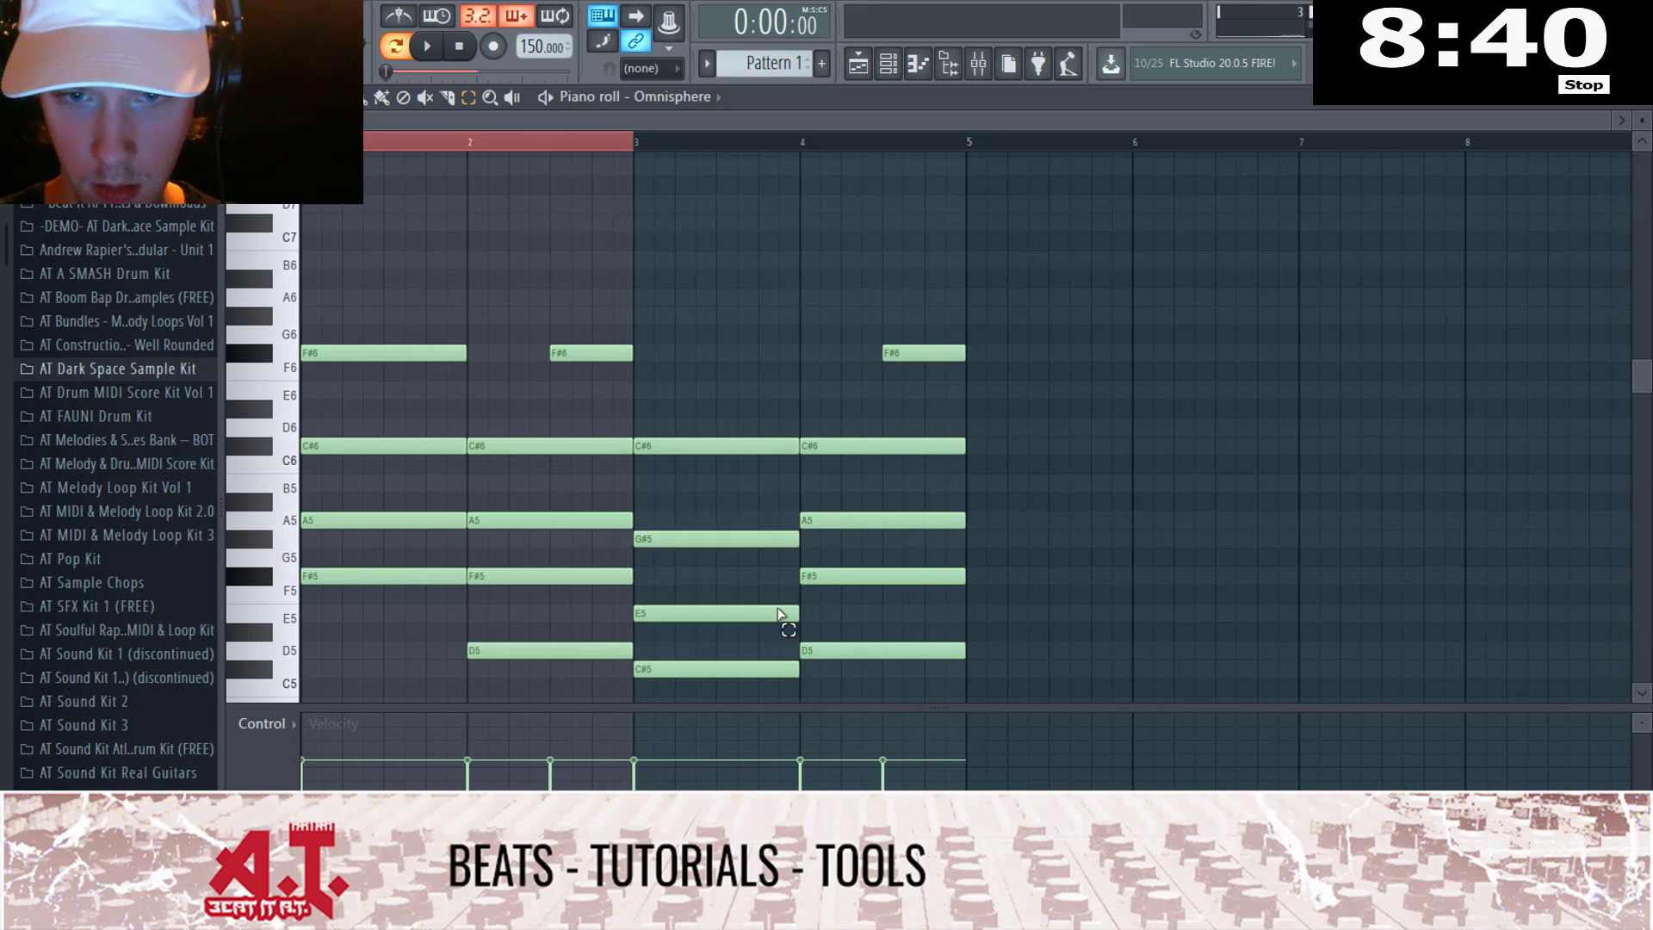
Step: Loop all four bars and raise the C#6 note in bar 4 to D6 during playback
{"action": "key", "text": "ctrl+a"}
{"action": "left_click", "coordinate": [806, 333]}
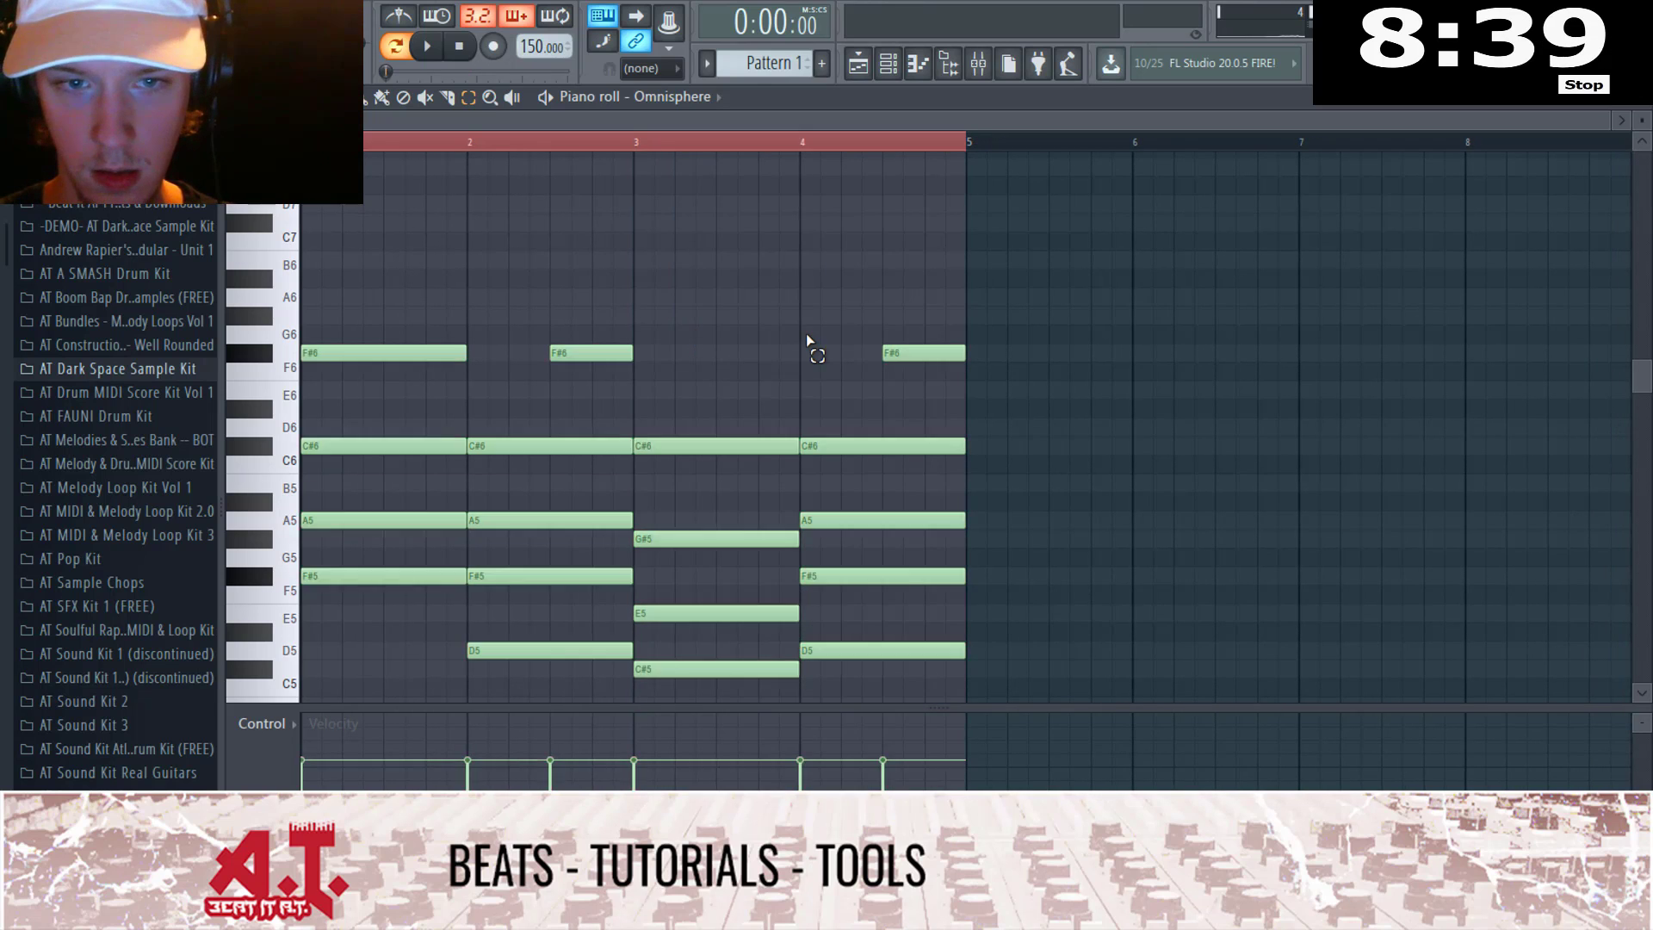
{"action": "key", "text": "space"}
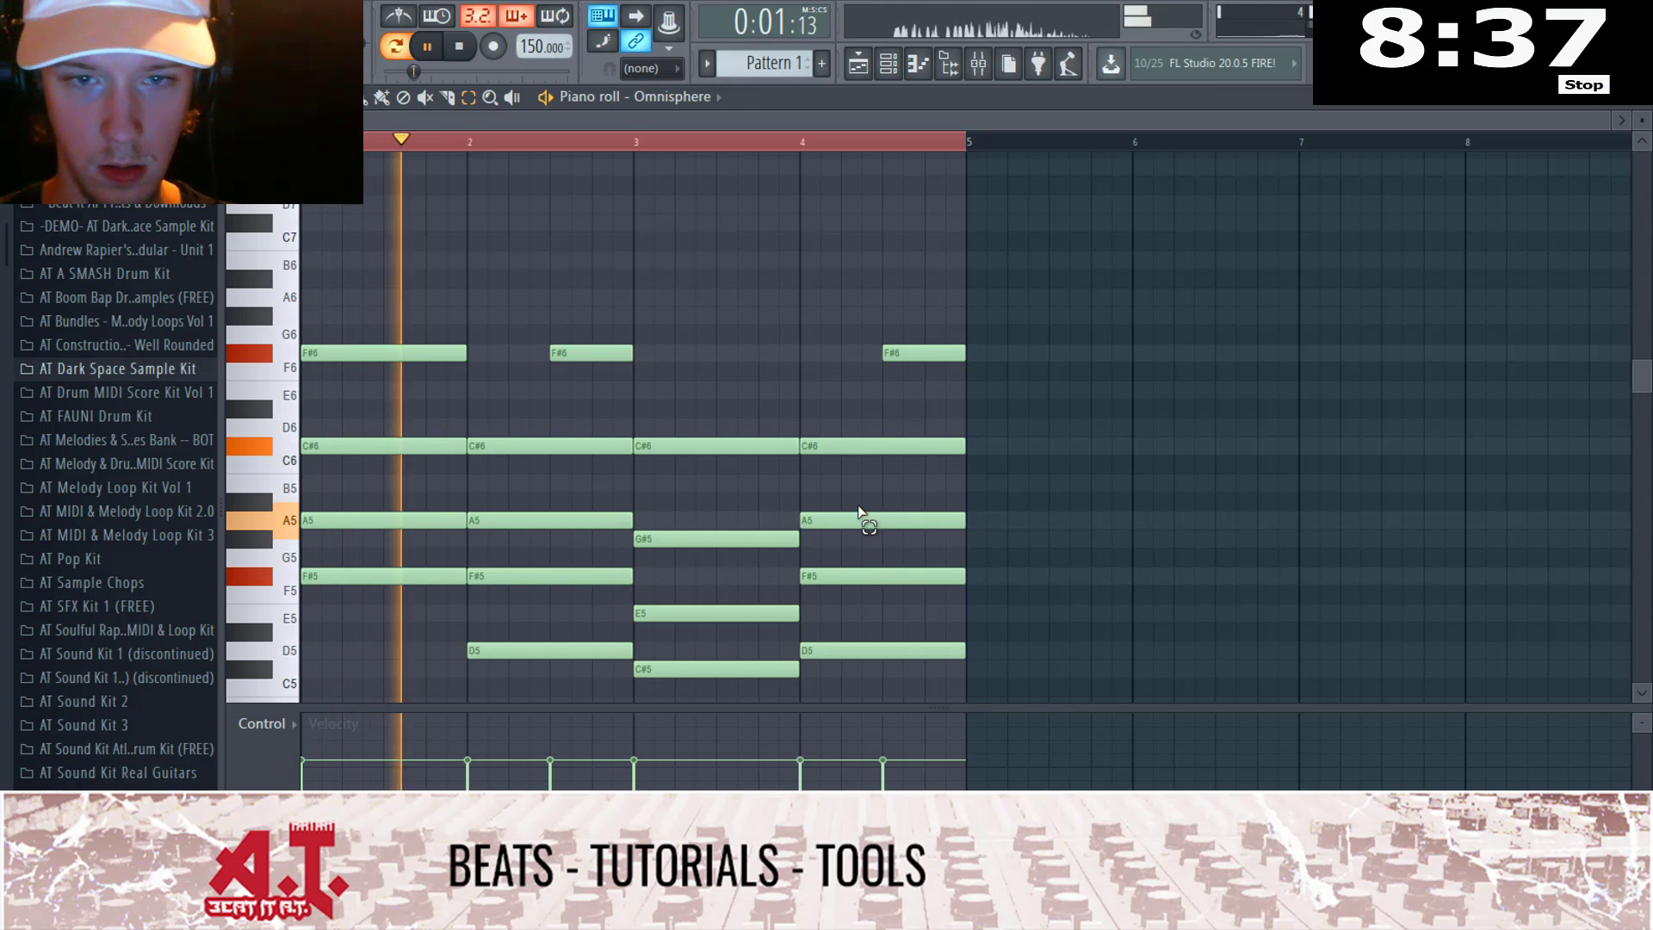
{"action": "left_click_drag", "start_coordinate": [886, 445], "coordinate": [884, 429]}
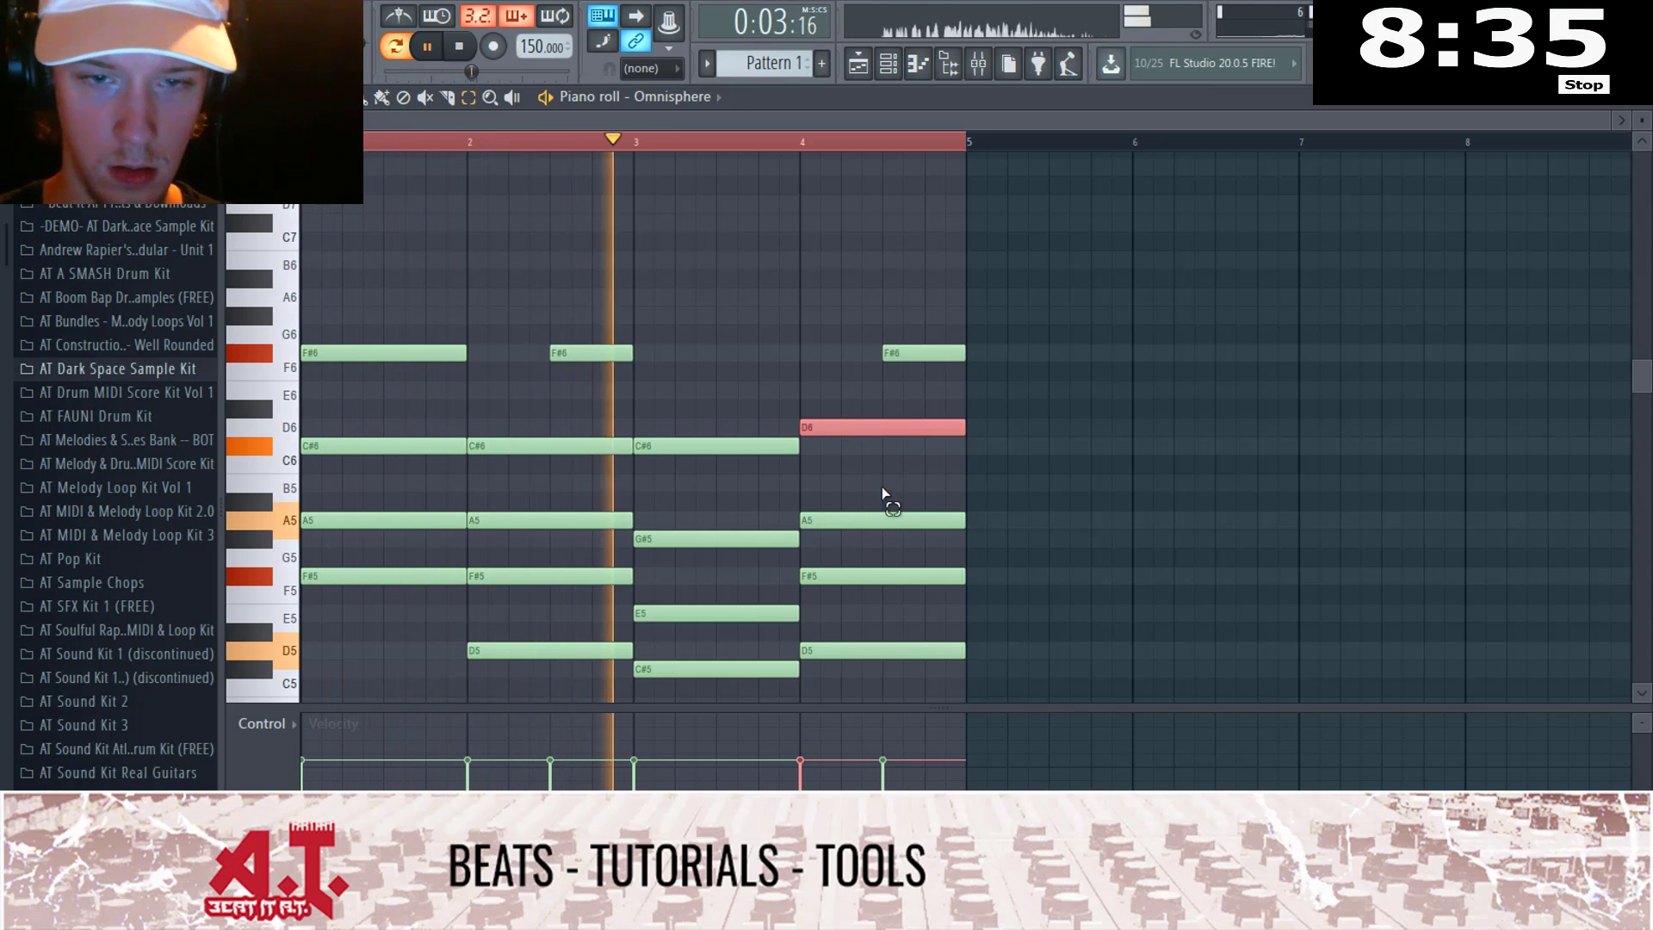
{"action": "left_click", "coordinate": [870, 517]}
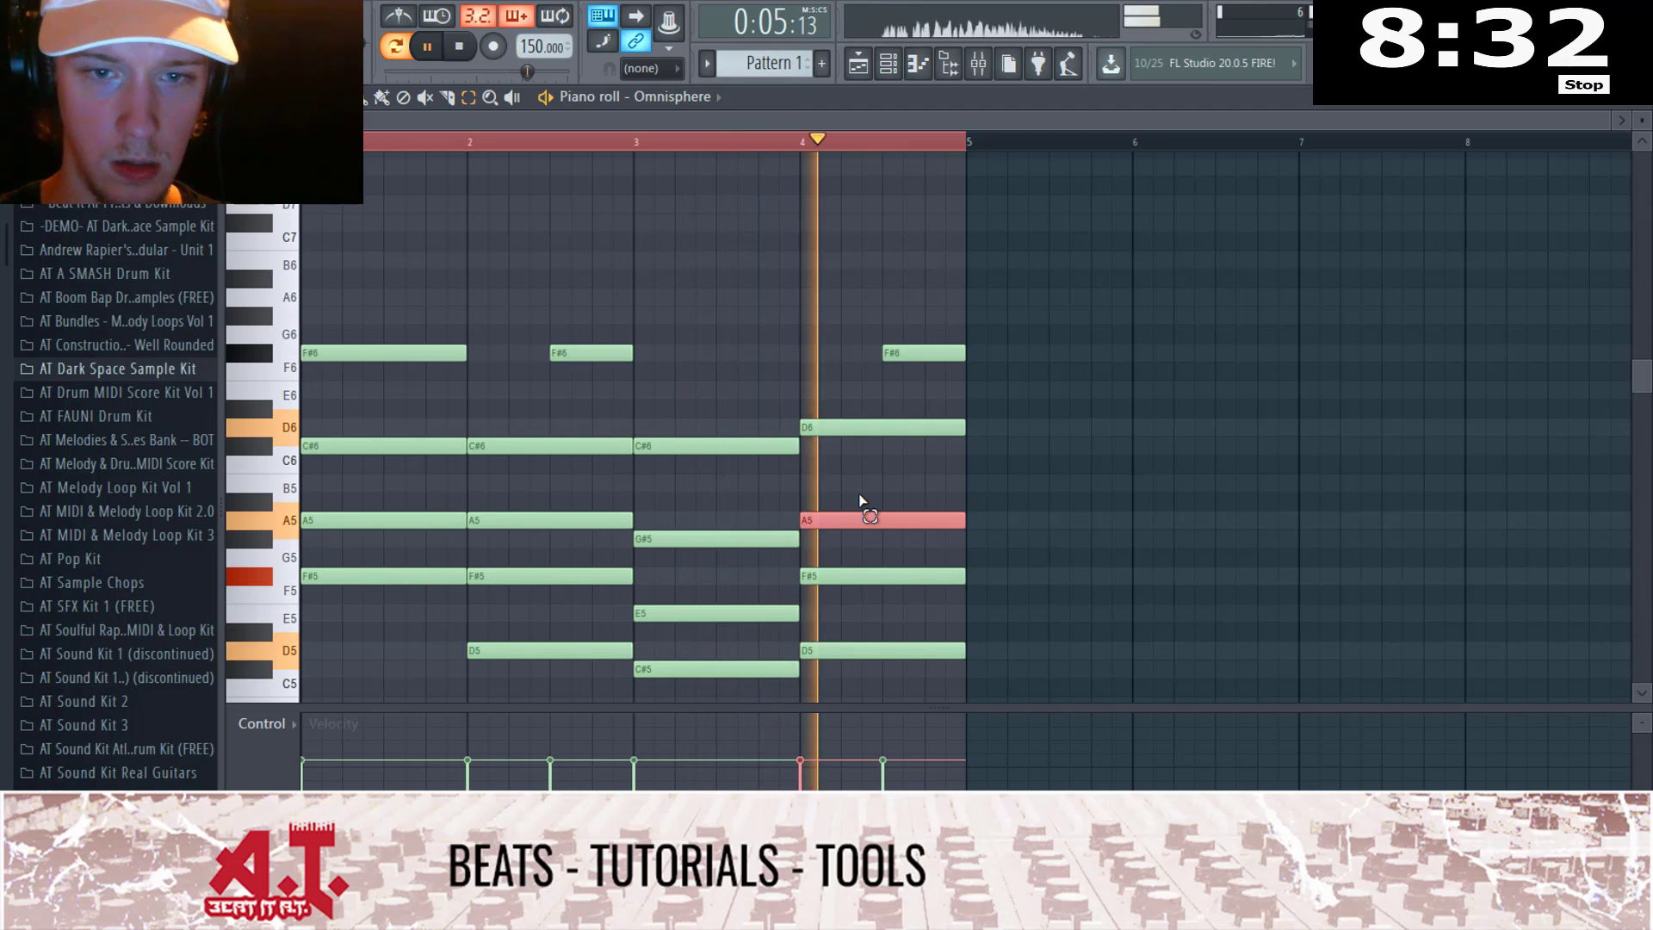
Step: Add a half-bar C#7 note in the second half of bar 3 and a half-bar B6 note at the start of bar 4
{"action": "left_click", "coordinate": [802, 228], "text": "ctrl"}
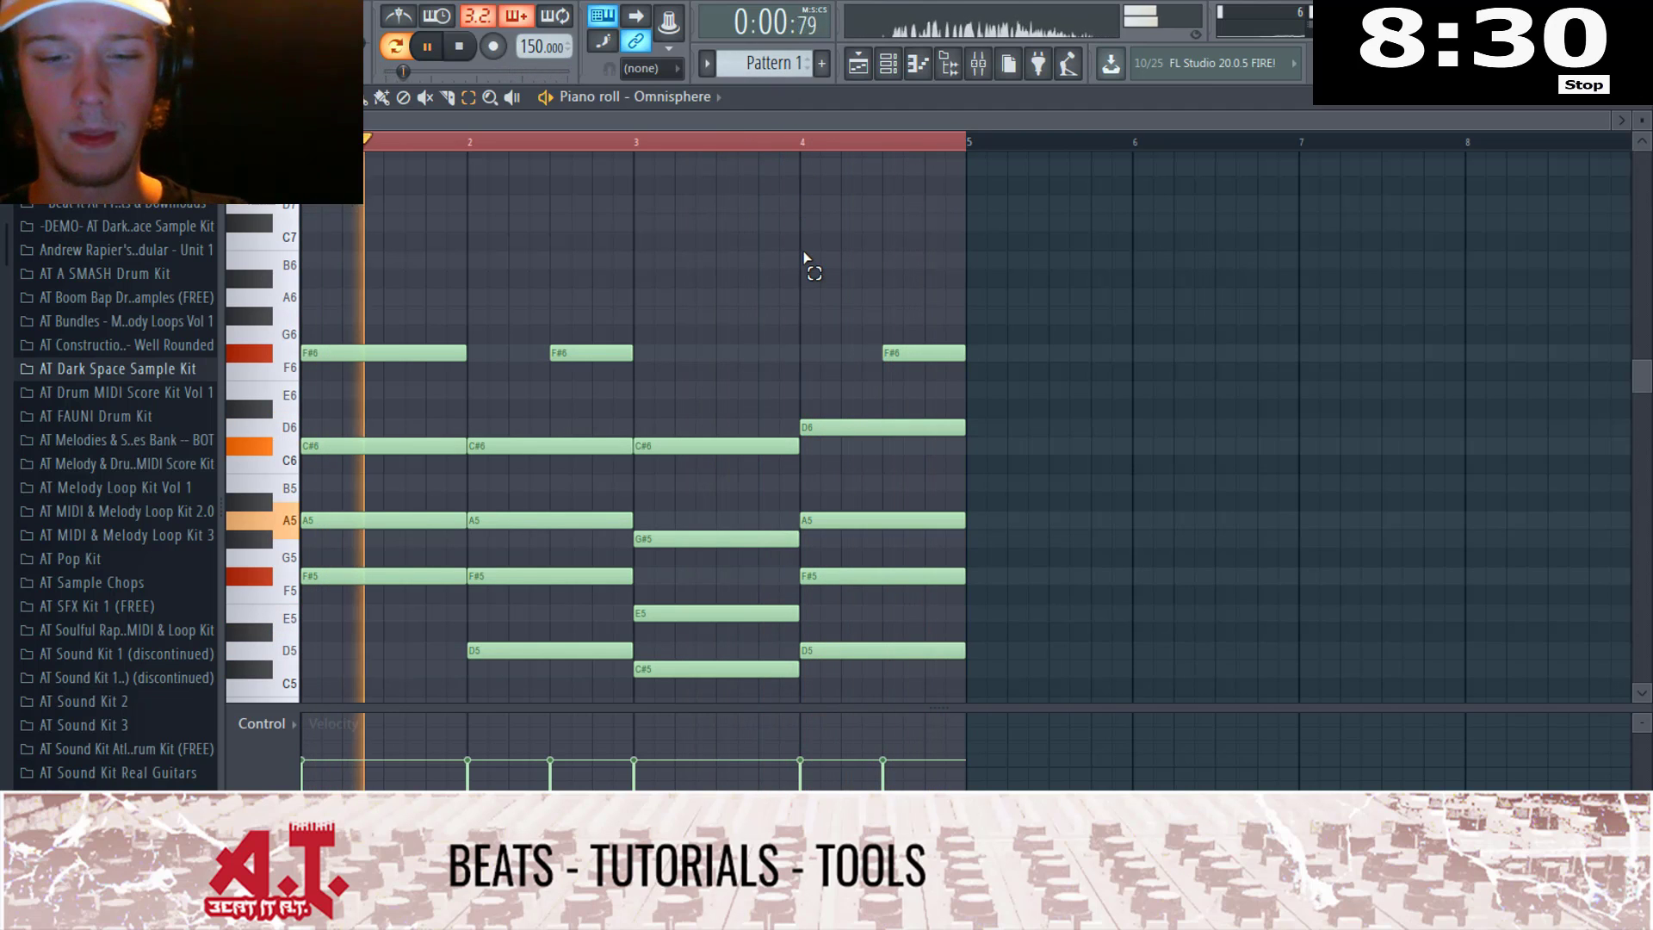
{"action": "left_click", "coordinate": [725, 223]}
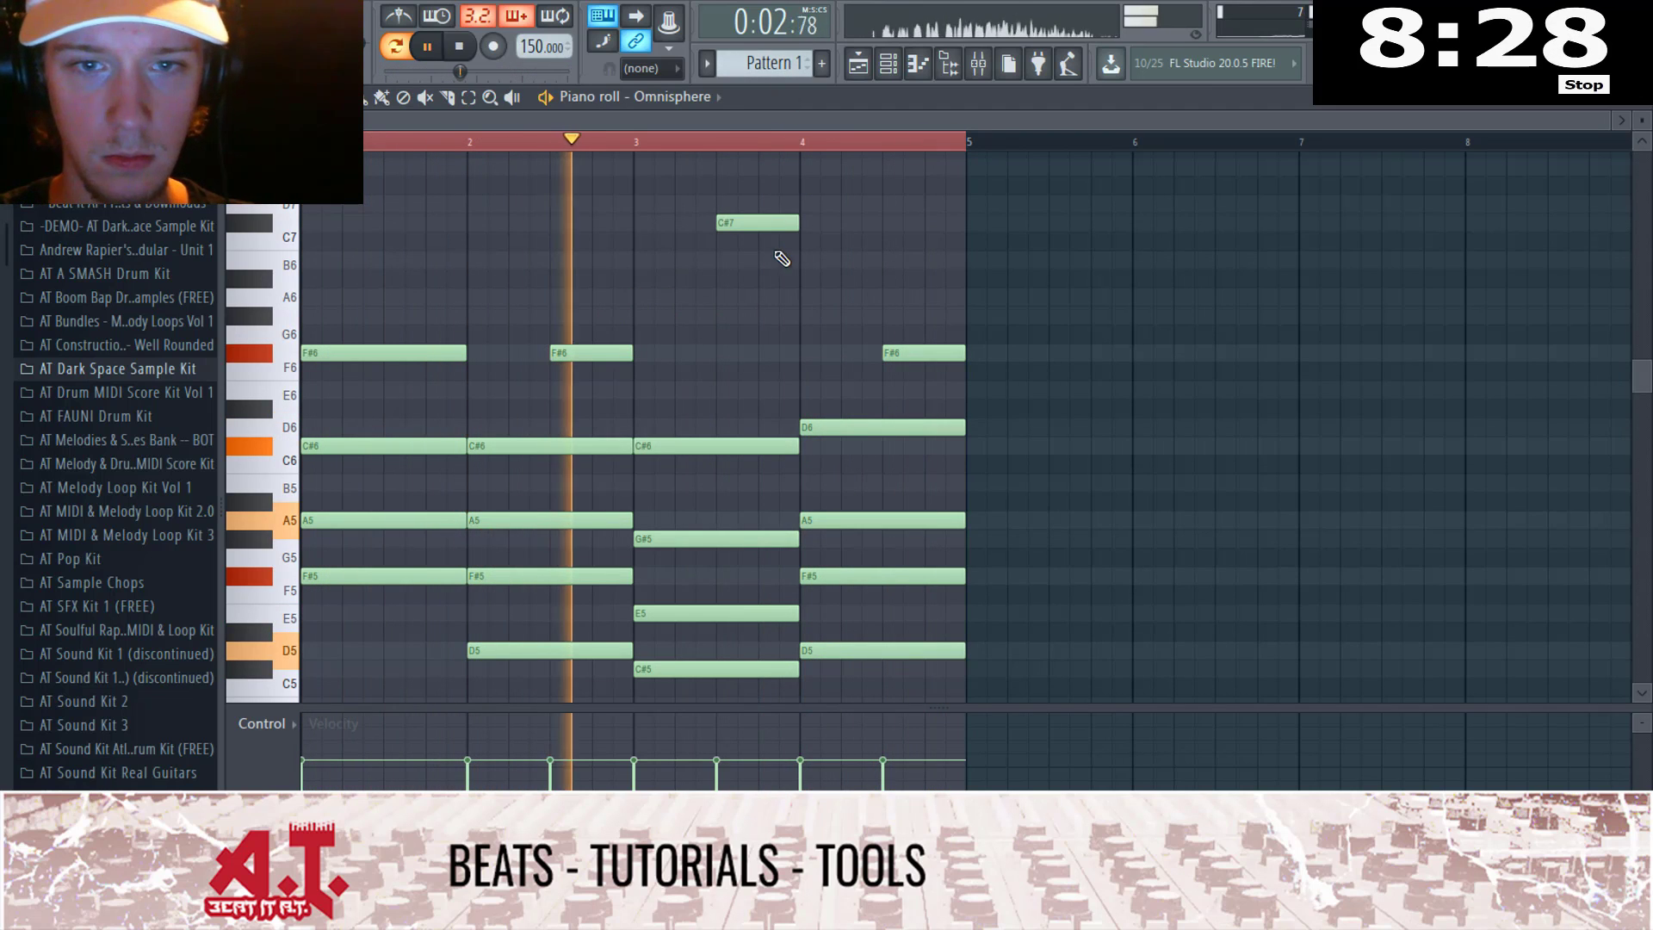
{"action": "left_click", "coordinate": [806, 260]}
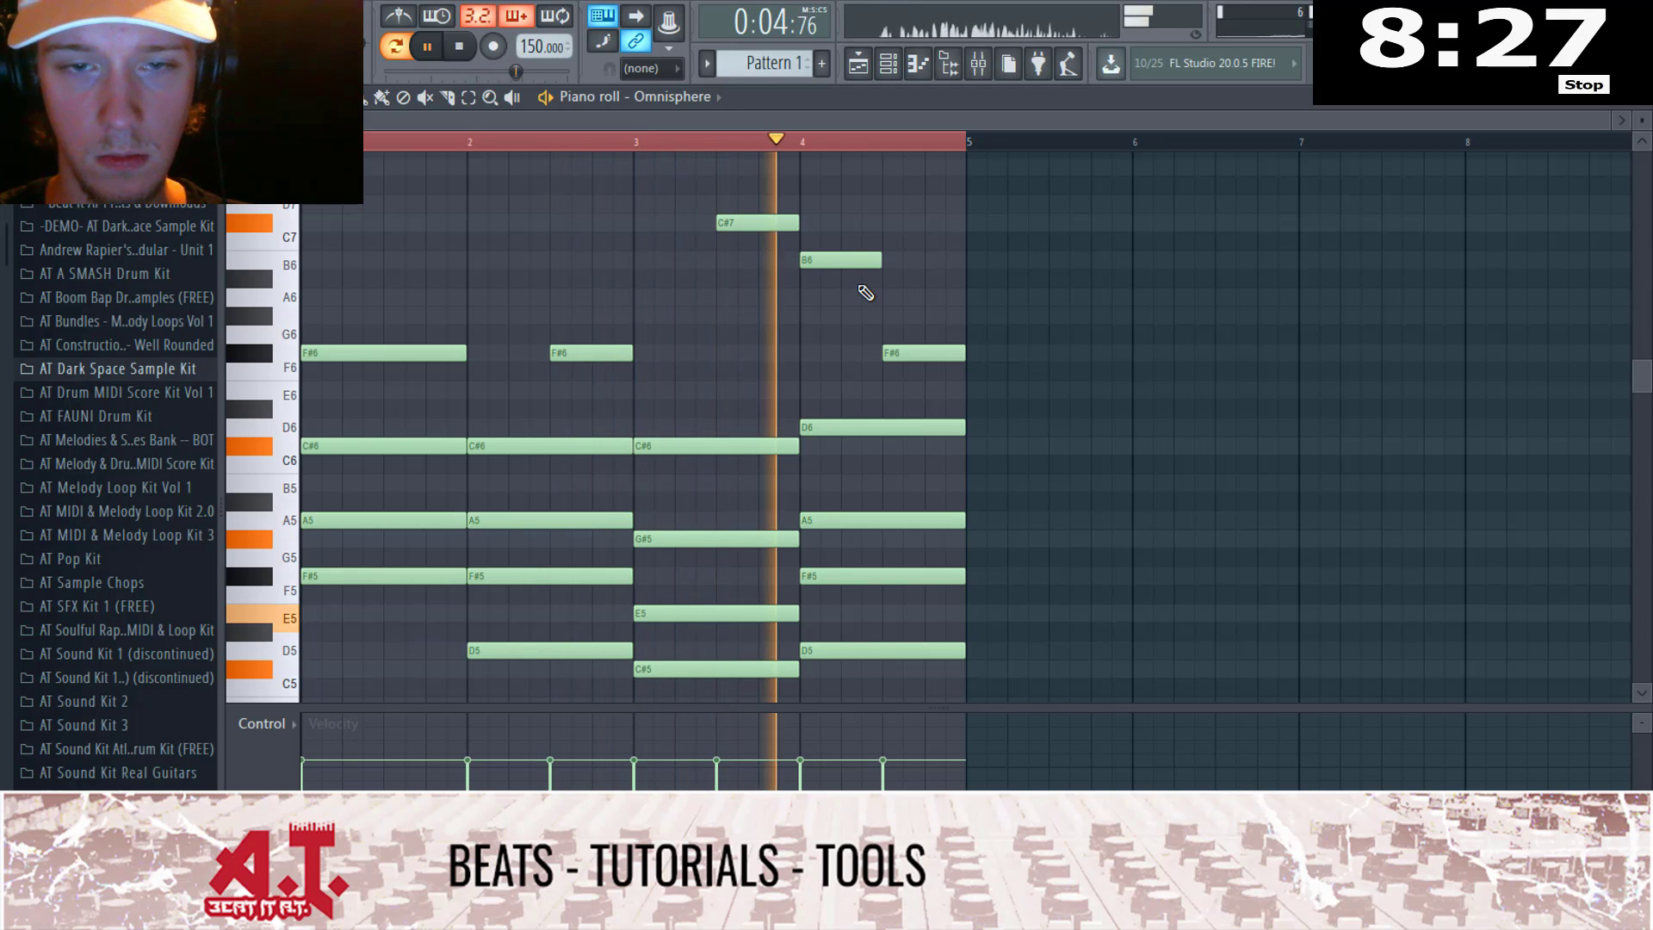
Step: Duplicate the whole four-bar progression into bars 5 to 8, leave the piano roll and stop playback
{"action": "key", "text": "ctrl+a"}
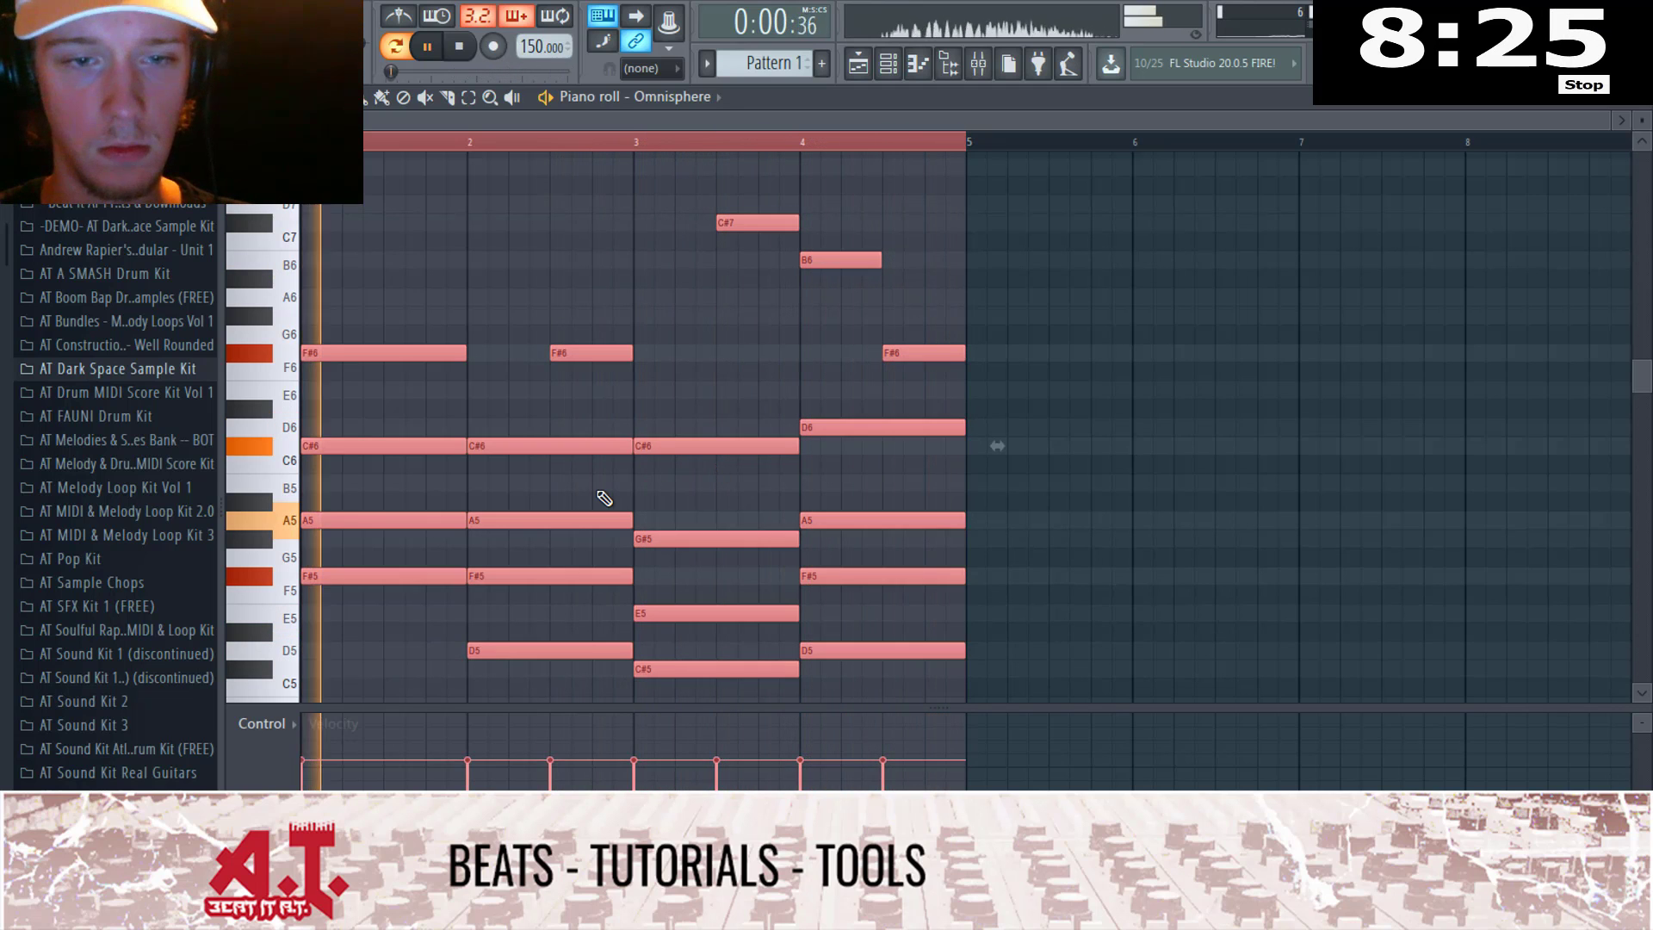
{"action": "key", "text": "ctrl+b"}
{"action": "scroll", "coordinate": [988, 245], "scroll_direction": "down", "scroll_amount": 1}
{"action": "scroll", "coordinate": [988, 245], "scroll_direction": "down", "scroll_amount": 2}
{"action": "key", "text": "Escape"}
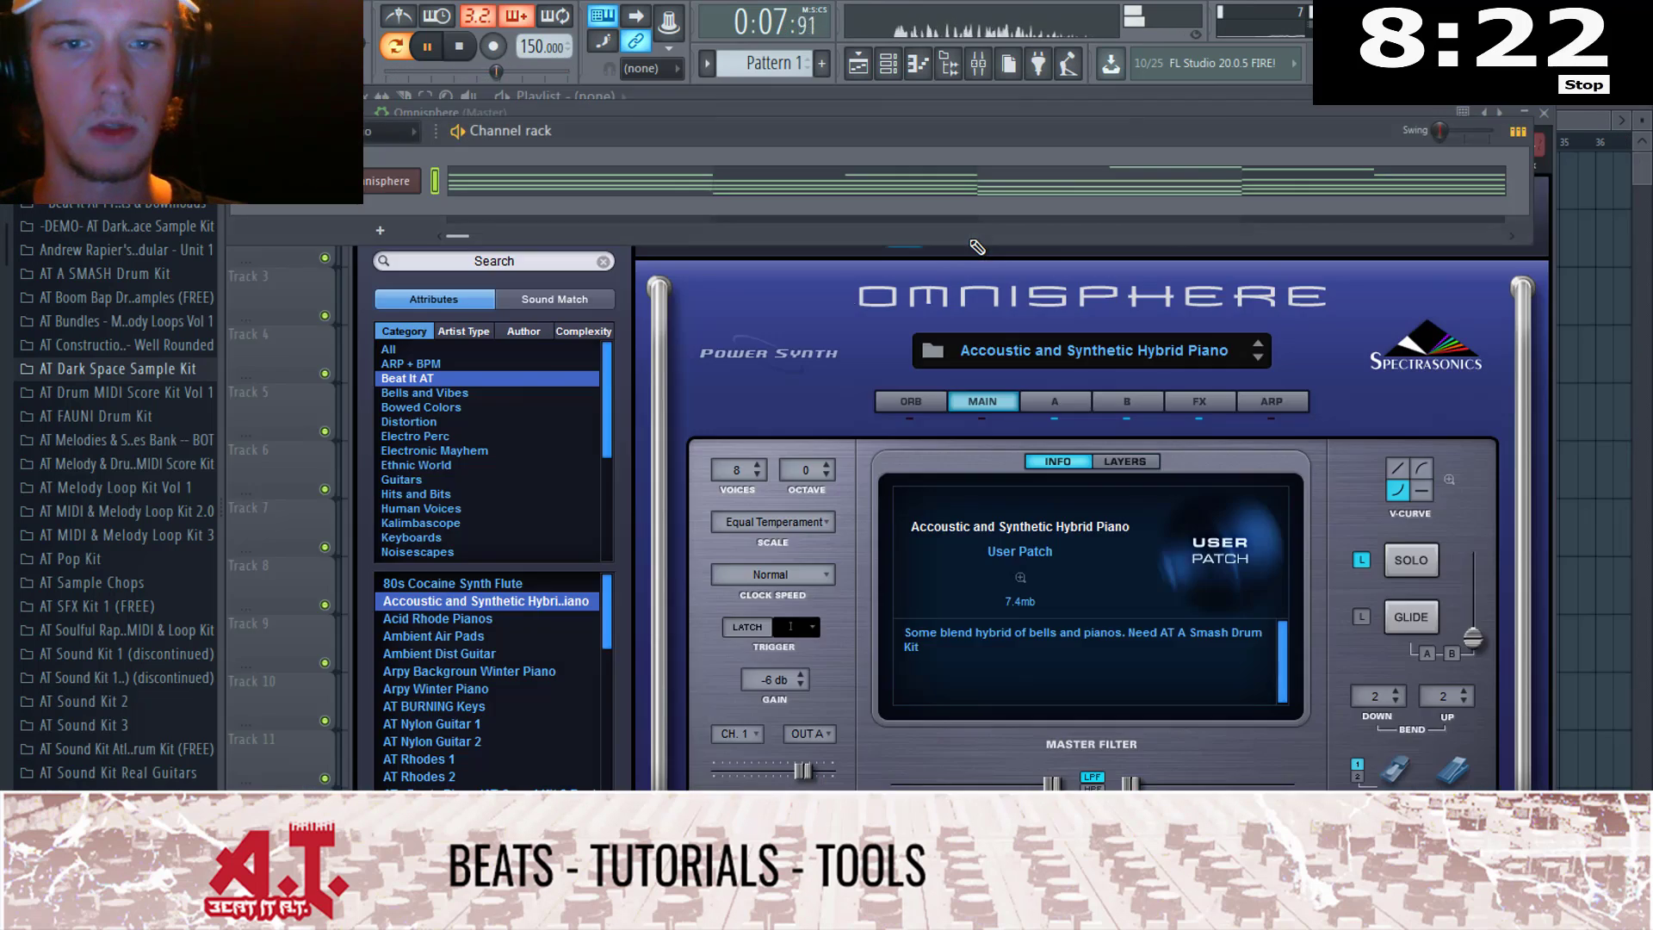
{"action": "key", "text": "space"}
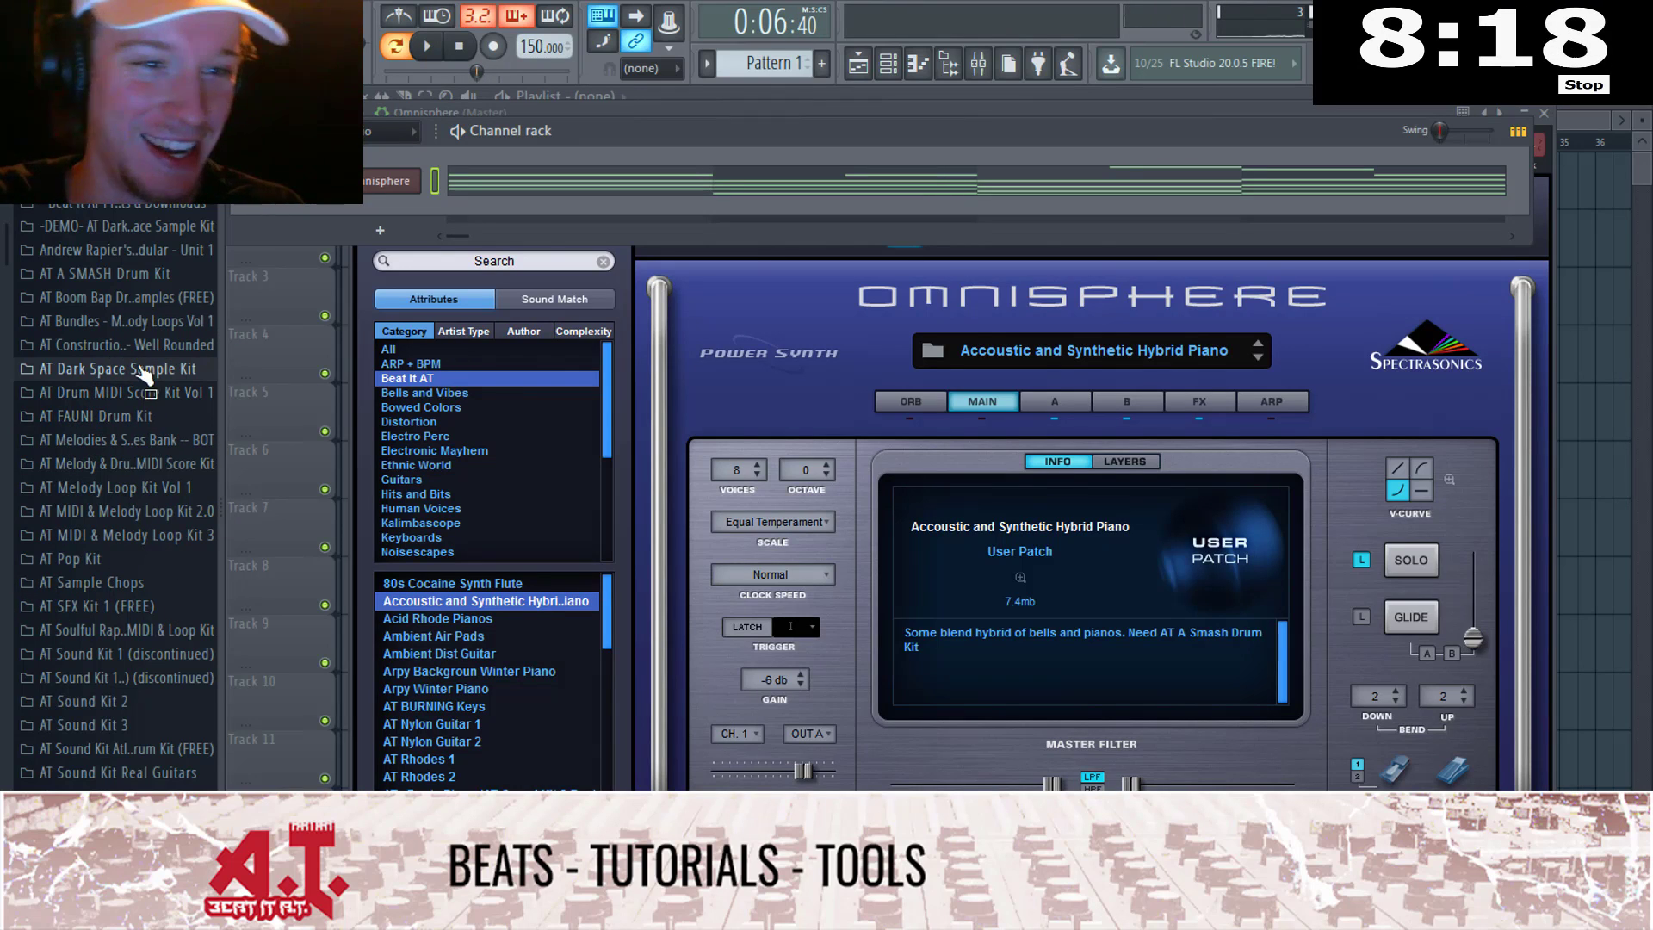
Step: Open the Snares folder of the AT A SMASH Drum Kit
{"action": "left_click", "coordinate": [169, 273]}
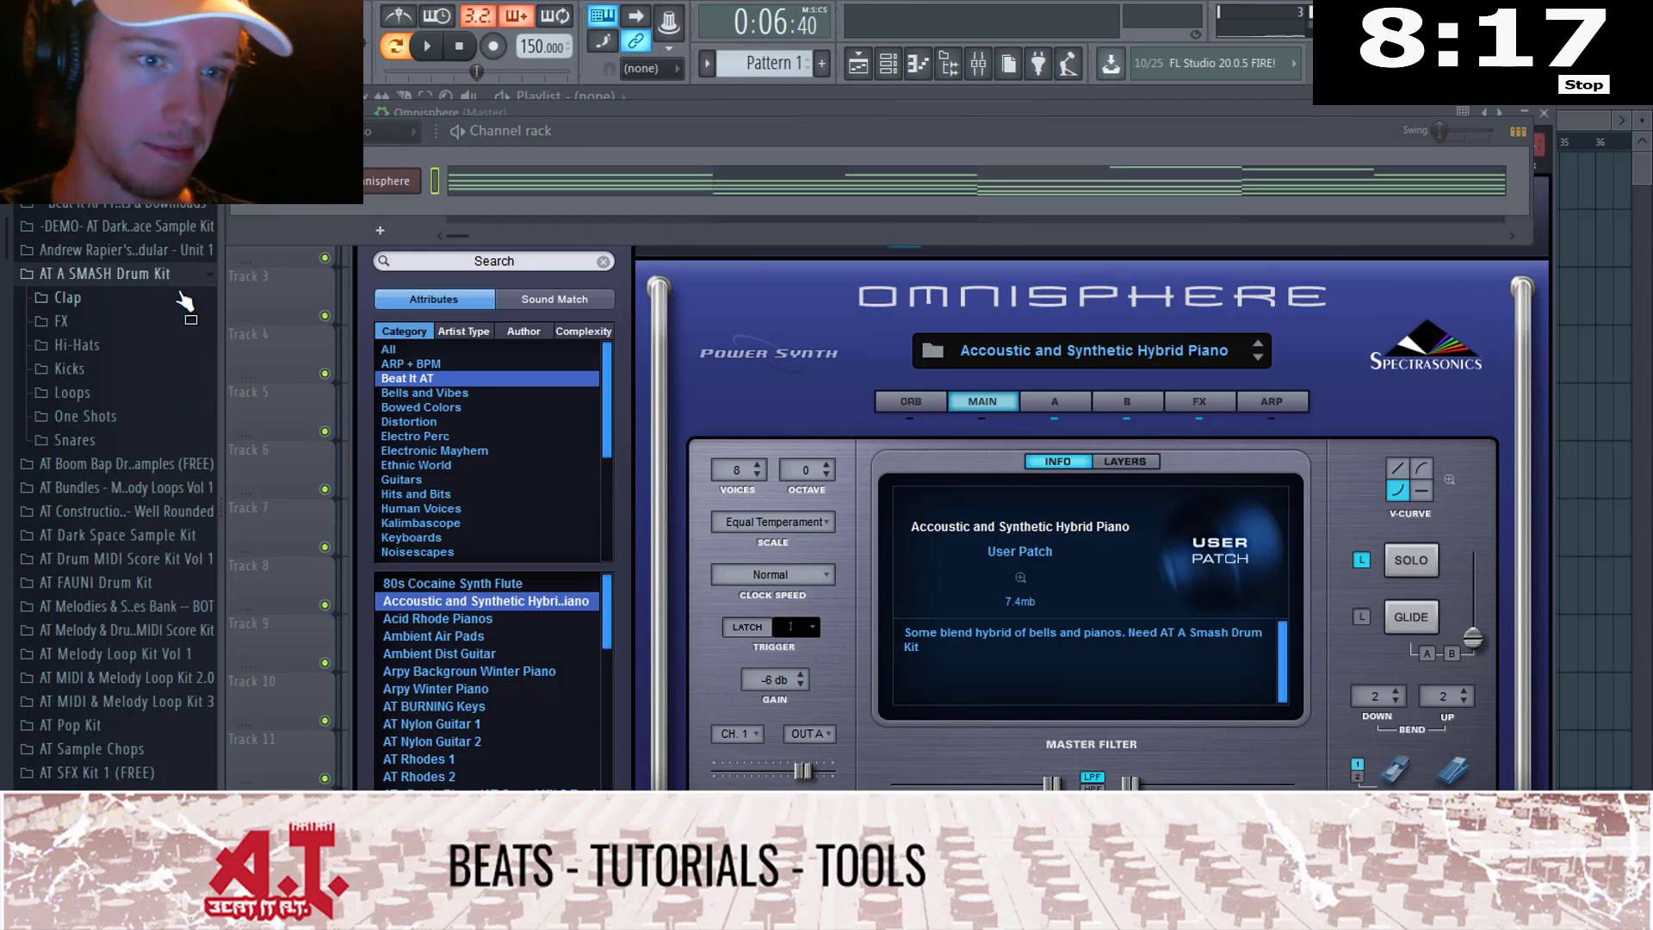
{"action": "left_click", "coordinate": [176, 305]}
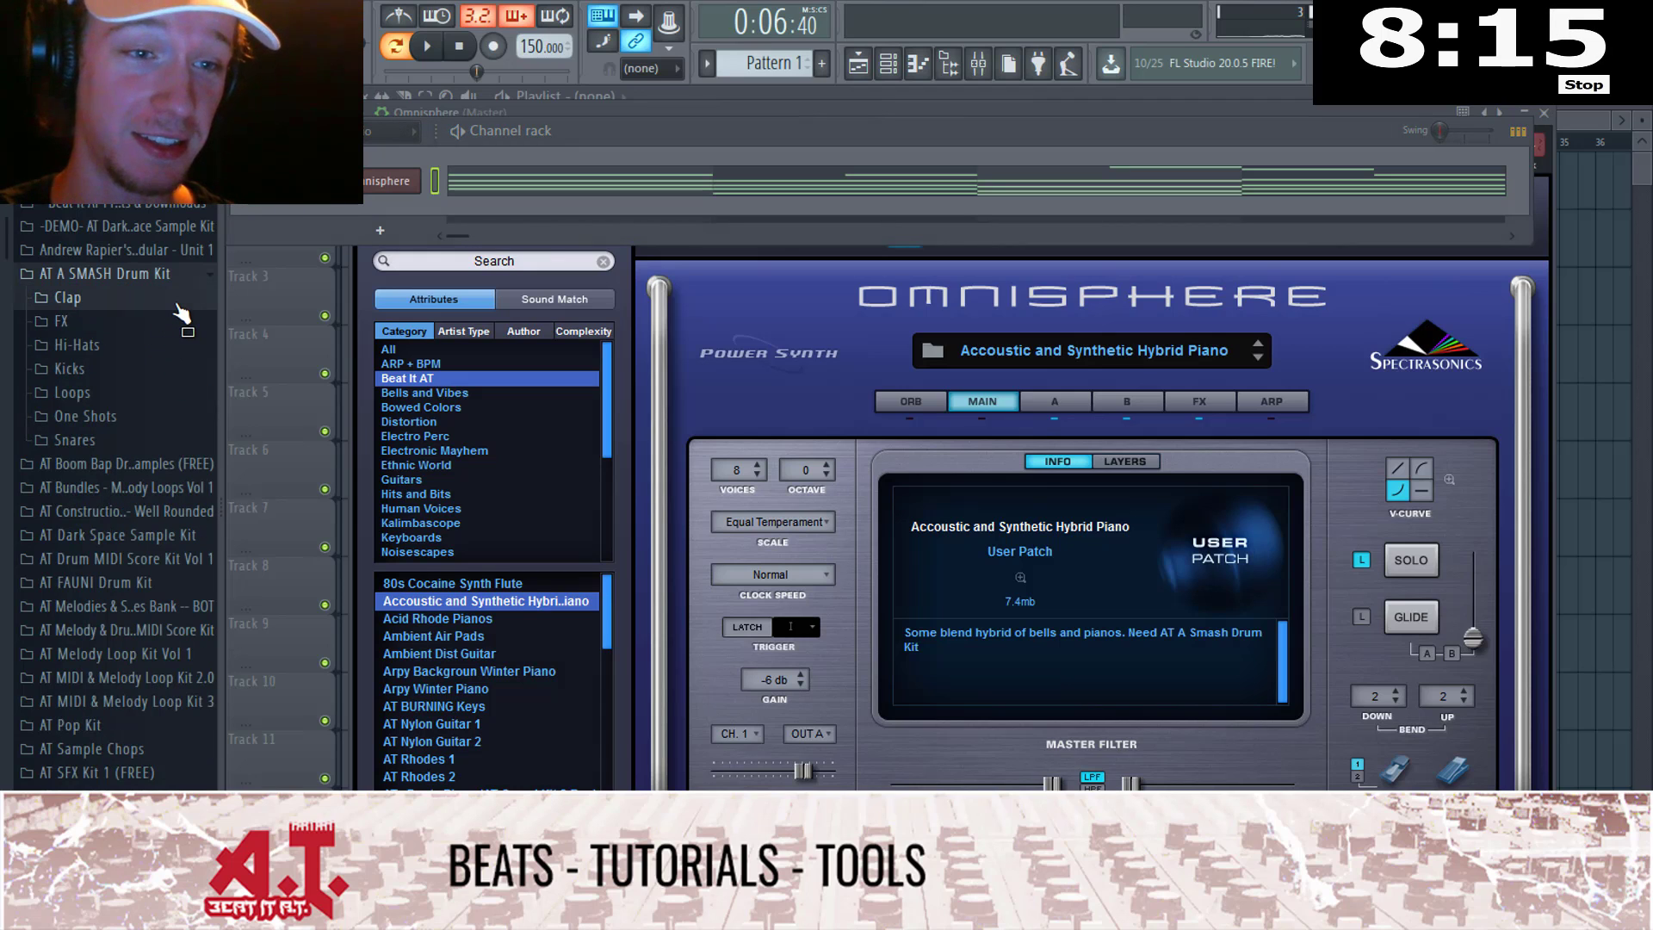
{"action": "left_click", "coordinate": [176, 305]}
{"action": "left_click", "coordinate": [151, 420]}
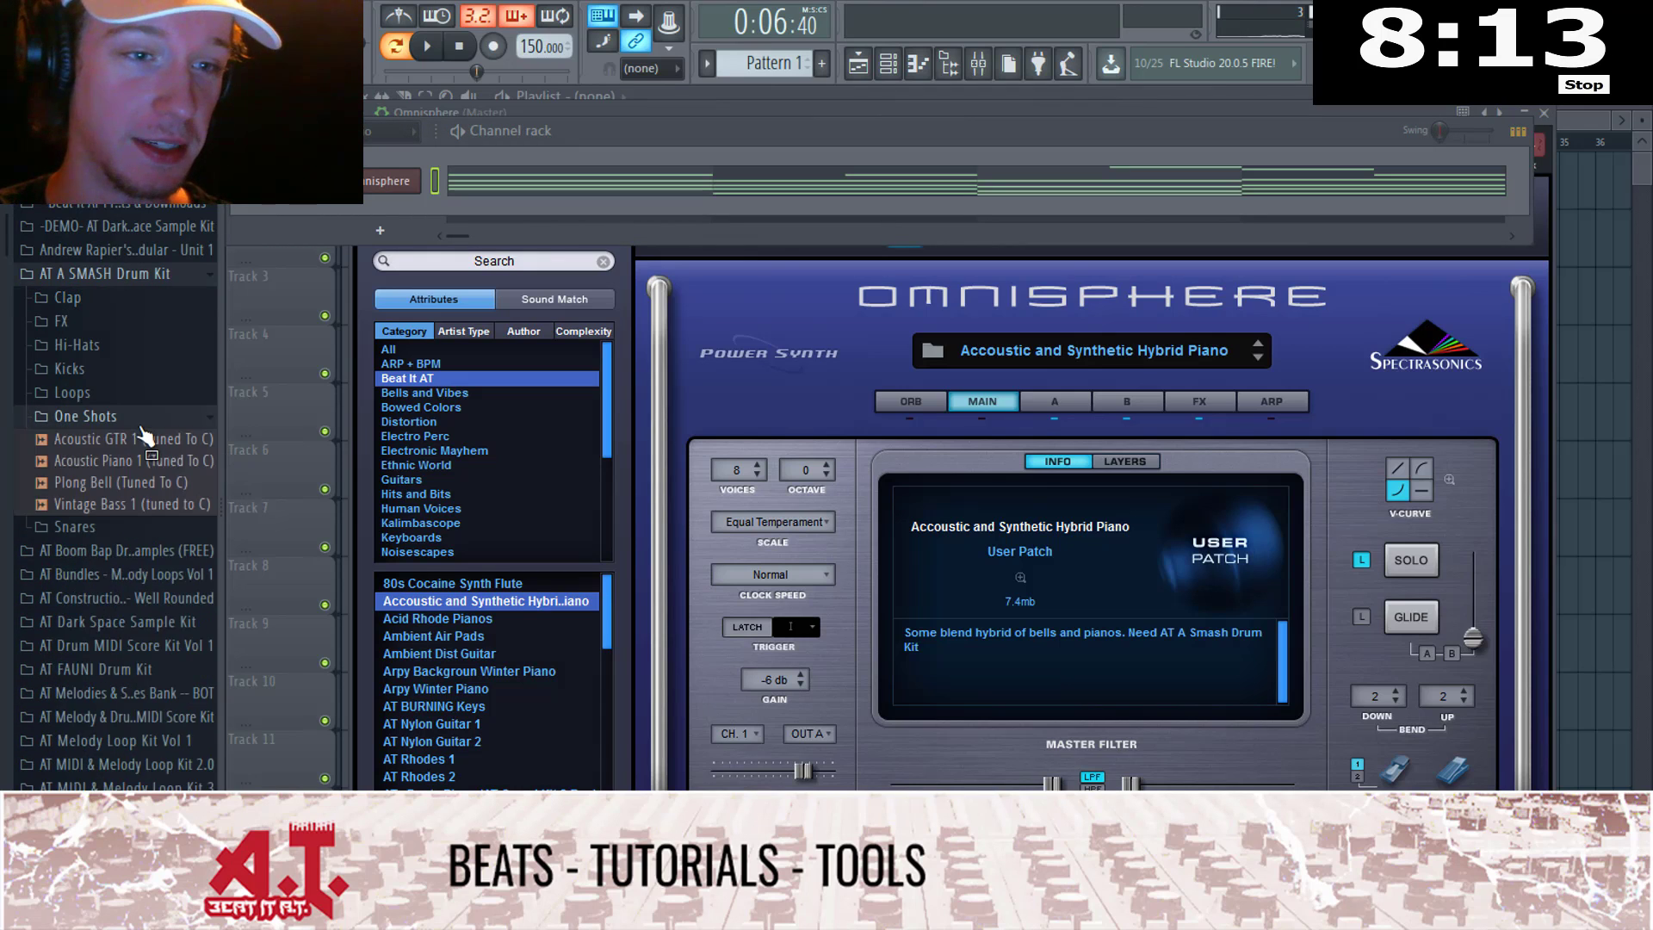
{"action": "left_click", "coordinate": [152, 439]}
Step: Audition the snare samples one after another, through to Snlap Hybrid
{"action": "key", "text": "Down"}
{"action": "key", "text": "Down"}
{"action": "key", "text": "Down"}
{"action": "key", "text": "Down"}
{"action": "key", "text": "Down"}
{"action": "key", "text": "Down"}
{"action": "key", "text": "Down"}
{"action": "key", "text": "Down"}
{"action": "key", "text": "Down"}
{"action": "key", "text": "Down"}
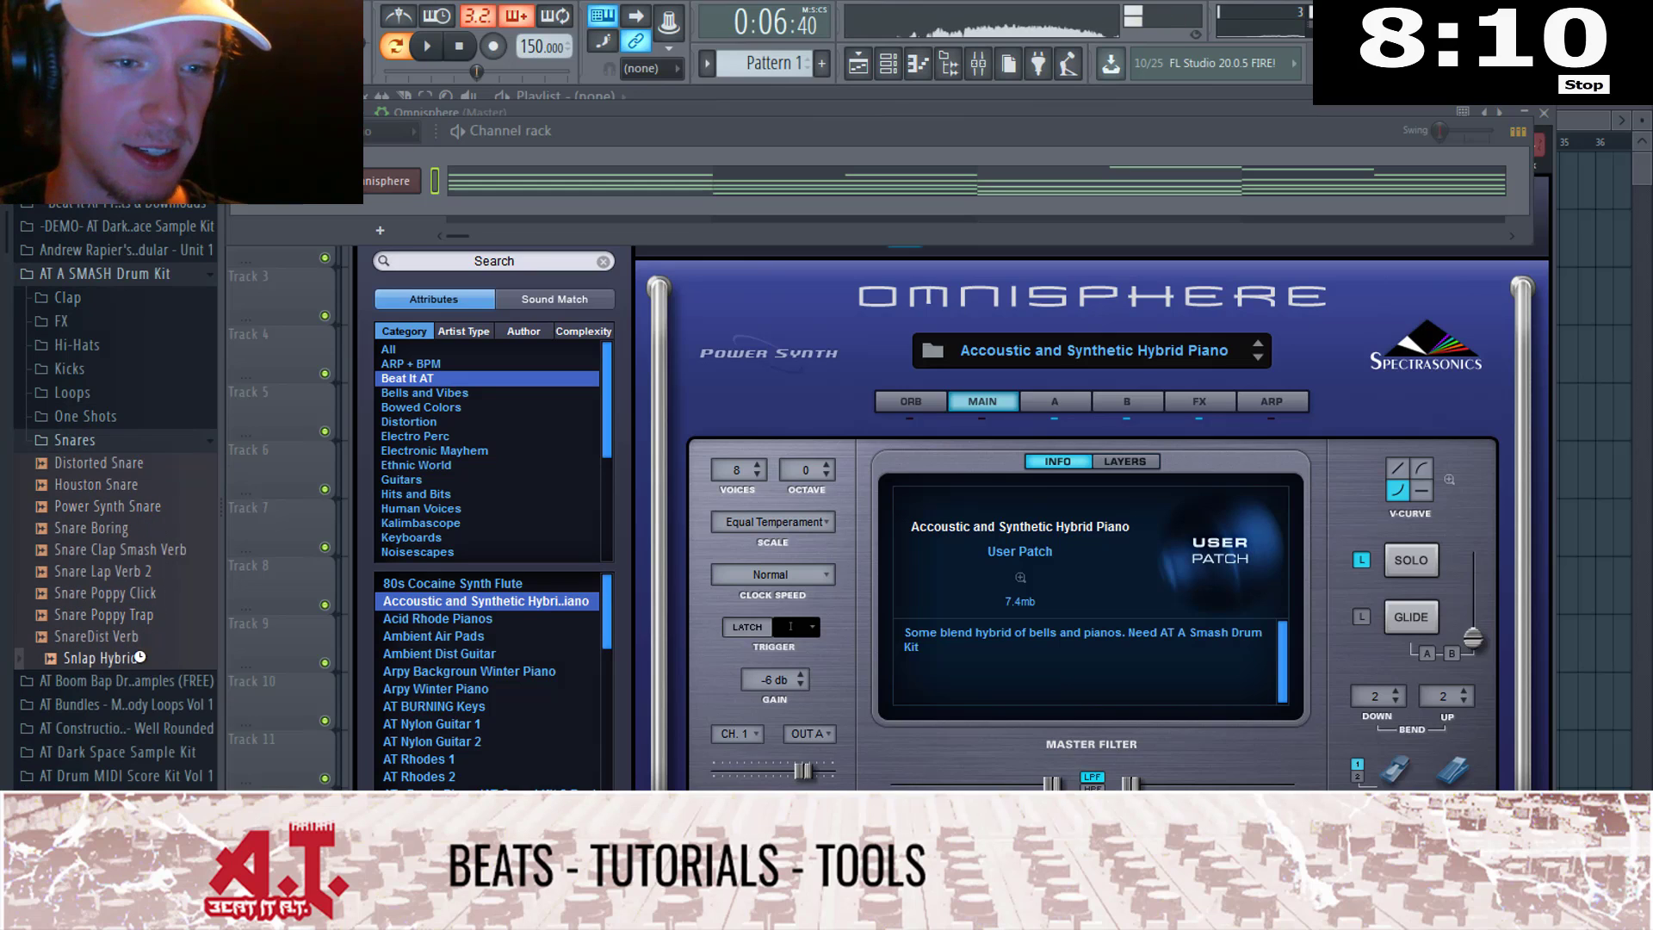
{"action": "left_click", "coordinate": [150, 655]}
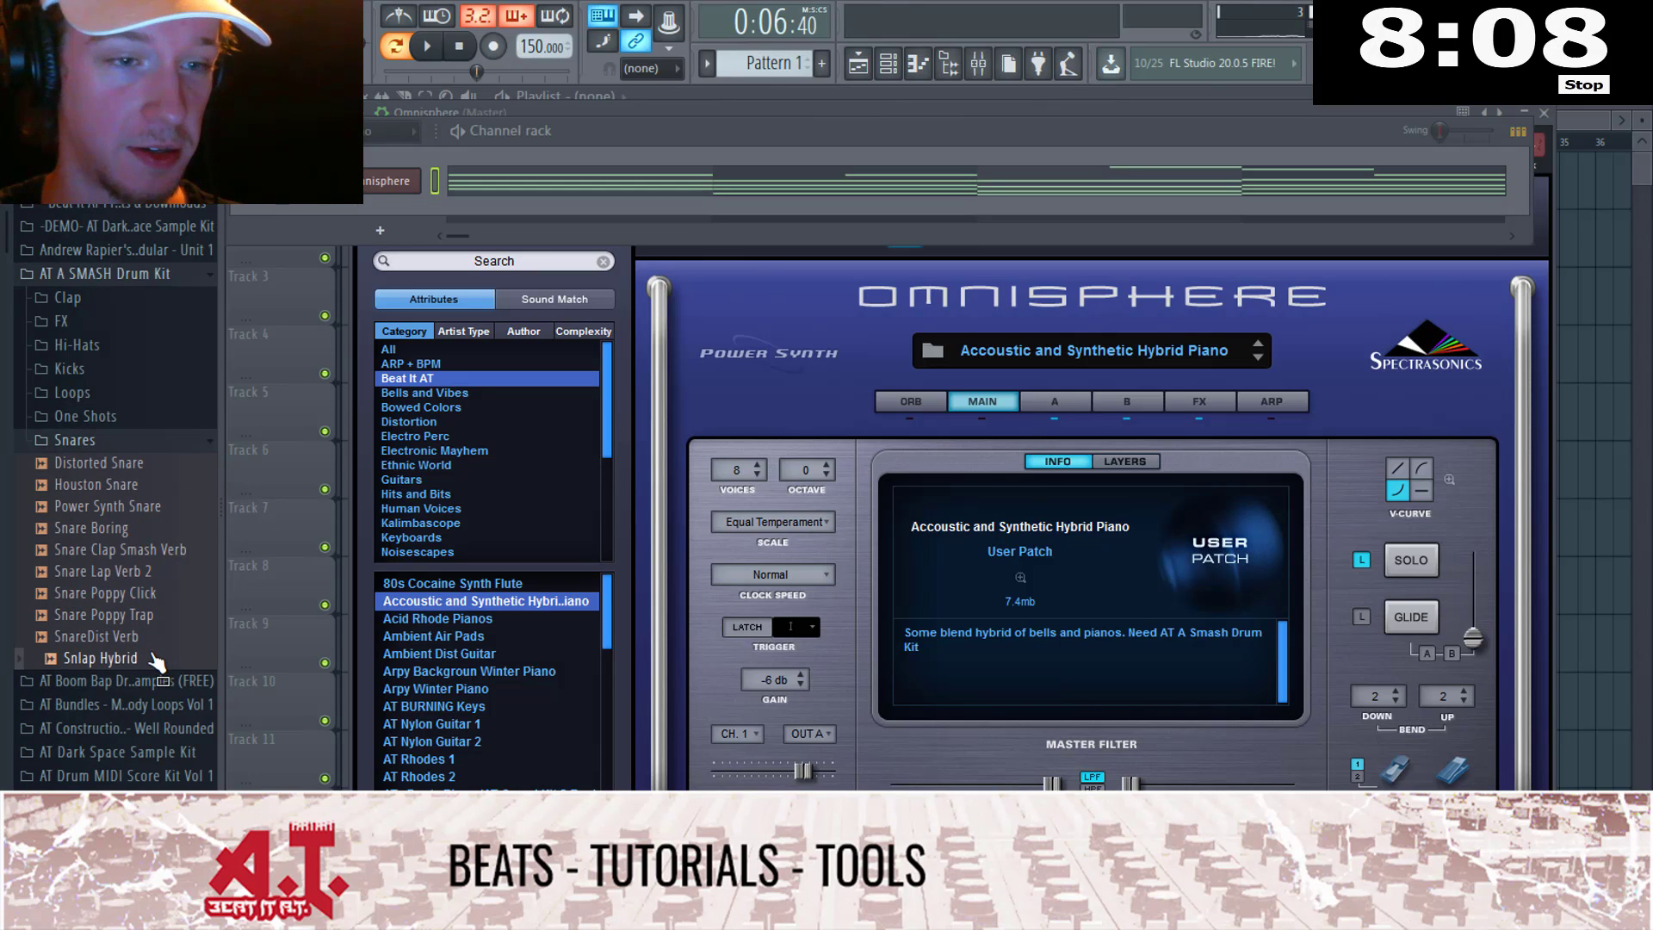
Step: Compare the first snares in the folder and add Power Synth Snare as a new channel
{"action": "left_click", "coordinate": [137, 529]}
{"action": "left_click", "coordinate": [143, 511]}
{"action": "left_click", "coordinate": [99, 462]}
{"action": "left_click", "coordinate": [146, 510]}
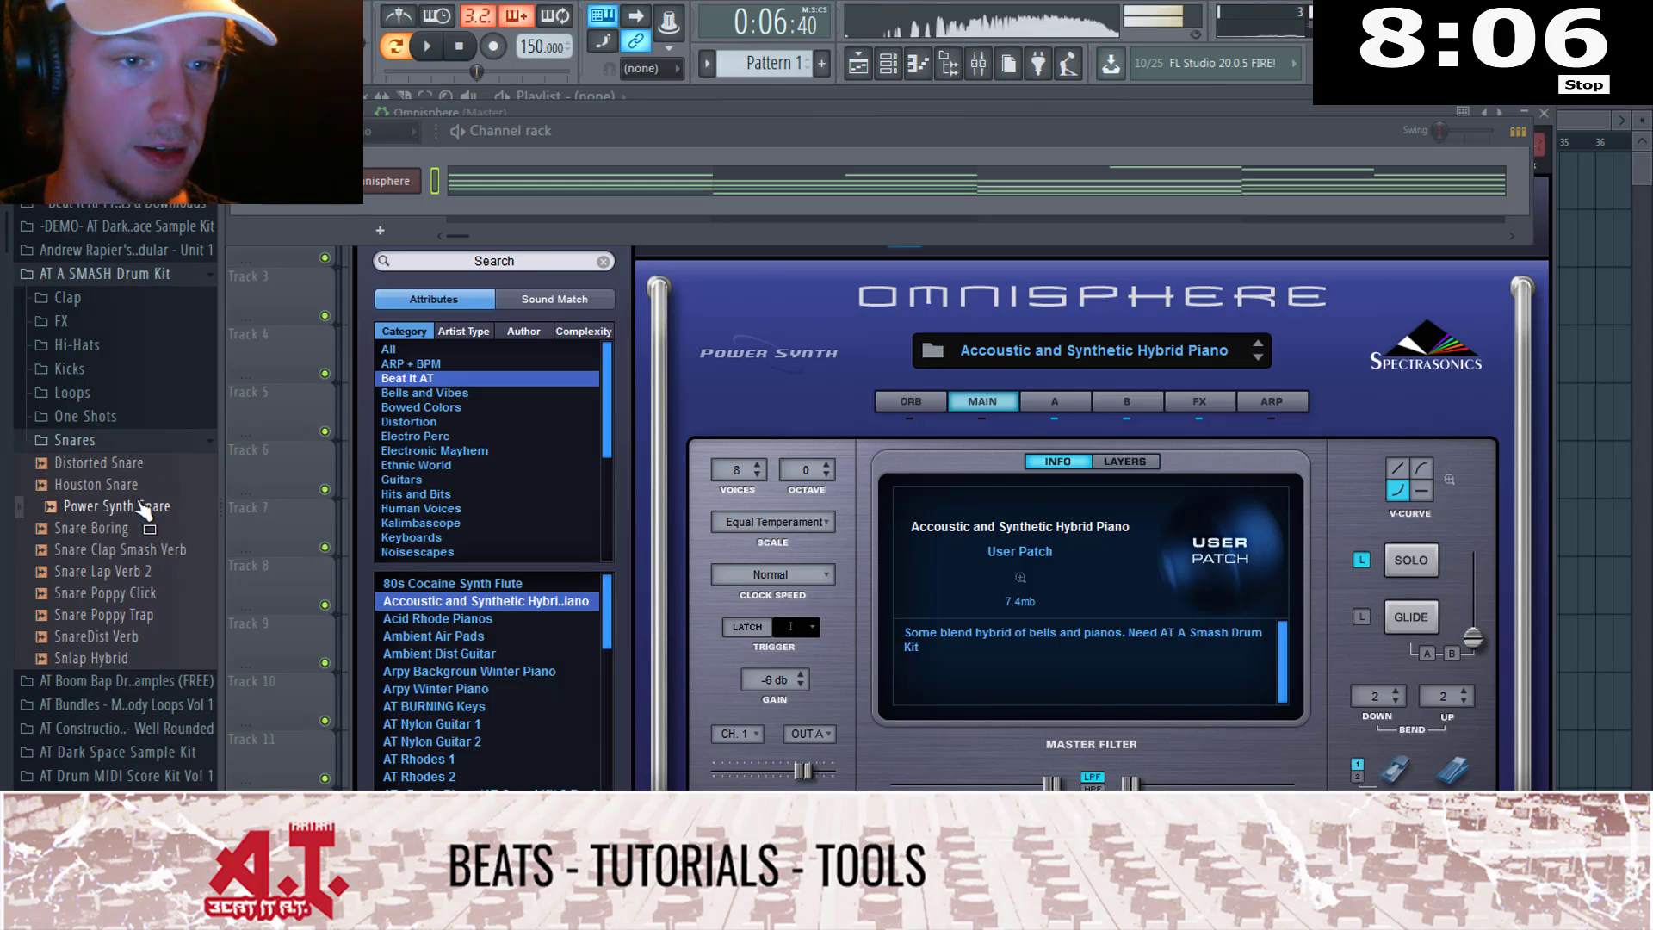
{"action": "left_click_drag", "start_coordinate": [148, 512], "coordinate": [431, 243]}
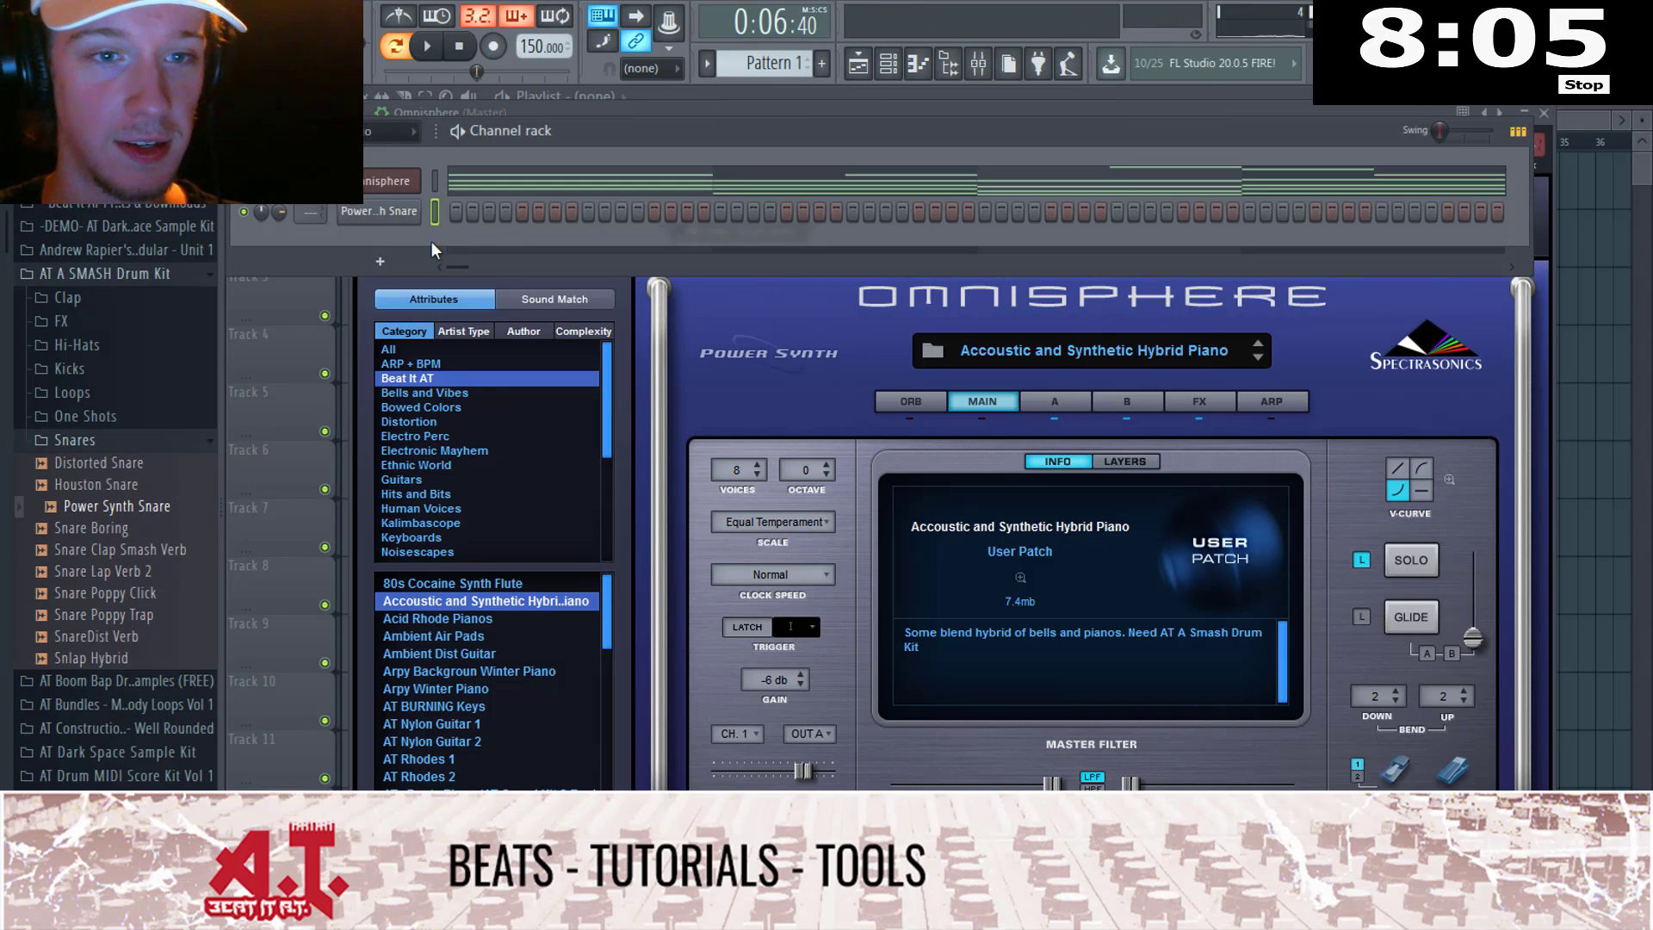
Step: Place Power Synth Snare hits on steps 9, 25, 41 and 57
{"action": "left_click", "coordinate": [588, 212]}
{"action": "left_click", "coordinate": [852, 211]}
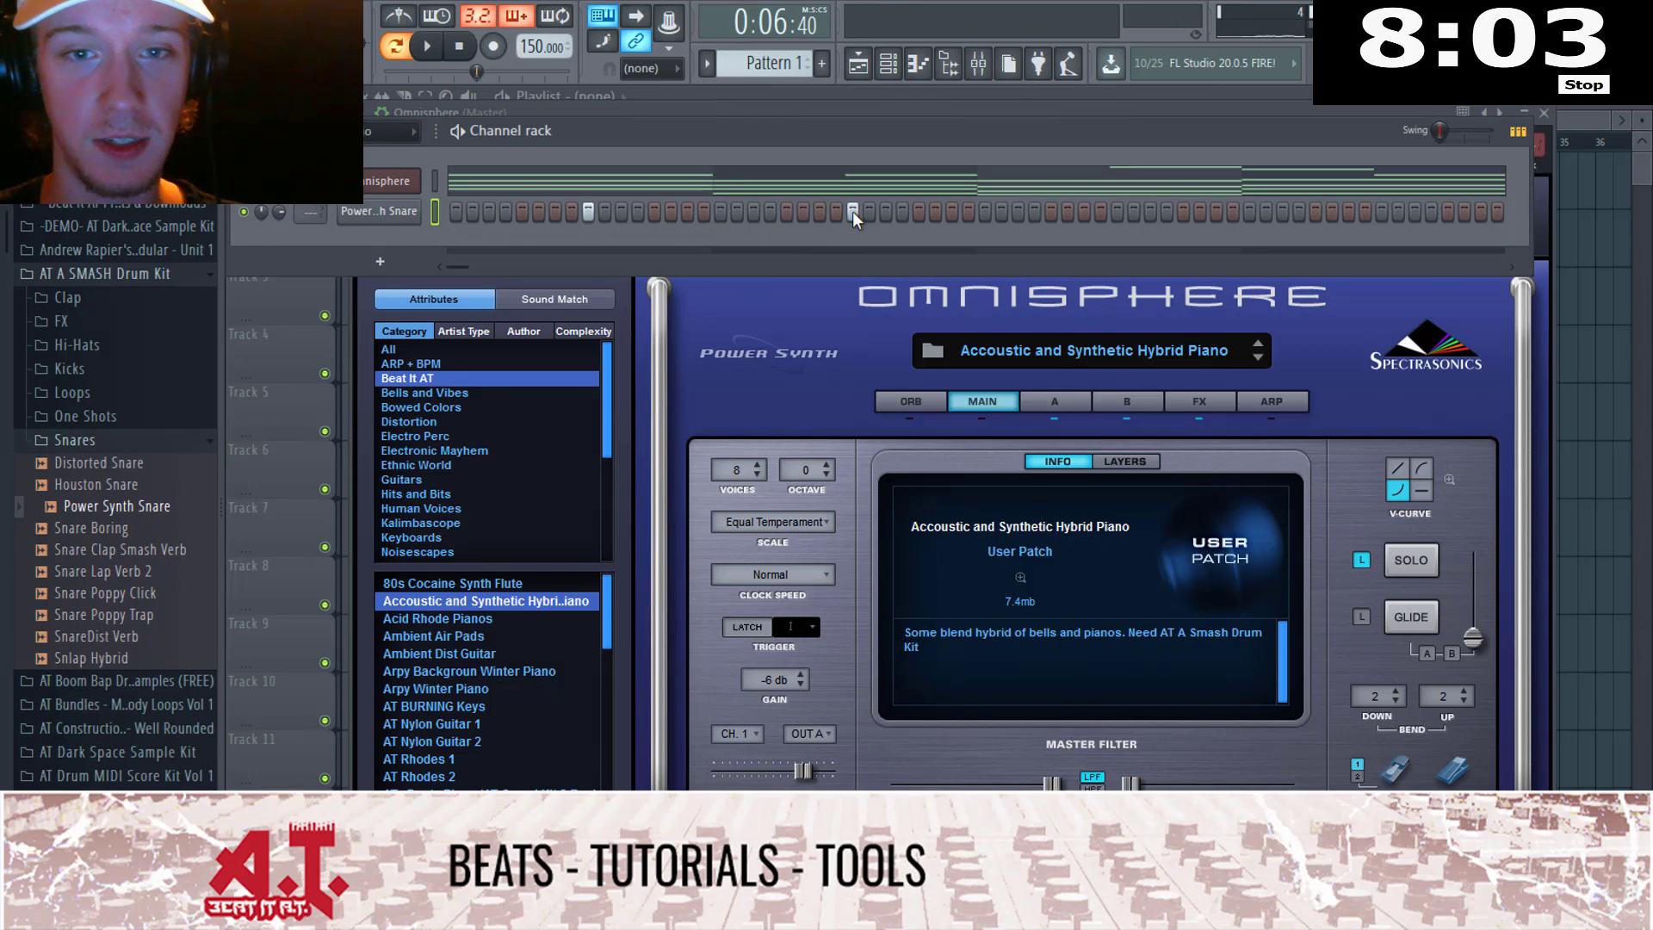
{"action": "left_click", "coordinate": [1117, 211]}
{"action": "left_click", "coordinate": [1382, 212]}
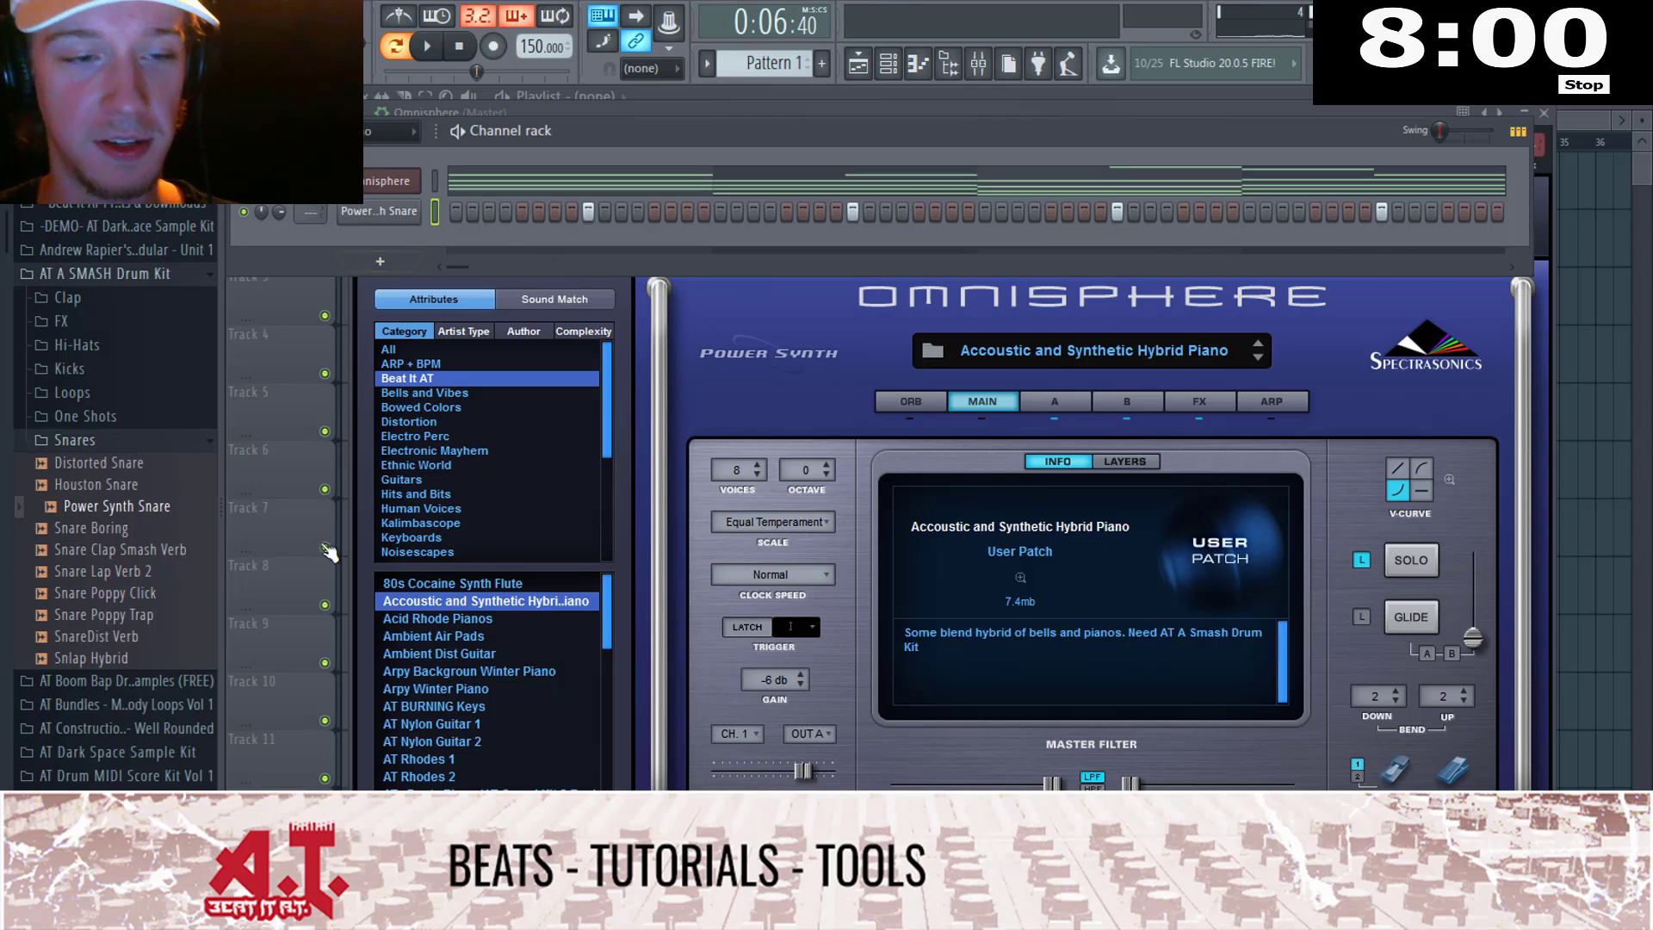
Step: Audition more snares, including SnareDist Verb and Snare Lap Verb 2, and add Snare Boring as a new channel
{"action": "left_click", "coordinate": [95, 614]}
{"action": "left_click", "coordinate": [99, 658]}
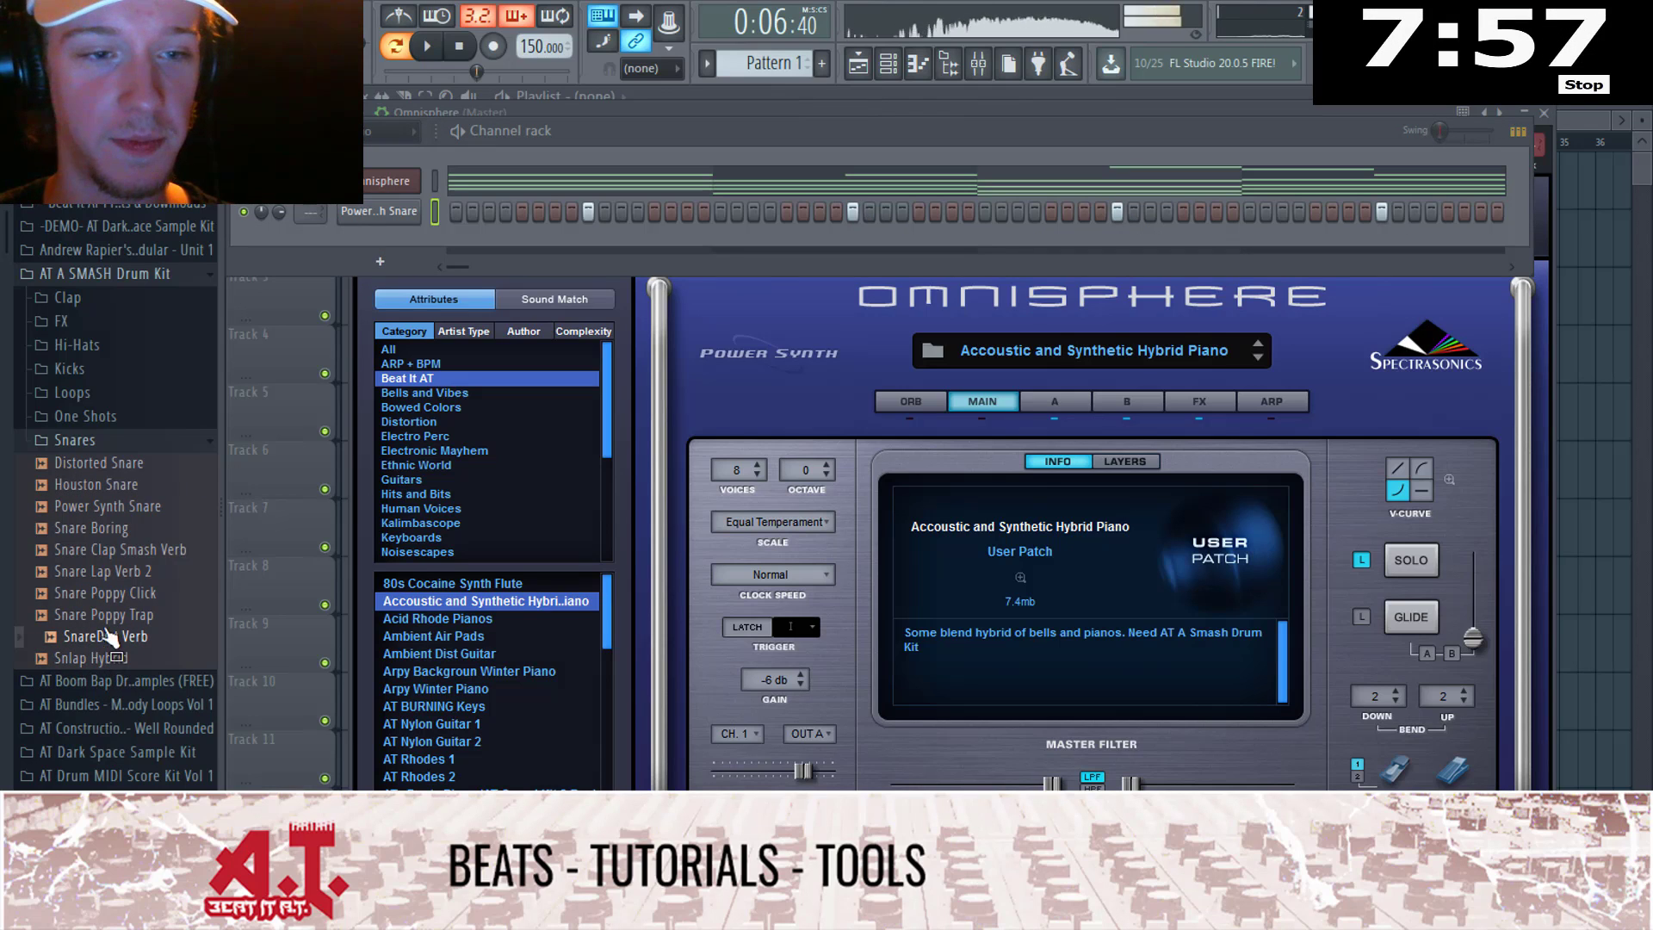
{"action": "left_click", "coordinate": [155, 574]}
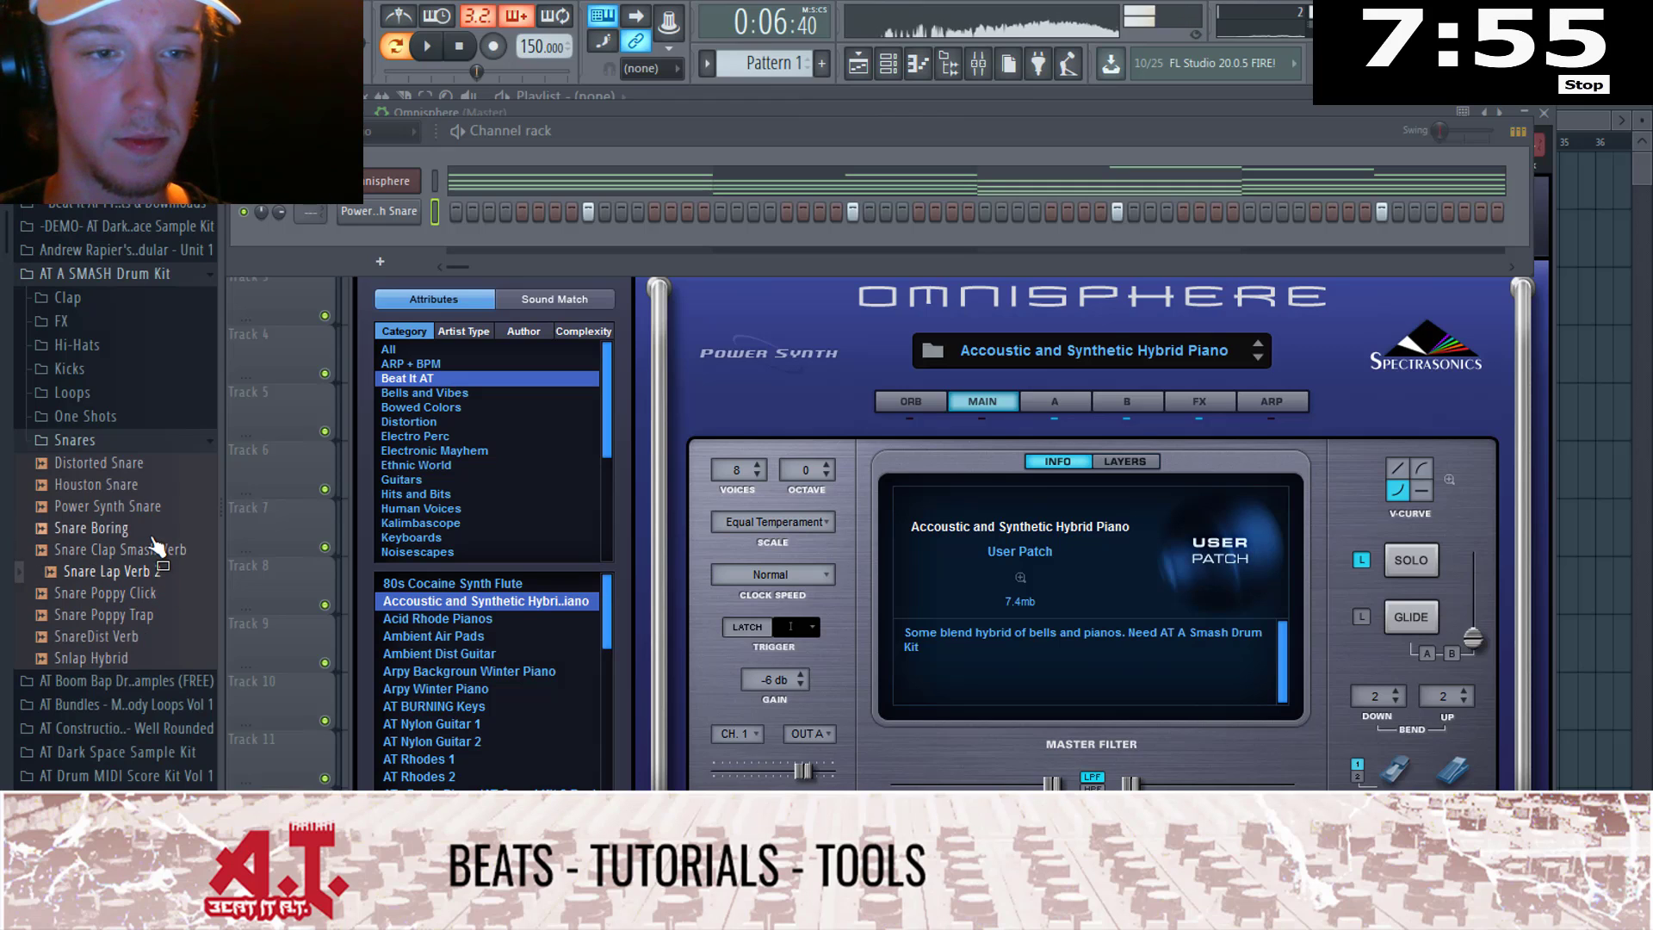
{"action": "left_click_drag", "start_coordinate": [155, 527], "coordinate": [613, 227]}
Step: Place Snare Boring hits on steps 15, 47, 51, 61 and 63
{"action": "left_click", "coordinate": [687, 243]}
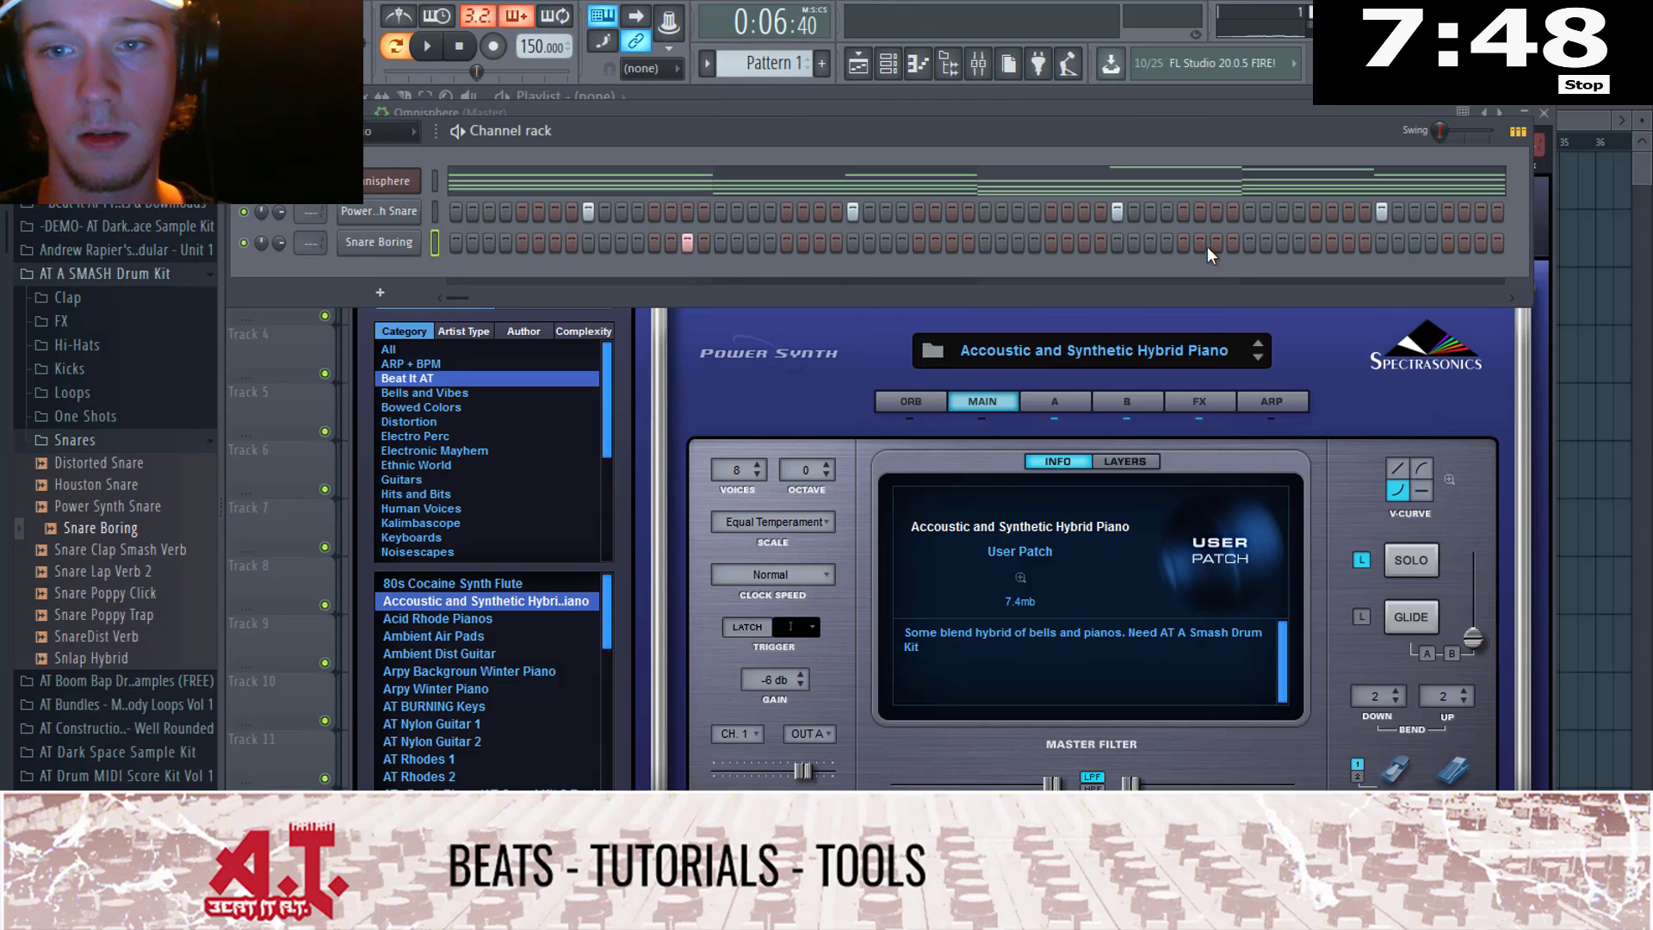
{"action": "left_click", "coordinate": [1447, 243]}
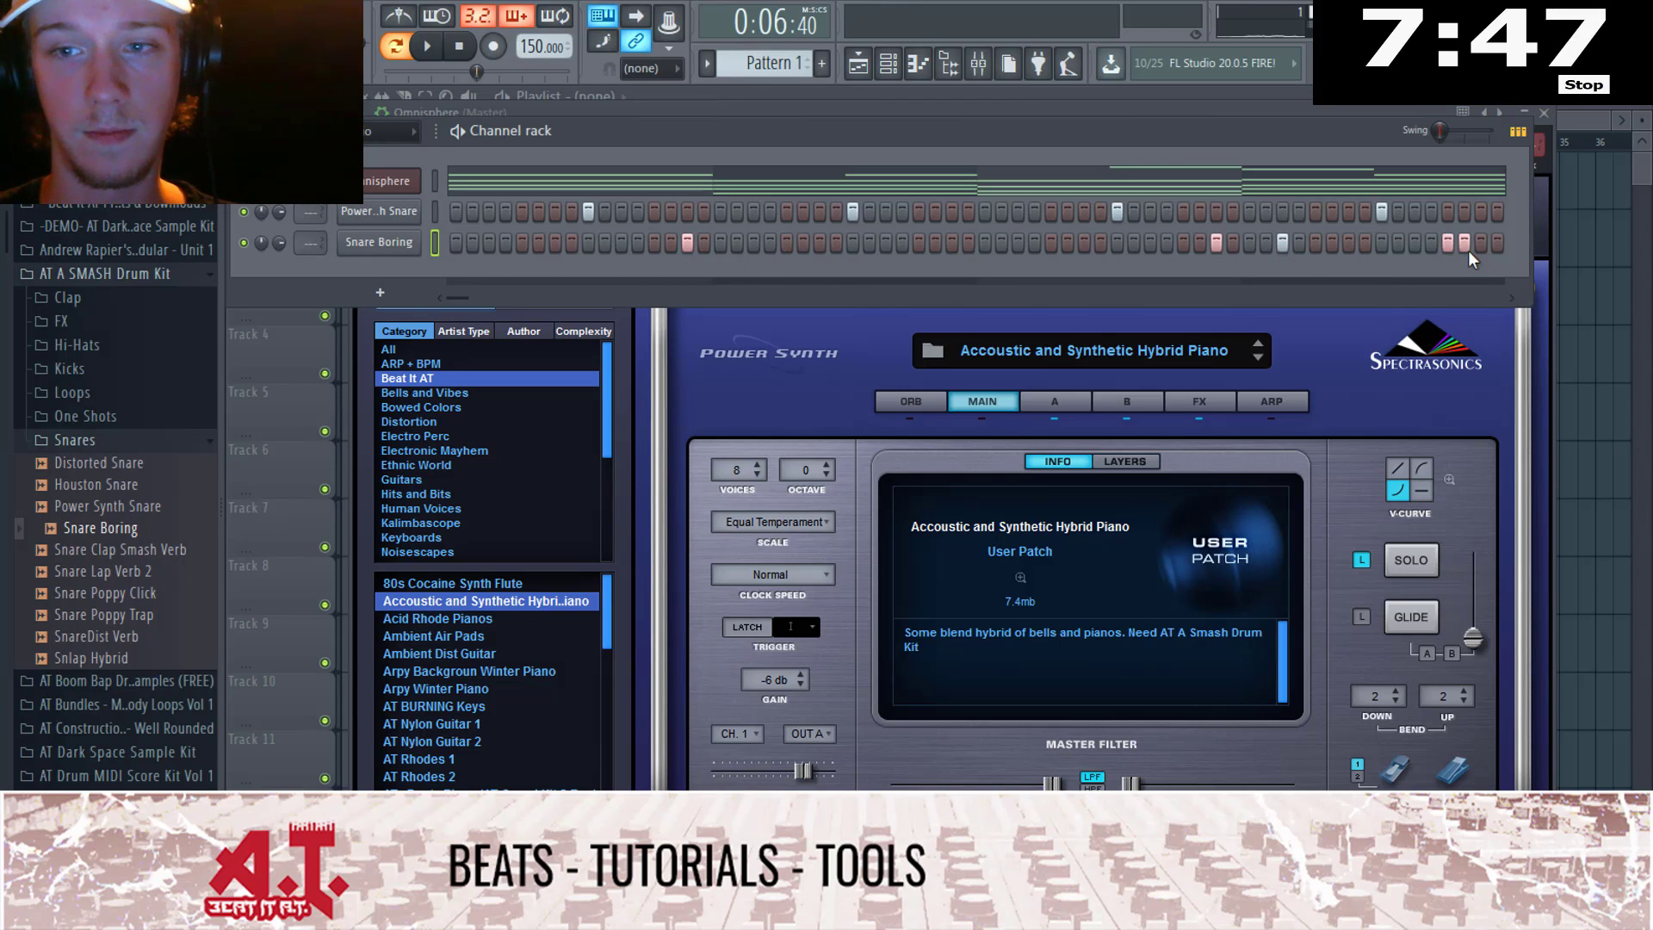
{"action": "left_click", "coordinate": [1481, 244]}
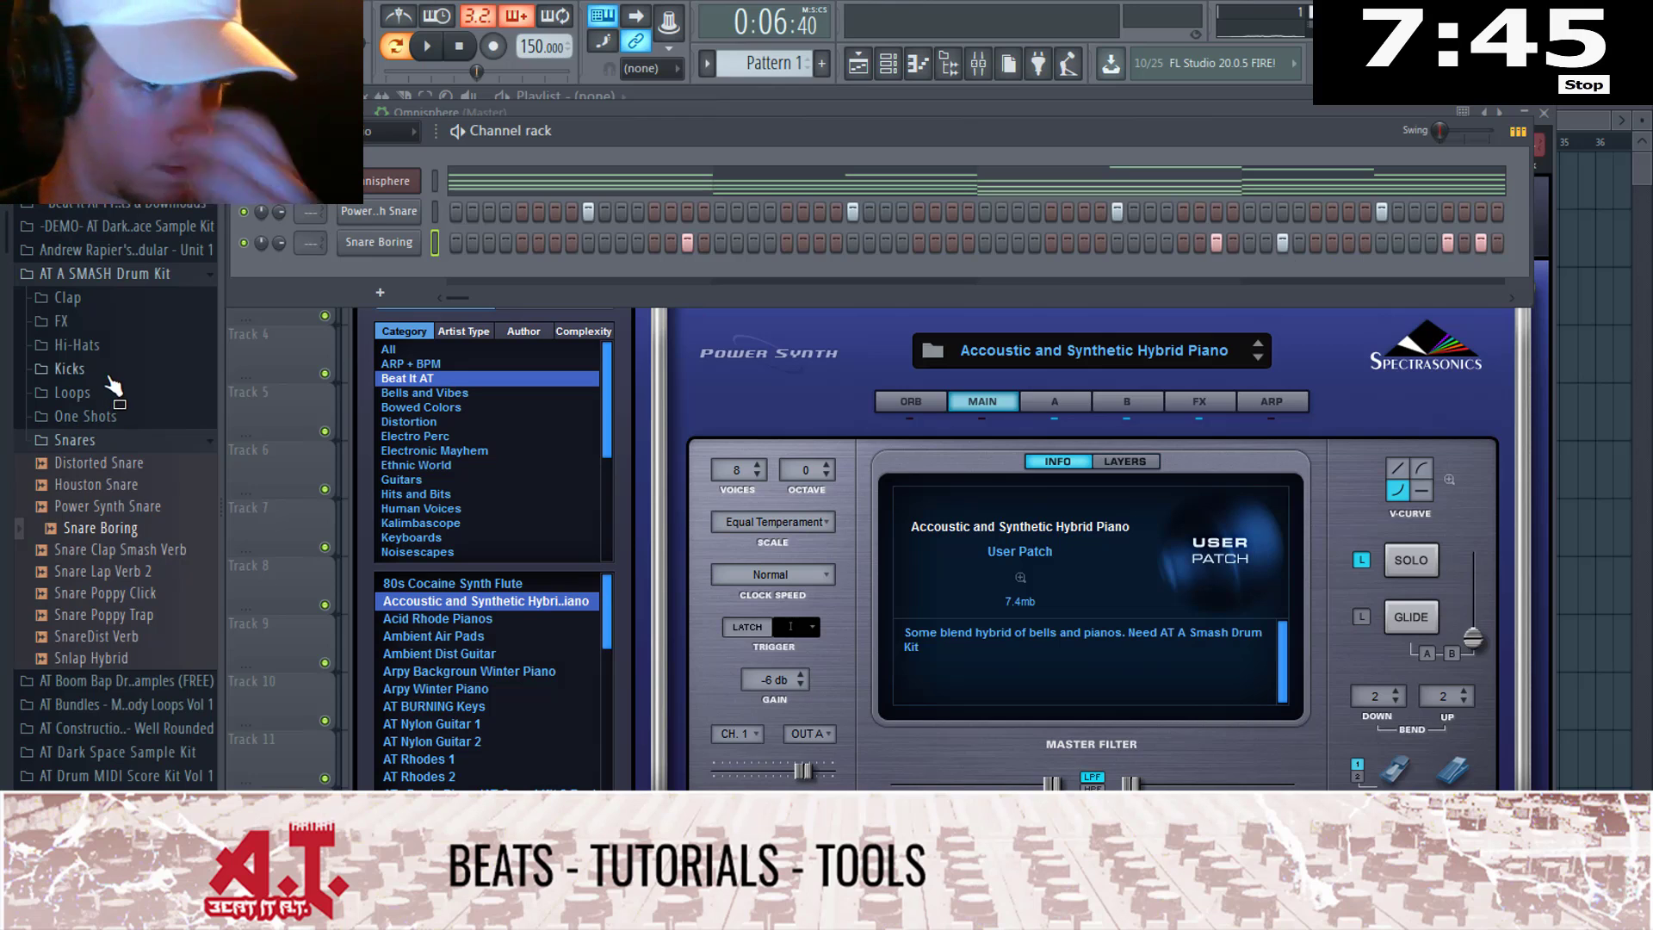
Step: Audition samples from the kit's Kicks folder and add Trap Kick Refurbished as a new channel
{"action": "left_click", "coordinate": [112, 370]}
{"action": "left_click", "coordinate": [129, 521]}
{"action": "left_click", "coordinate": [120, 543]}
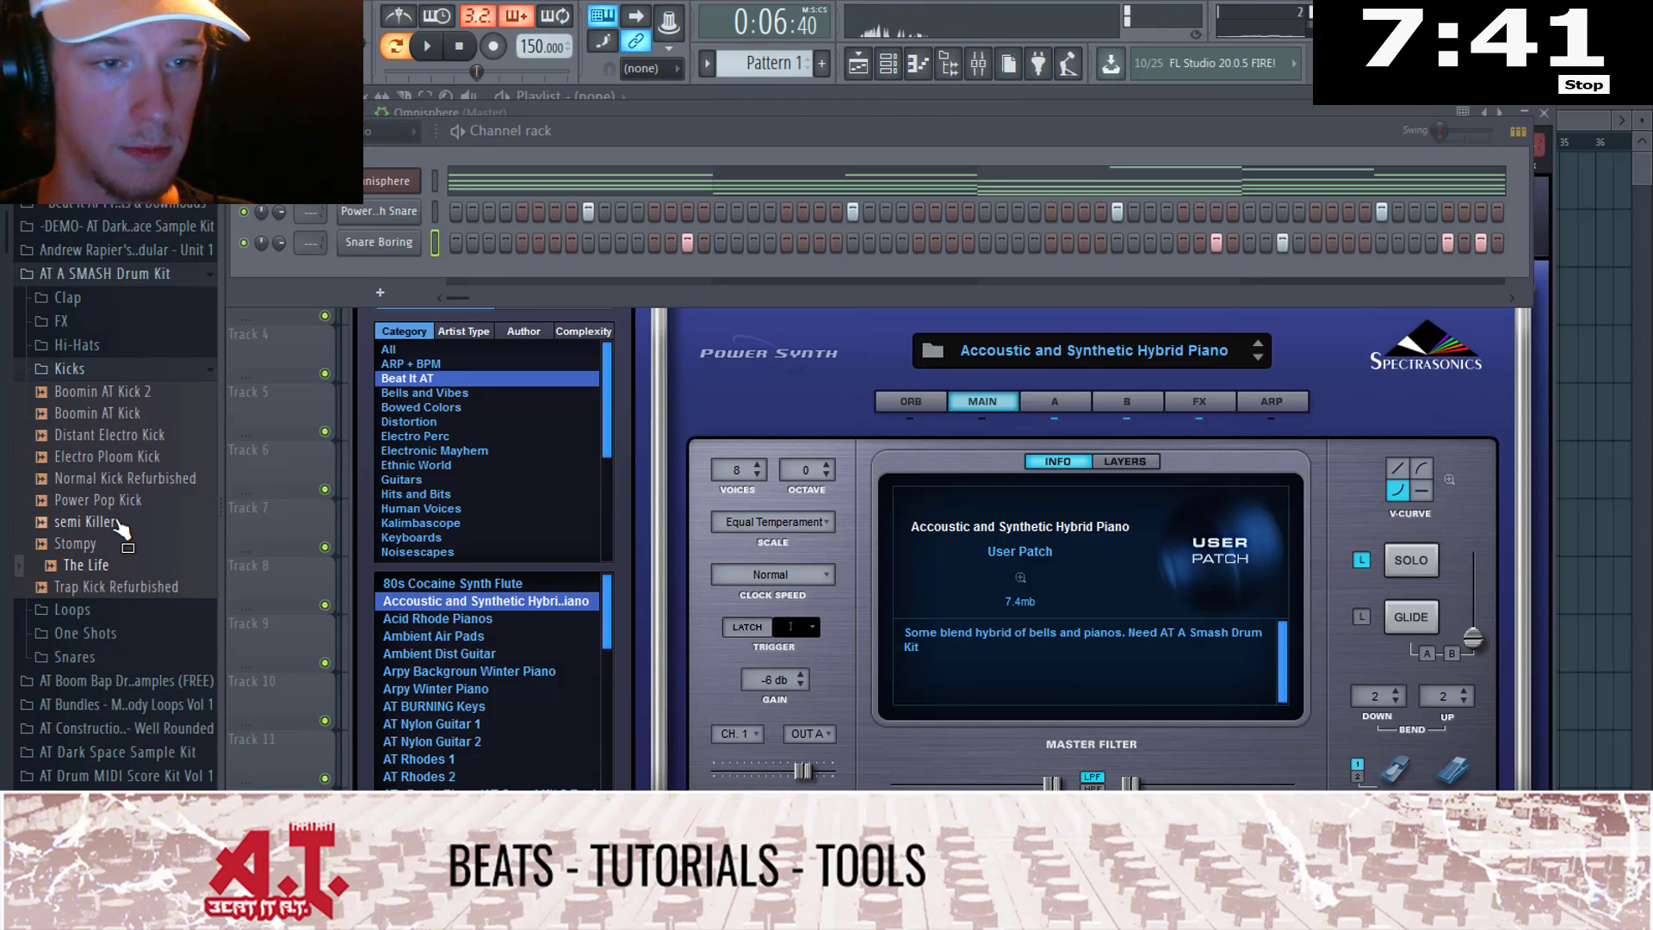
{"action": "left_click", "coordinate": [134, 502]}
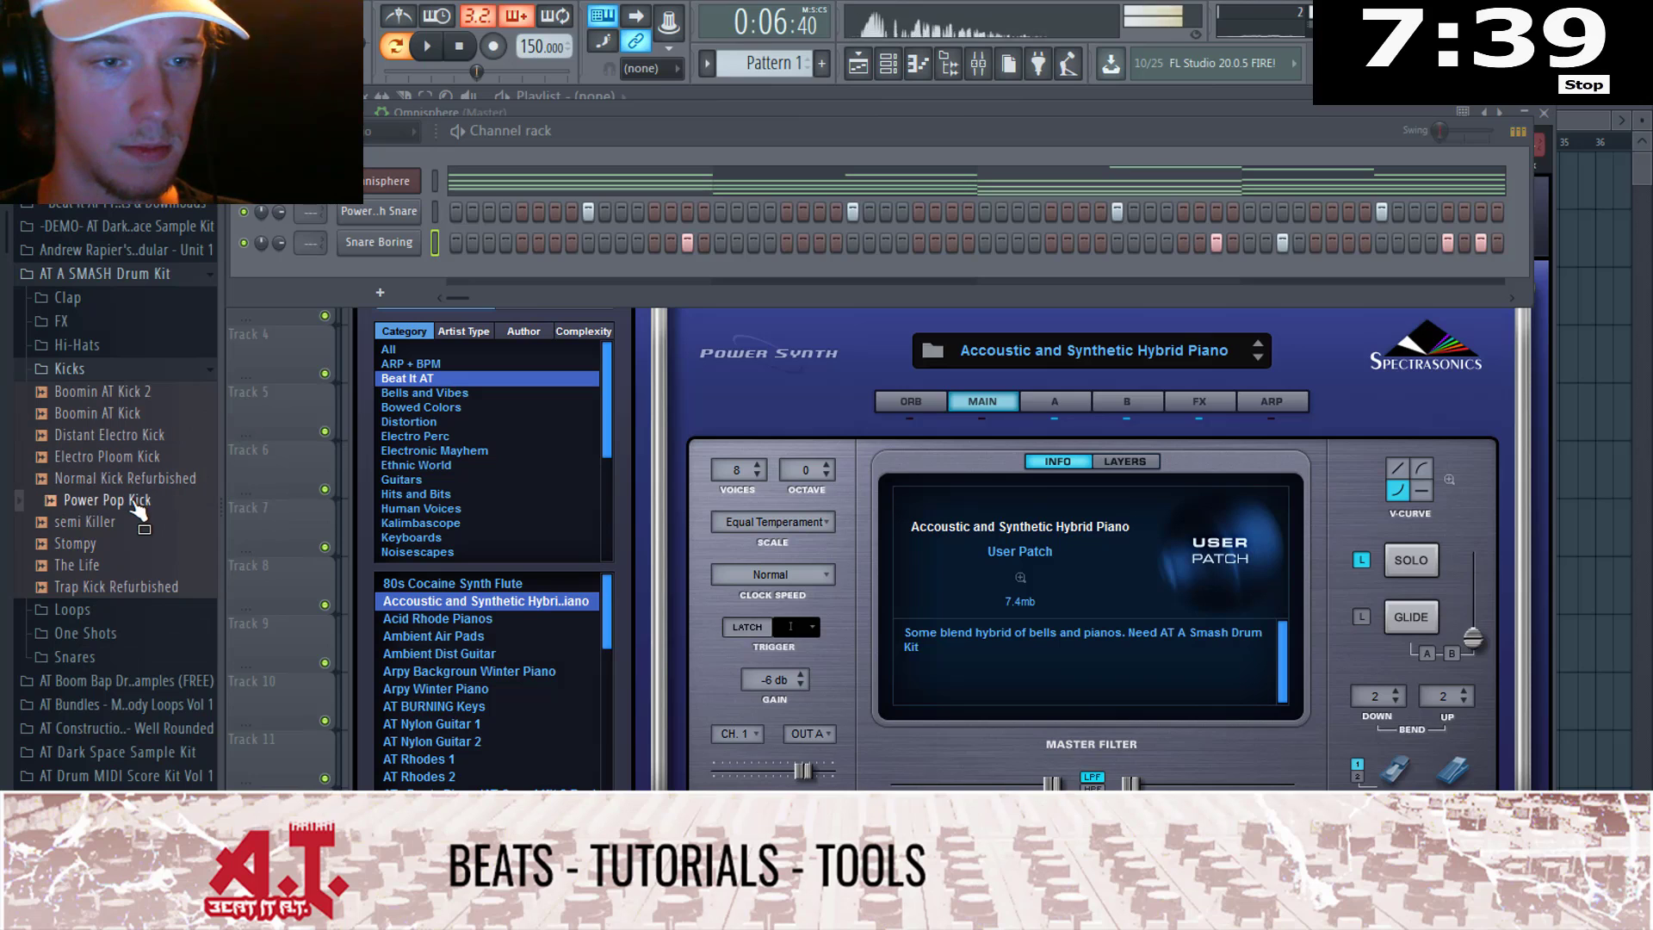
{"action": "left_click", "coordinate": [153, 586]}
{"action": "left_click_drag", "start_coordinate": [156, 573], "coordinate": [457, 269]}
Step: Place a kick on step 1, try another on step 7, and play the pattern from the start
{"action": "left_click", "coordinate": [555, 274]}
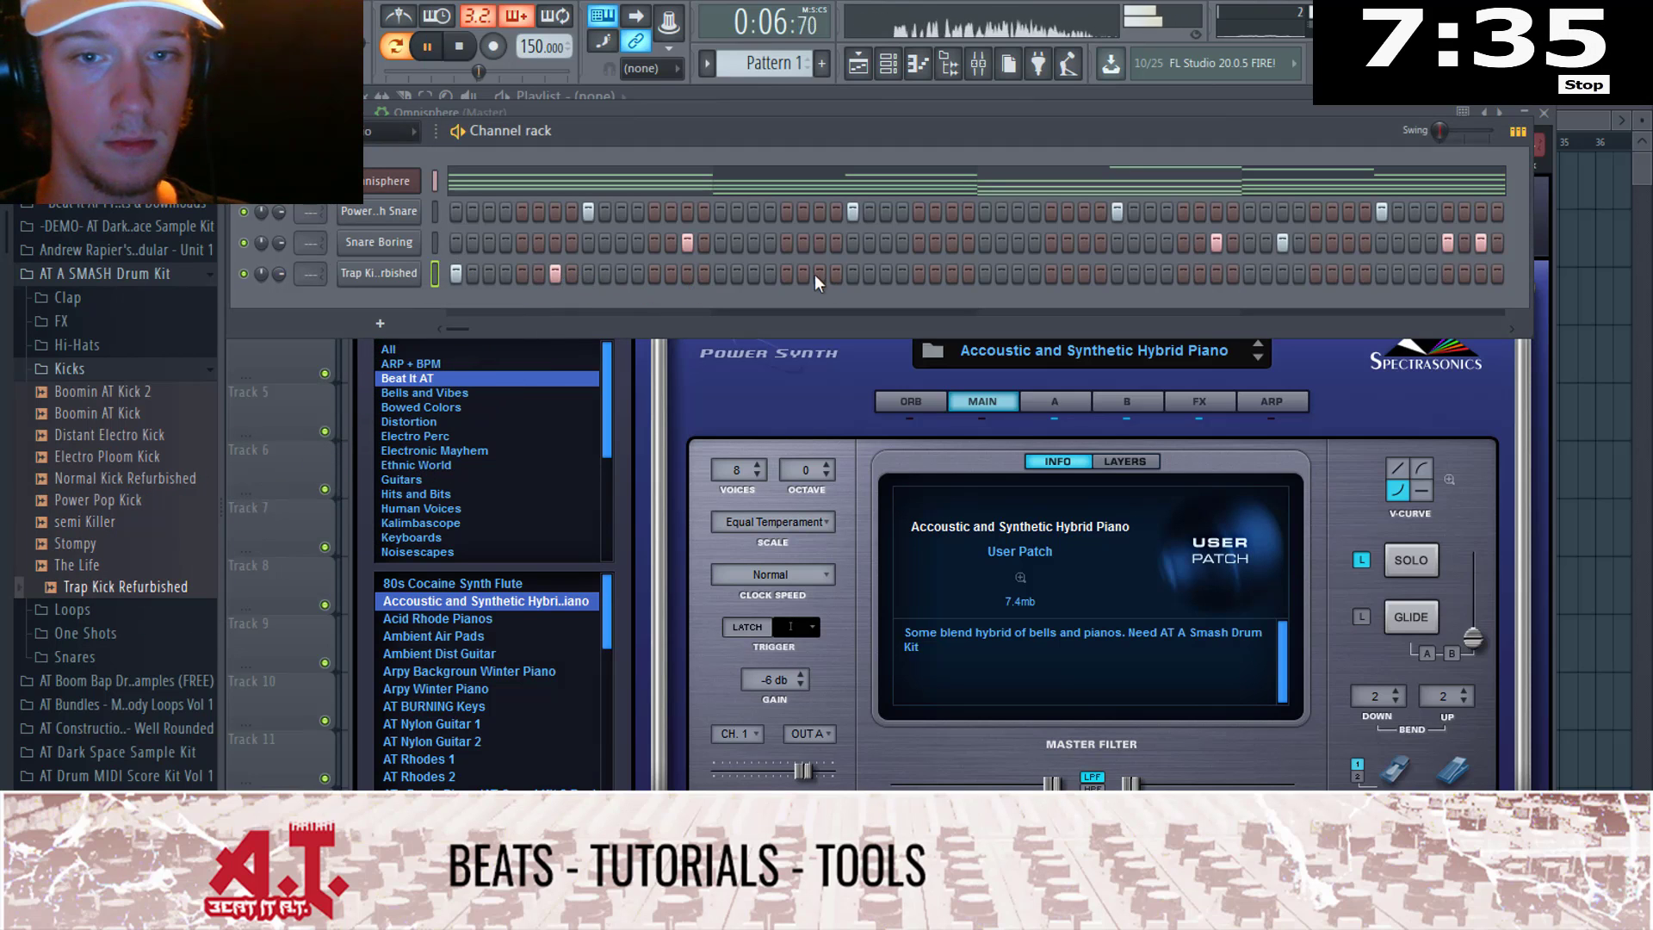
{"action": "left_click", "coordinate": [458, 48]}
{"action": "key", "text": "space"}
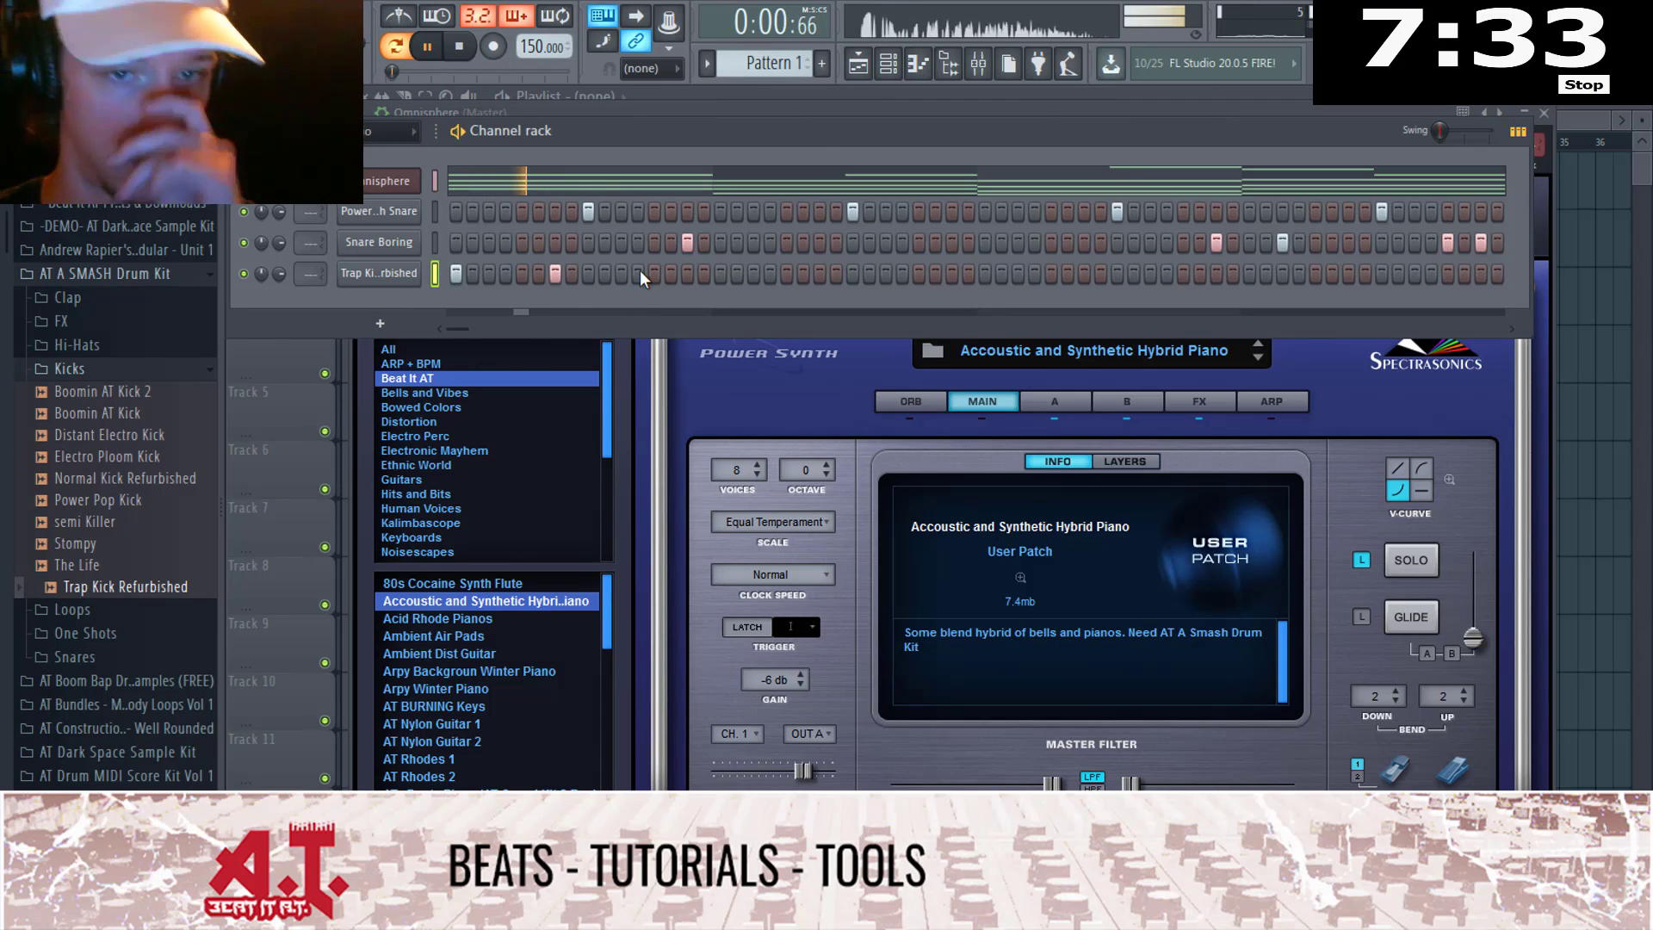
{"action": "key", "text": "space"}
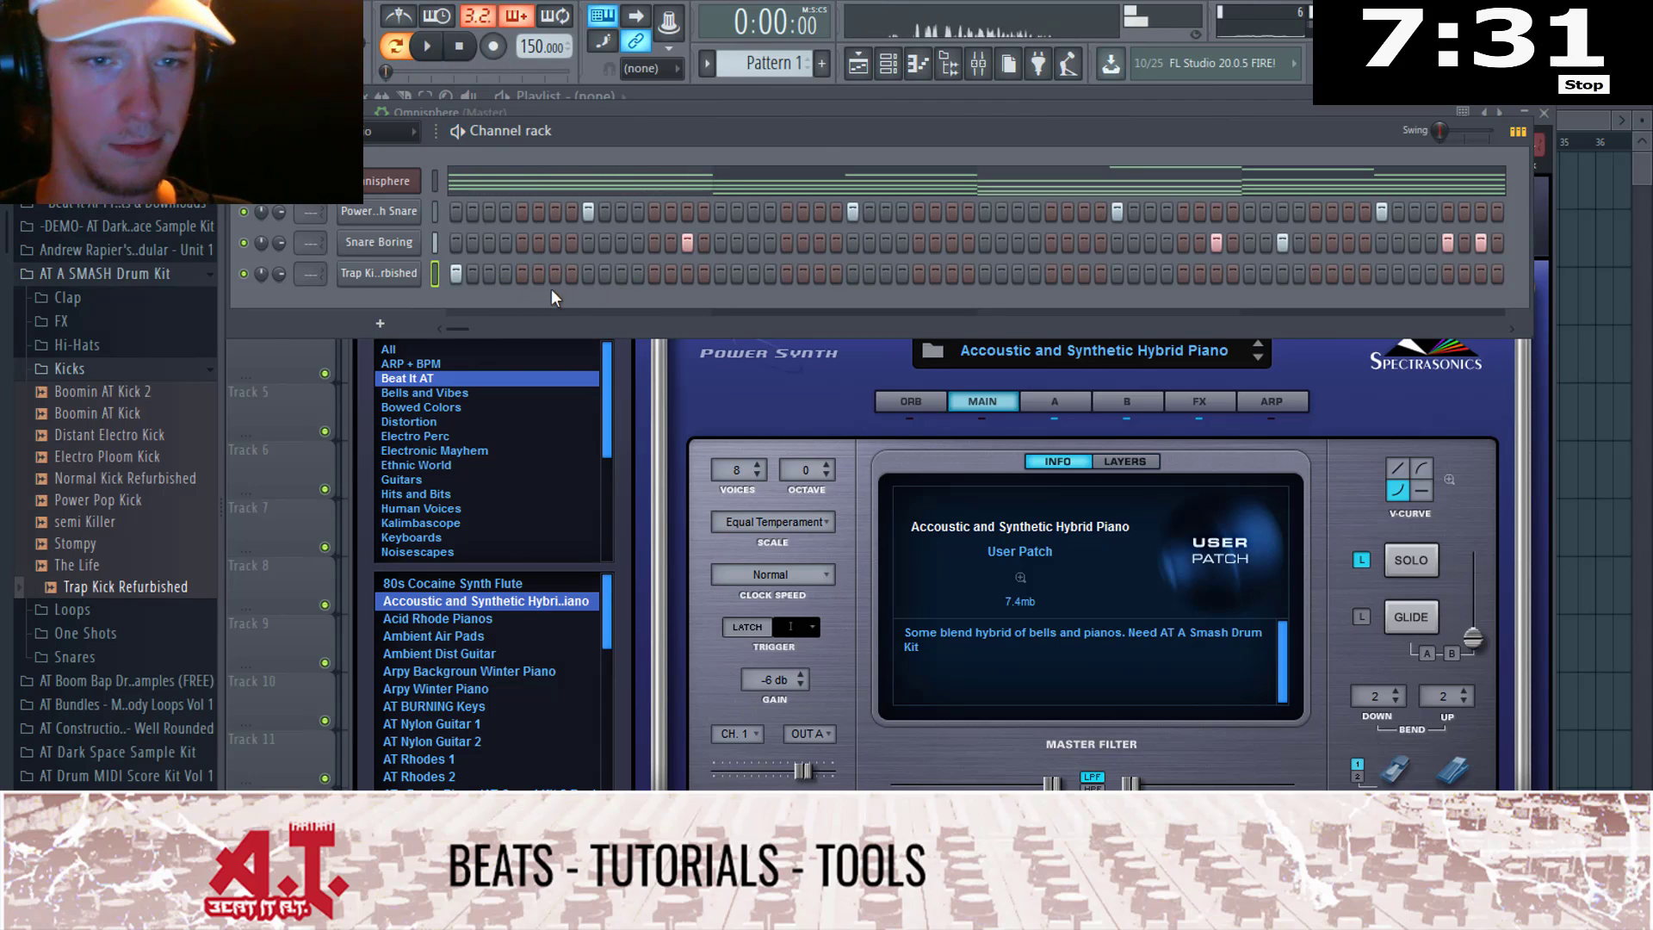
Step: Add Trap Kick Refurbished hits on steps 13, 21, 33, 45, 53 and 63
{"action": "left_click", "coordinate": [652, 272]}
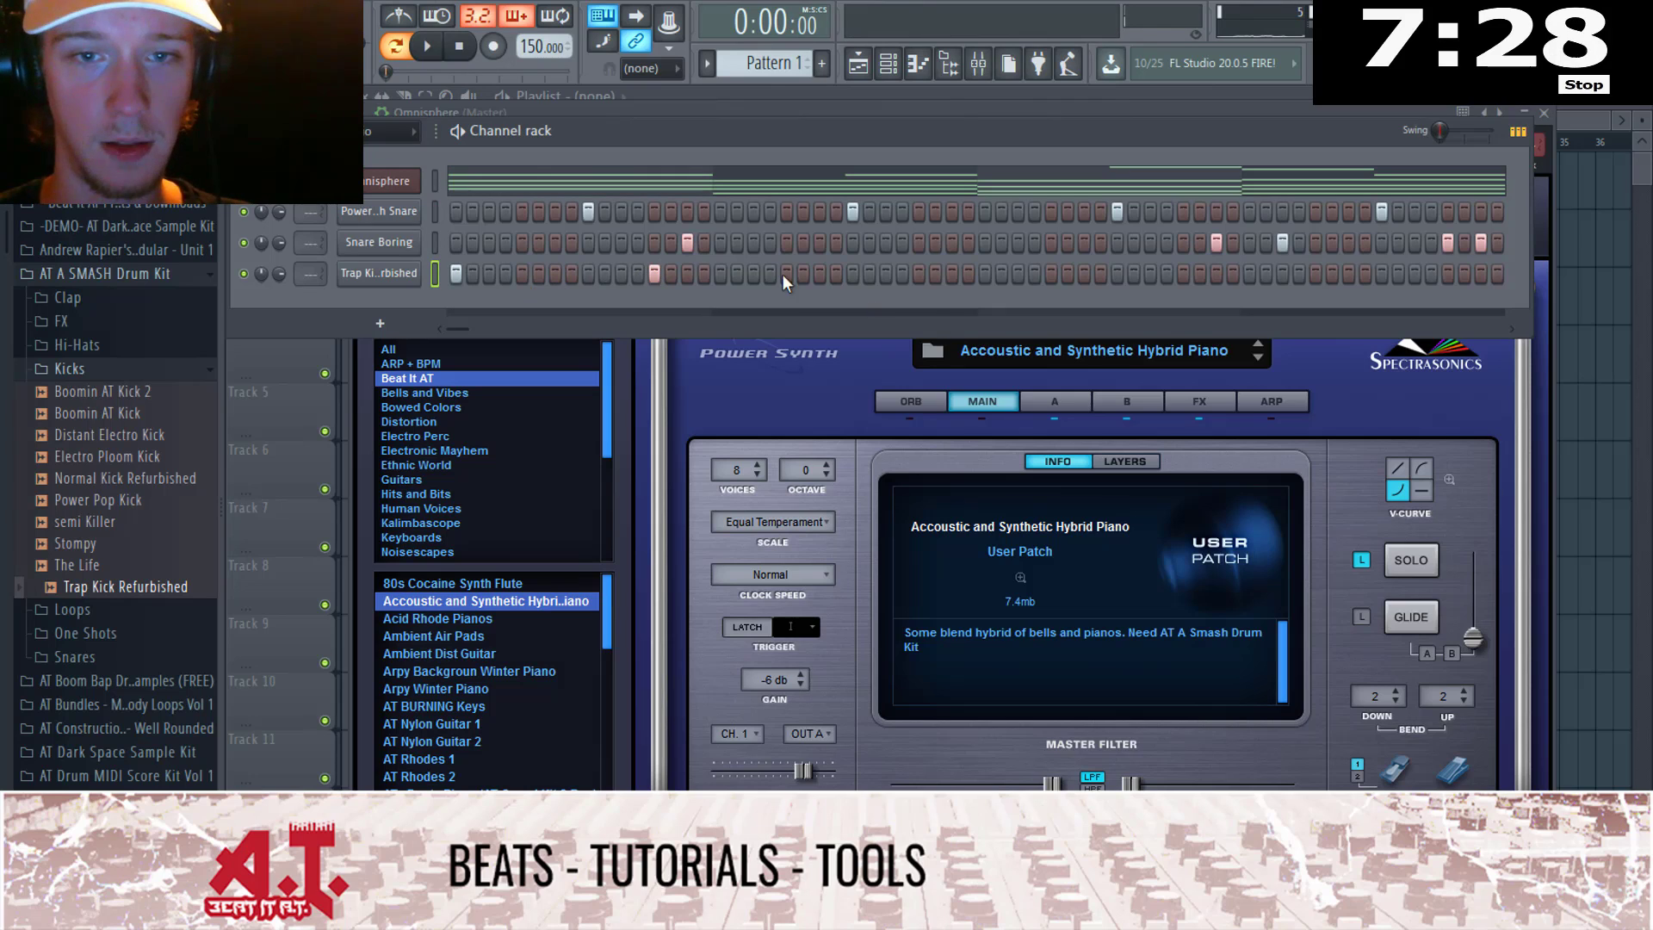
{"action": "left_click", "coordinate": [986, 273]}
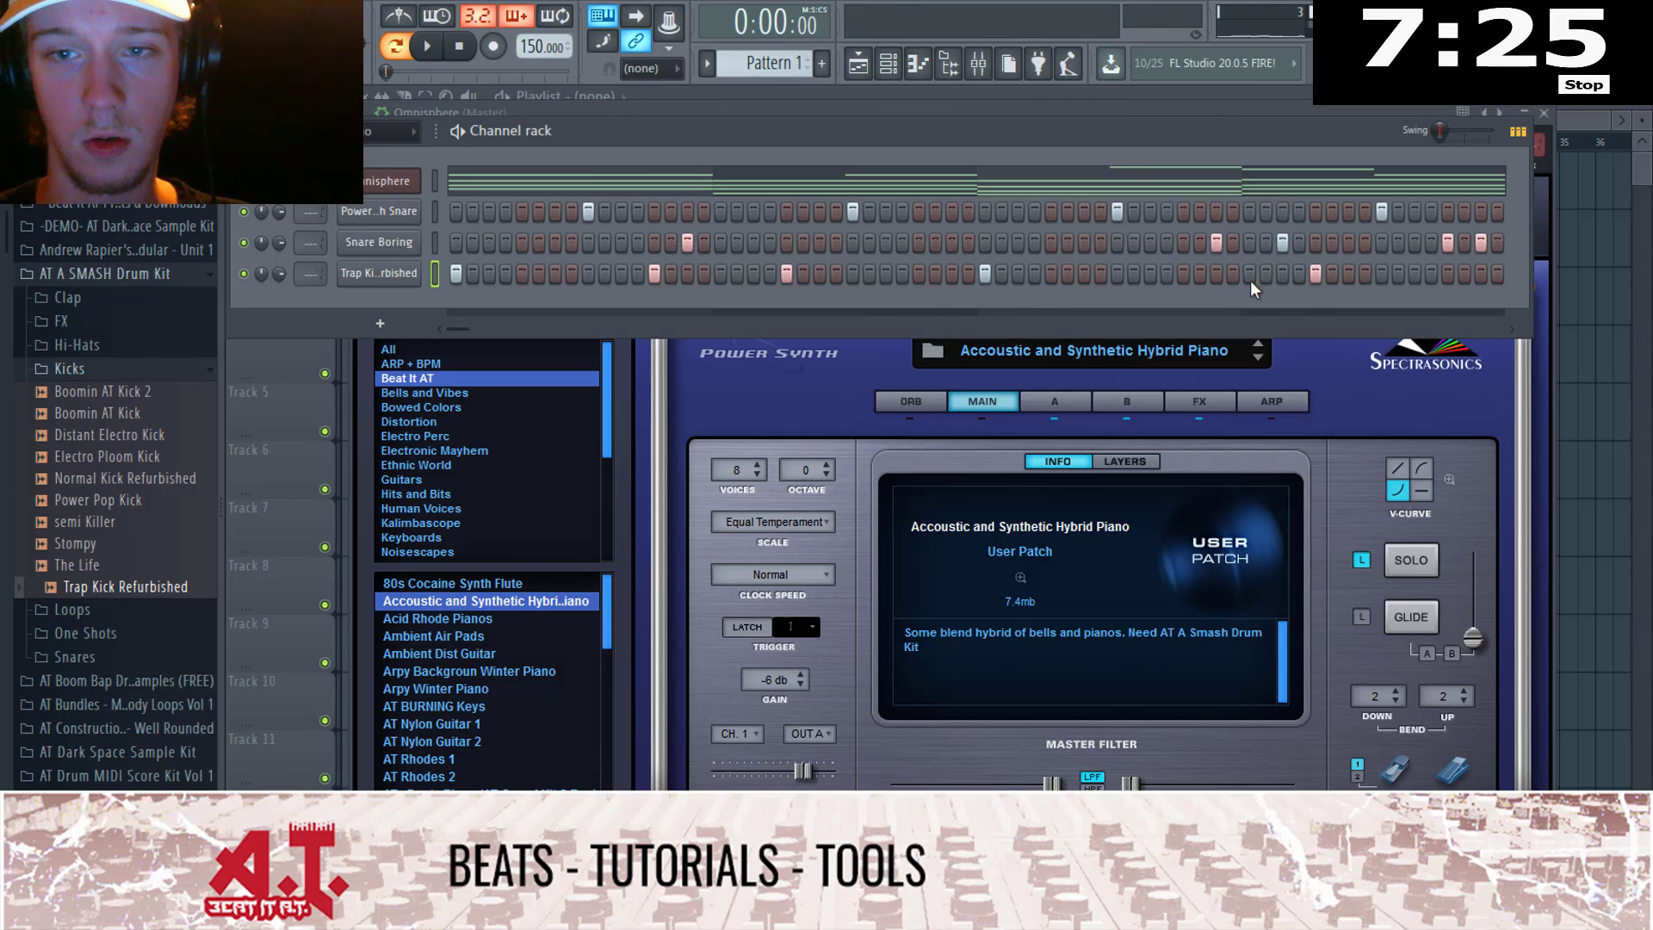
{"action": "left_click", "coordinate": [1184, 274]}
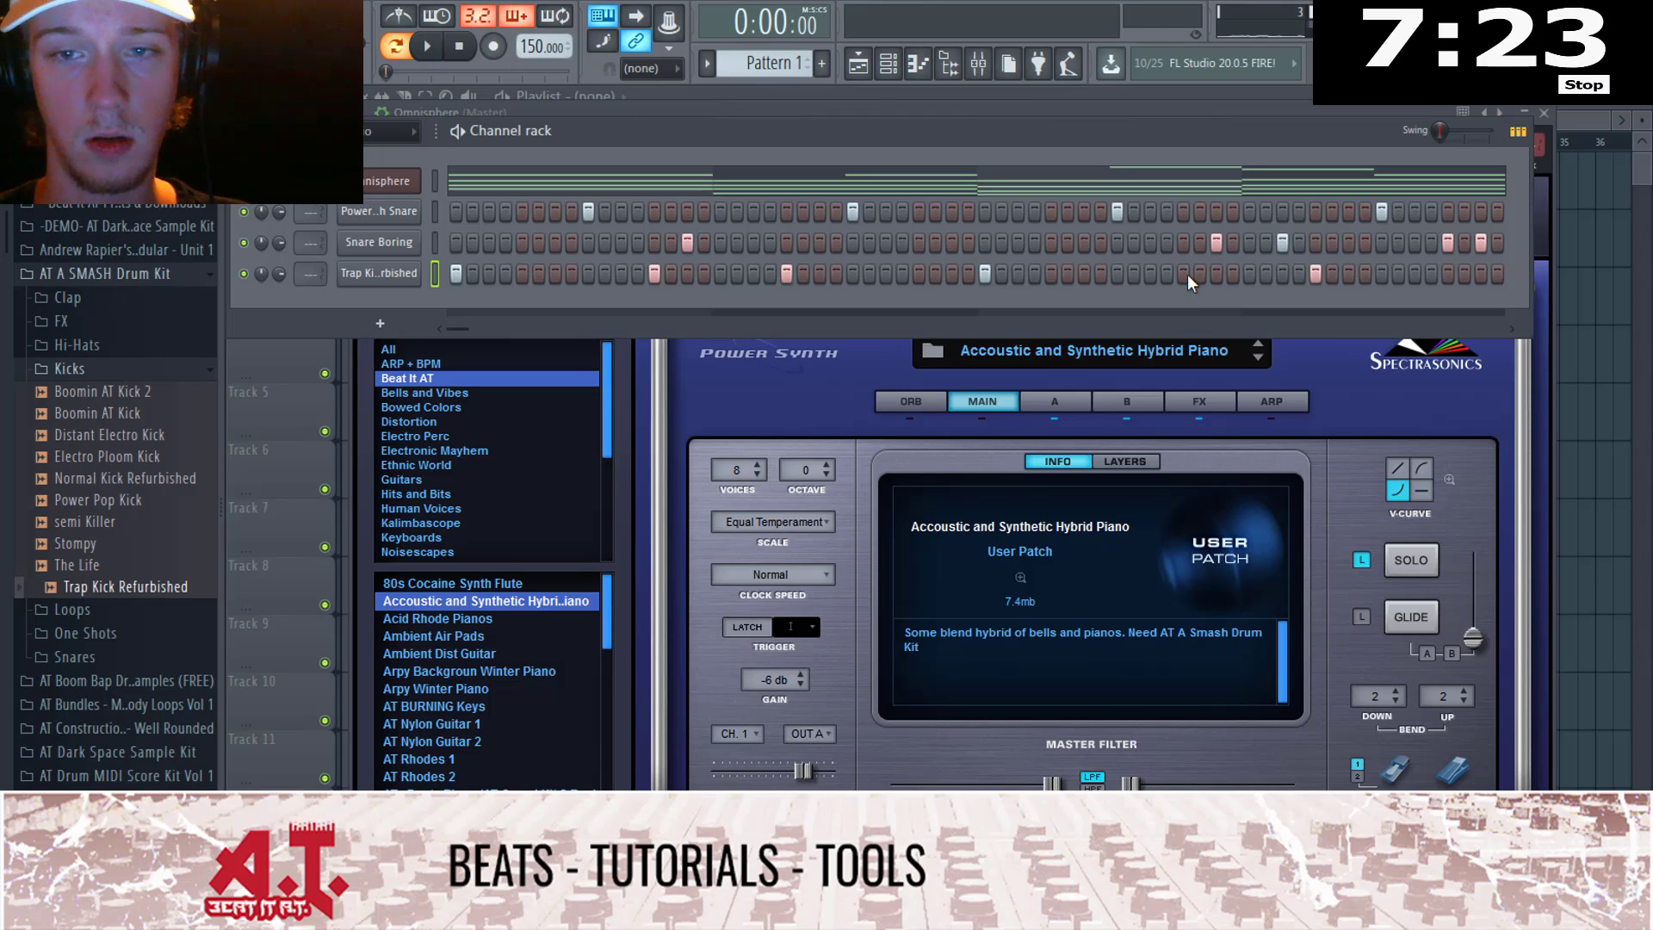
{"action": "left_click", "coordinate": [1185, 274]}
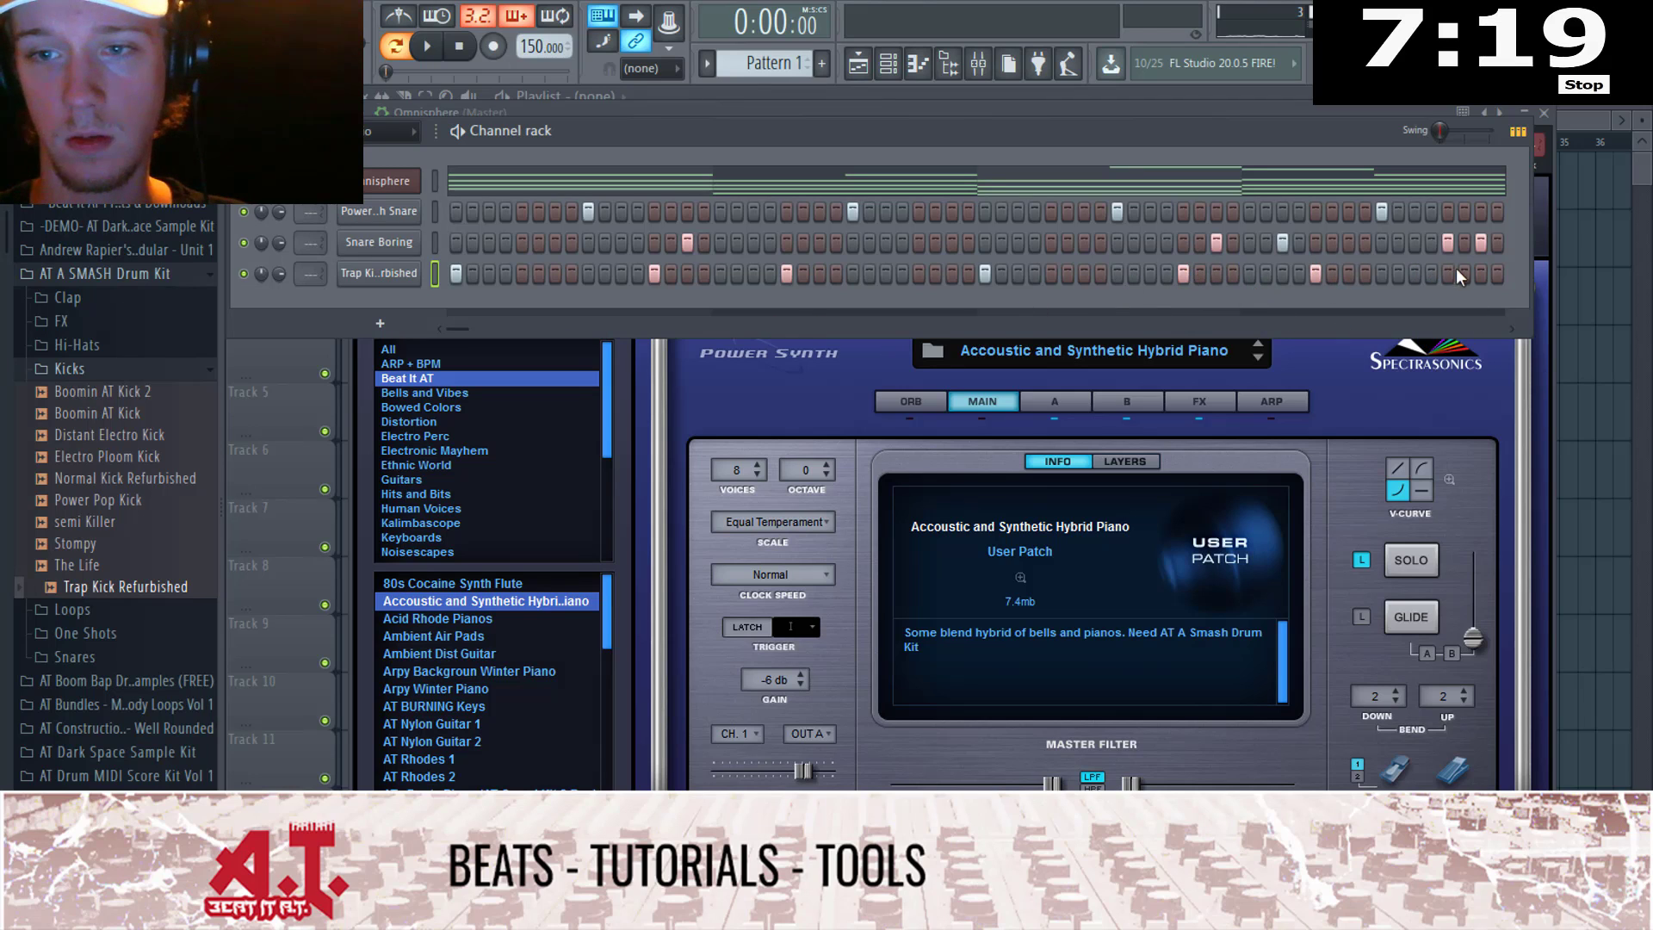
{"action": "left_click", "coordinate": [1478, 273]}
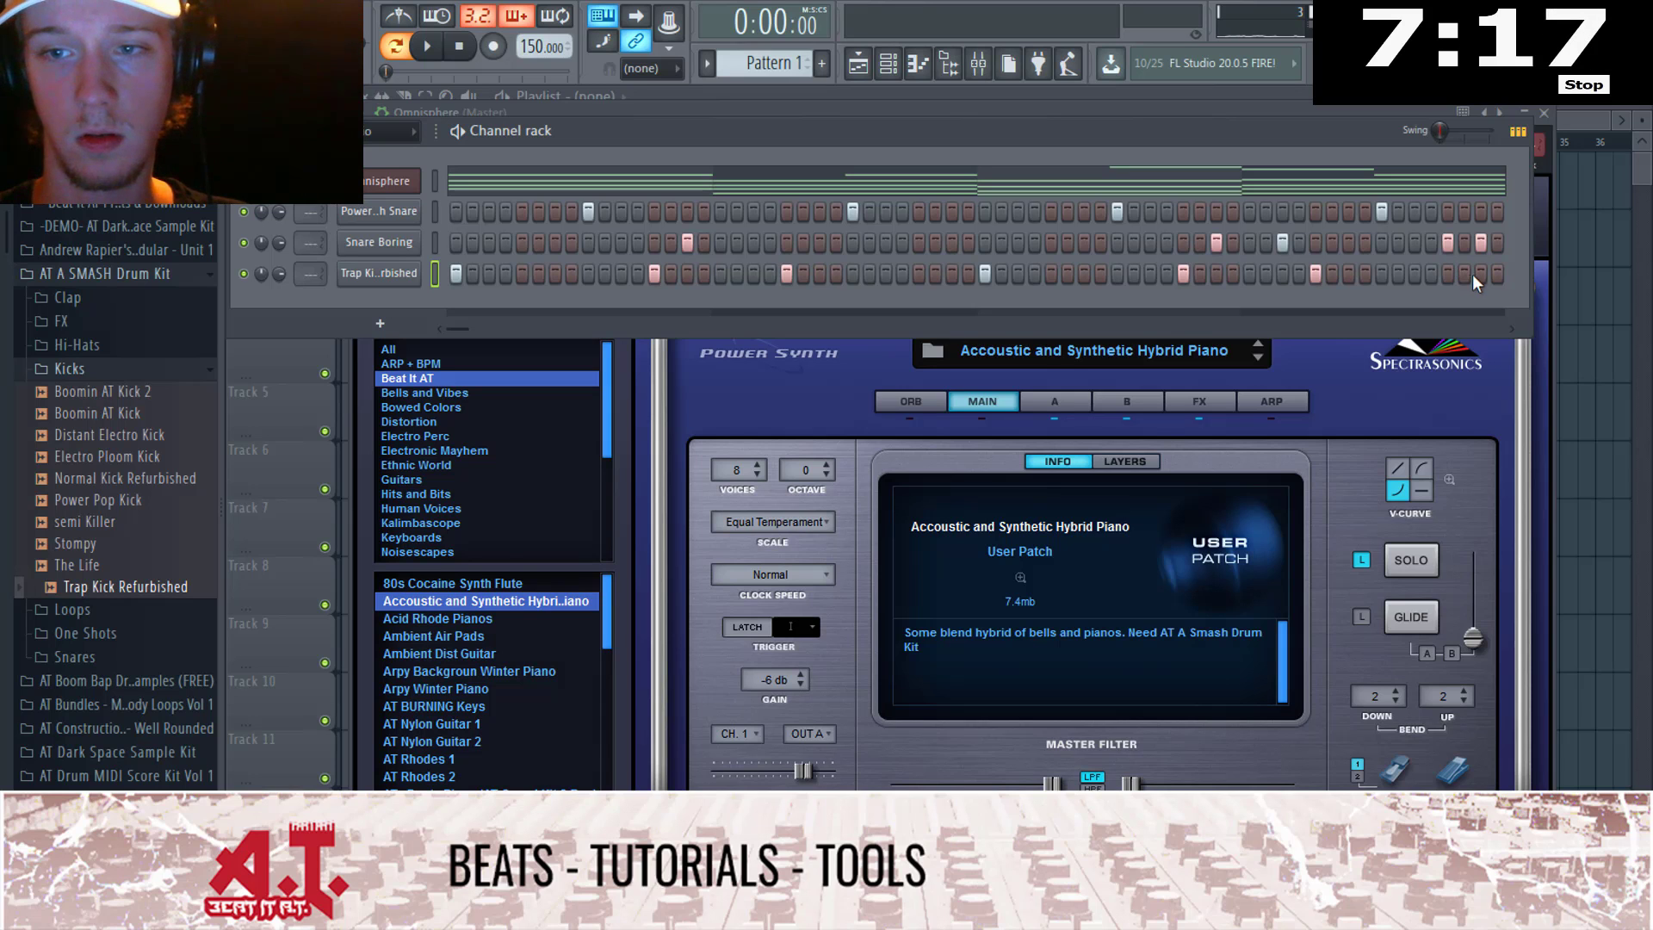
Step: Send the Trap Kick Refurbished pattern to the piano roll and duplicate its four bars into bars 5 to 8
{"action": "right_click", "coordinate": [406, 275]}
{"action": "left_click", "coordinate": [475, 277]}
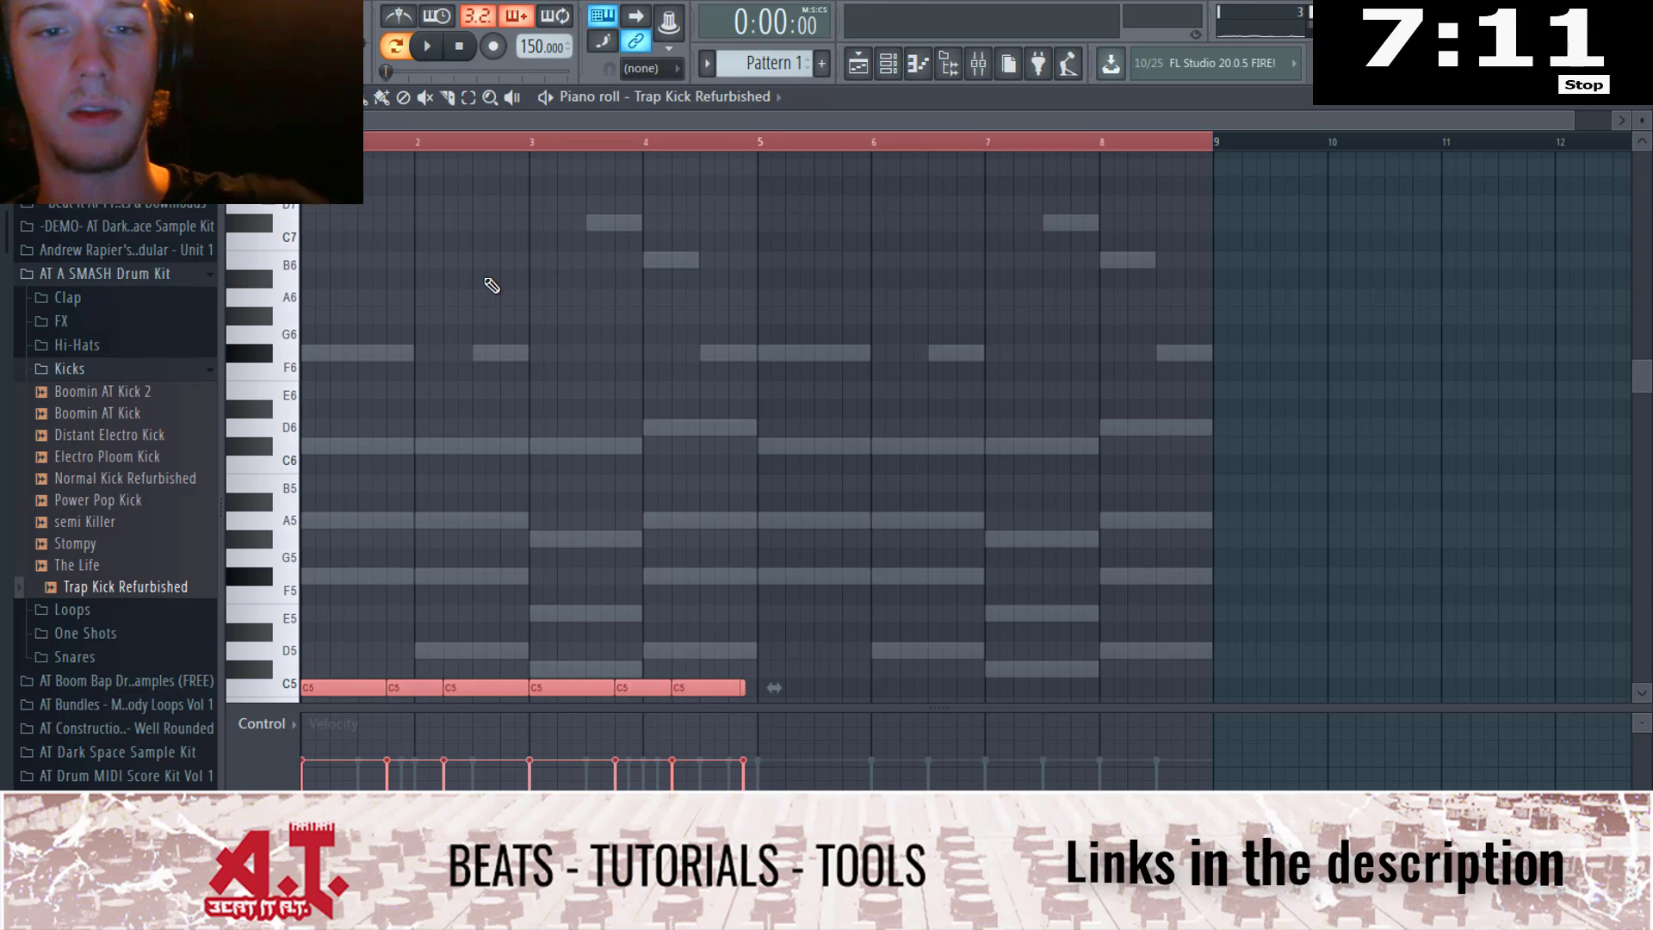
{"action": "key", "text": "XF86TouchpadToggle"}
{"action": "scroll", "coordinate": [472, 672], "scroll_direction": "down", "scroll_amount": 6}
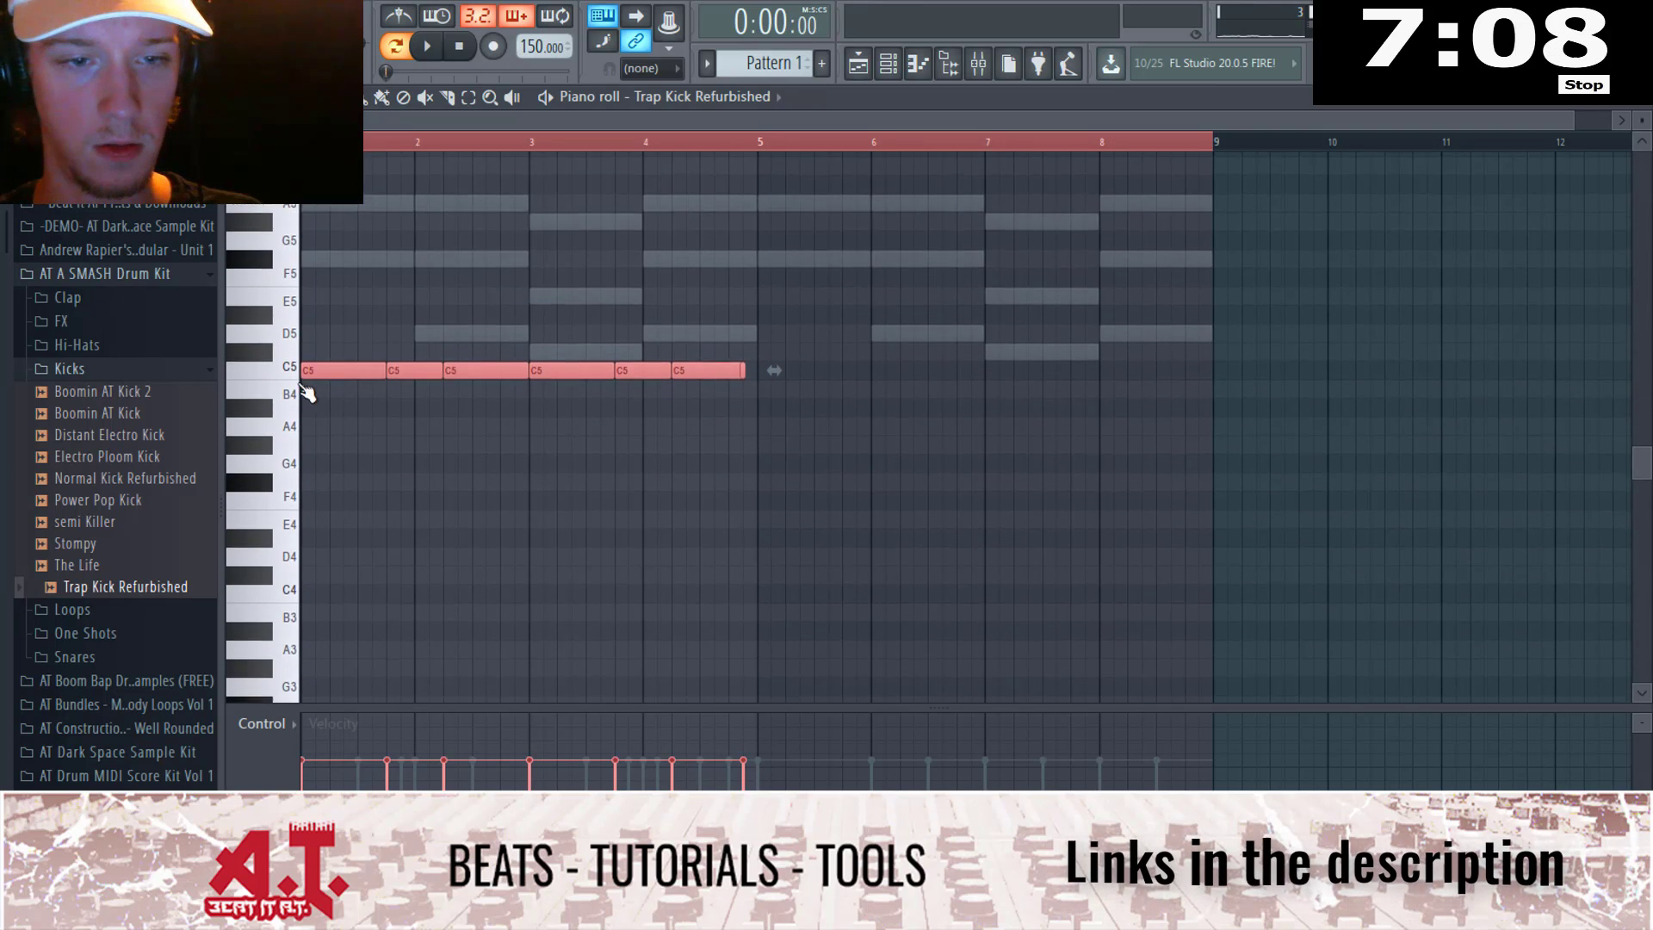
{"action": "key", "text": "ctrl+b"}
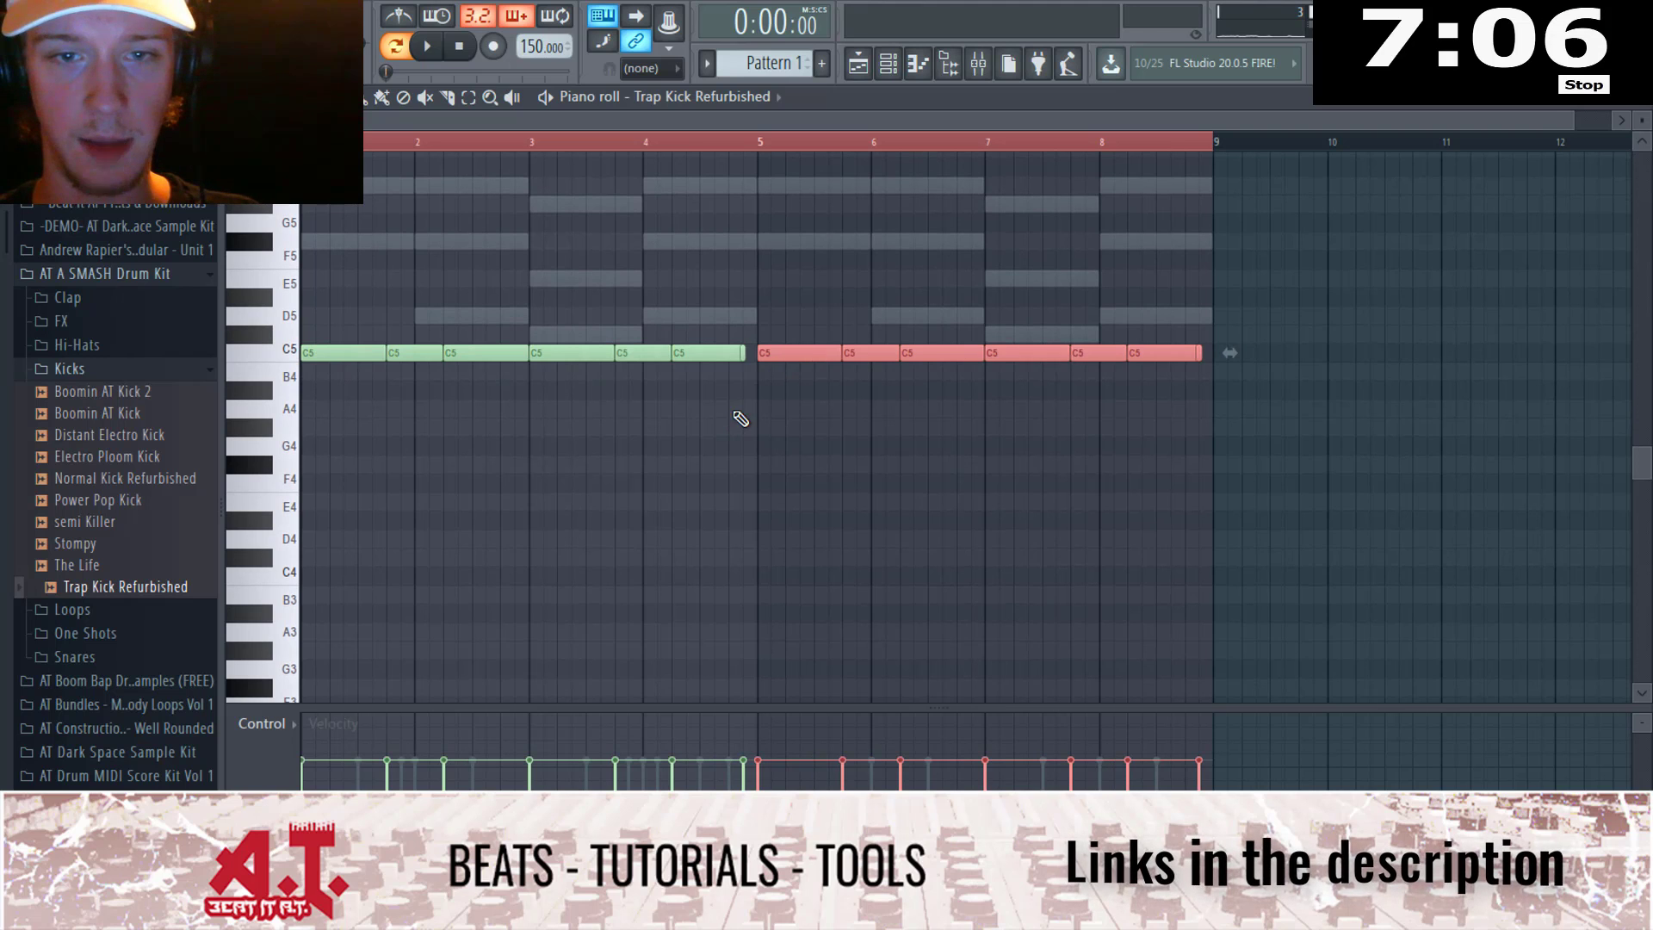
Step: Send the Power Synth Snare pattern to the piano roll, extend its notes, and duplicate its four bars into bars 5 to 8
{"action": "key", "text": "F7"}
{"action": "right_click", "coordinate": [351, 250]}
{"action": "key", "text": "Escape"}
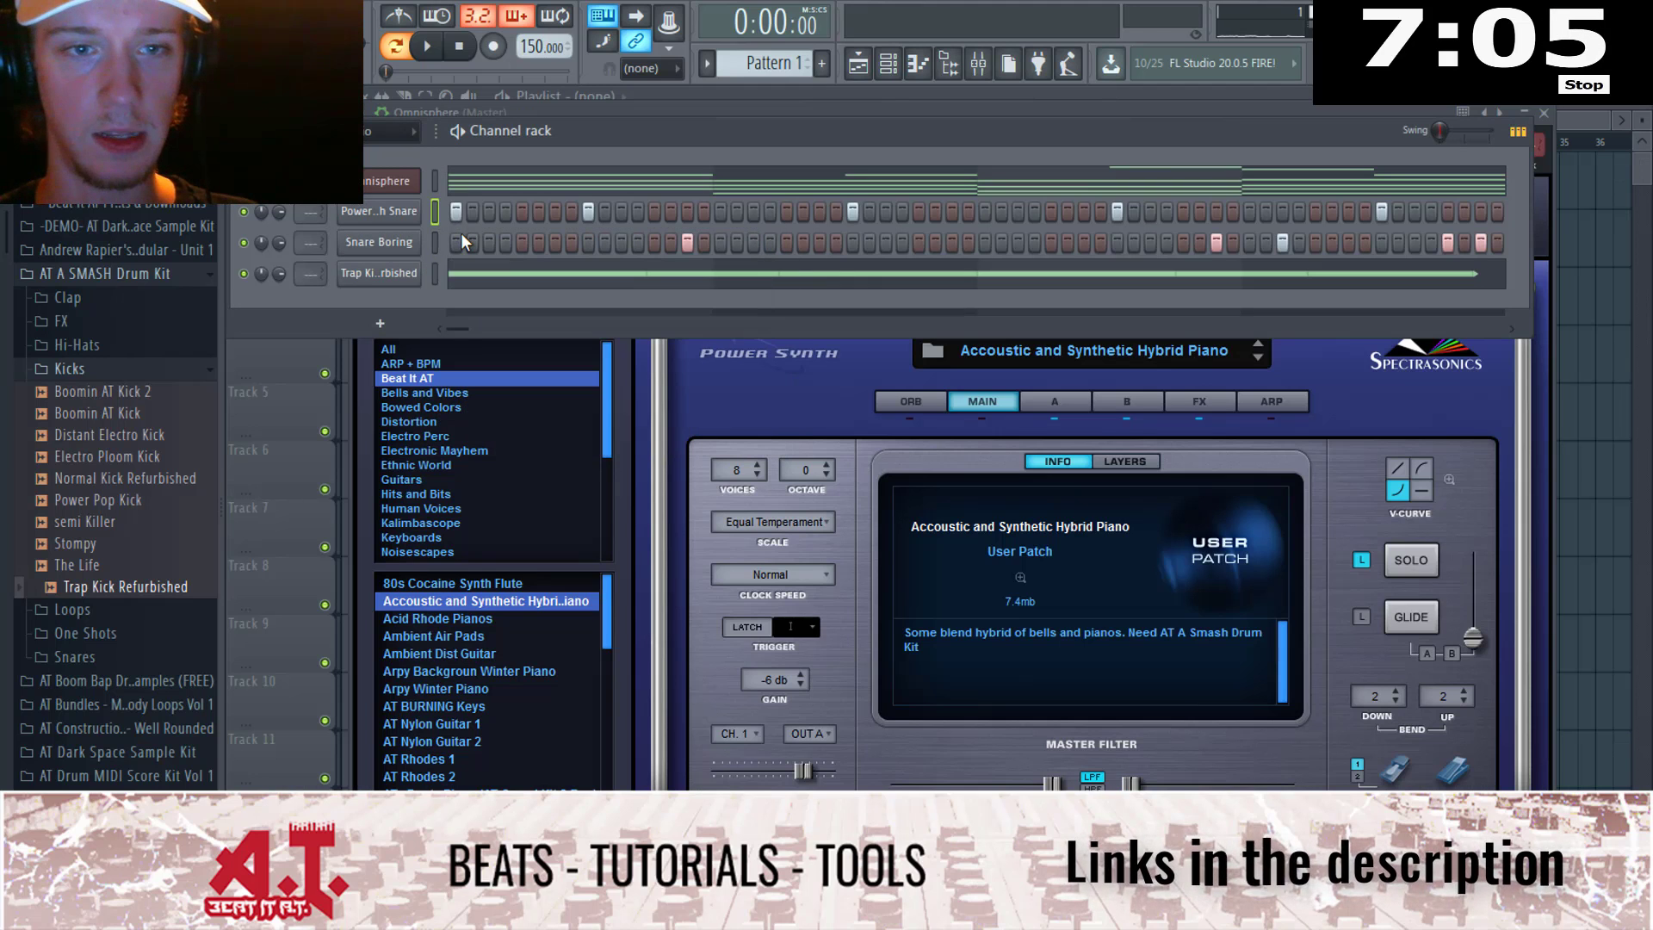
{"action": "right_click", "coordinate": [379, 211]}
{"action": "left_click", "coordinate": [455, 215]}
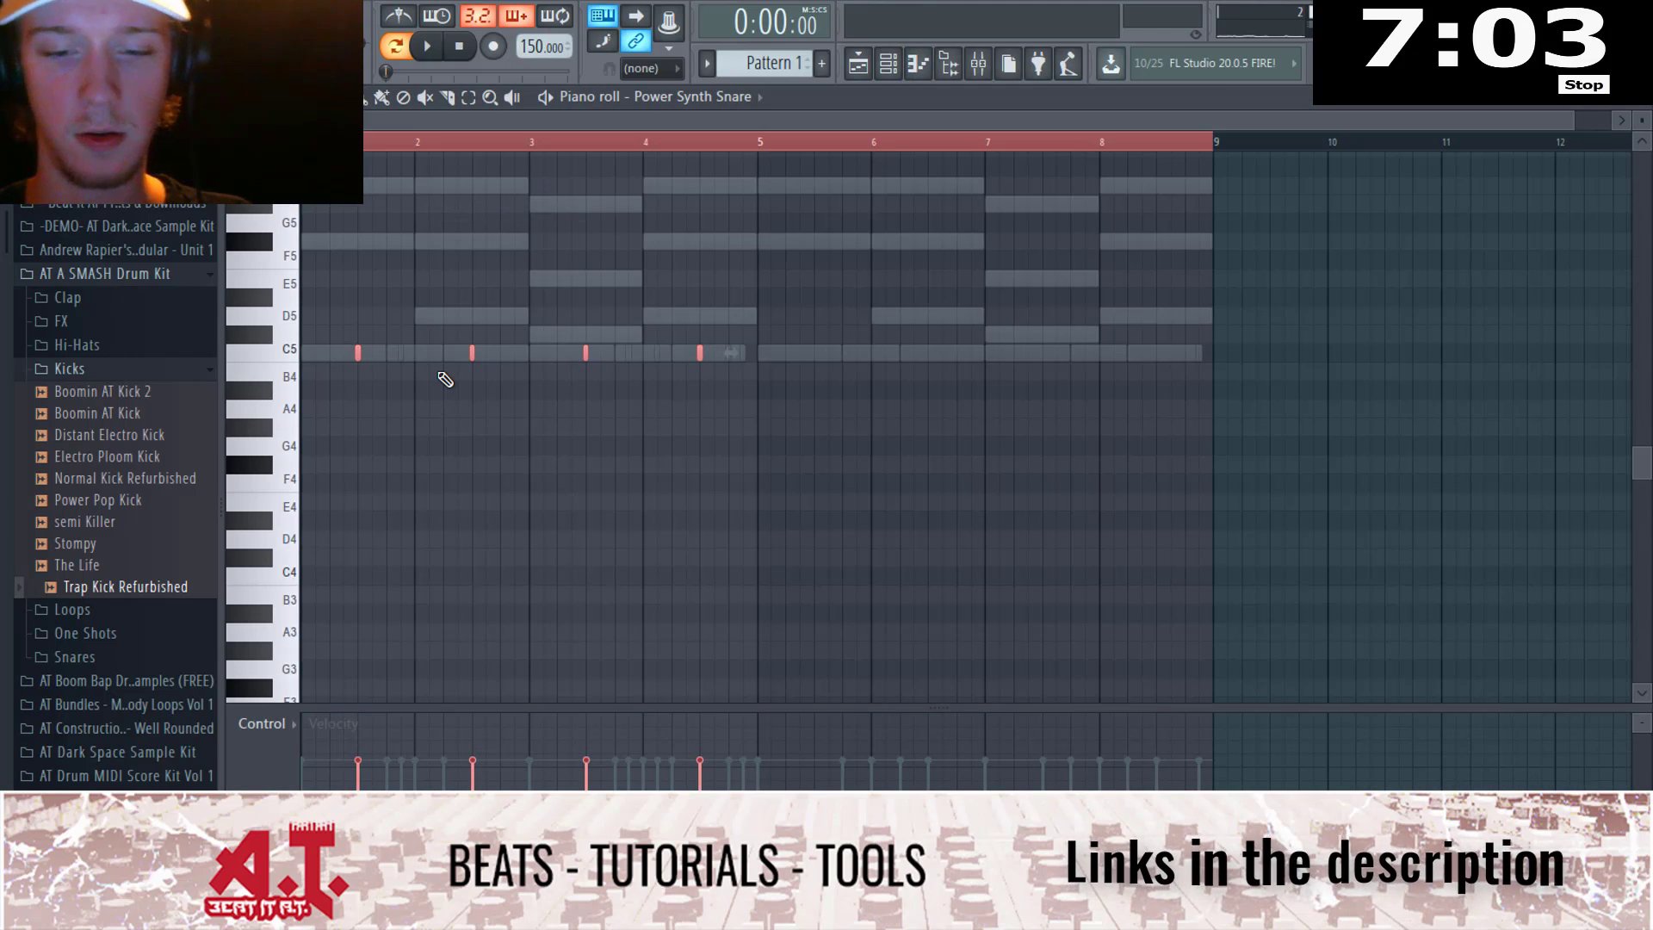
{"action": "key", "text": "ctrl+l"}
{"action": "left_click_drag", "start_coordinate": [429, 355], "coordinate": [857, 354], "text": "shift"}
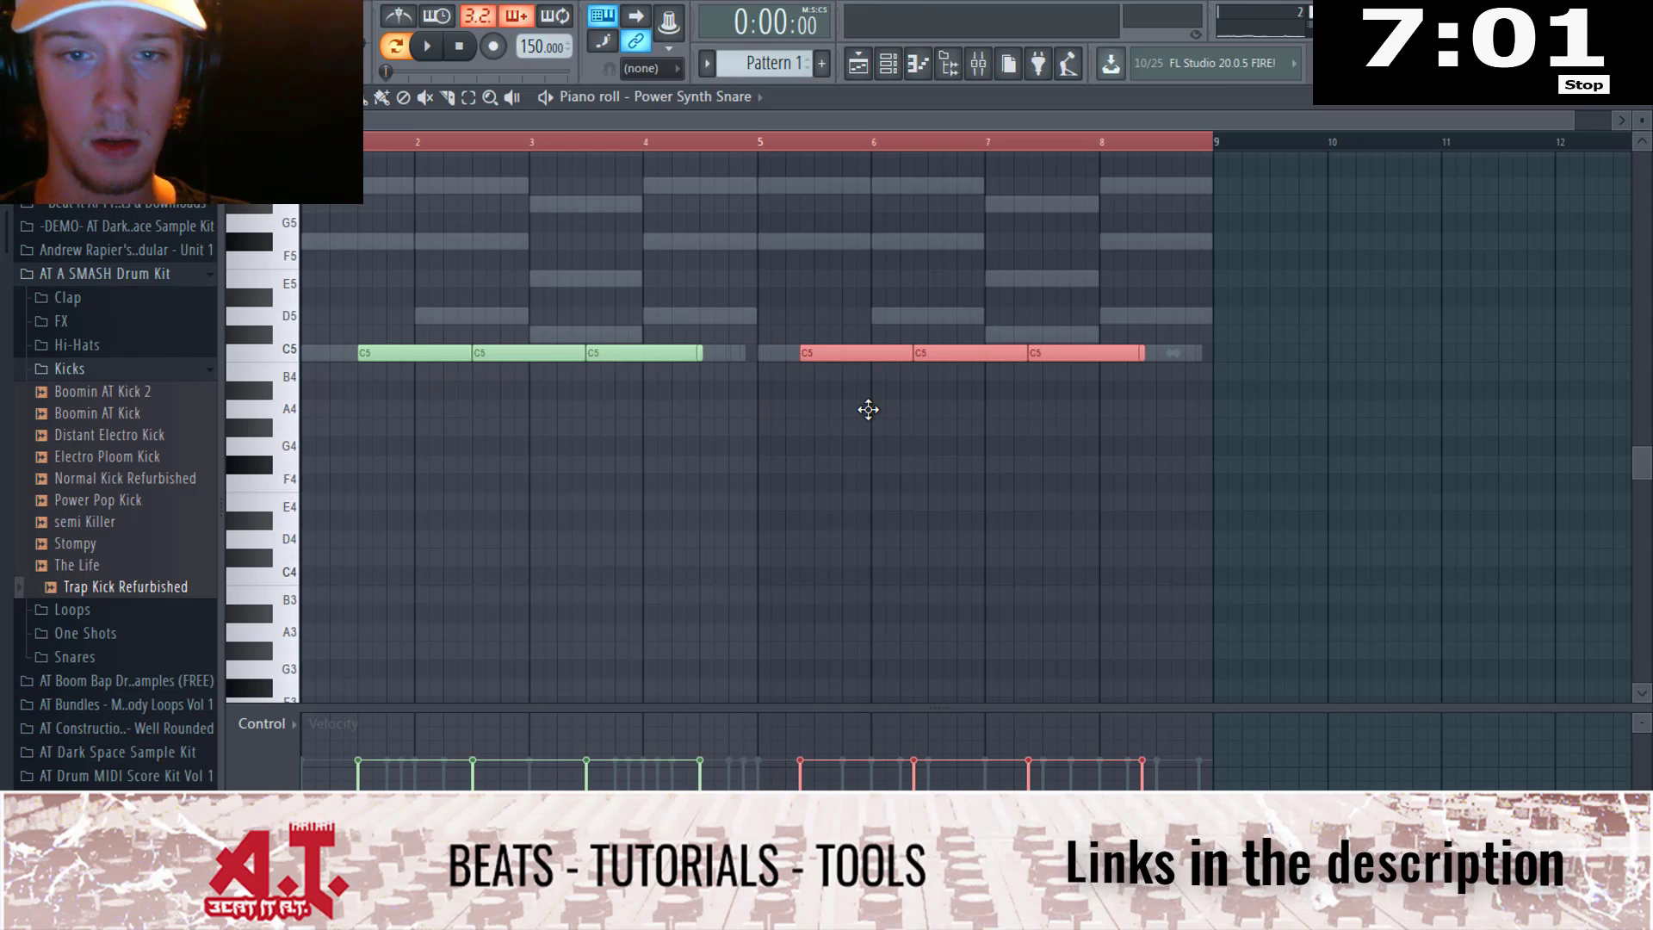
{"action": "key", "text": "Escape"}
Step: Audition FX Impact 2 from the kit's FX folder and add it as a new channel with a hit on step 1
{"action": "left_click", "coordinate": [51, 368]}
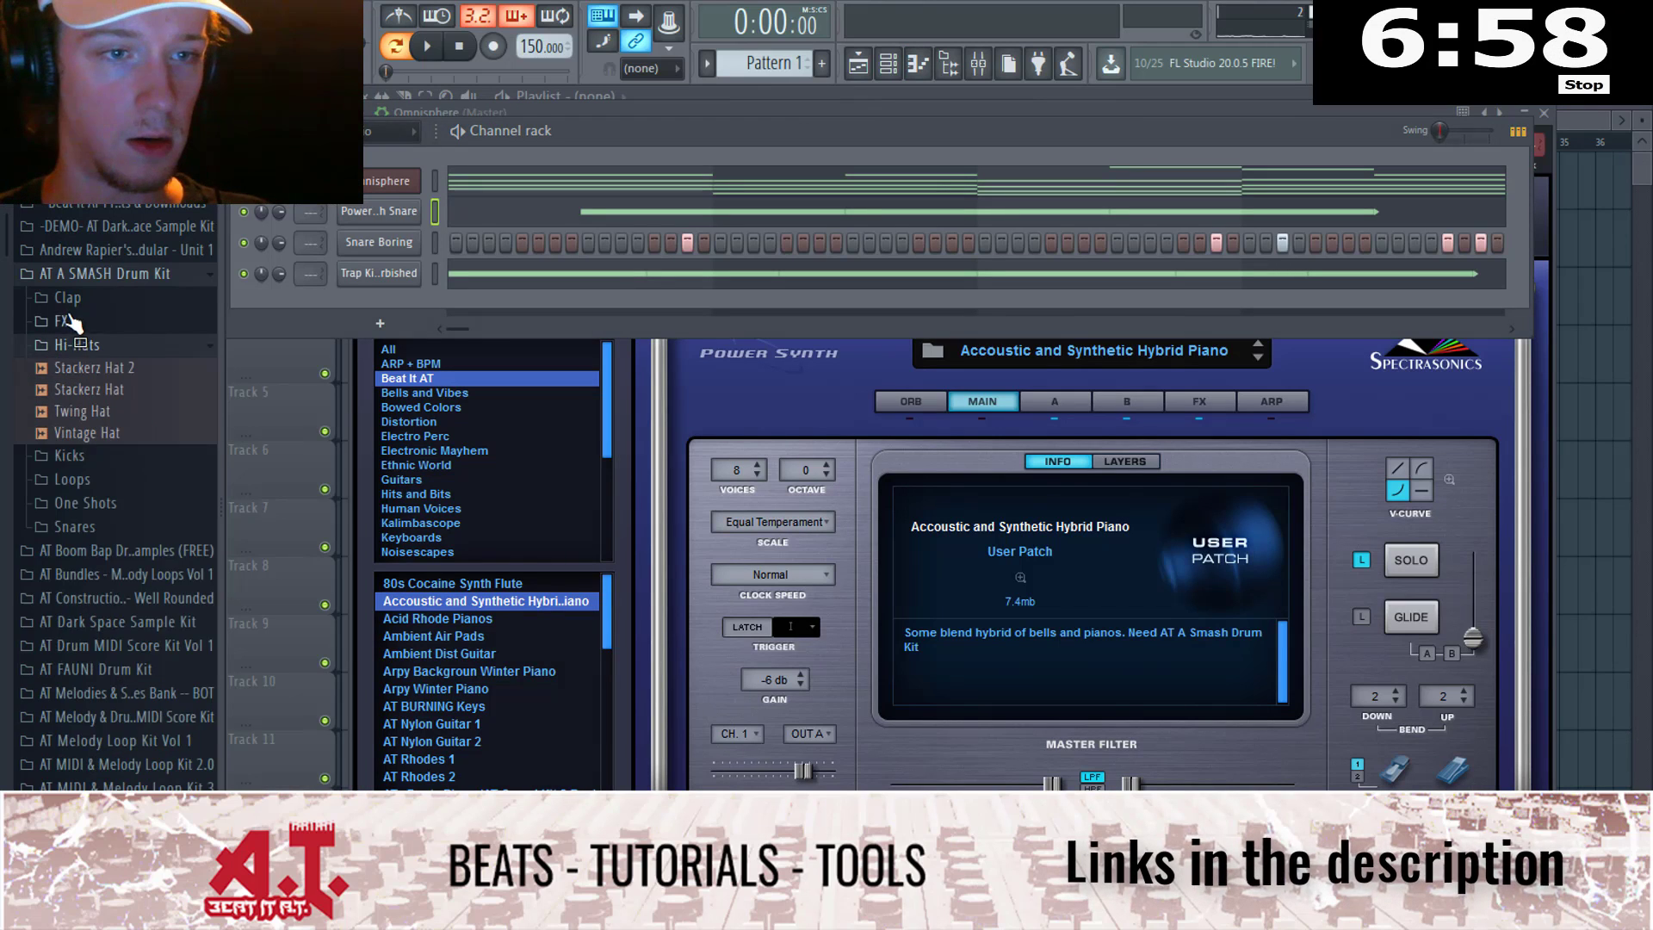
{"action": "left_click", "coordinate": [60, 320]}
{"action": "left_click", "coordinate": [95, 365]}
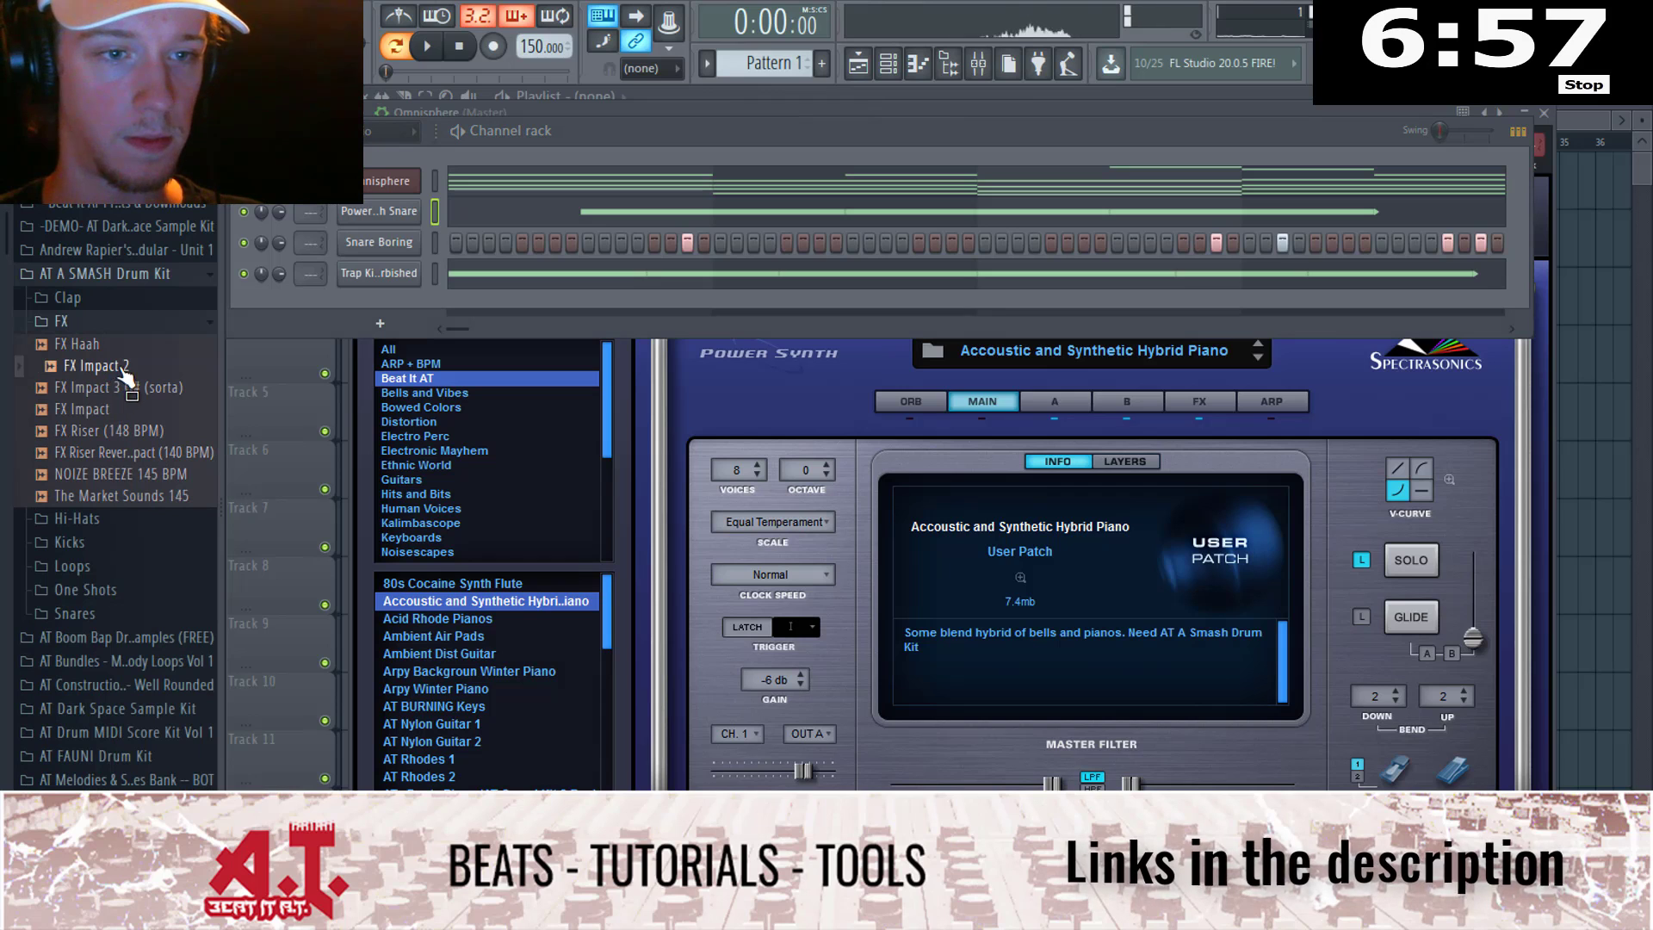
{"action": "left_click_drag", "start_coordinate": [125, 377], "coordinate": [472, 304]}
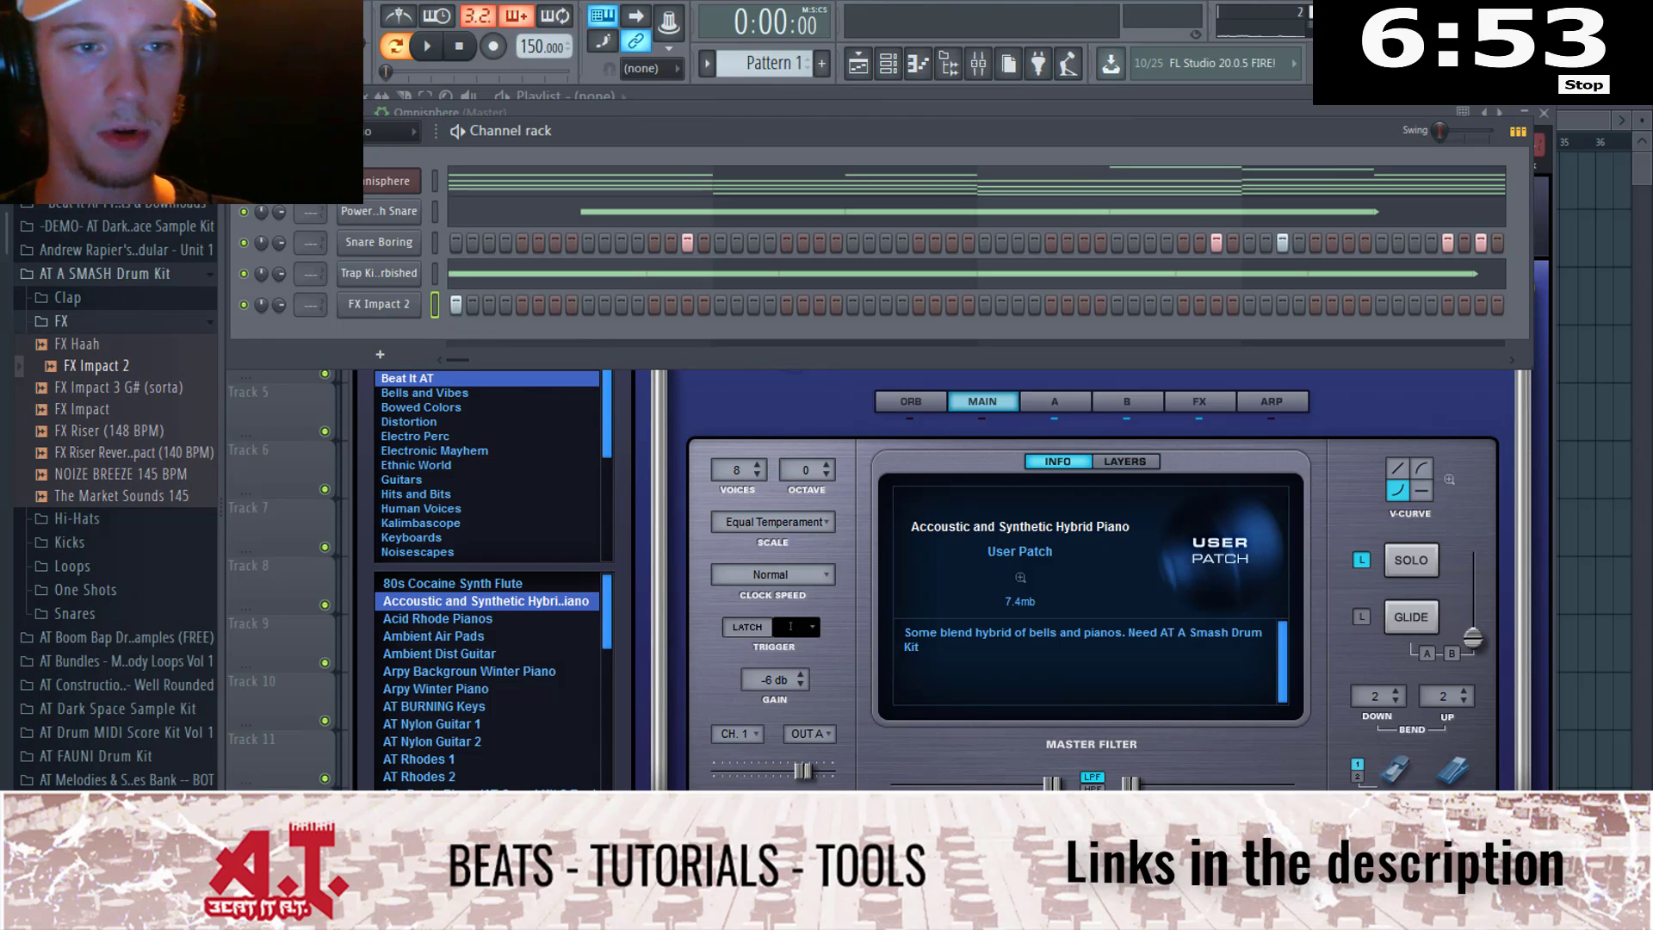
Step: Audition samples from the kit's Loops folder and add Bongo Drums 140 BPM as a new channel starting on step 1
{"action": "left_click", "coordinate": [129, 568]}
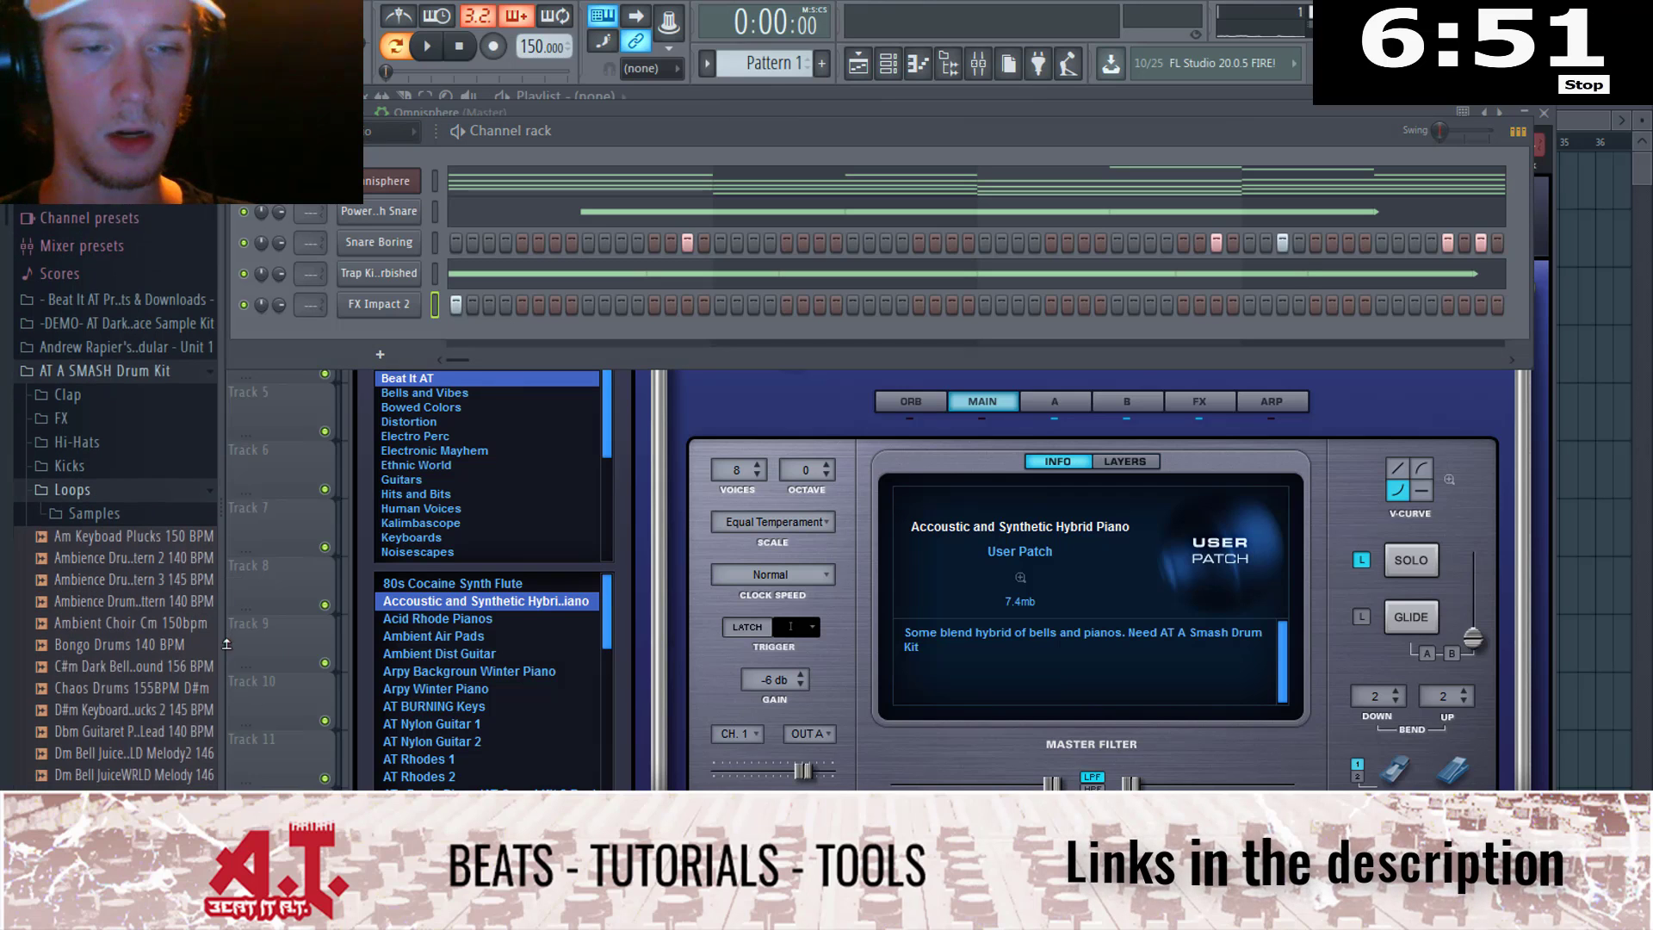
{"action": "scroll", "coordinate": [184, 580], "scroll_direction": "down", "scroll_amount": 5}
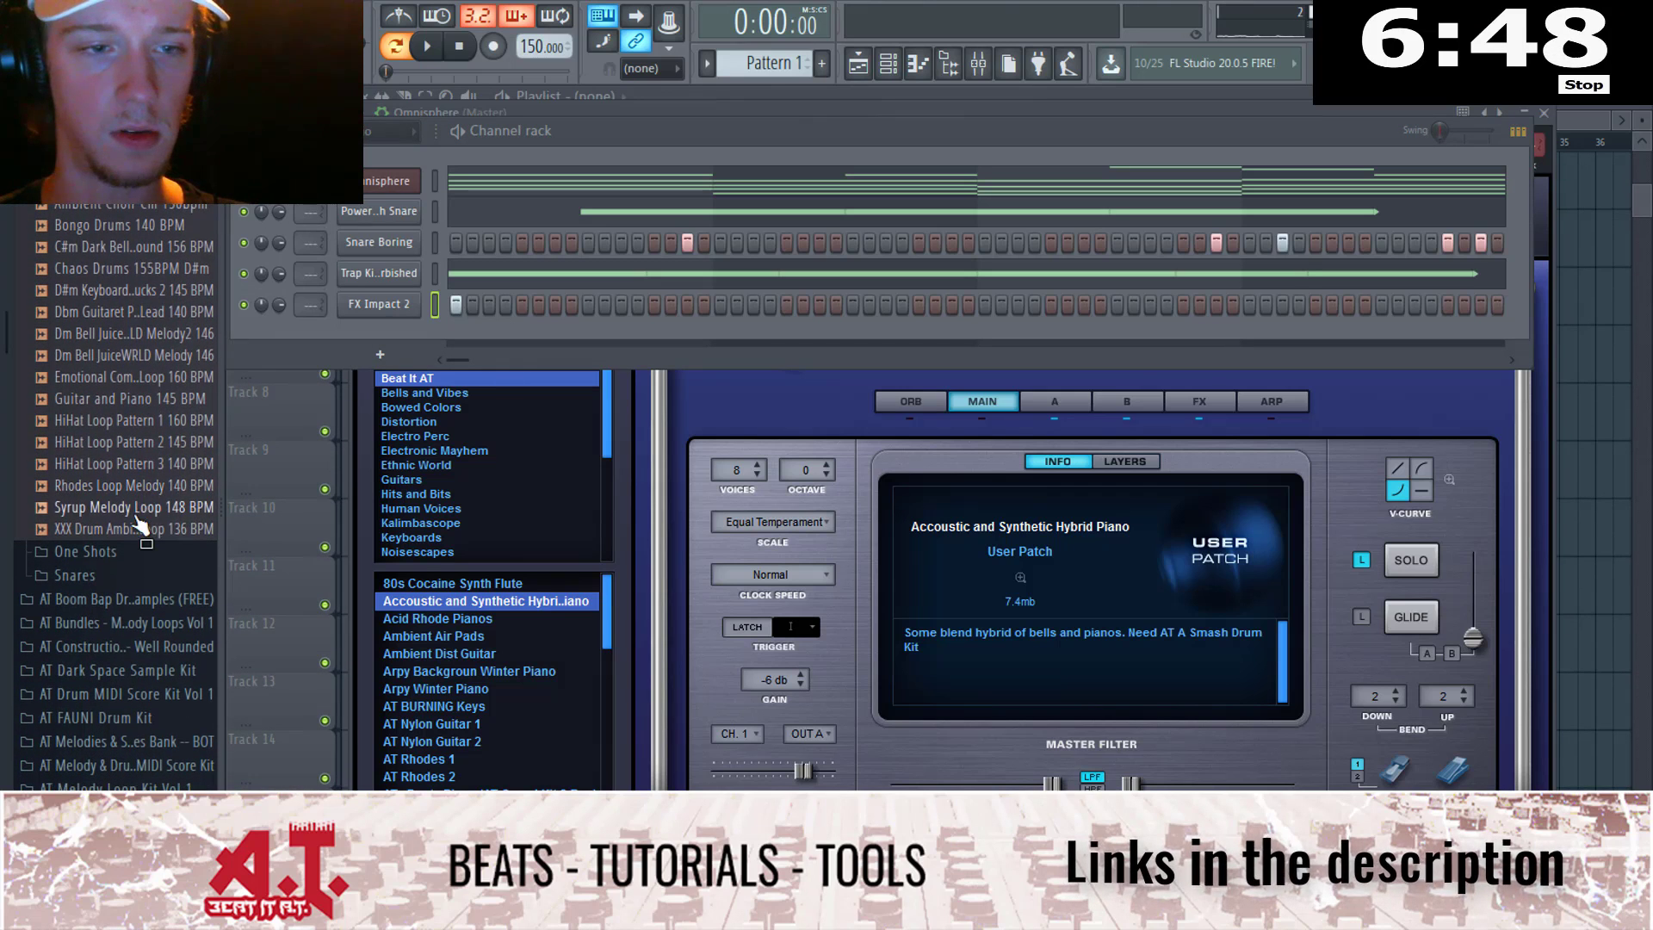
{"action": "left_click", "coordinate": [138, 422]}
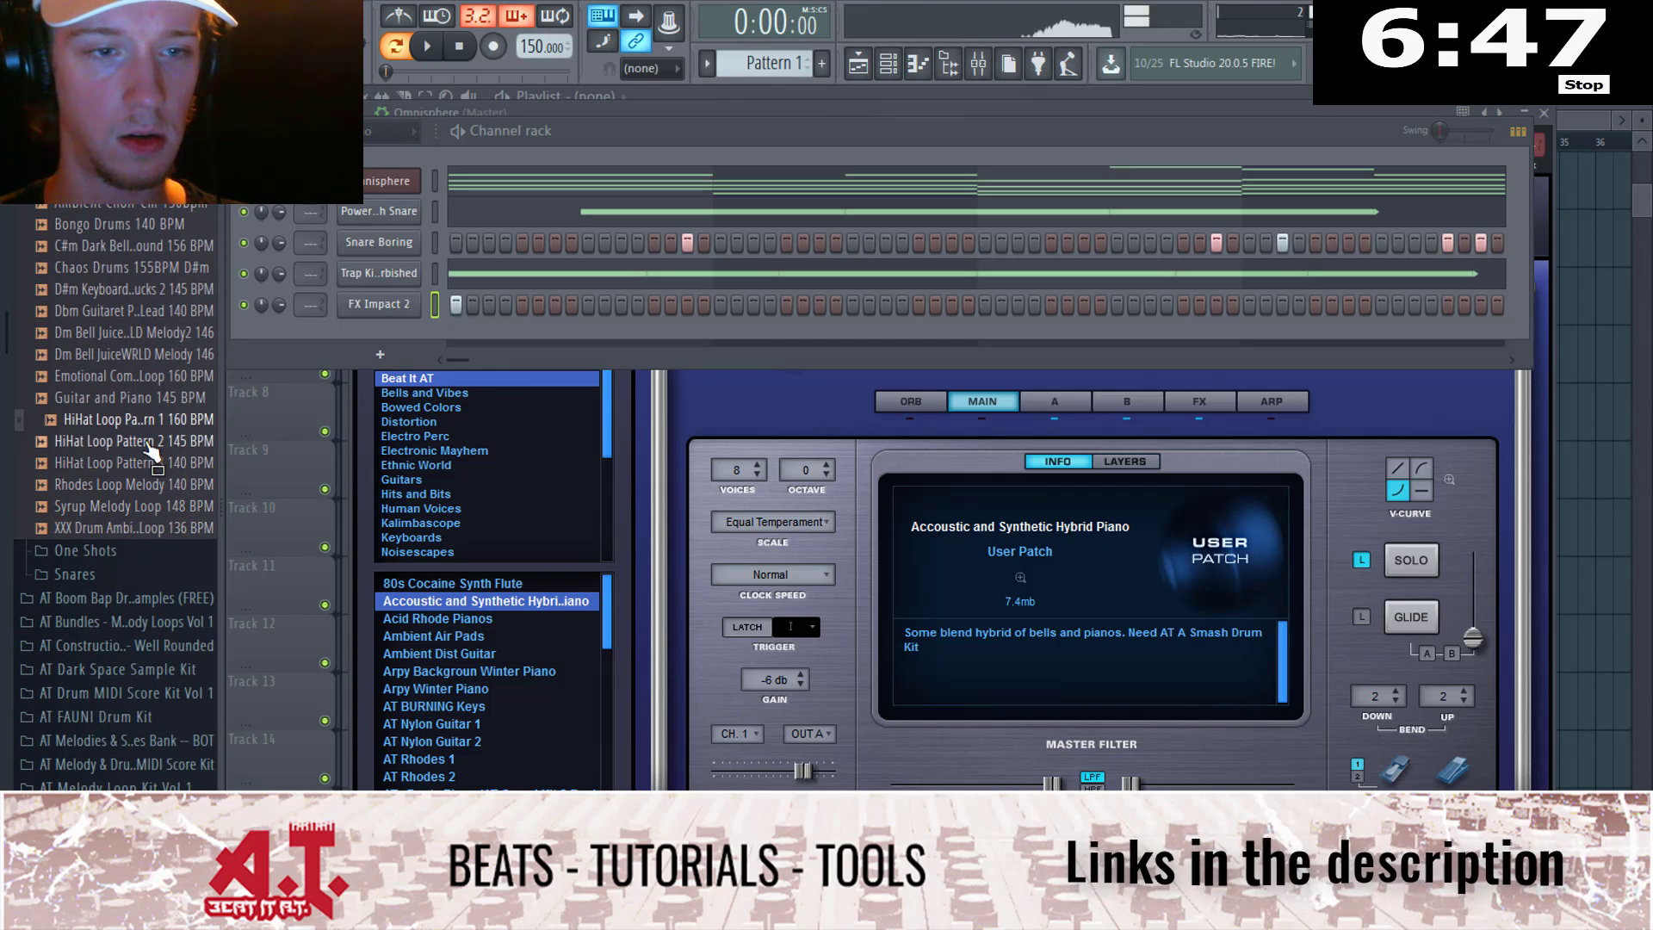
{"action": "left_click", "coordinate": [148, 442]}
{"action": "left_click", "coordinate": [129, 376]}
{"action": "left_click", "coordinate": [129, 310]}
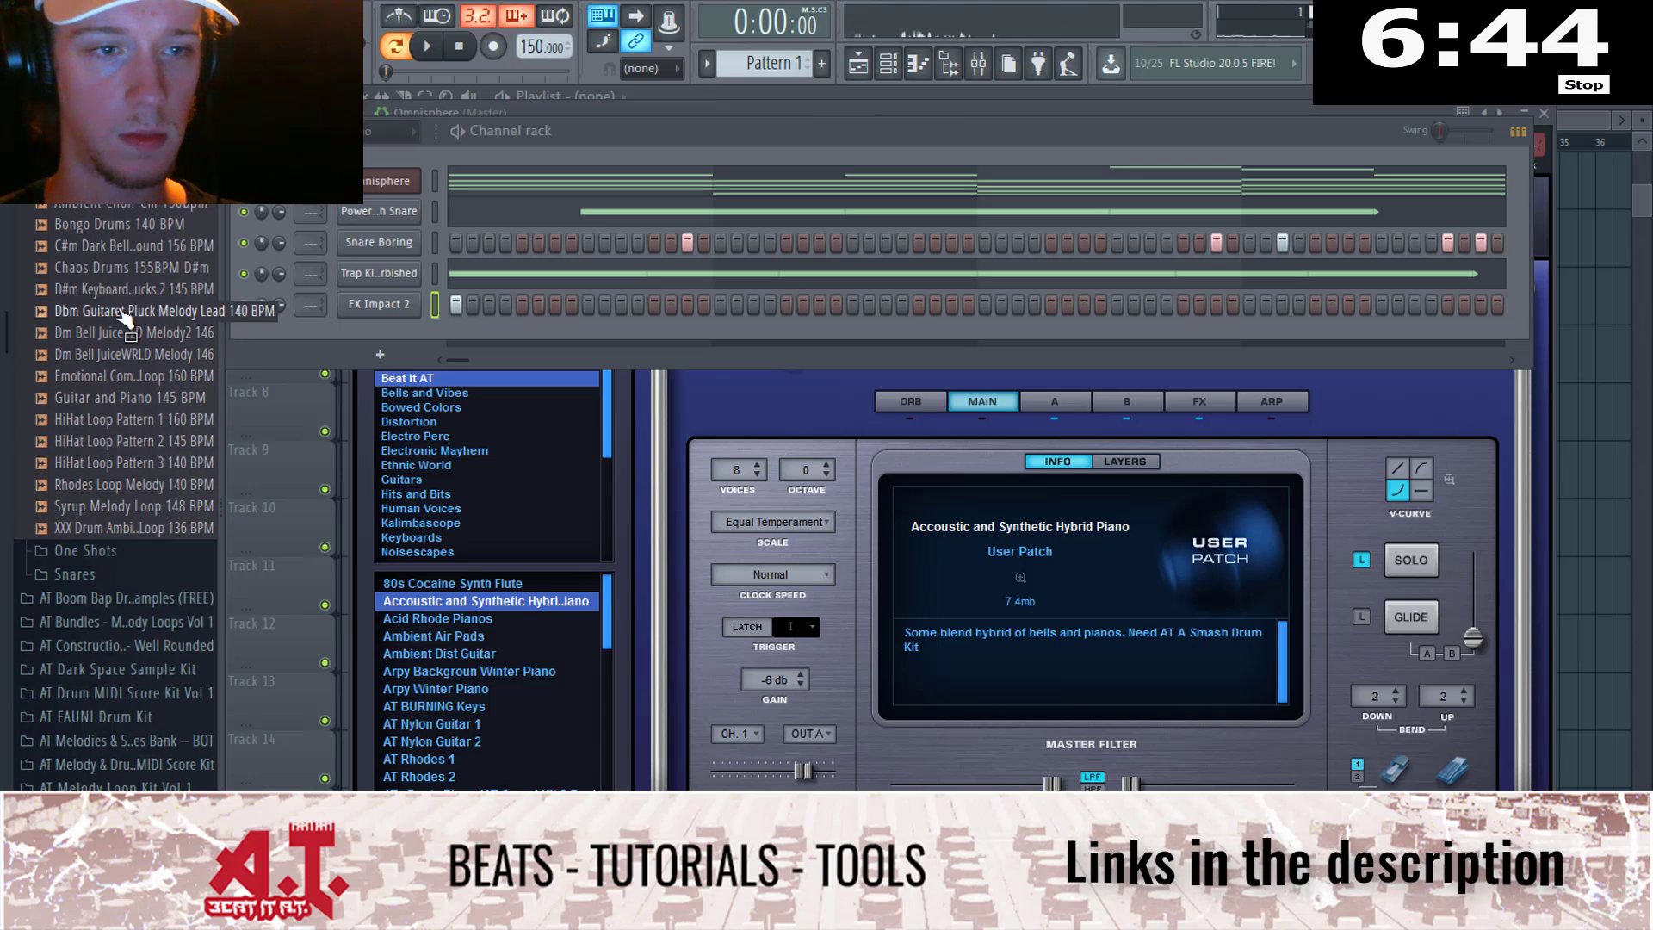
{"action": "left_click", "coordinate": [130, 289]}
{"action": "left_click", "coordinate": [140, 224]}
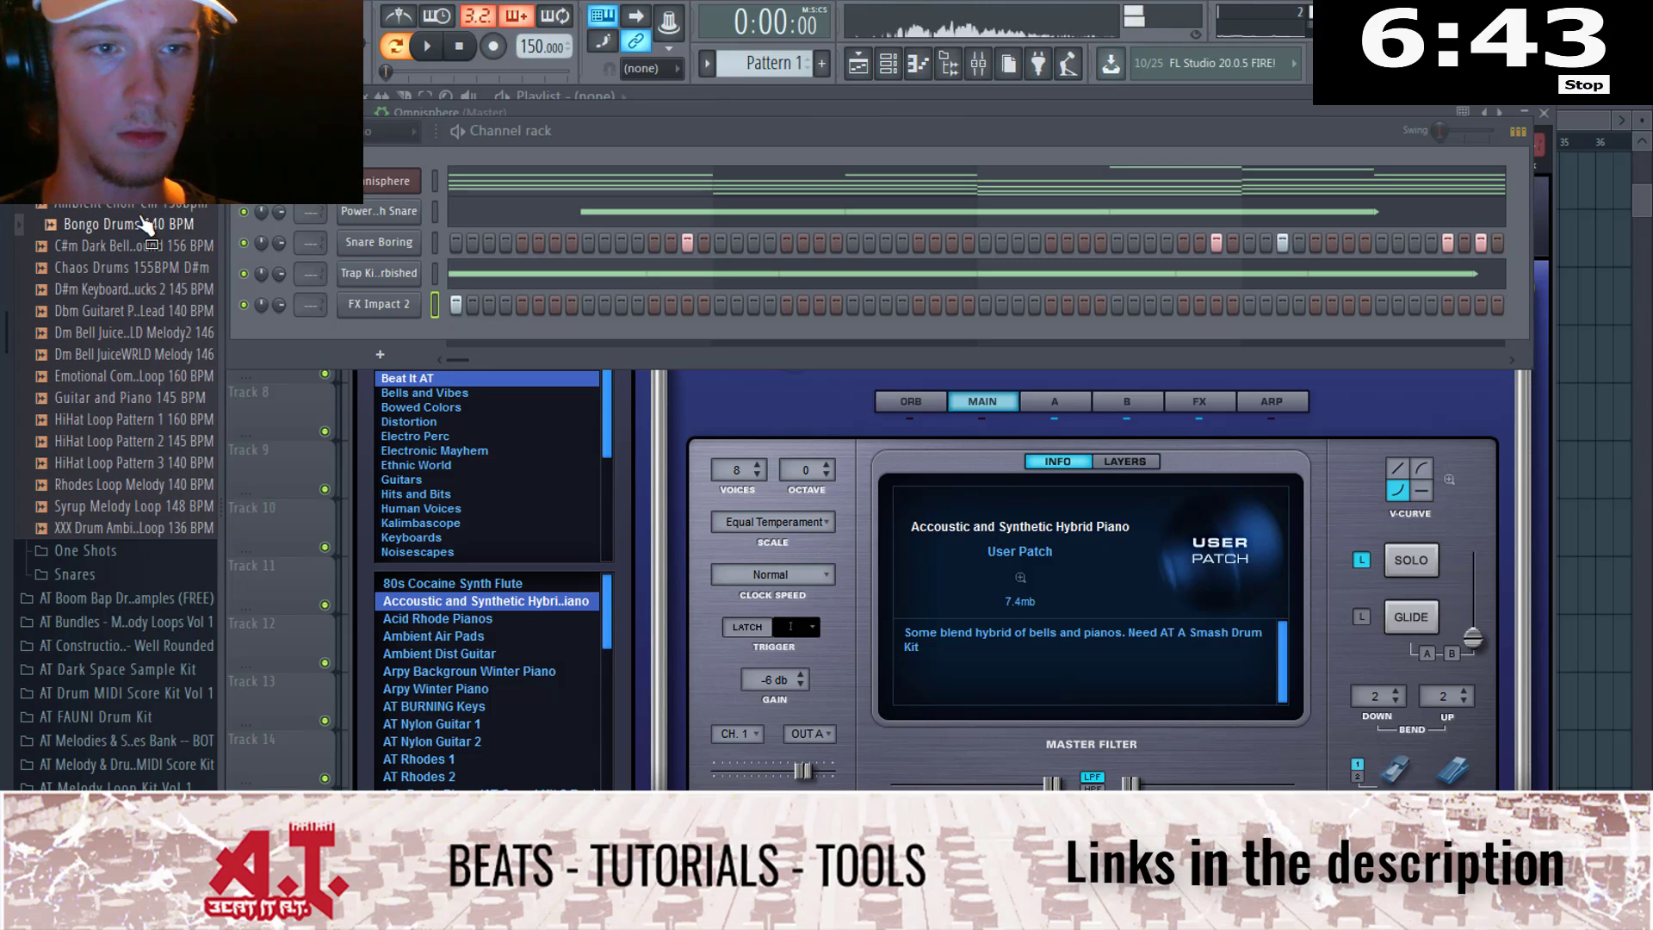
{"action": "left_click_drag", "start_coordinate": [147, 226], "coordinate": [448, 324]}
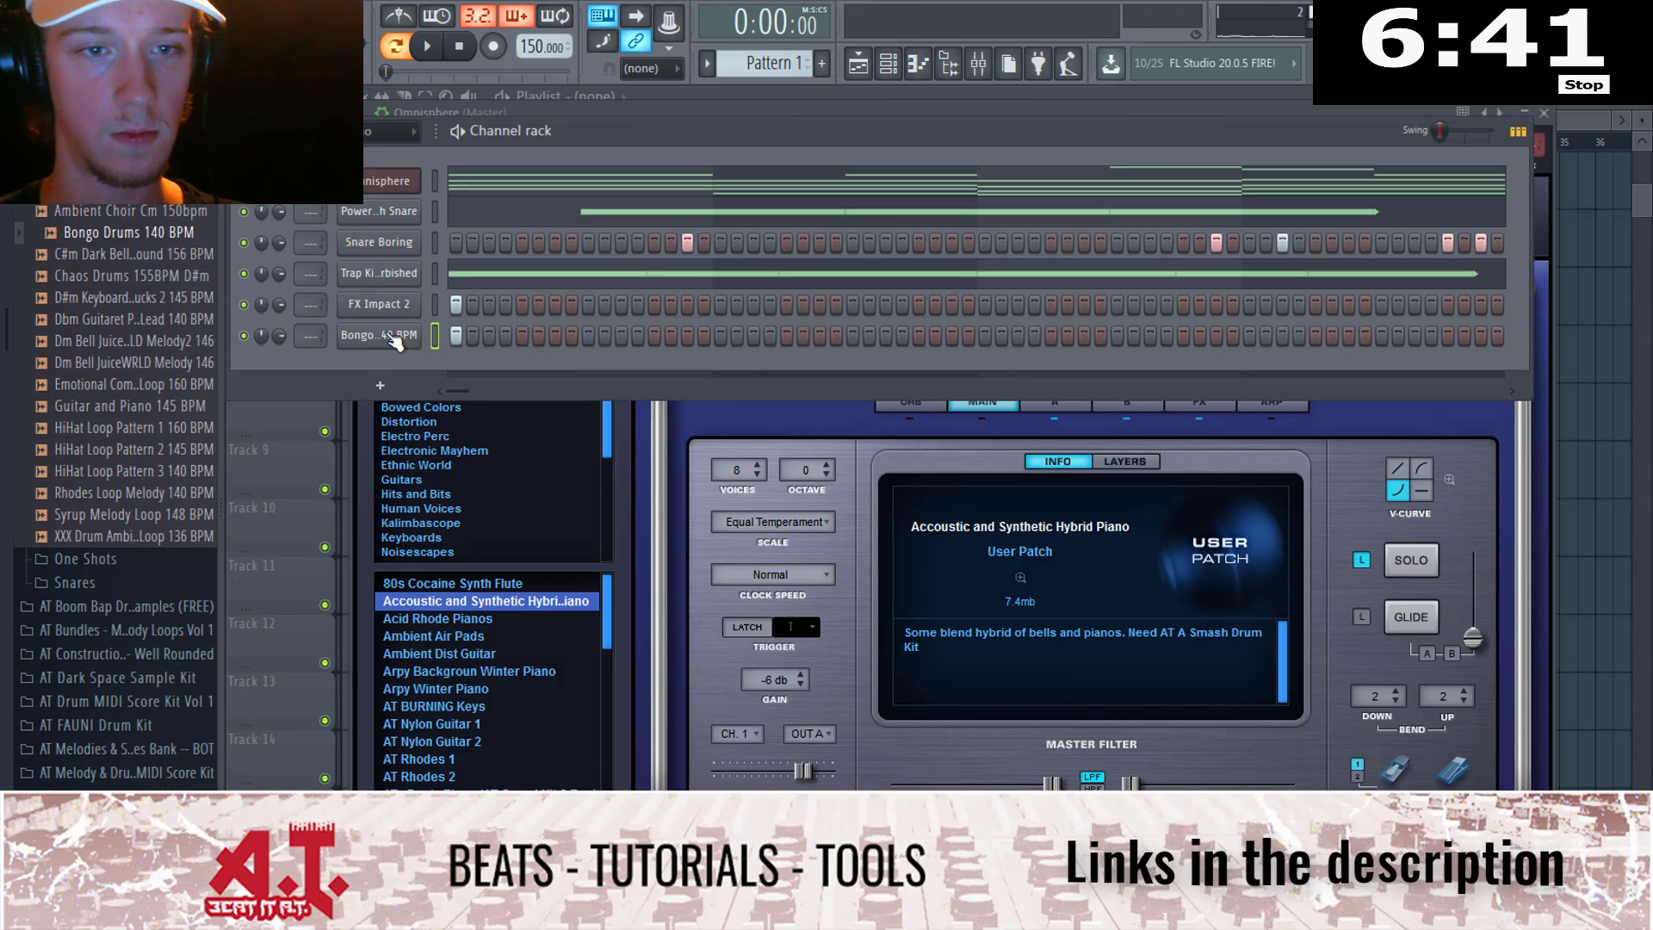
Step: Fit the Bongo Drums loop to the project tempo, using the estimated 140 BPM as its source tempo
{"action": "left_click", "coordinate": [392, 337]}
{"action": "right_click", "coordinate": [835, 503]}
{"action": "left_click", "coordinate": [871, 529]}
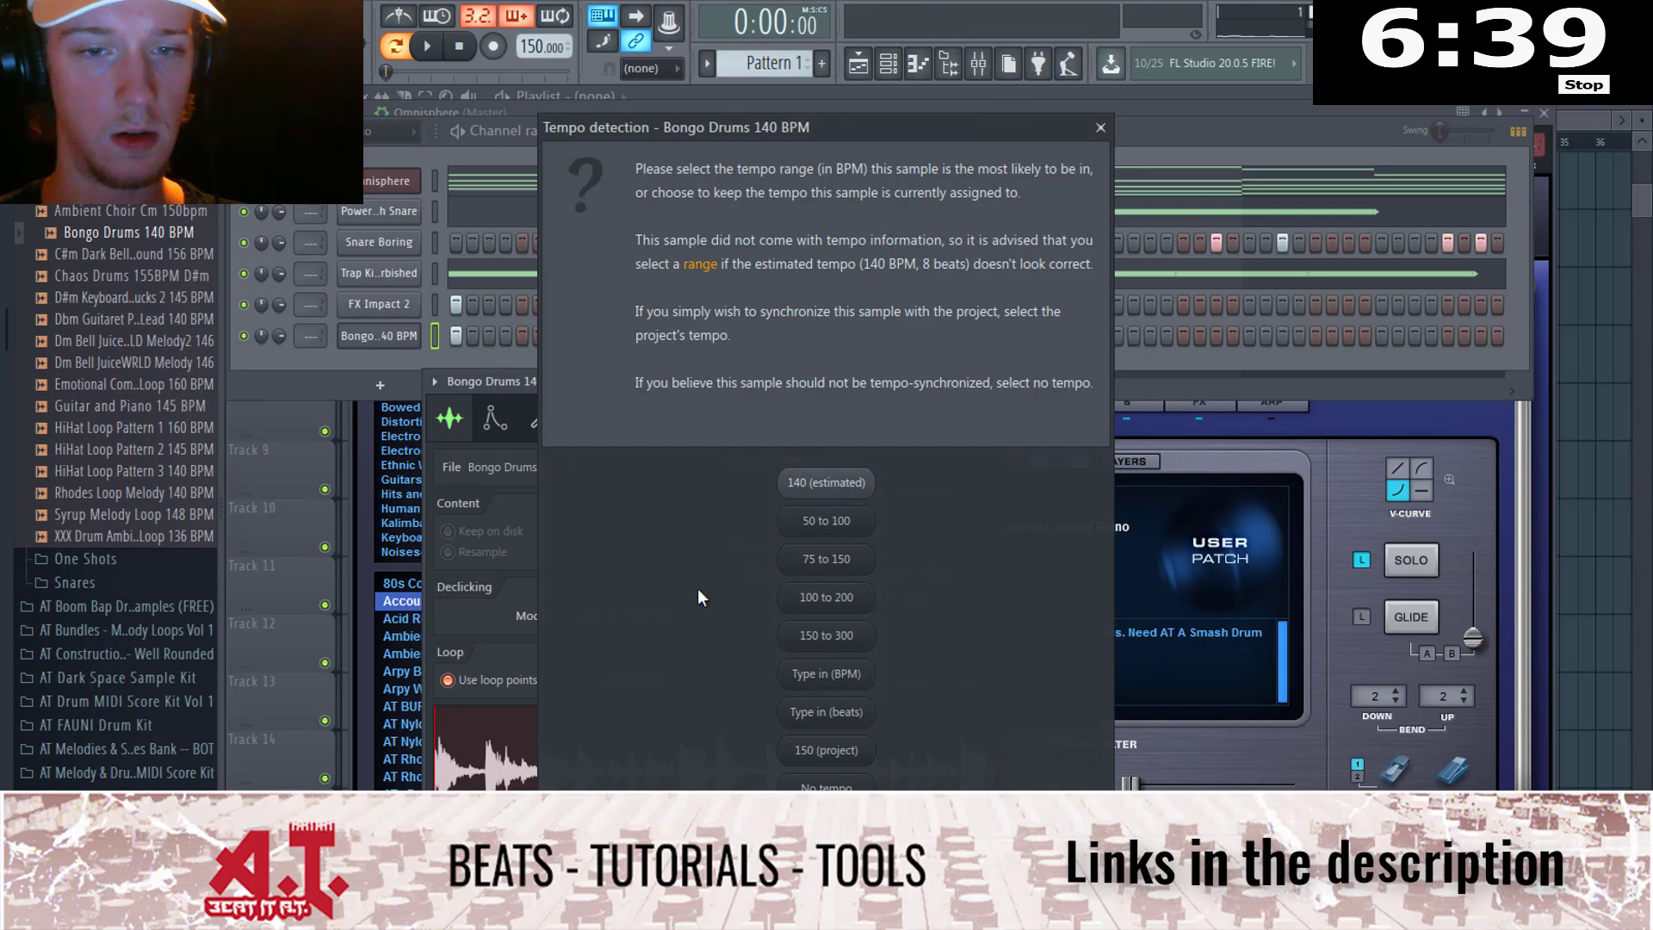
{"action": "left_click", "coordinate": [839, 482]}
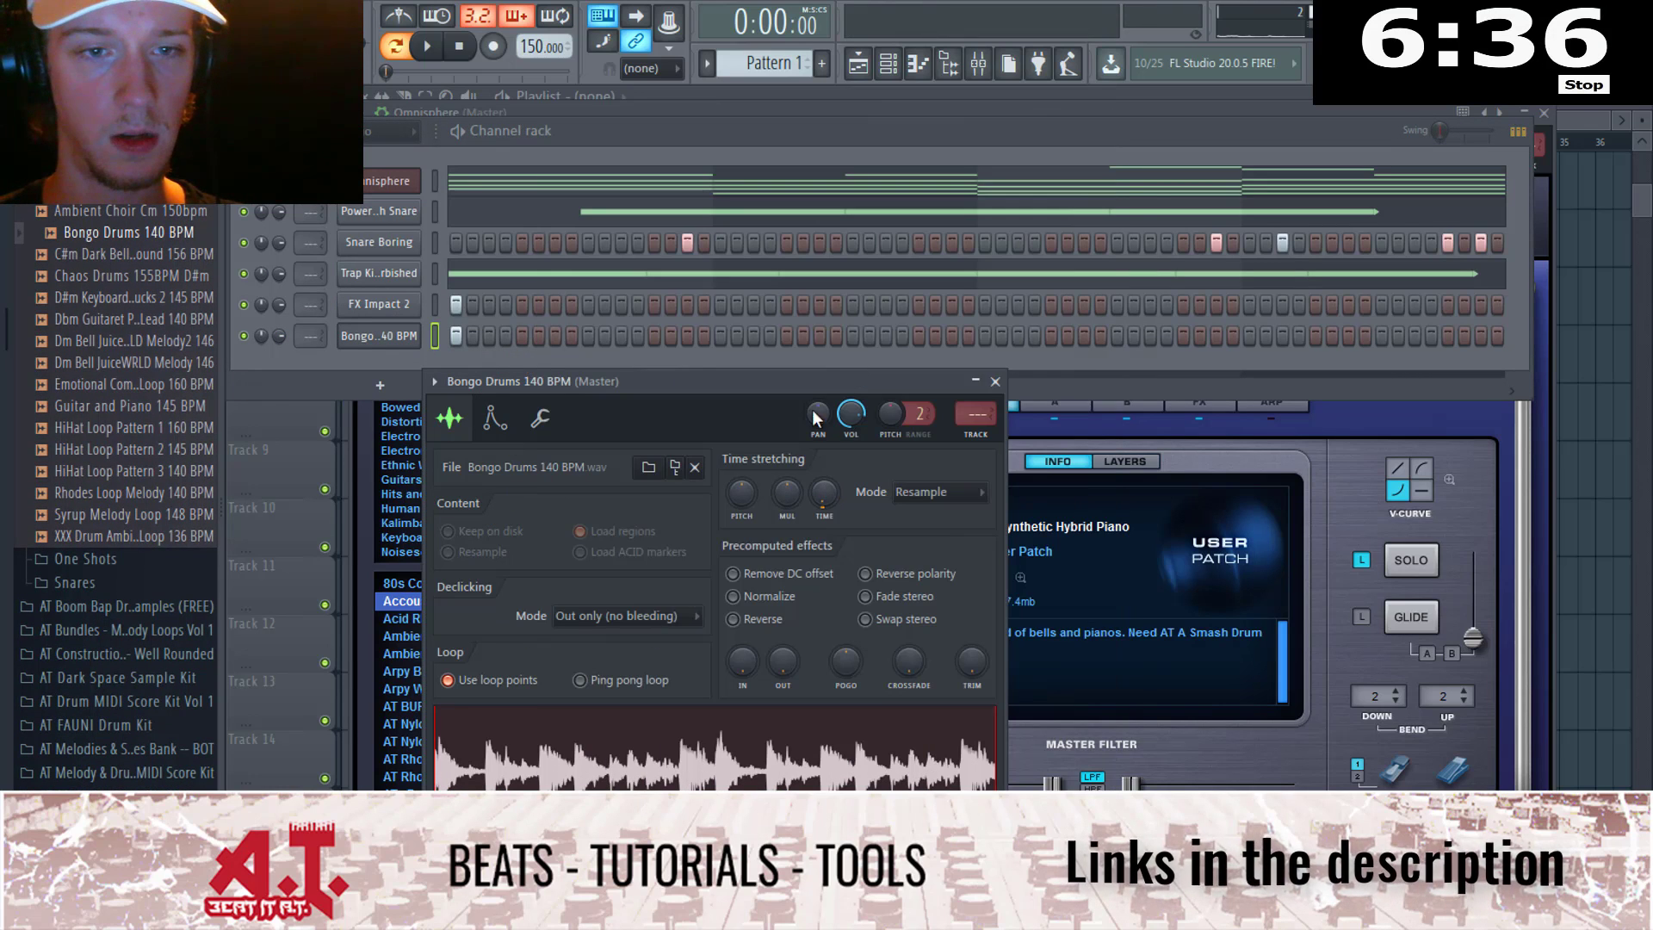
Step: Turn off loop points for the Bongo Drums sample, play the pattern, and close the channel settings
{"action": "left_click", "coordinate": [540, 419]}
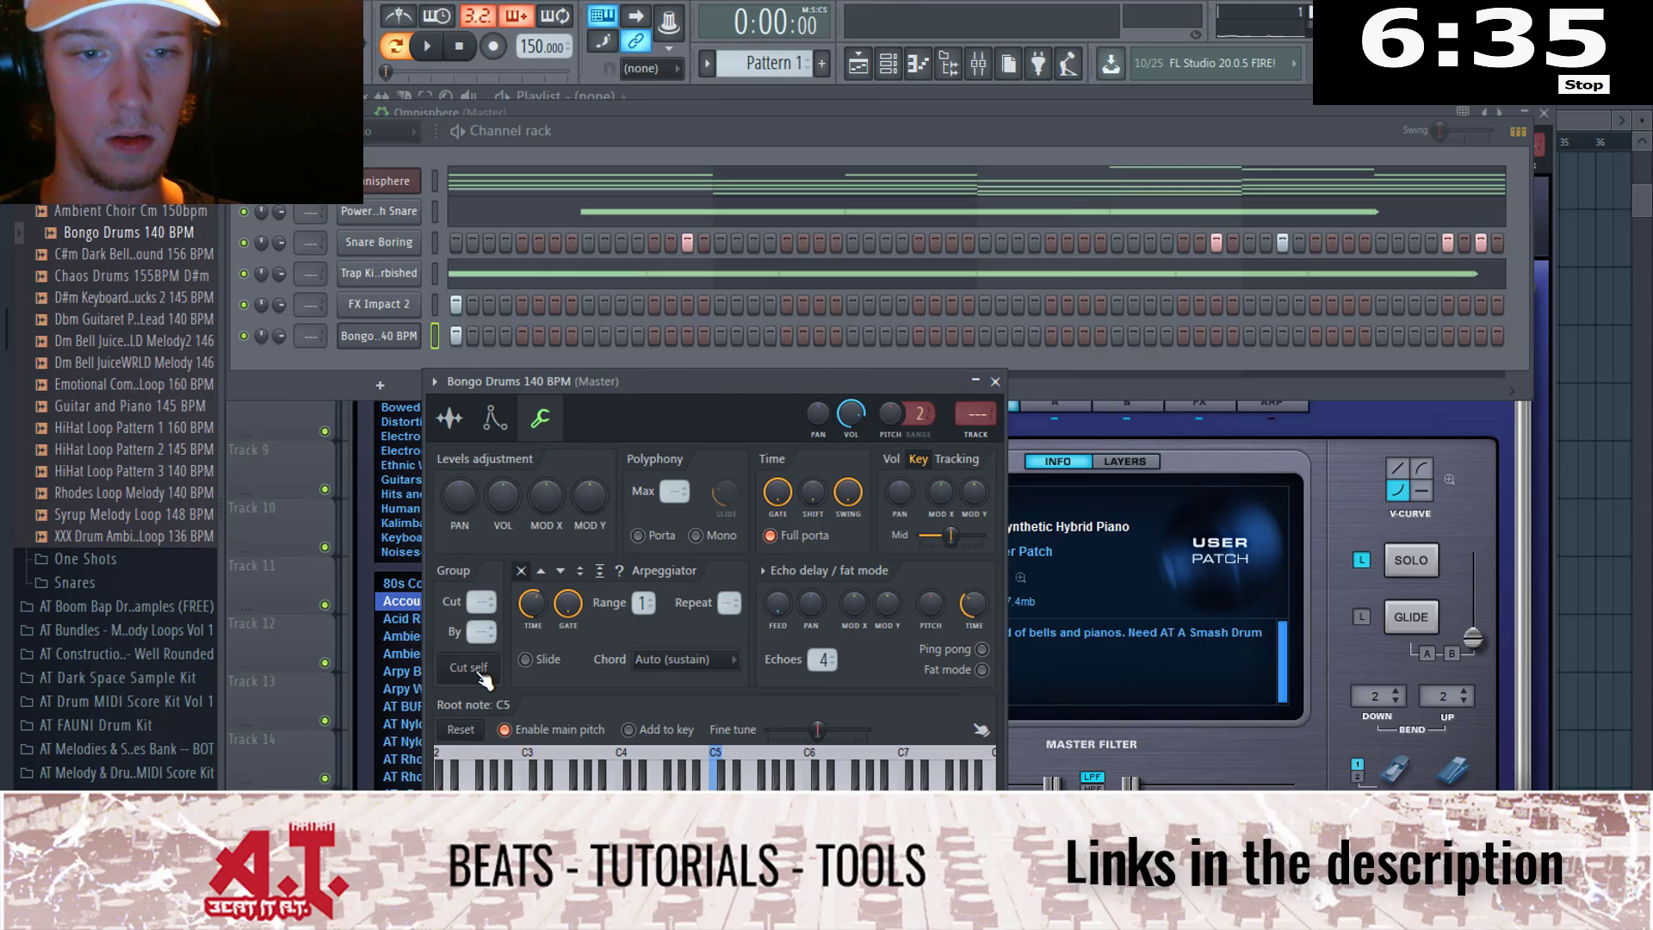
{"action": "left_click", "coordinate": [449, 419]}
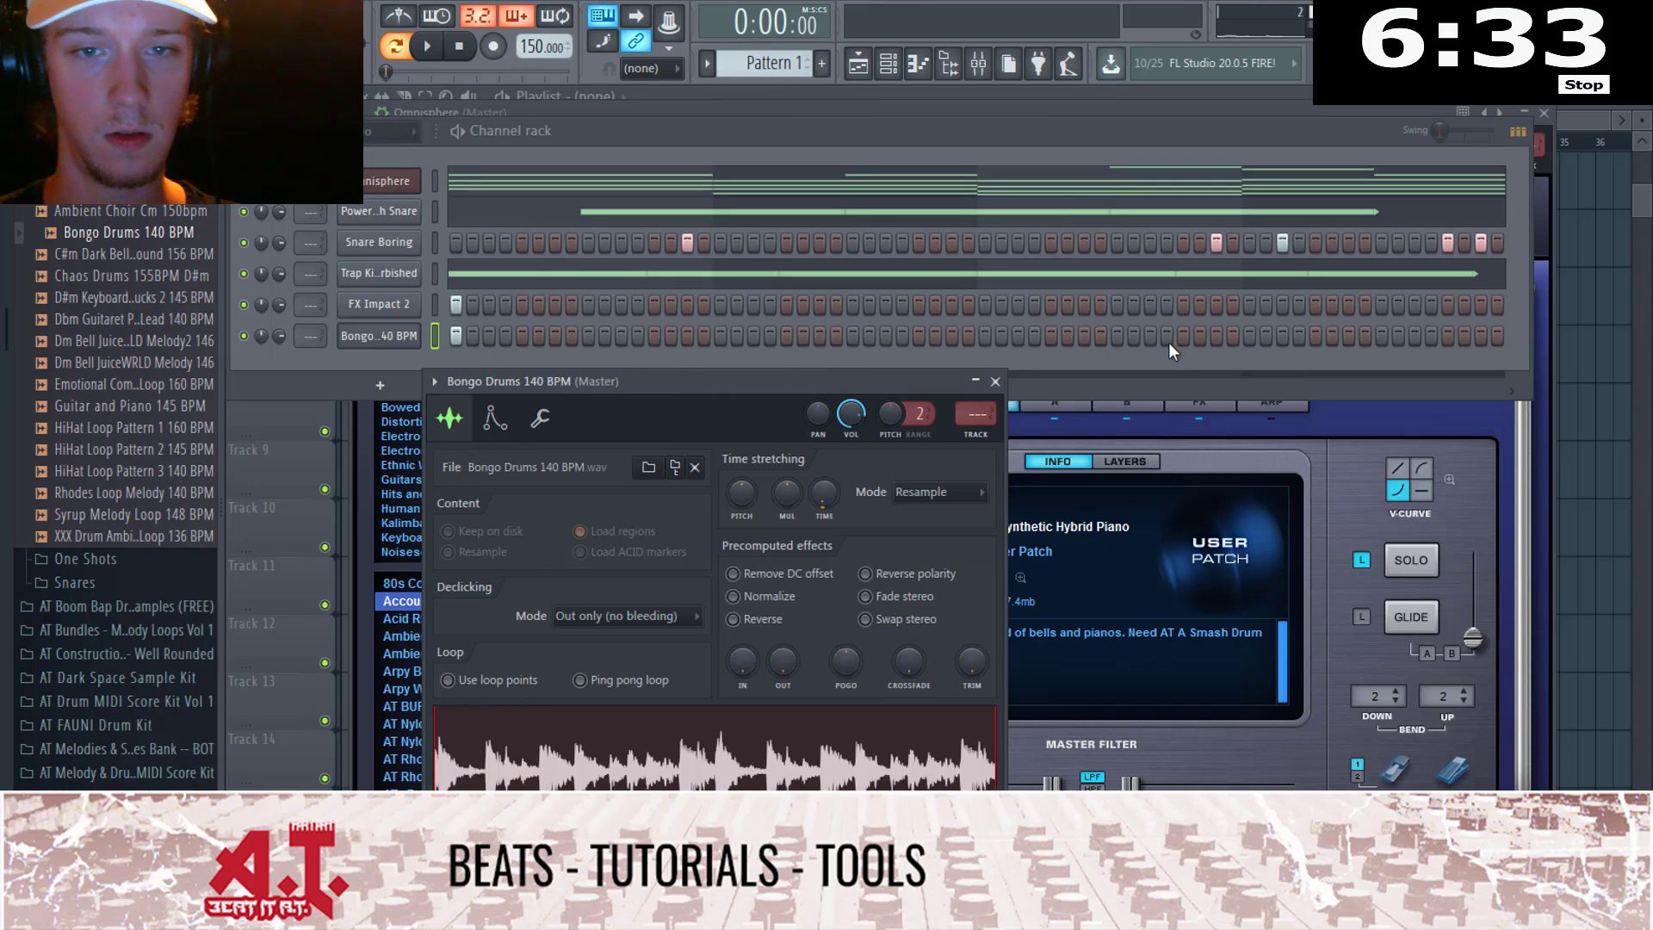
{"action": "key", "text": "space"}
{"action": "left_click", "coordinate": [994, 382]}
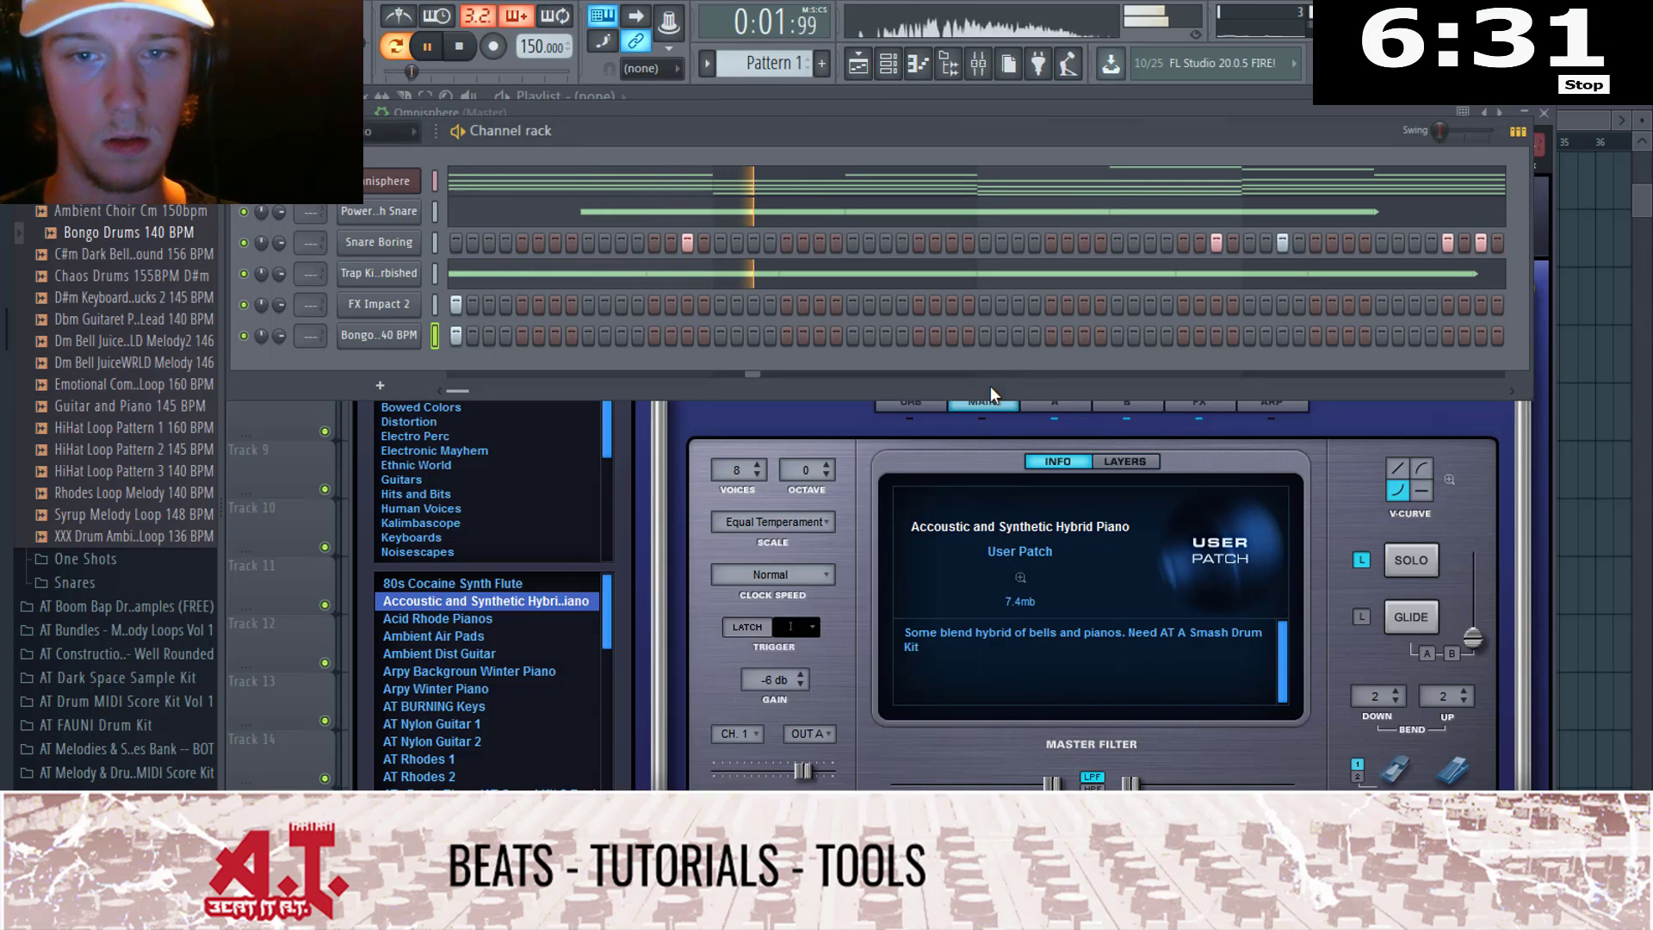
Step: Add a Bongo Drums hit on step 33, send the pattern to the piano roll, and duplicate its notes four bars later
{"action": "left_click", "coordinate": [984, 336]}
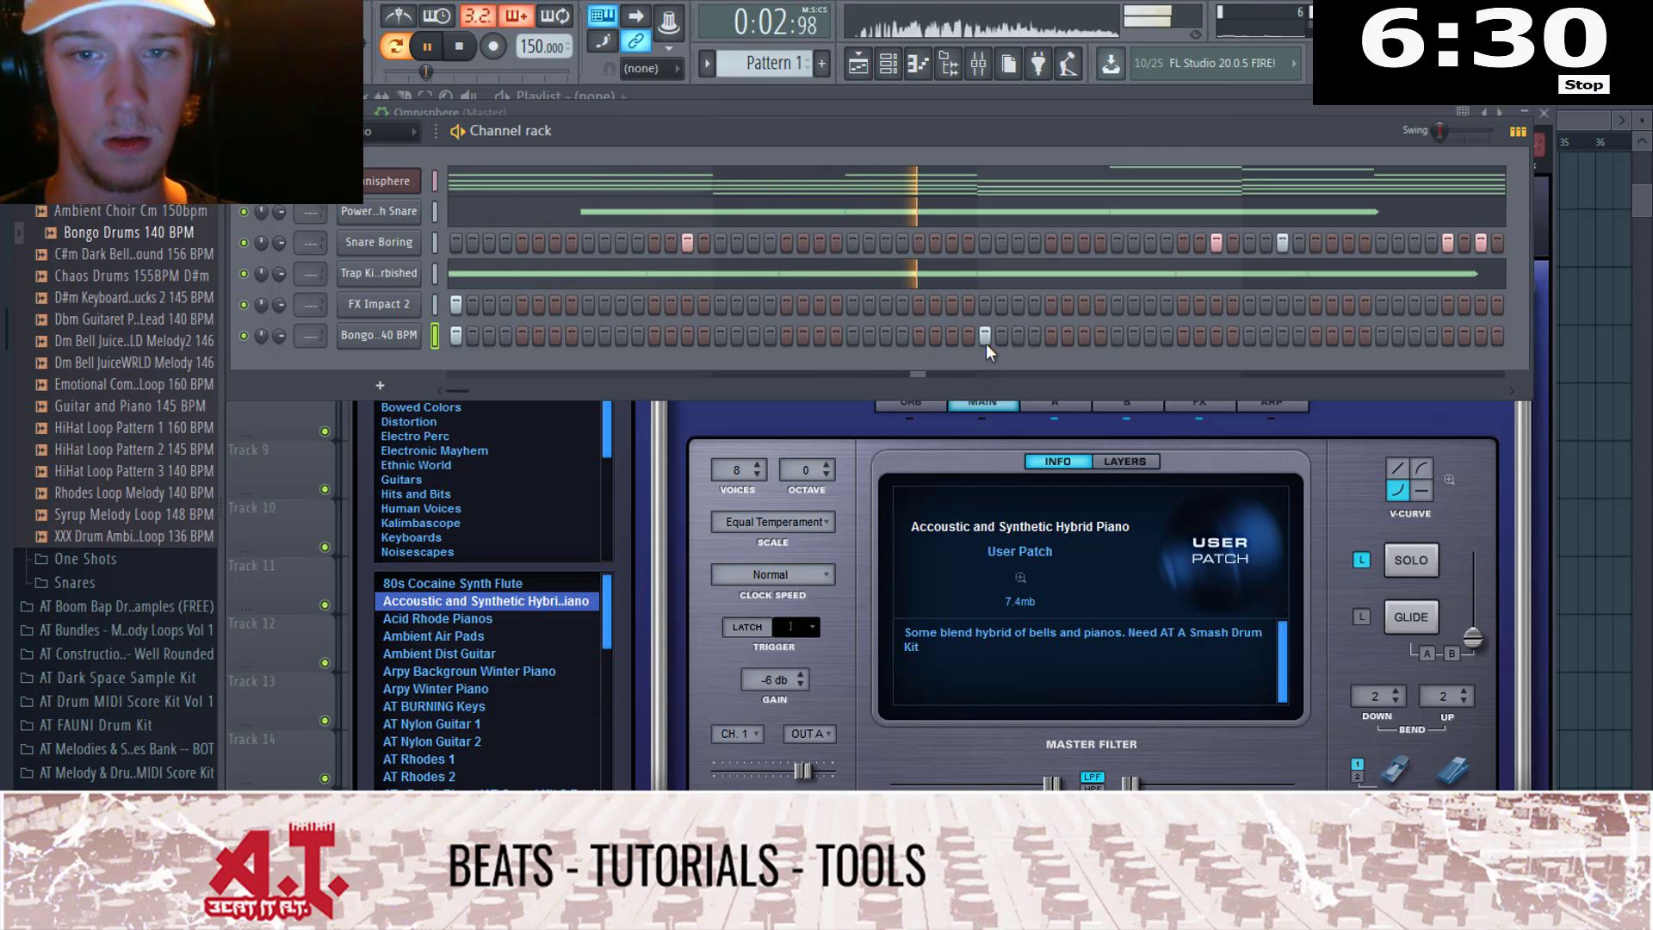
{"action": "right_click", "coordinate": [421, 334]}
{"action": "left_click", "coordinate": [462, 340]}
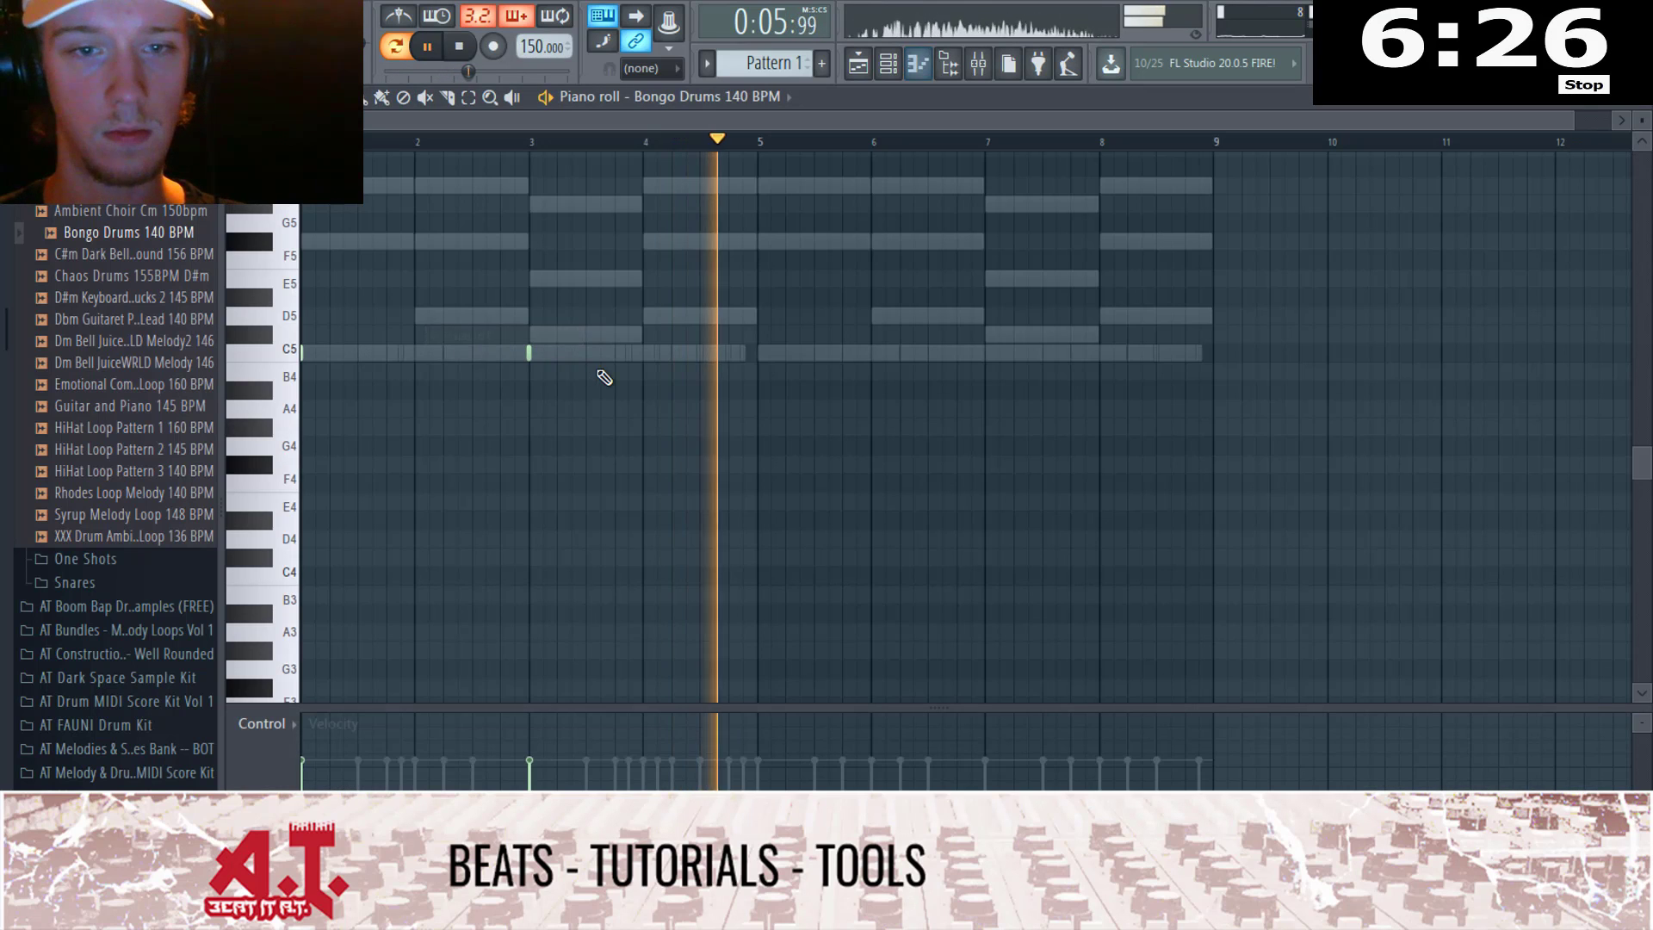
{"action": "key", "text": "ctrl+a"}
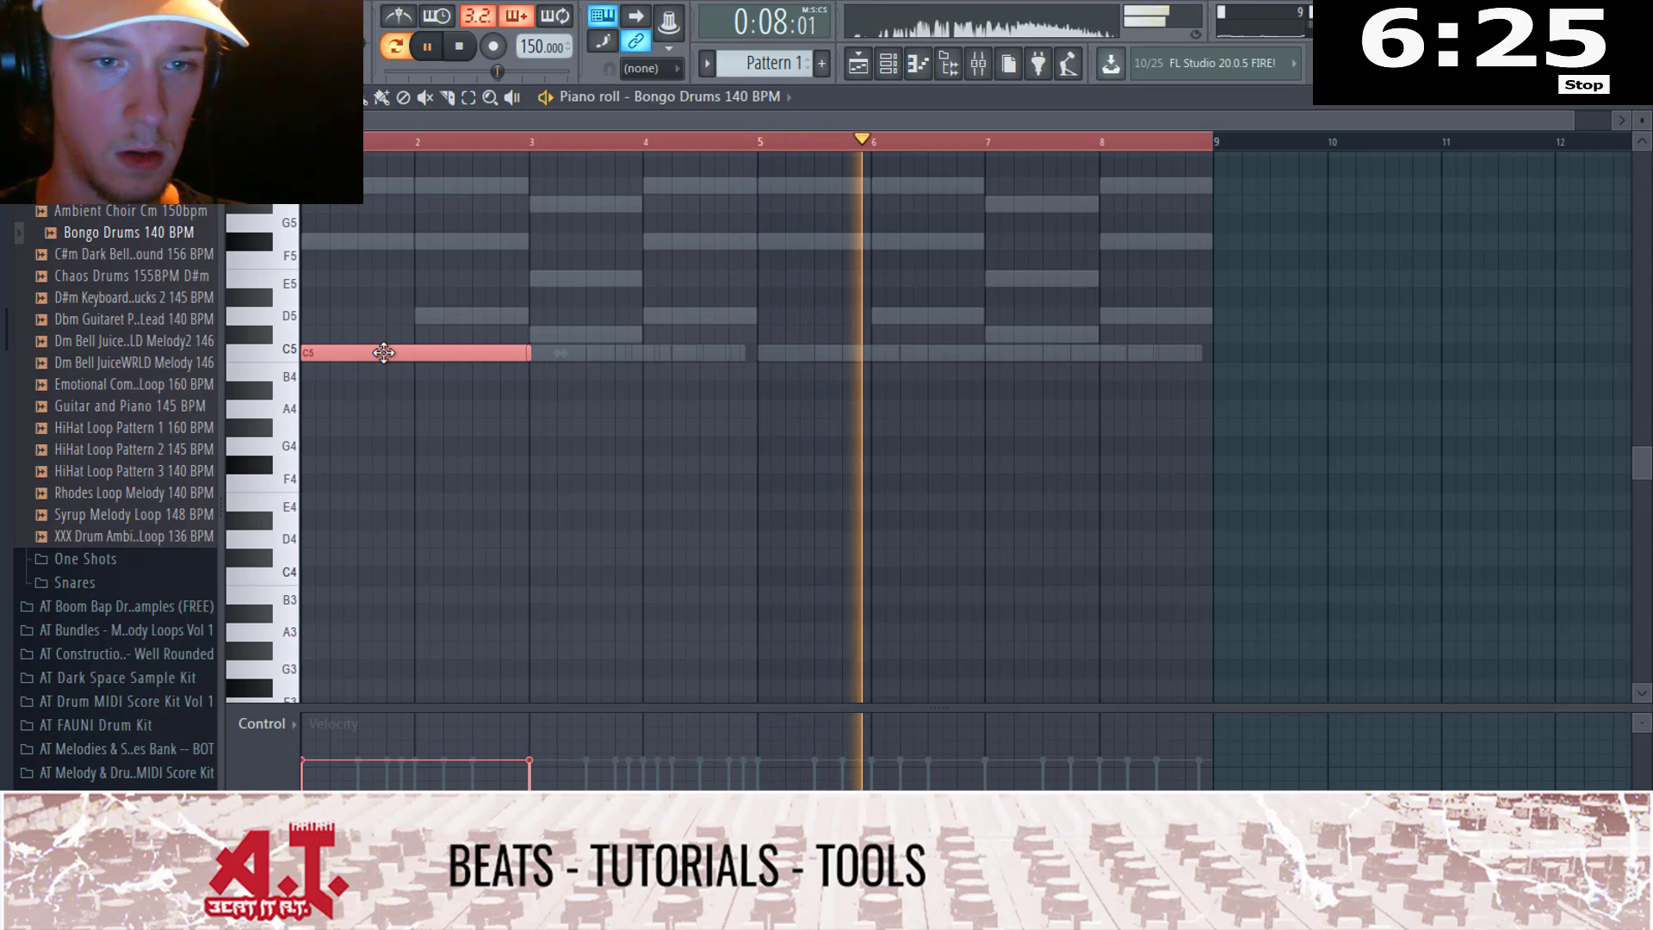
{"action": "left_click_drag", "start_coordinate": [383, 352], "coordinate": [852, 425]}
{"action": "key", "text": "F7"}
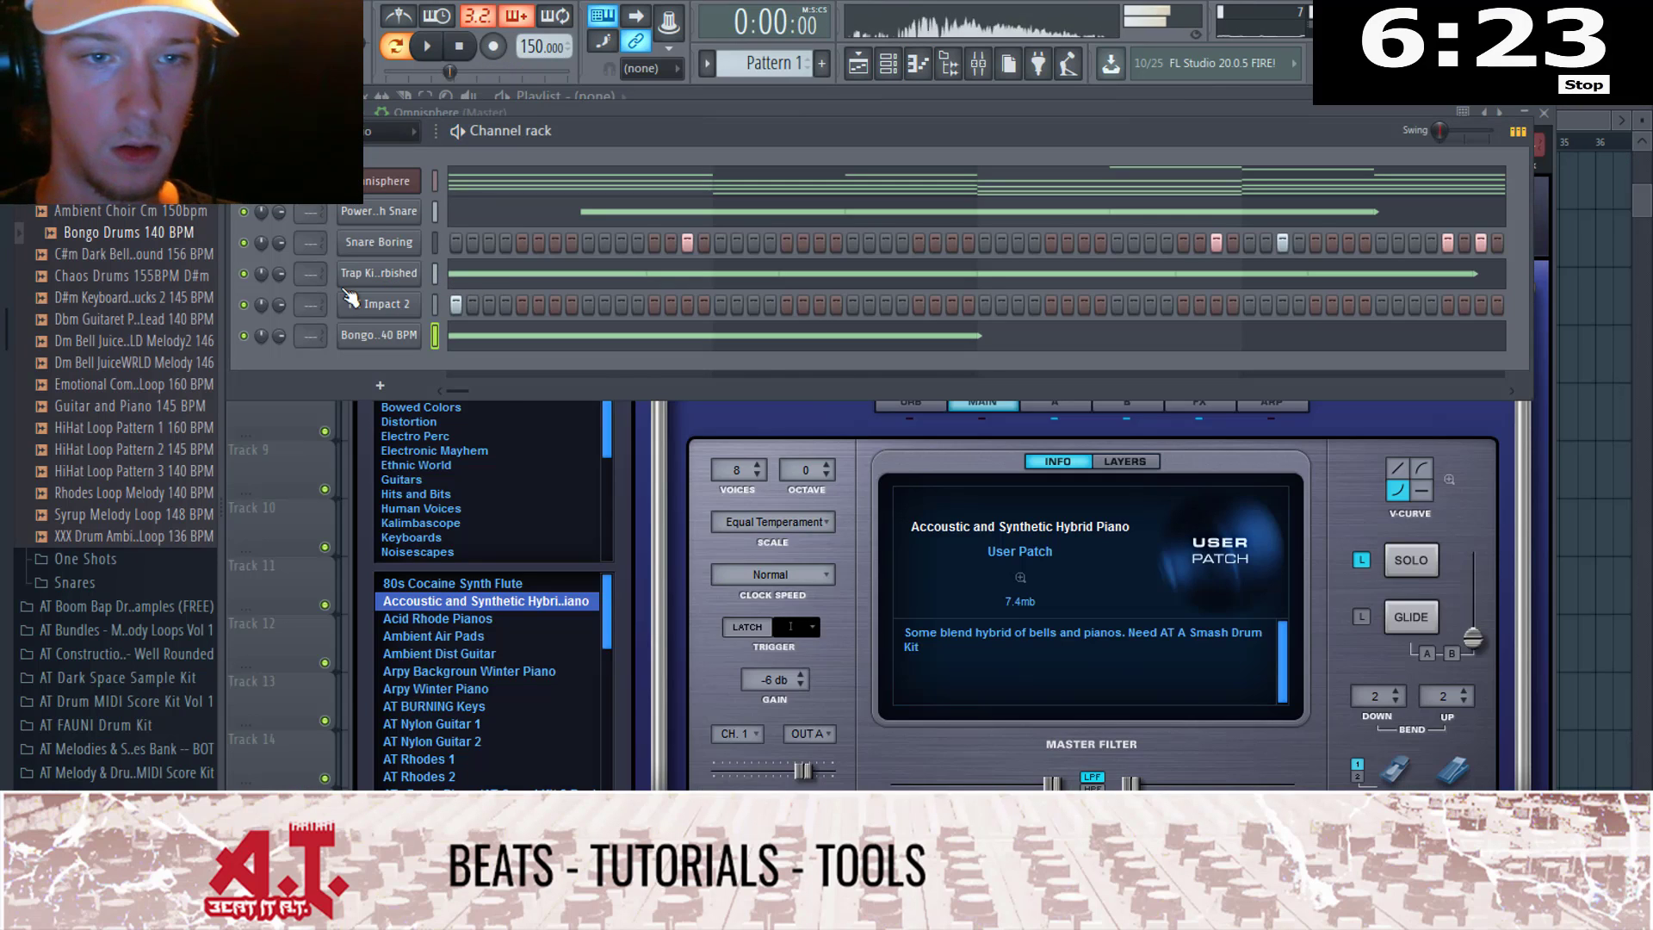
Step: Check FX Impact 2's channel settings while the pattern plays, and stop playback
{"action": "left_click", "coordinate": [355, 303]}
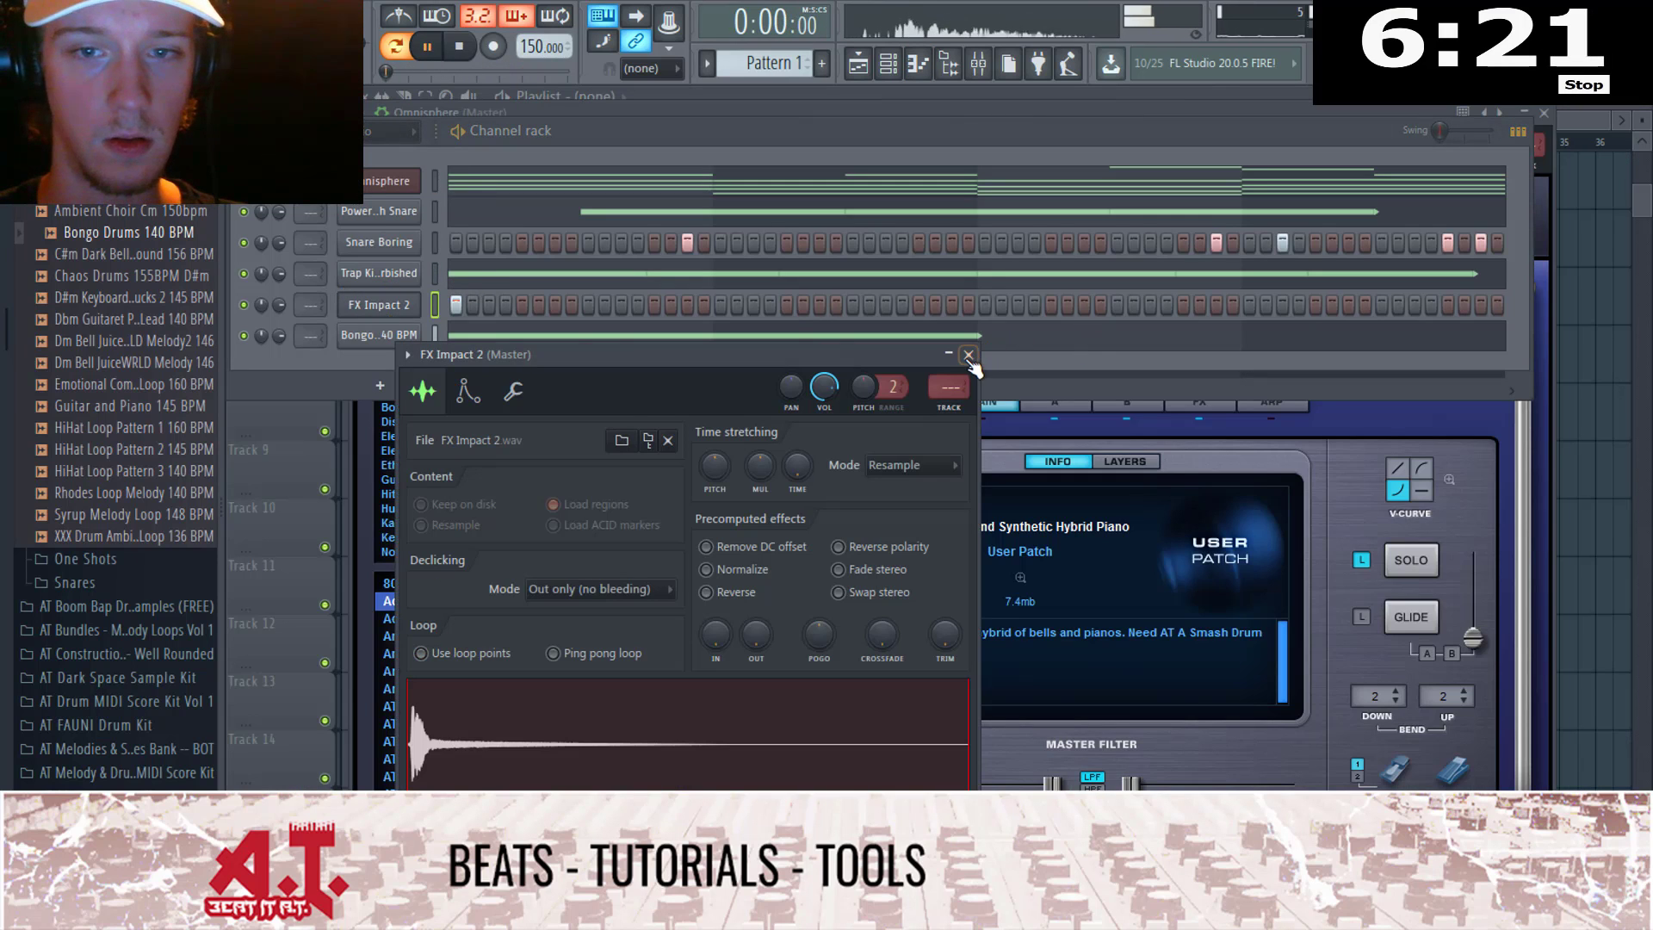
{"action": "left_click", "coordinate": [968, 355]}
{"action": "key", "text": "space"}
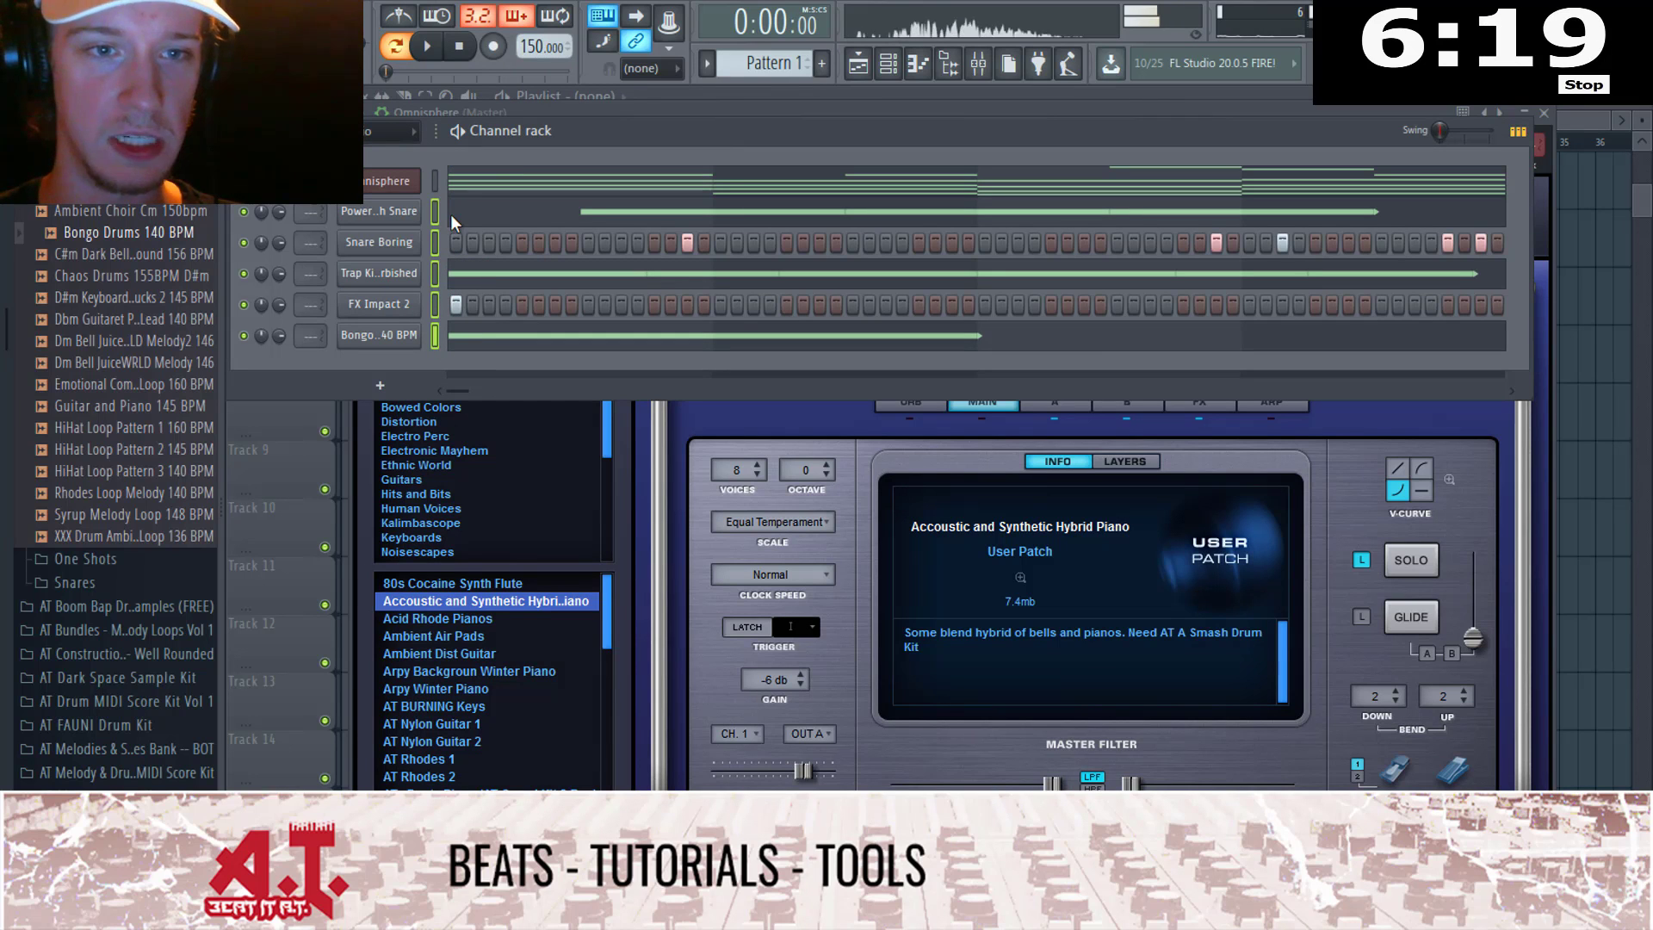
Step: Enlarge the mixer and route all selected channels to consecutive mixer tracks, starting from the Dancing Cloud track
{"action": "left_click", "coordinate": [978, 62]}
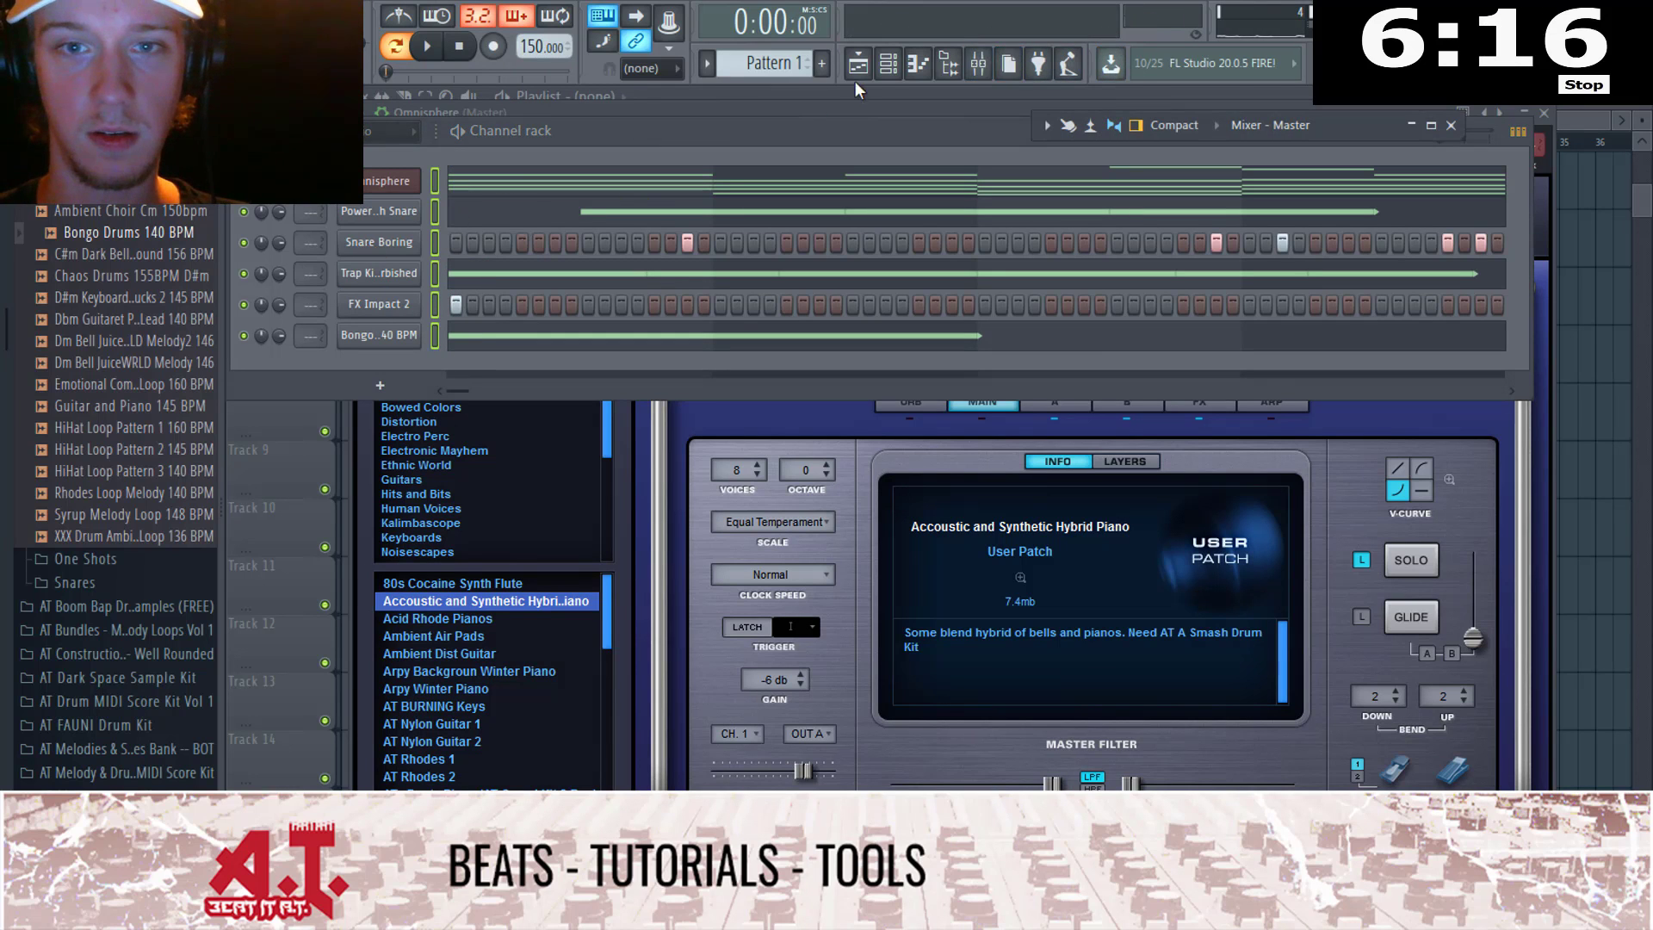
{"action": "double_click", "coordinate": [1366, 122]}
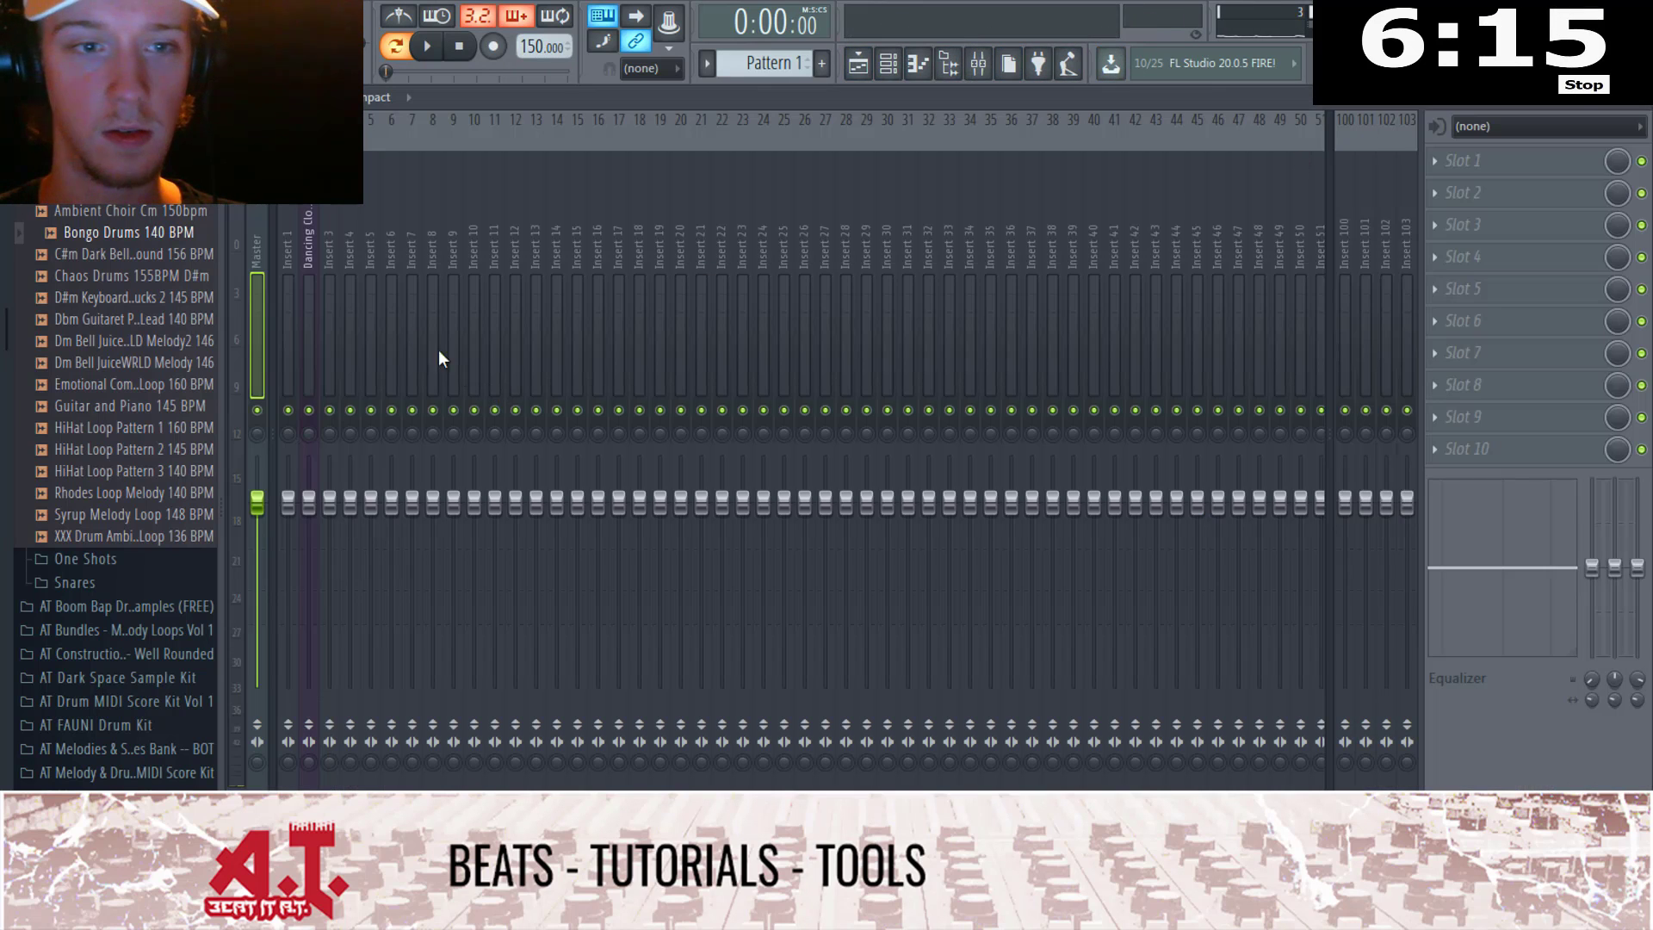
{"action": "right_click", "coordinate": [315, 323]}
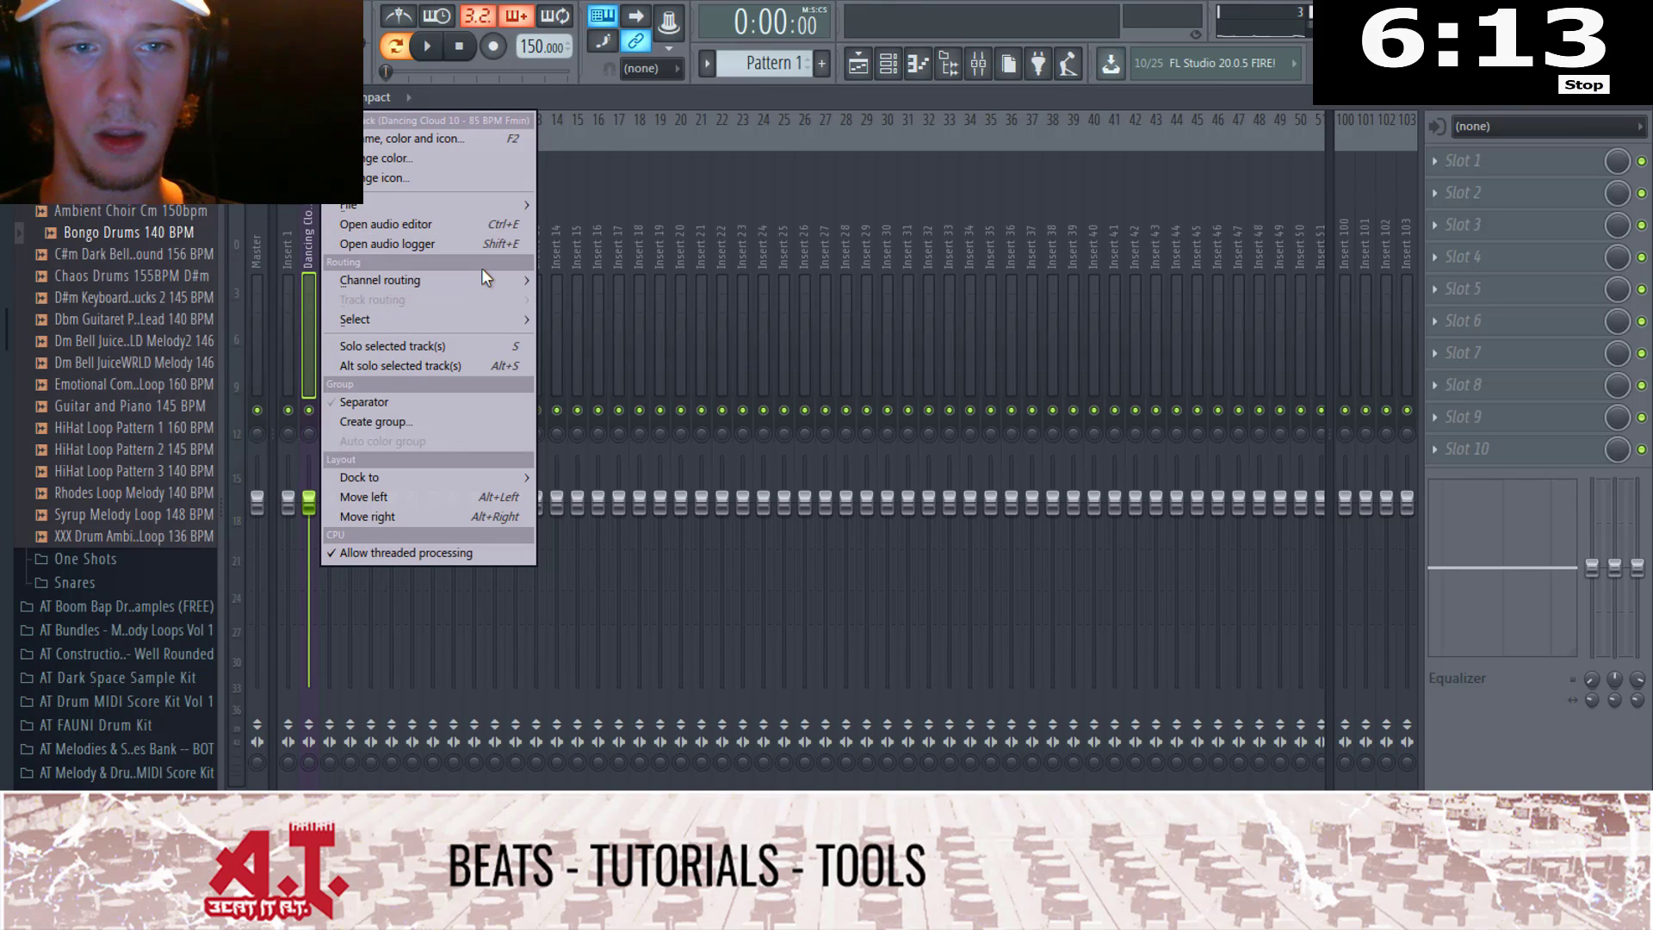
{"action": "mouse_move", "coordinate": [488, 277]}
{"action": "left_click", "coordinate": [740, 300]}
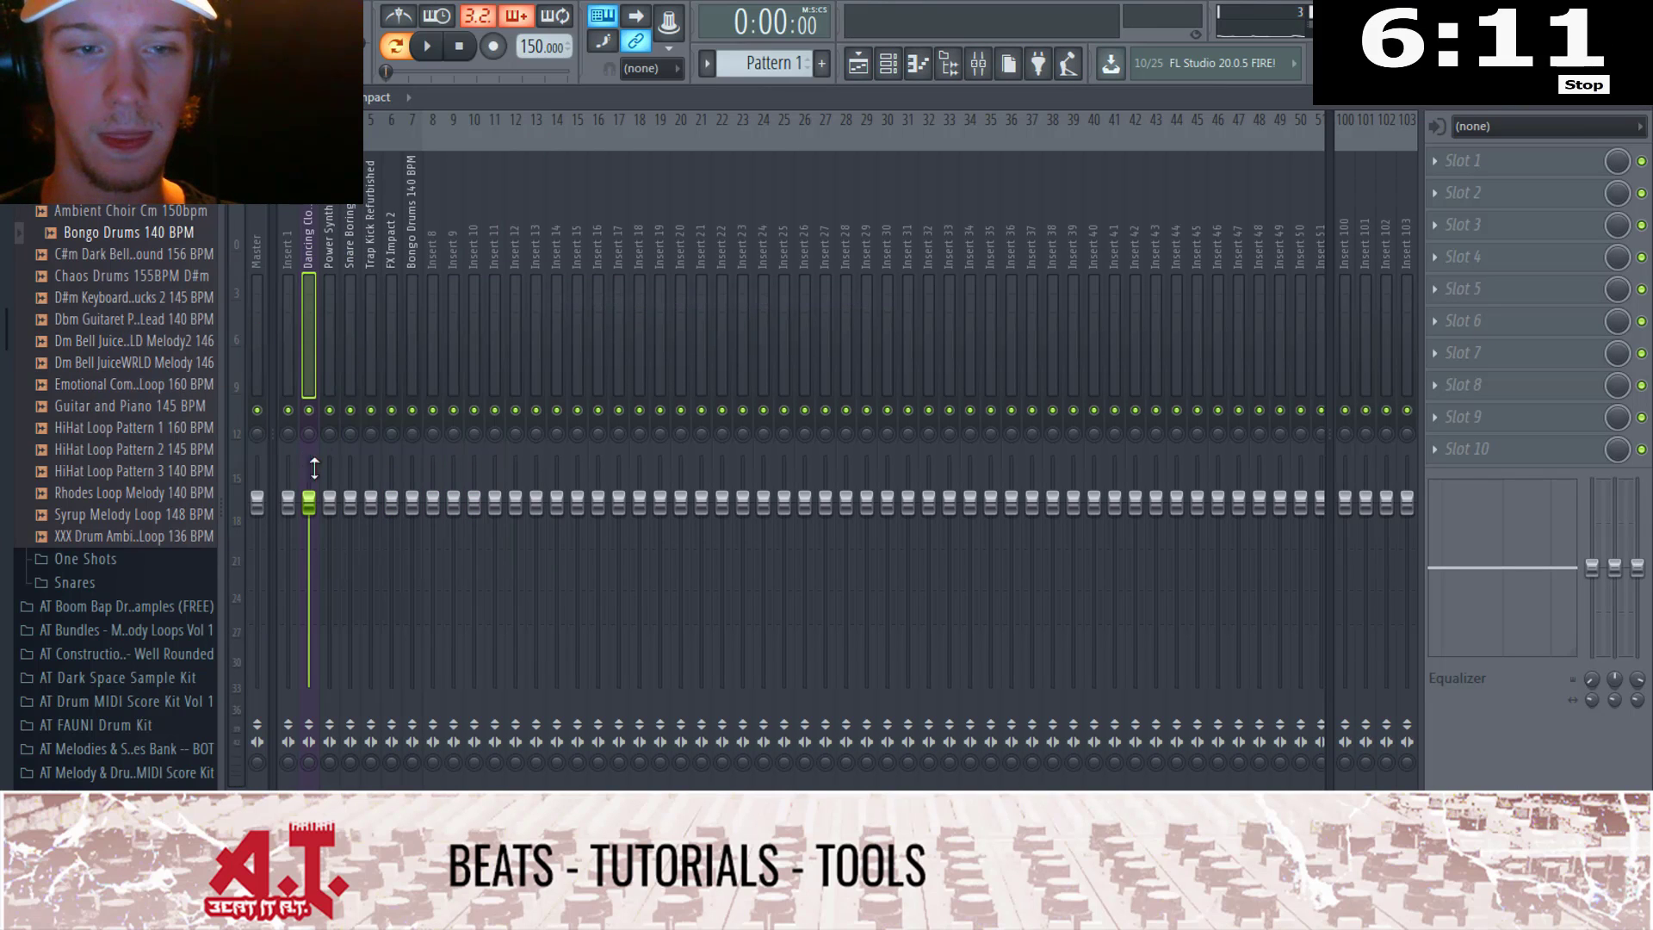
Step: Play the pattern and lower the volume of the Bongo Drums mixer track
{"action": "key", "text": "space"}
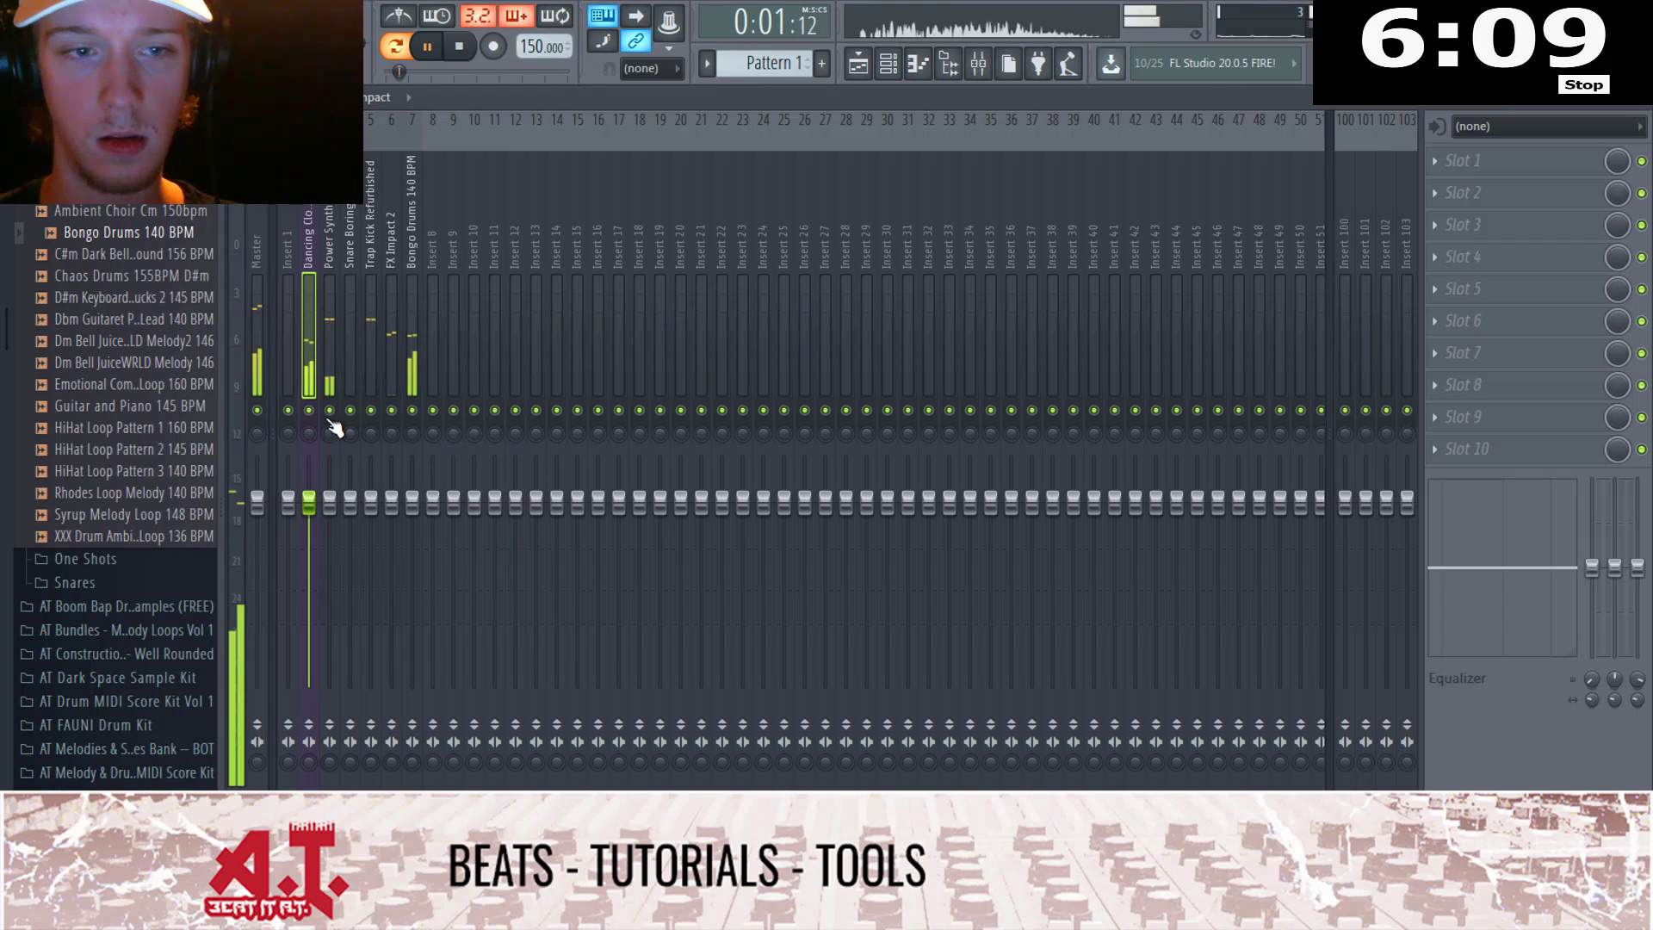
{"action": "left_click", "coordinate": [403, 380]}
{"action": "left_click_drag", "start_coordinate": [411, 501], "coordinate": [411, 572]}
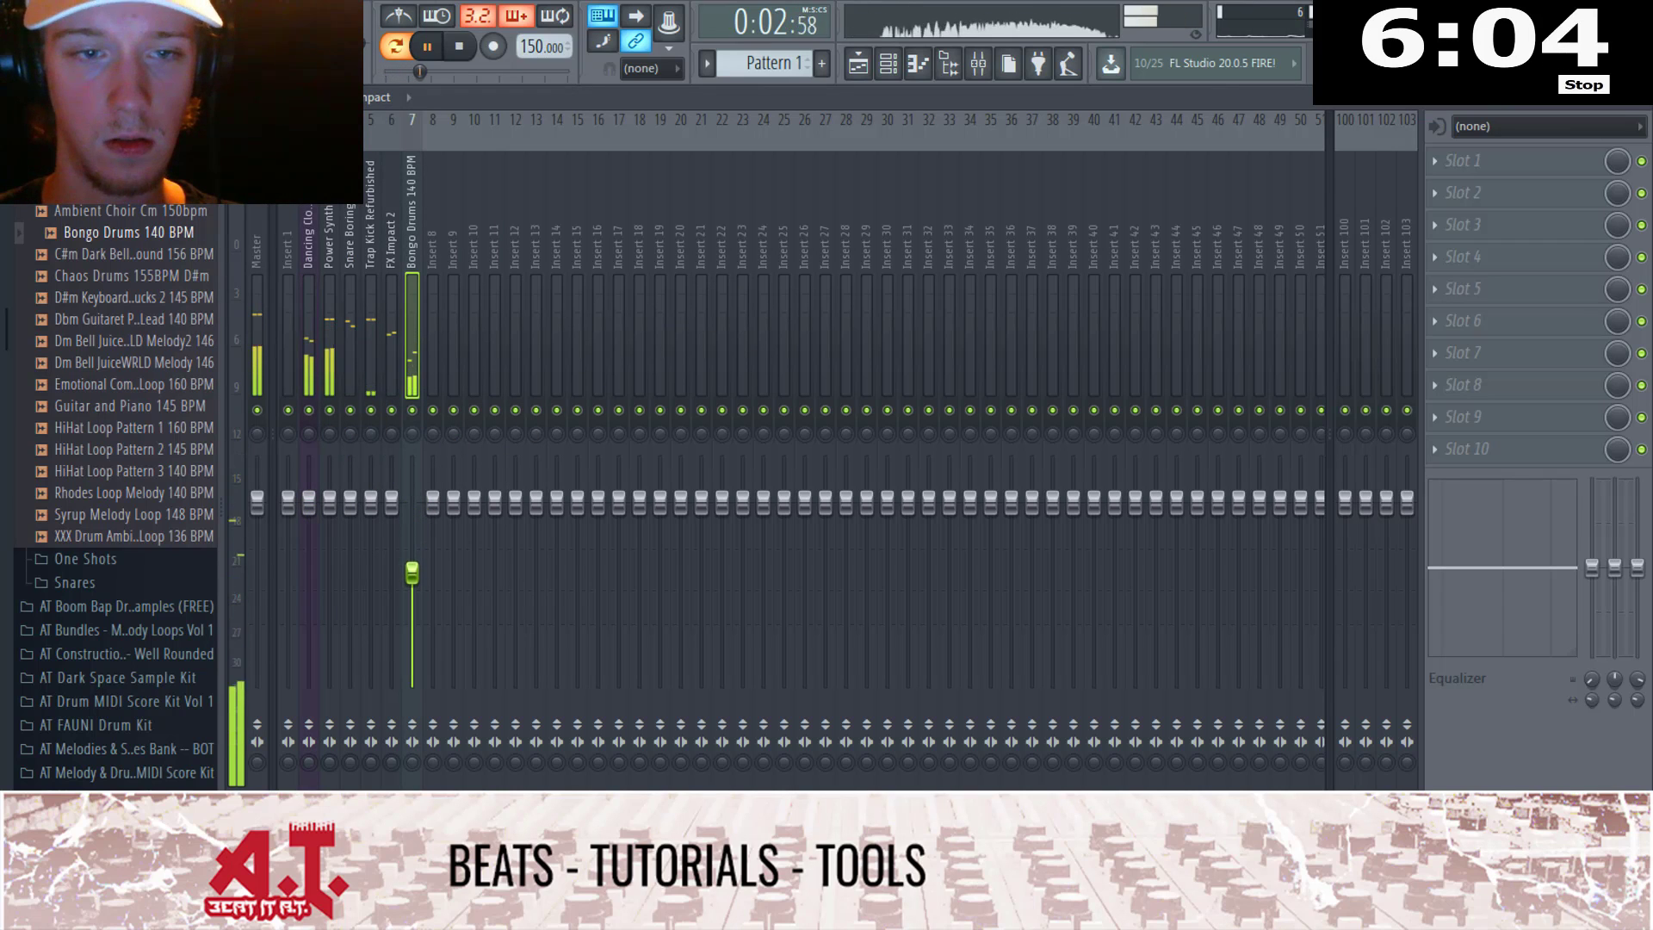
Step: Load Gross Beat into slot 1 of the Bongo Drums mixer track and stop playback
{"action": "left_click", "coordinate": [1498, 163]}
{"action": "key", "text": "g"}
{"action": "key", "text": "g"}
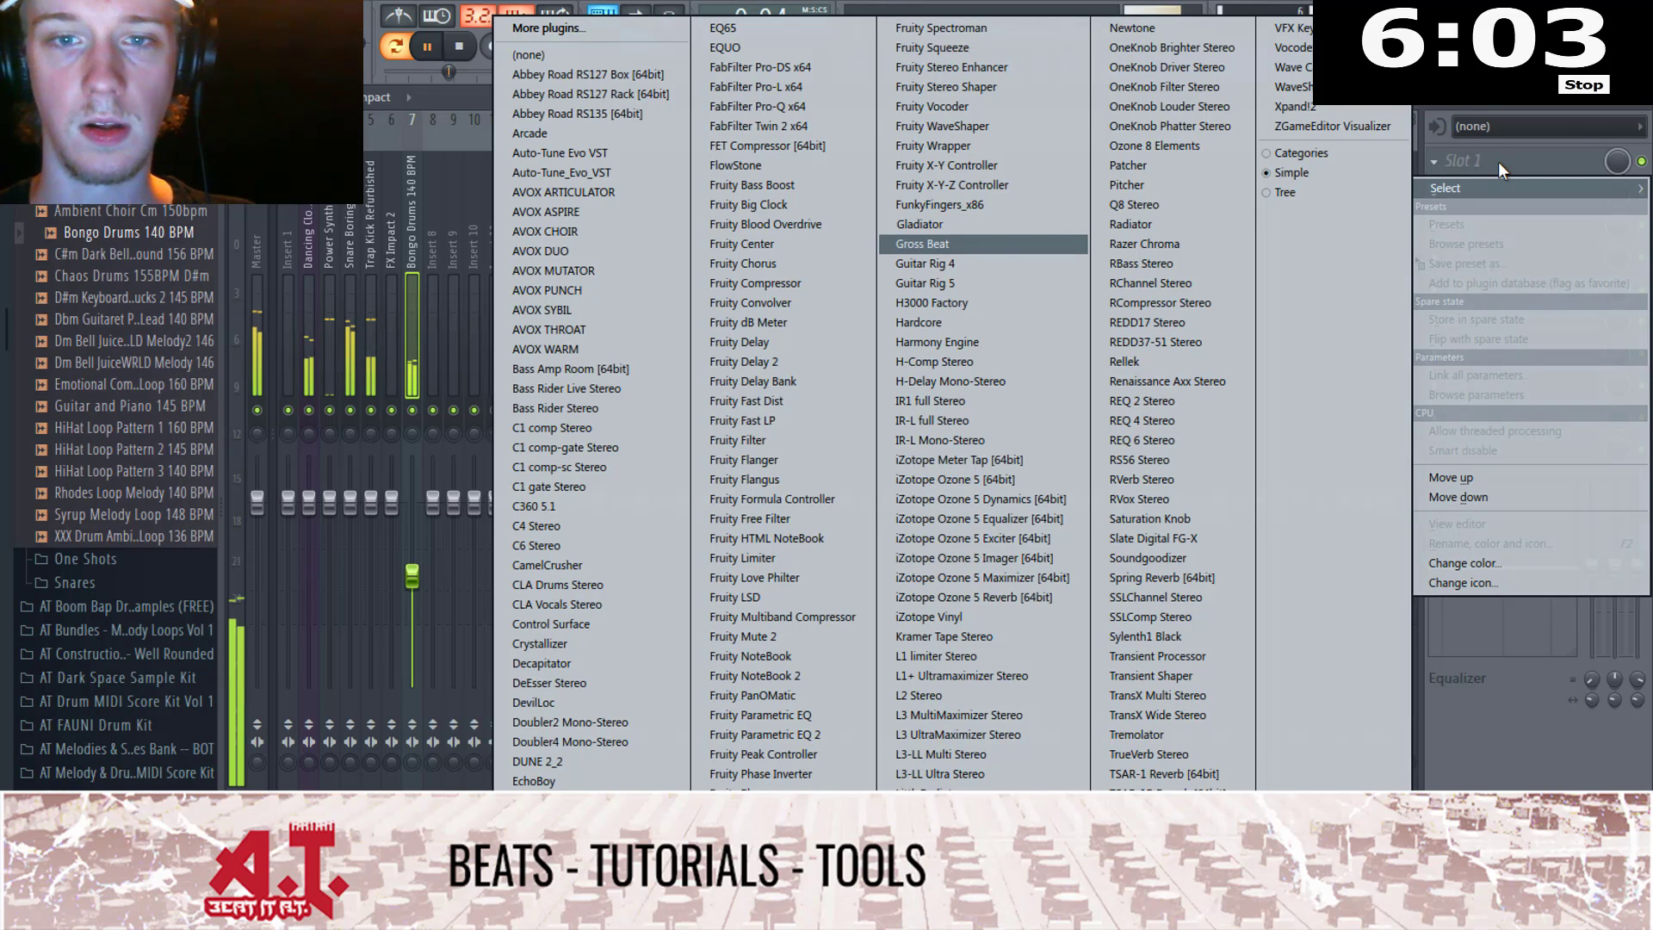
{"action": "key", "text": "Return"}
{"action": "key", "text": "space"}
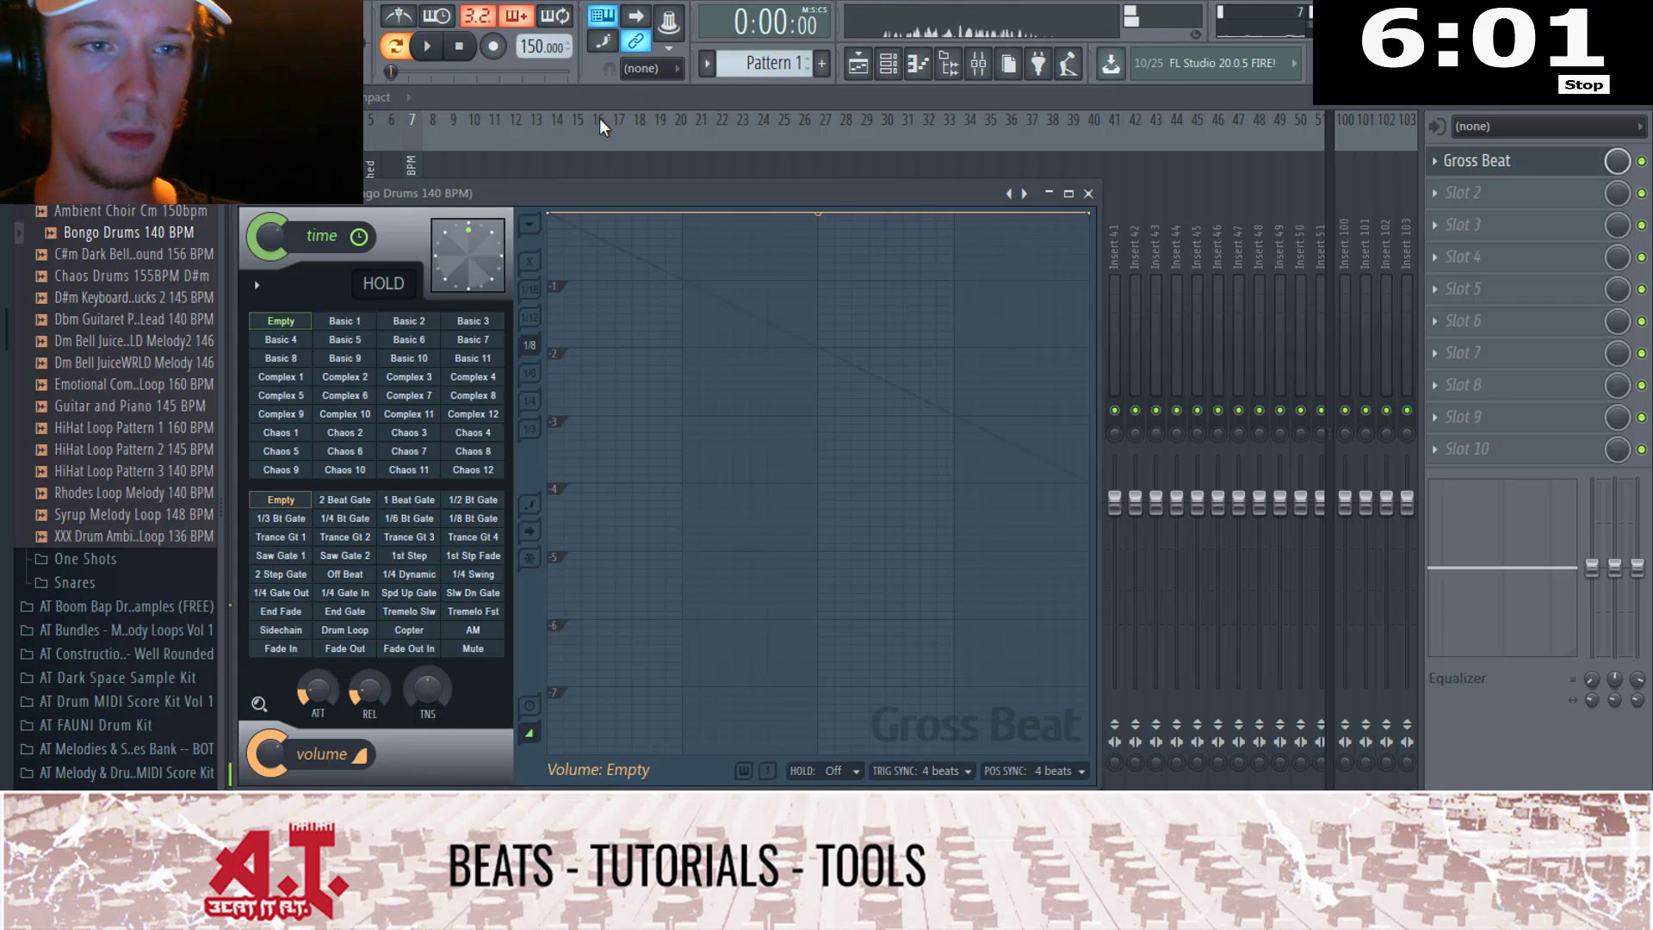
Step: Apply the Beat It AT Gross Beat preset, then play the pattern and fine-tune the Bongo Drums track's volume
{"action": "left_click", "coordinate": [245, 194]}
{"action": "mouse_move", "coordinate": [284, 254]}
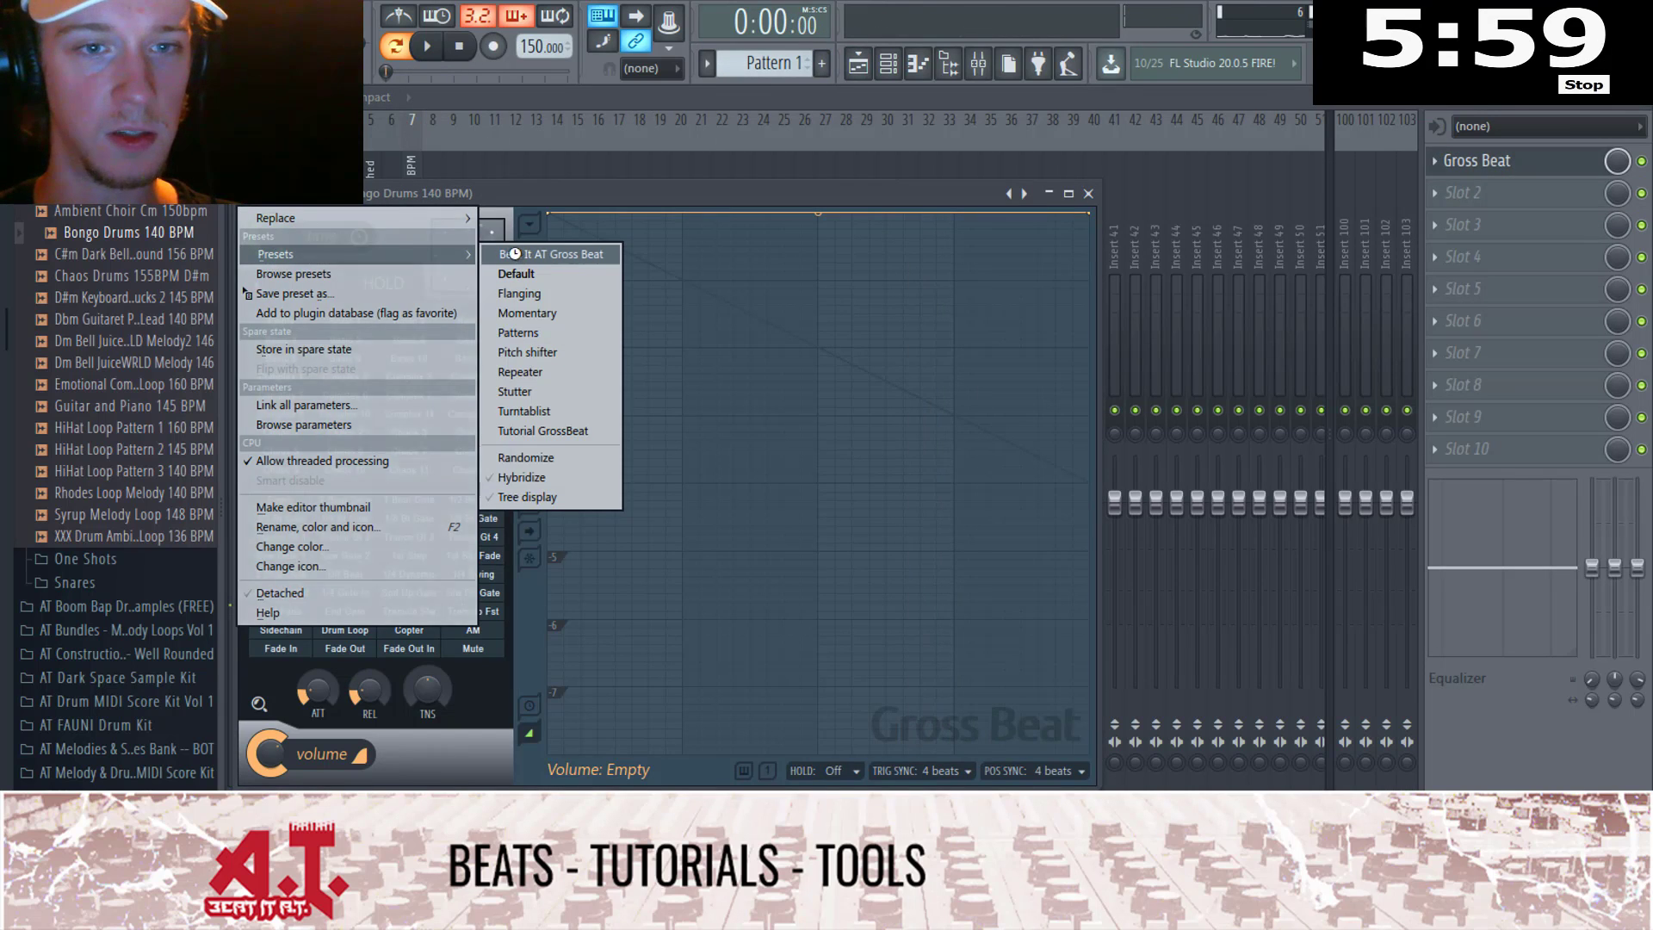
{"action": "left_click", "coordinate": [510, 324]}
{"action": "left_click", "coordinate": [1088, 193]}
{"action": "key", "text": "space"}
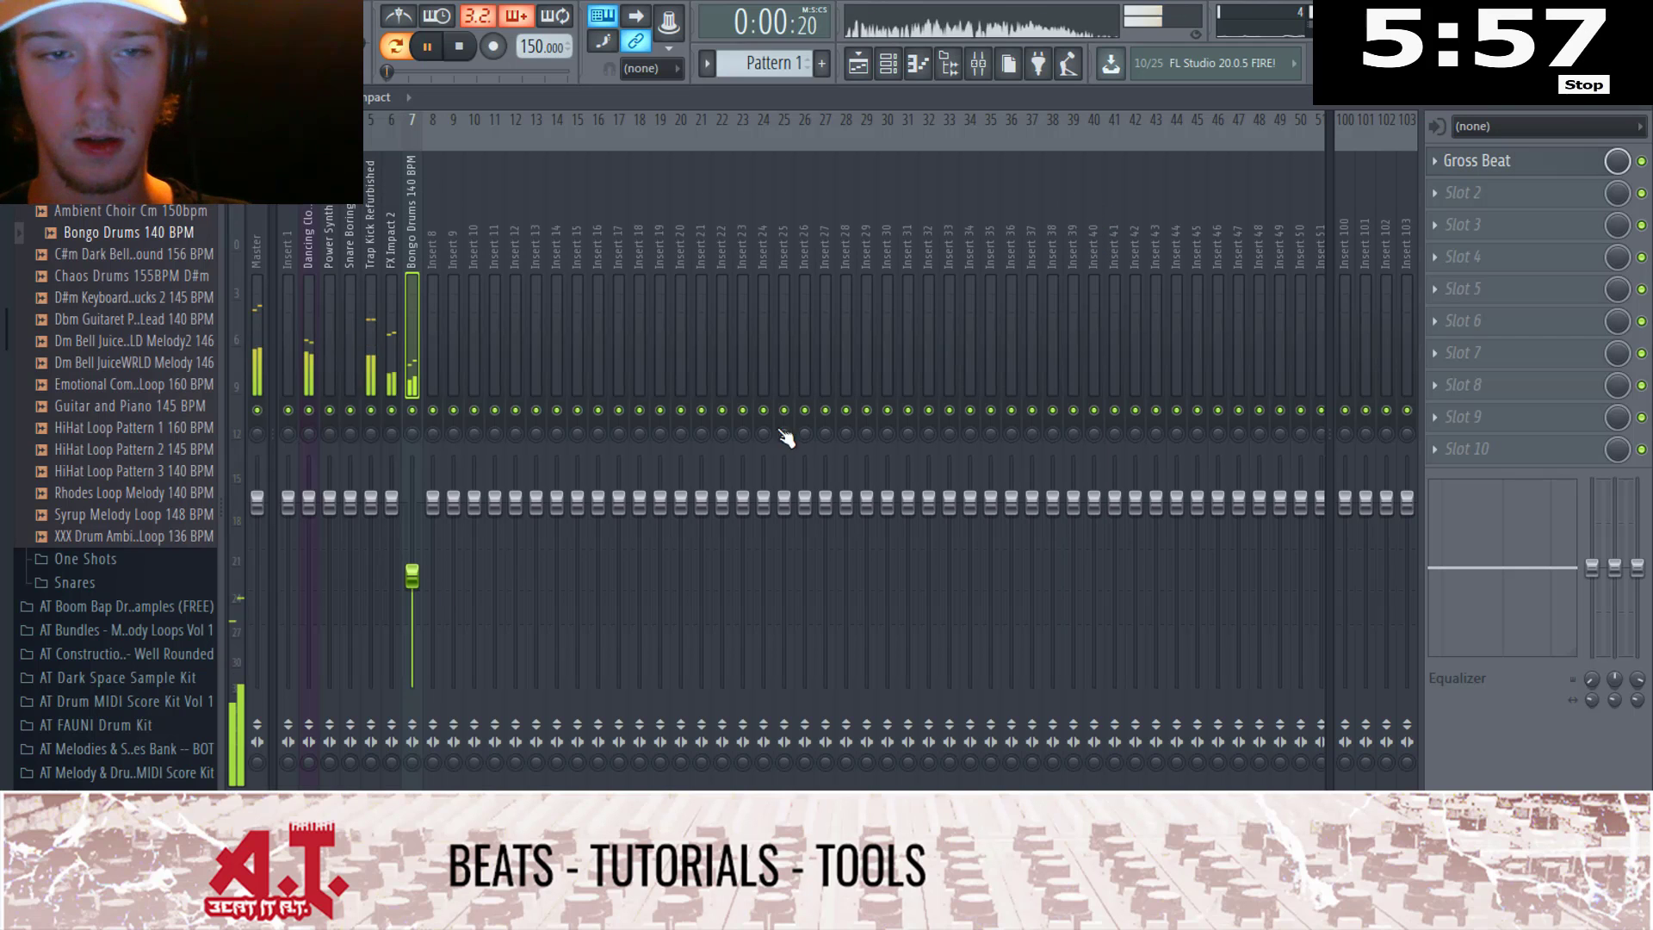
{"action": "left_click_drag", "start_coordinate": [415, 586], "coordinate": [415, 590]}
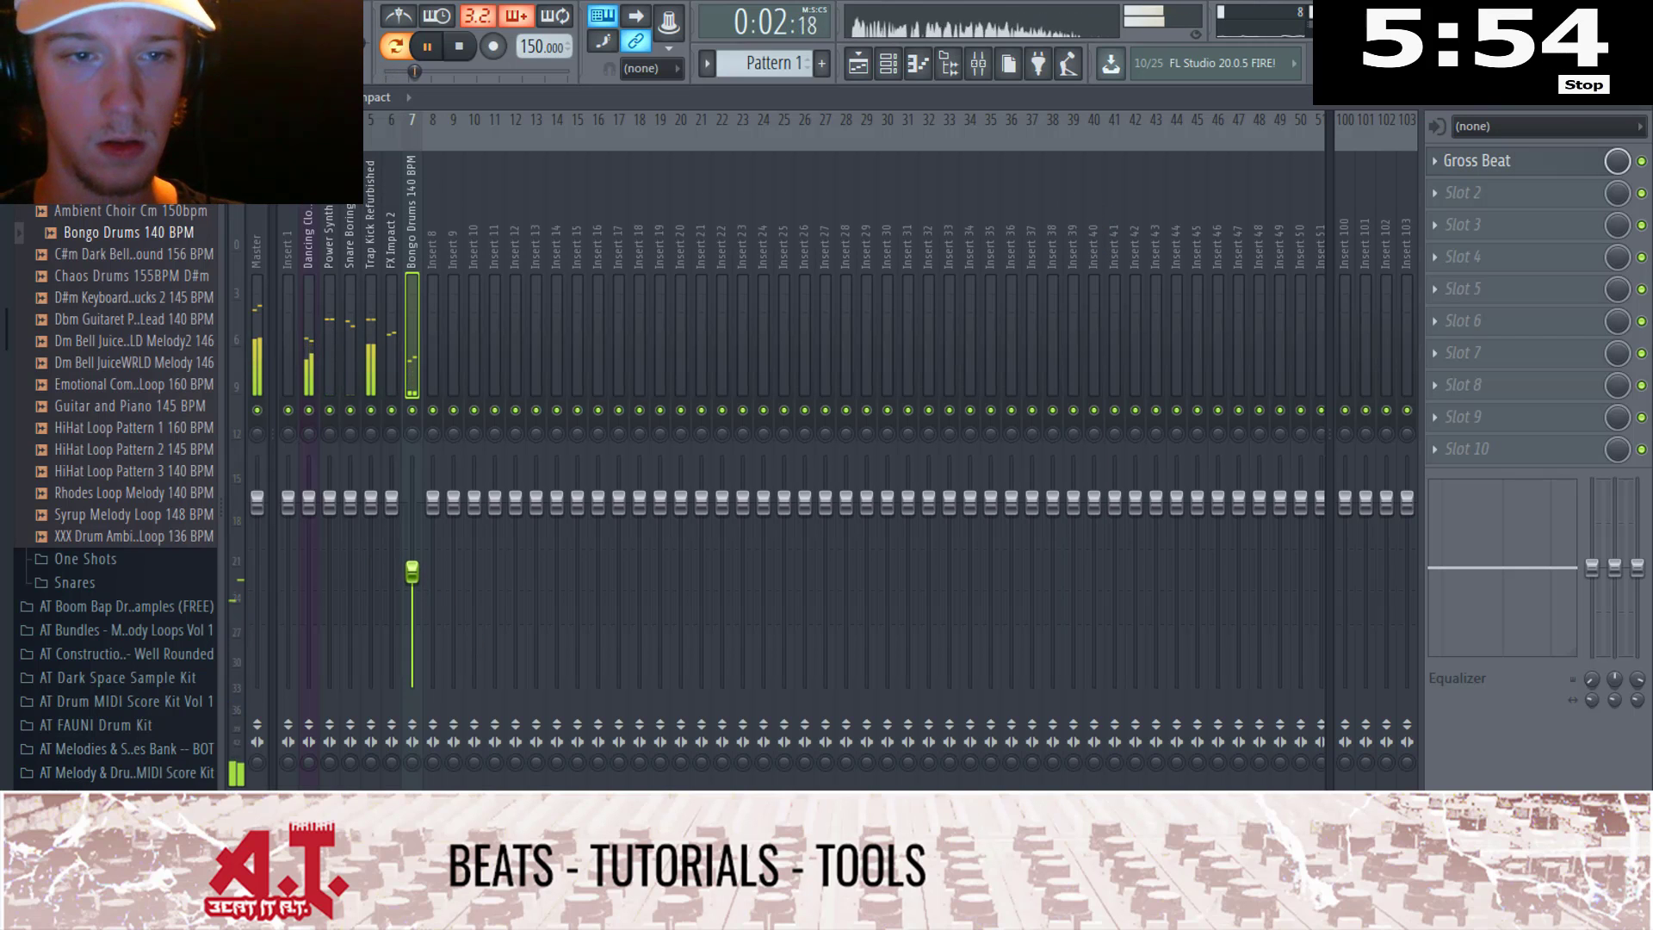
Step: Add Fruity Parametric EQ 2 to slot 2 of the Bongo Drums mixer track
{"action": "left_click", "coordinate": [1466, 246]}
{"action": "left_click", "coordinate": [855, 749]}
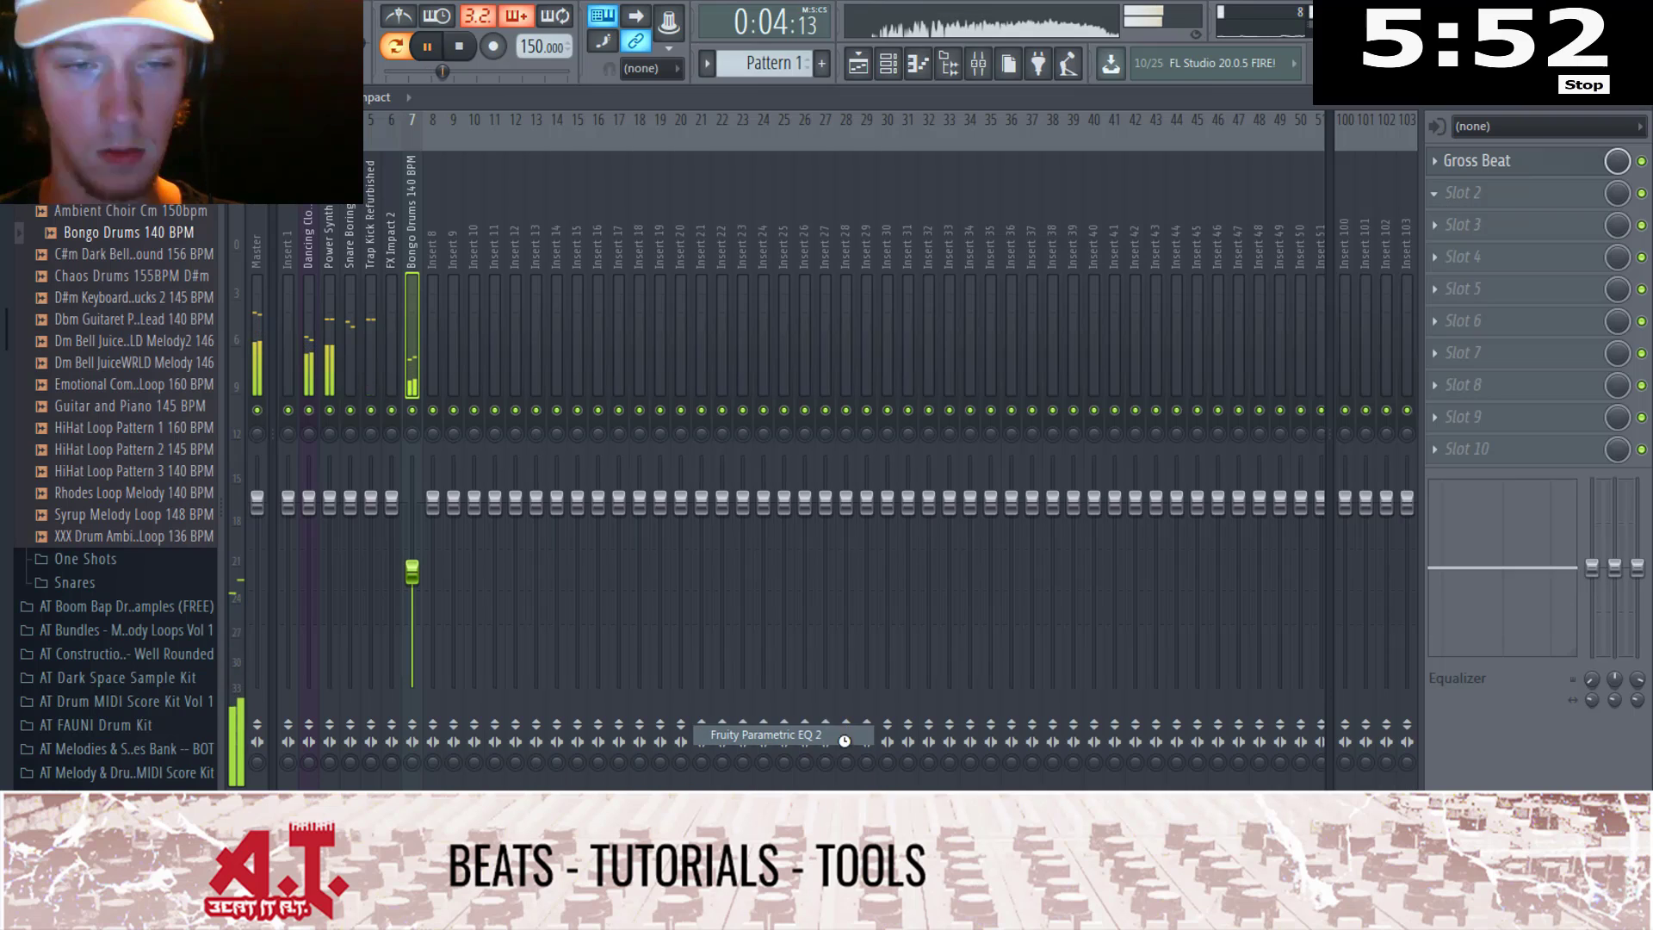
Step: Apply the Mid Pass Filter preset to the Bongo Drums track's Fruity Parametric EQ 2 and adjust its middle band
{"action": "left_click", "coordinate": [273, 220]}
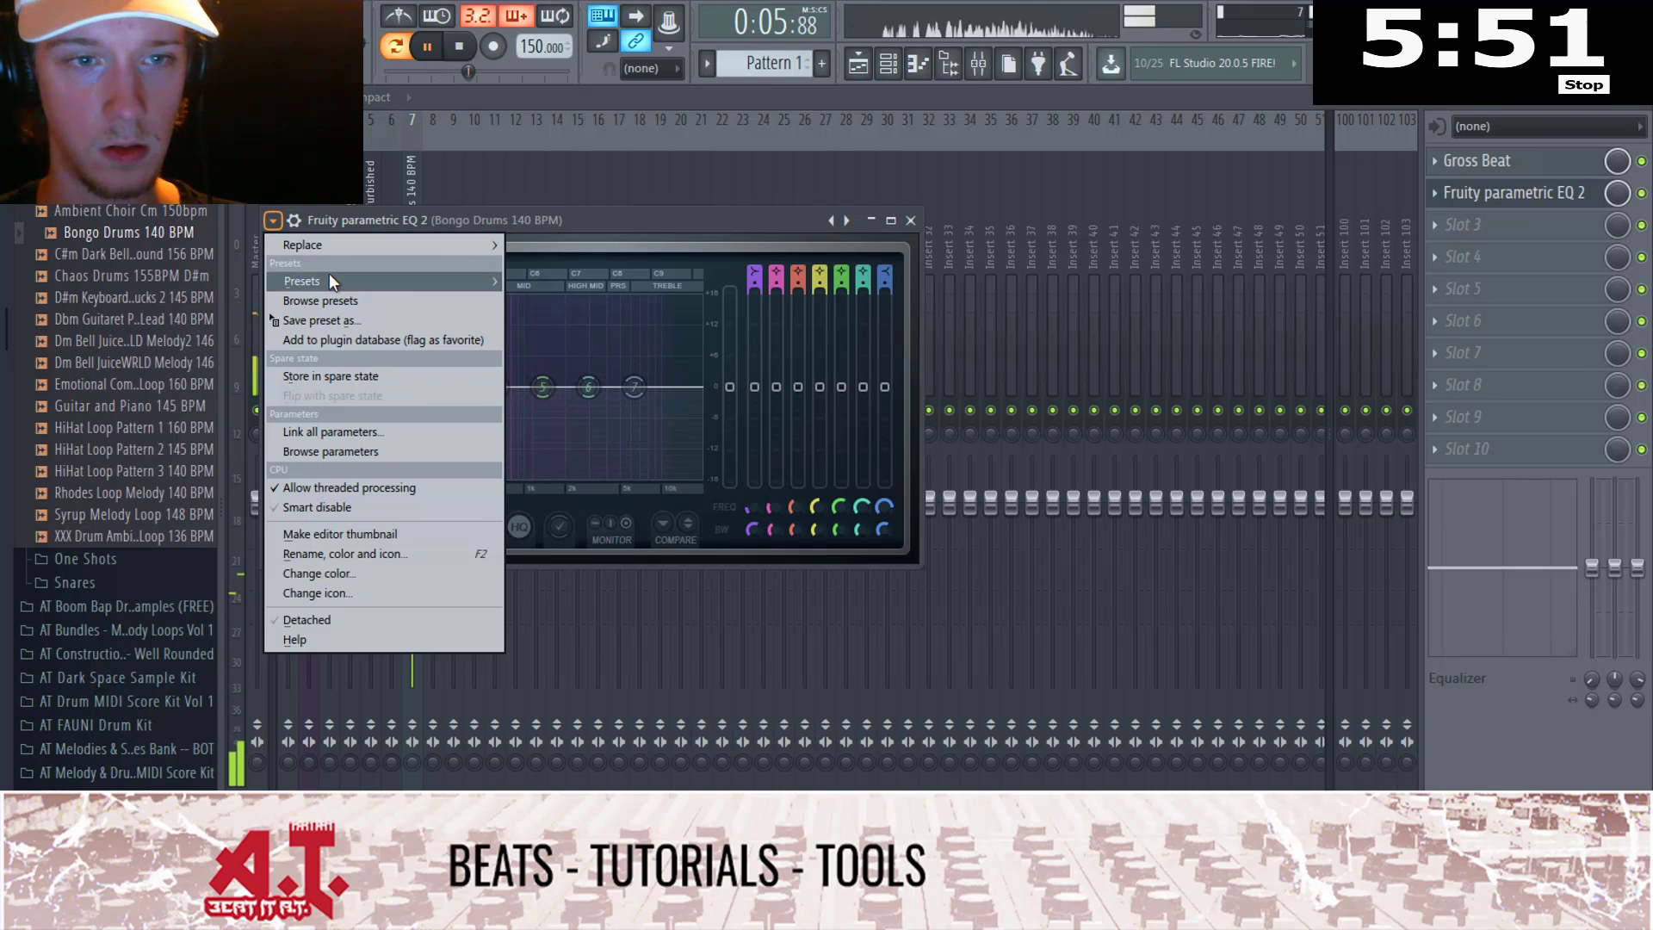
{"action": "mouse_move", "coordinate": [329, 279]}
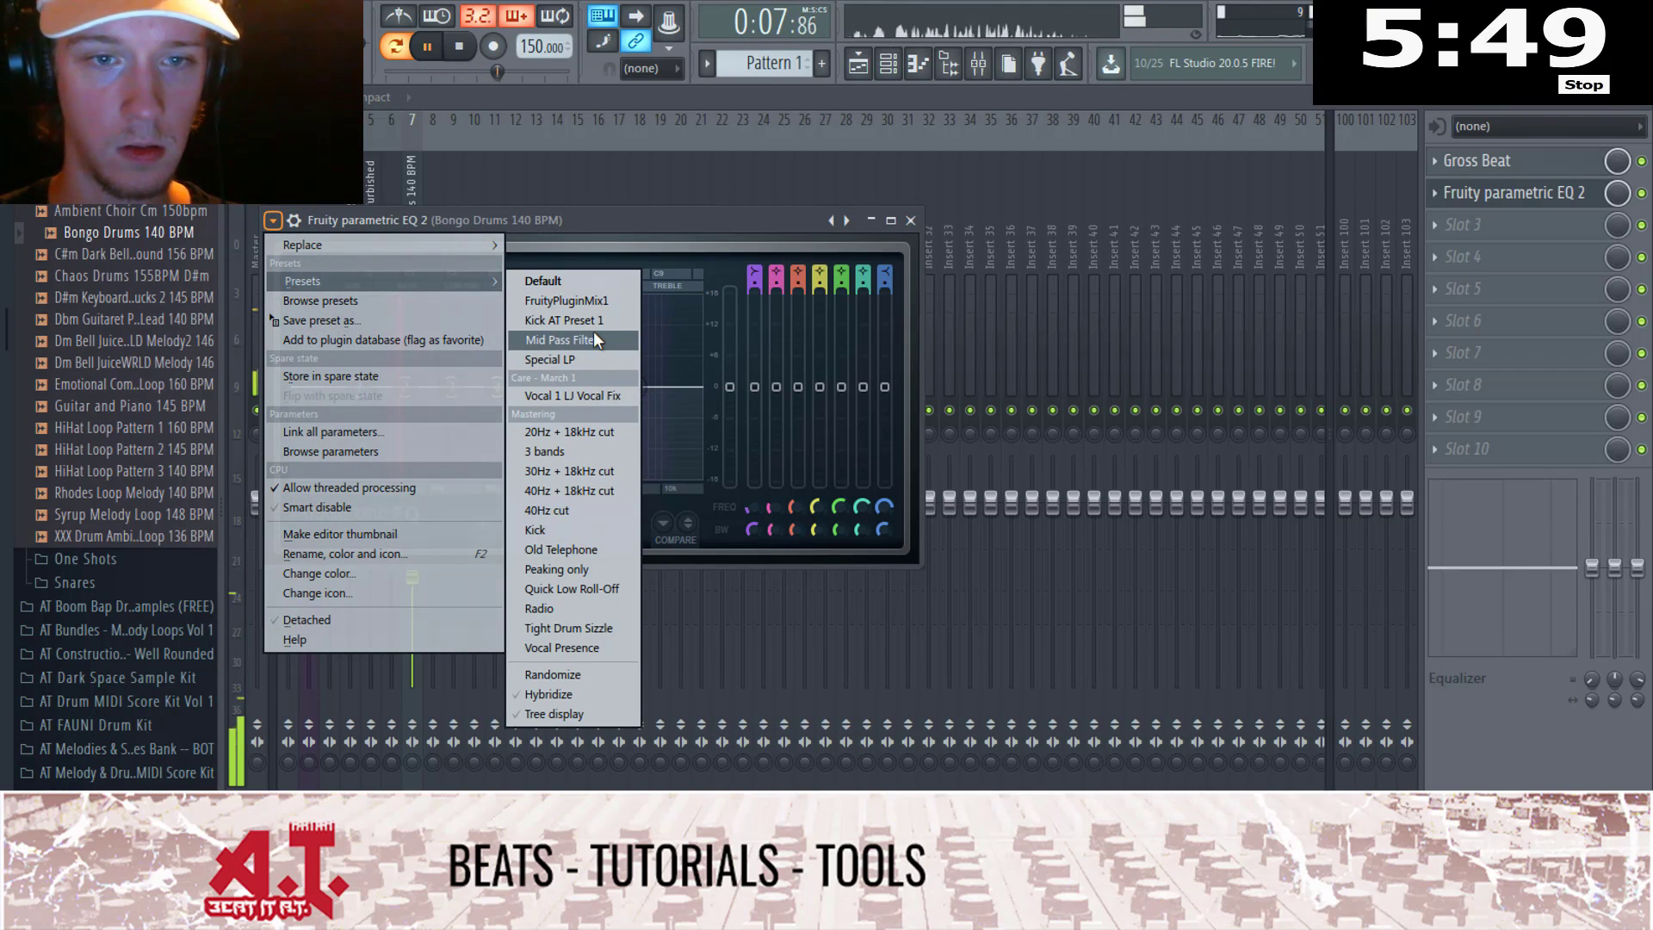
{"action": "left_click", "coordinate": [579, 339]}
{"action": "left_click_drag", "start_coordinate": [552, 387], "coordinate": [499, 388]}
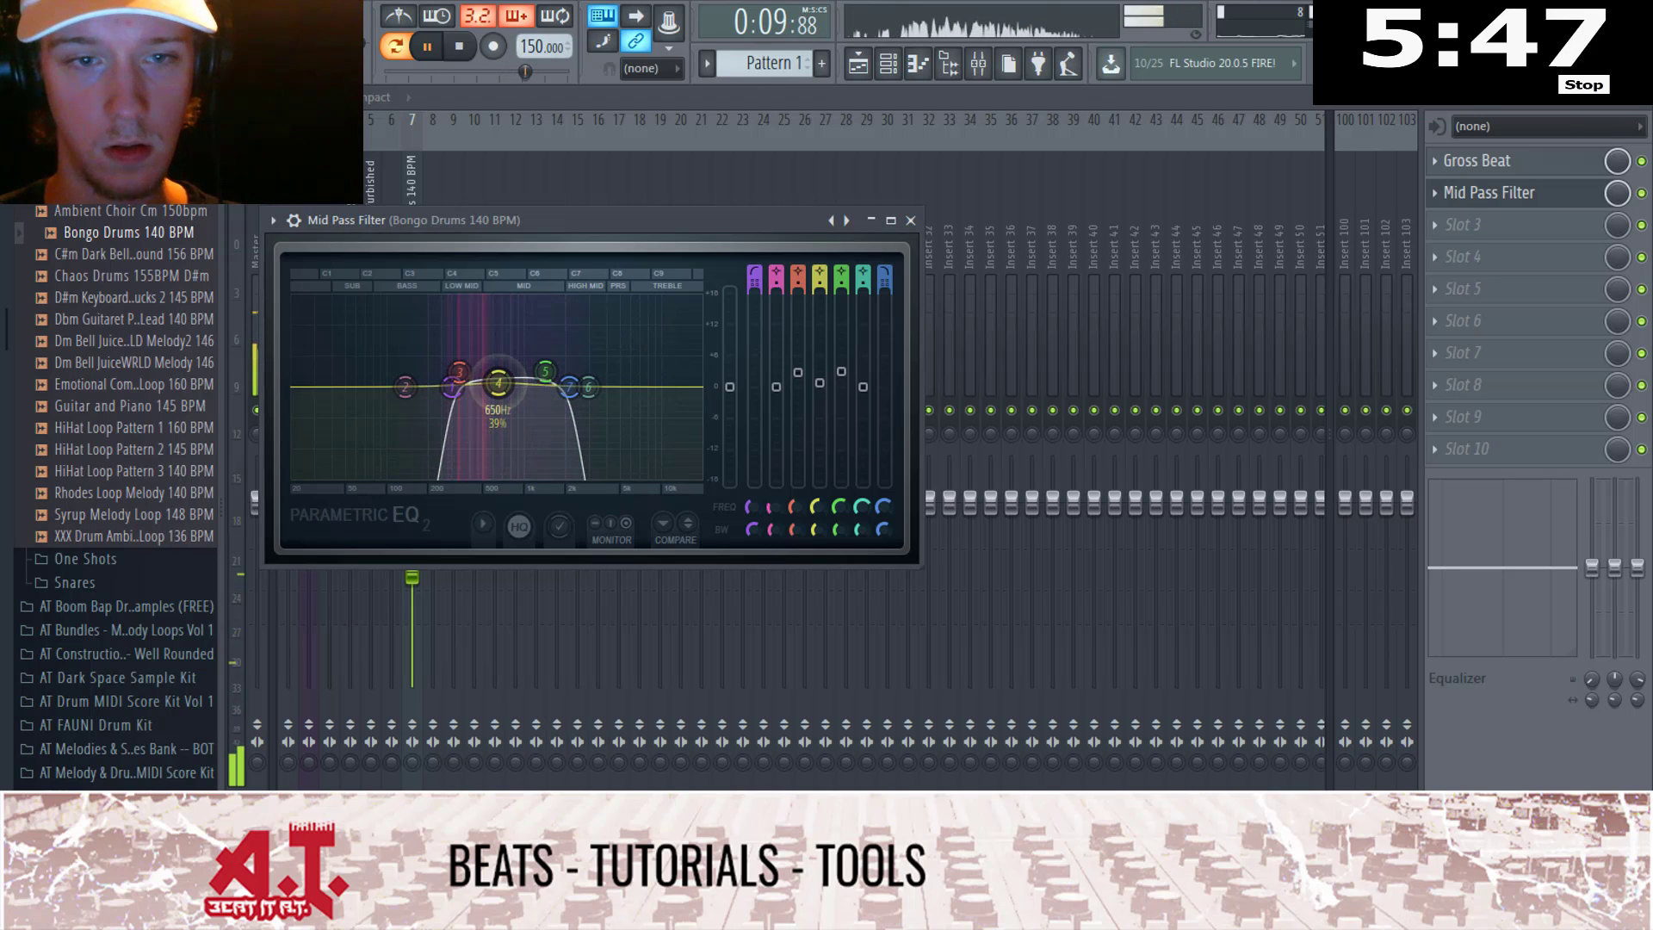
Step: Move the Bongo Drums track's Mid Pass Filter EQ down to slot 3 and add Fruity Reeverb 2 in slot 2
{"action": "left_click", "coordinate": [1434, 193]}
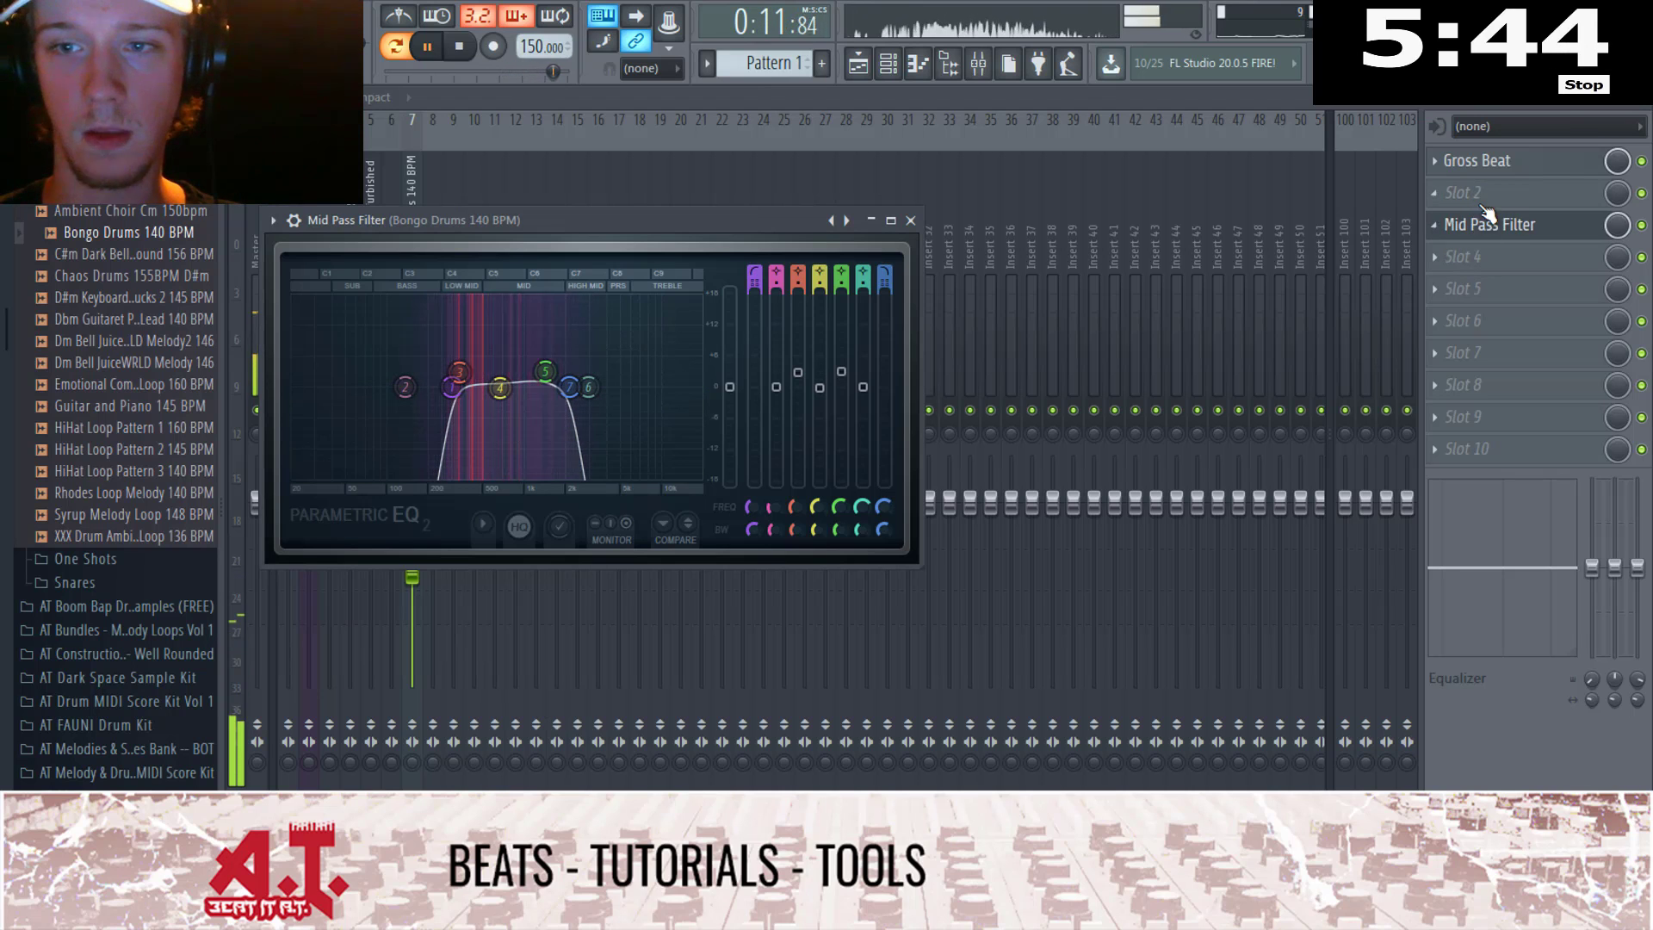
{"action": "mouse_move", "coordinate": [1446, 220]}
{"action": "left_click", "coordinate": [775, 773]}
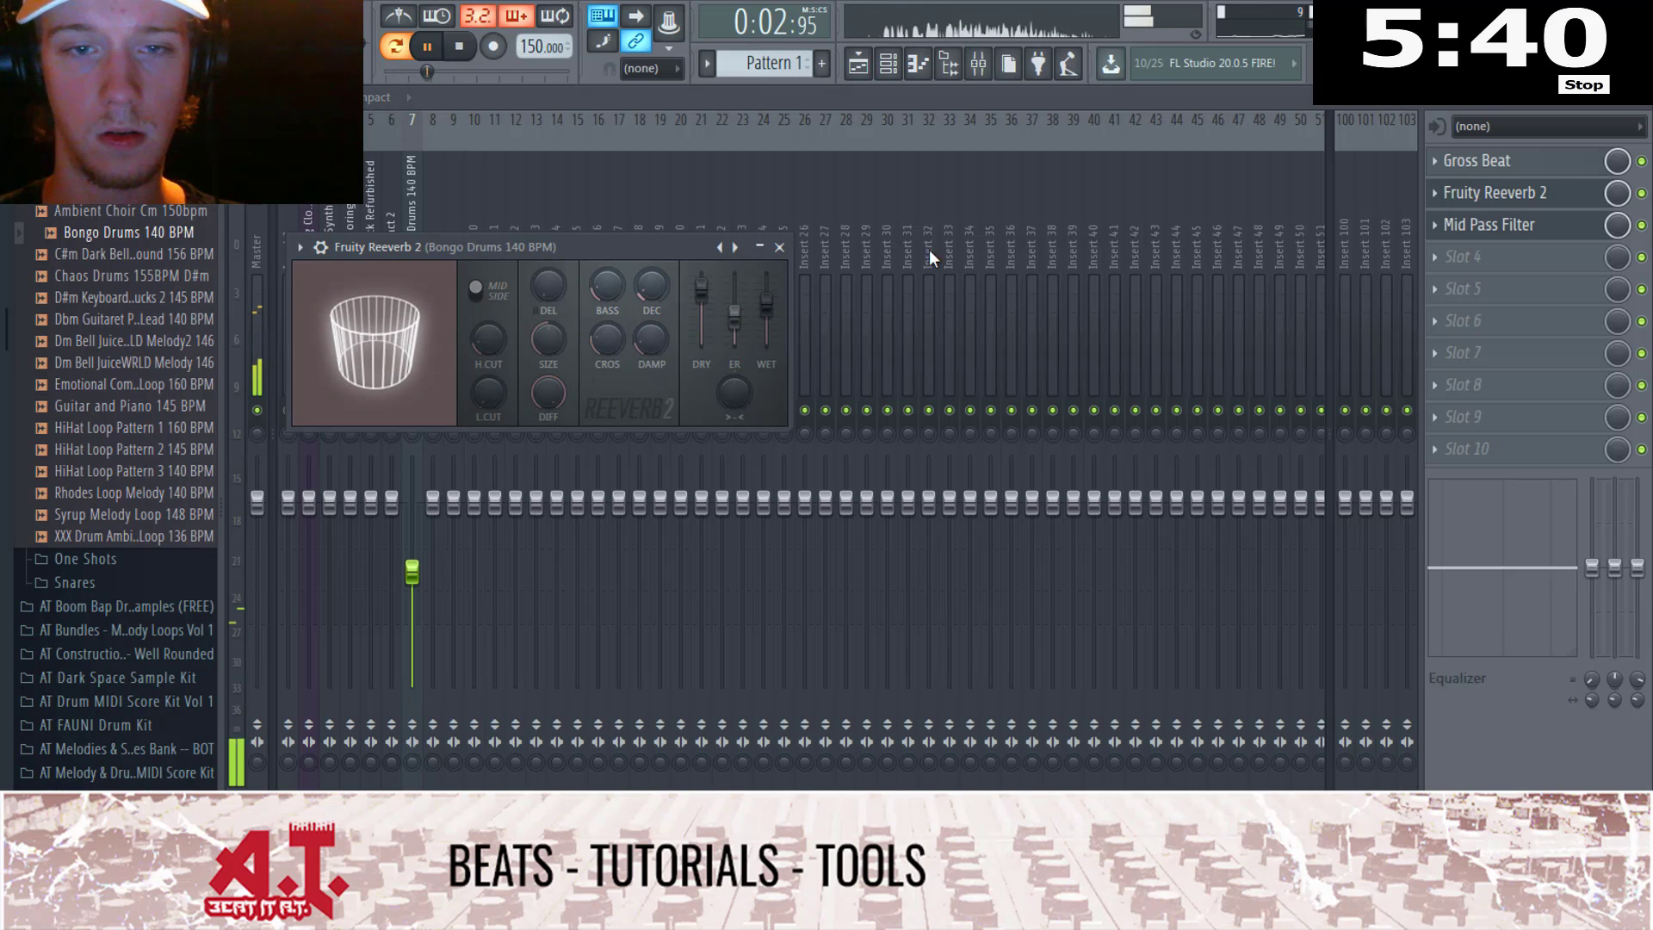
{"action": "left_click", "coordinate": [779, 247]}
{"action": "left_click", "coordinate": [904, 221]}
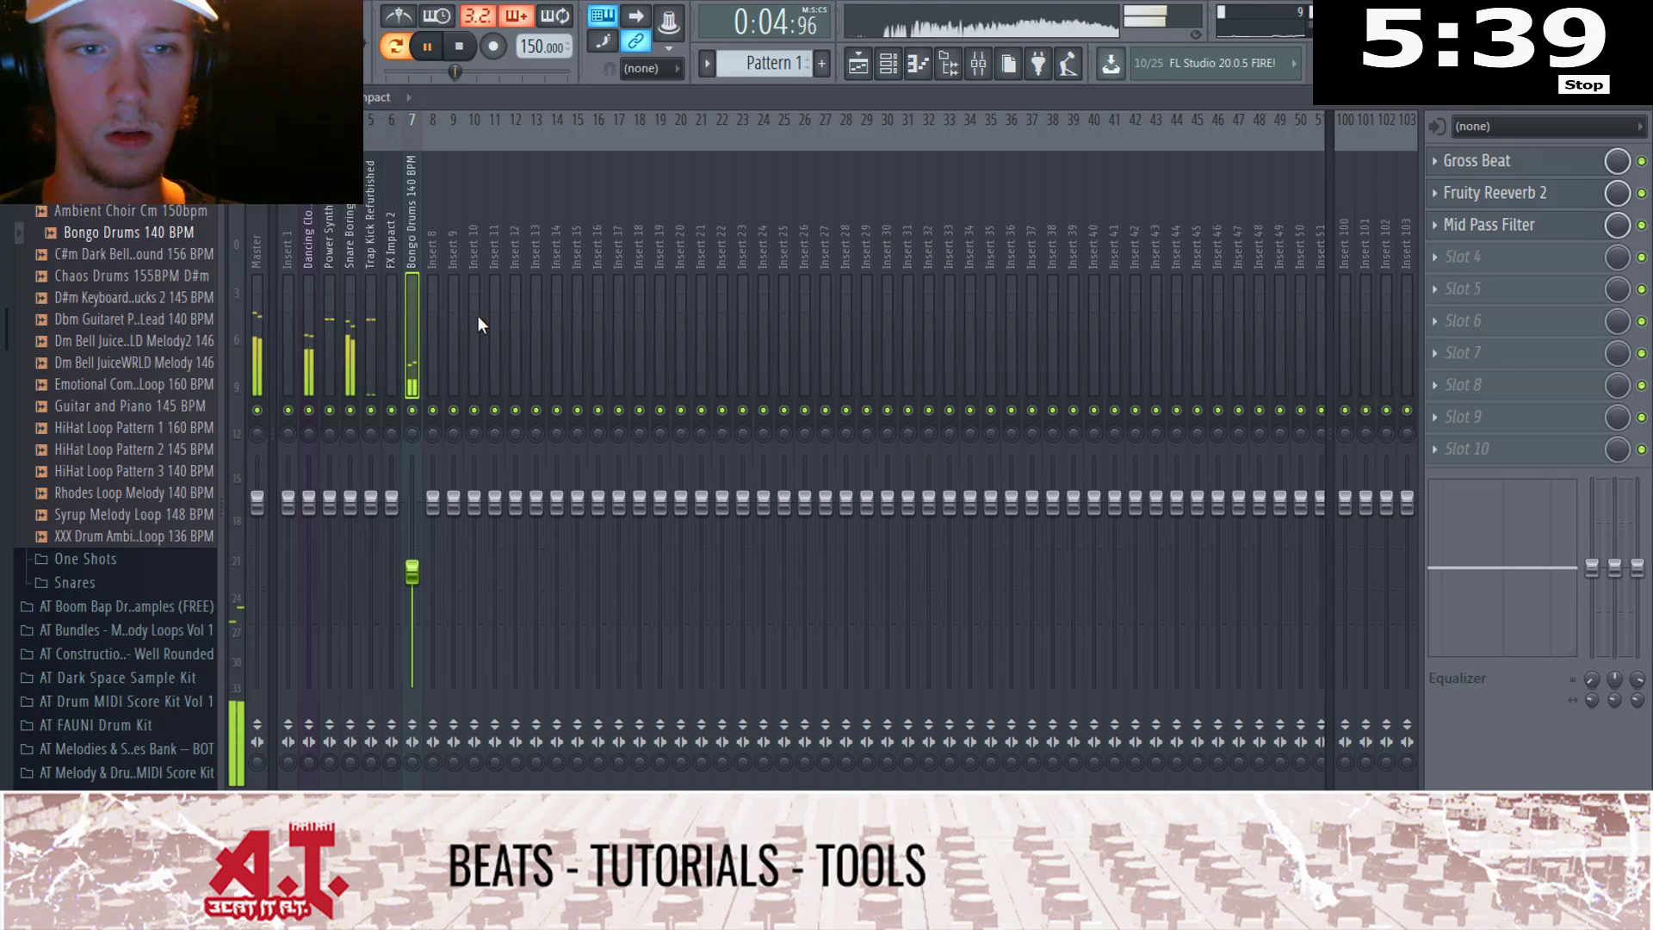
Step: Rename the Dancing Cloud mixer track to Mel and slightly lower its volume while it is soloed
{"action": "left_click", "coordinate": [303, 383]}
{"action": "key", "text": "F2"}
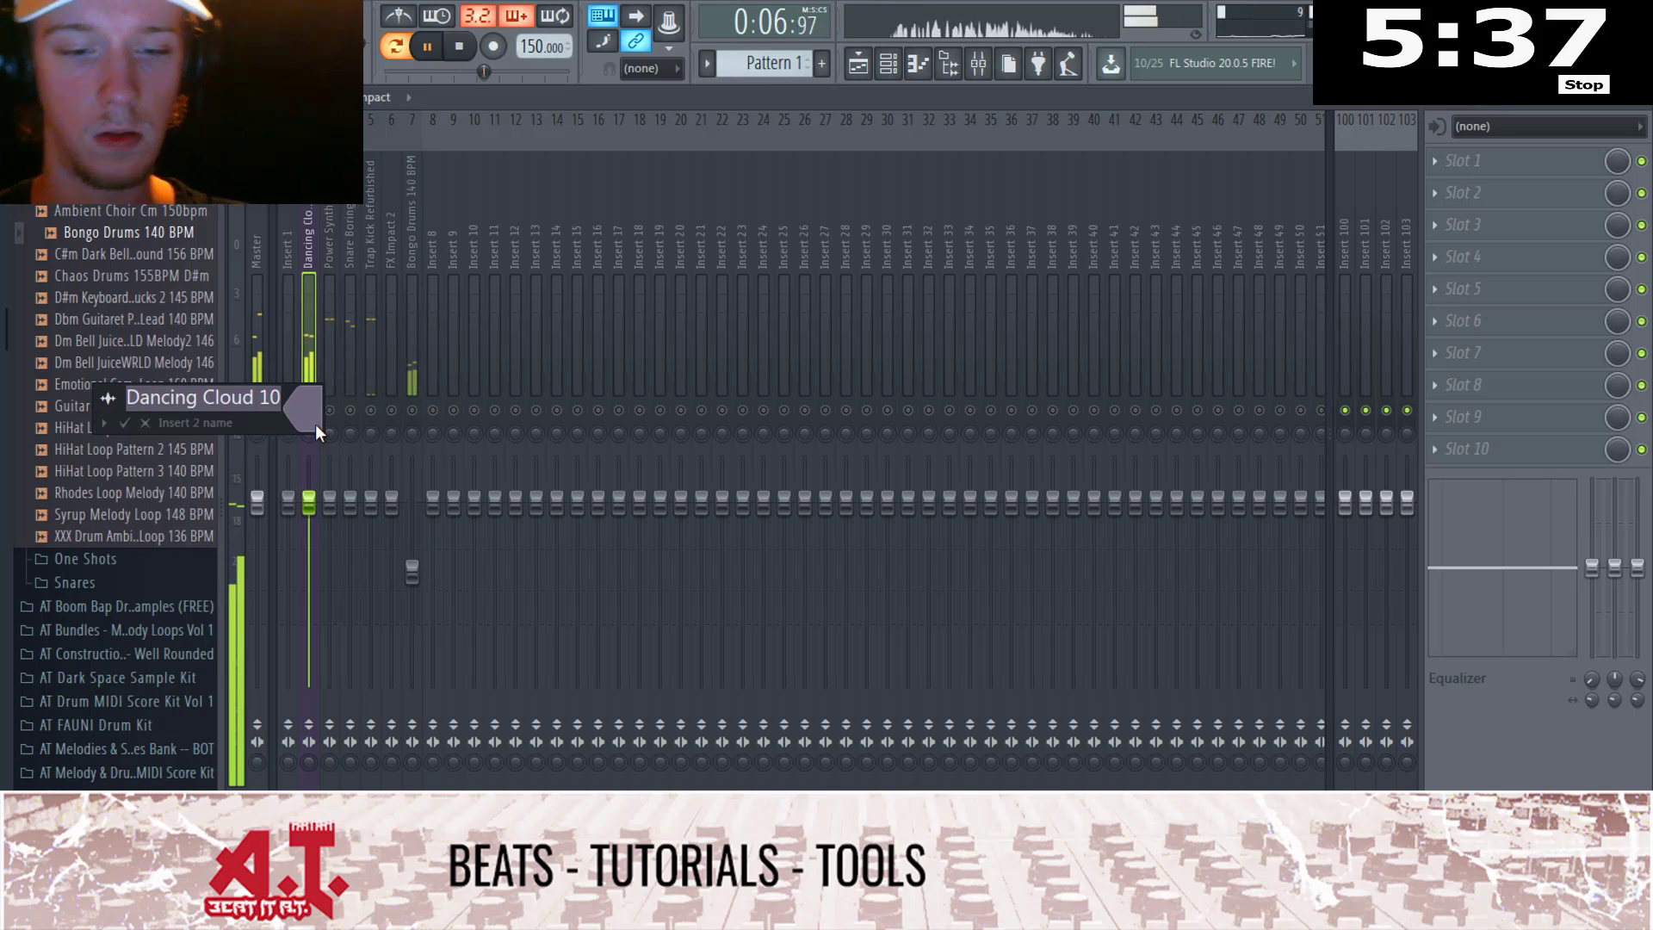
{"action": "key", "text": "BackSpace"}
{"action": "type", "text": "Mel"}
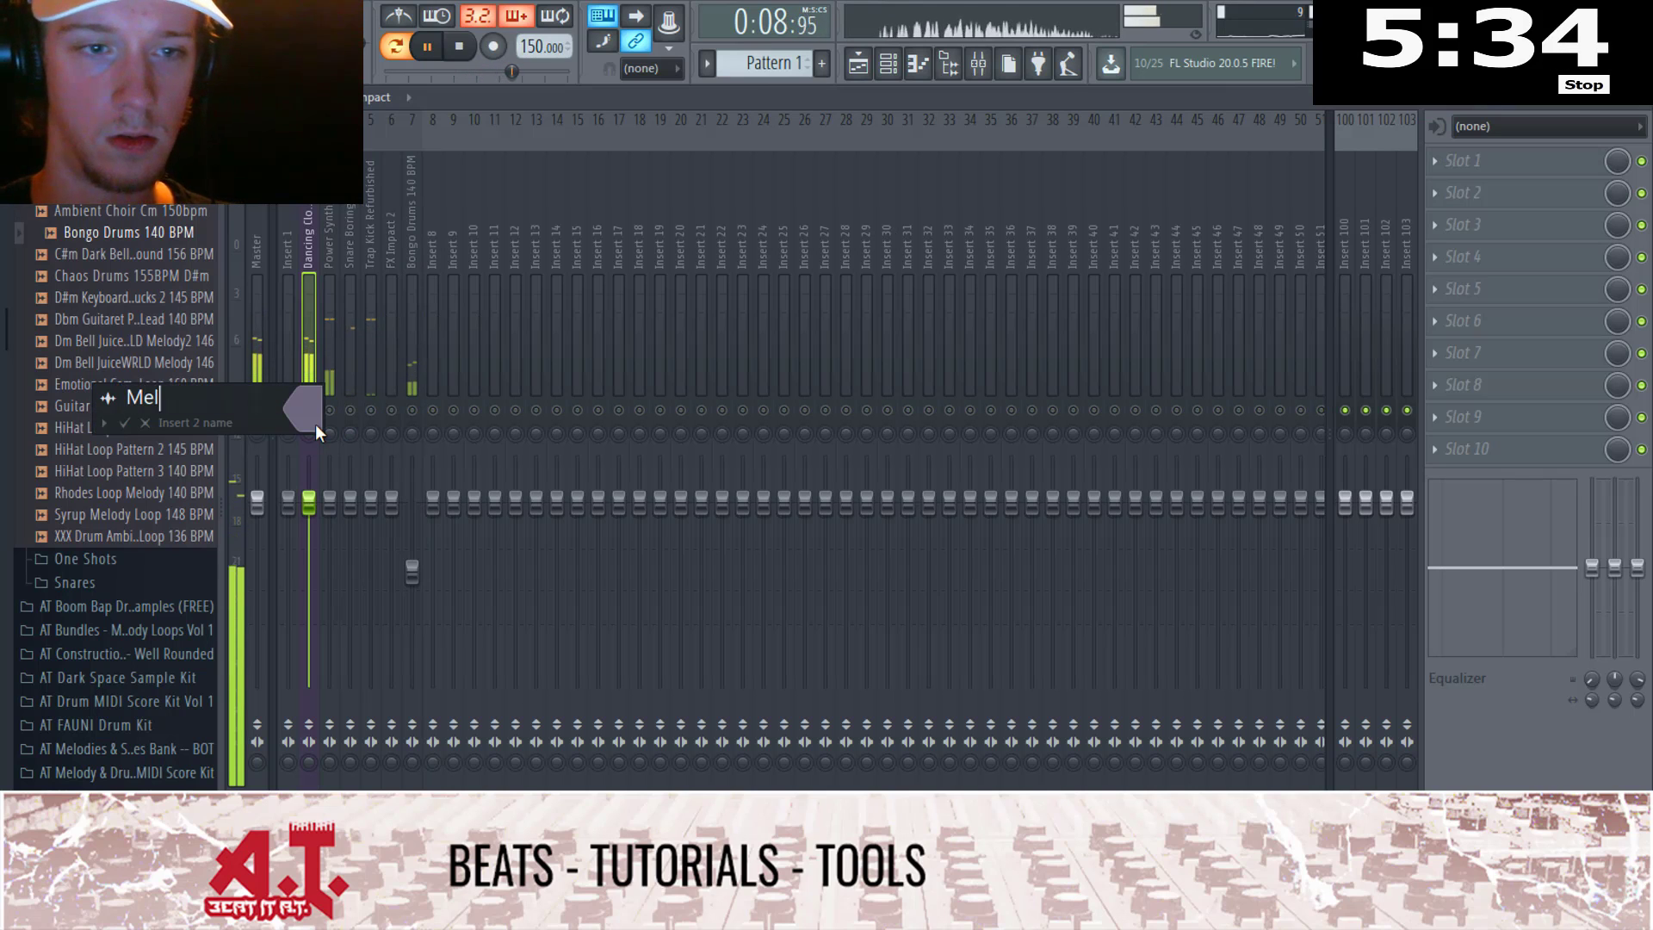
{"action": "key", "text": "Return"}
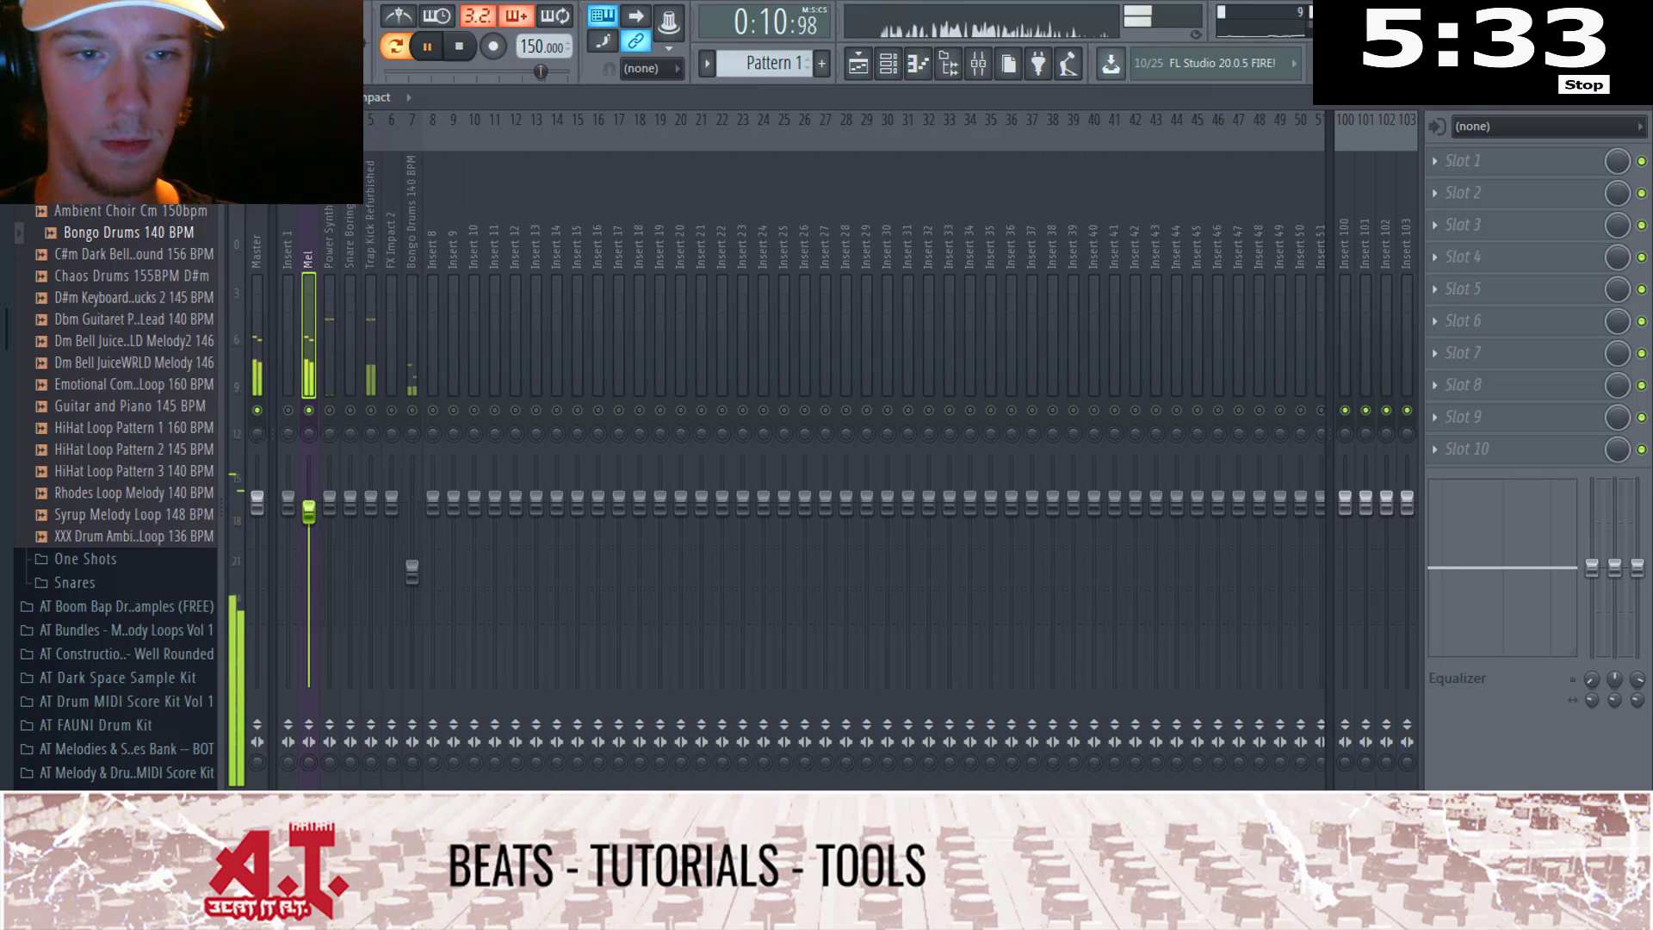
{"action": "left_click_drag", "start_coordinate": [308, 511], "coordinate": [308, 526]}
Step: Add Fruity Parametric EQ 2 to slot 1 of the Mel track, cut its lows, mids and highs, and unsolo the track
{"action": "left_click", "coordinate": [1482, 148]}
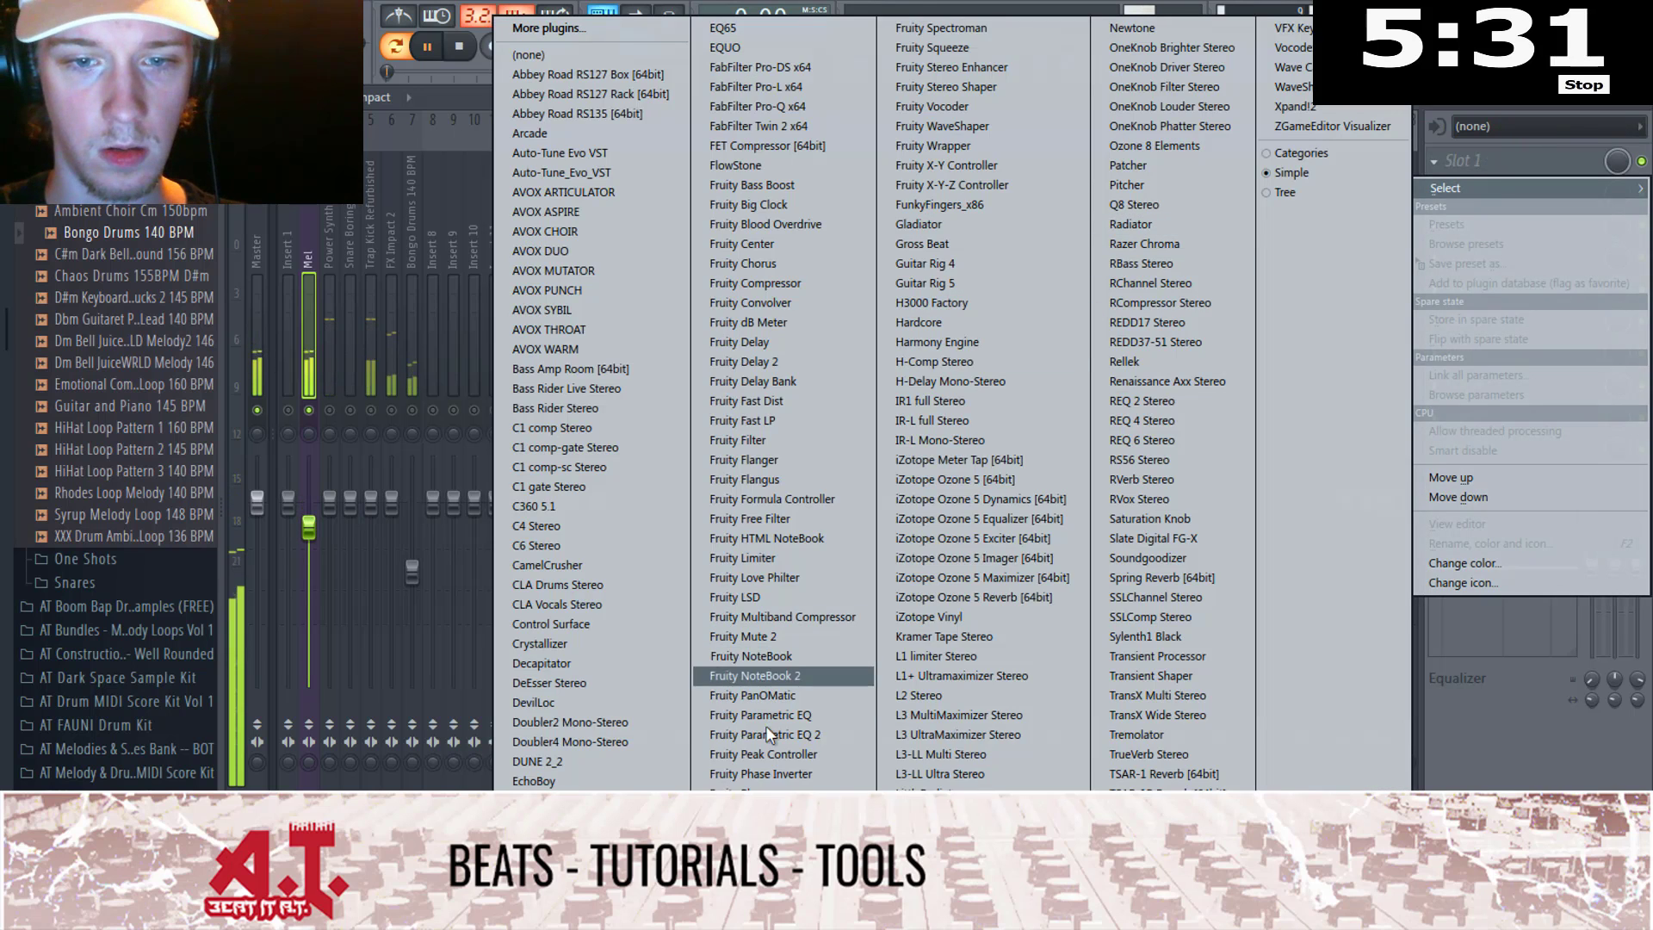
{"action": "left_click", "coordinate": [783, 677]}
{"action": "left_click_drag", "start_coordinate": [359, 249], "coordinate": [966, 214]}
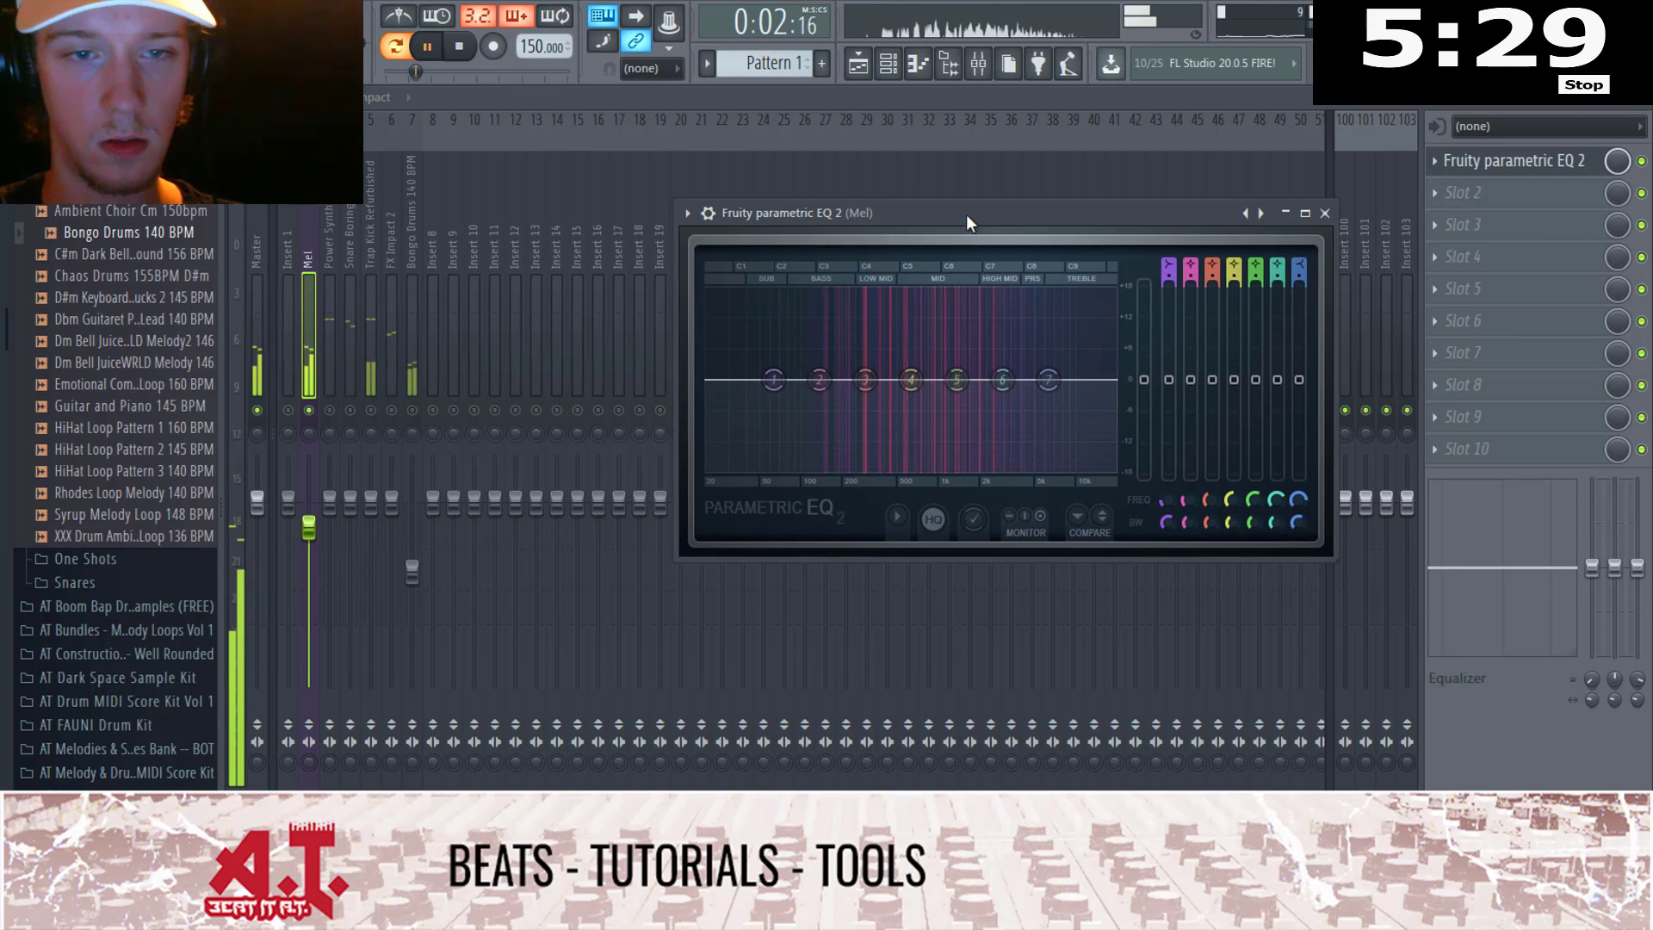
{"action": "left_click_drag", "start_coordinate": [757, 387], "coordinate": [774, 419]}
{"action": "left_click_drag", "start_coordinate": [910, 379], "coordinate": [1049, 400]}
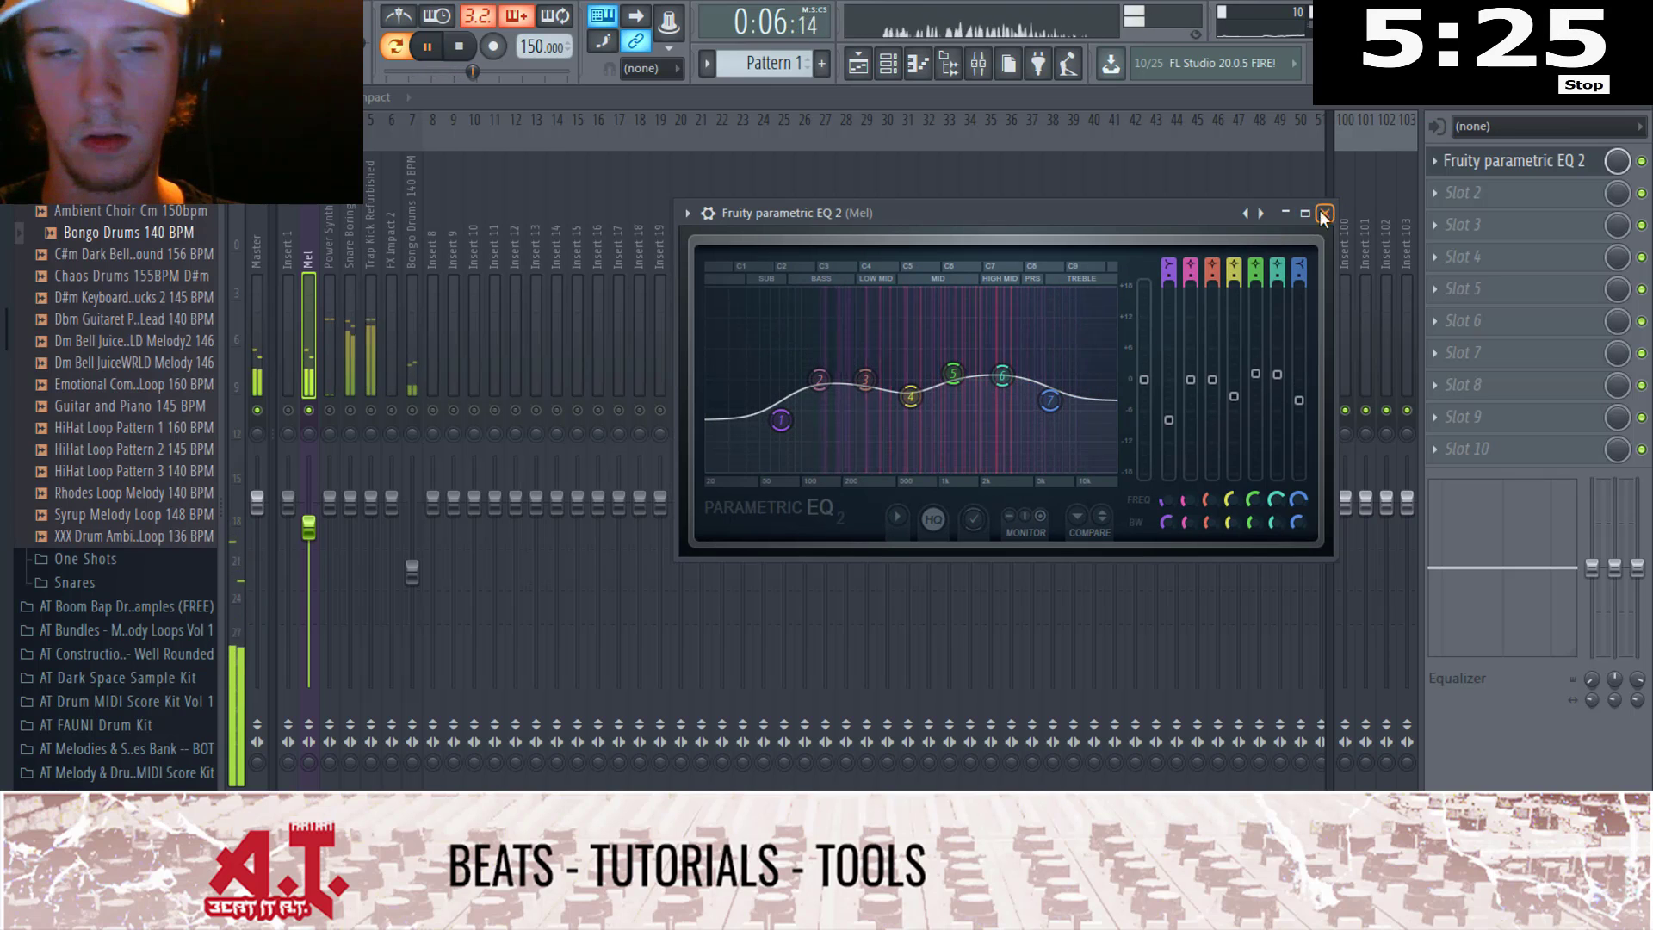
{"action": "left_click", "coordinate": [1323, 213]}
{"action": "right_click", "coordinate": [308, 410]}
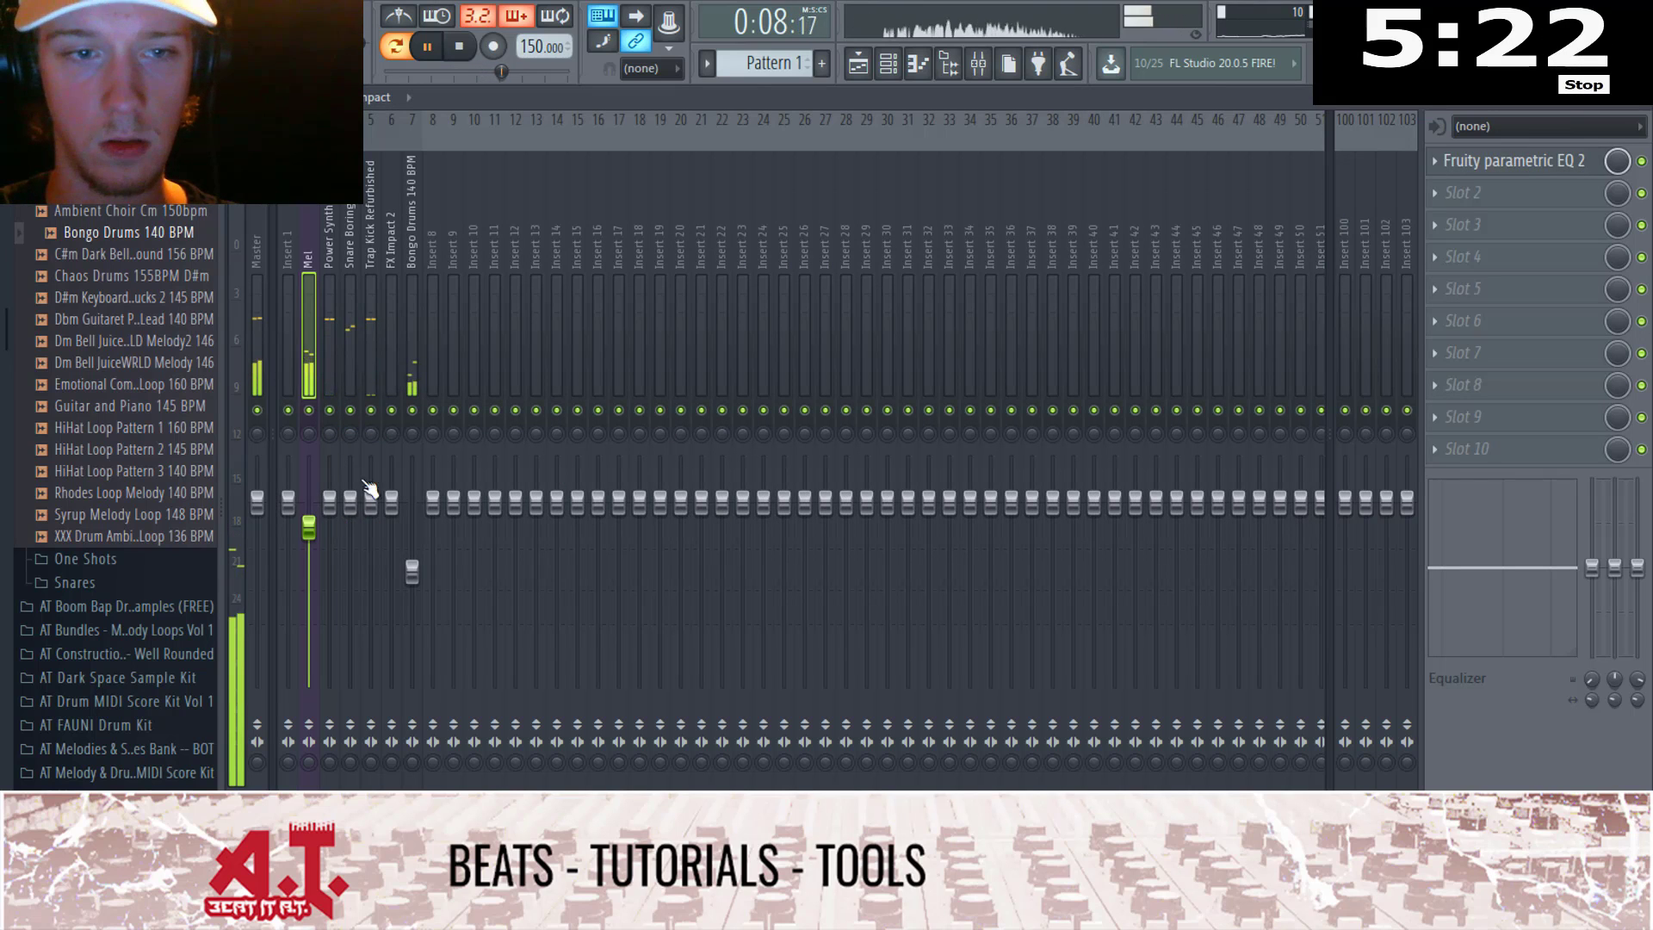
Step: Stop playback and add the Ambience Drum Pattern 3 145 BPM loop from the AT A SMASH Drum Kit as a new channel
{"action": "key", "text": "F9"}
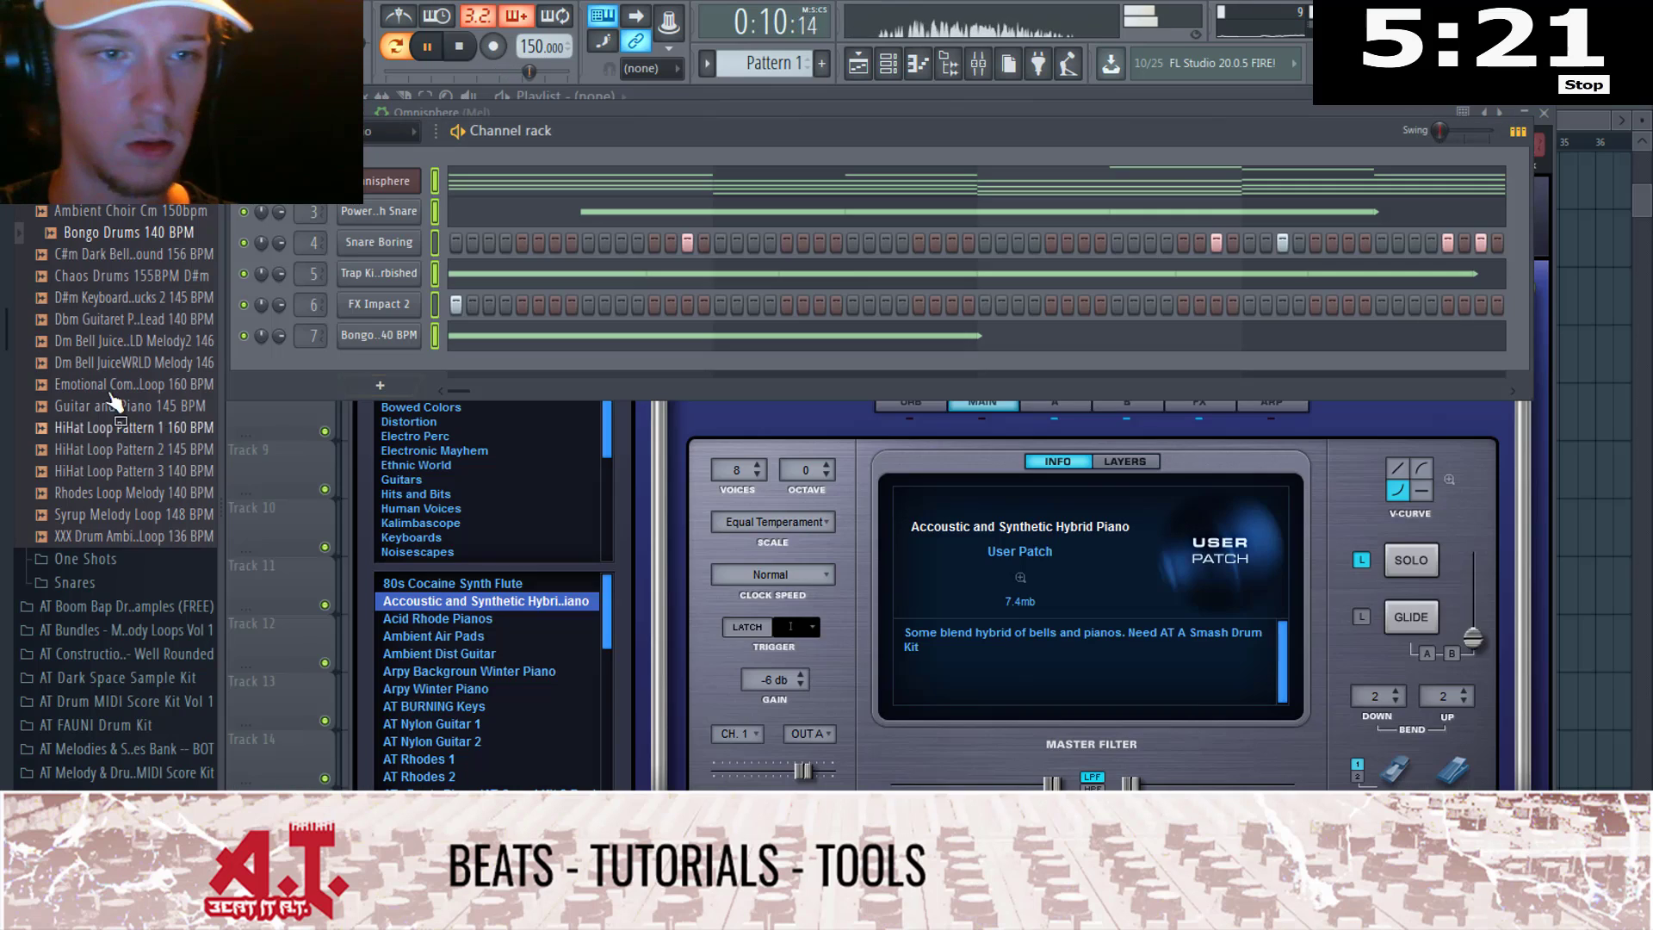
{"action": "scroll", "coordinate": [35, 443], "scroll_direction": "up", "scroll_amount": 3}
{"action": "scroll", "coordinate": [37, 445], "scroll_direction": "up", "scroll_amount": 5}
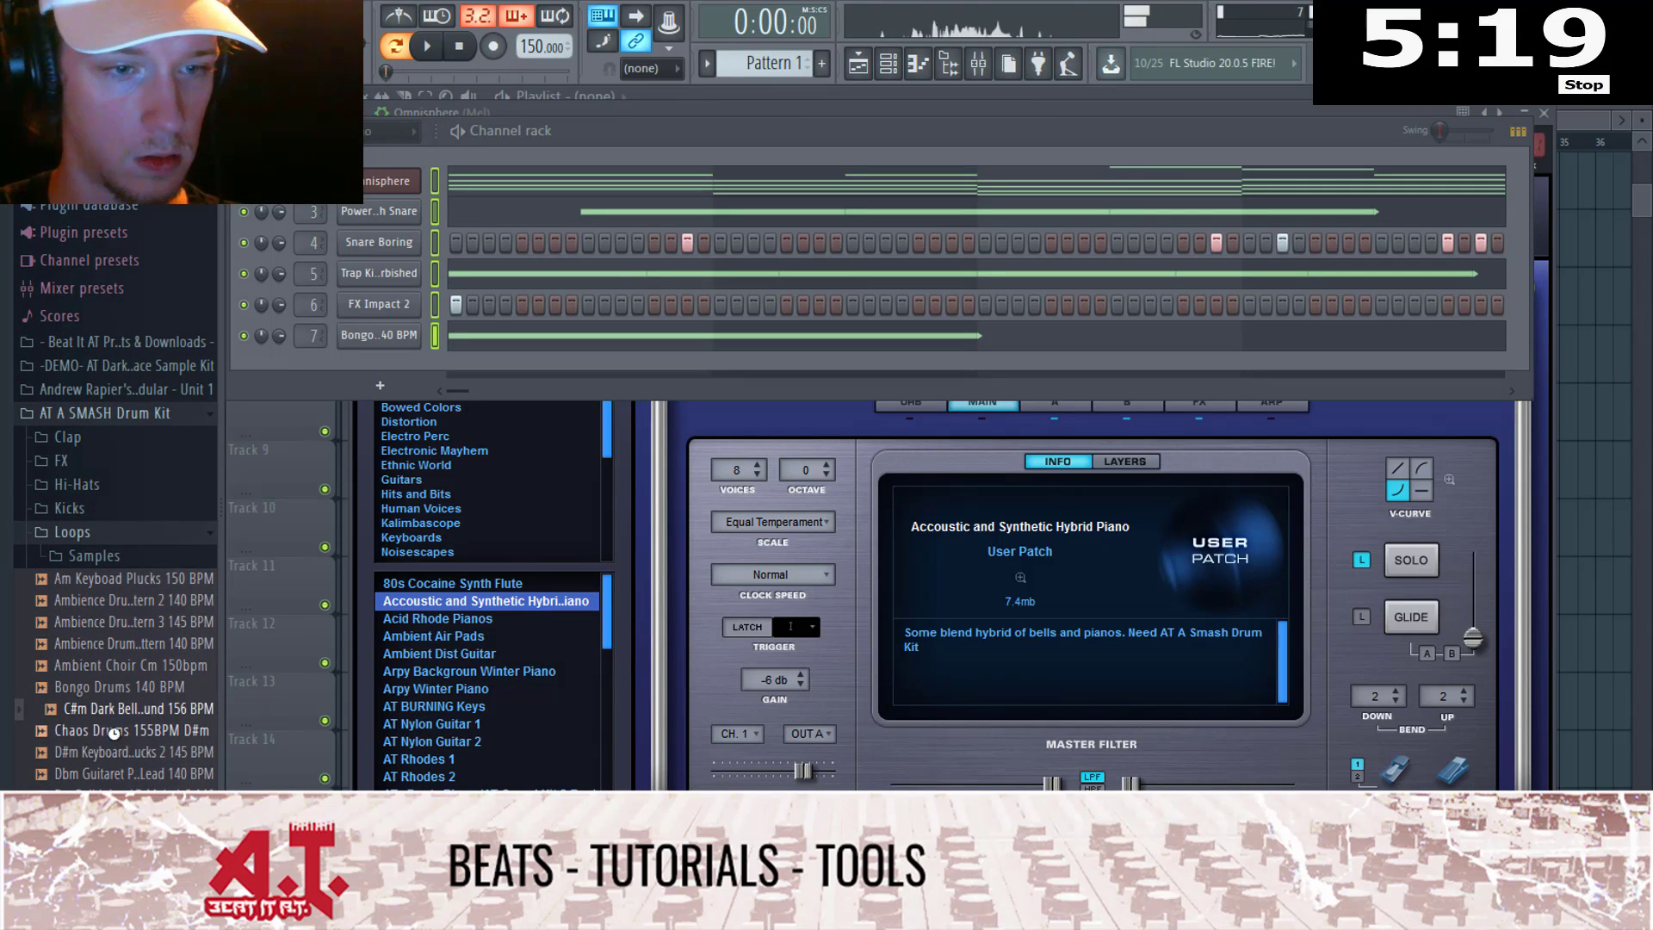
{"action": "key", "text": "space"}
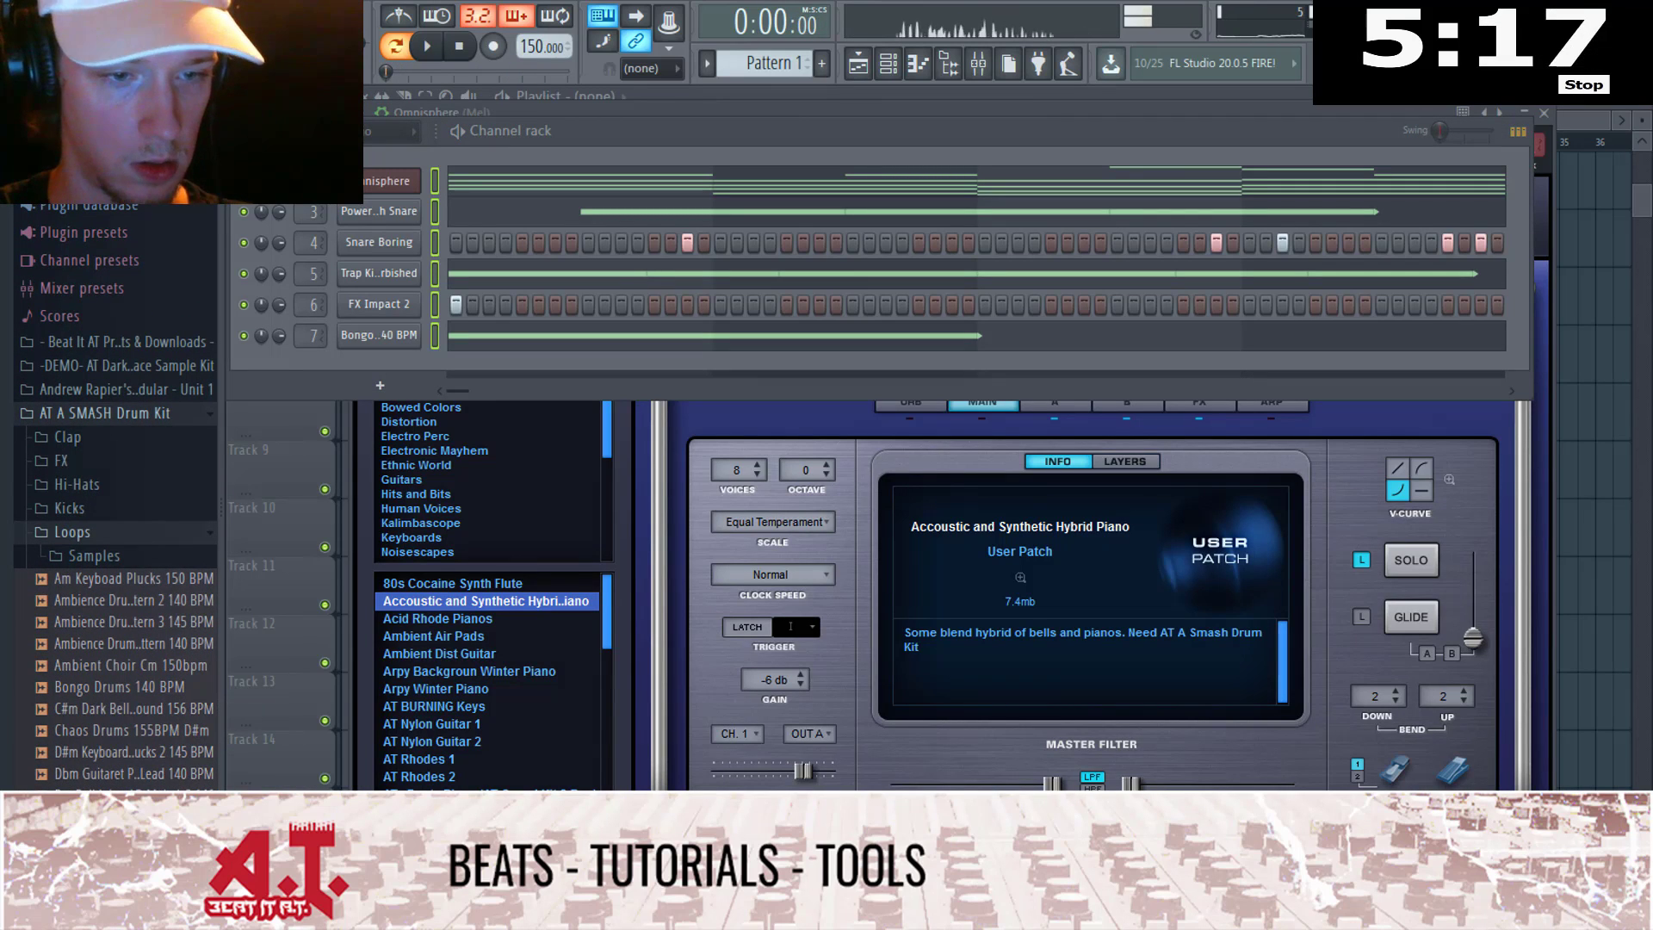
{"action": "left_click_drag", "start_coordinate": [163, 644], "coordinate": [167, 654]}
{"action": "left_click", "coordinate": [177, 630]}
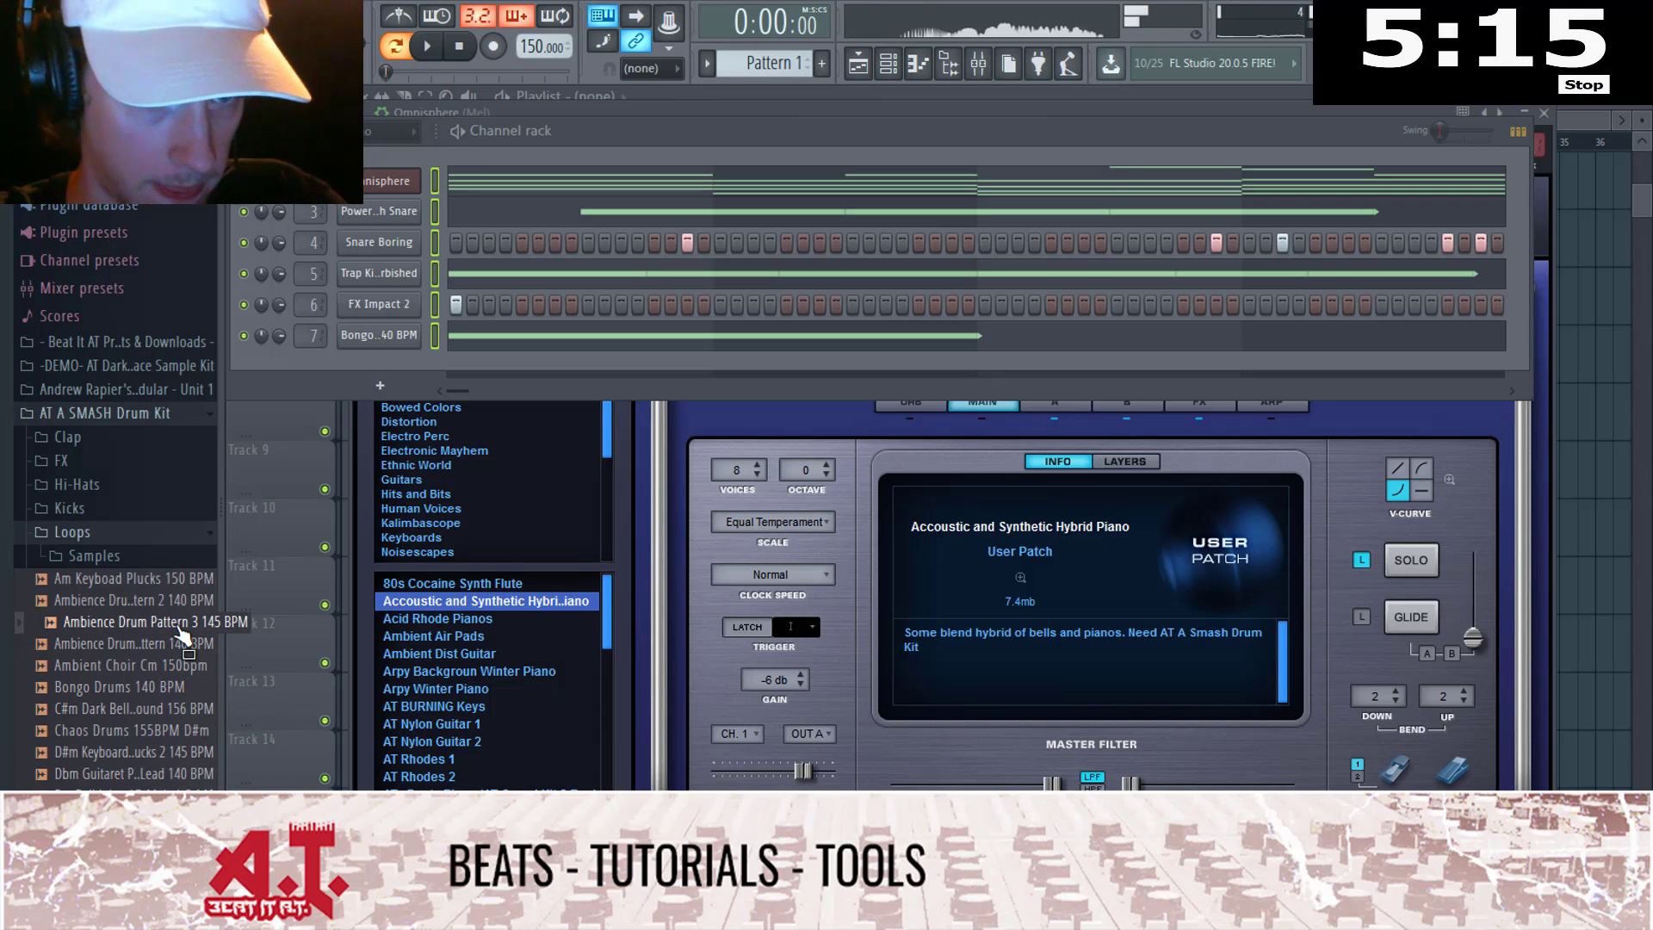
{"action": "left_click_drag", "start_coordinate": [487, 351], "coordinate": [456, 359]}
Step: Fit the Ambience Drum Pattern 3 loop to the project tempo from 145 (estimated) BPM and route it to mixer track 8
{"action": "left_click", "coordinate": [378, 366]}
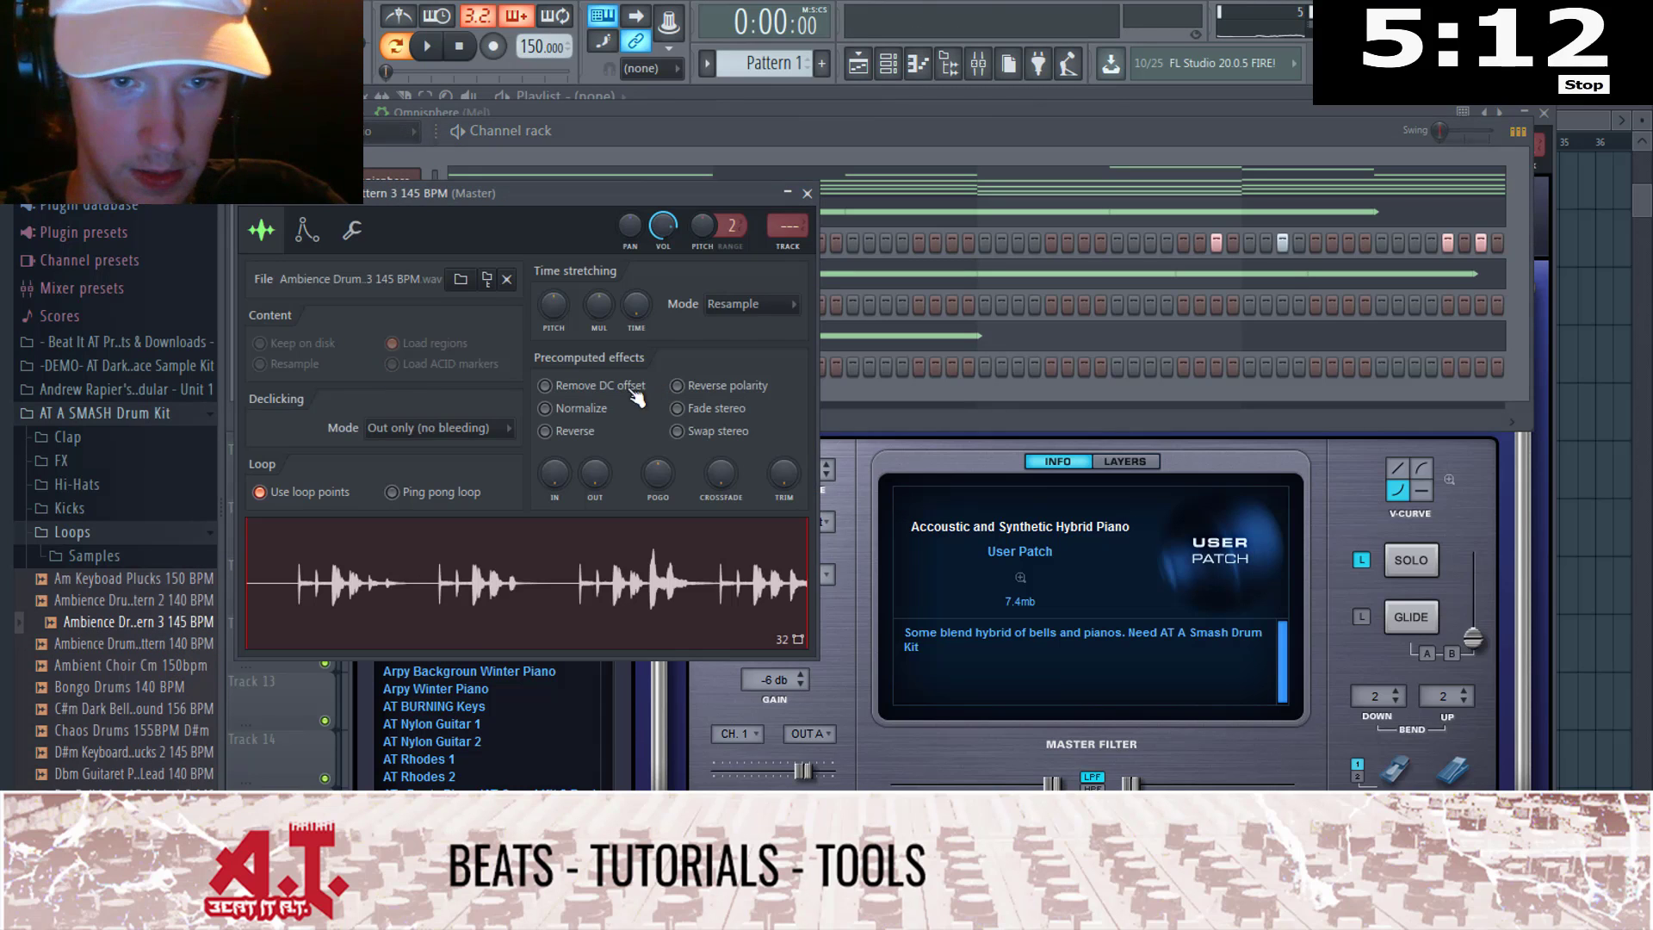
{"action": "right_click", "coordinate": [626, 310]}
{"action": "left_click", "coordinate": [705, 348]}
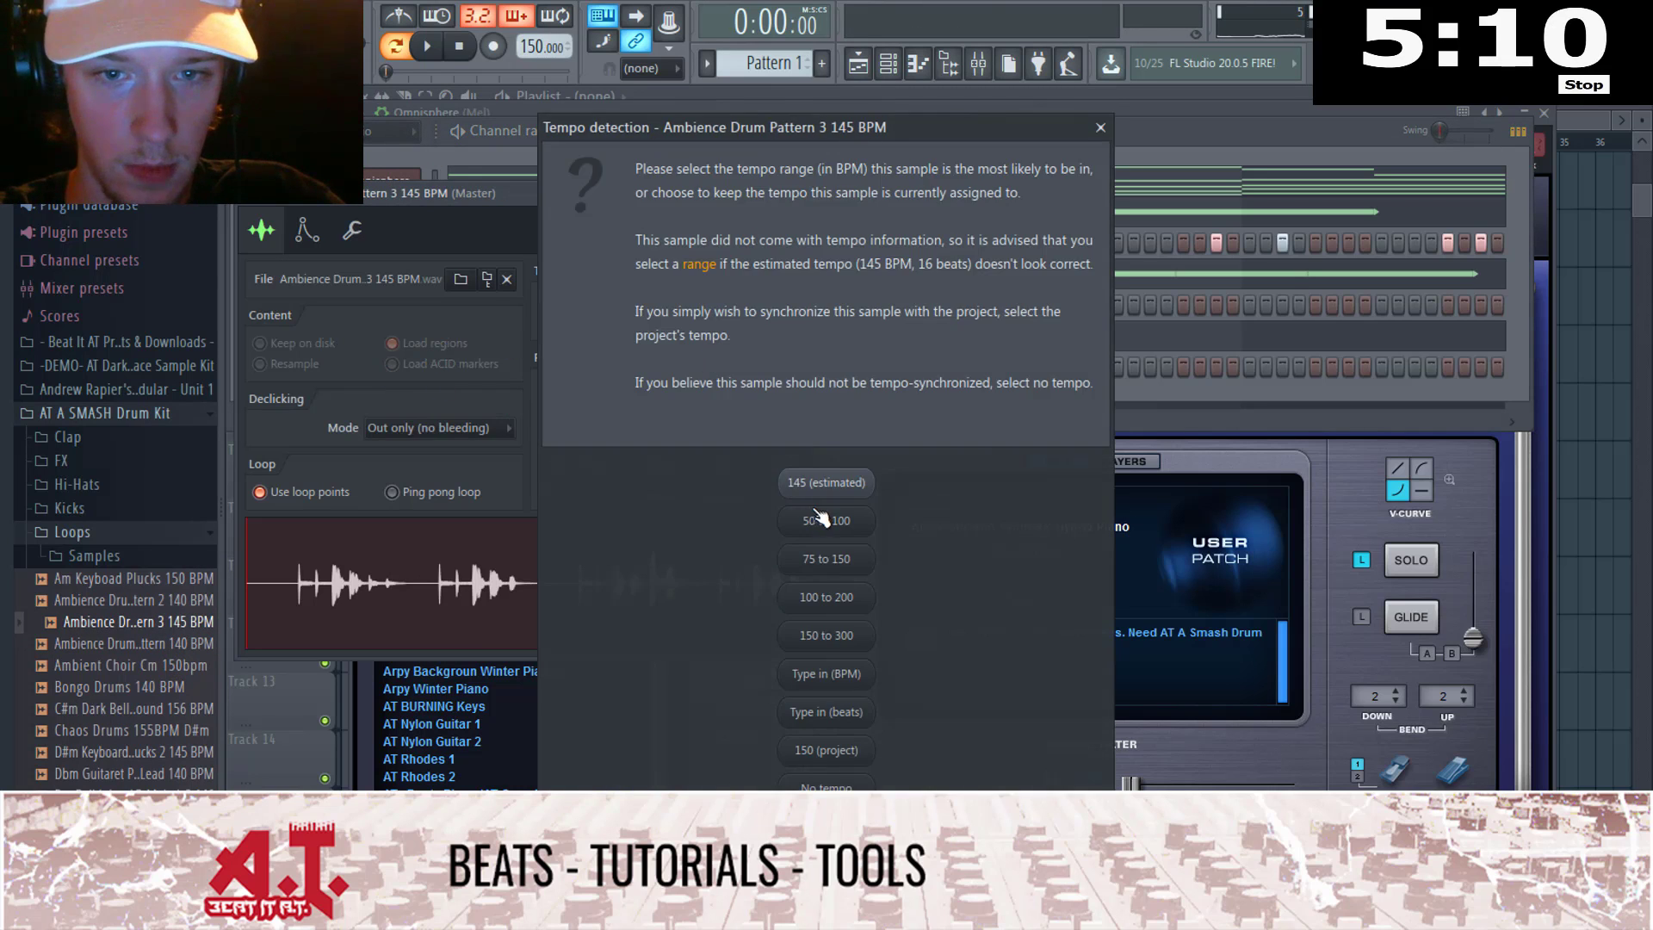
{"action": "left_click", "coordinate": [824, 487]}
{"action": "key", "text": "ctrl+l"}
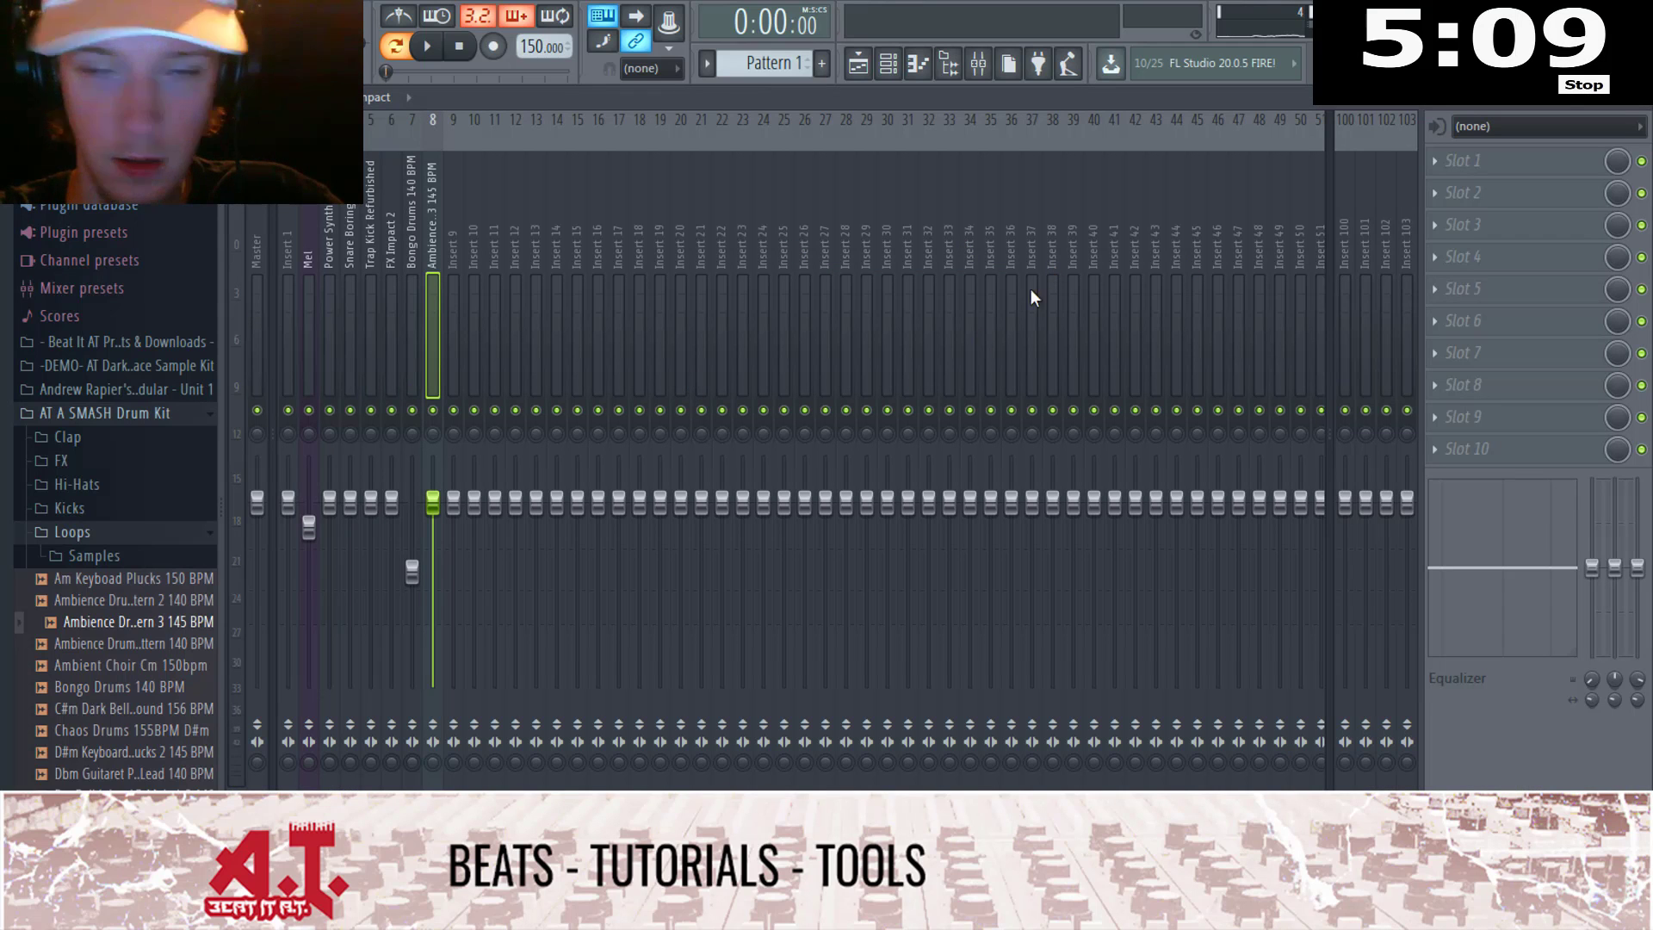
Step: Trigger the Ambience Drum Pattern 3 loop on steps 1 and 33 and play the pattern
{"action": "key", "text": "F9"}
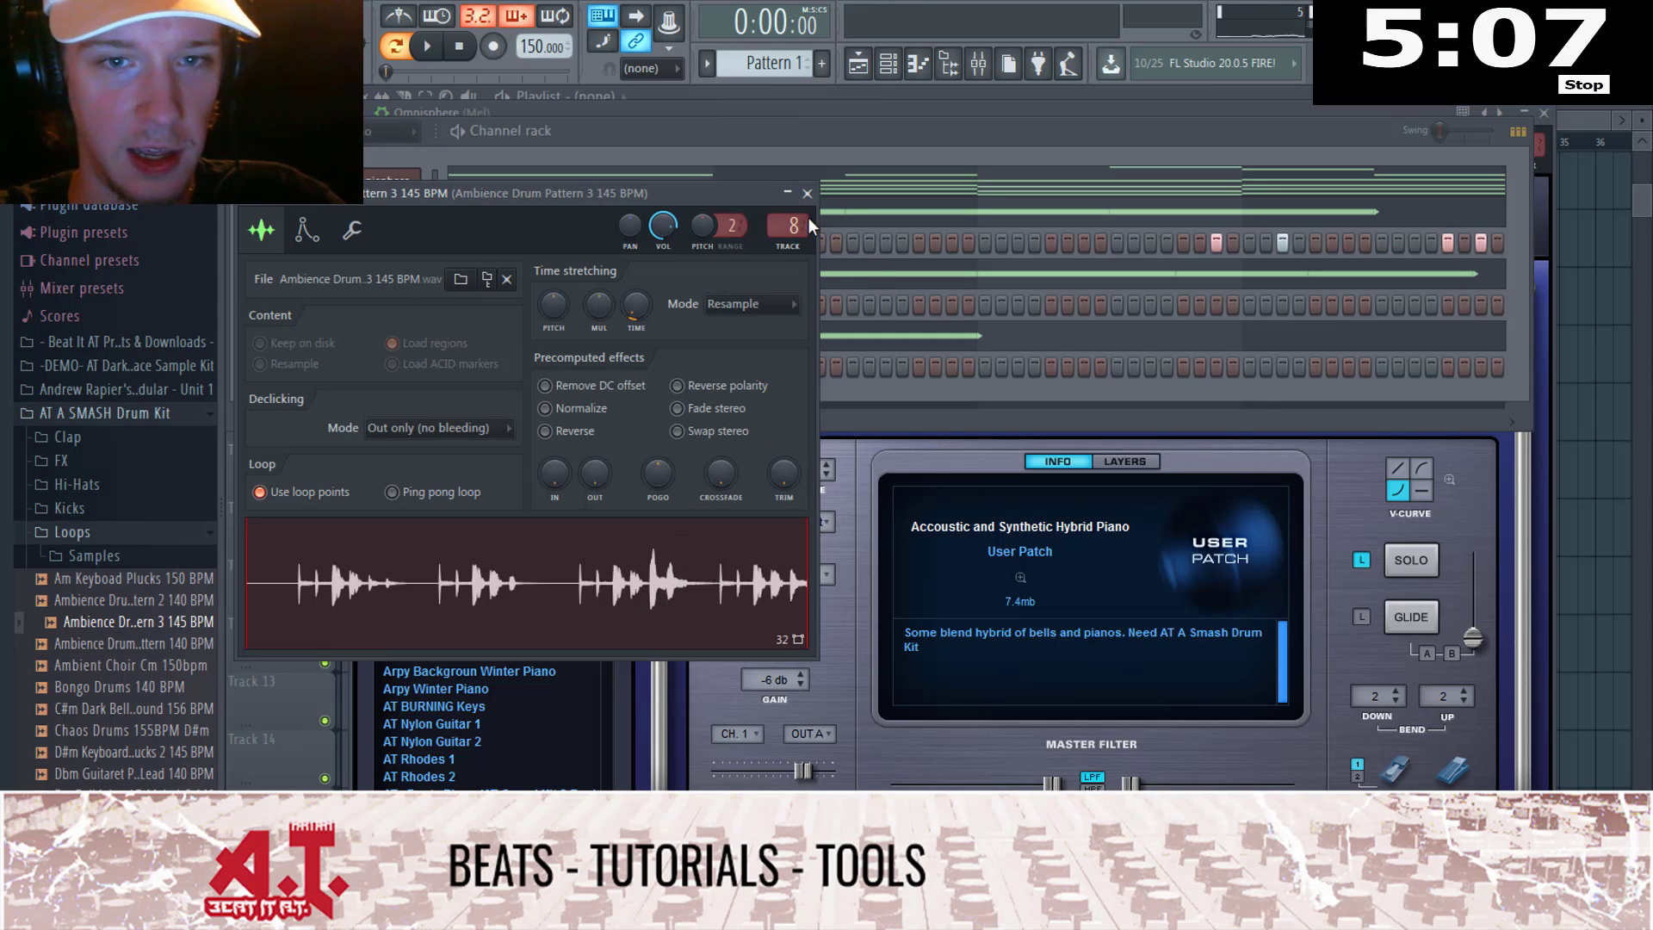
{"action": "left_click", "coordinate": [807, 194]}
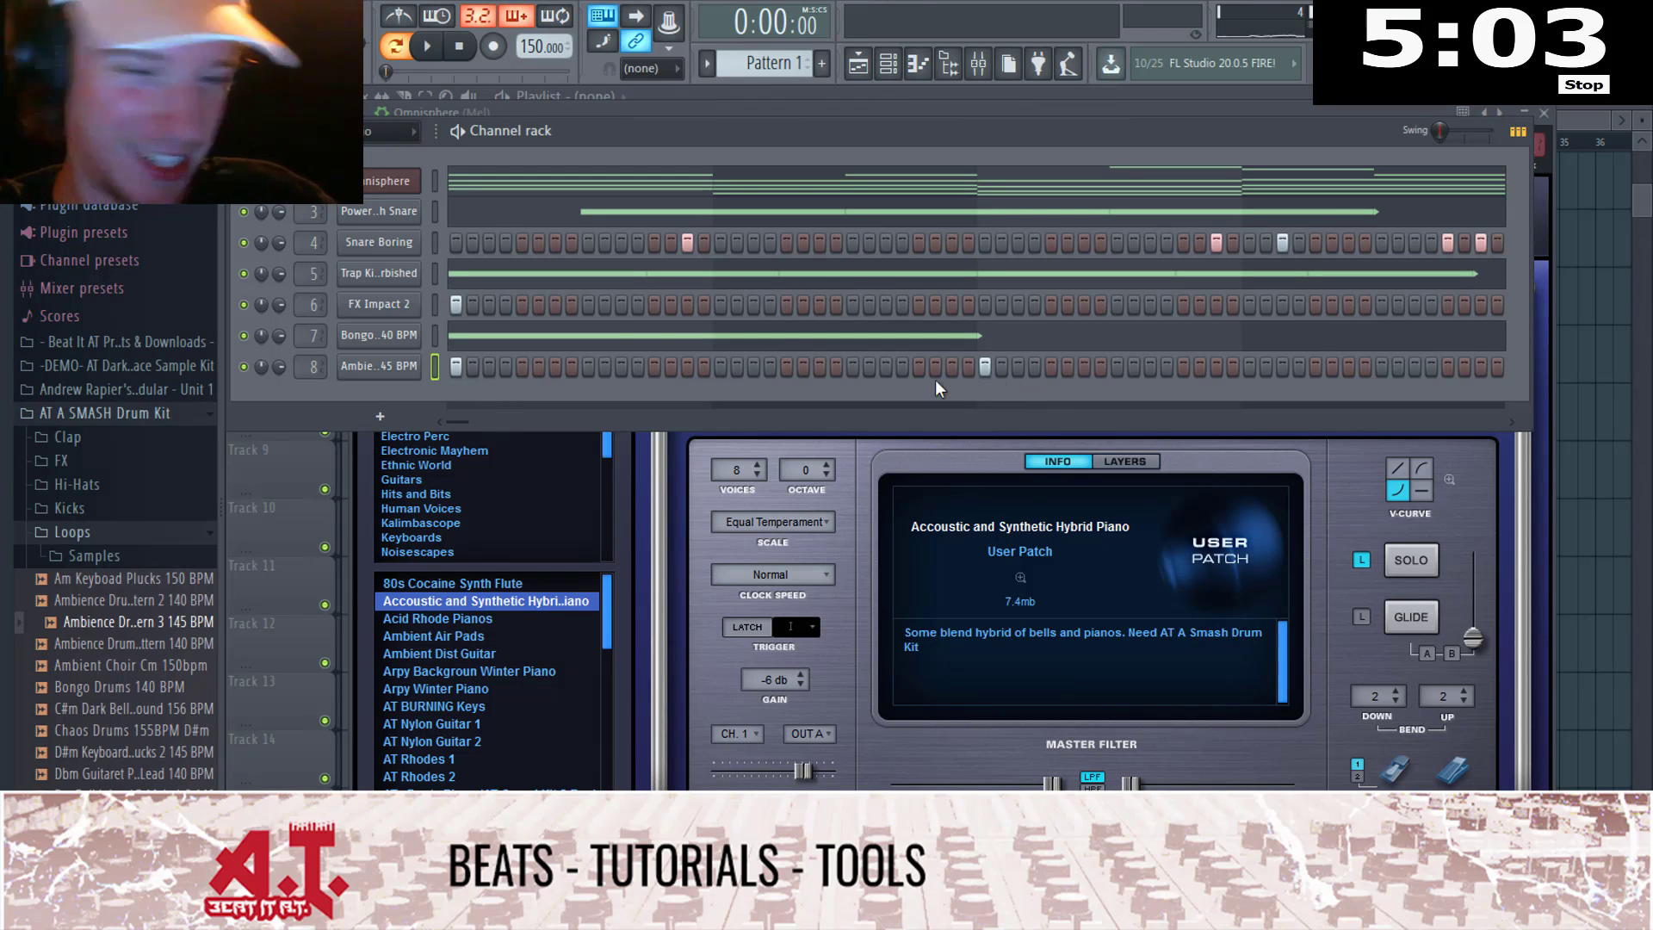
{"action": "key", "text": "space"}
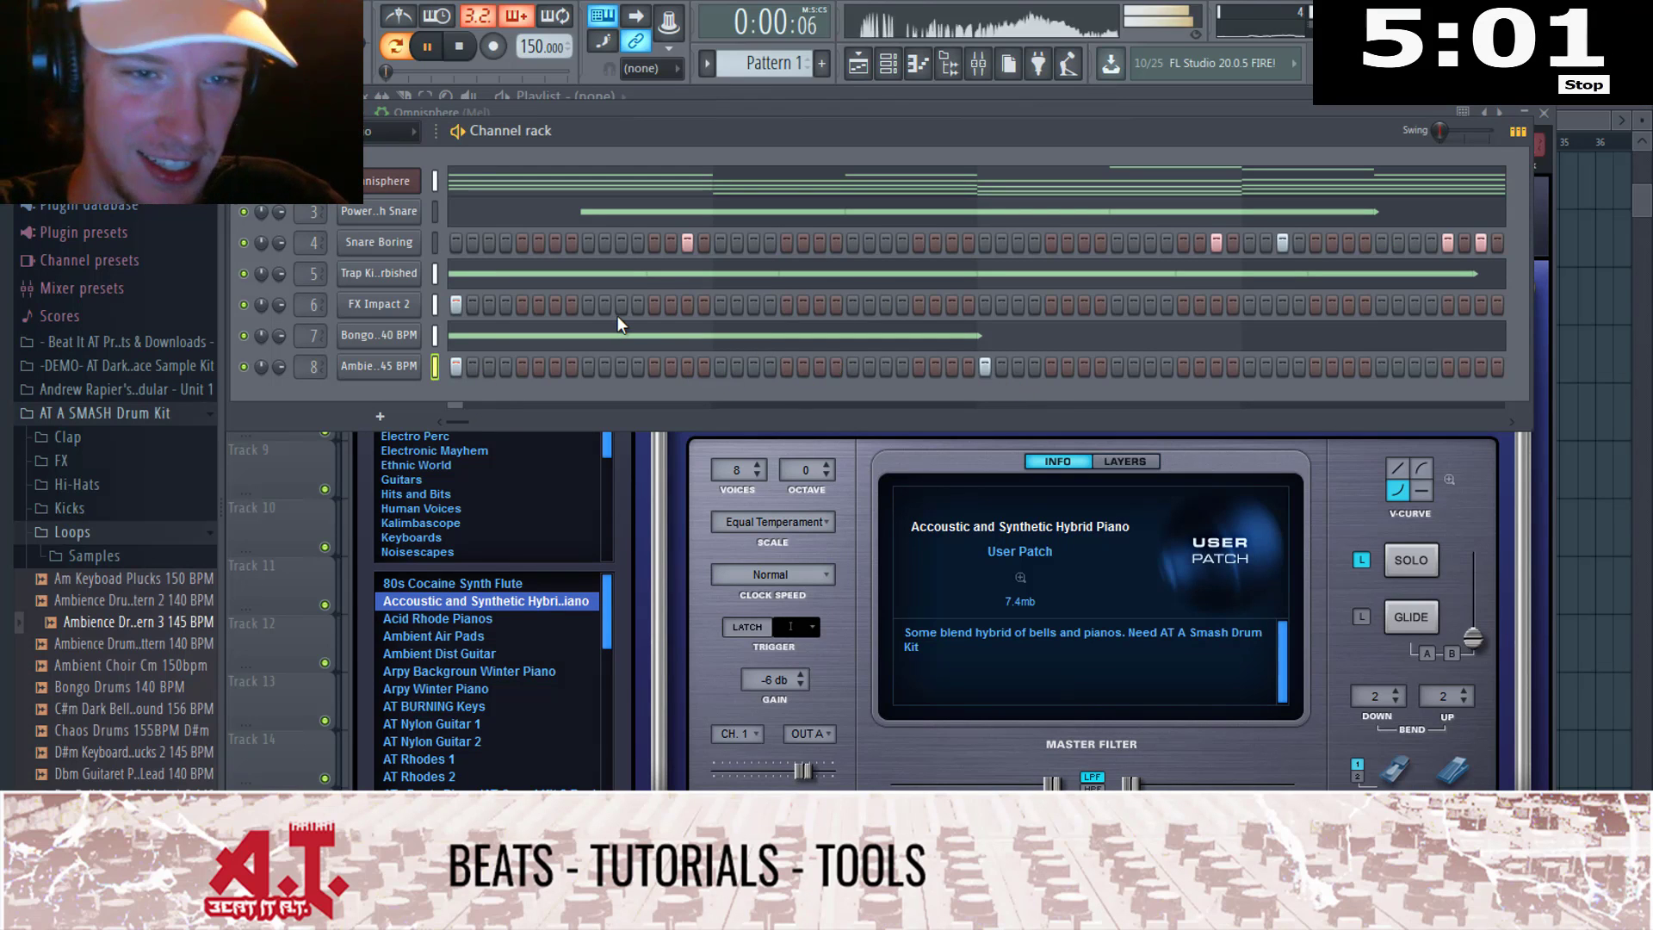
Step: Lengthen the first Ambience Drum Pattern 3 note to two bars in the piano roll and repeat the notes from bar 5
{"action": "right_click", "coordinate": [419, 361]}
{"action": "left_click", "coordinate": [447, 366]}
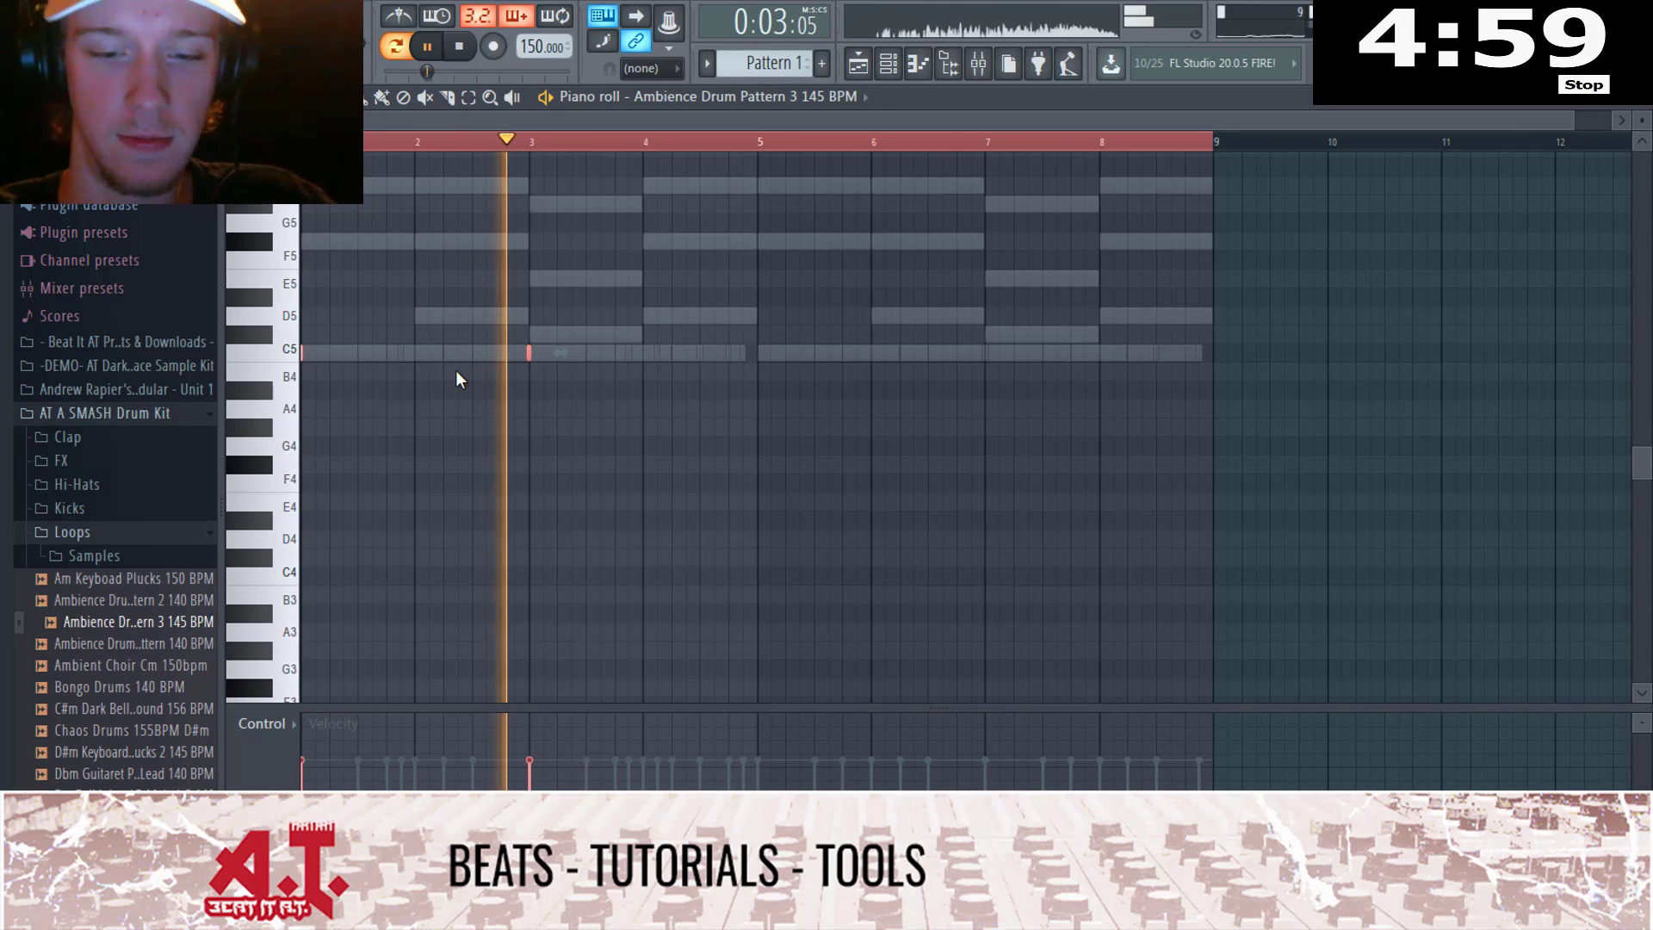
{"action": "left_click_drag", "start_coordinate": [435, 354], "coordinate": [888, 351]}
{"action": "key", "text": "Escape"}
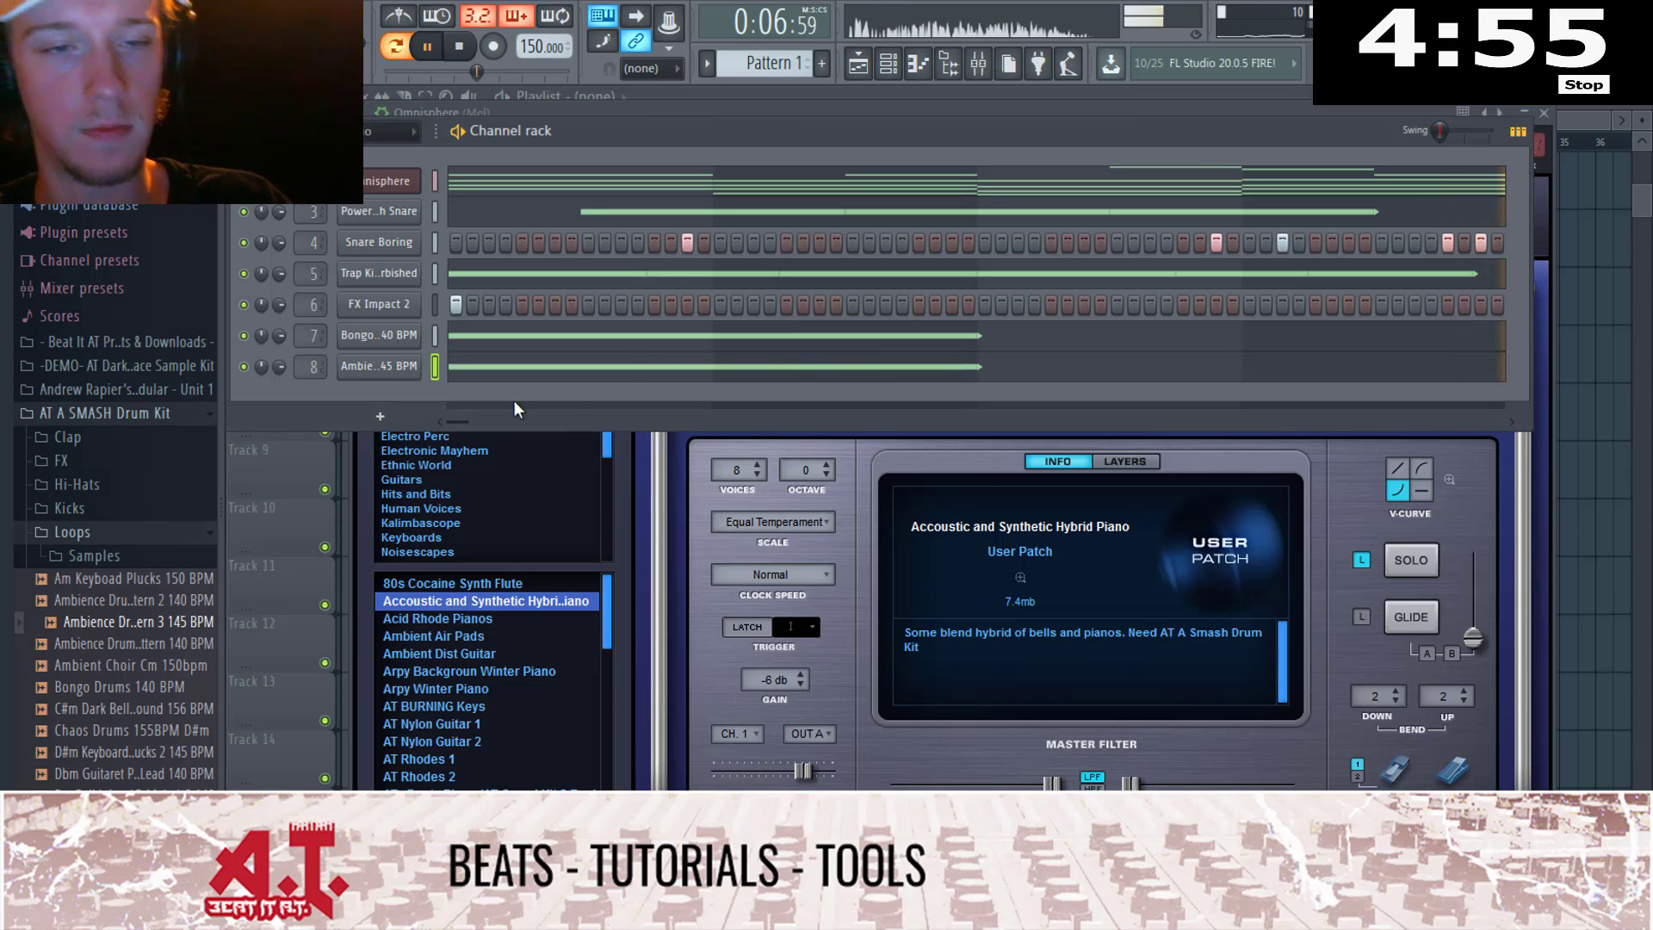
Step: Set the Ambience Drum Pattern 3 channel's Cut and By groups to 3
{"action": "left_click", "coordinate": [379, 372]}
{"action": "left_click", "coordinate": [352, 230]}
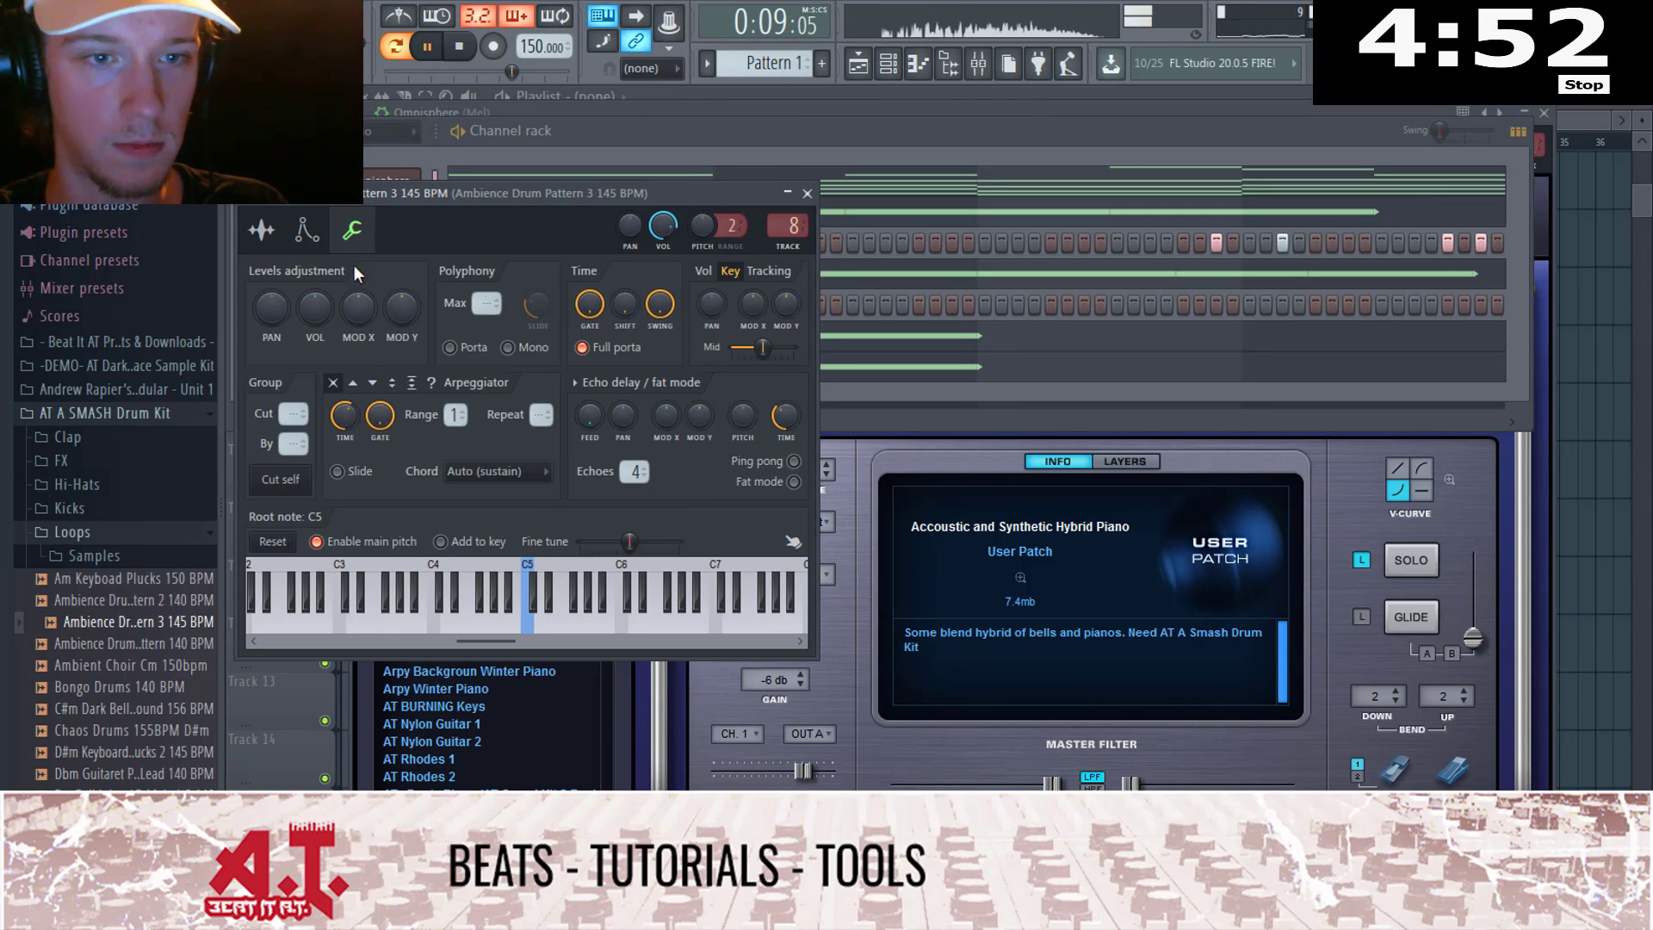
Step: Delete the short Ambience Drum Pattern 3 notes at bars 3 and 7, keeping the two-bar notes at bars 1 and 5
{"action": "left_click", "coordinate": [1024, 369]}
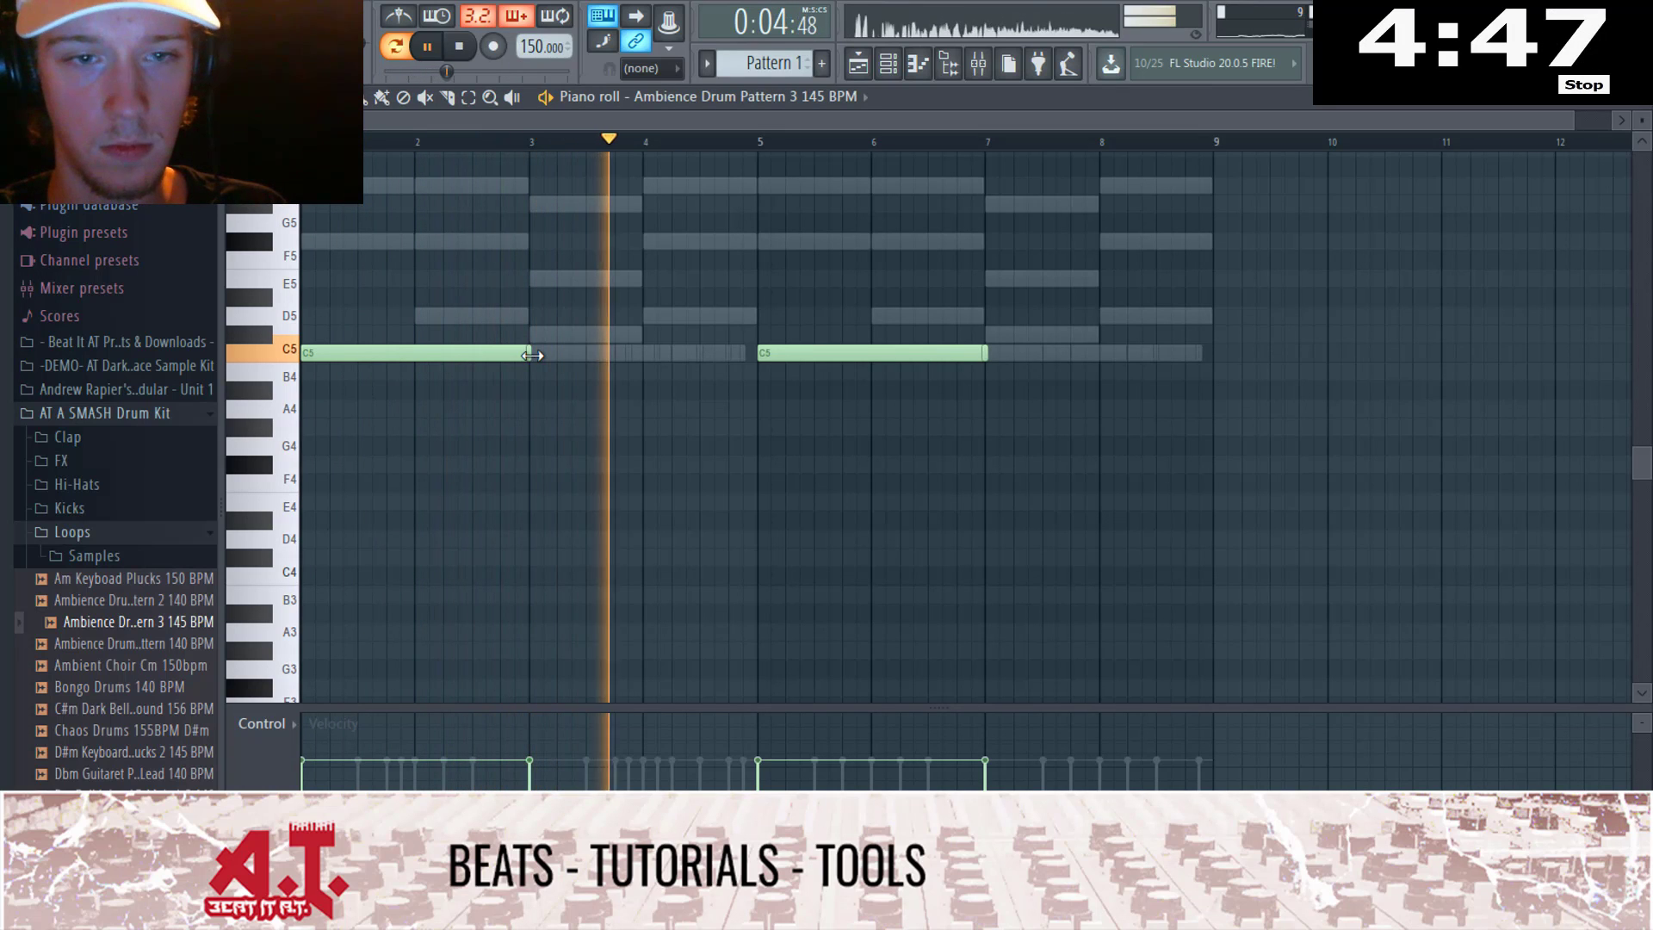
{"action": "double_click", "coordinate": [538, 354]}
{"action": "key", "text": "Escape"}
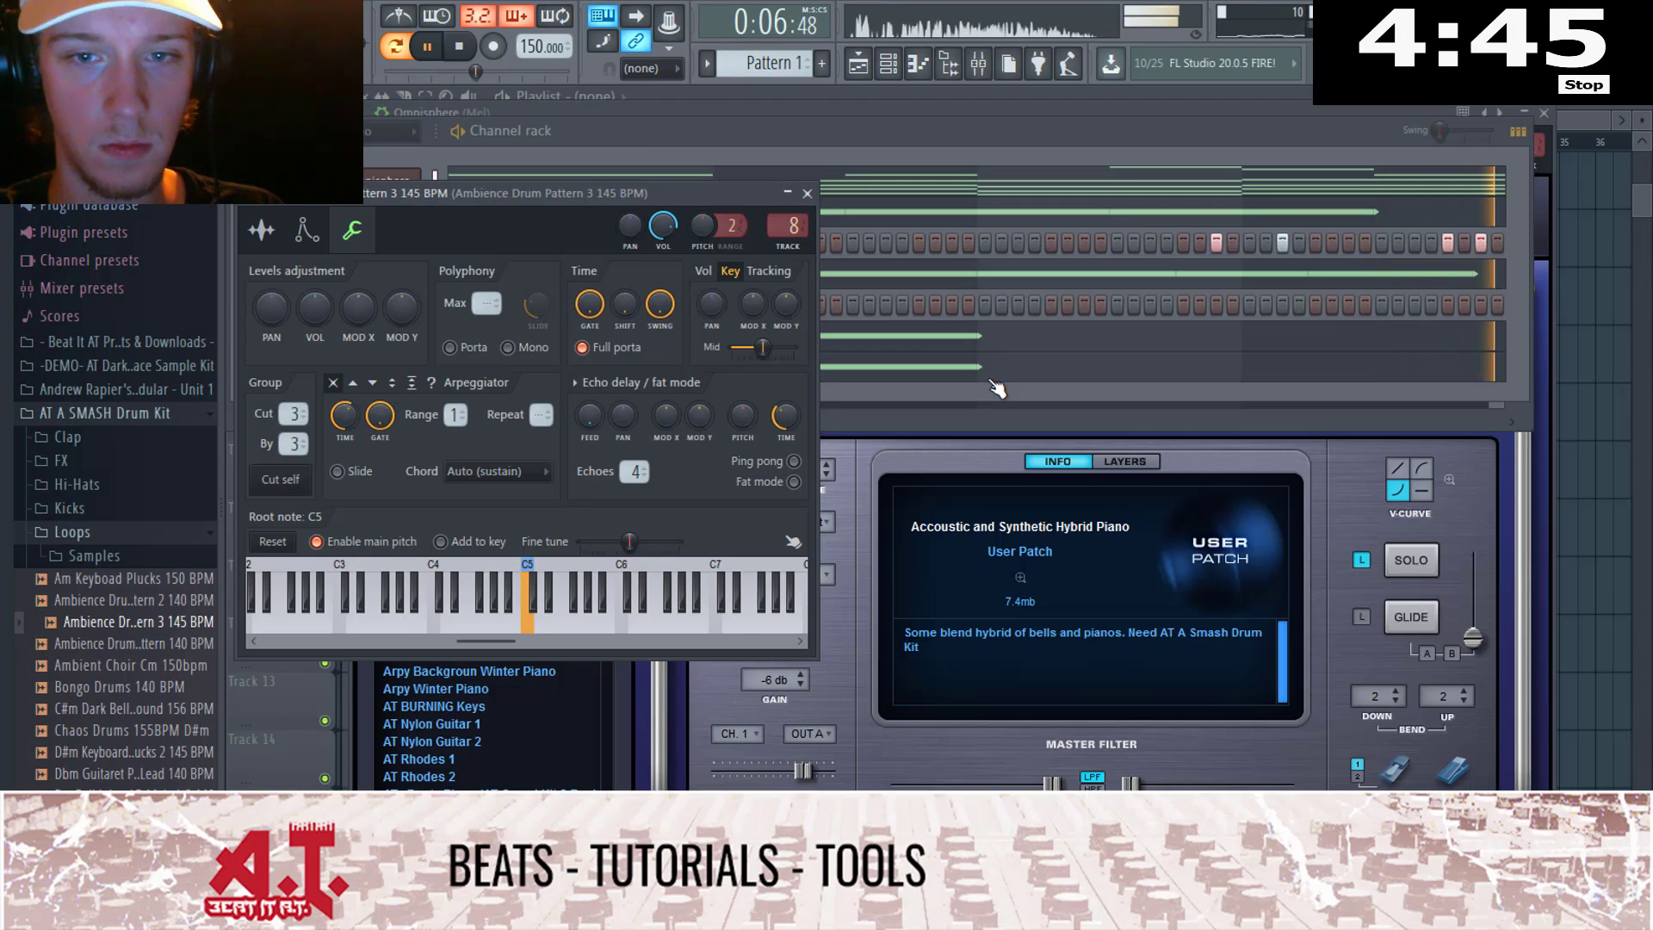
{"action": "left_click", "coordinate": [992, 384]}
{"action": "right_click", "coordinate": [528, 355]}
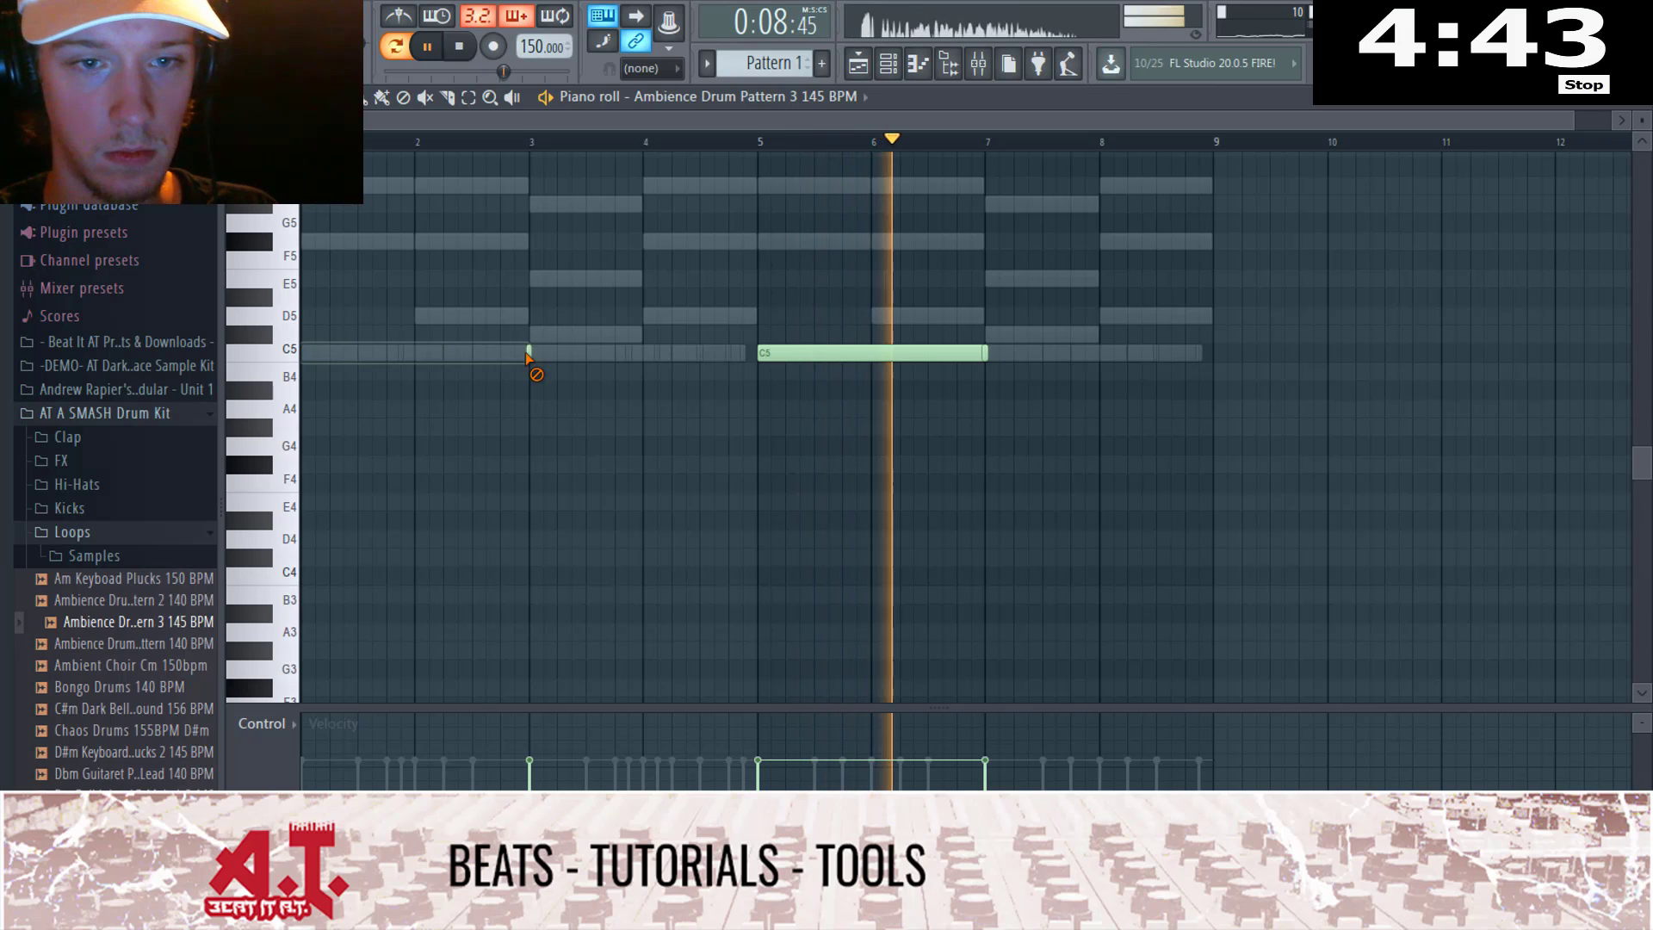
{"action": "key", "text": "ctrl+z"}
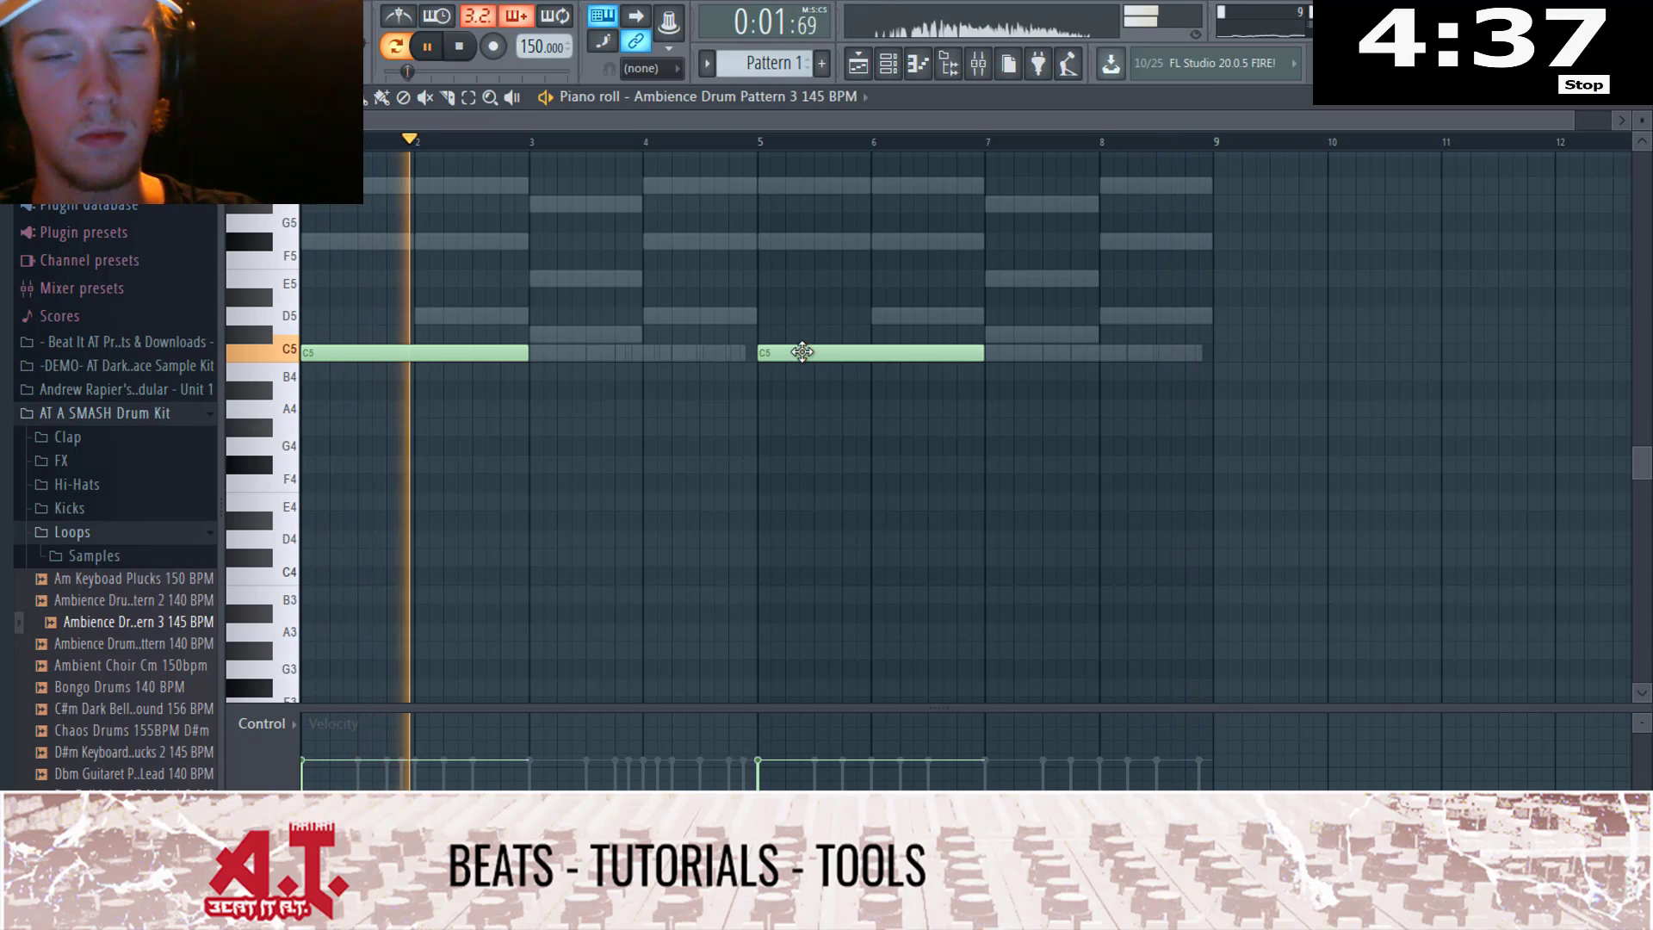
{"action": "key", "text": "F7"}
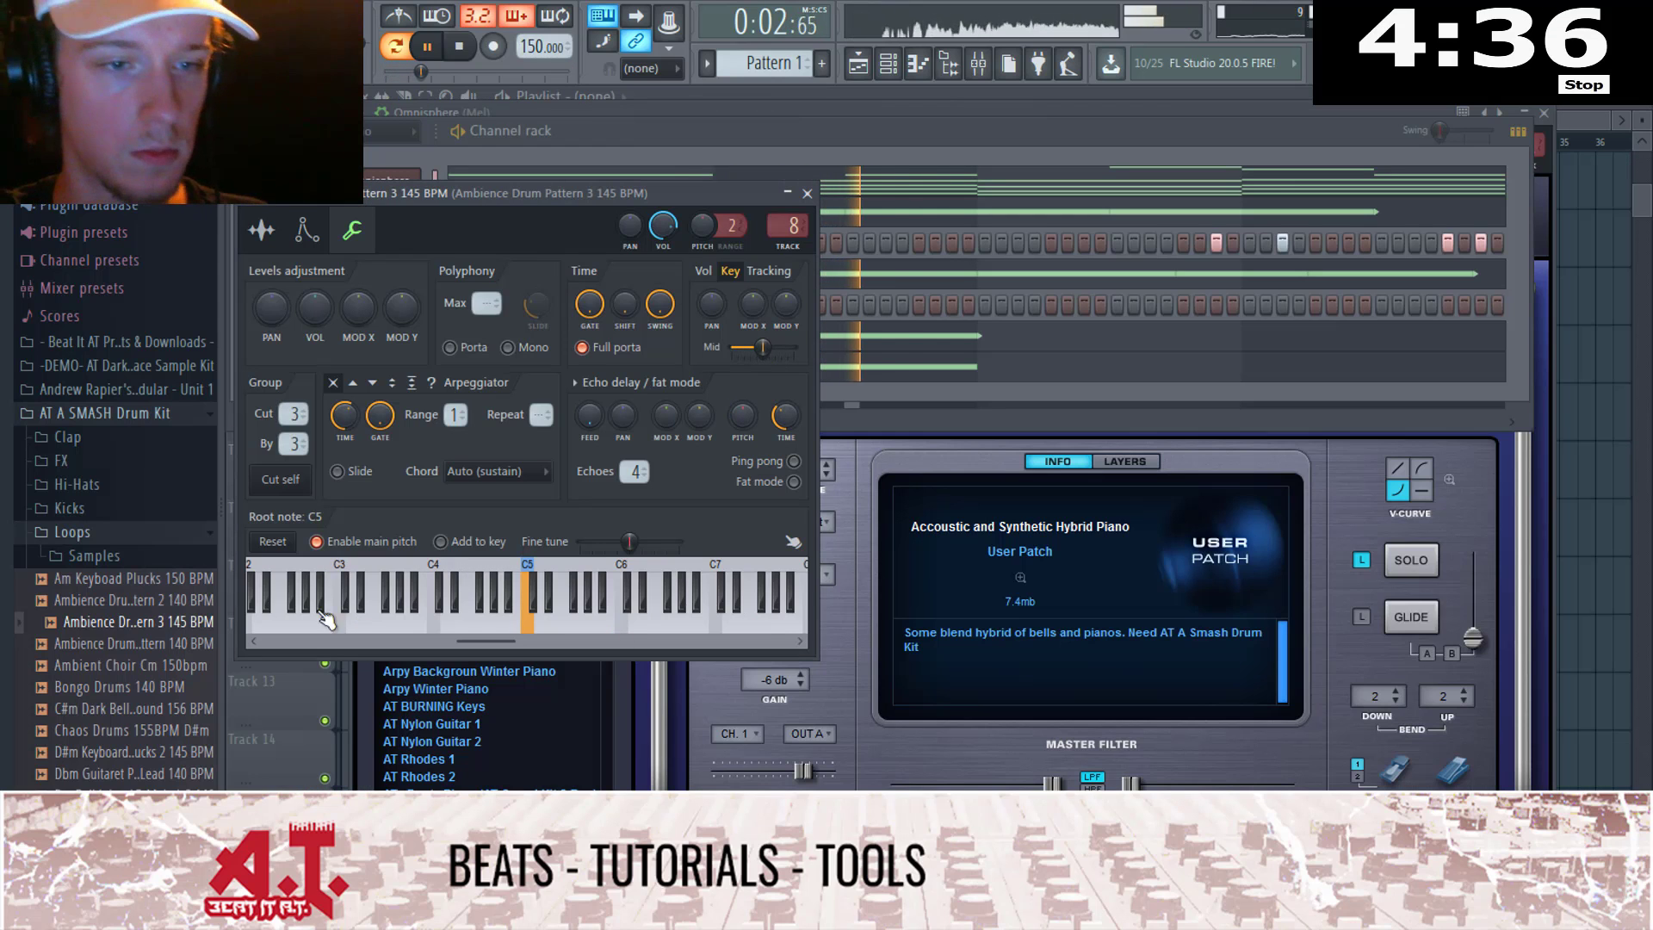
{"action": "left_click", "coordinate": [807, 193]}
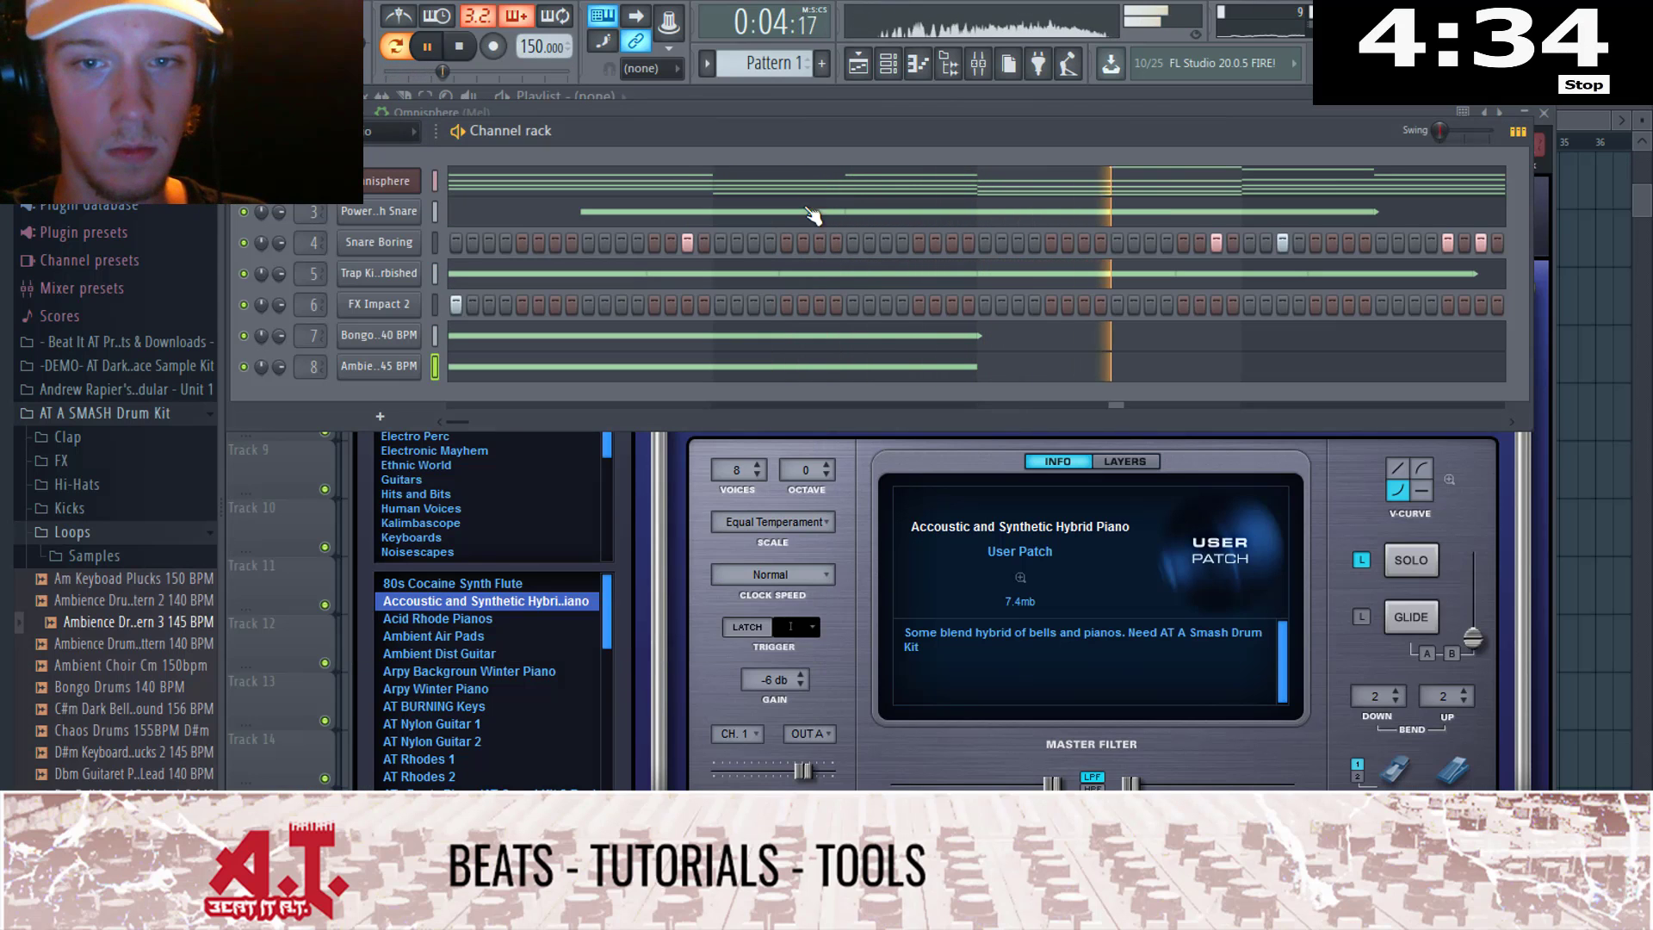
Step: Preview the kit's hi-hats, add Stackerz Hat as a new channel and fill each 4 steps
{"action": "left_click", "coordinate": [78, 483]}
{"action": "left_click", "coordinate": [110, 529]}
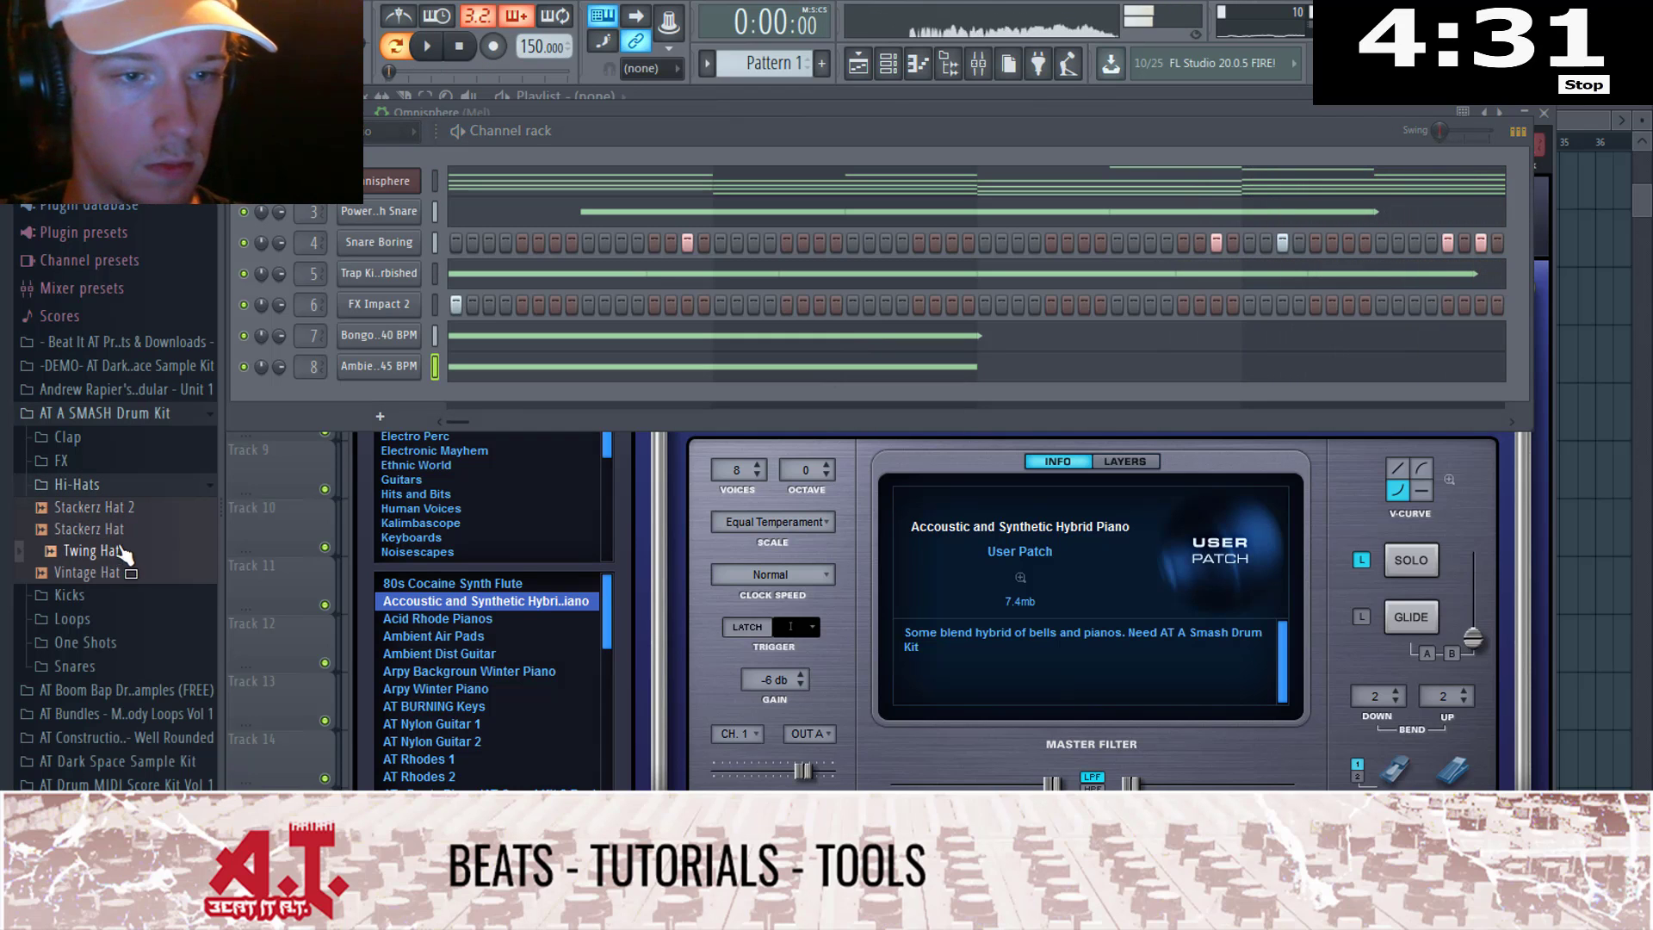
{"action": "left_click_drag", "start_coordinate": [124, 551], "coordinate": [431, 391]}
{"action": "right_click", "coordinate": [430, 392]}
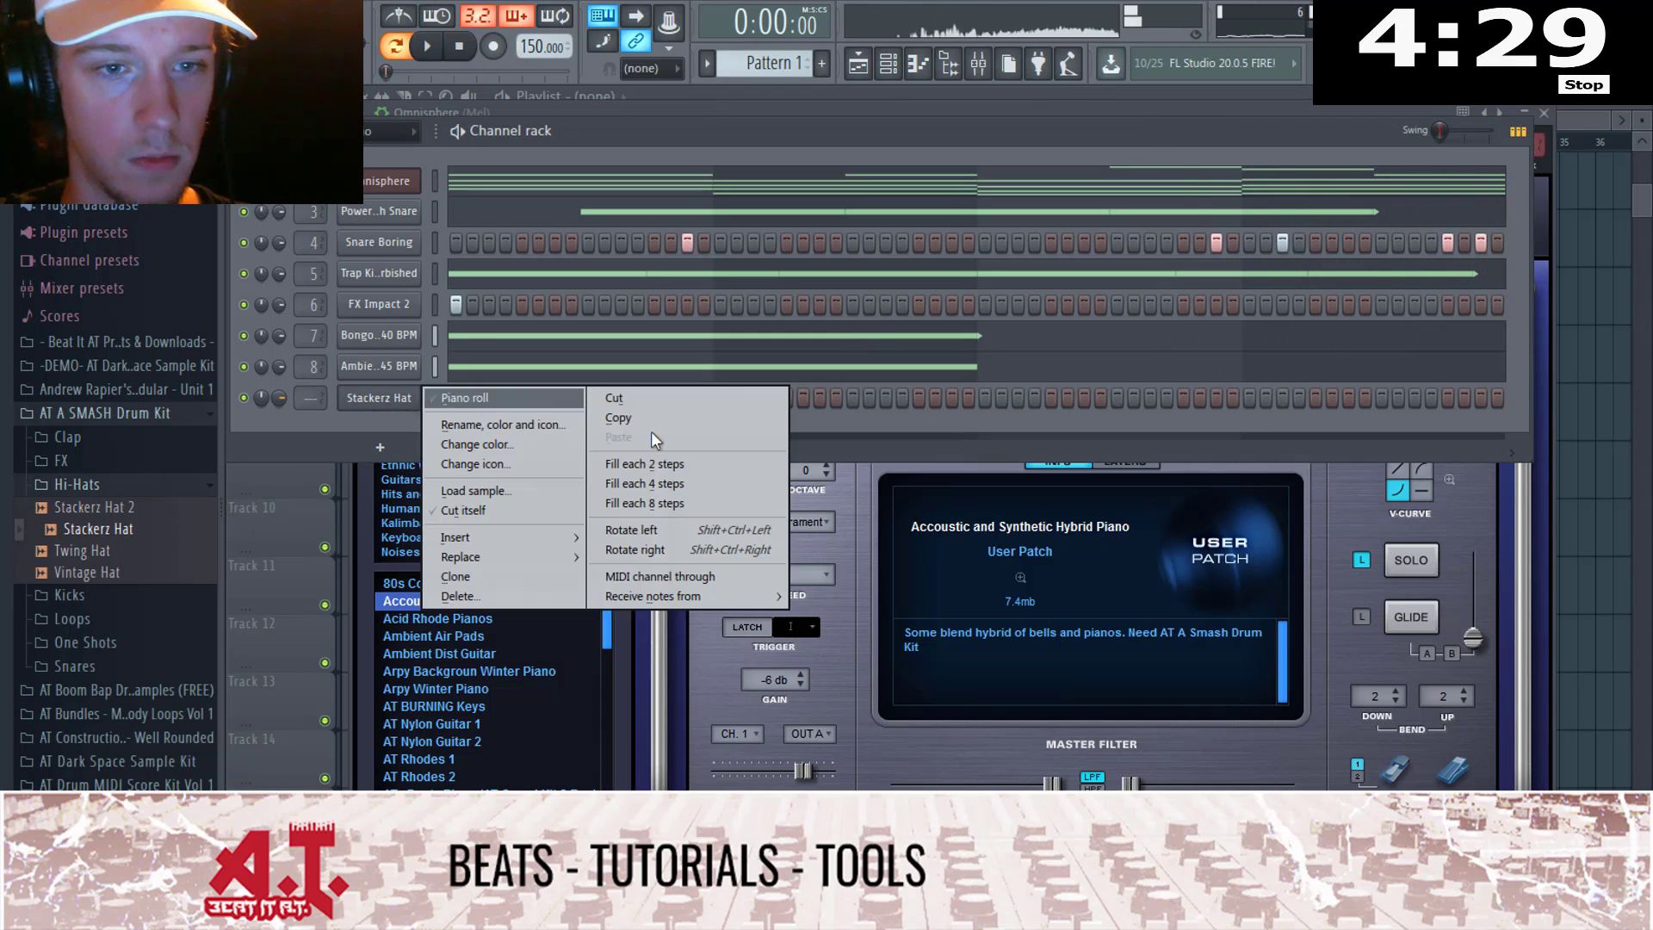
{"action": "left_click", "coordinate": [652, 482]}
Step: Route the Stackerz Hat channel to mixer track 9 and play the pattern
{"action": "left_click", "coordinate": [388, 398]}
{"action": "left_click", "coordinate": [816, 274]}
{"action": "key", "text": "space"}
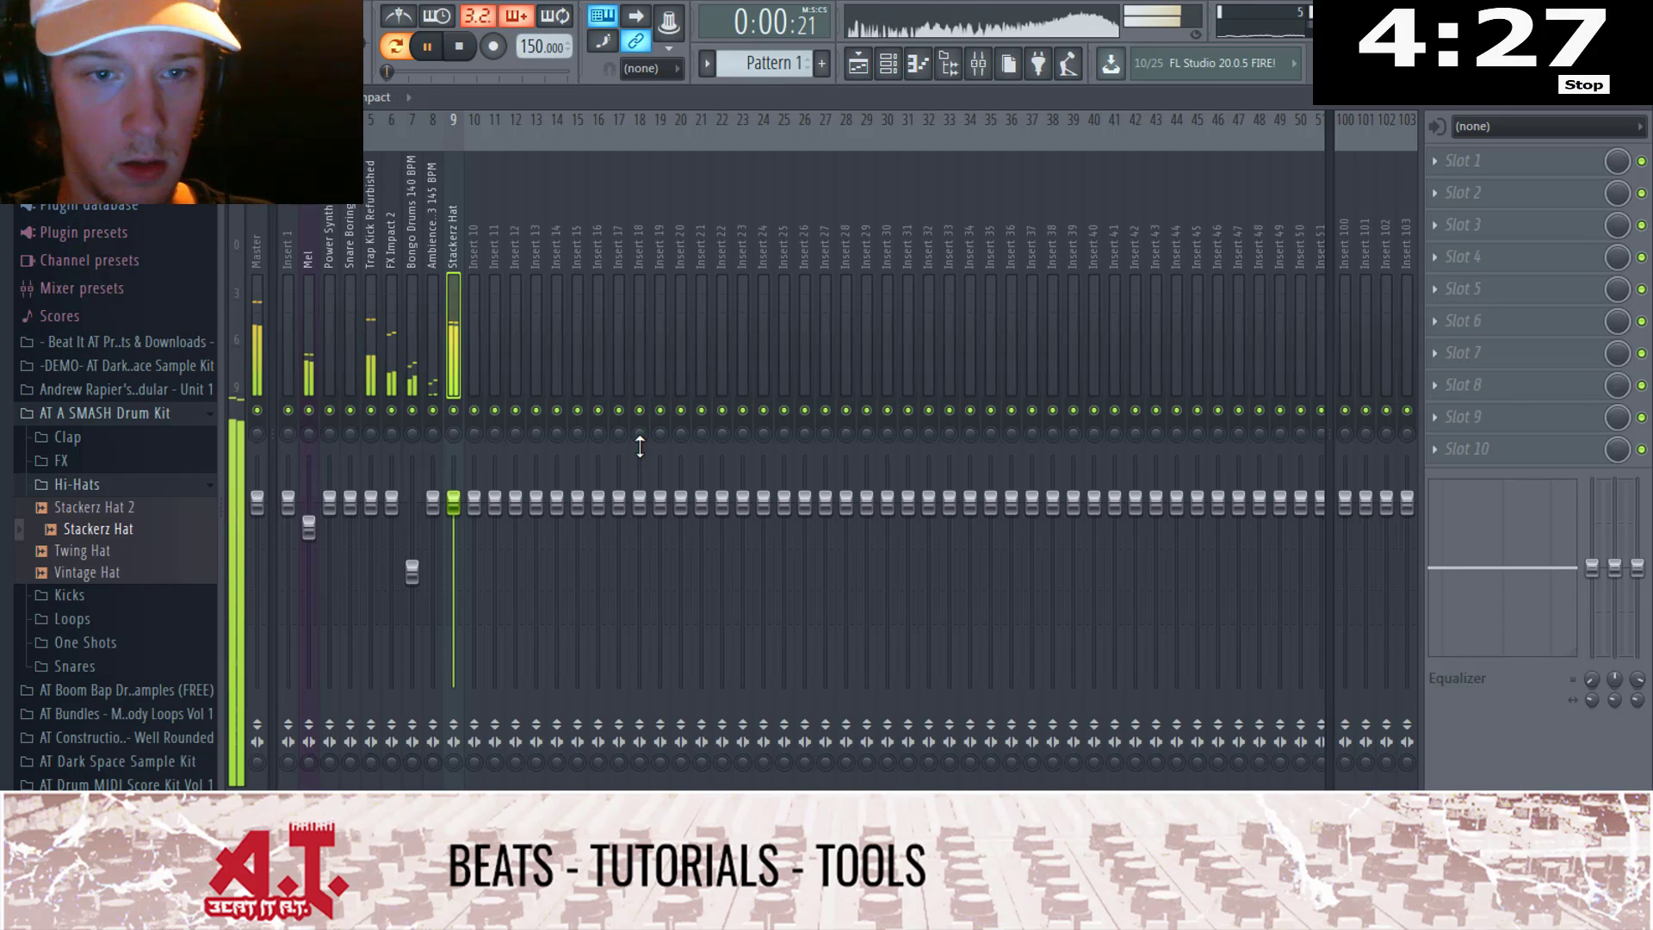
Step: Insert Fruity parametric EQ 2 on the Stackerz Hat mixer track, rolling off the highs and lows and boosting around 6 kHz
{"action": "left_click", "coordinate": [1451, 159]}
{"action": "left_click", "coordinate": [828, 730]}
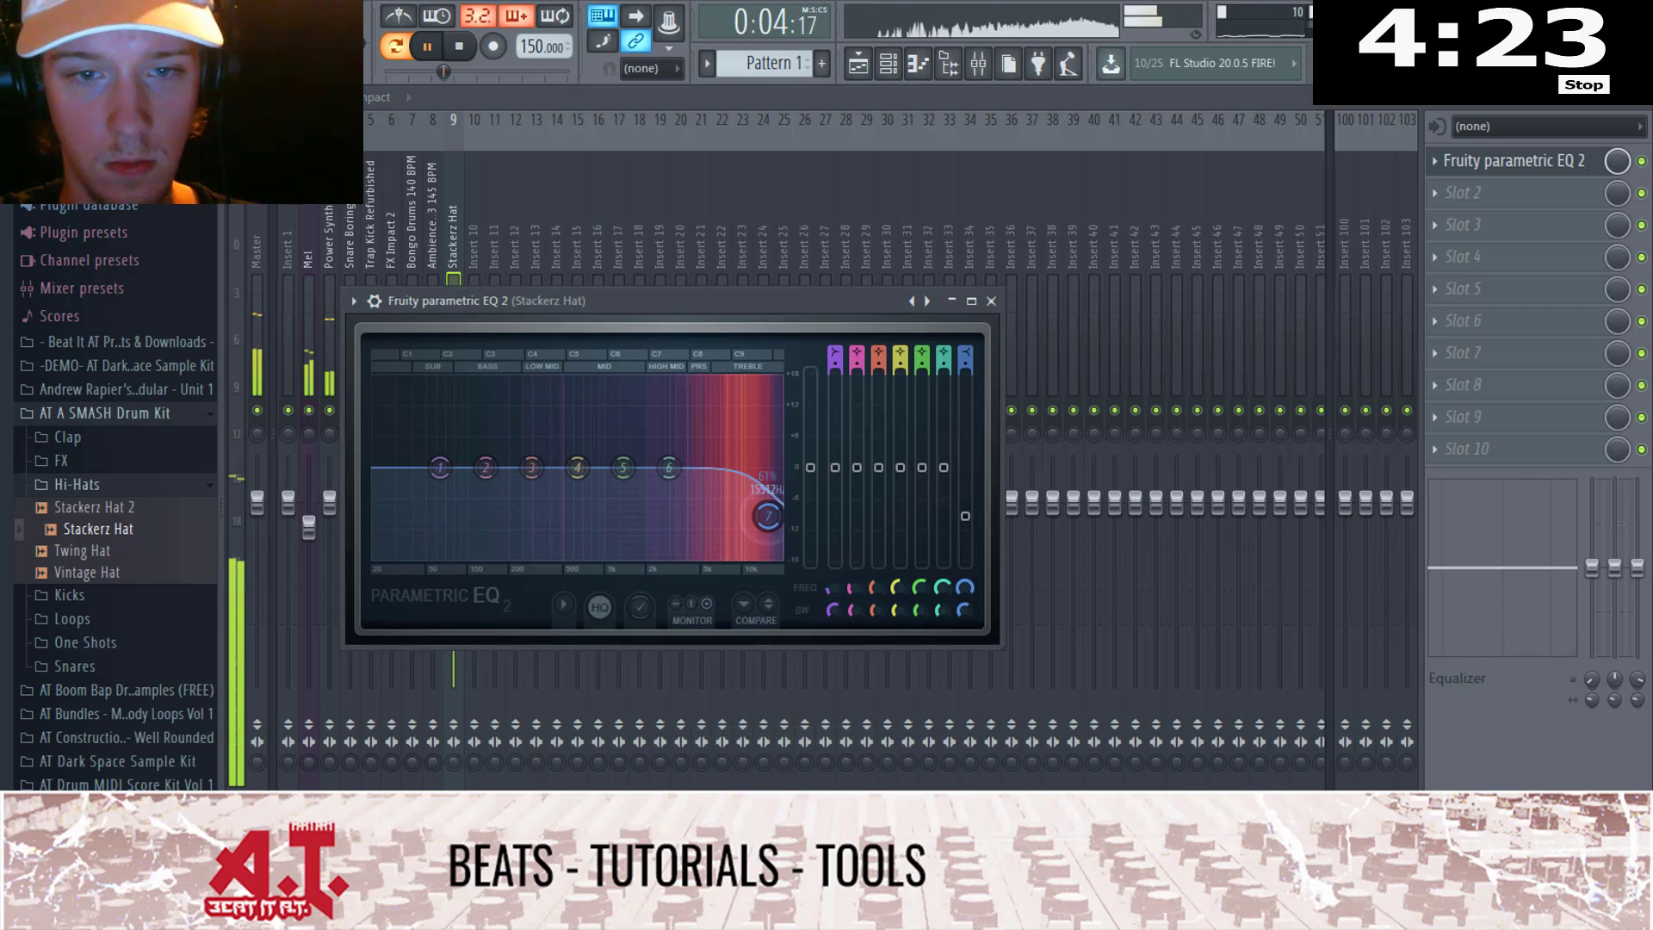
{"action": "left_click_drag", "start_coordinate": [767, 517], "coordinate": [756, 540]}
{"action": "left_click_drag", "start_coordinate": [670, 470], "coordinate": [713, 454]}
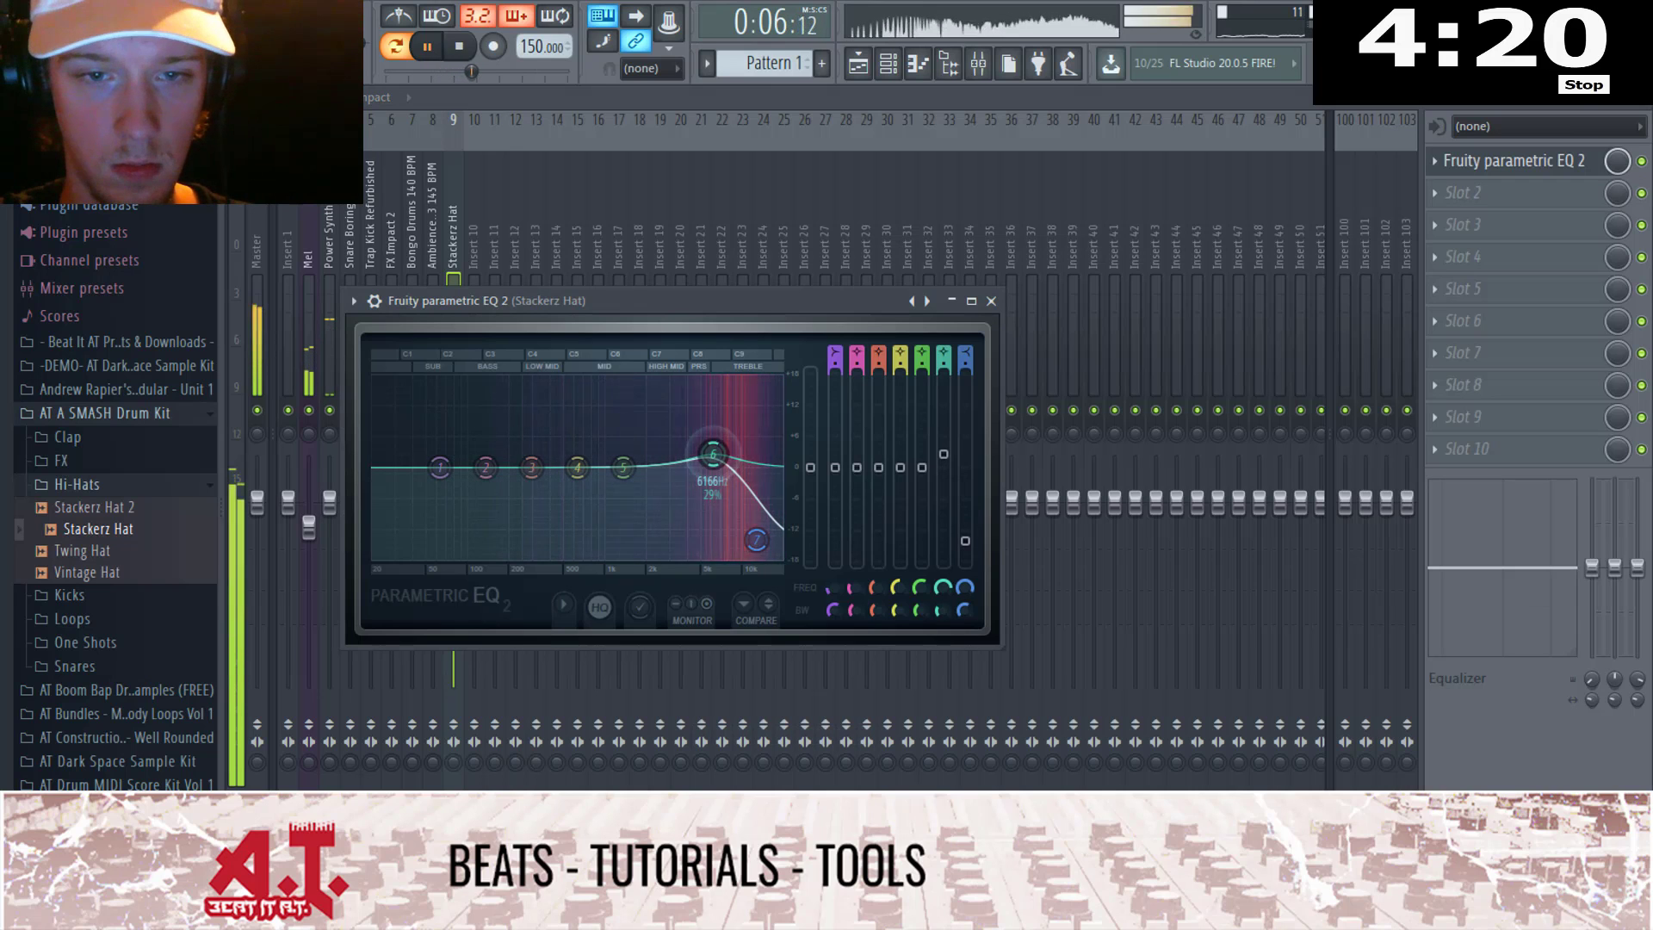
{"action": "left_click_drag", "start_coordinate": [443, 470], "coordinate": [561, 540]}
{"action": "left_click", "coordinate": [991, 300]}
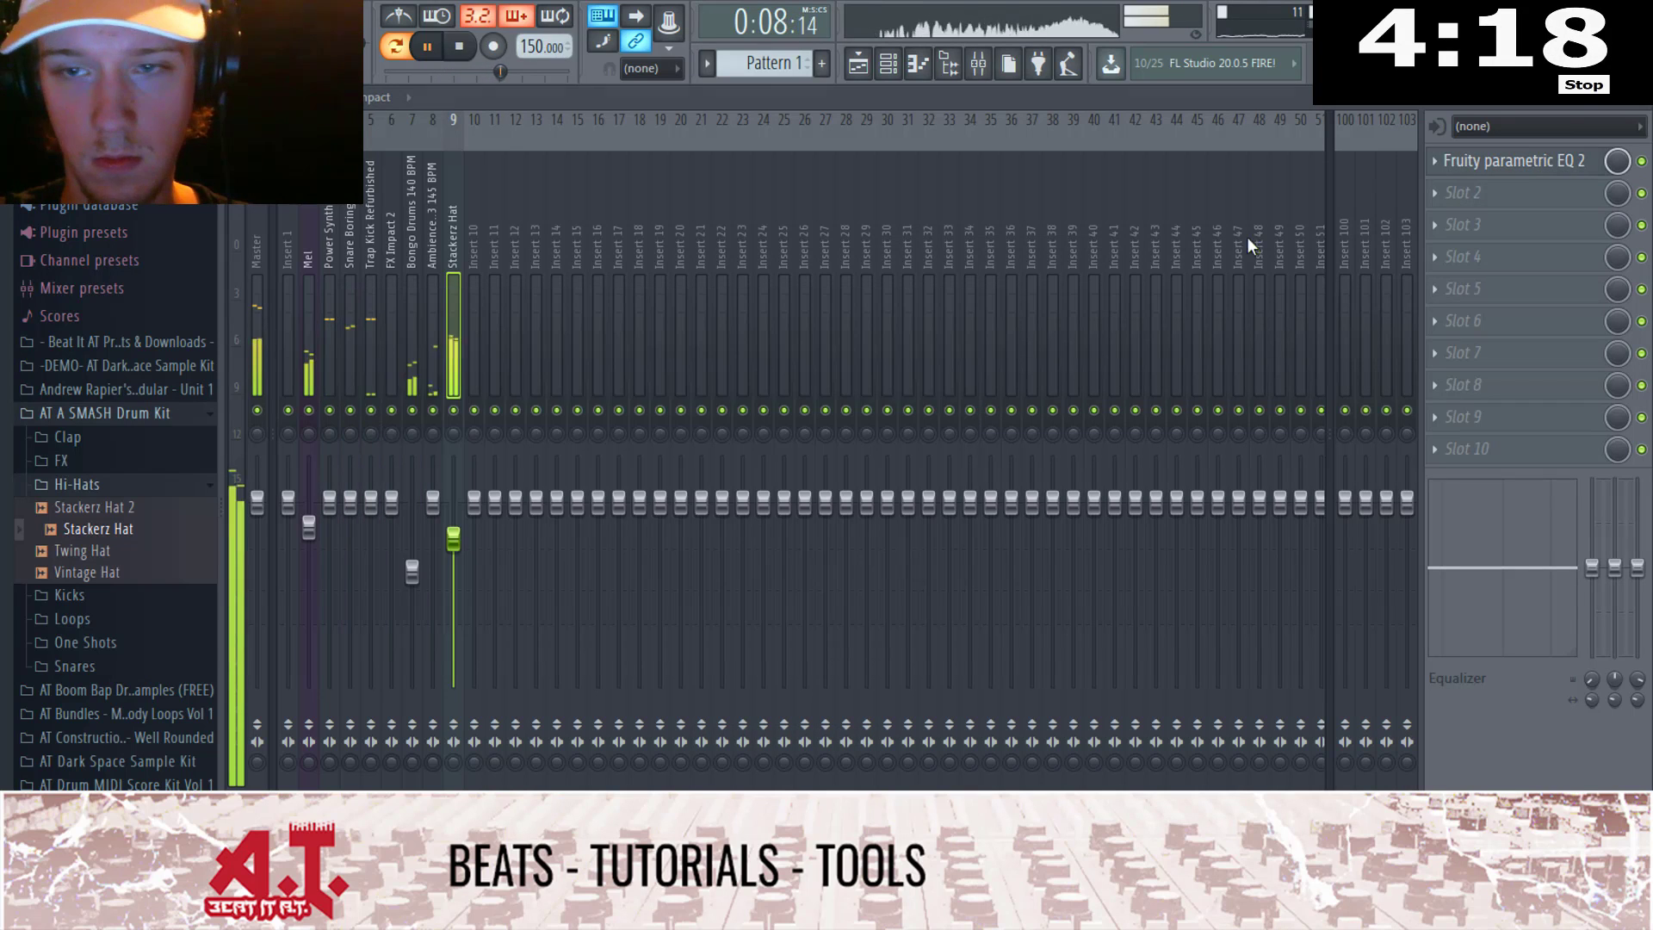
Step: Duplicate the lowest note of each Omnisphere bar one octave down, as F#4, D4 and C#4 notes across the eight bars
{"action": "key", "text": "F9"}
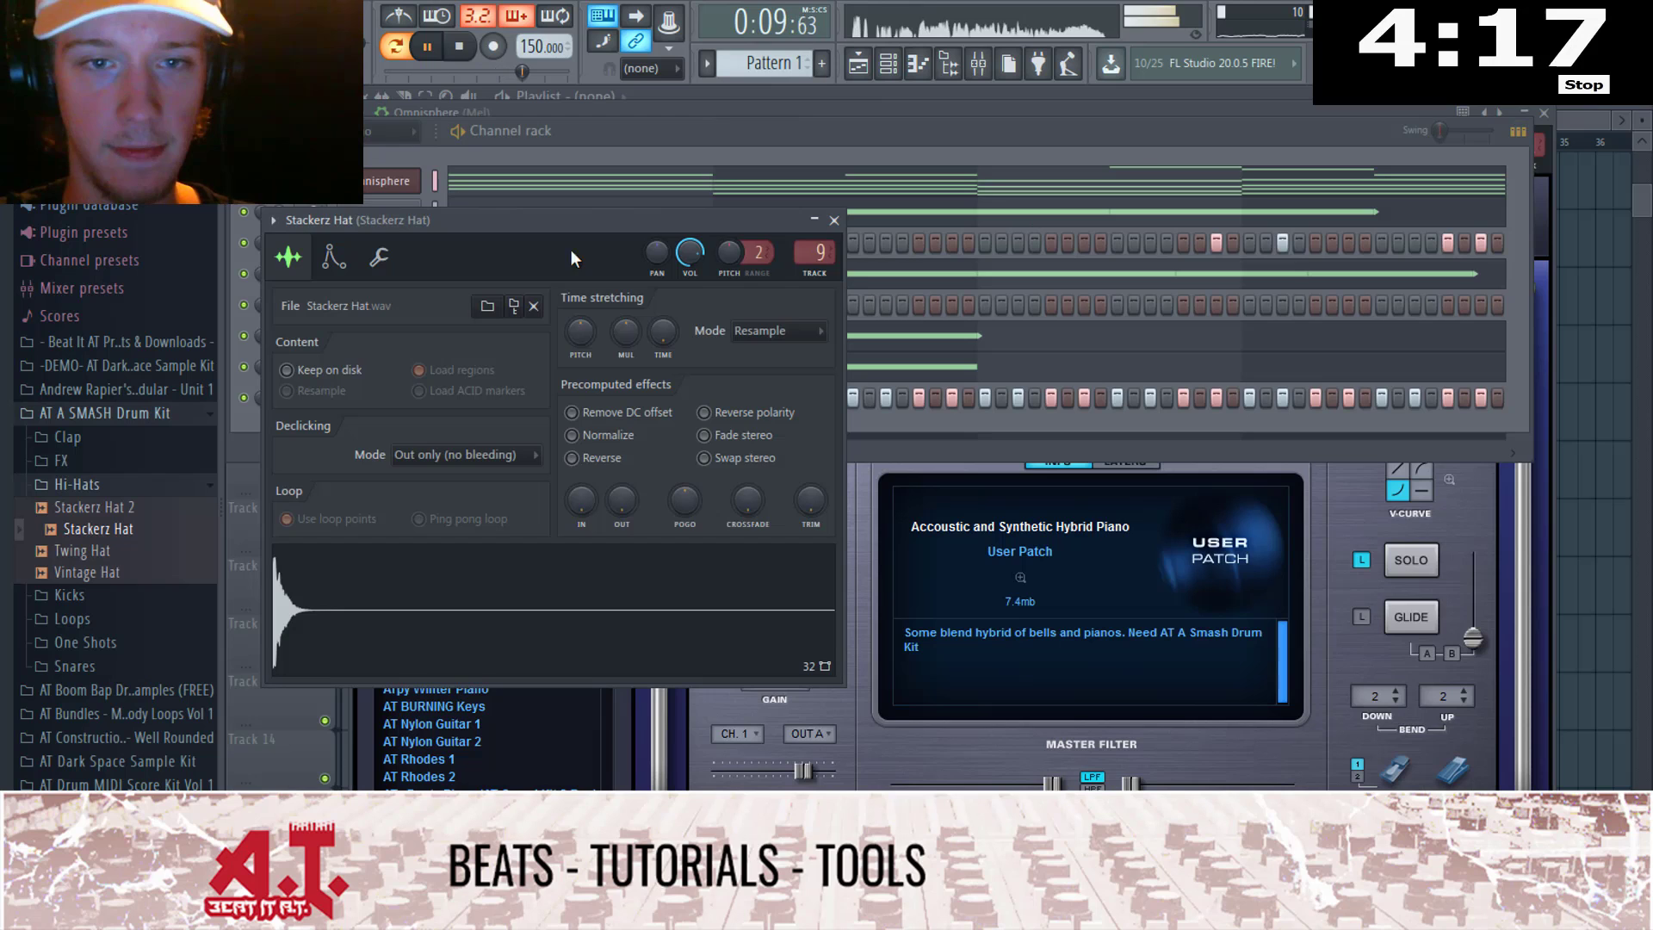
{"action": "left_click", "coordinate": [834, 220]}
{"action": "key", "text": "F7"}
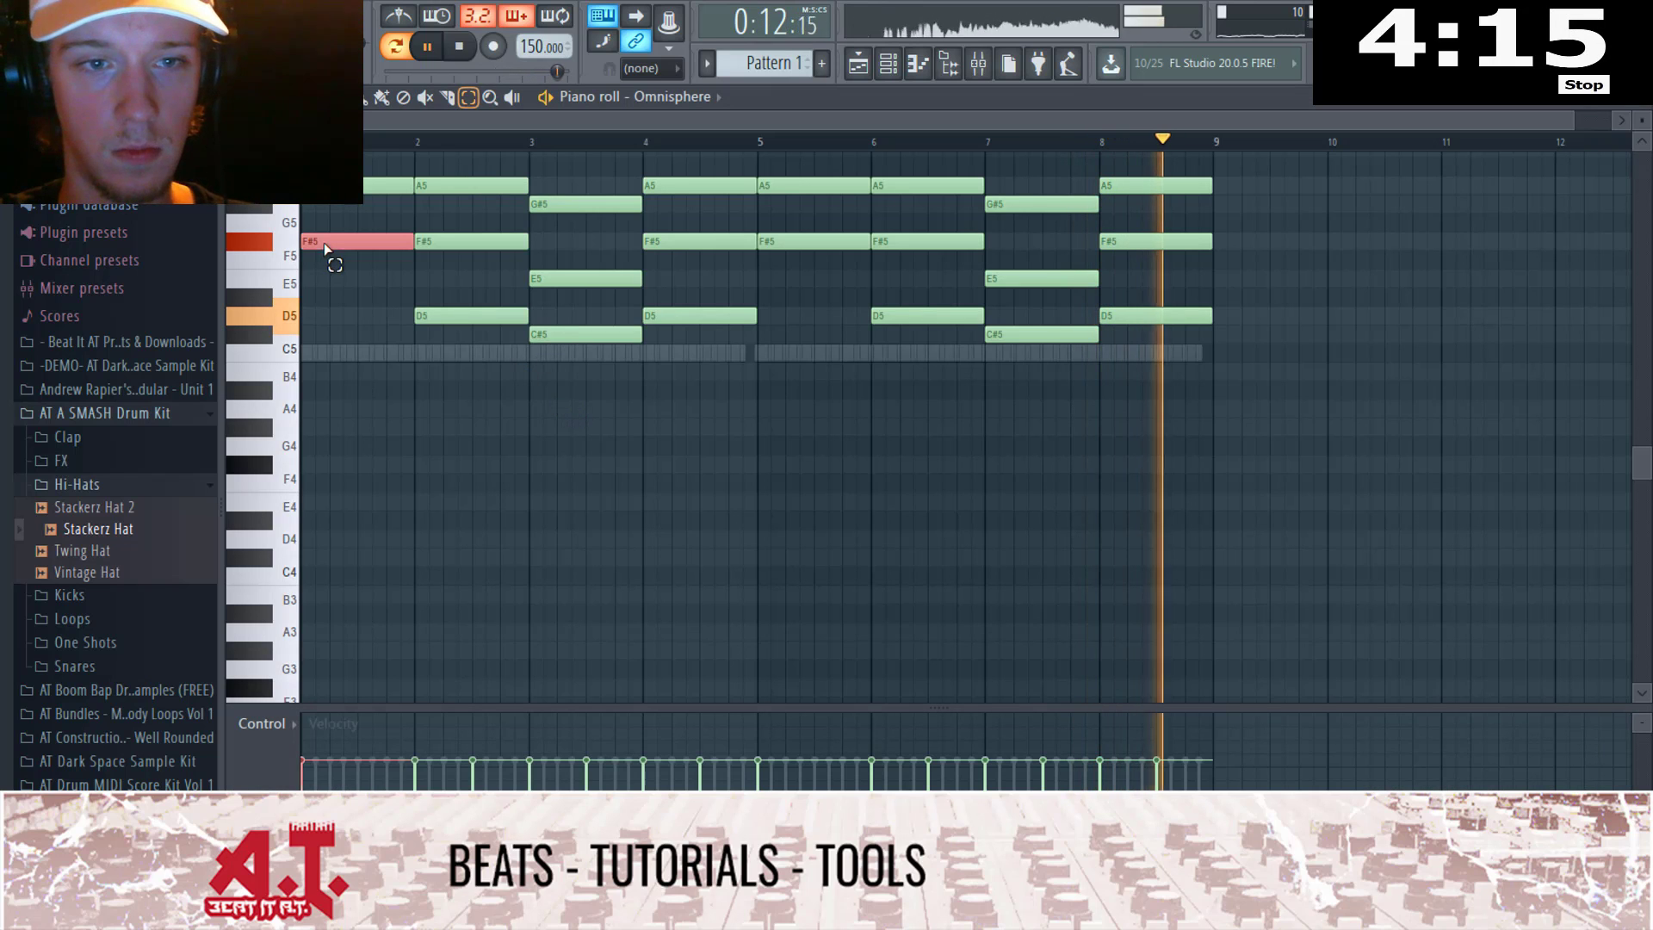
{"action": "left_click", "coordinate": [492, 321], "text": "ctrl+shift"}
{"action": "left_click", "coordinate": [537, 332], "text": "ctrl+shift"}
{"action": "left_click", "coordinate": [692, 319], "text": "ctrl+shift"}
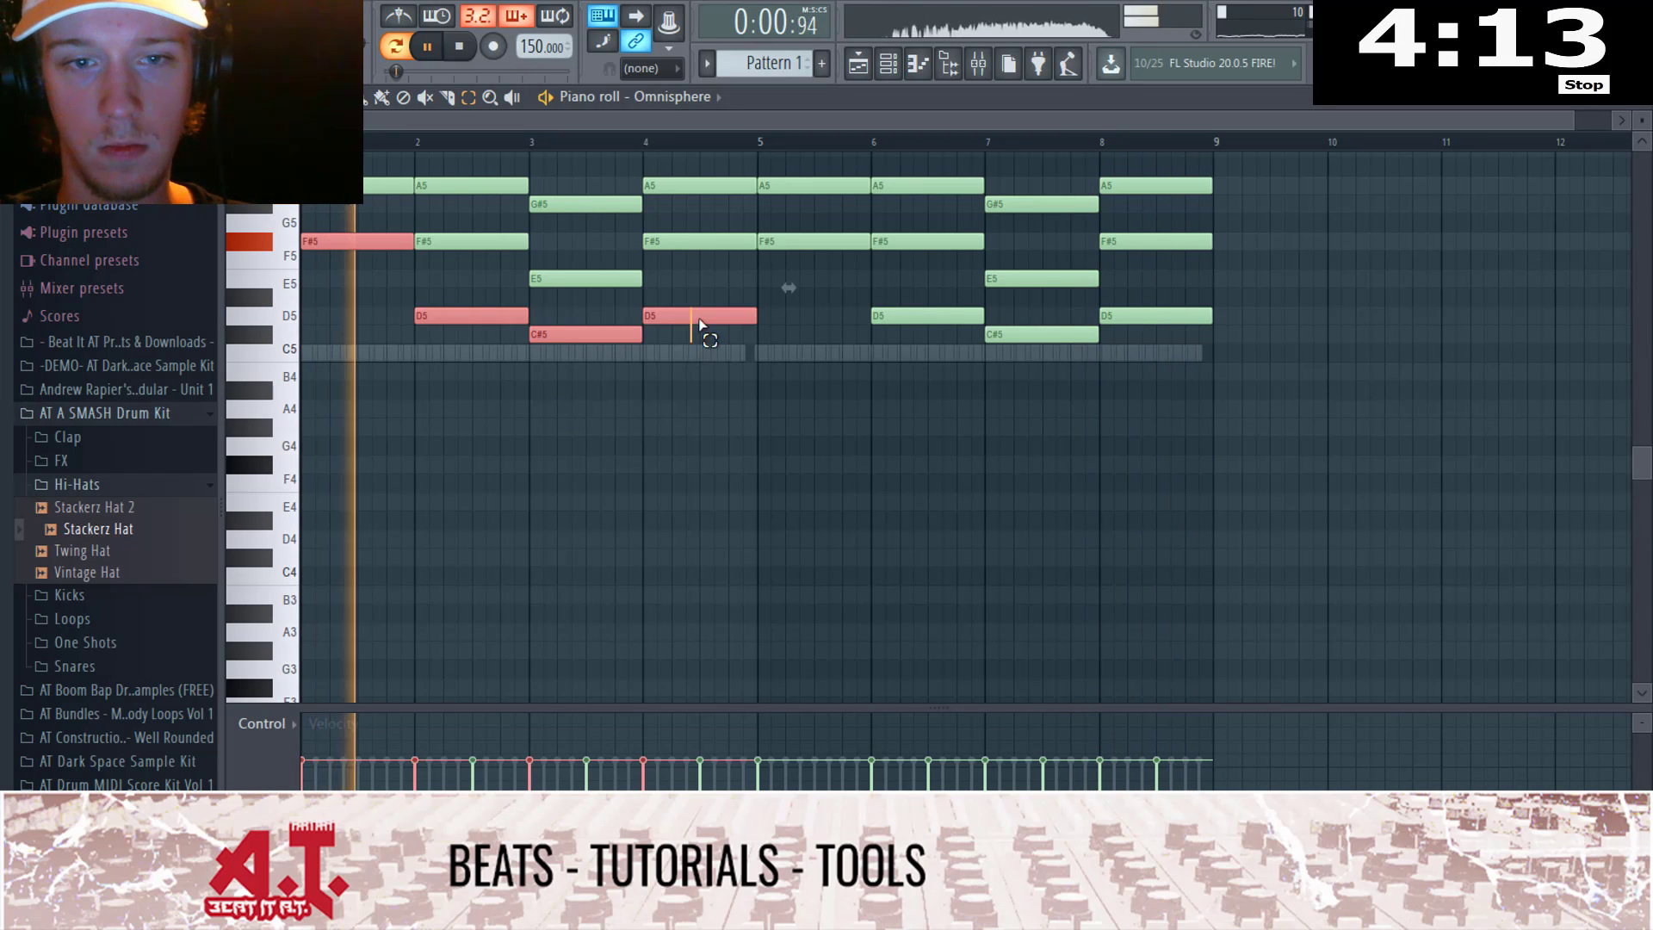
{"action": "left_click", "coordinate": [788, 242], "text": "ctrl+shift"}
{"action": "left_click", "coordinate": [998, 334], "text": "ctrl+shift"}
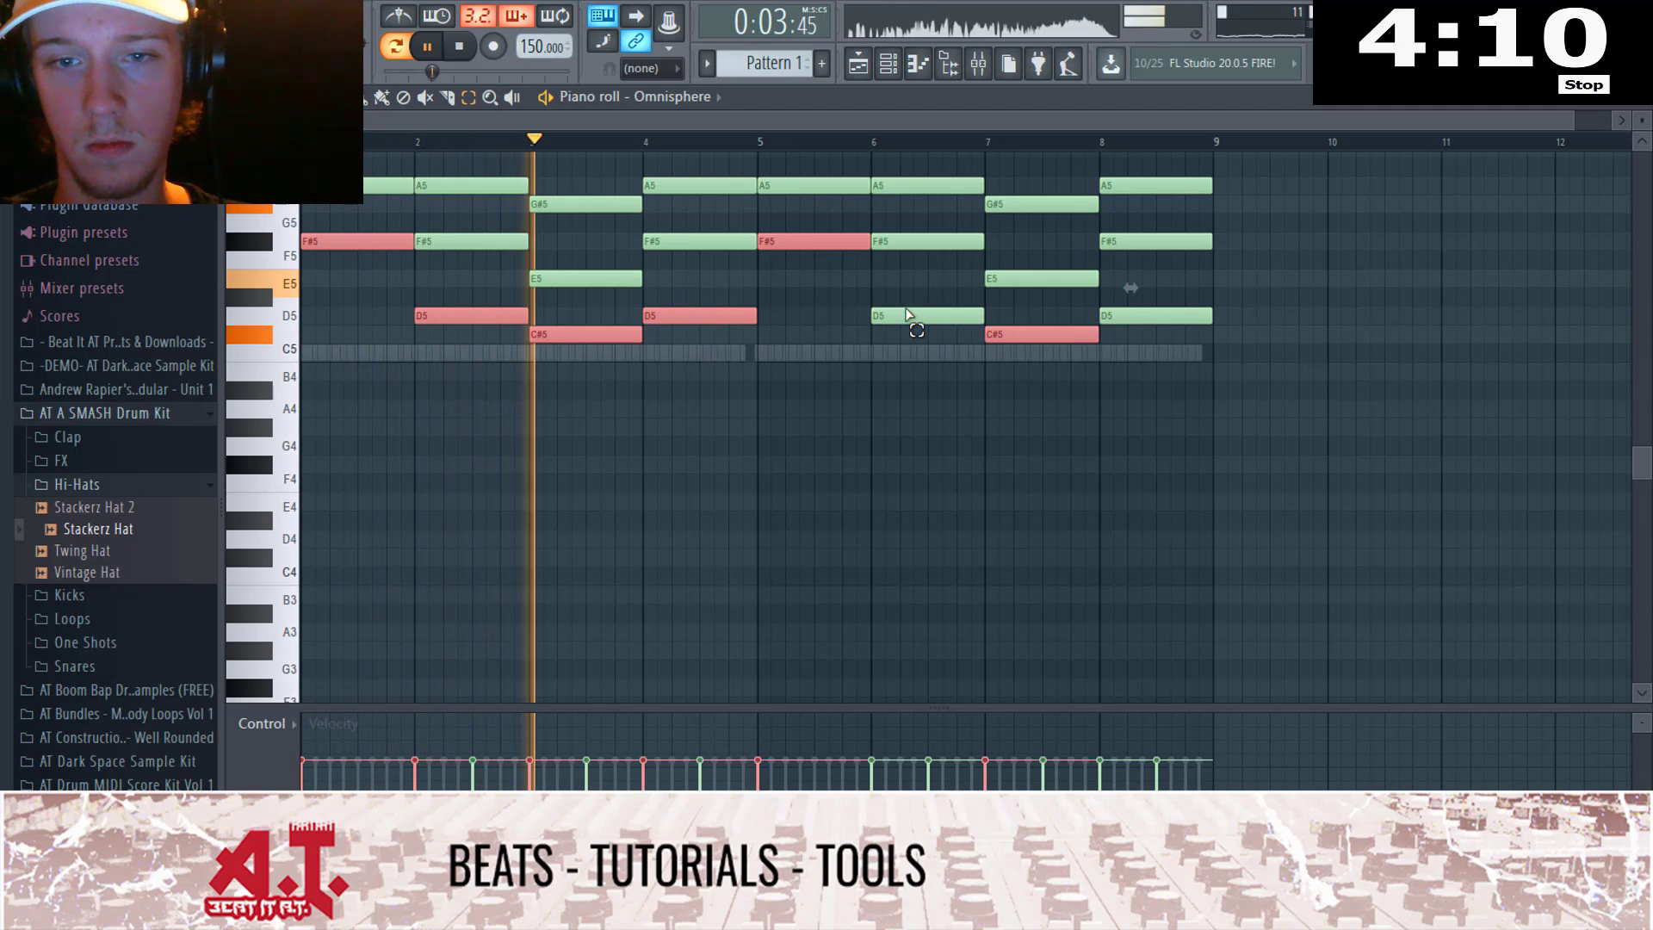
{"action": "left_click", "coordinate": [908, 315], "text": "ctrl+shift"}
{"action": "left_click", "coordinate": [1149, 316], "text": "ctrl+shift"}
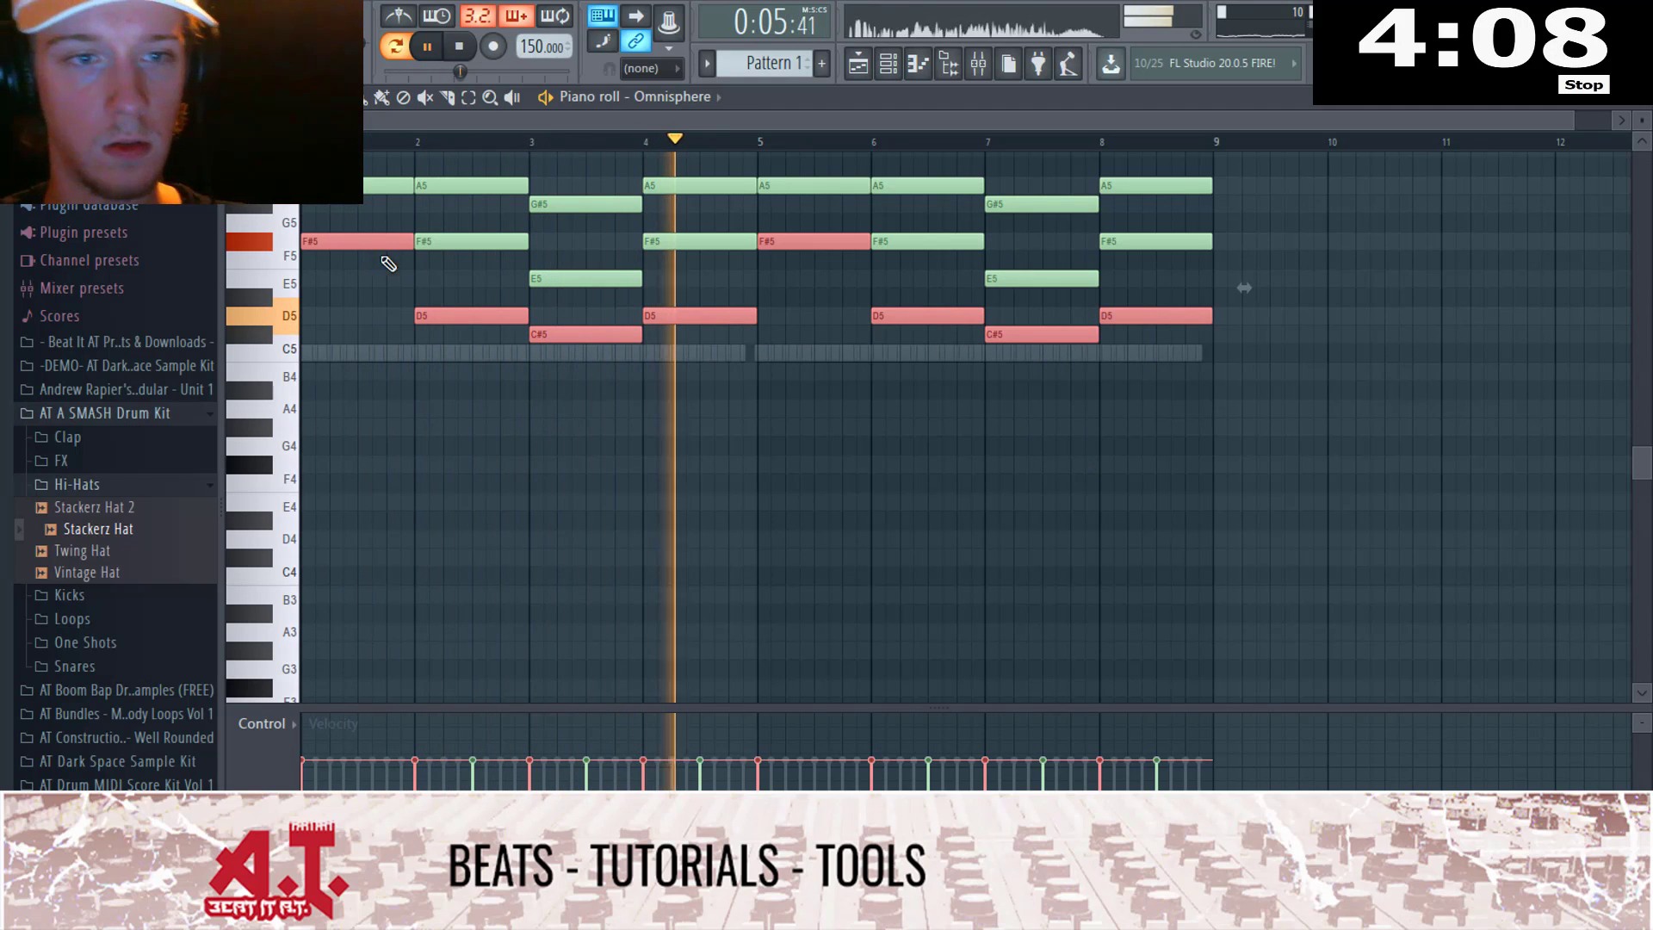
{"action": "key", "text": "ctrl+Down"}
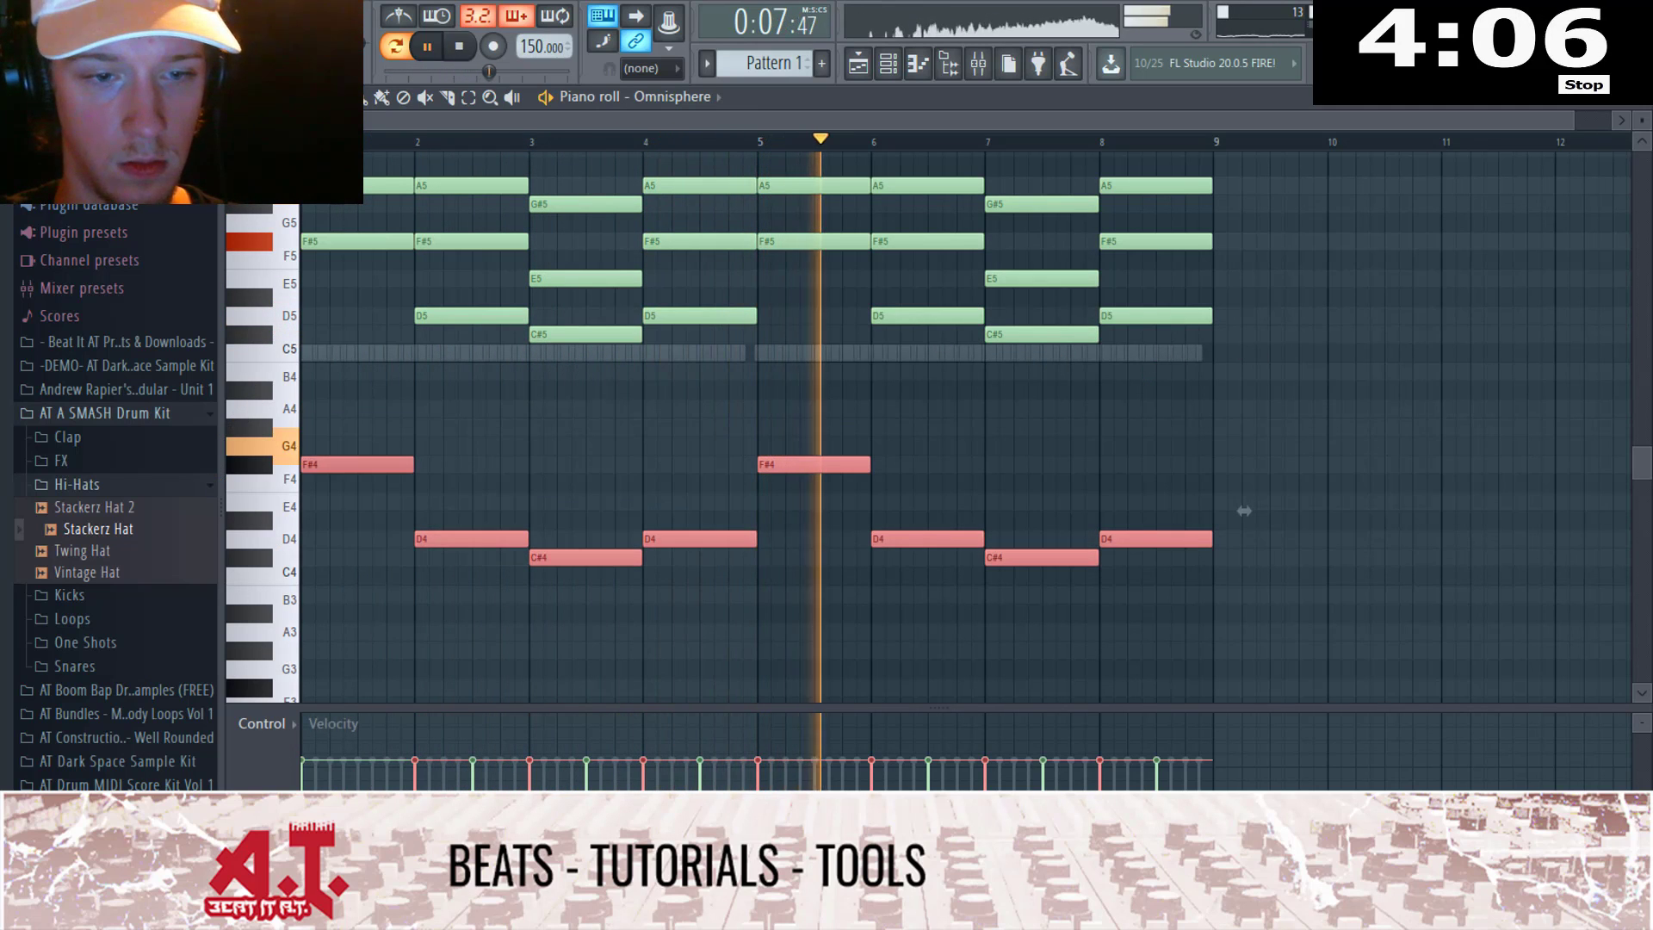
{"action": "left_click_drag", "start_coordinate": [379, 822], "coordinate": [1631, 822]}
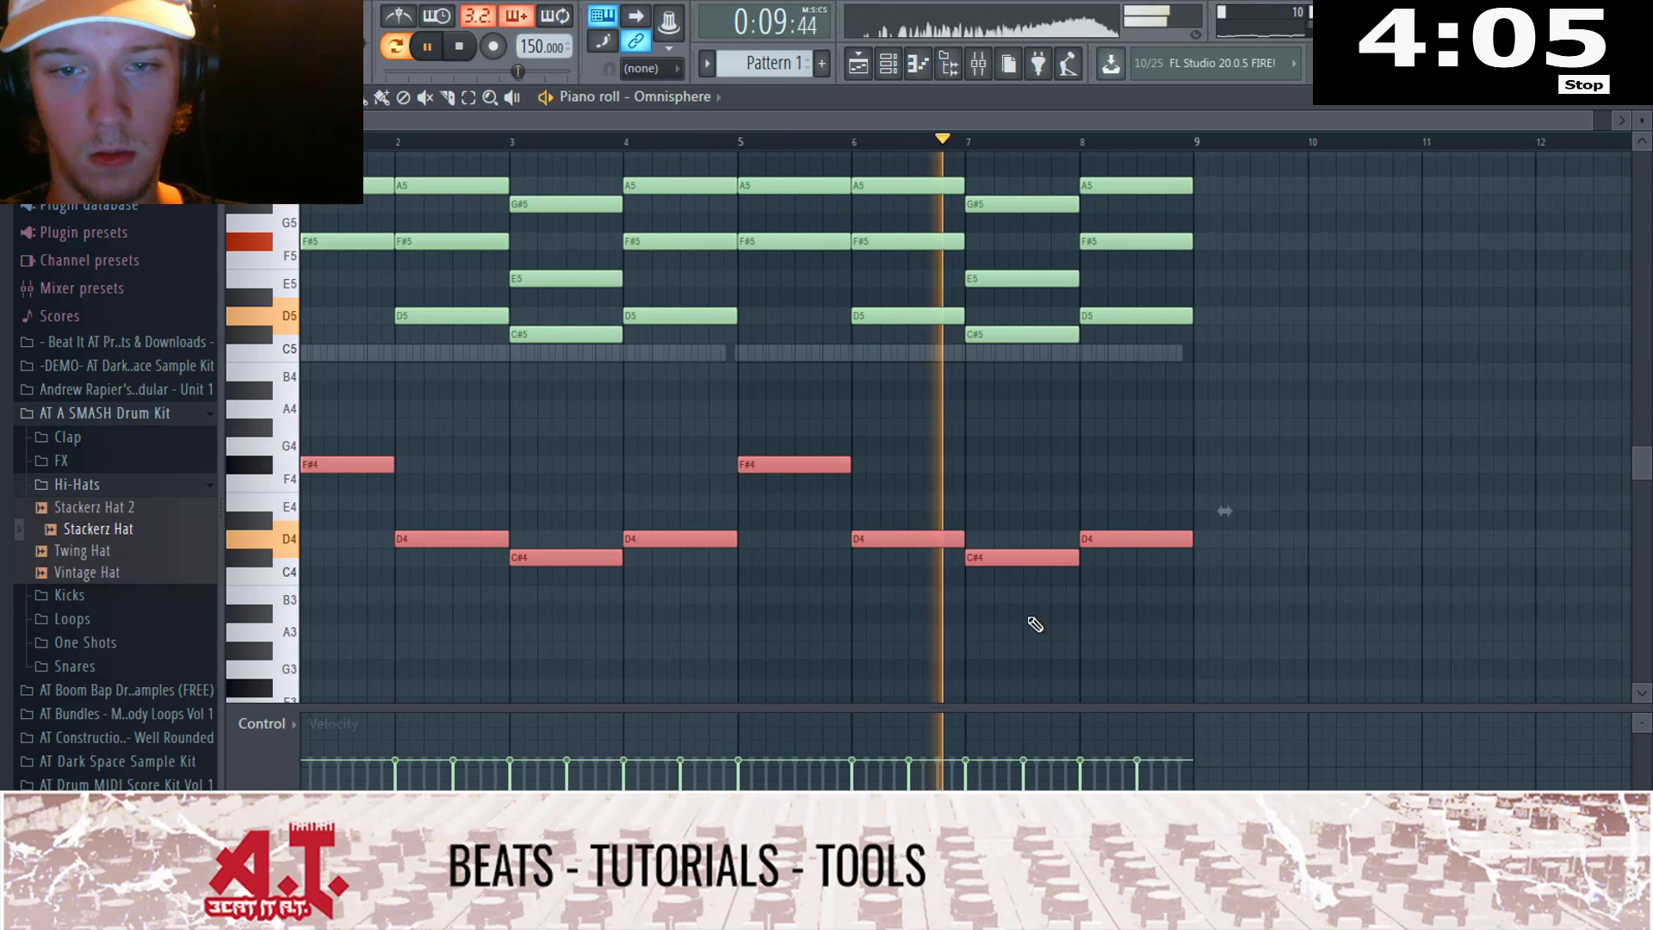
{"action": "key", "text": "Escape"}
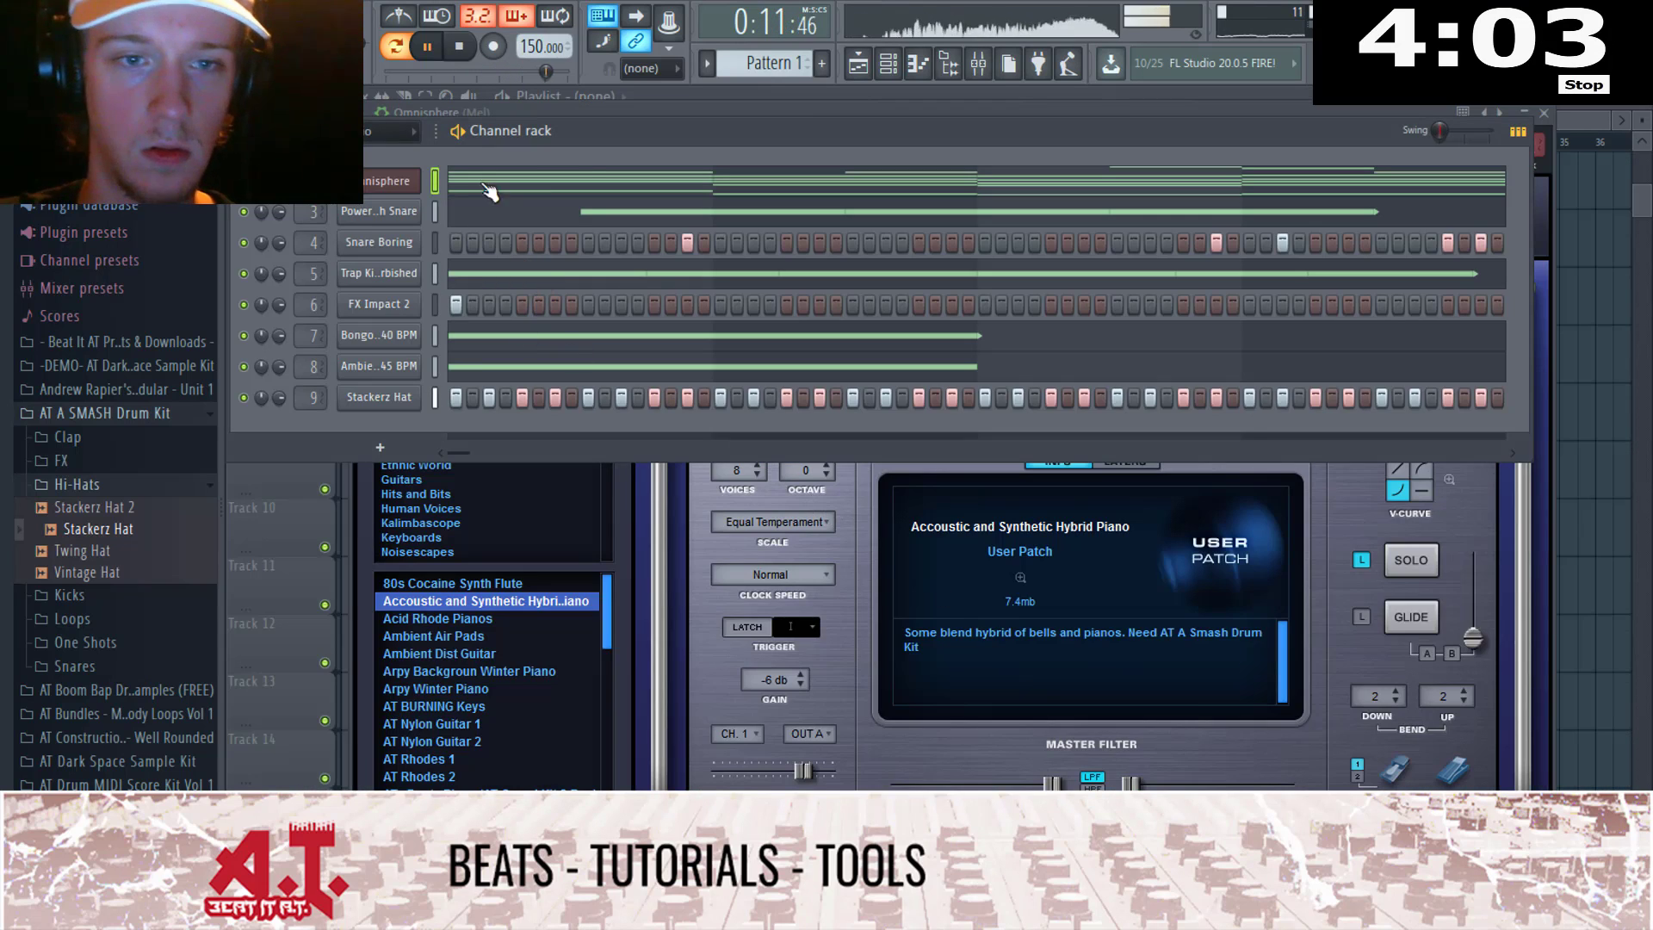
Step: Insert Decapitator in the second effect slot of the Mel mixer track, set its style to T and play the pattern
{"action": "key", "text": "F9"}
{"action": "left_click", "coordinate": [313, 360]}
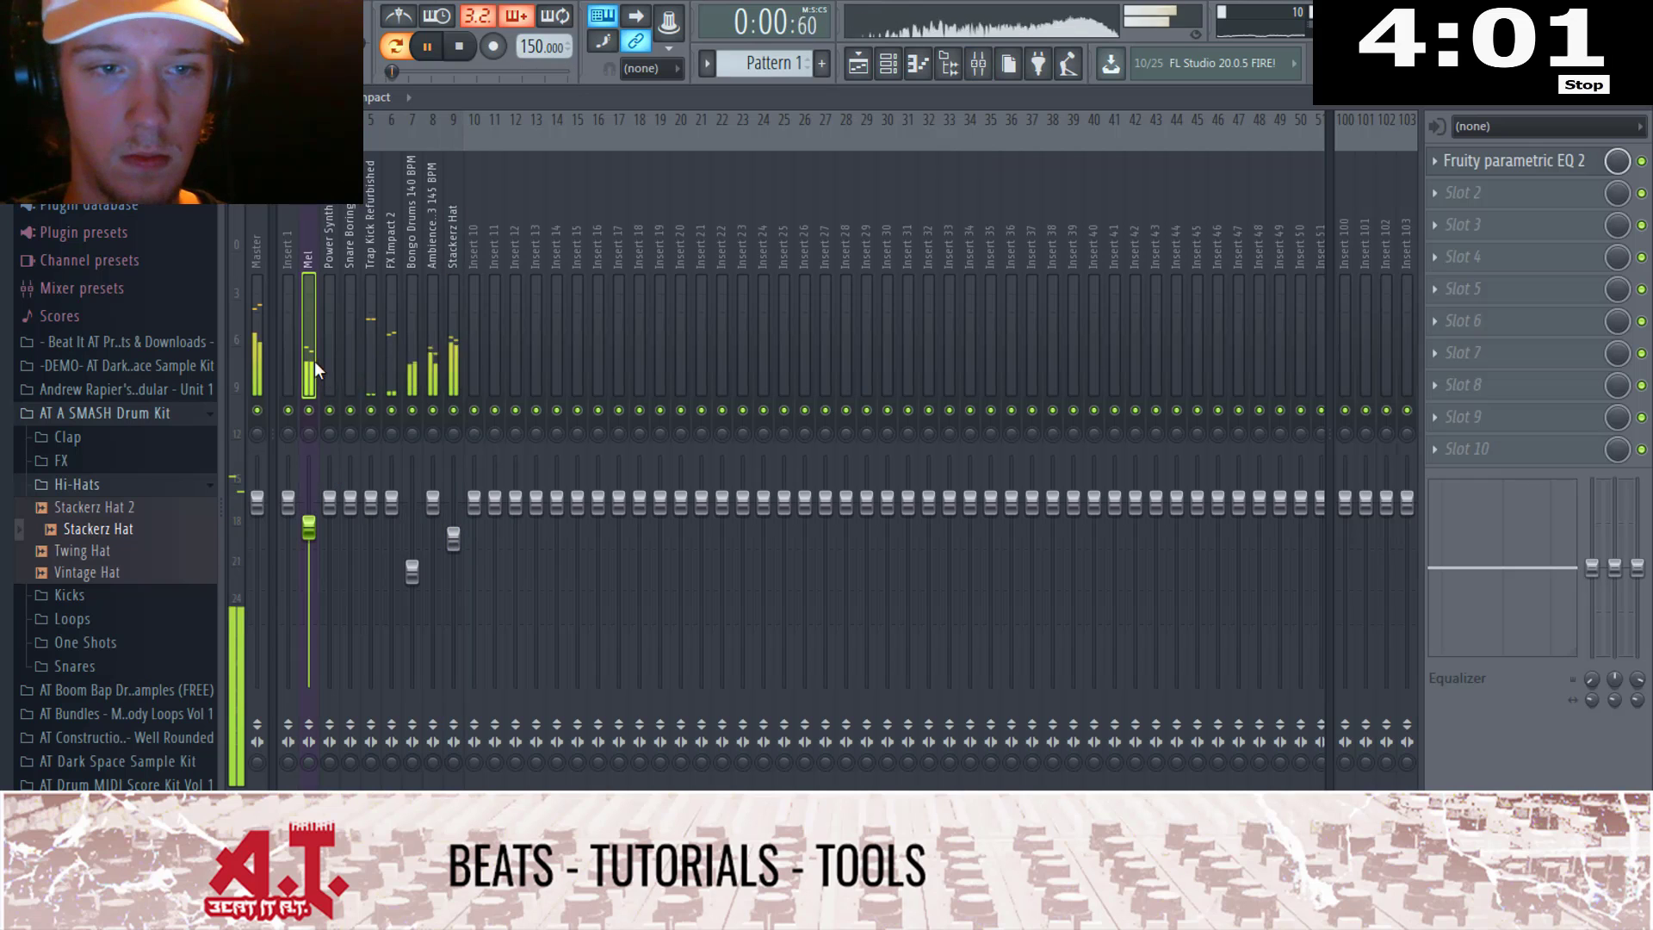
{"action": "left_click", "coordinate": [1501, 198]}
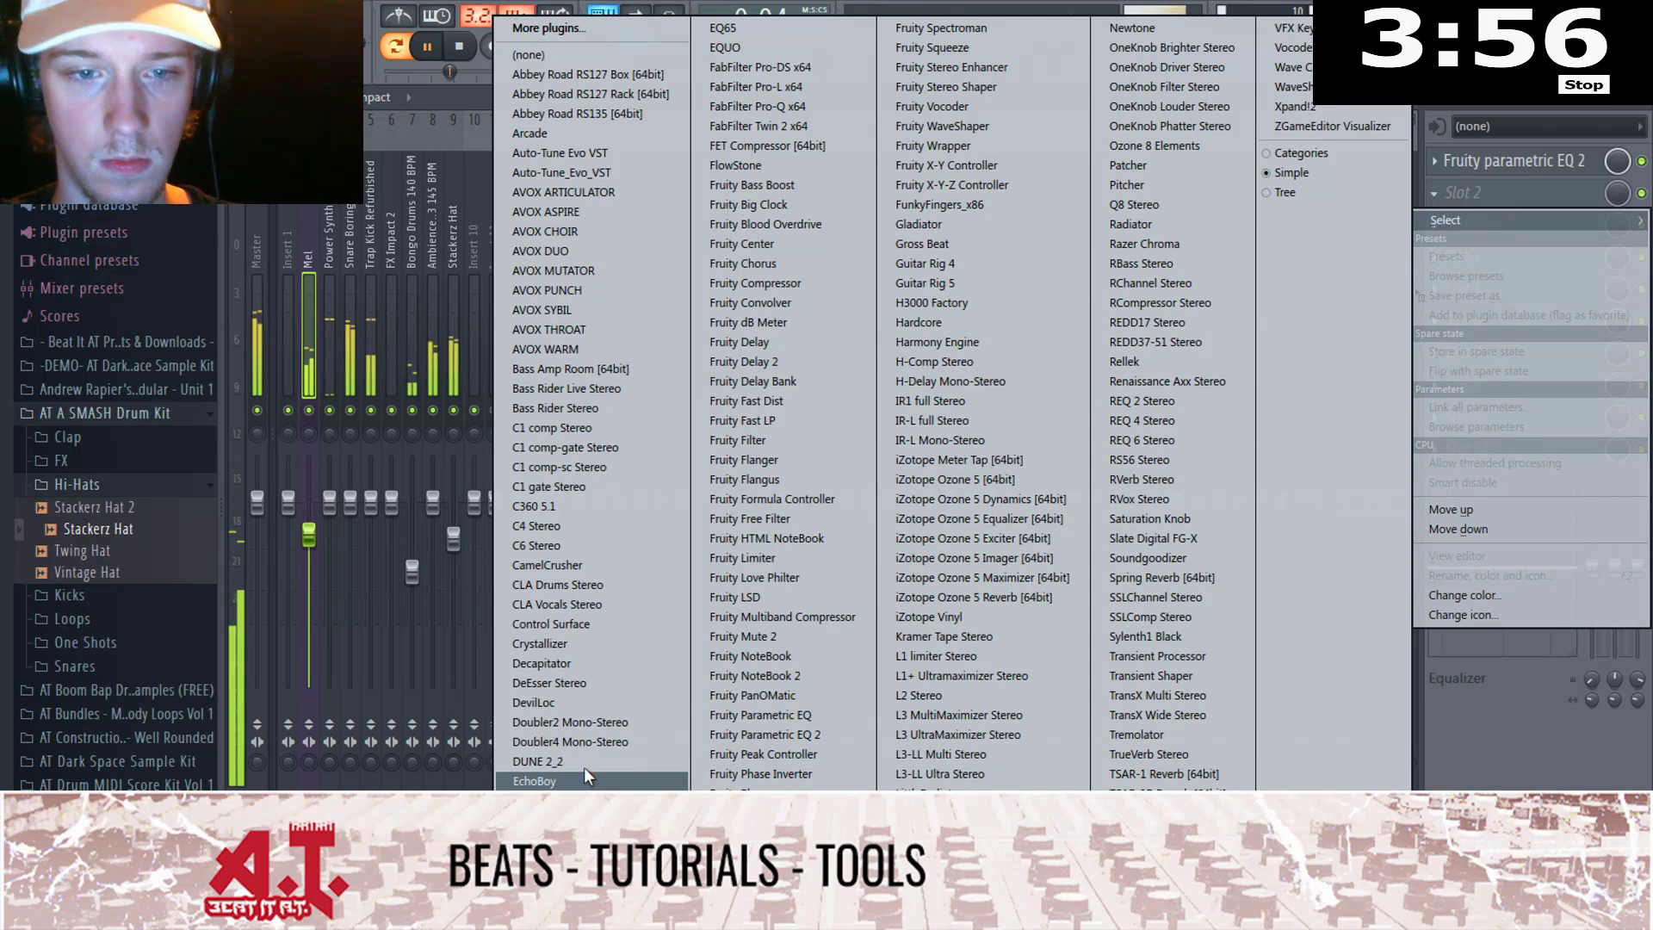
{"action": "left_click", "coordinate": [591, 664]}
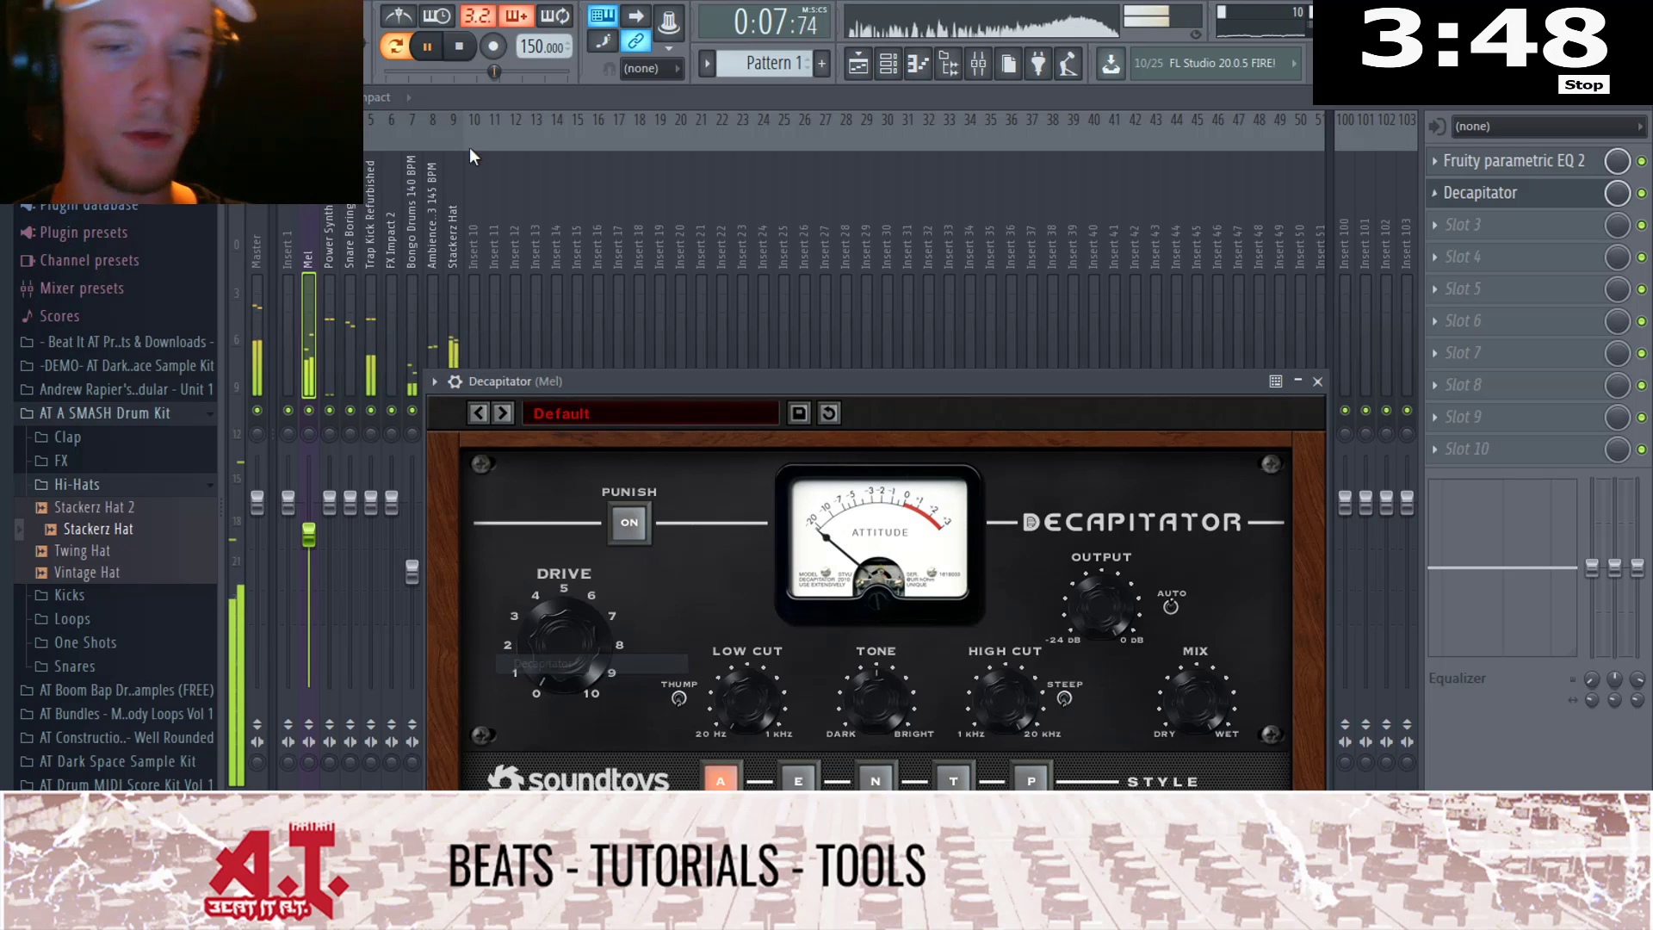
{"action": "left_click", "coordinate": [953, 778]}
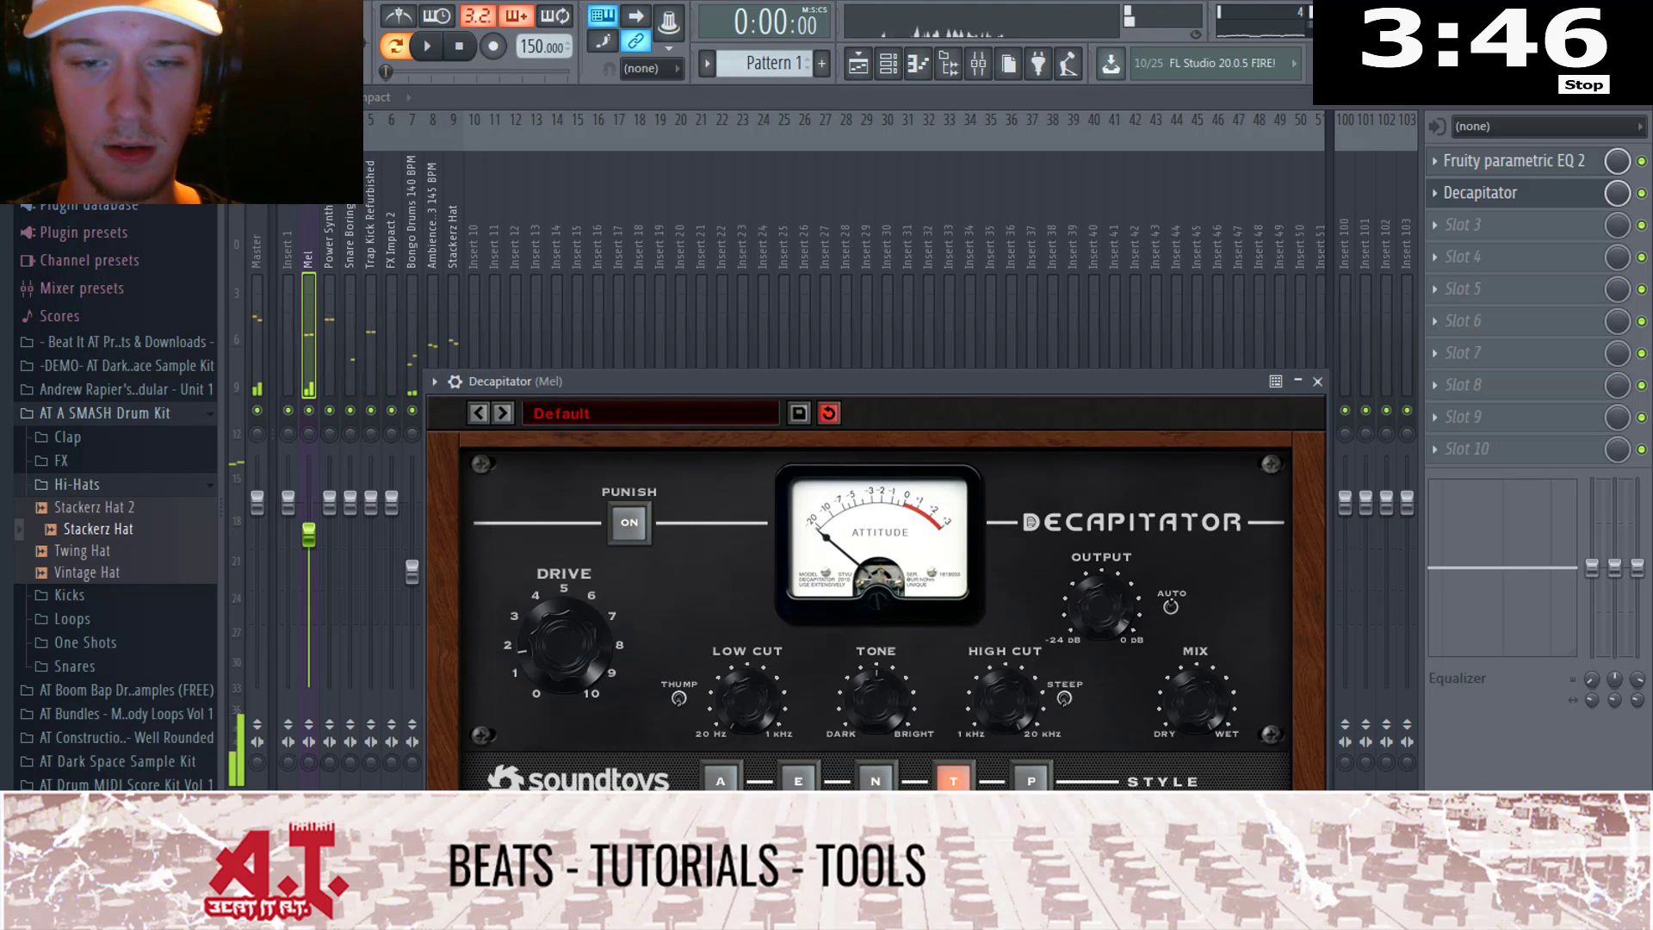
{"action": "left_click", "coordinate": [1318, 382]}
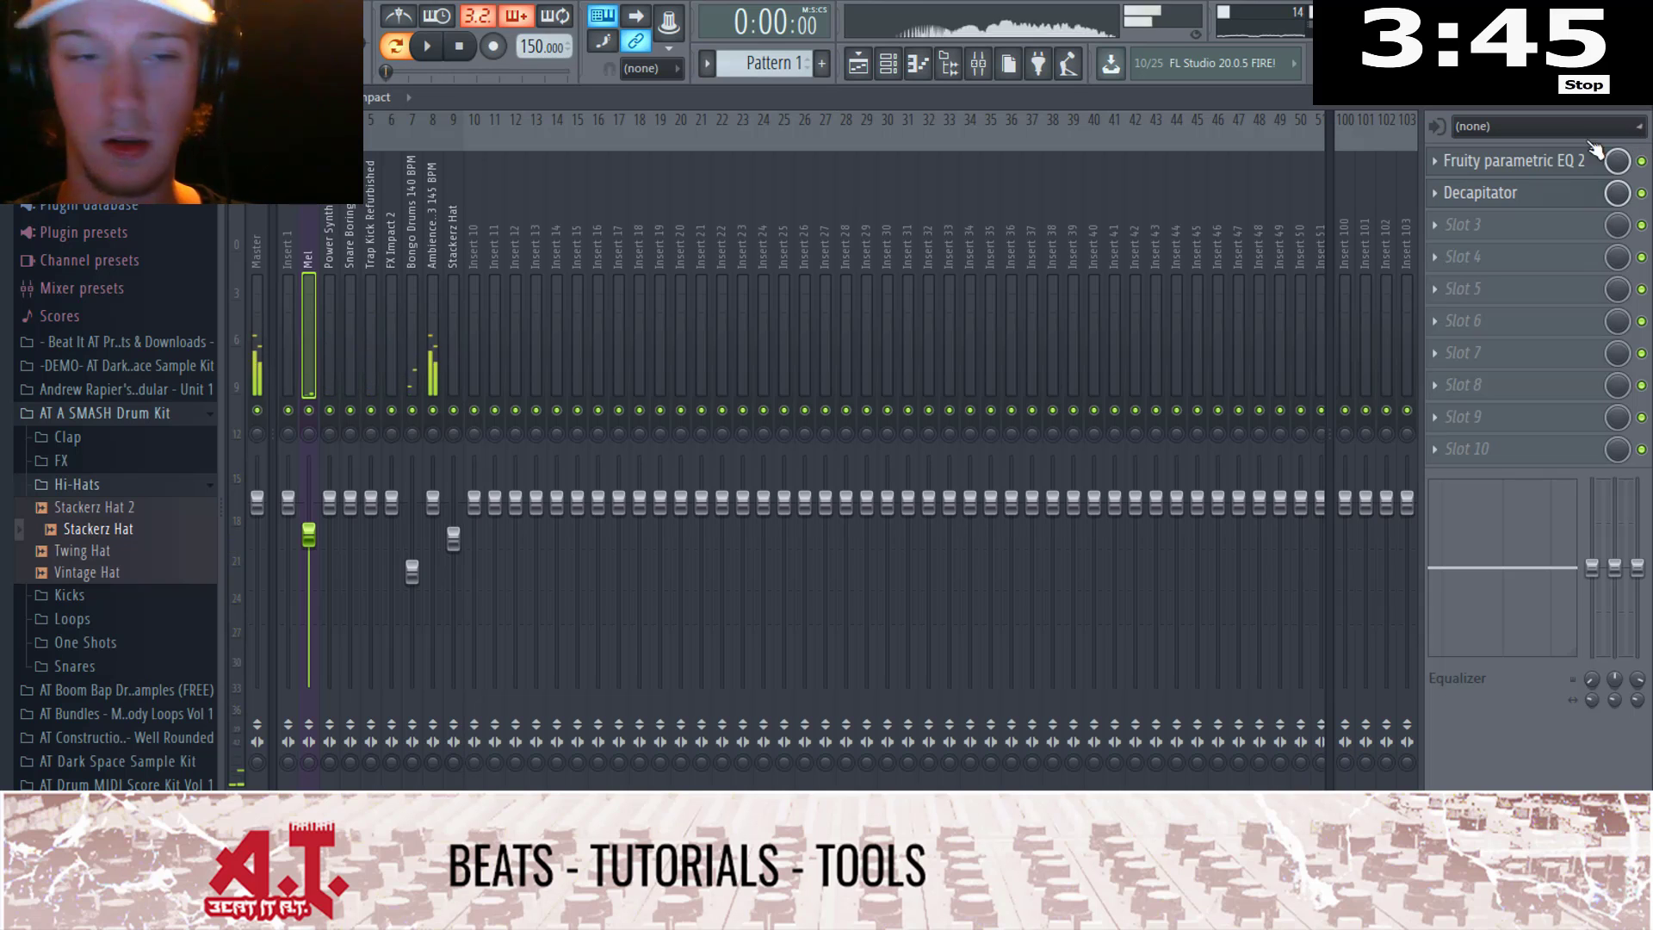
{"action": "key", "text": "space"}
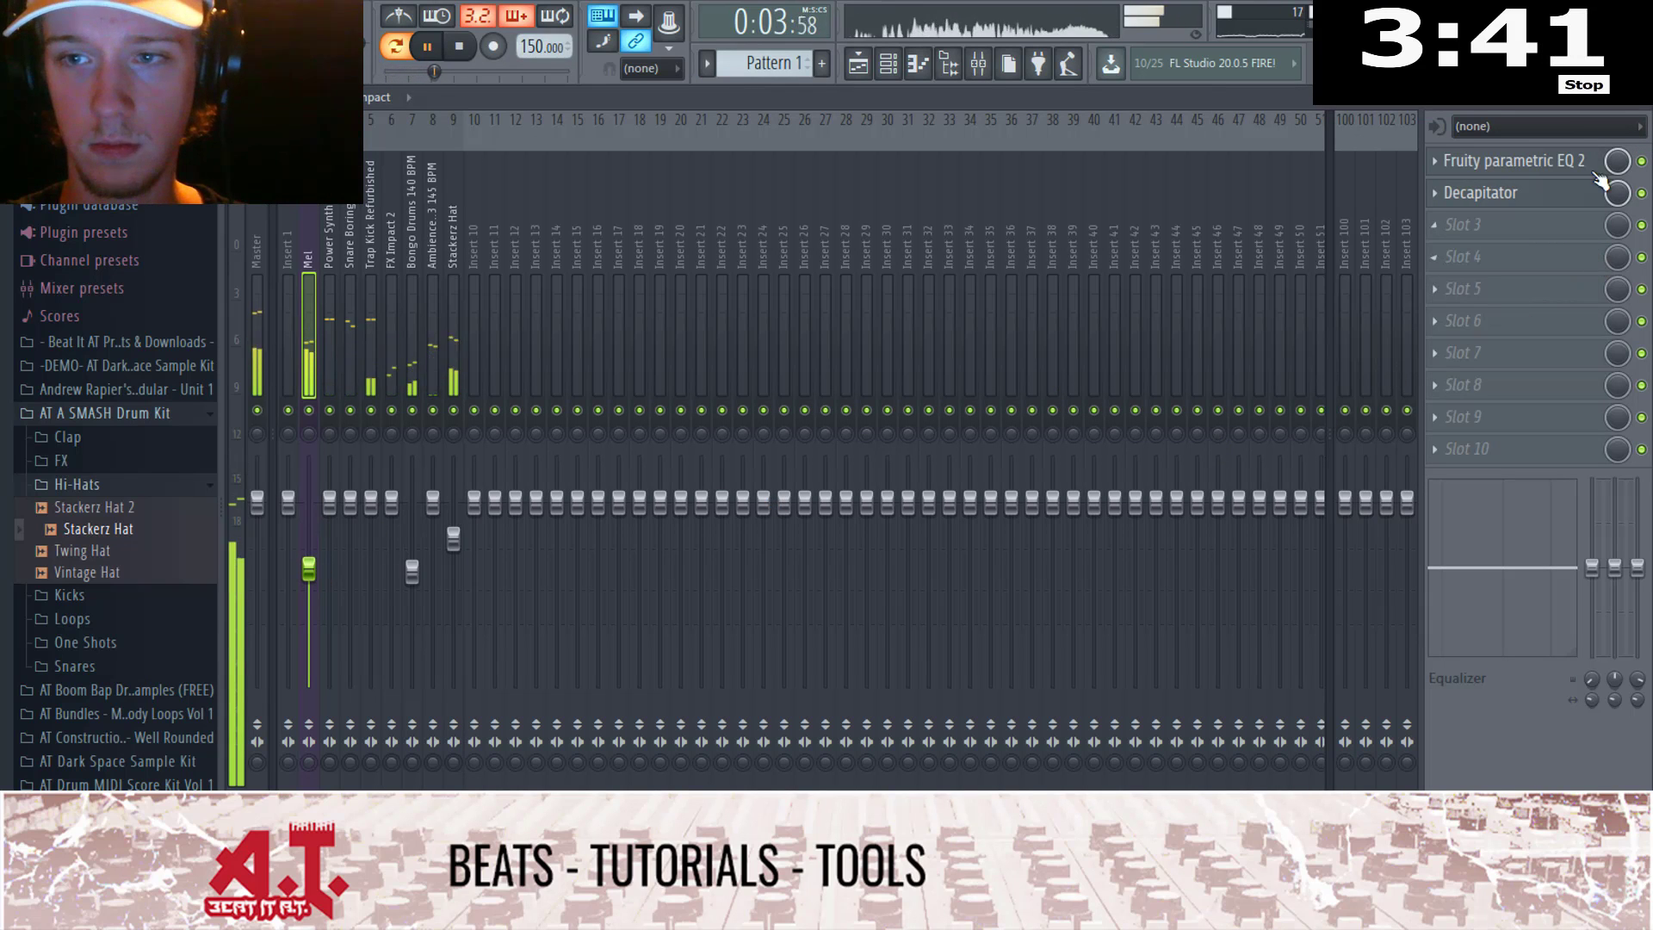
Step: Select the low F#4, D4 and C#4 notes in the Omnisphere piano roll and stop playback
{"action": "key", "text": "F6"}
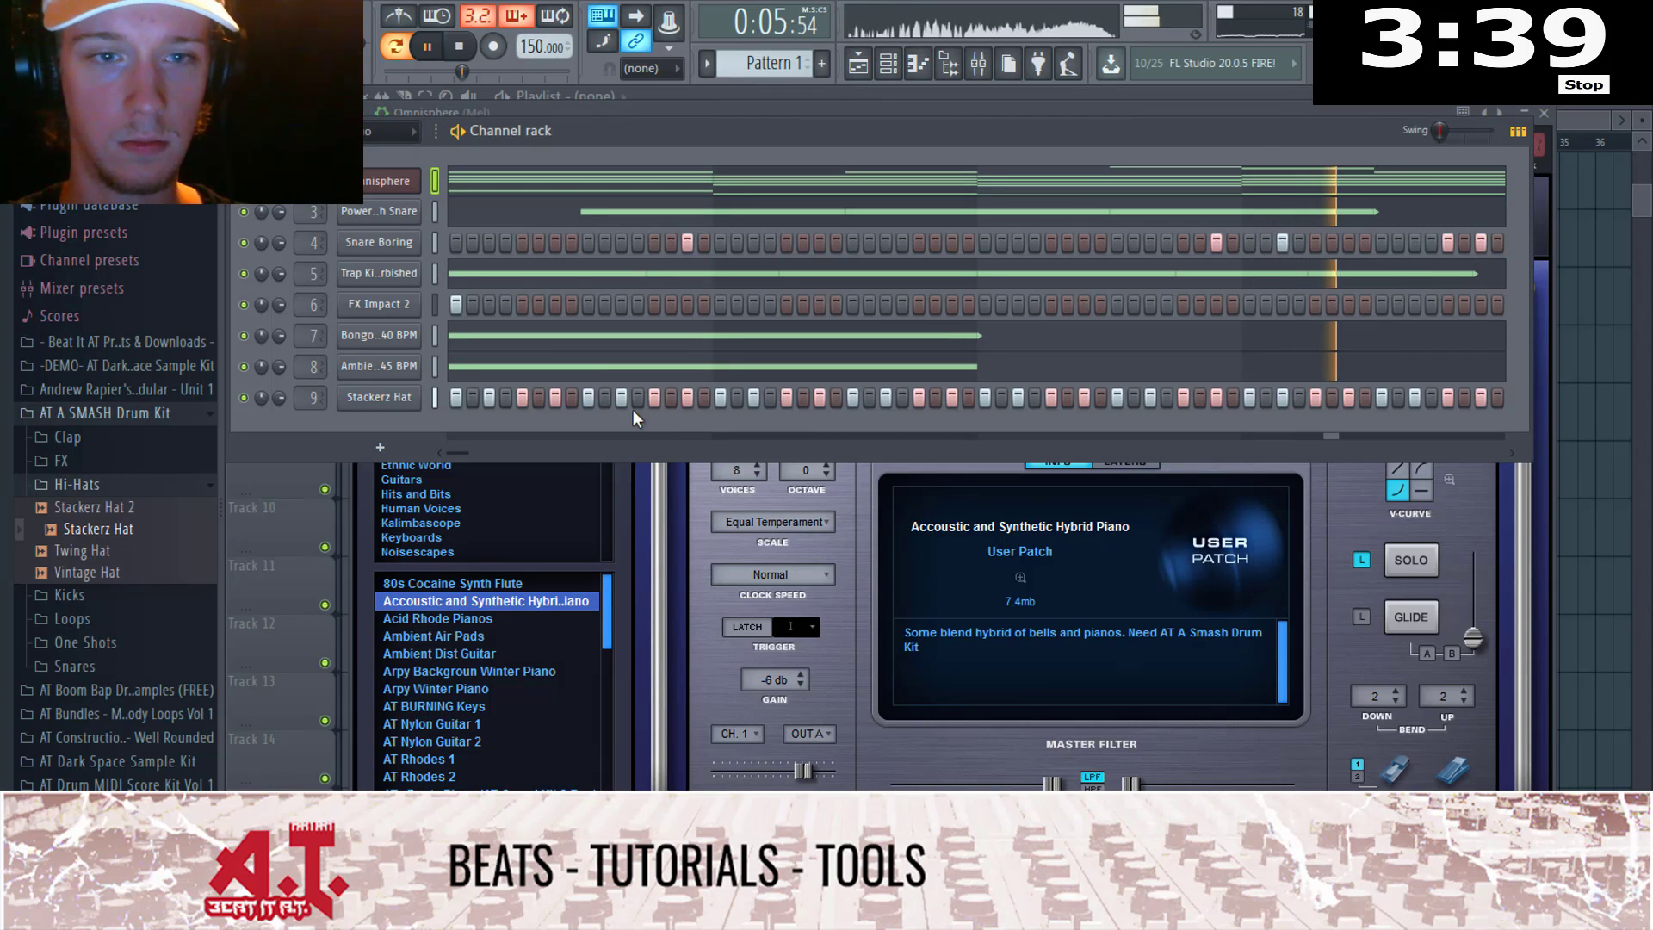
{"action": "key", "text": "F7"}
{"action": "left_click_drag", "start_coordinate": [361, 422], "coordinate": [1291, 608]}
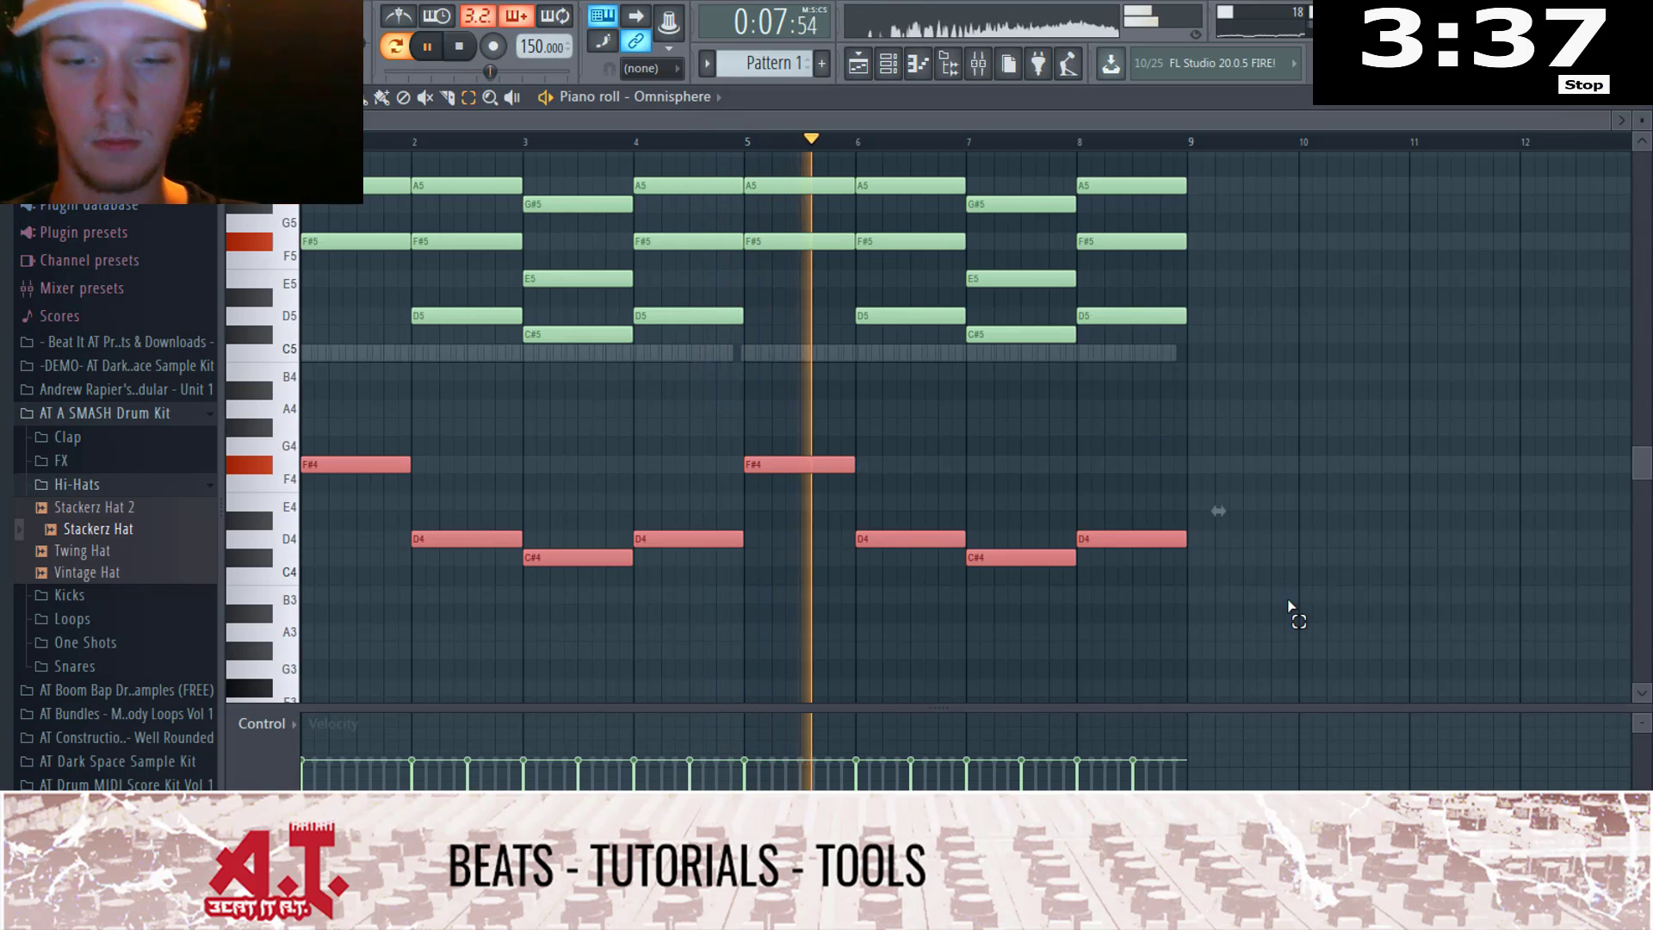
{"action": "key", "text": "F6"}
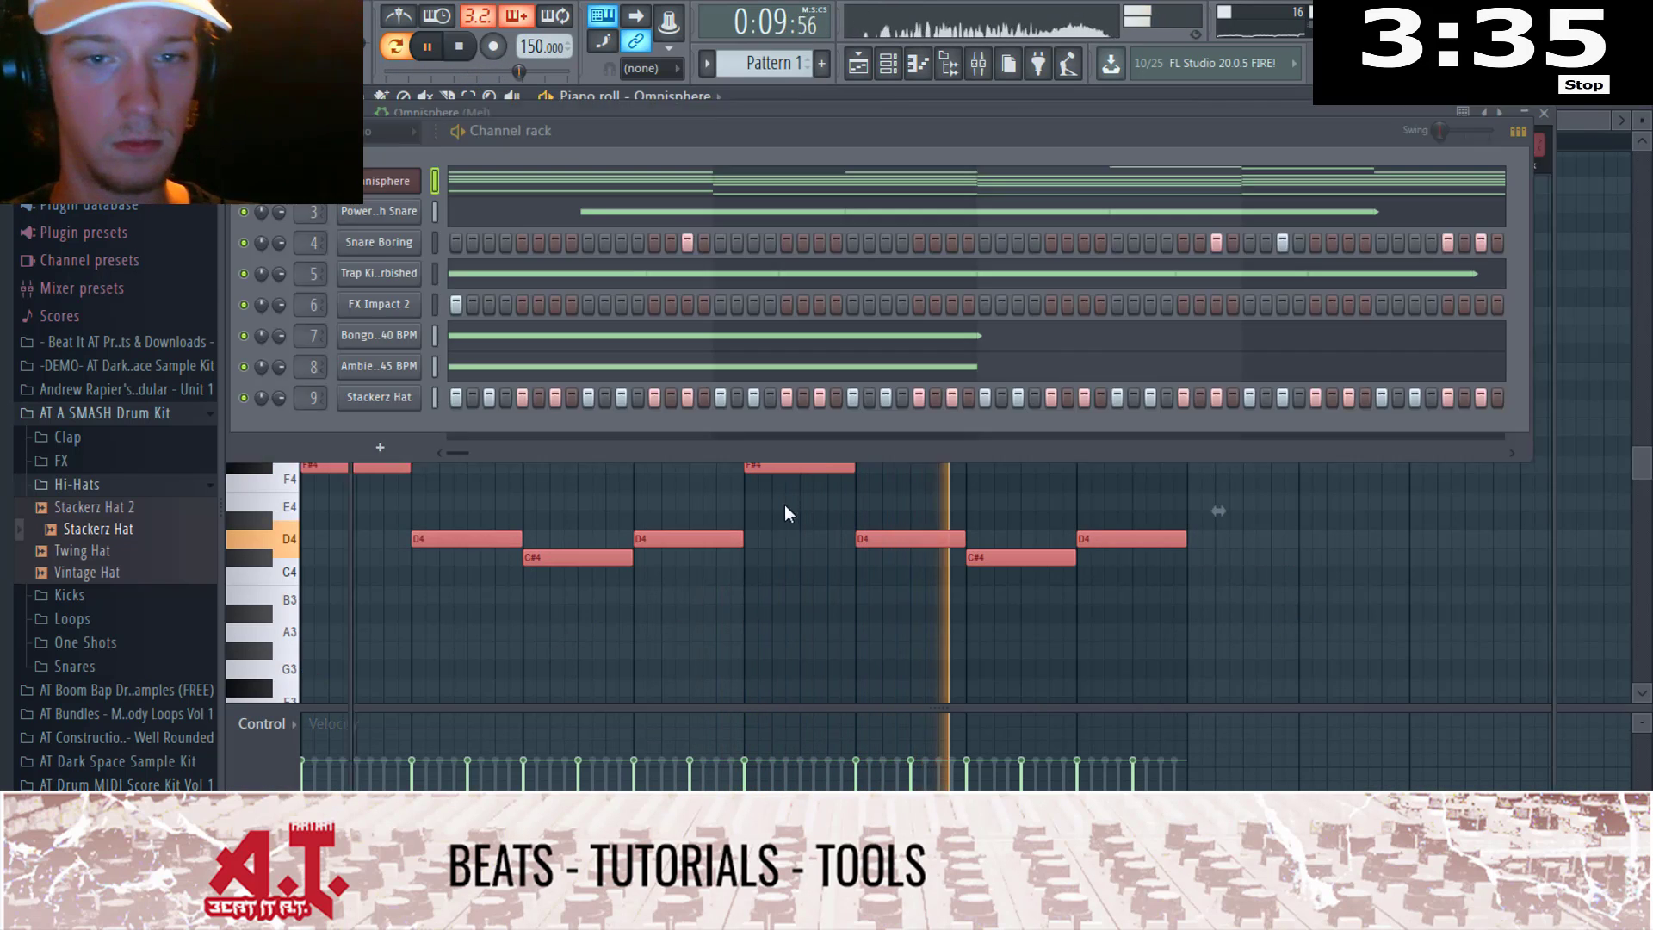
{"action": "key", "text": "F7"}
{"action": "key", "text": "space"}
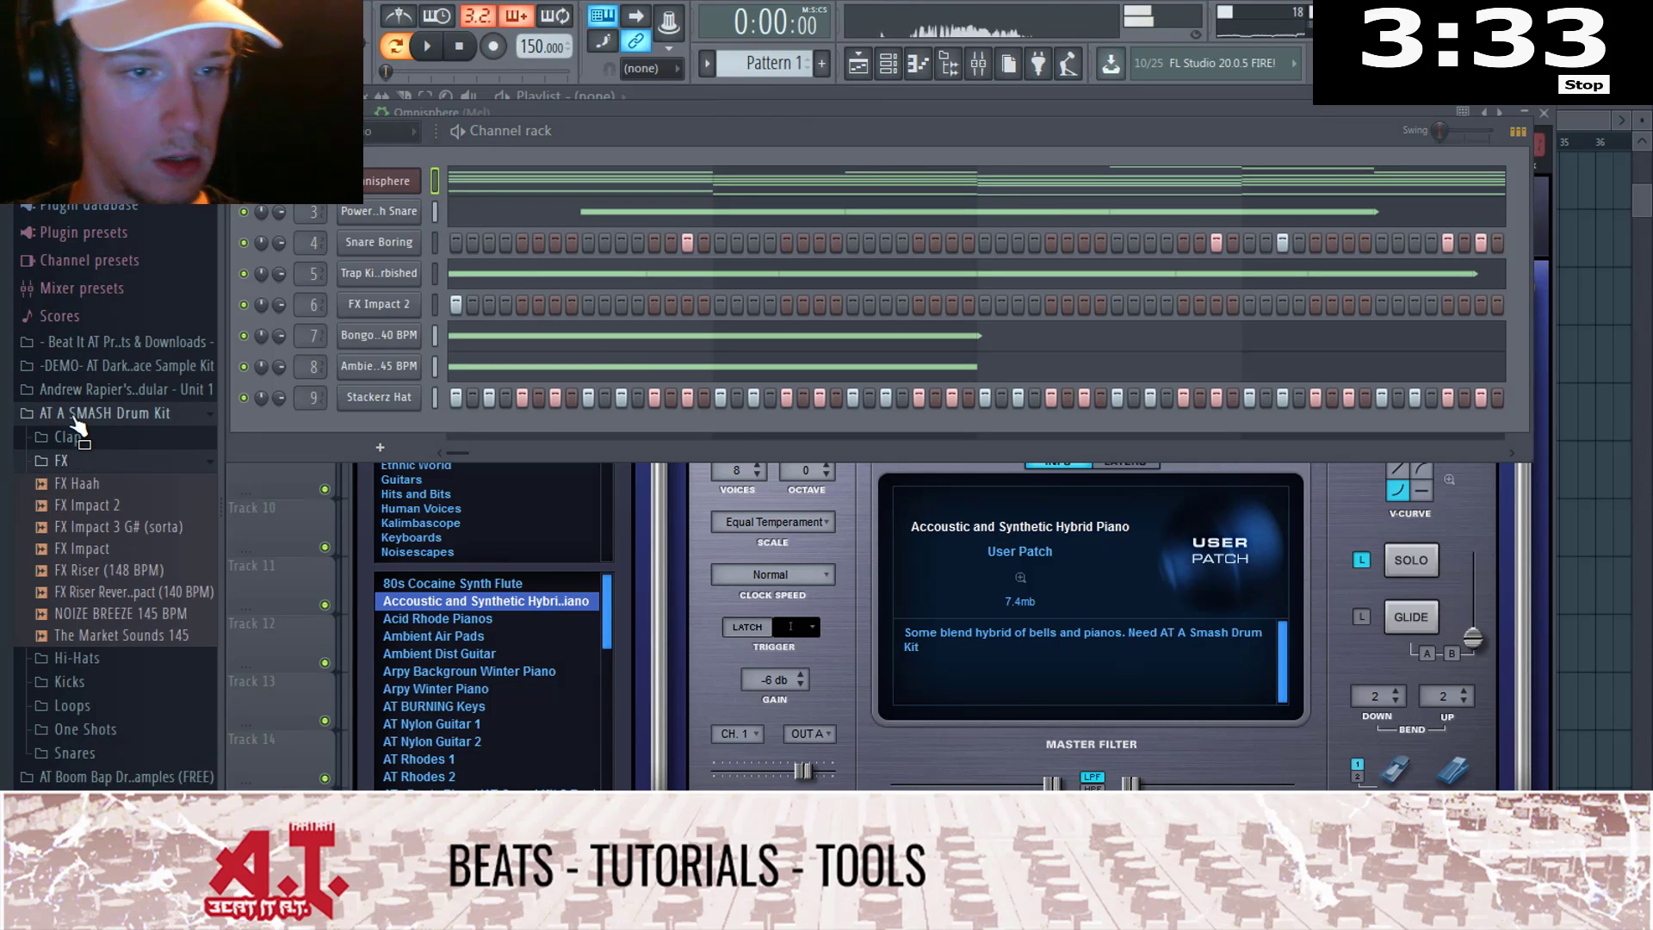
Step: Insert a second Omnisphere channel above the existing Omnisphere channel in the channel rack
{"action": "left_click", "coordinate": [74, 414]}
{"action": "right_click", "coordinate": [420, 168]}
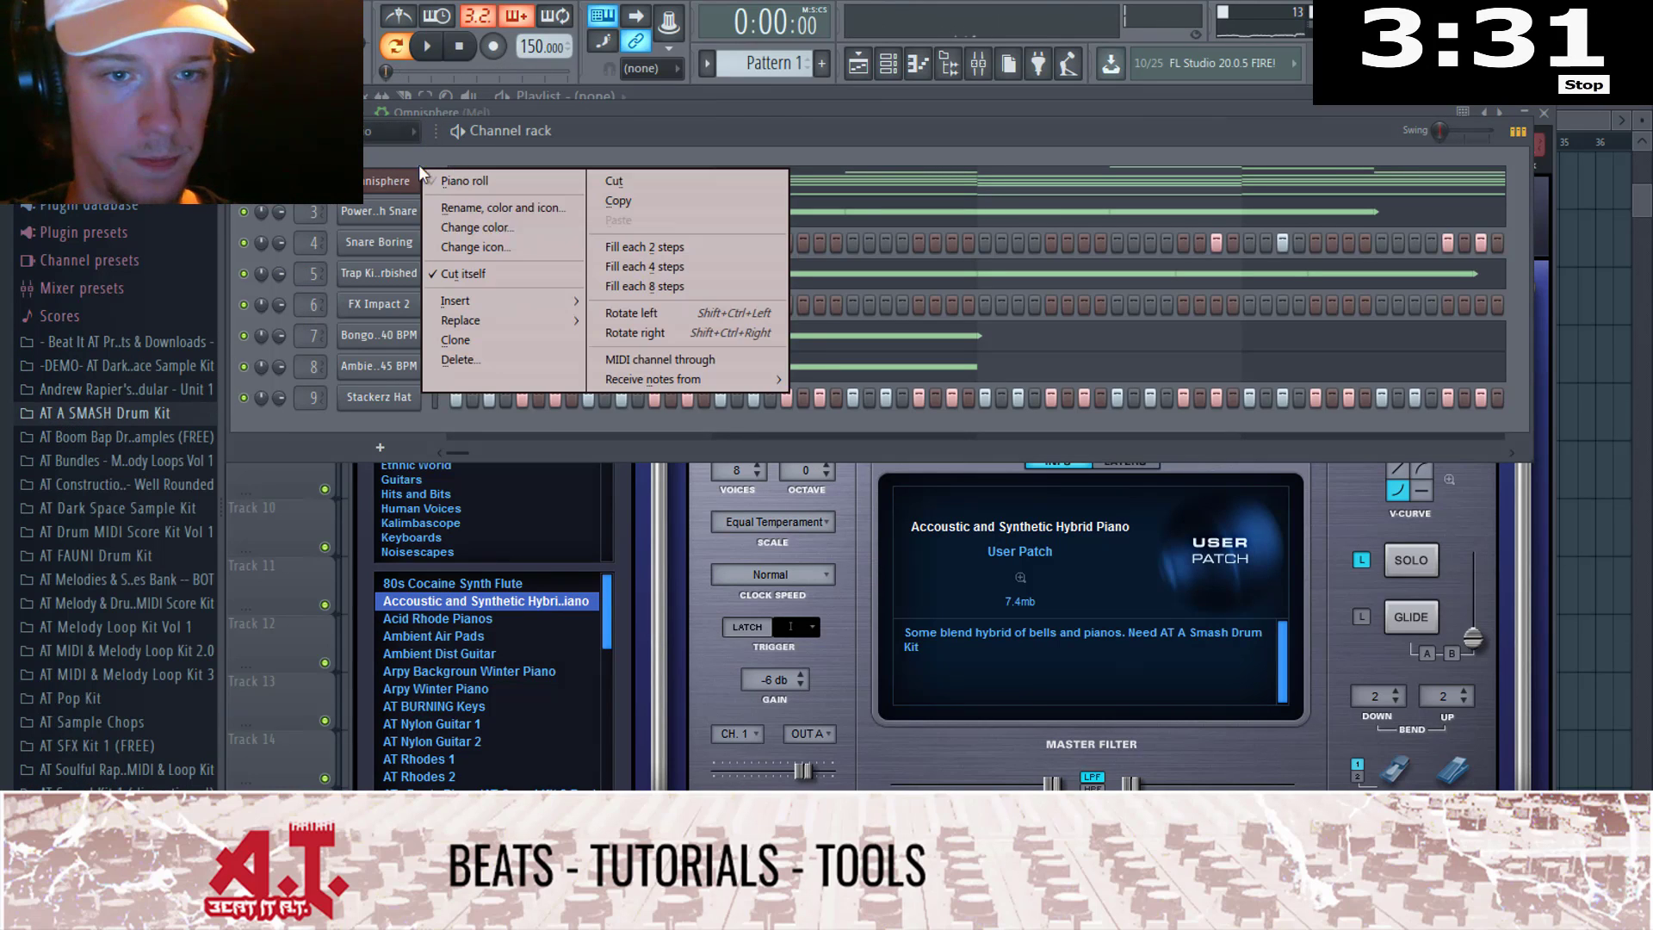
{"action": "mouse_move", "coordinate": [512, 302]}
{"action": "left_click", "coordinate": [828, 205]}
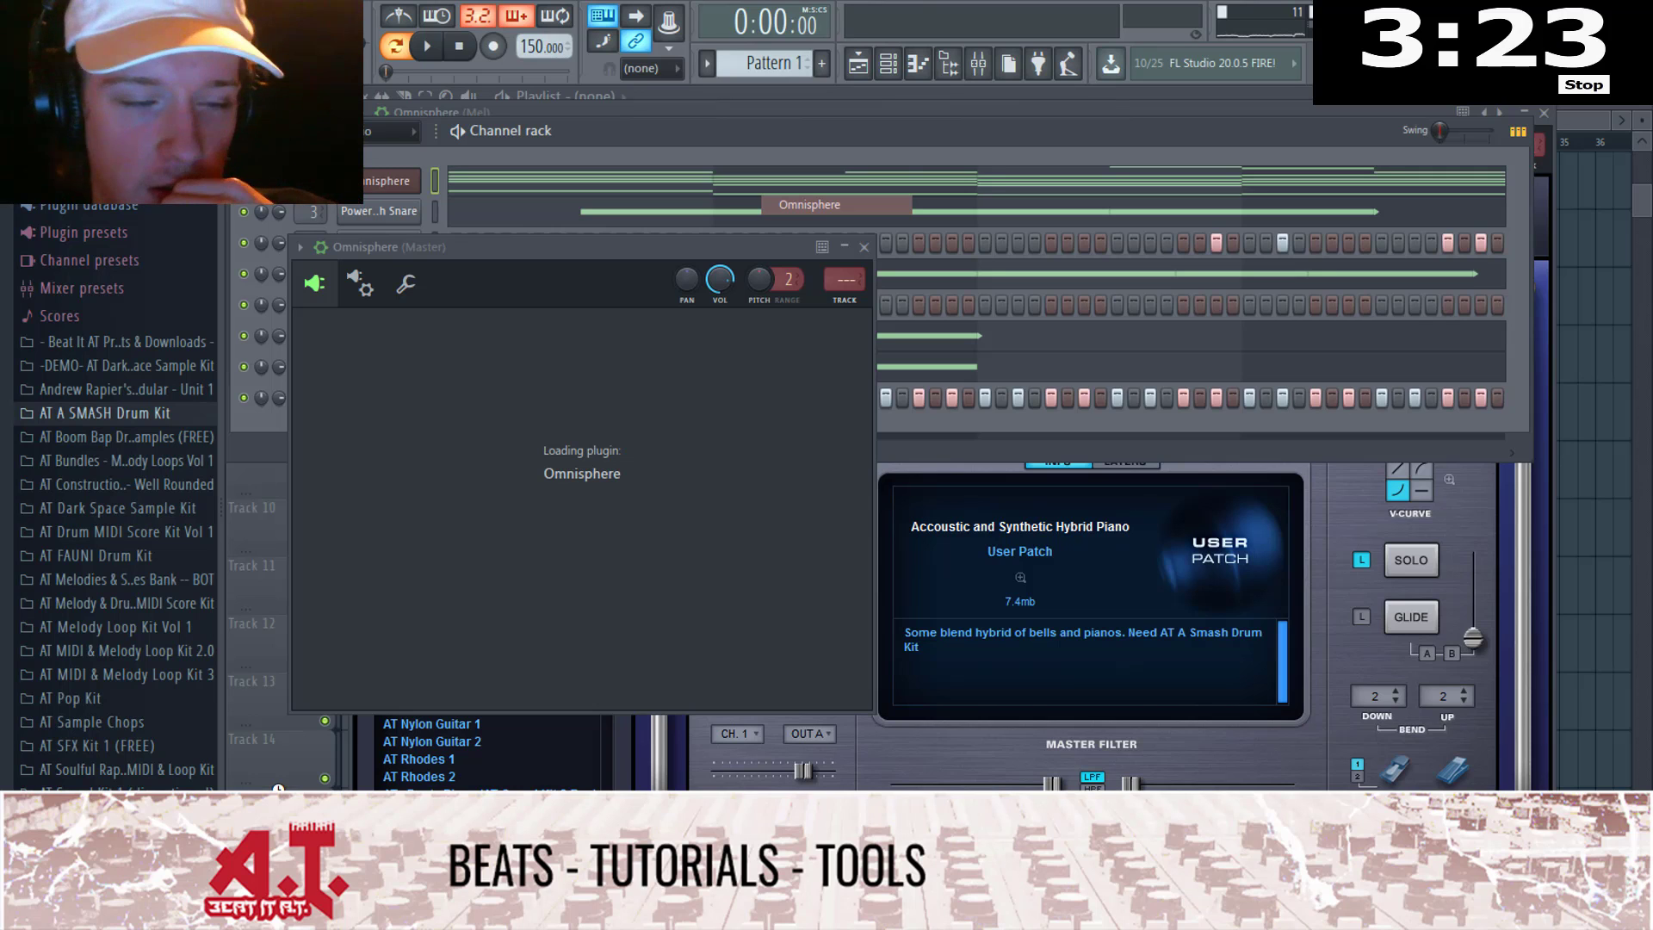
Step: Add the 808 DiZZYS (tuned to C) sample from AT Sound Kit 3's 808s folder as a new channel
{"action": "scroll", "coordinate": [117, 517], "scroll_direction": "down", "scroll_amount": 2}
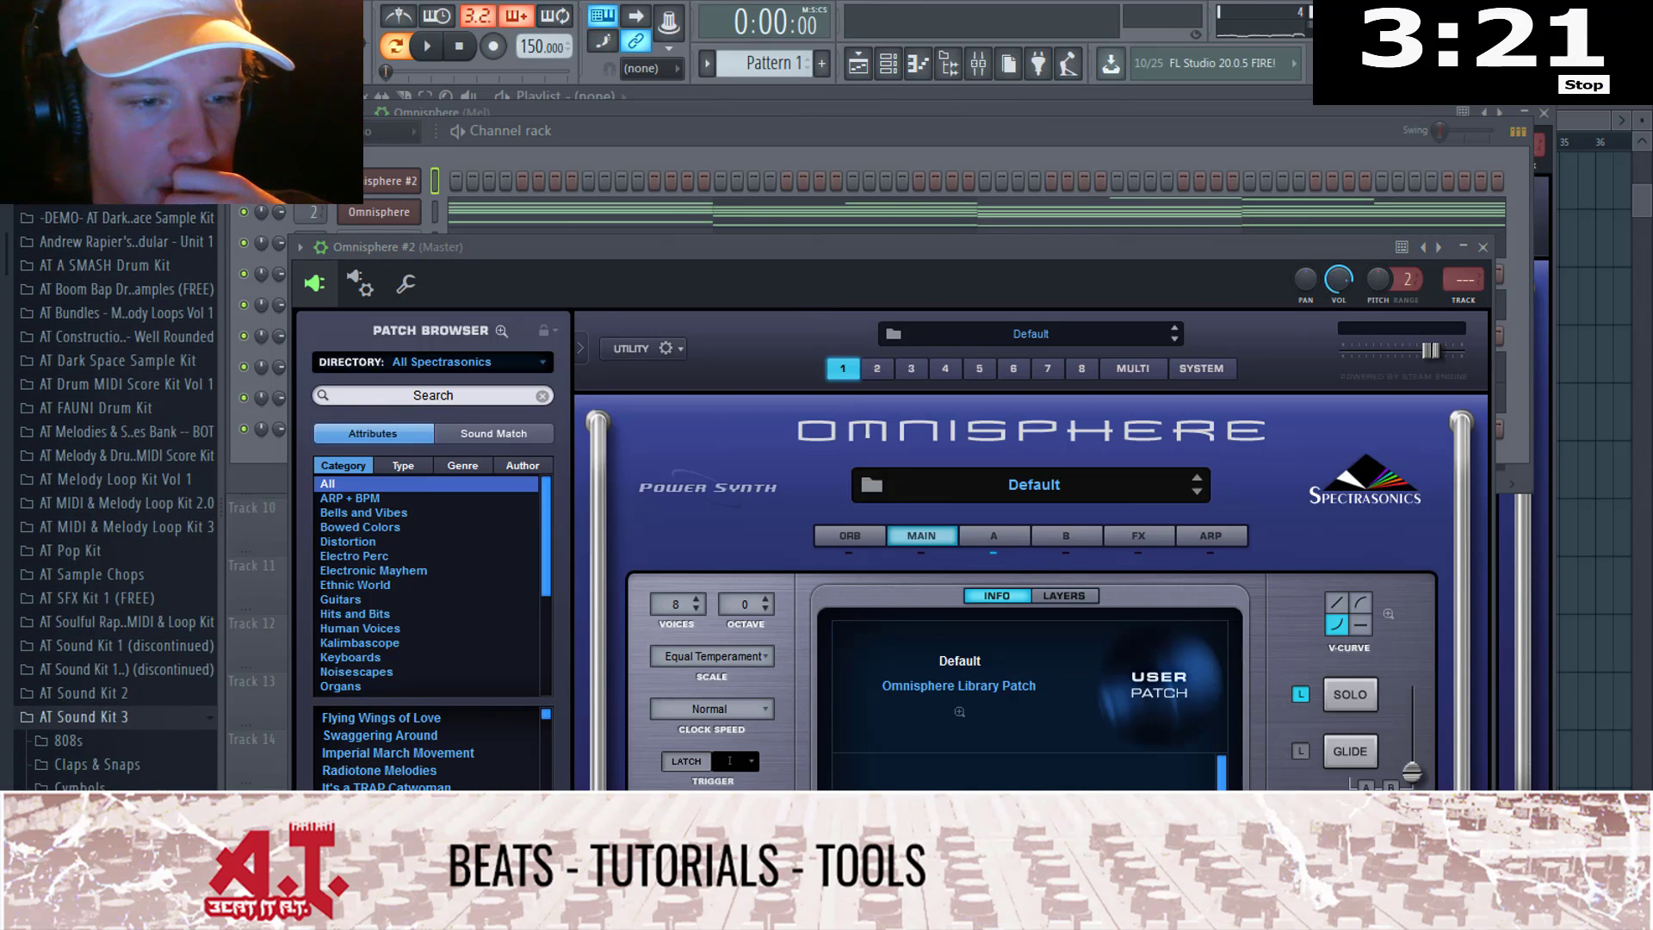
{"action": "left_click", "coordinate": [78, 713]}
{"action": "left_click", "coordinate": [664, 133]}
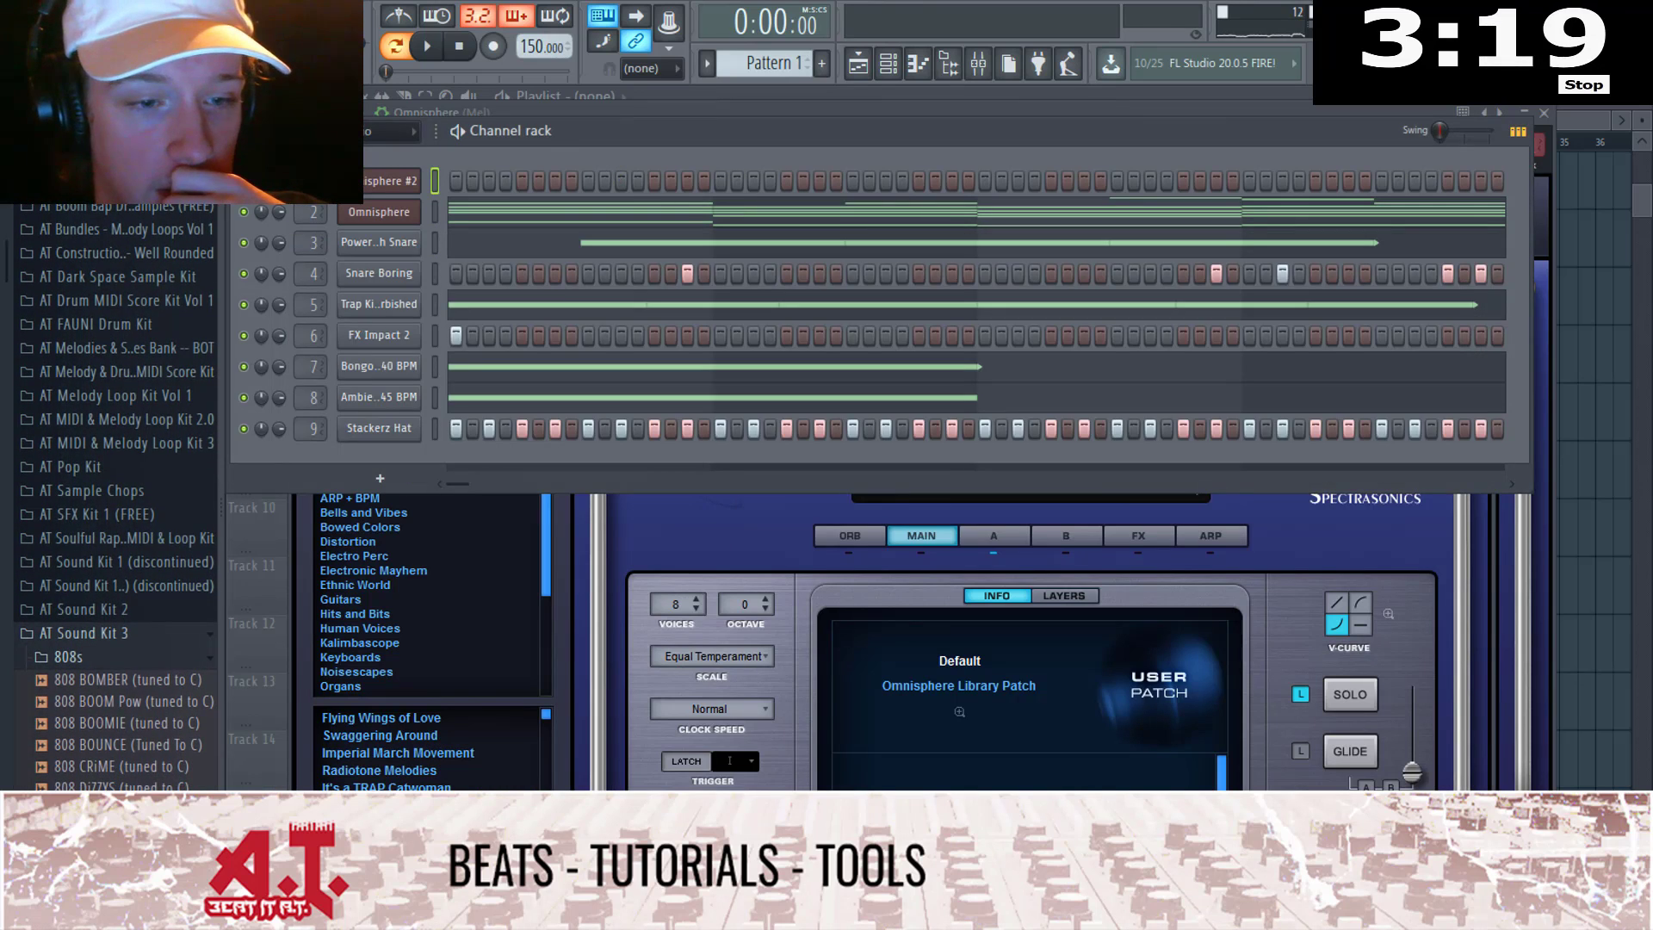
{"action": "left_click_drag", "start_coordinate": [138, 786], "coordinate": [454, 463]}
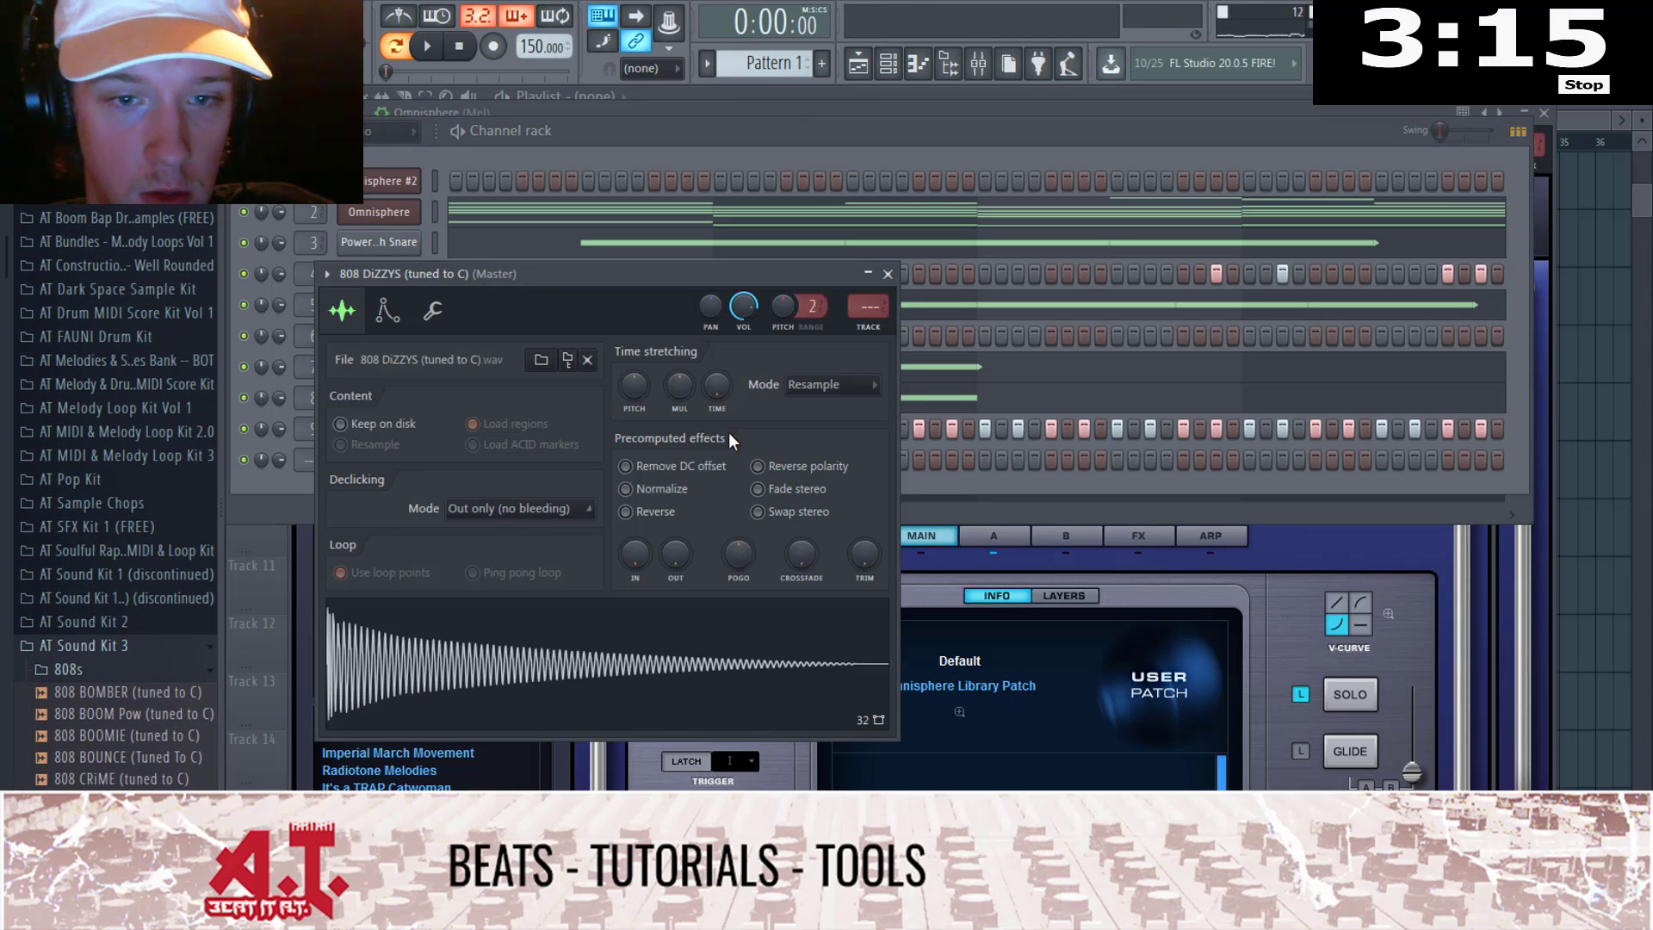
Step: Enable the 808 DiZZYS volume envelope with minimum decay, sustain and release, and route the channel to mixer track 10
{"action": "left_click", "coordinate": [388, 311]}
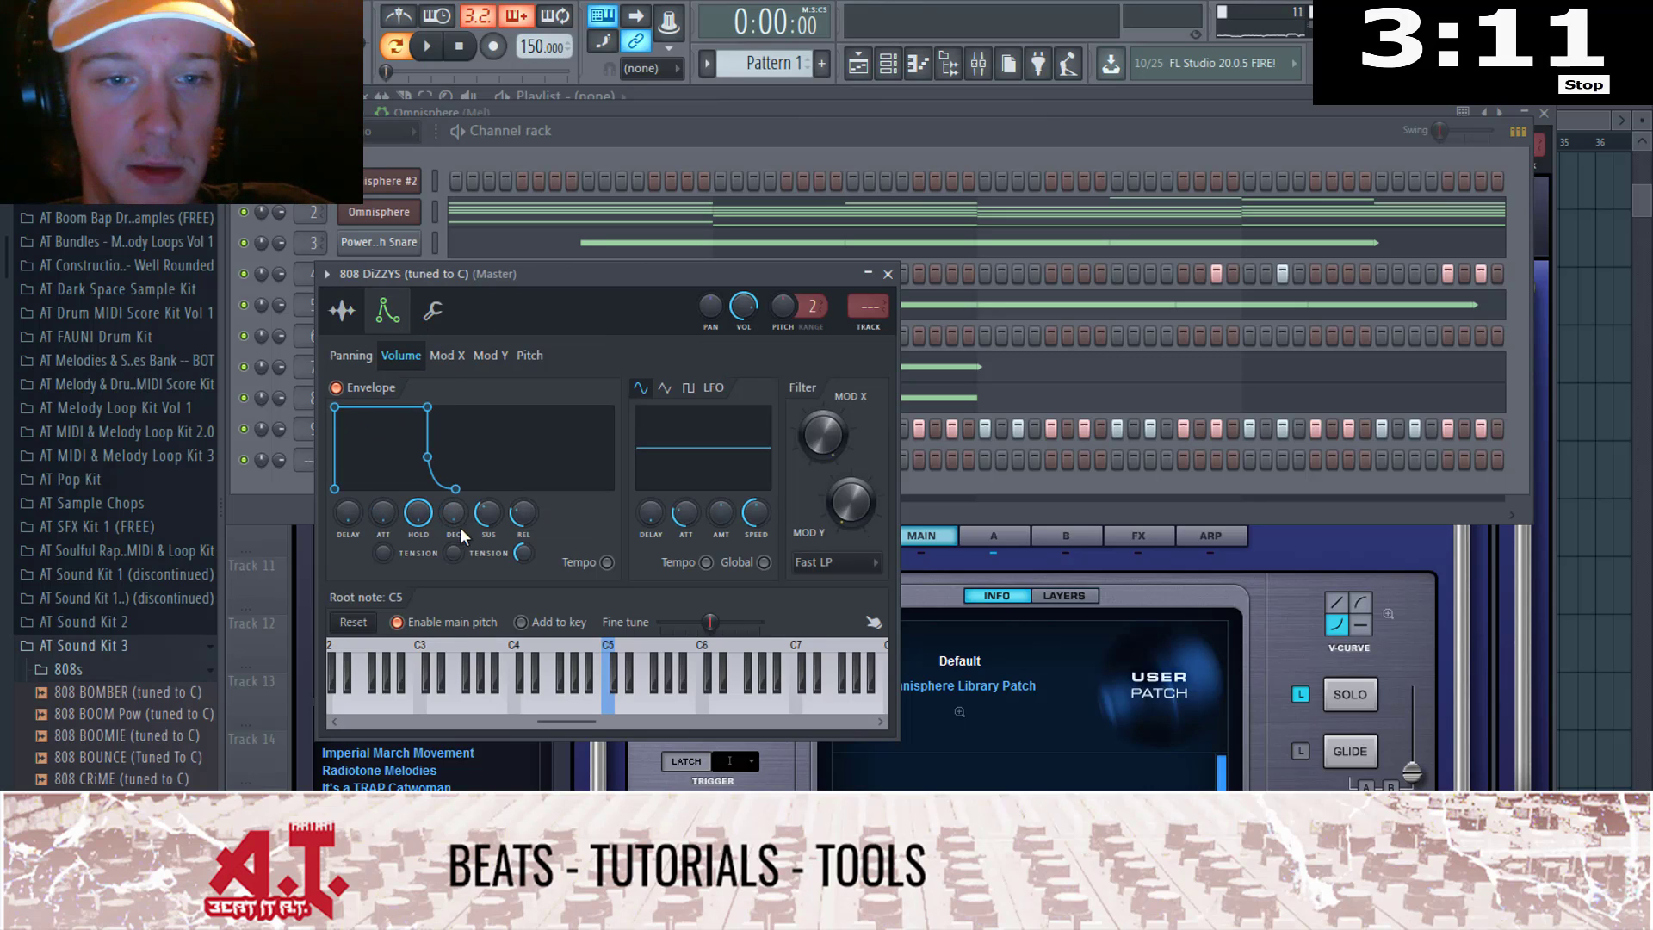
{"action": "left_click_drag", "start_coordinate": [522, 514], "coordinate": [527, 552]}
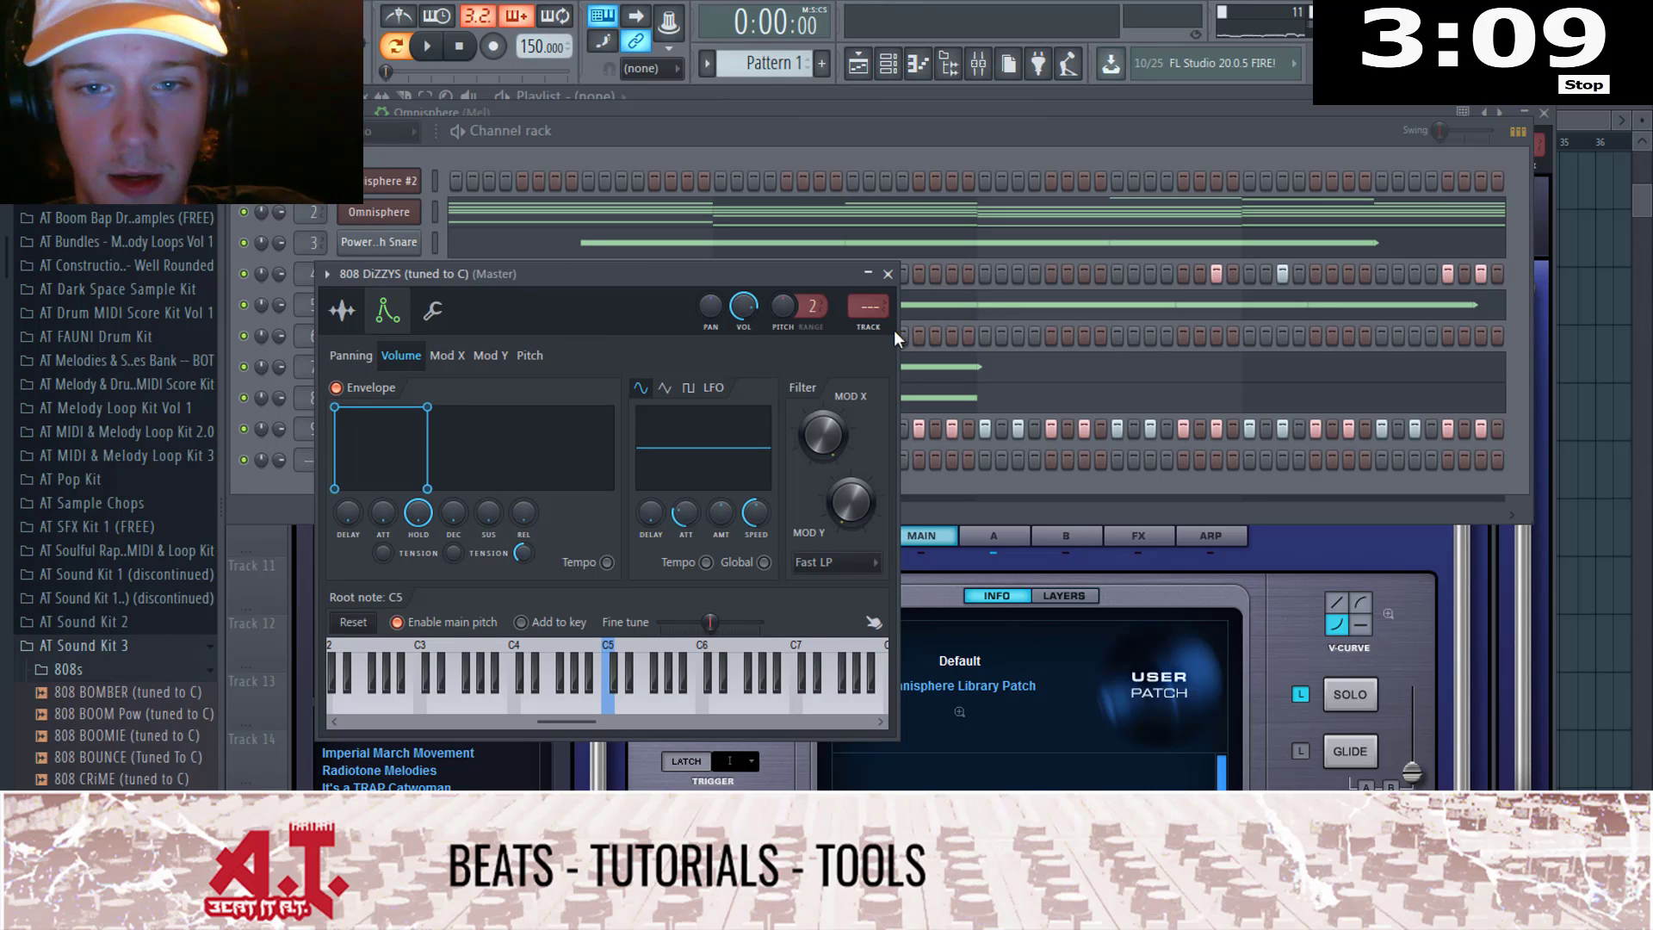
{"action": "left_click", "coordinate": [870, 327]}
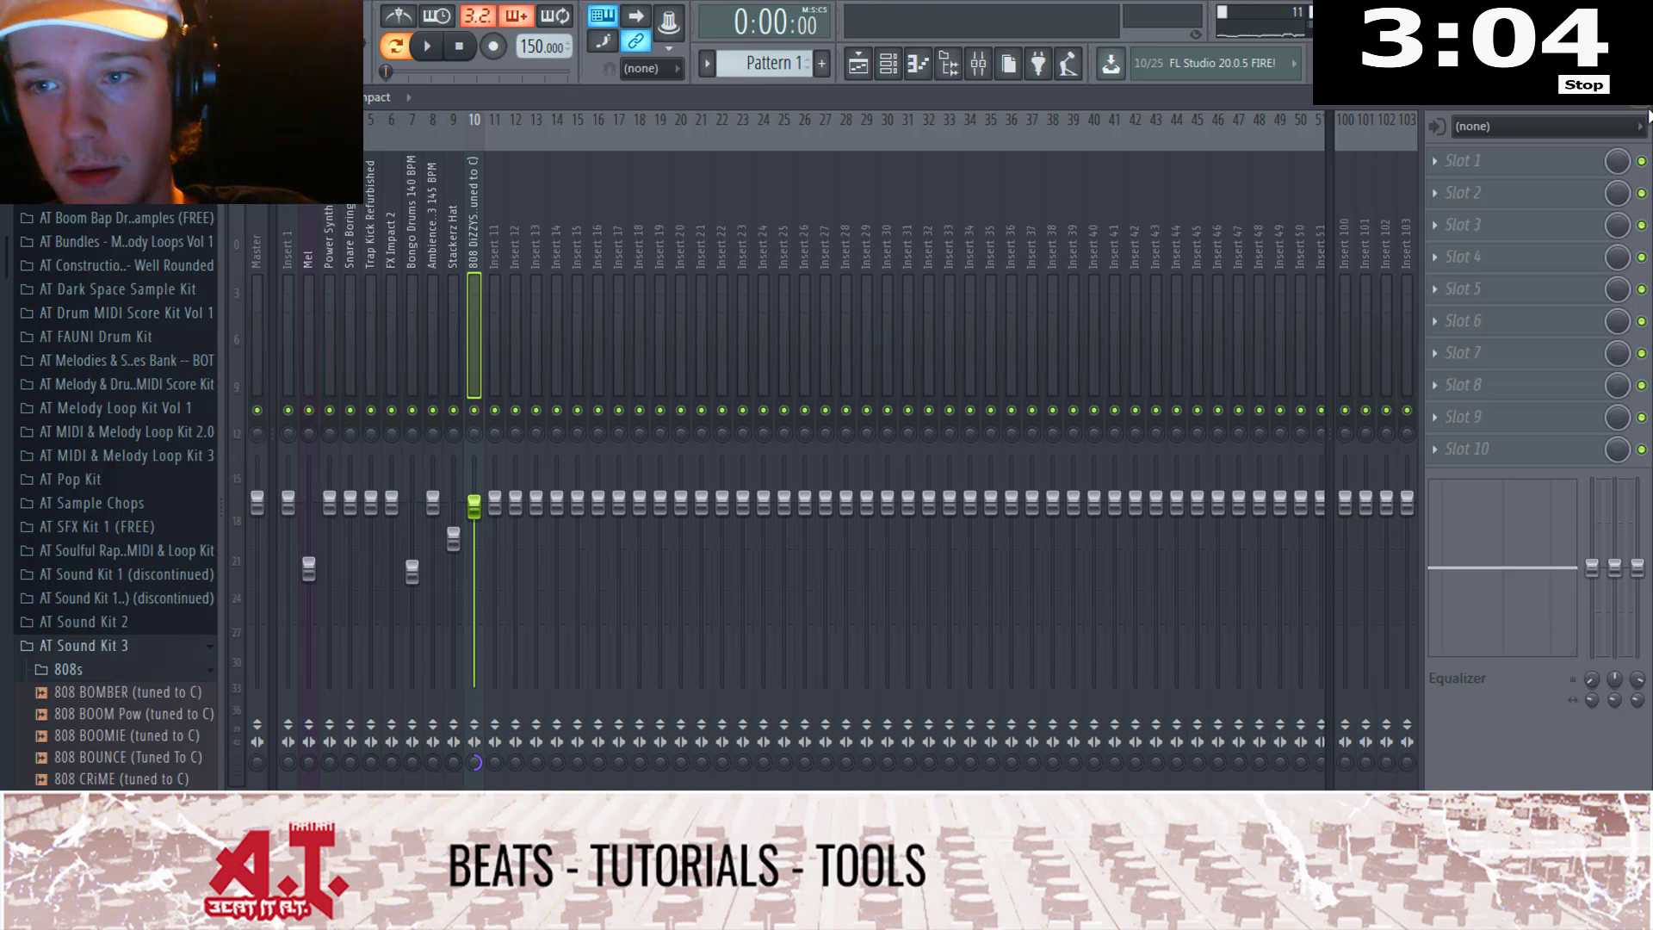
{"action": "key", "text": "F9"}
Step: Copy the Trap Kick Refurbished notes into the 808 DiZZYS channel and open its piano roll
{"action": "left_click", "coordinate": [800, 138]}
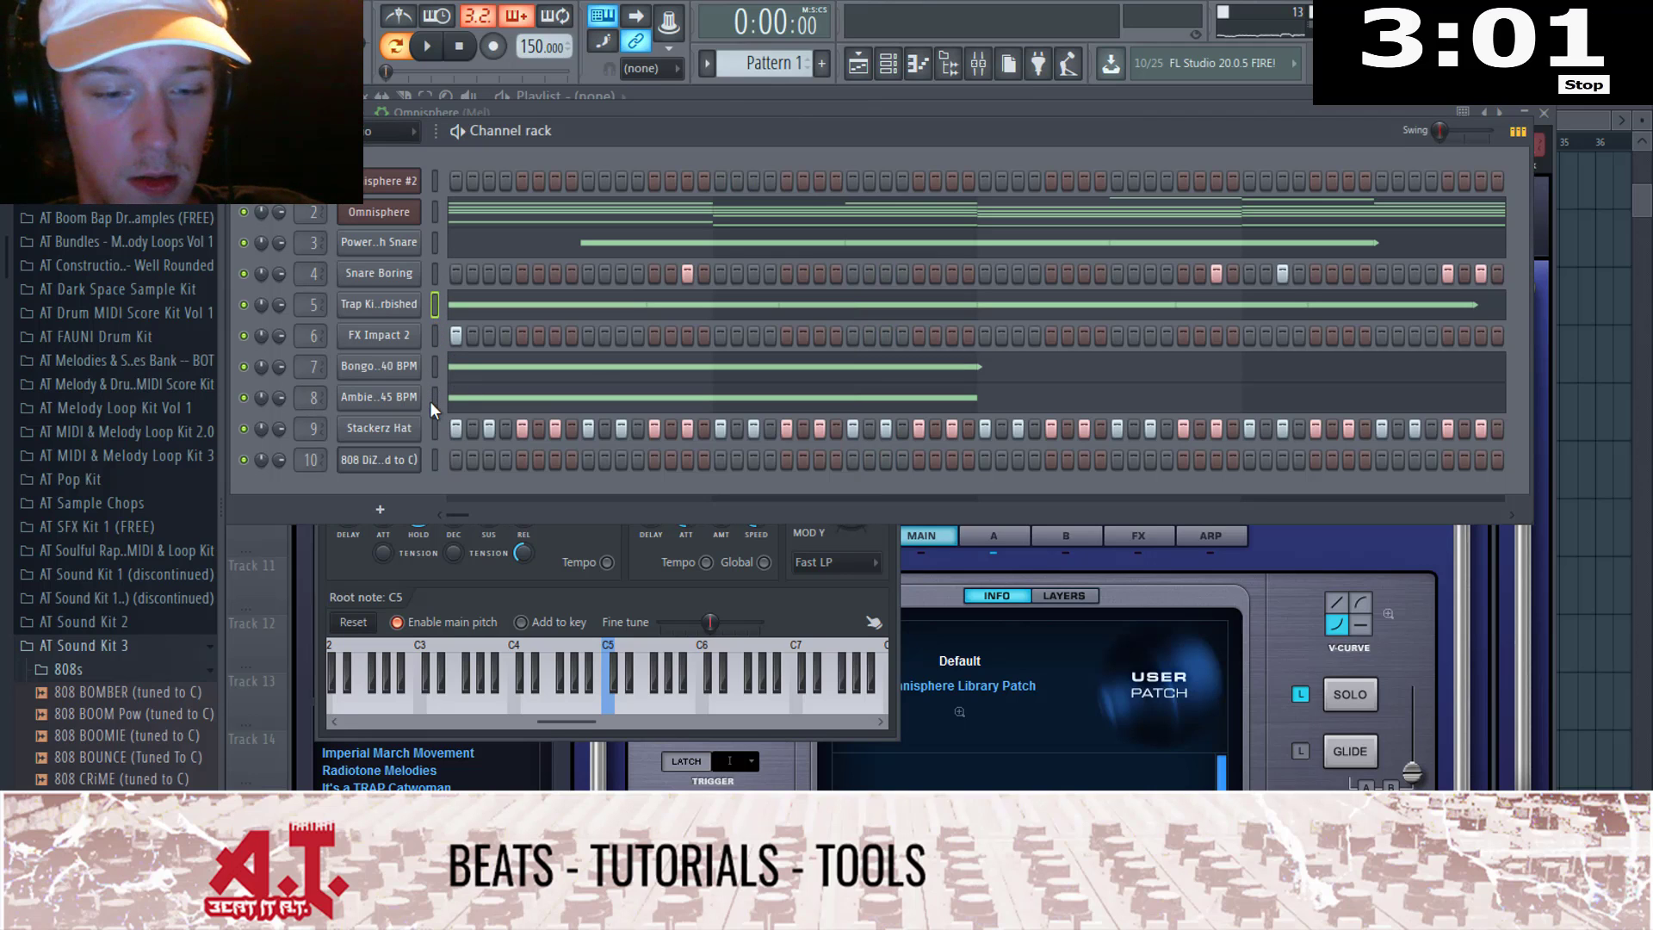
{"action": "right_click", "coordinate": [433, 463]}
{"action": "left_click", "coordinate": [446, 459]}
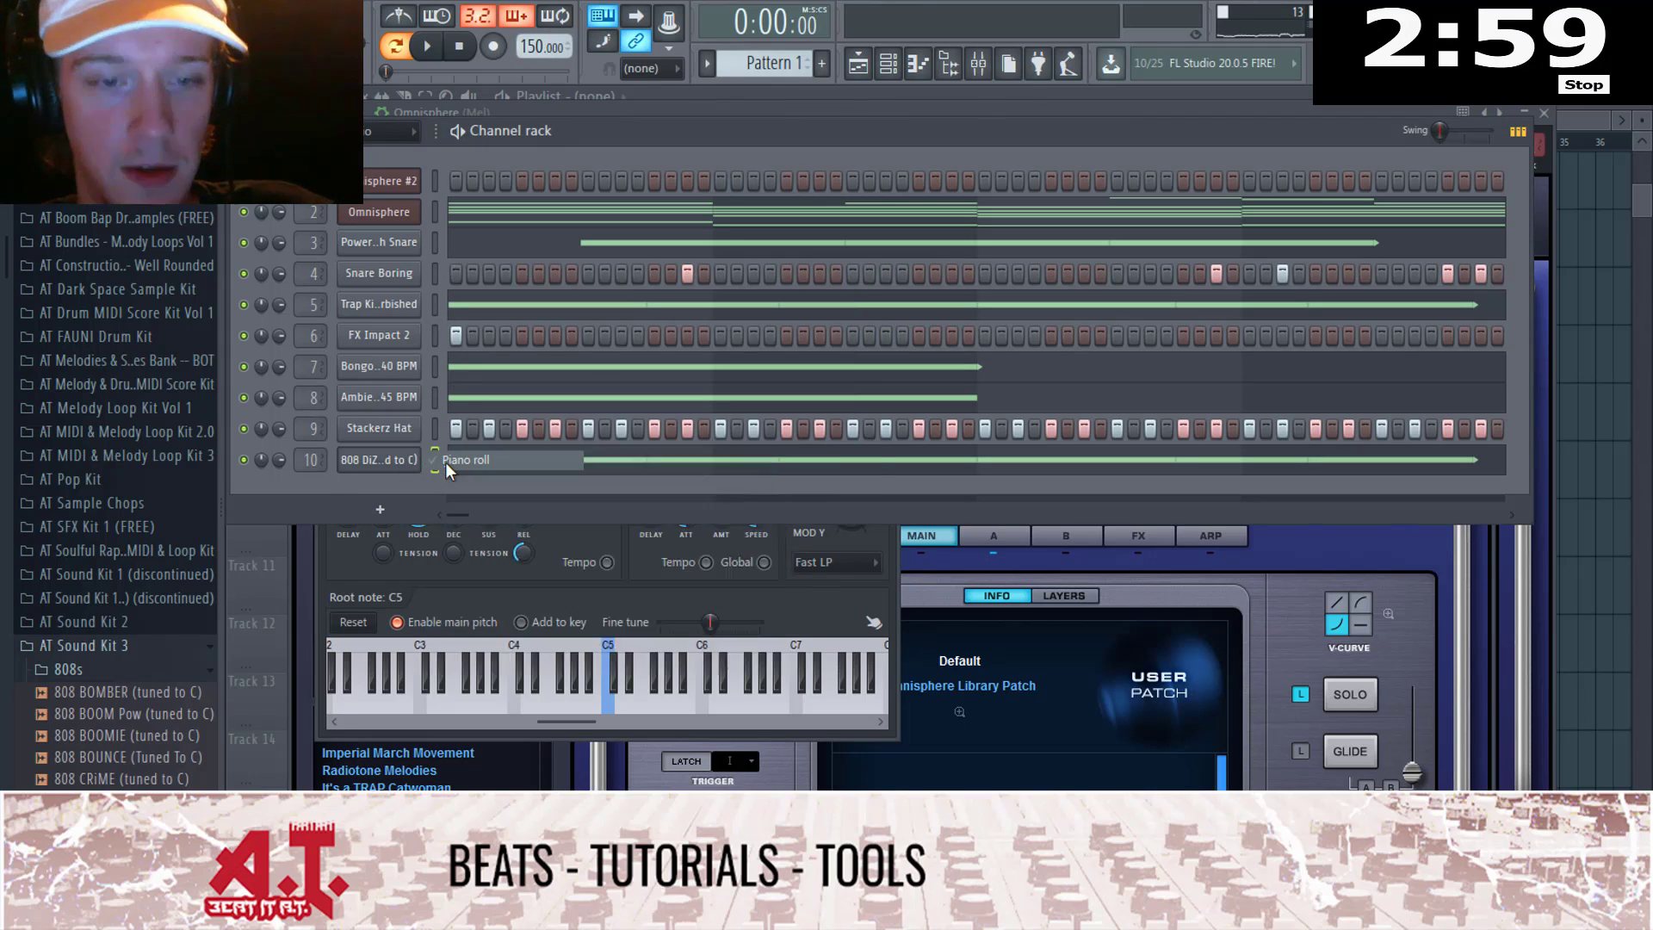
Step: Transpose all the 808 DiZZYS notes up to F#5 and play the pattern
{"action": "key", "text": "Up"}
{"action": "key", "text": "Up"}
{"action": "key", "text": "Up"}
{"action": "key", "text": "Up"}
{"action": "key", "text": "Up"}
{"action": "key", "text": "Up"}
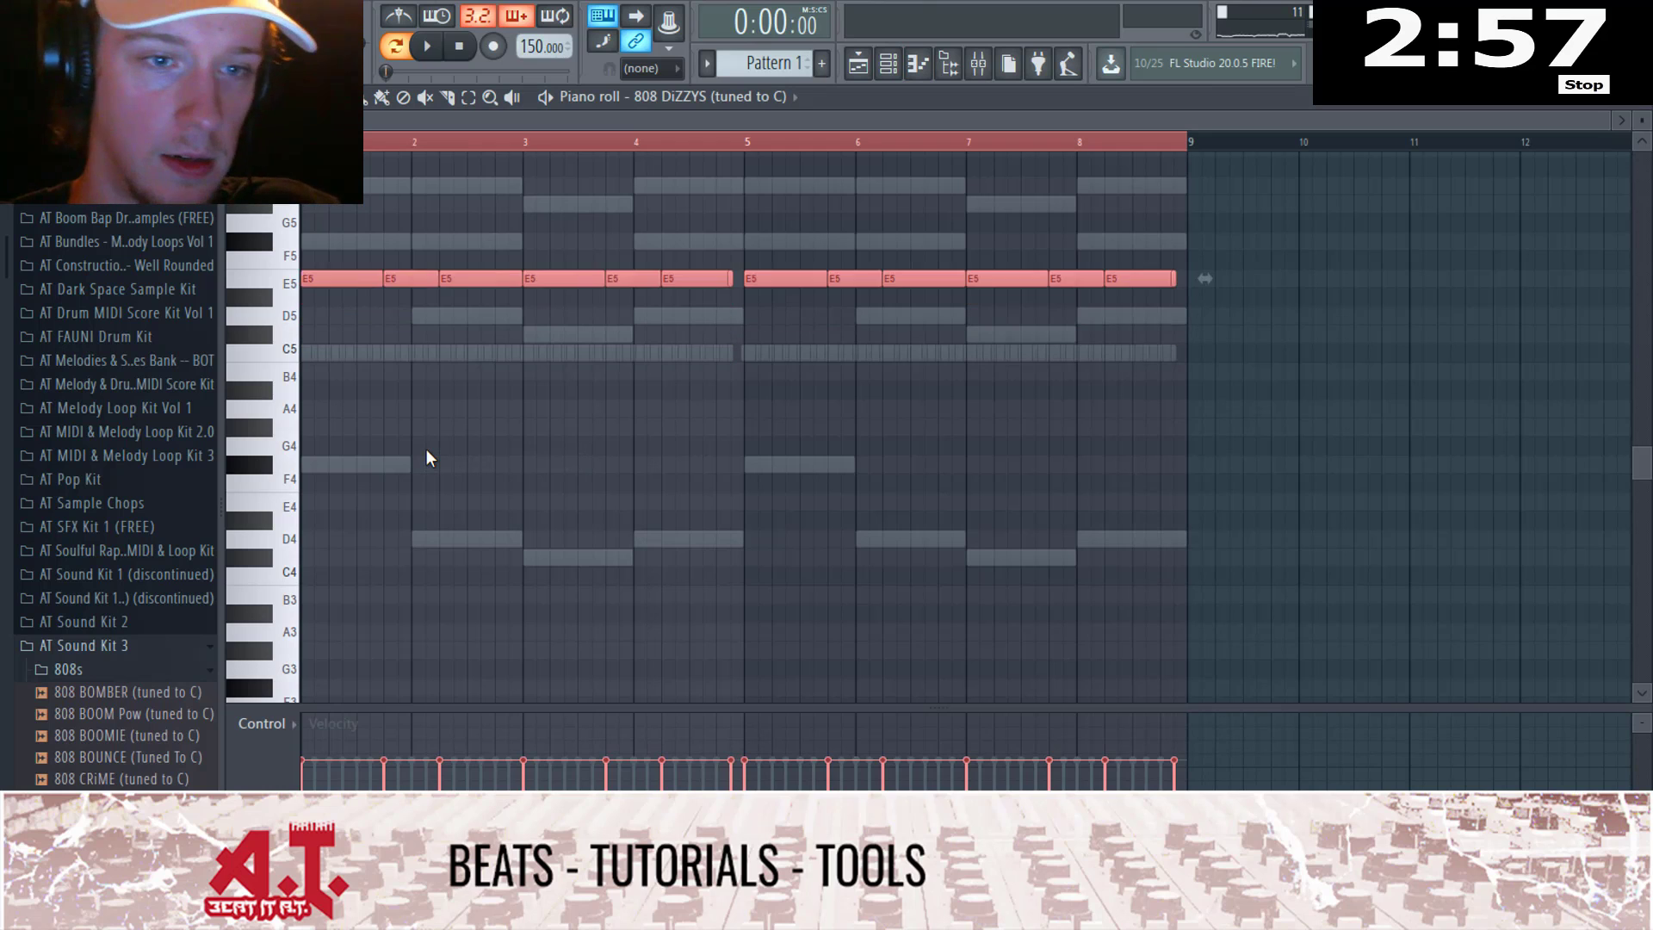
{"action": "key", "text": "space"}
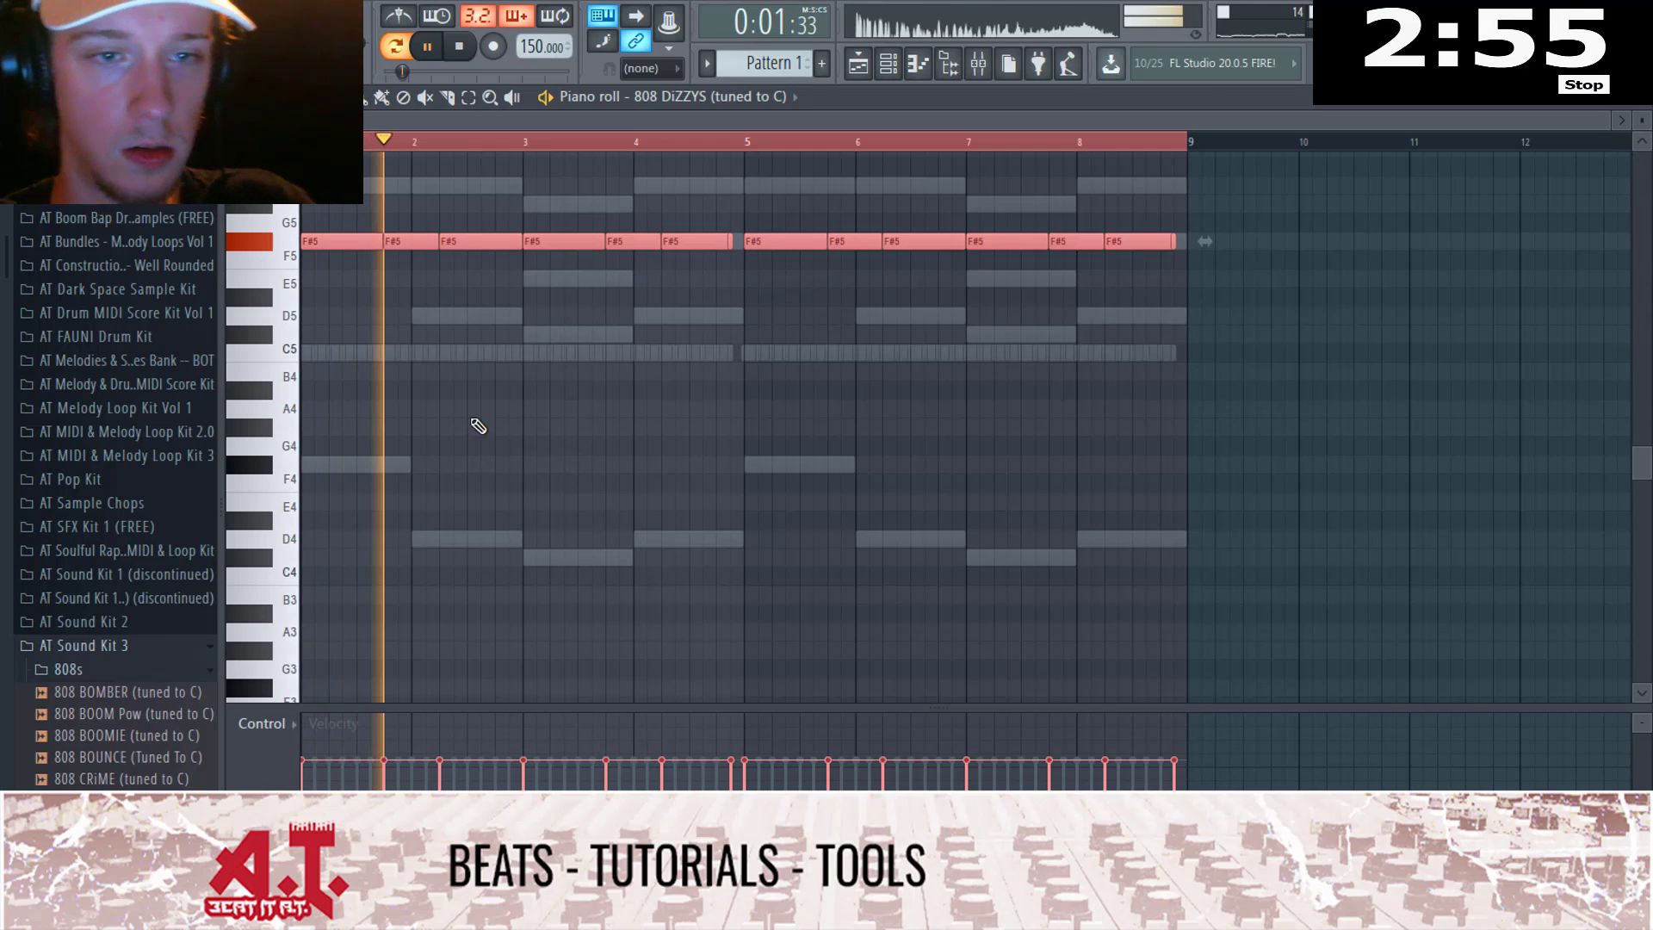
Step: Stop playback and lower the 808 DiZZYS note in bar 2 to D5, matching the Omnisphere root note
{"action": "left_click", "coordinate": [479, 240]}
{"action": "key", "text": "space"}
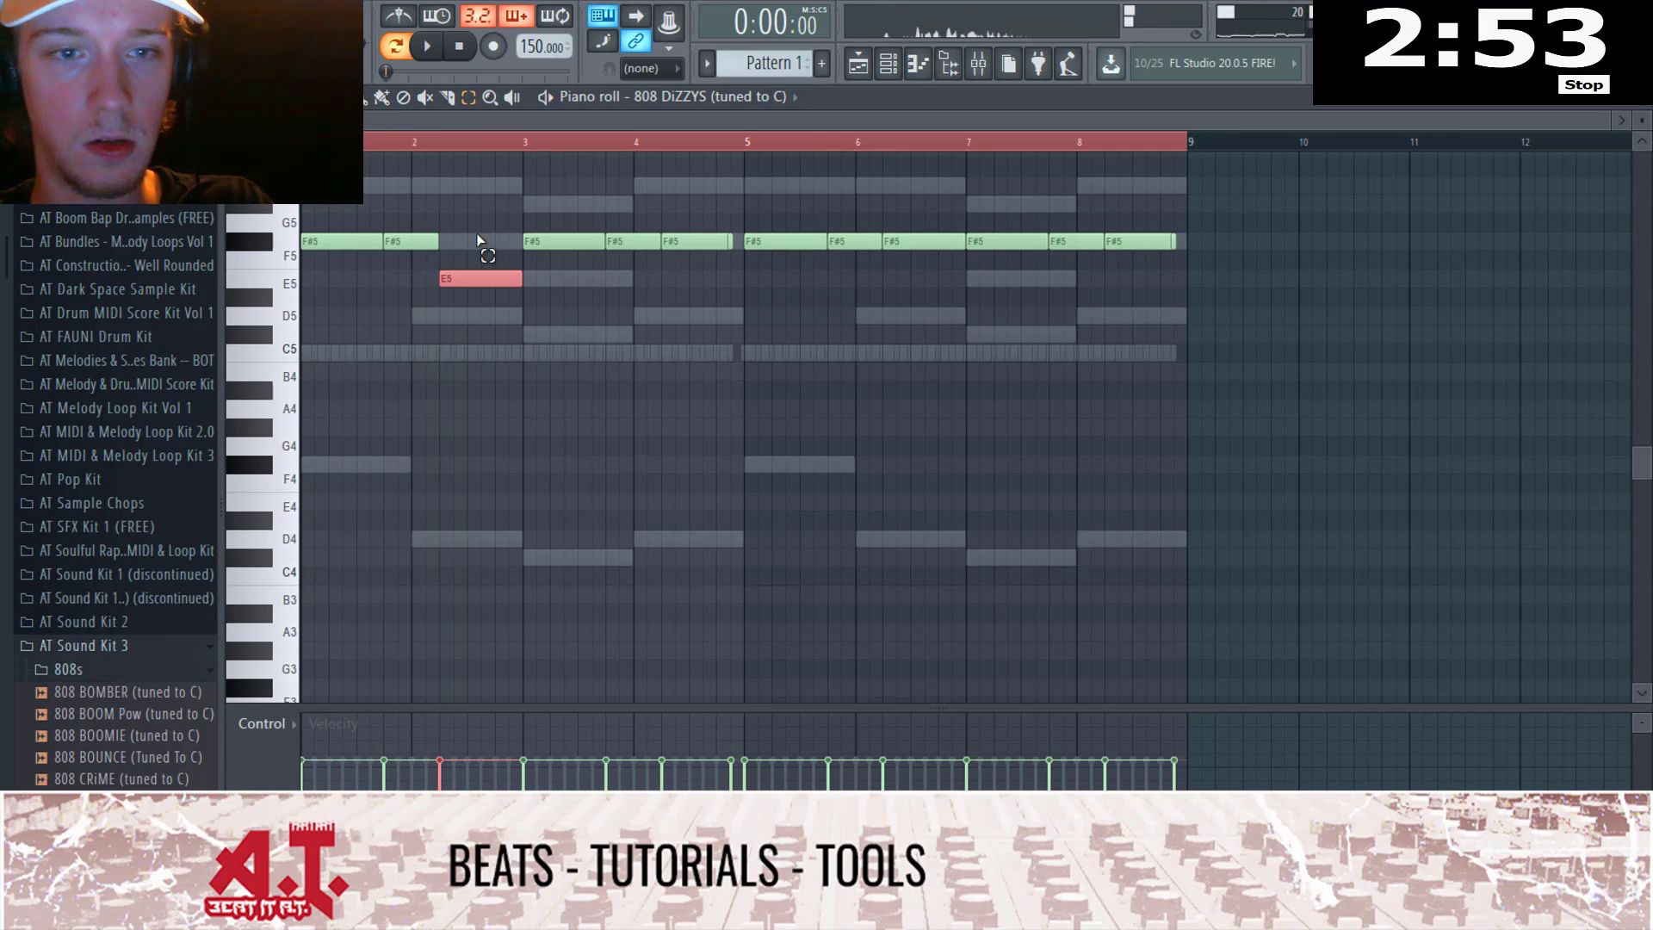
{"action": "key", "text": "Down"}
{"action": "key", "text": "Down"}
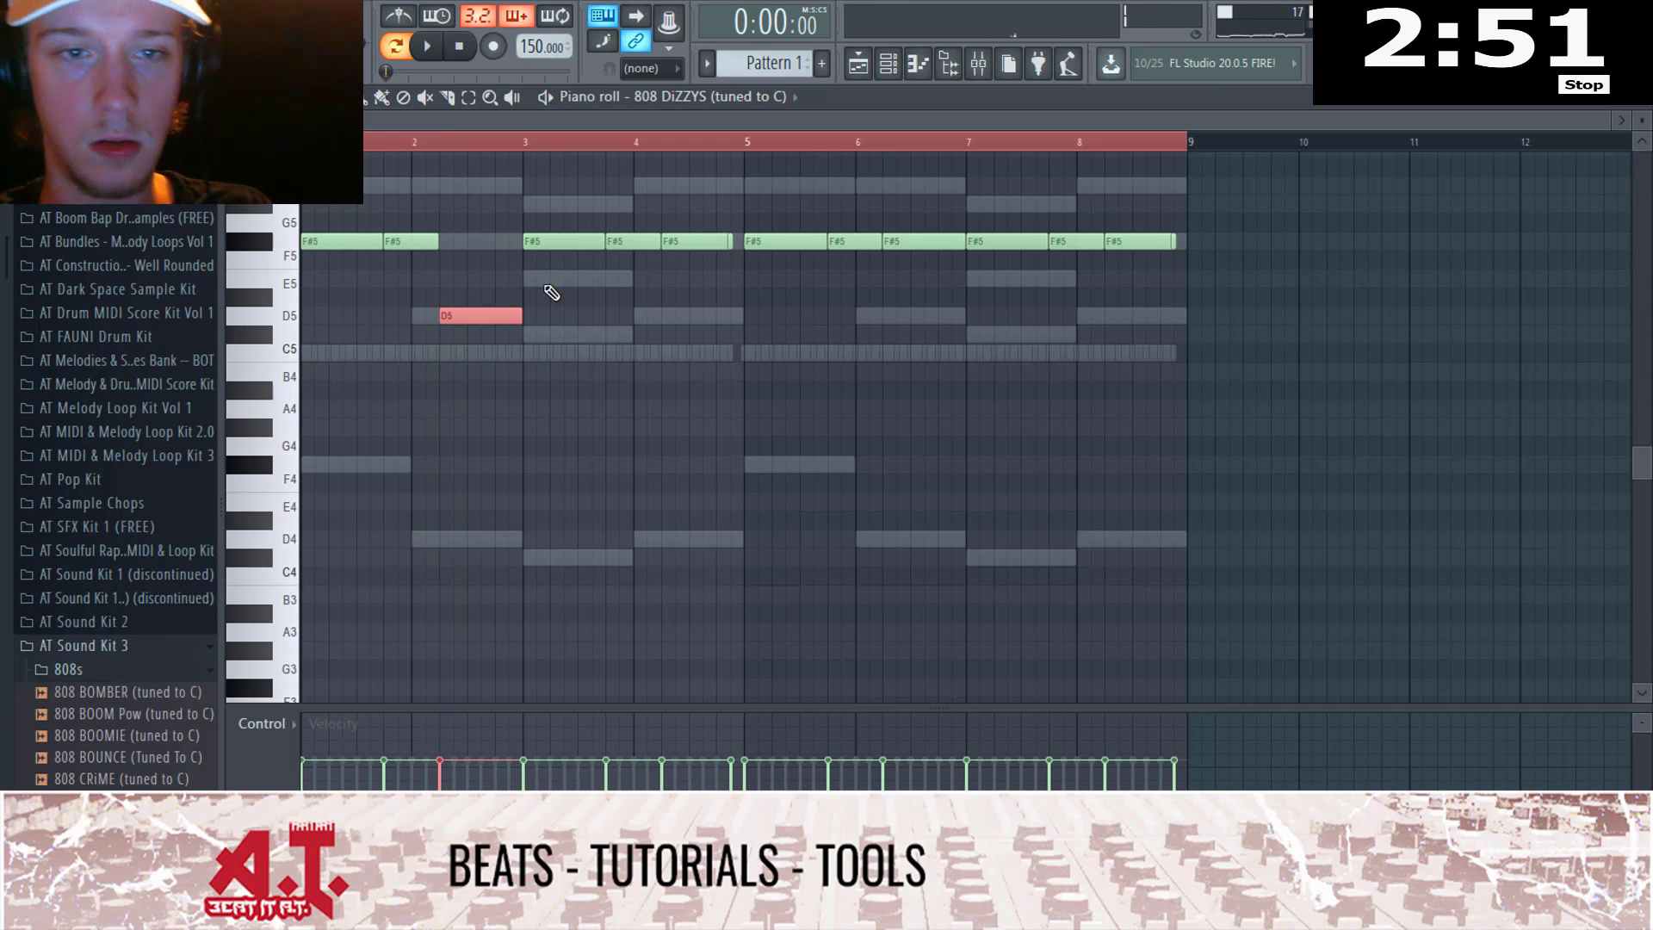
Step: Lower the 808 DiZZYS notes in bar 3 to E5 and the bar 4 notes to D5 while the pattern plays
{"action": "left_click_drag", "start_coordinate": [594, 243], "coordinate": [612, 280]}
{"action": "key", "text": "space"}
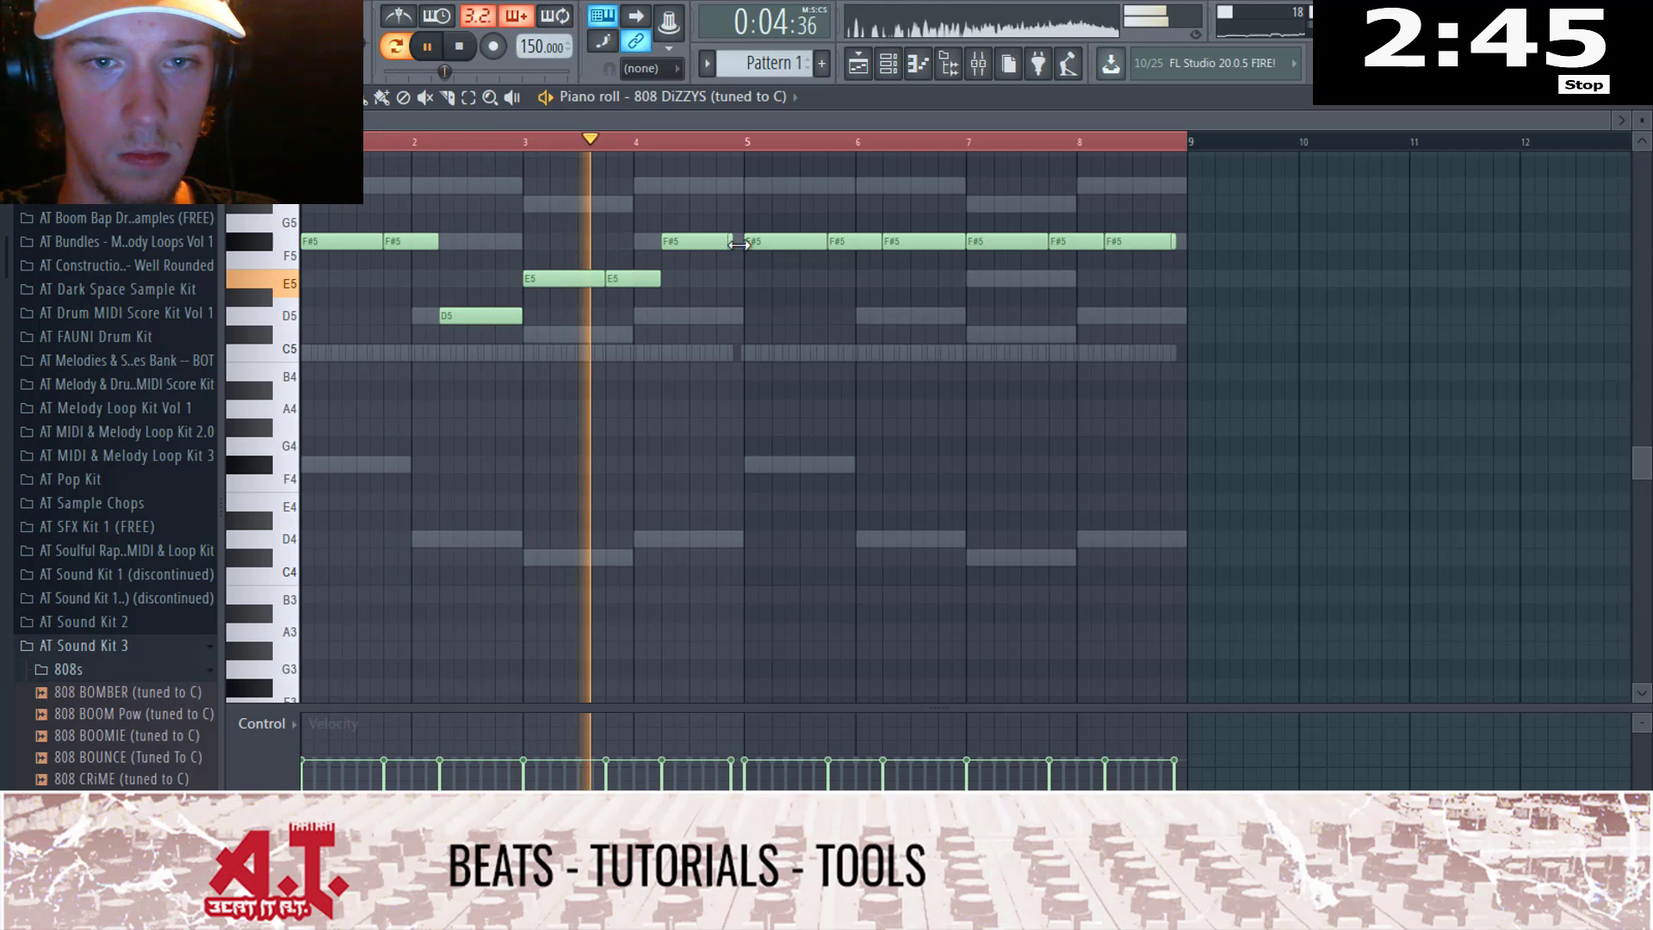
{"action": "left_click_drag", "start_coordinate": [739, 244], "coordinate": [686, 263]}
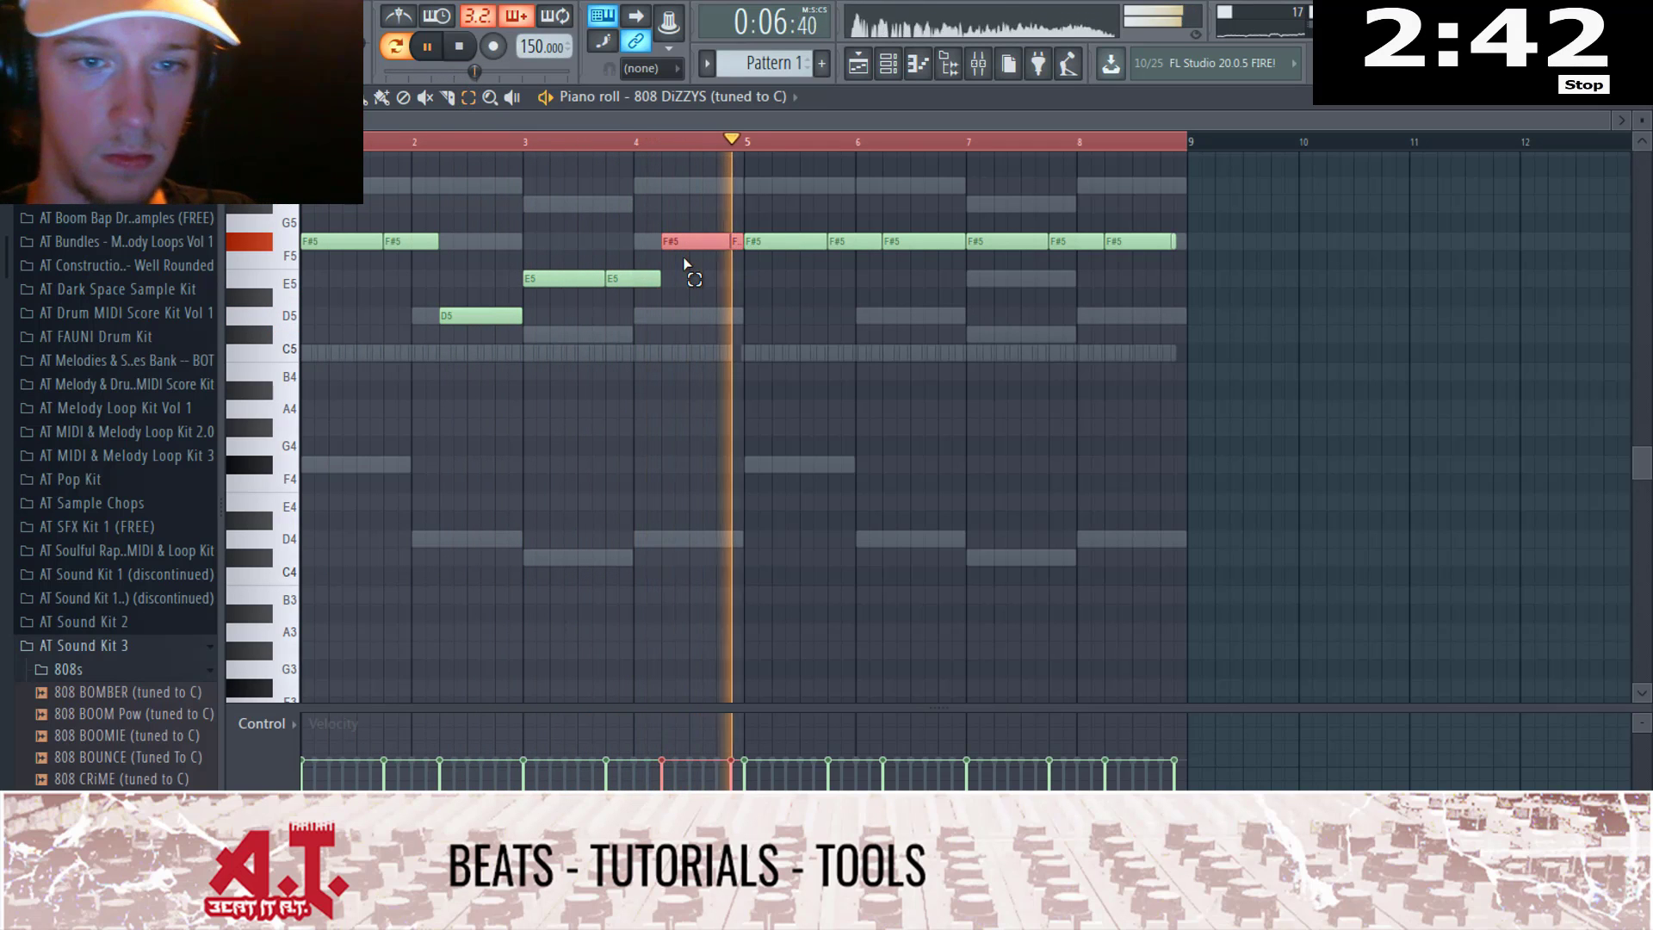
{"action": "key", "text": "shift+Down"}
{"action": "key", "text": "shift+Down"}
{"action": "key", "text": "shift+Down"}
{"action": "key", "text": "shift+Down"}
{"action": "key", "text": "shift+Down"}
{"action": "key", "text": "shift+Down"}
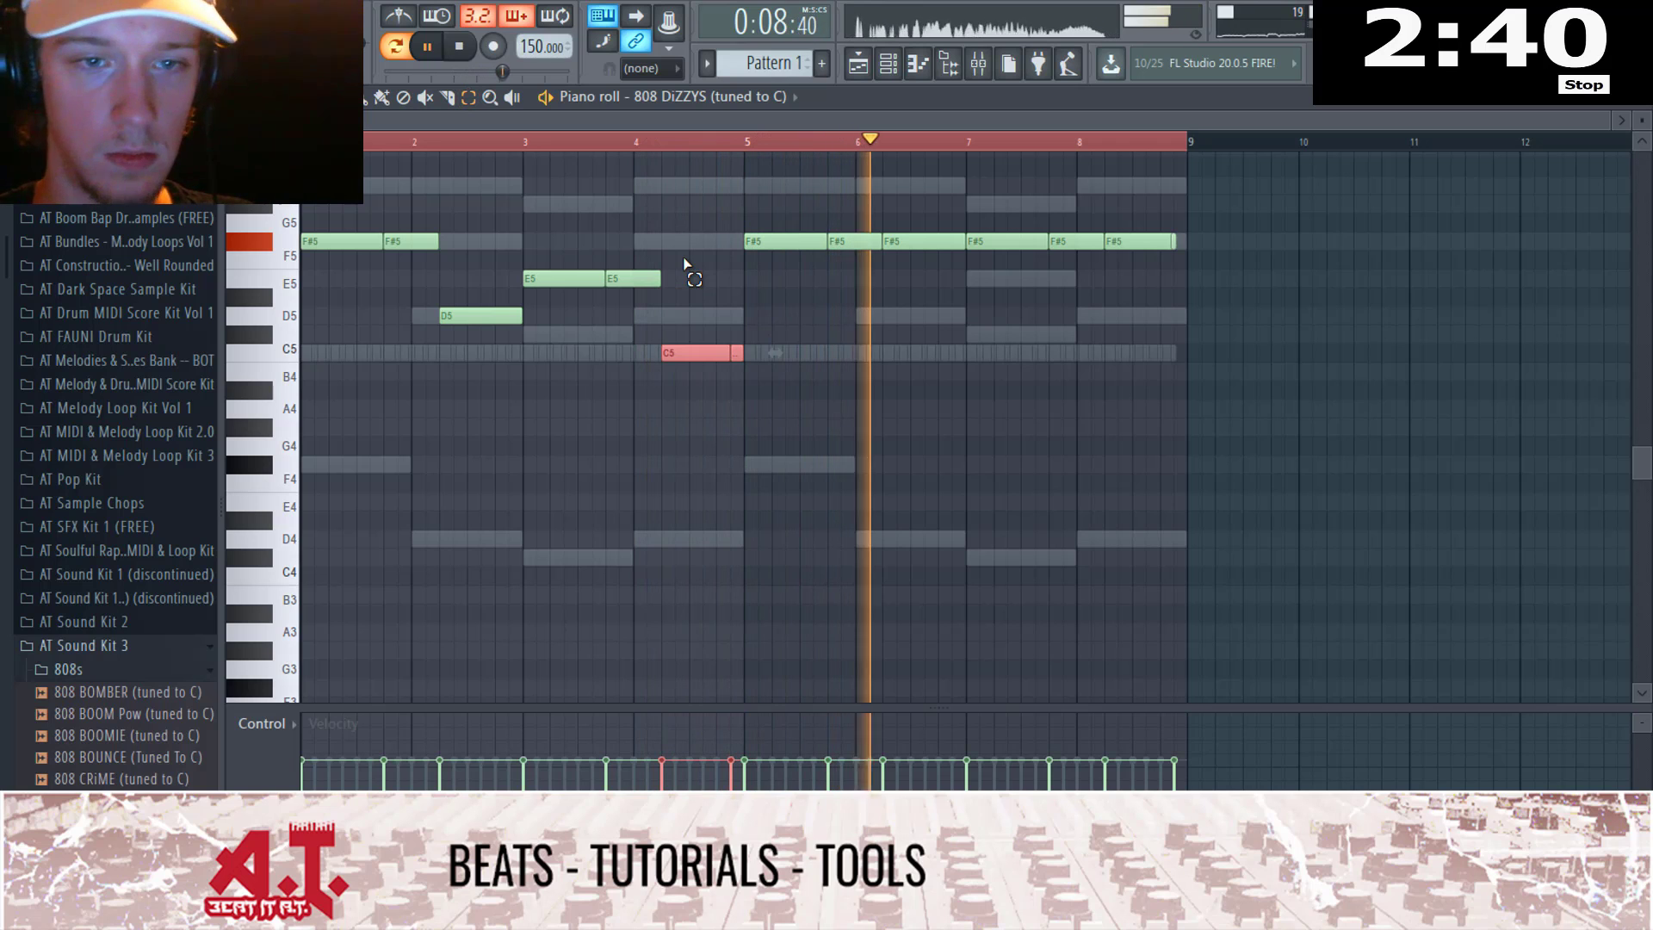
{"action": "key", "text": "shift+Up"}
{"action": "key", "text": "shift+Up"}
Step: Lower the second 808 DiZZYS note in bar 3 to C#5
{"action": "left_click", "coordinate": [574, 280]}
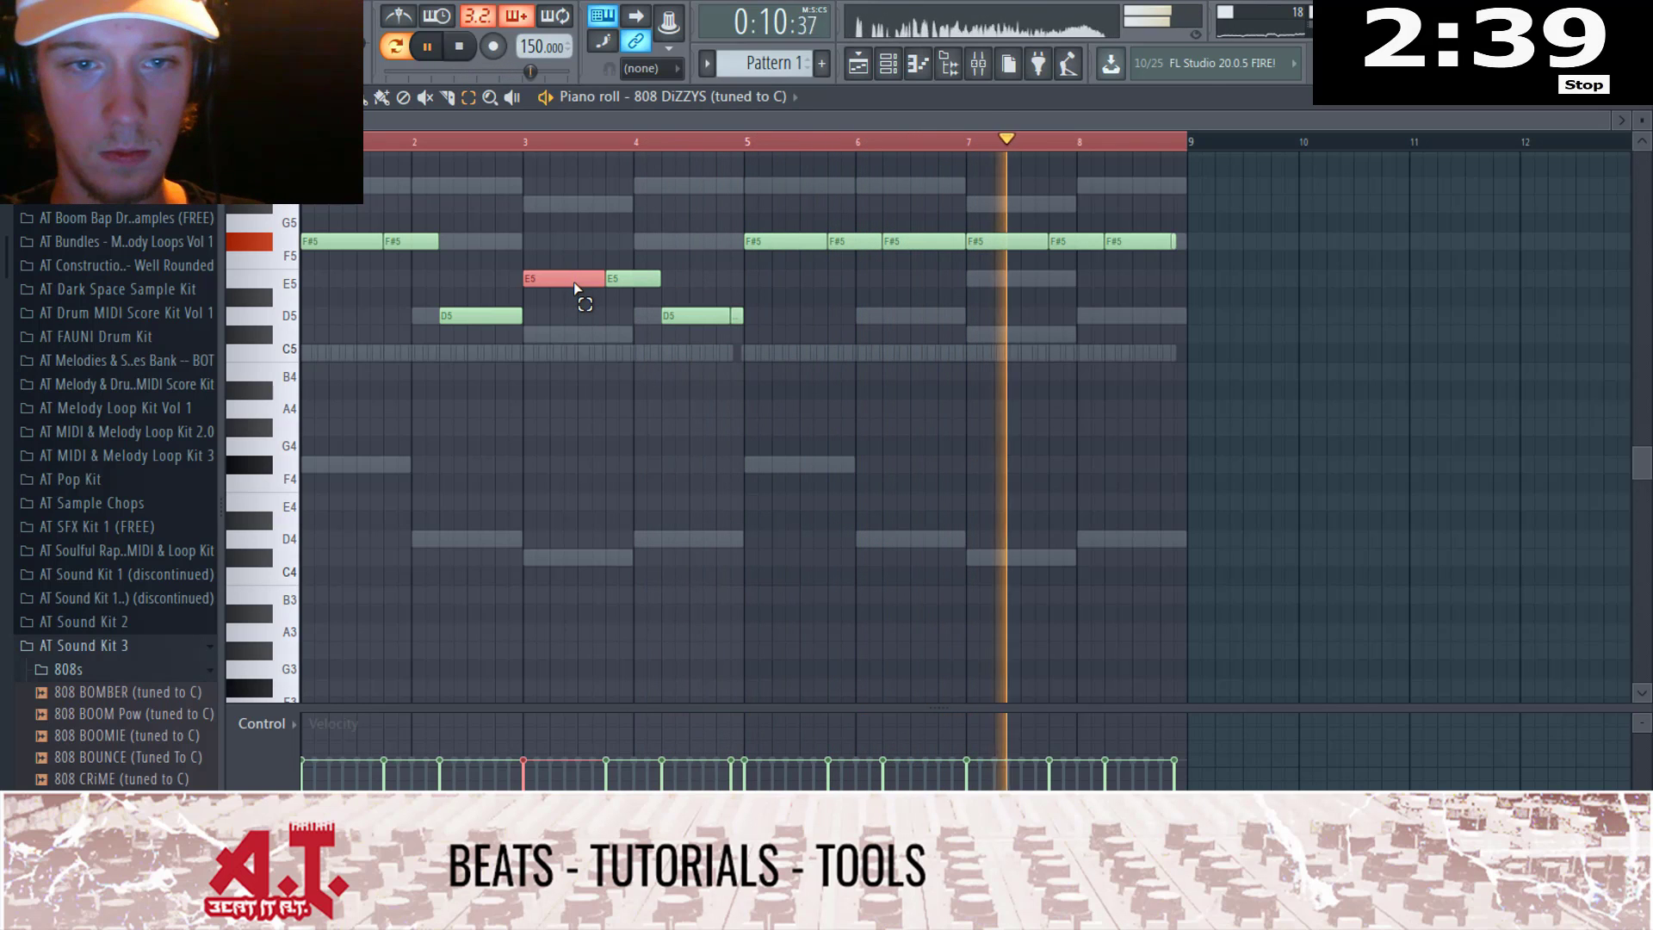
{"action": "left_click", "coordinate": [641, 279]}
{"action": "key", "text": "shift+Down"}
{"action": "key", "text": "shift+Down"}
{"action": "key", "text": "shift+Down"}
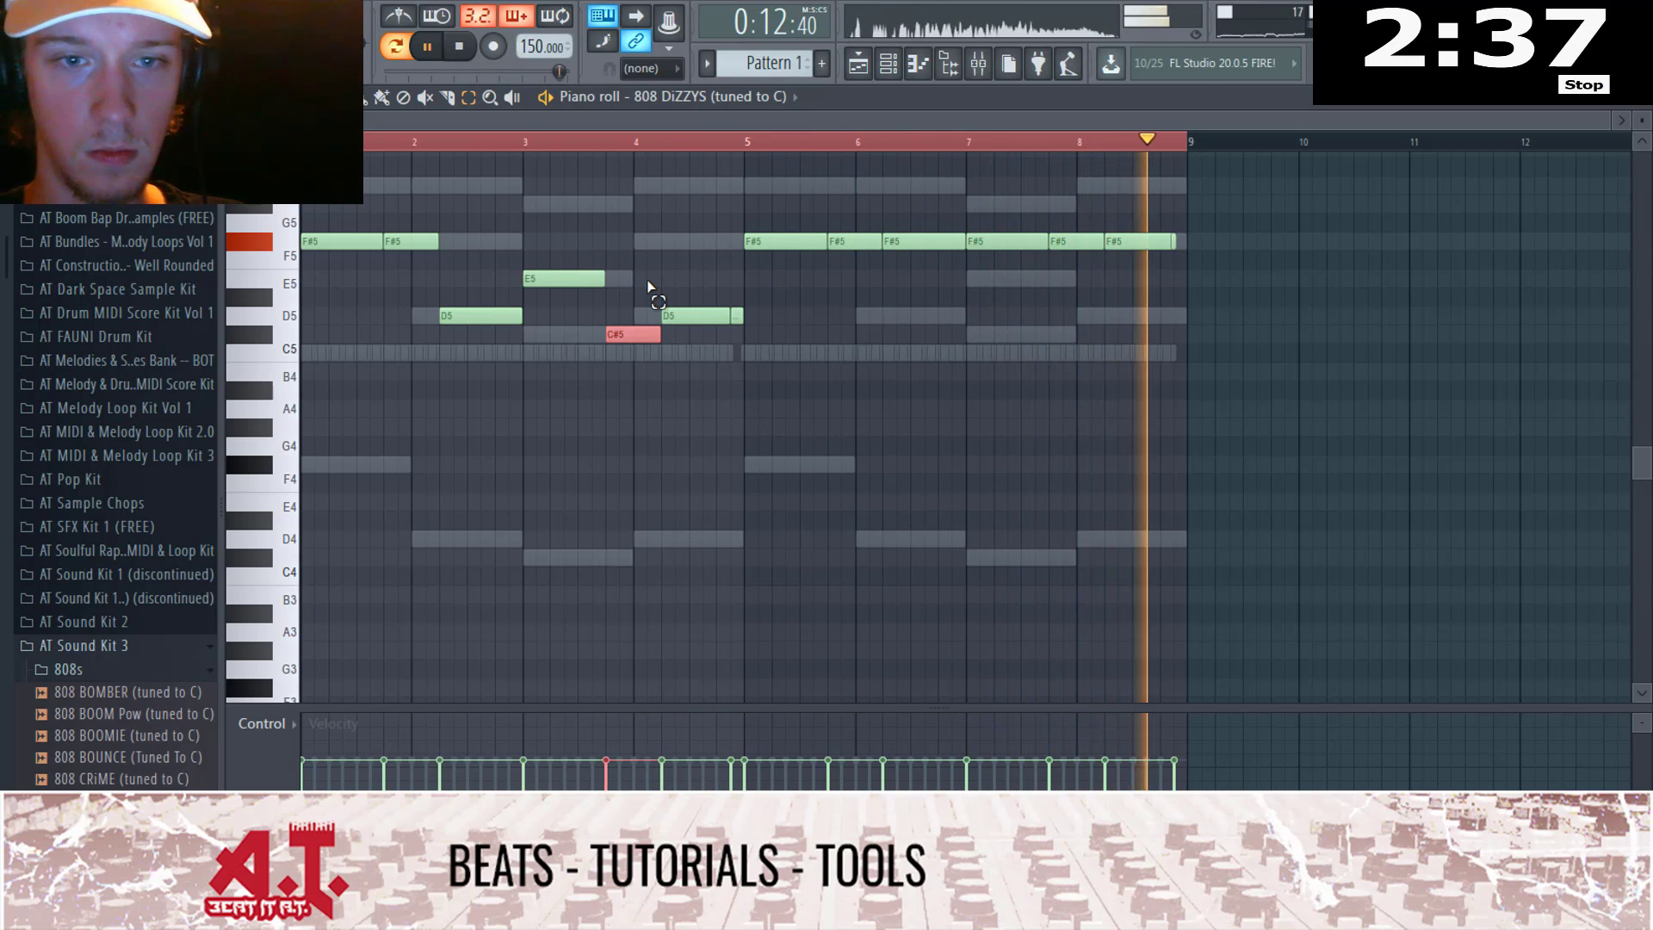
Step: Replace the 808 DiZZYS notes in bars 5 to 8 with a copy of the first four bars
{"action": "left_click_drag", "start_coordinate": [781, 225], "coordinate": [1497, 279]}
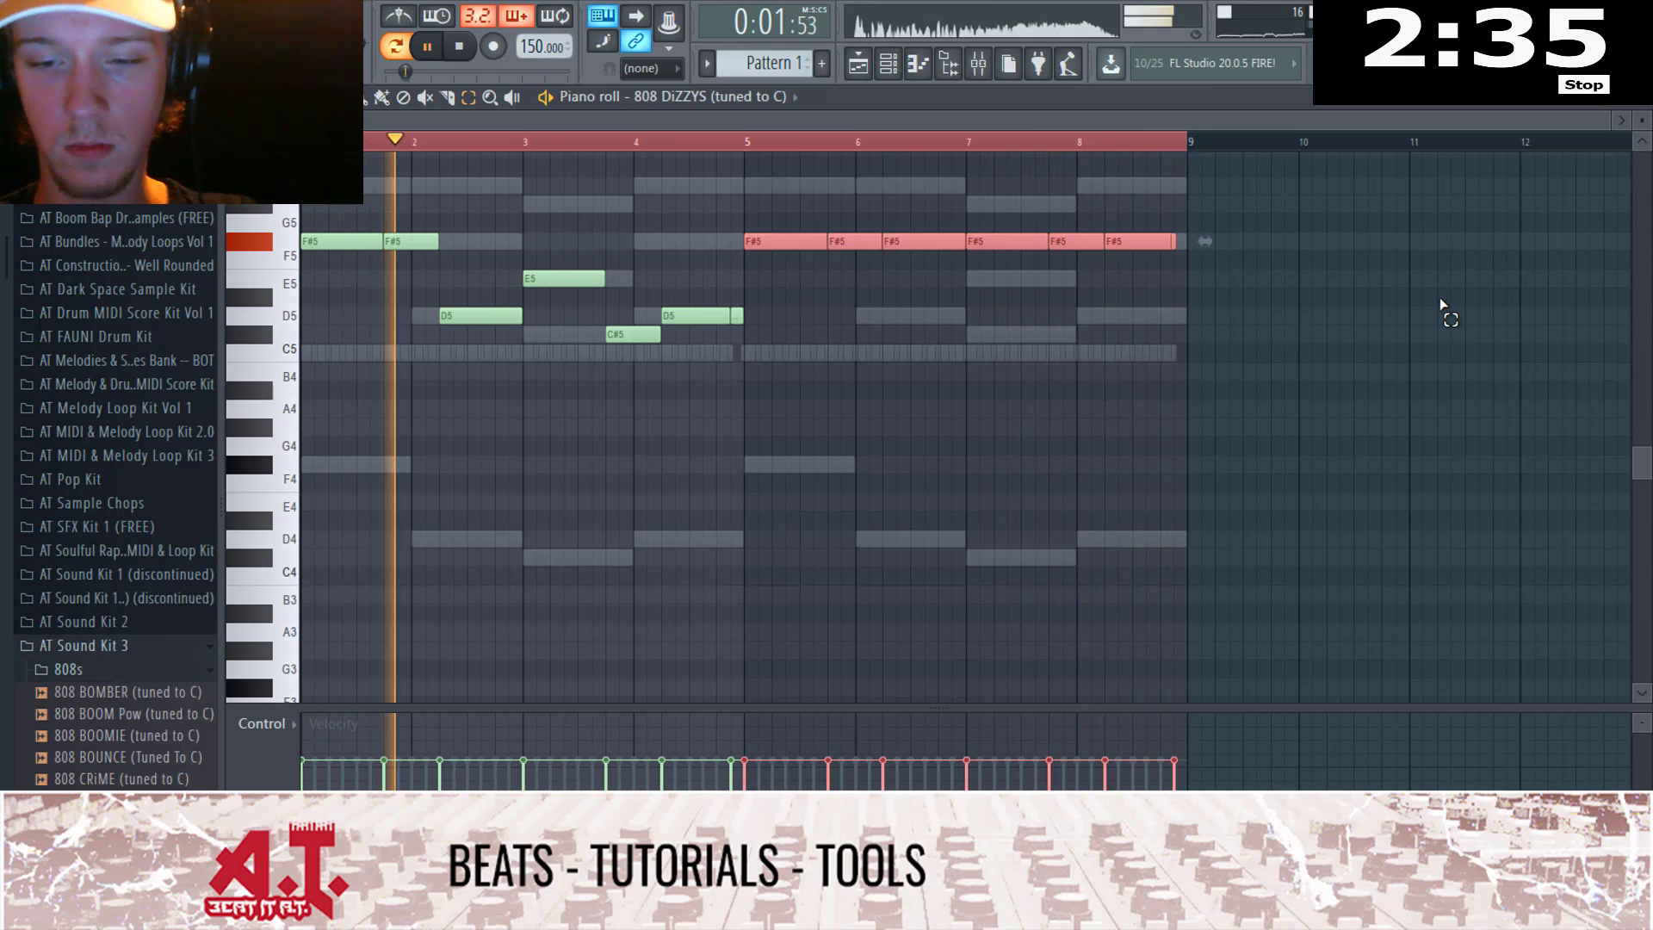
{"action": "key", "text": "Delete"}
{"action": "left_click_drag", "start_coordinate": [839, 179], "coordinate": [301, 357]}
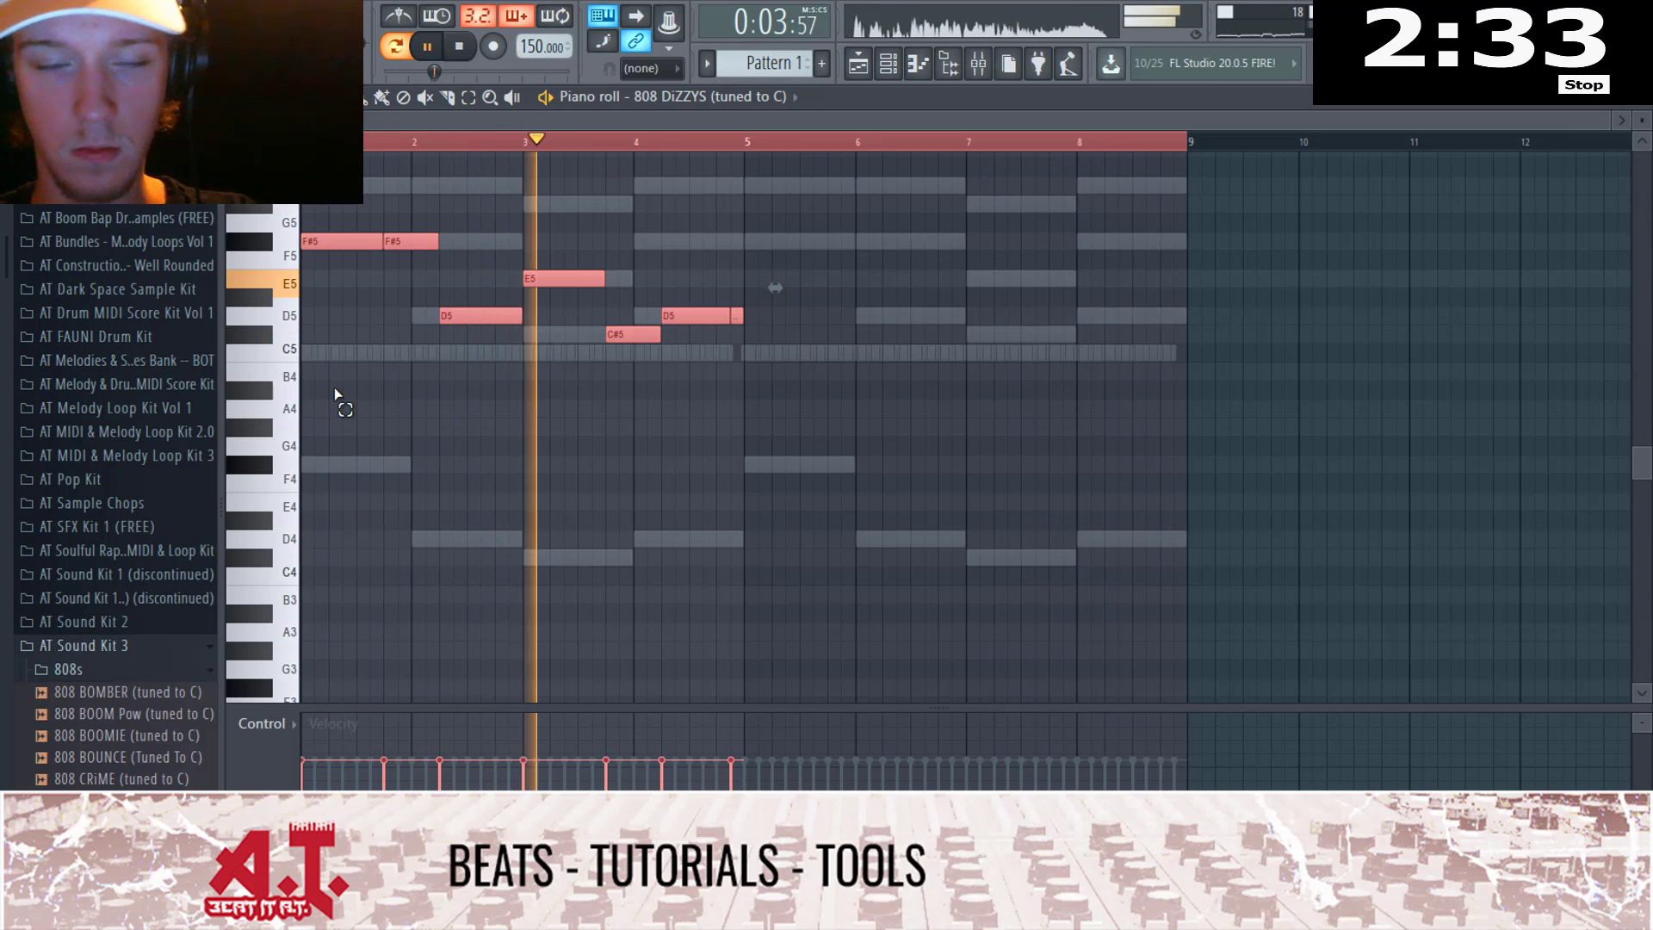
{"action": "key", "text": "ctrl+b"}
{"action": "key", "text": "ctrl+d"}
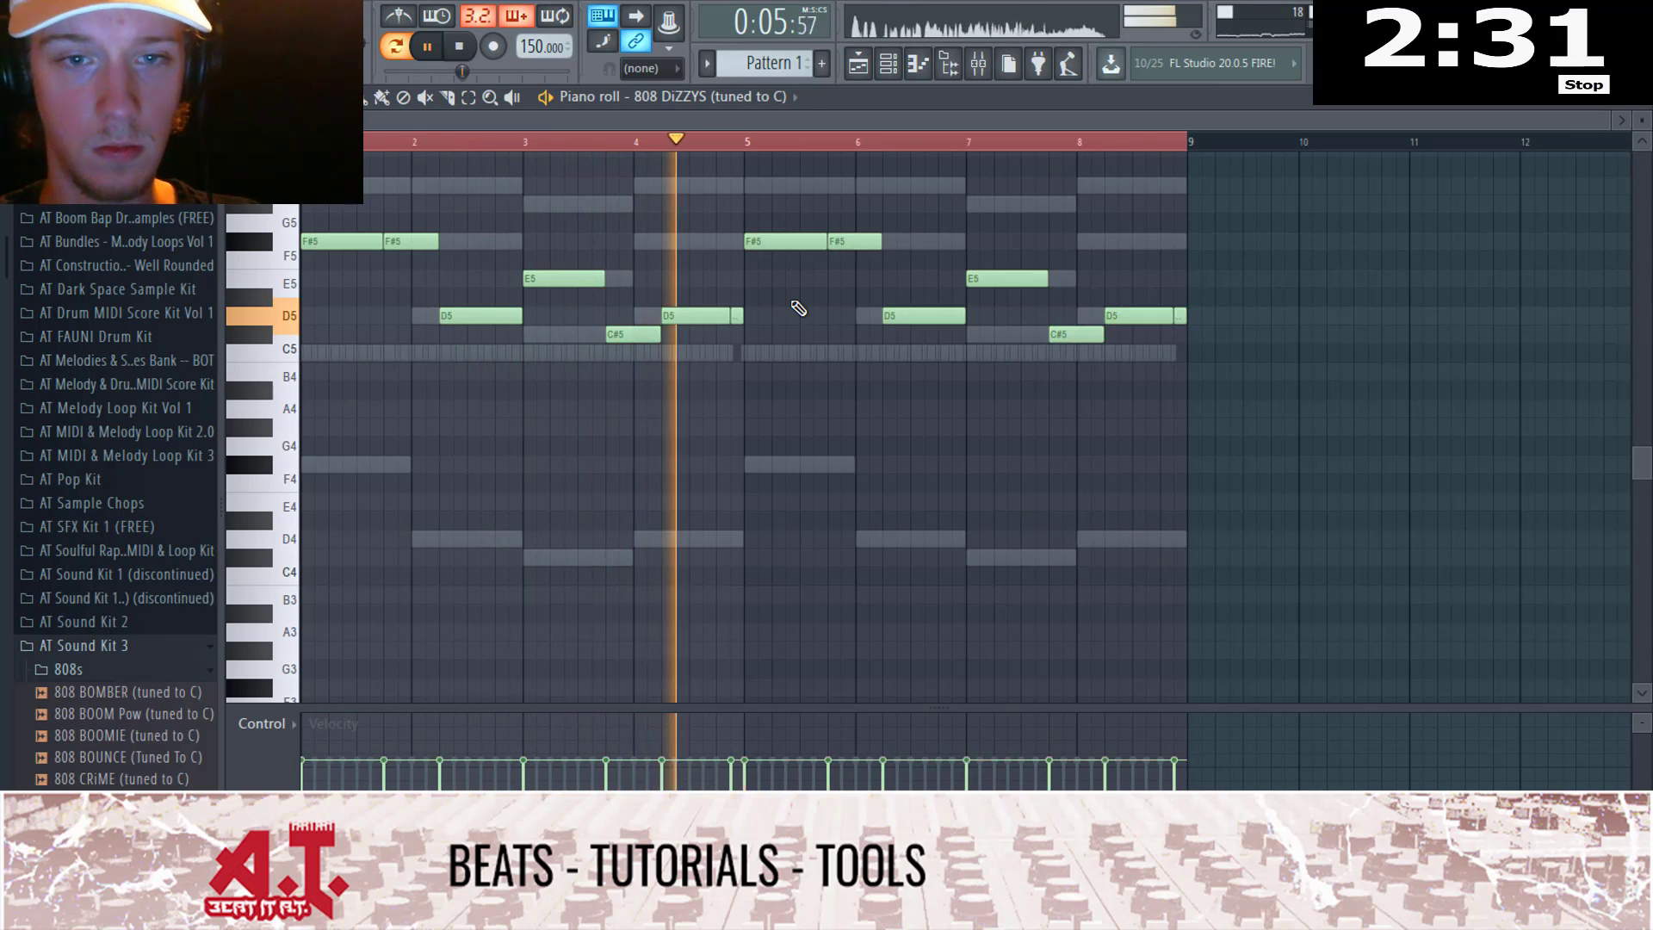
Step: Solo the Omnisphere channel's Mel mixer track and load Gross Beat into its effect slot 3
{"action": "key", "text": "F7"}
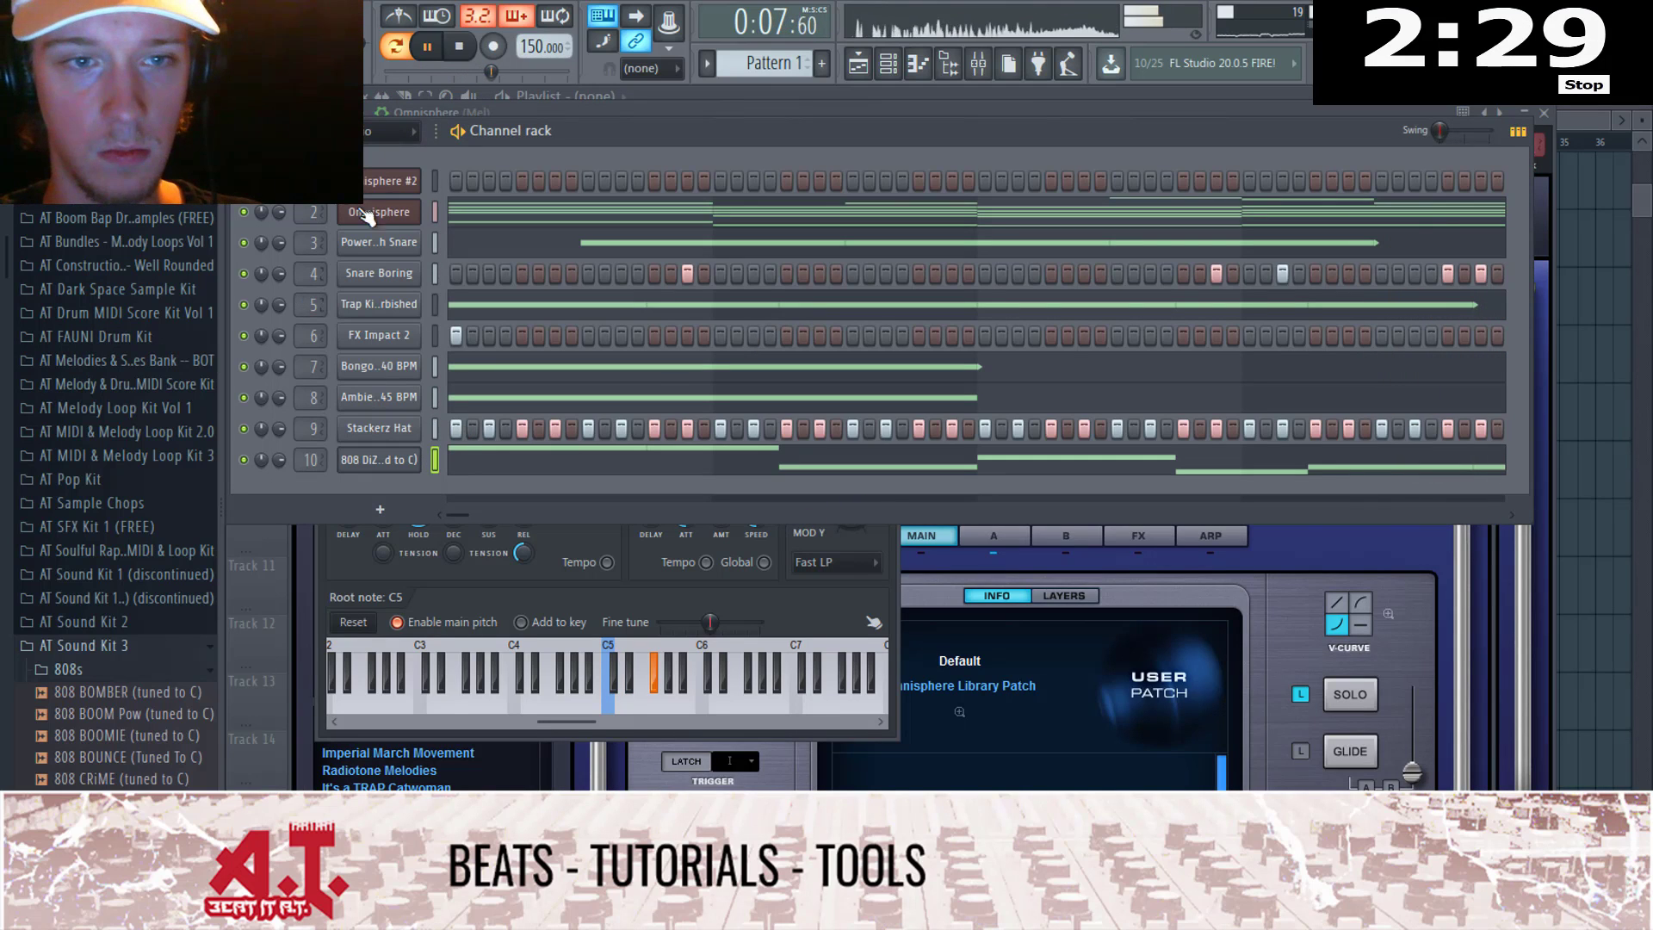
{"action": "left_click", "coordinate": [415, 212]}
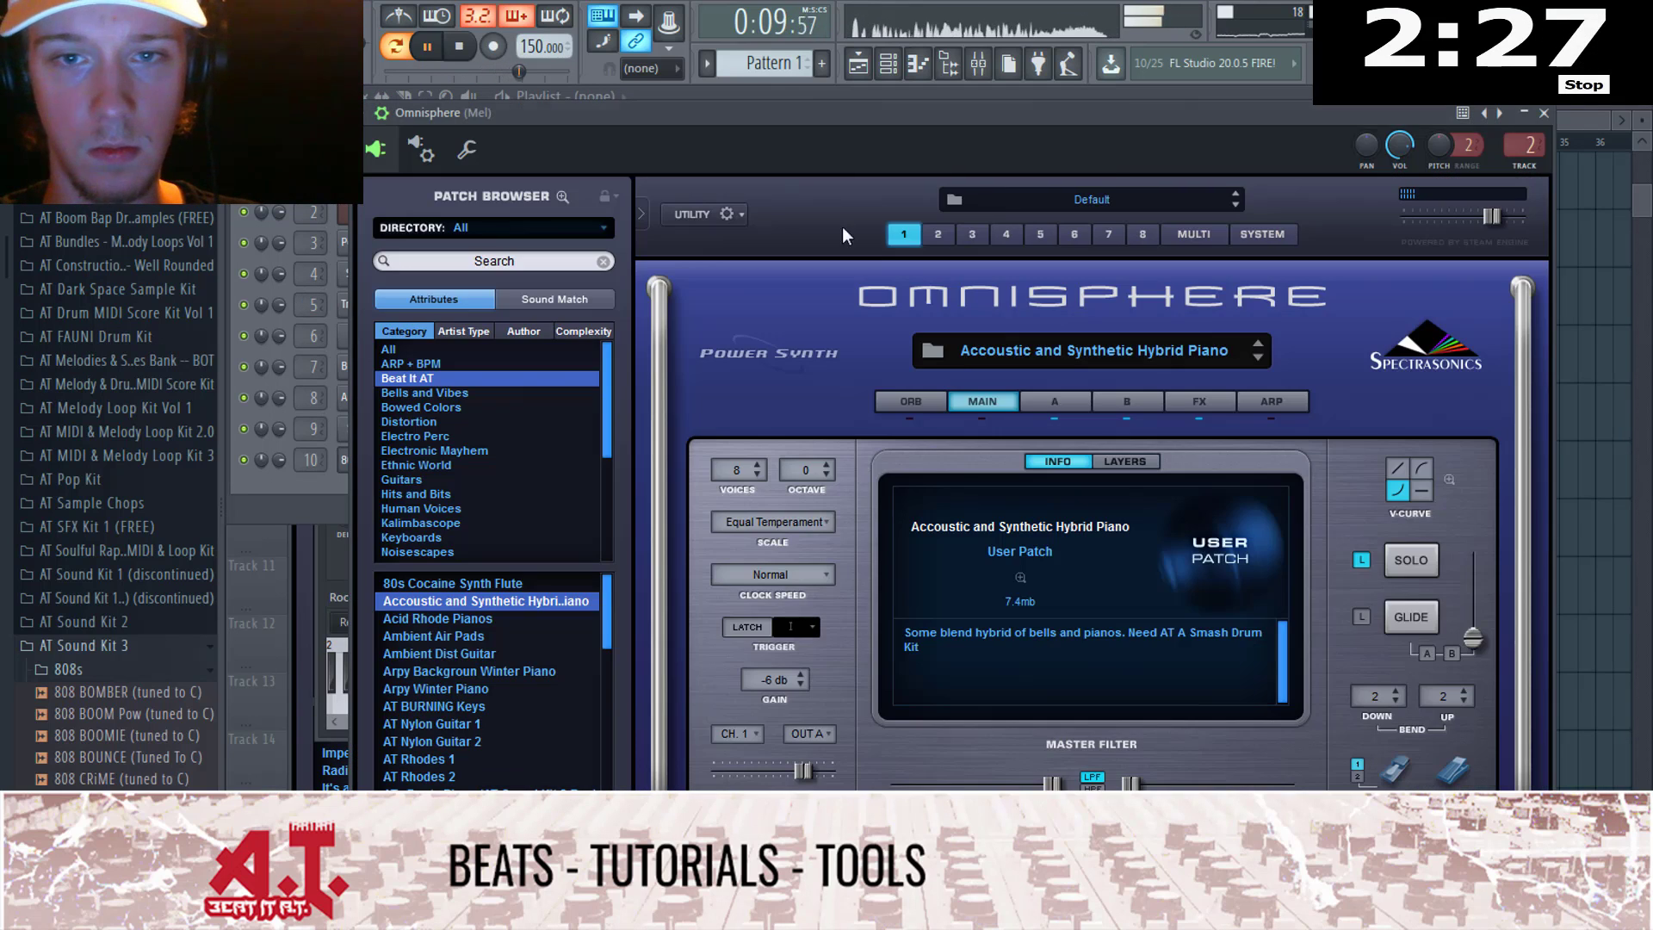
{"action": "left_click", "coordinate": [978, 63]}
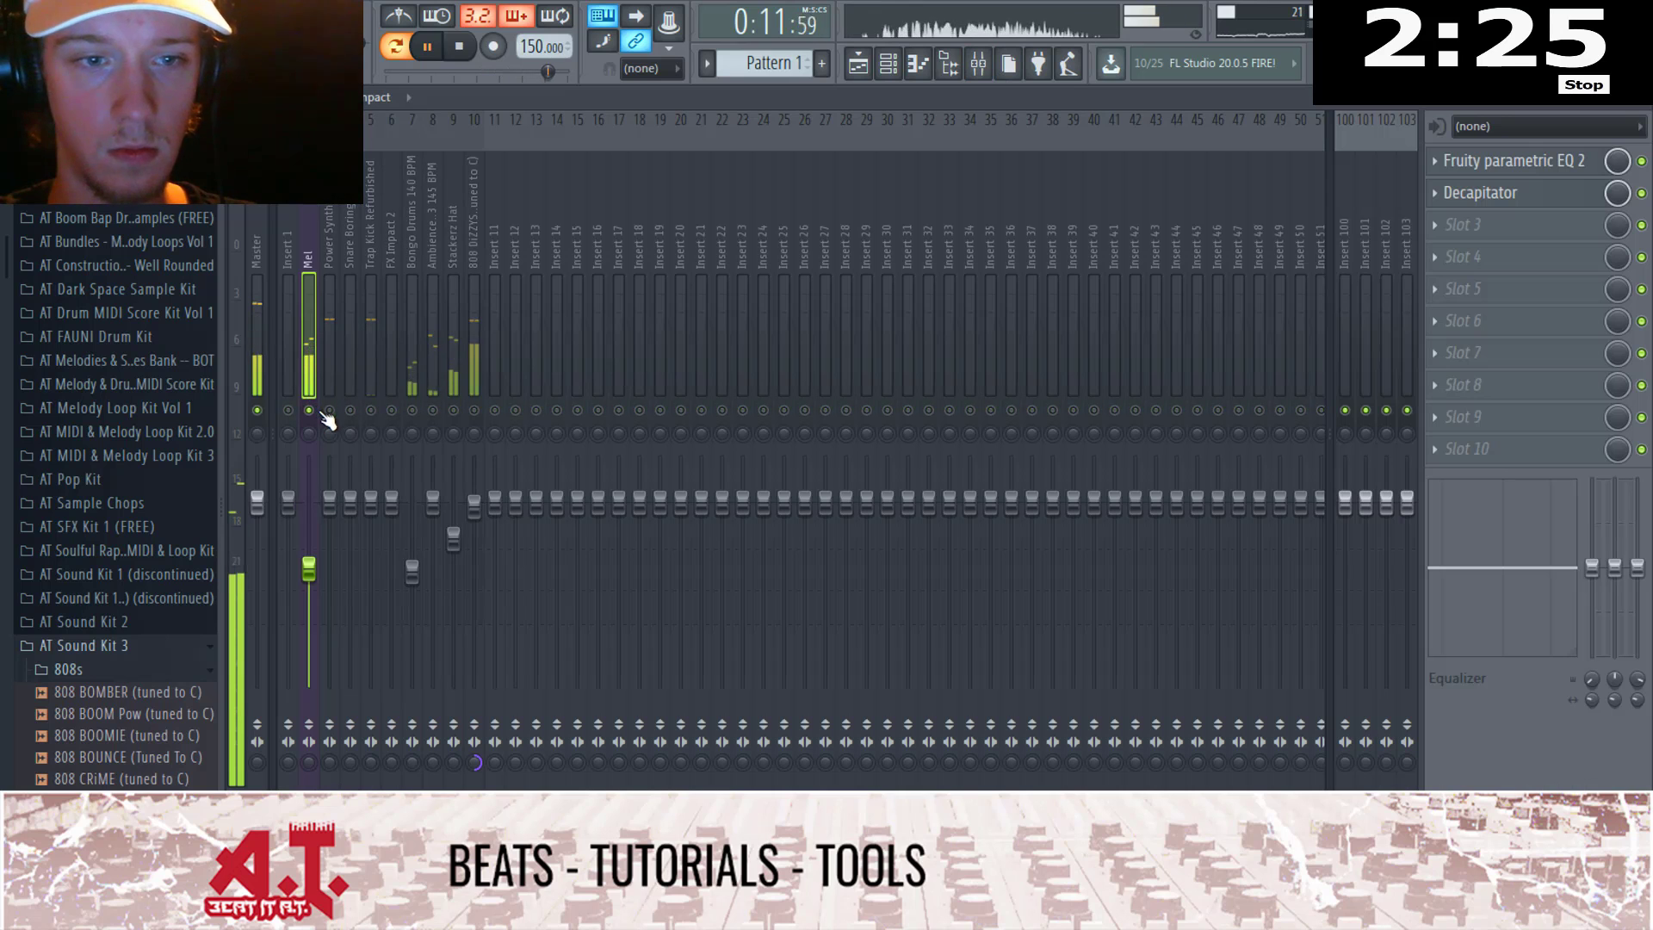
{"action": "left_click", "coordinate": [1478, 225]}
{"action": "key", "text": "g"}
{"action": "key", "text": "g"}
{"action": "key", "text": "g"}
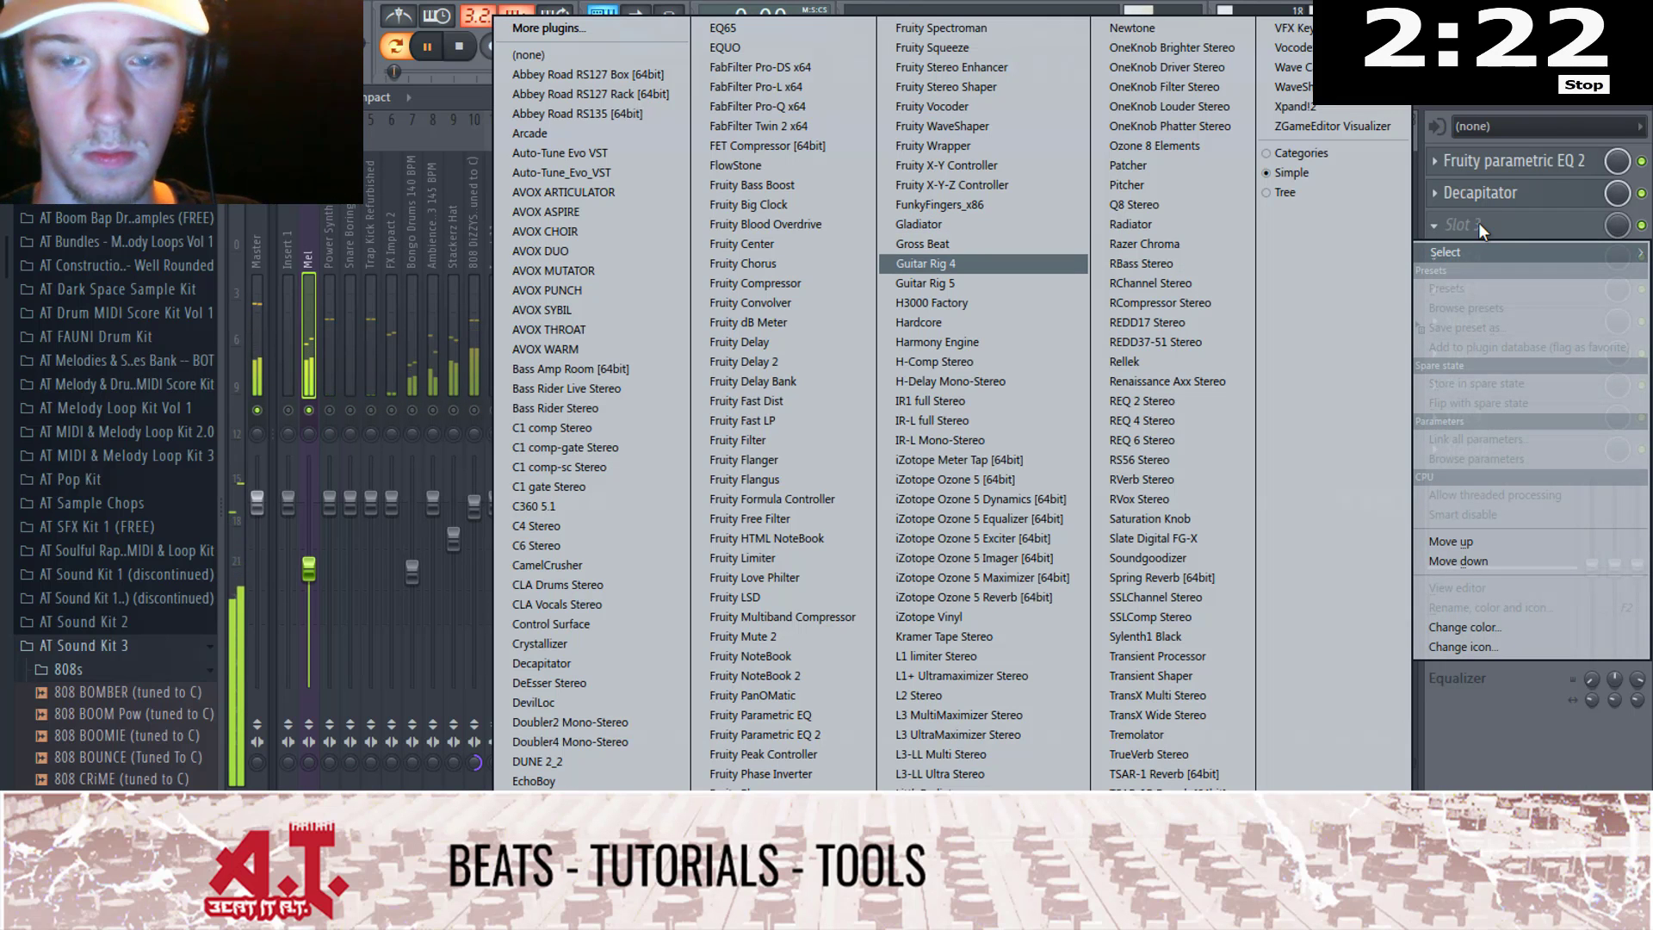
{"action": "key", "text": "Up"}
{"action": "key", "text": "Return"}
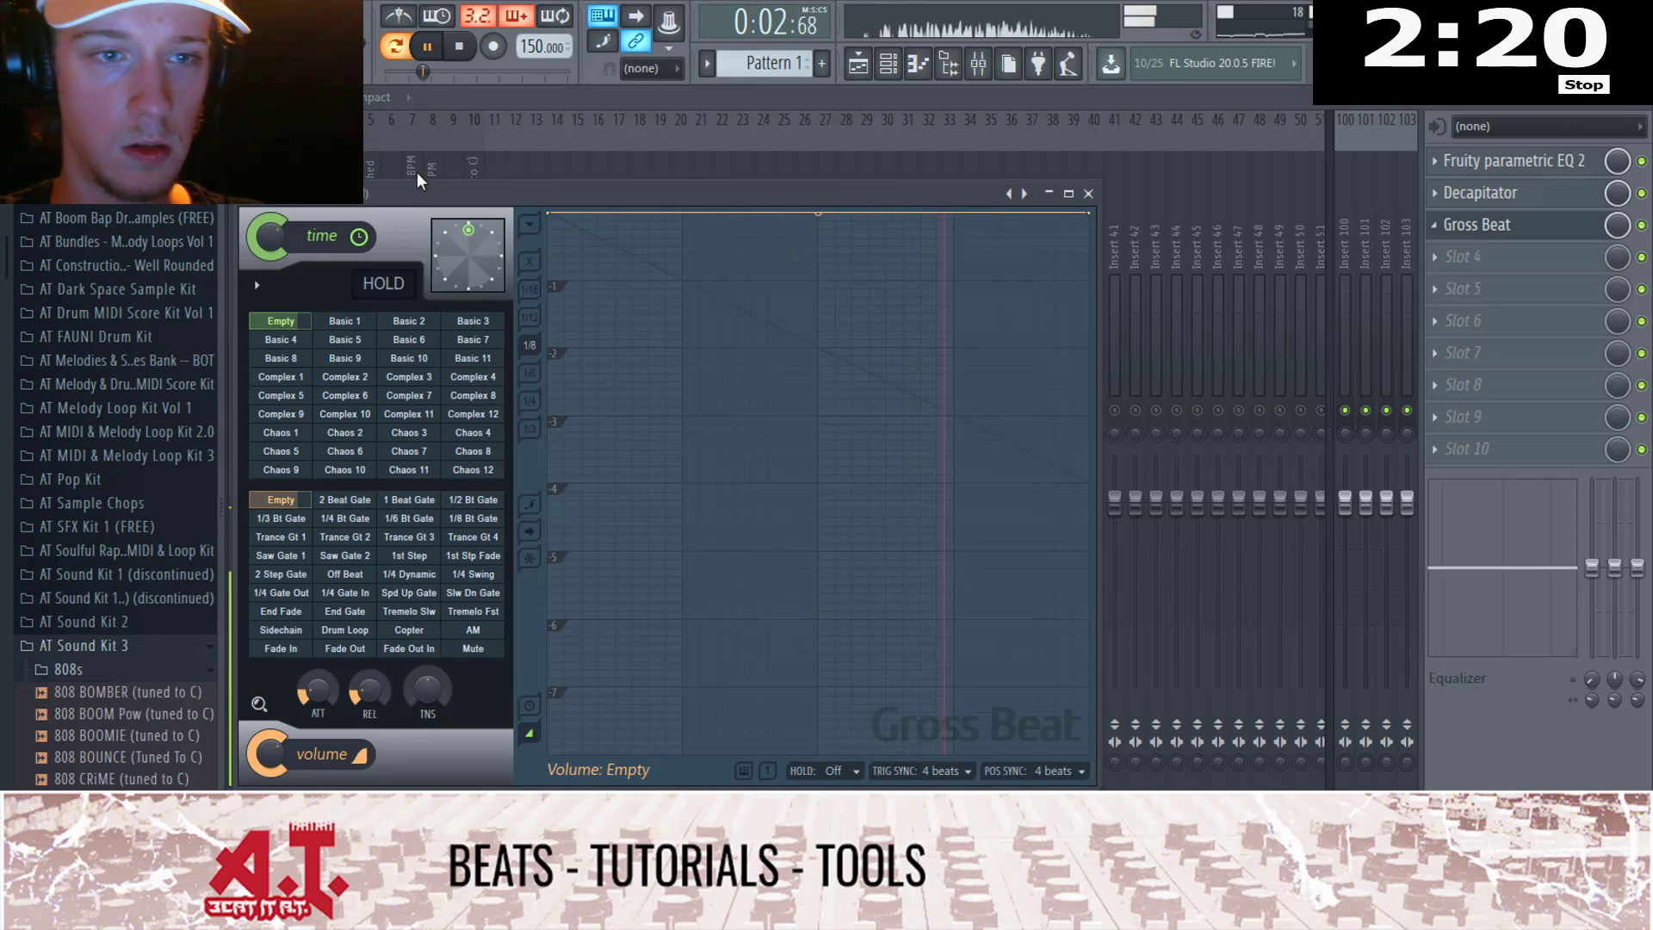
Step: Load the Beat It AT Gross Beat preset and choose the SlowDown2 time slot
{"action": "left_click", "coordinate": [238, 207]}
{"action": "mouse_move", "coordinate": [275, 246]}
{"action": "left_click", "coordinate": [563, 268]}
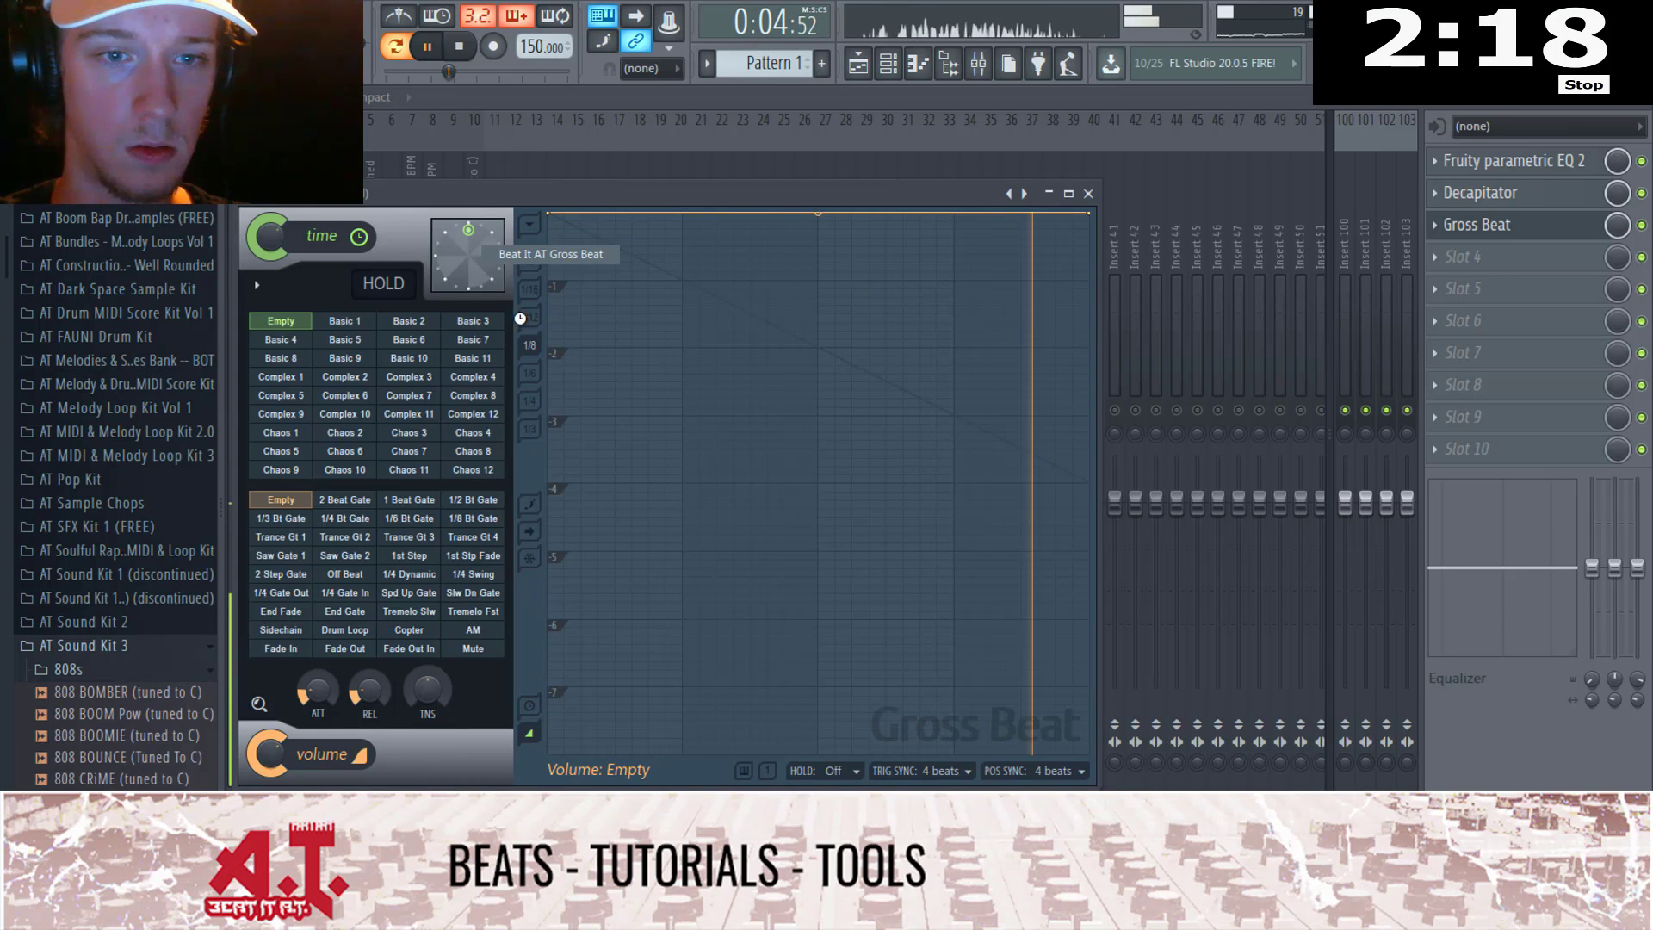
{"action": "left_click", "coordinate": [500, 325]}
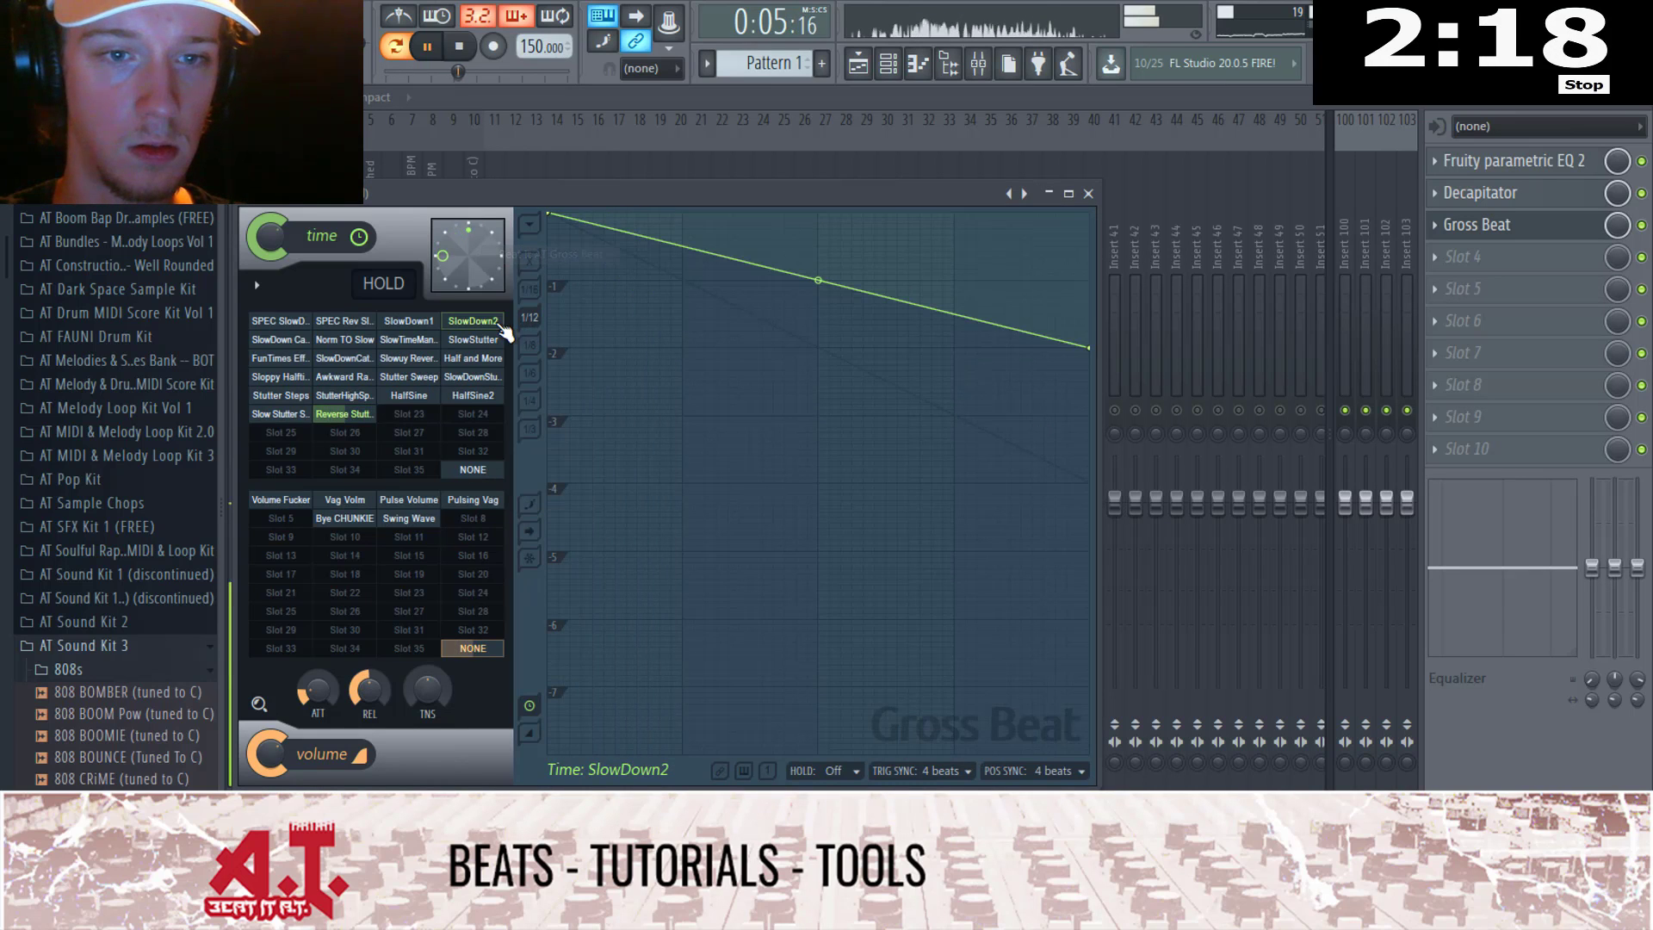
Step: Close Gross Beat, unsolo the Mel mixer track and raise its fader slightly
{"action": "left_click", "coordinate": [1088, 193]}
{"action": "right_click", "coordinate": [311, 411]}
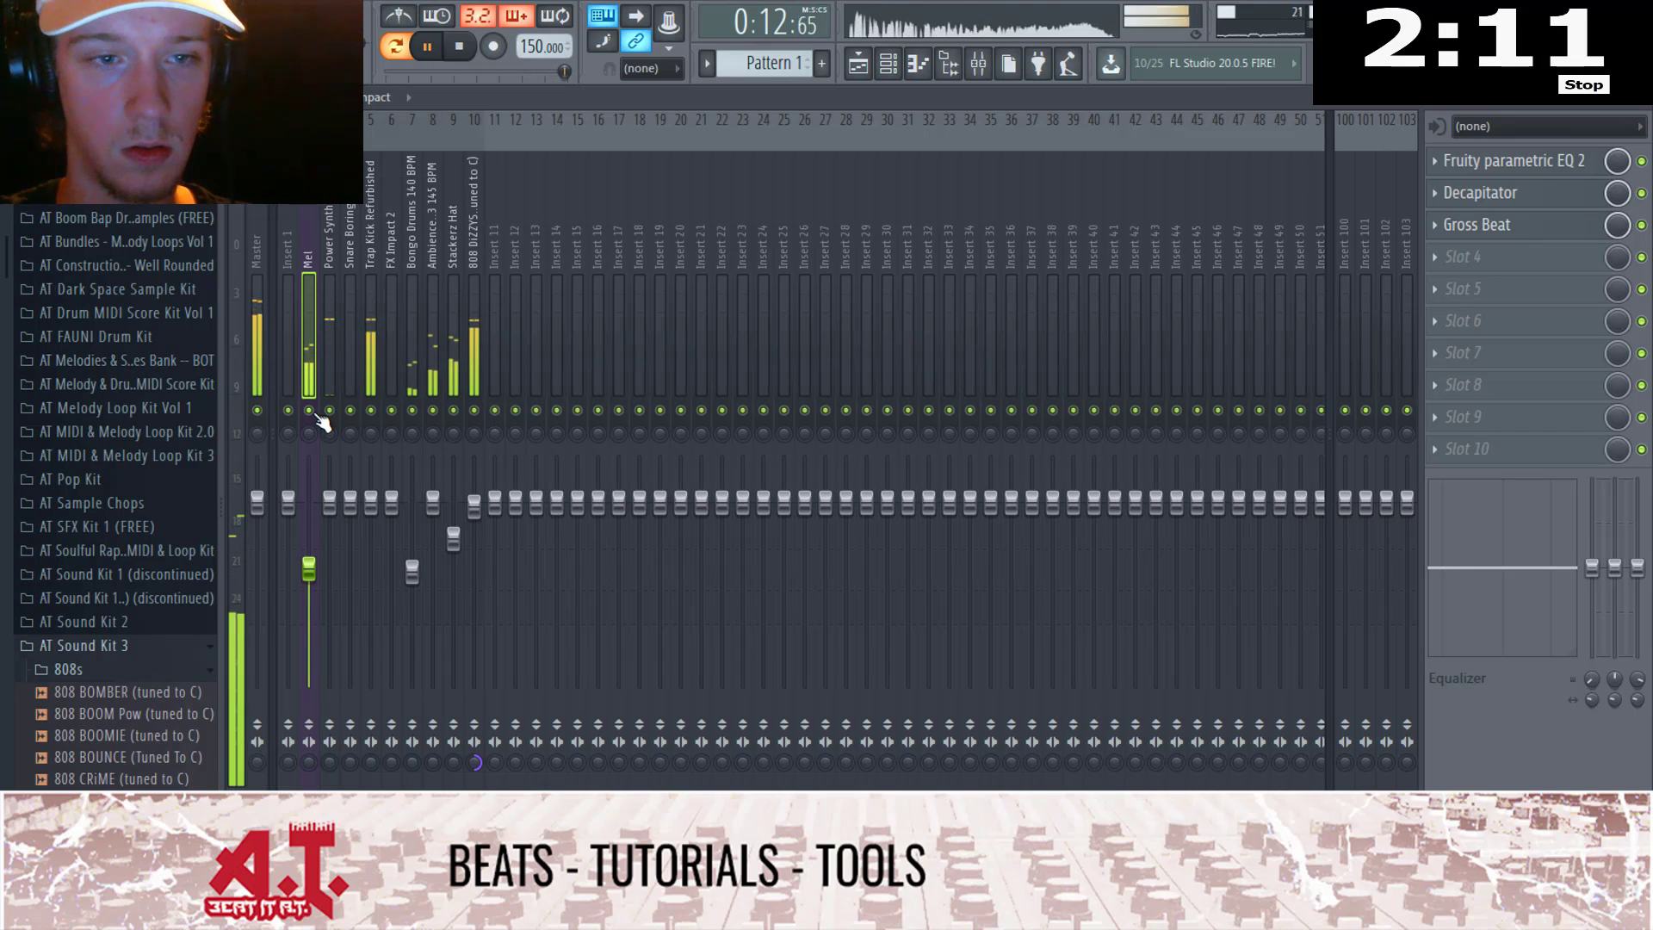
{"action": "left_click_drag", "start_coordinate": [309, 568], "coordinate": [309, 552]}
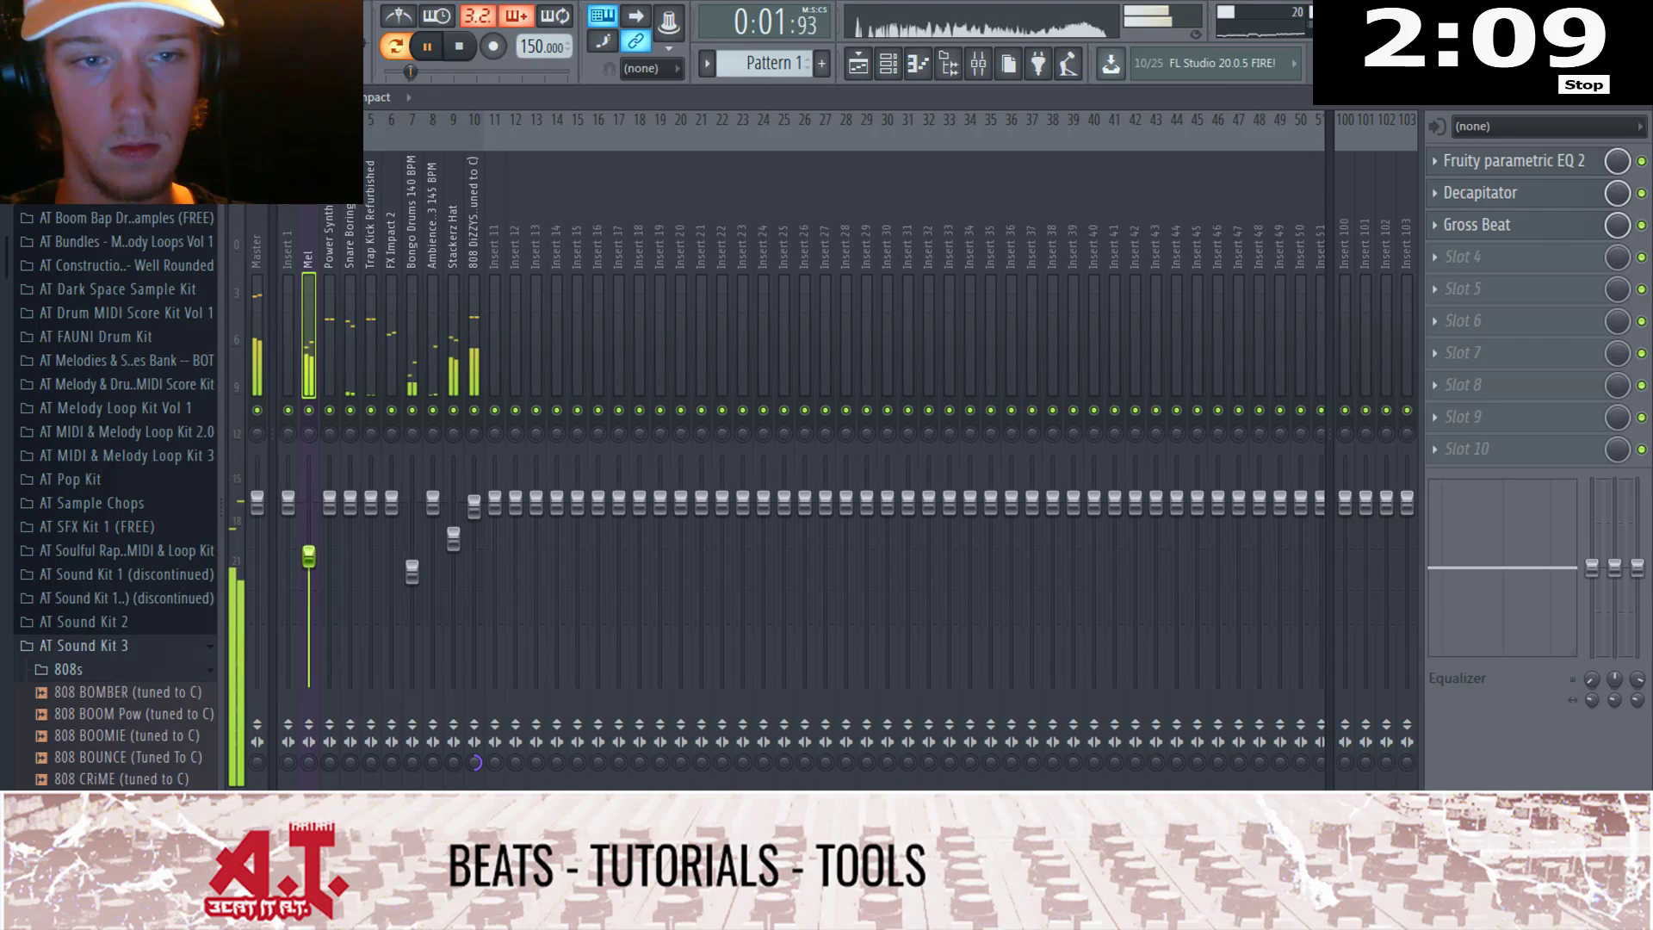
Step: Lower the Gross Beat time mix, stop playback and step through the time slots to Slow Stutter Stop
{"action": "left_click", "coordinate": [1506, 234]}
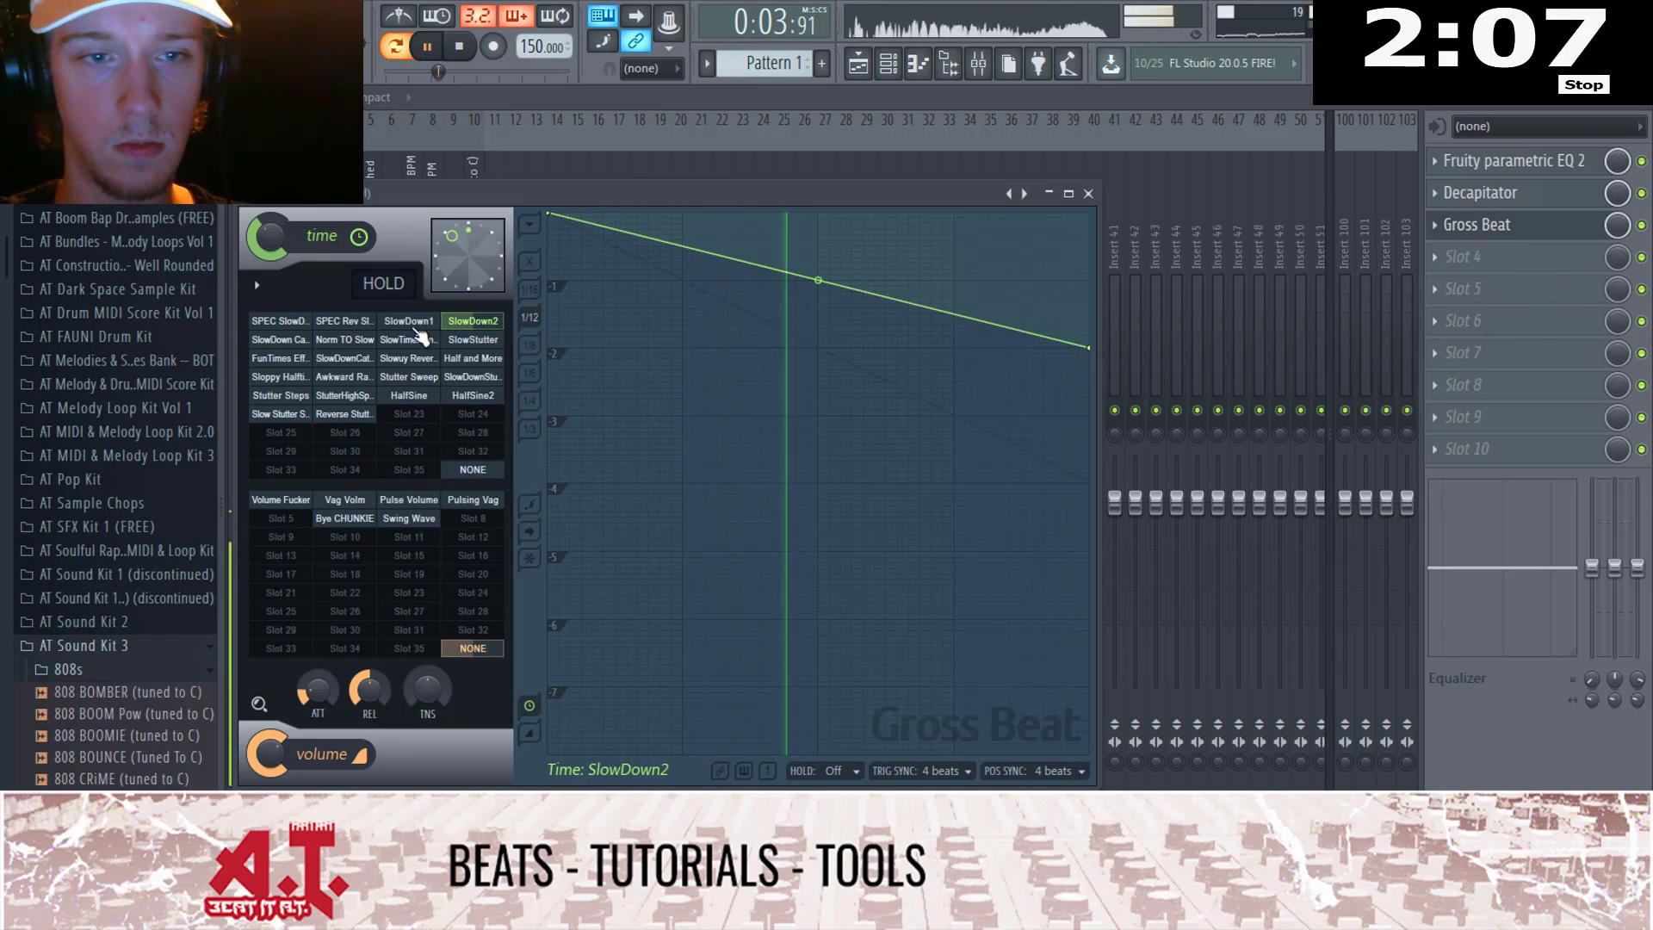
{"action": "key", "text": "space"}
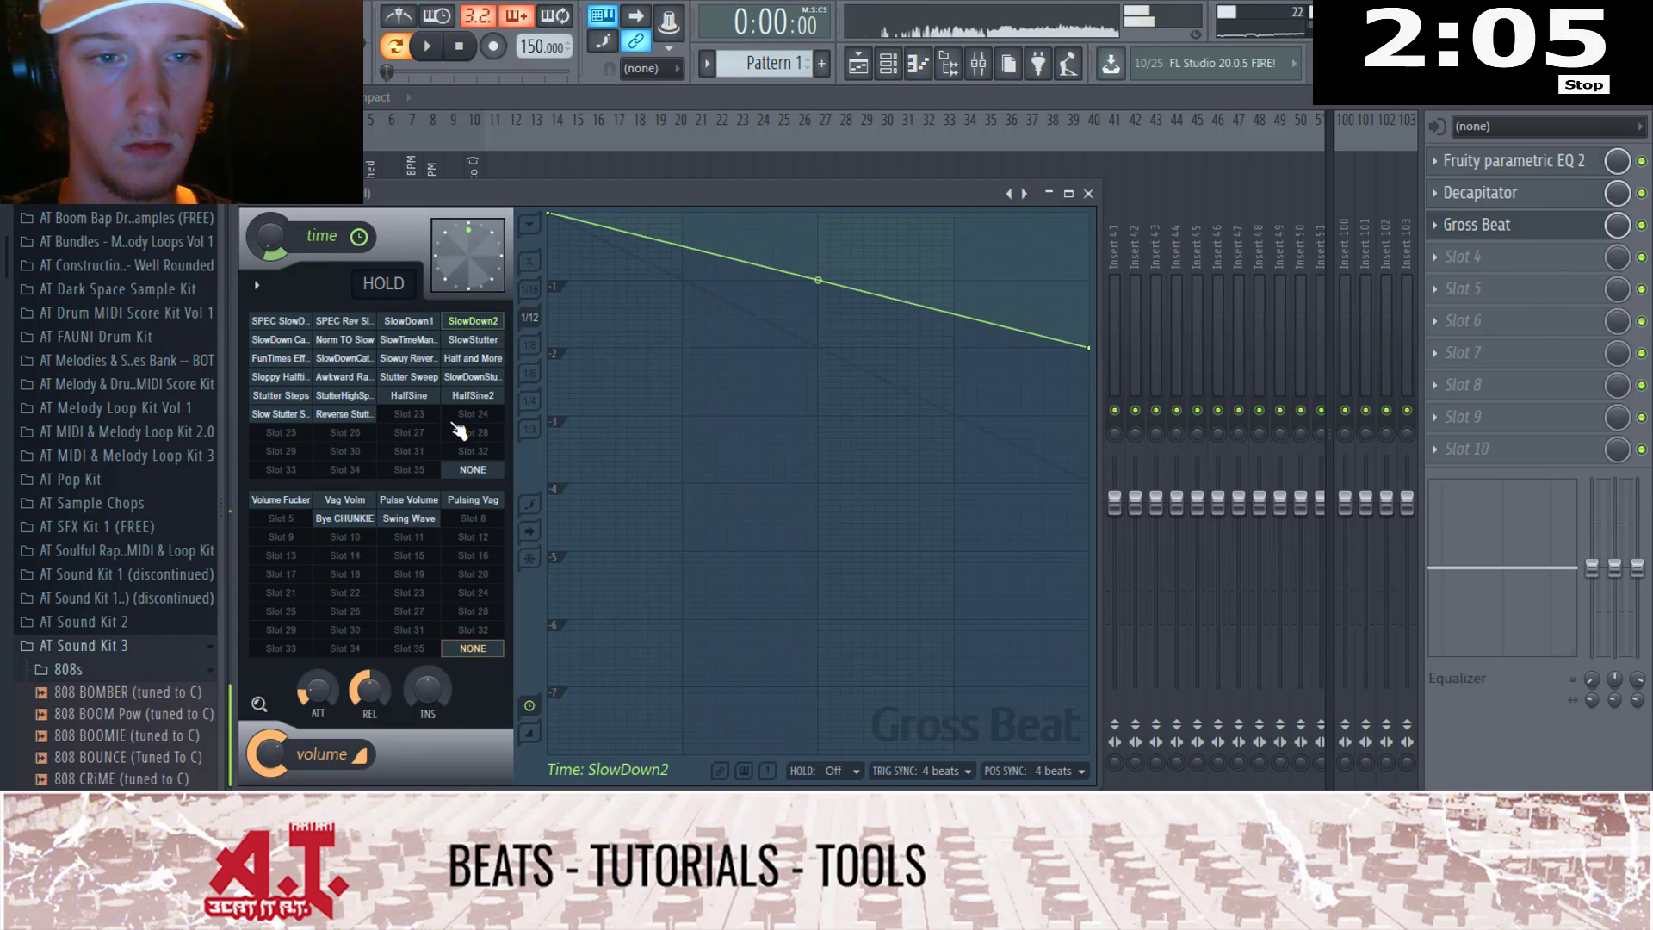
{"action": "left_click", "coordinate": [455, 398]}
{"action": "left_click", "coordinate": [361, 413]}
{"action": "left_click", "coordinate": [334, 399]}
{"action": "left_click", "coordinate": [305, 401]}
{"action": "left_click", "coordinate": [347, 400]}
{"action": "left_click", "coordinate": [311, 413]}
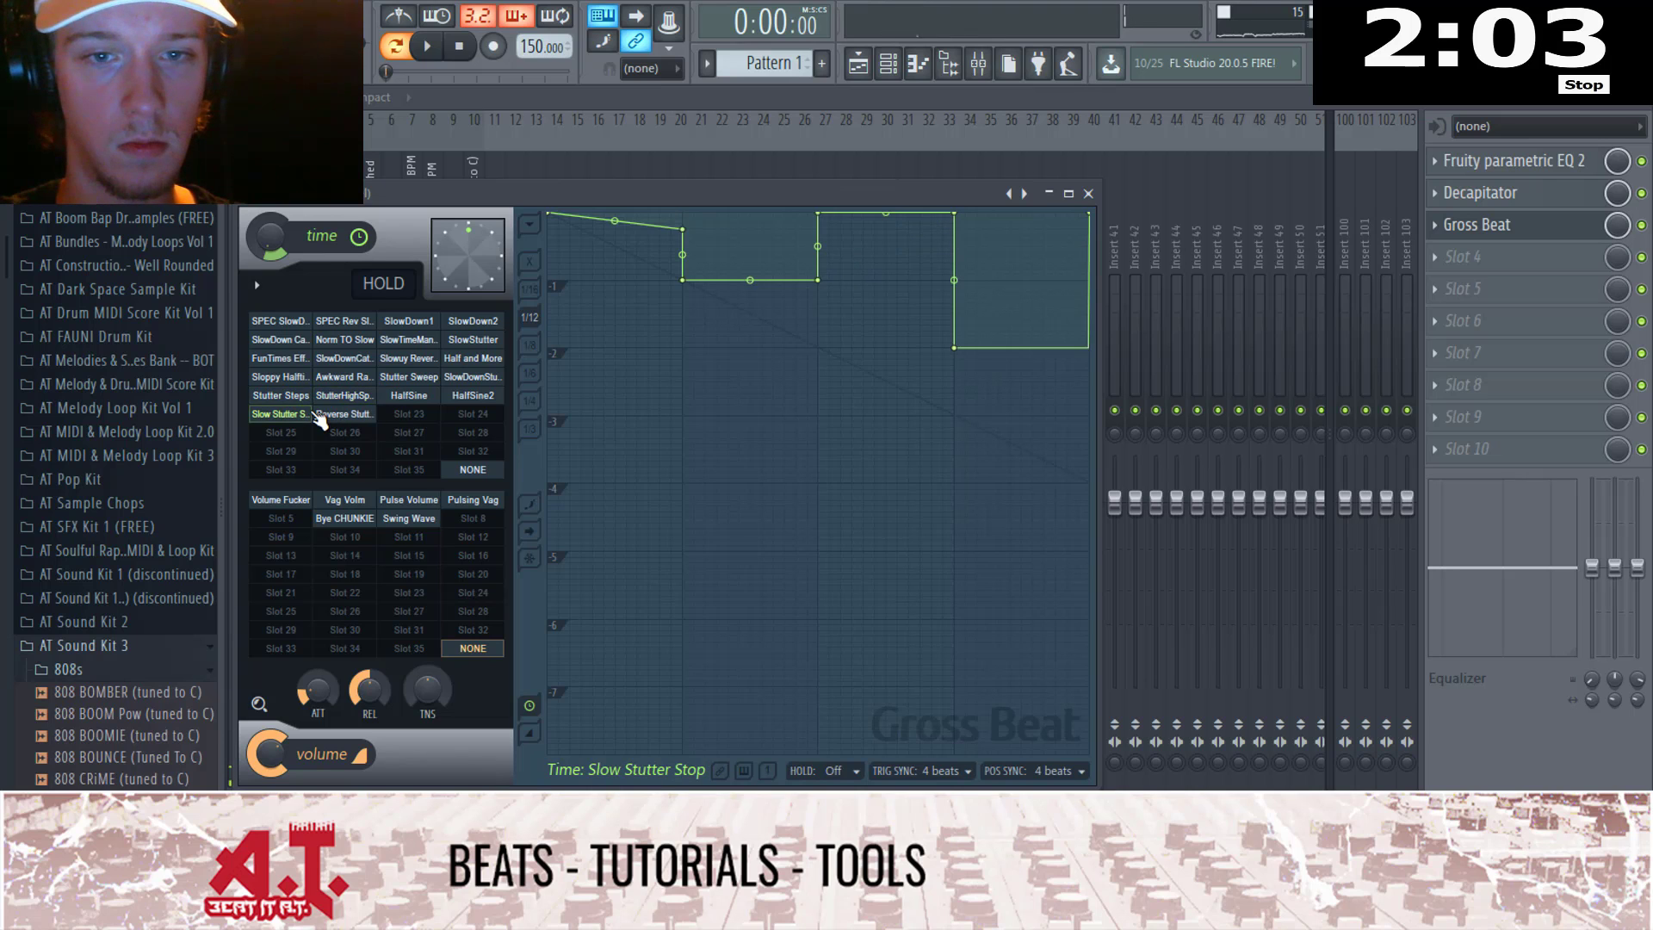
Step: Play the pattern, set the Gross Beat time slot to StutterHighSpeed and close the plugin
{"action": "key", "text": "space"}
{"action": "left_click", "coordinate": [327, 414]}
{"action": "left_click", "coordinate": [341, 396]}
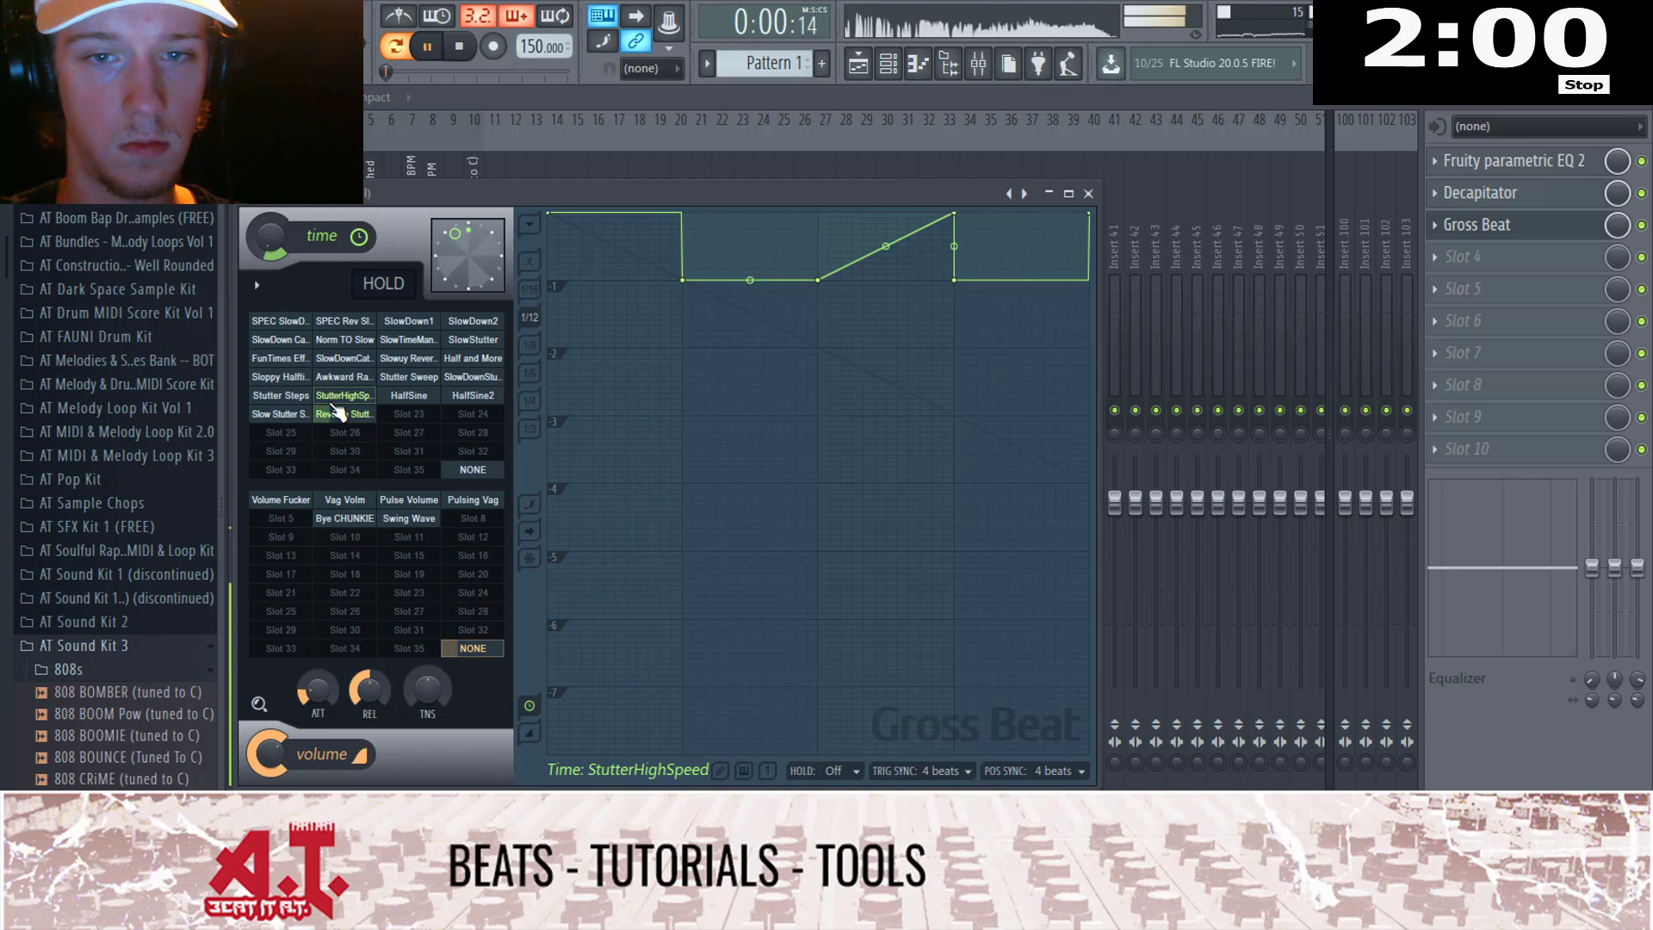
{"action": "key", "text": "space"}
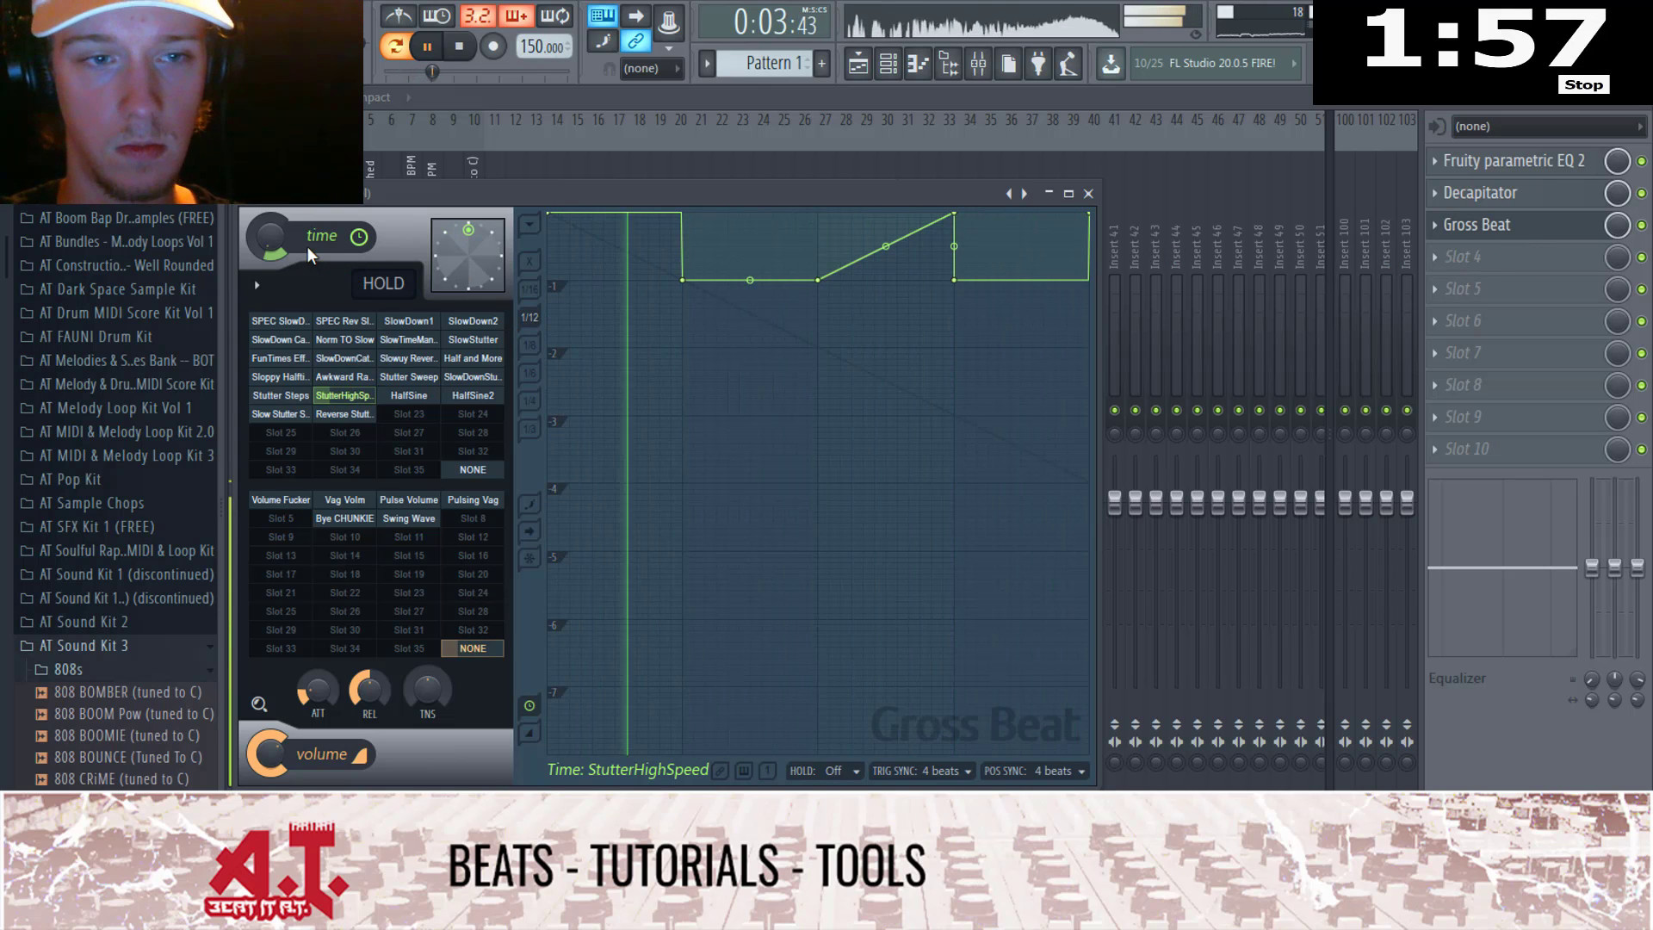
{"action": "left_click", "coordinate": [1088, 194]}
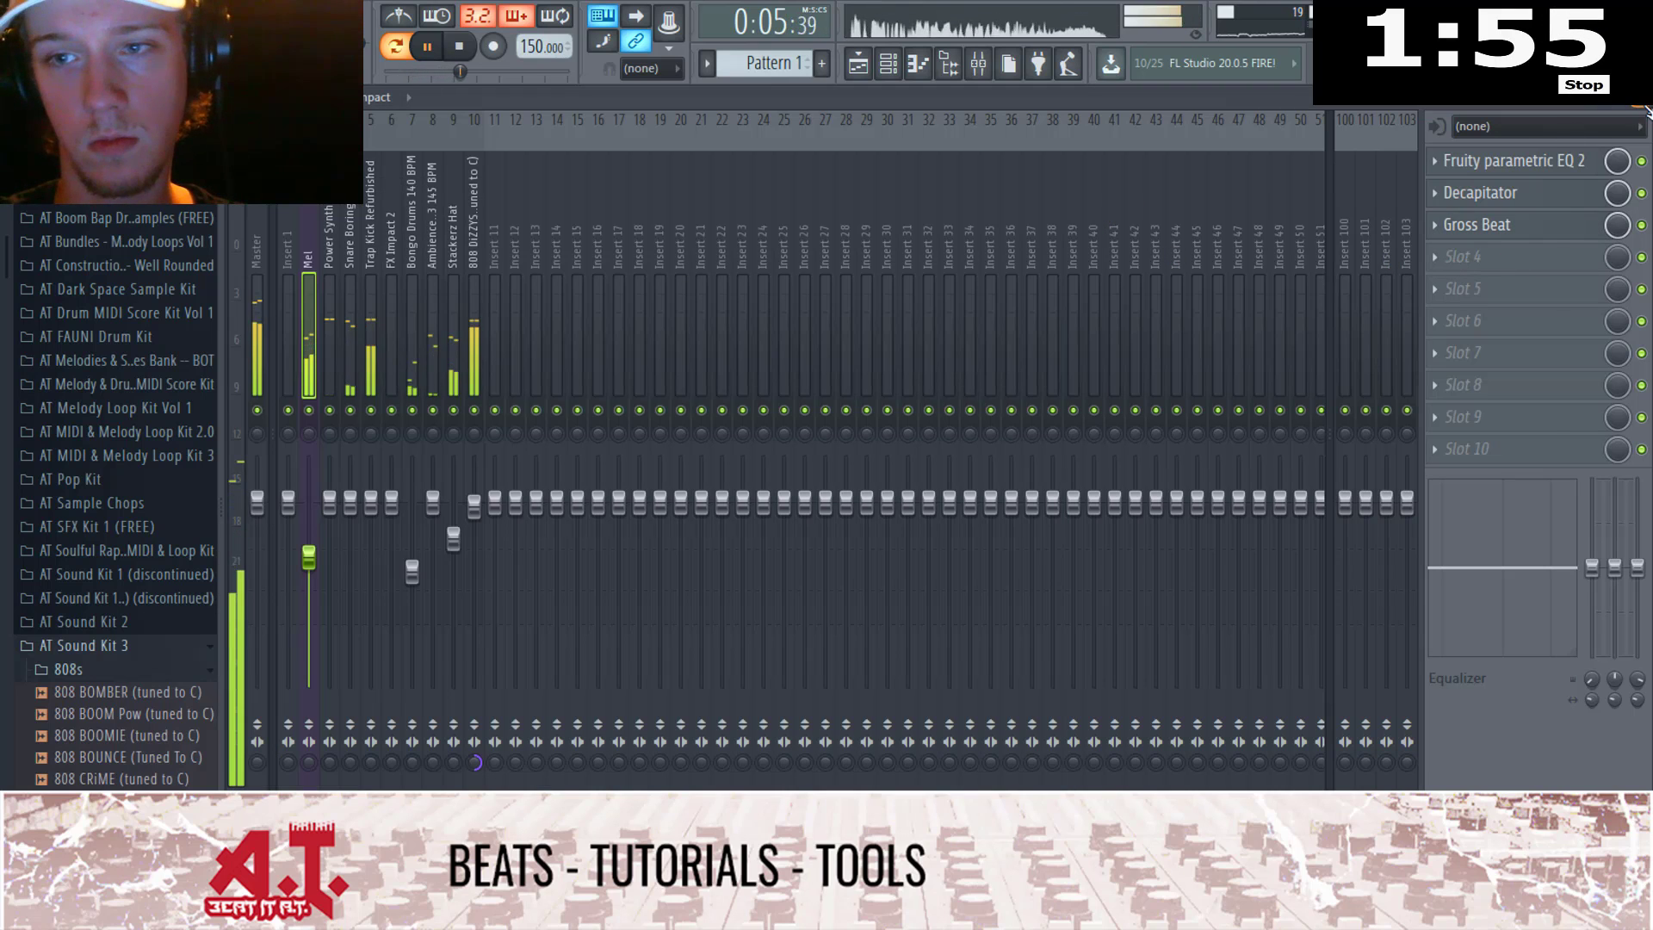
Step: Stop playback, open Omnisphere #2 and filter its patches to the Beat It AT category in the All directory
{"action": "left_click", "coordinate": [1643, 105]}
{"action": "left_click", "coordinate": [348, 181]}
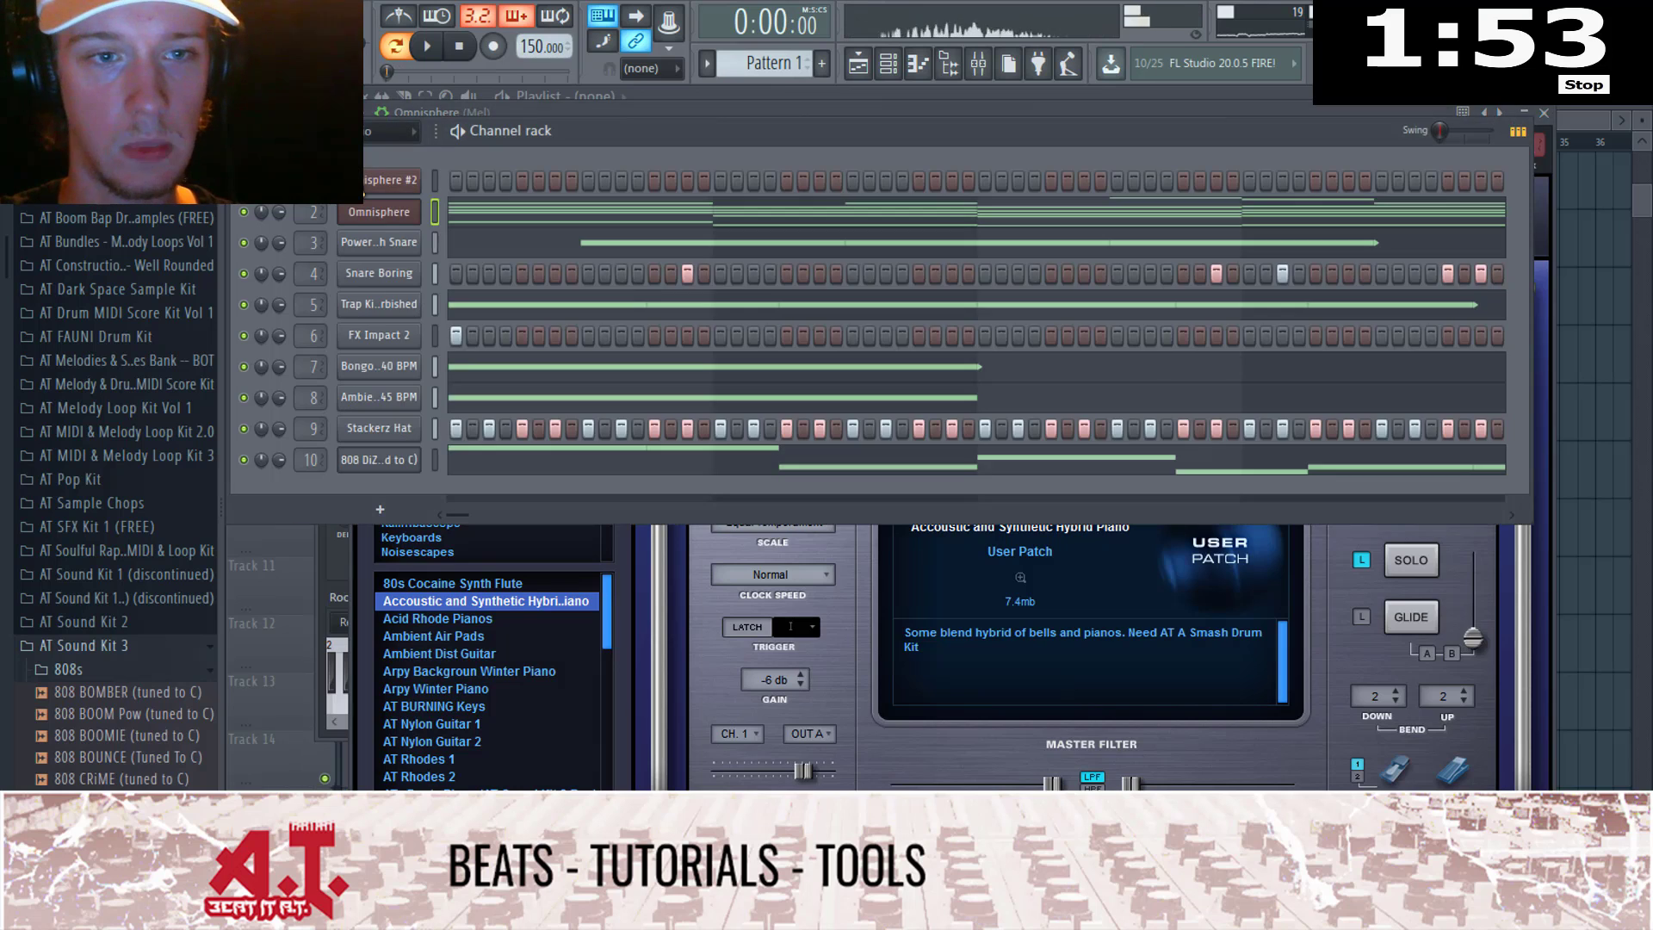
{"action": "left_click", "coordinate": [379, 181]}
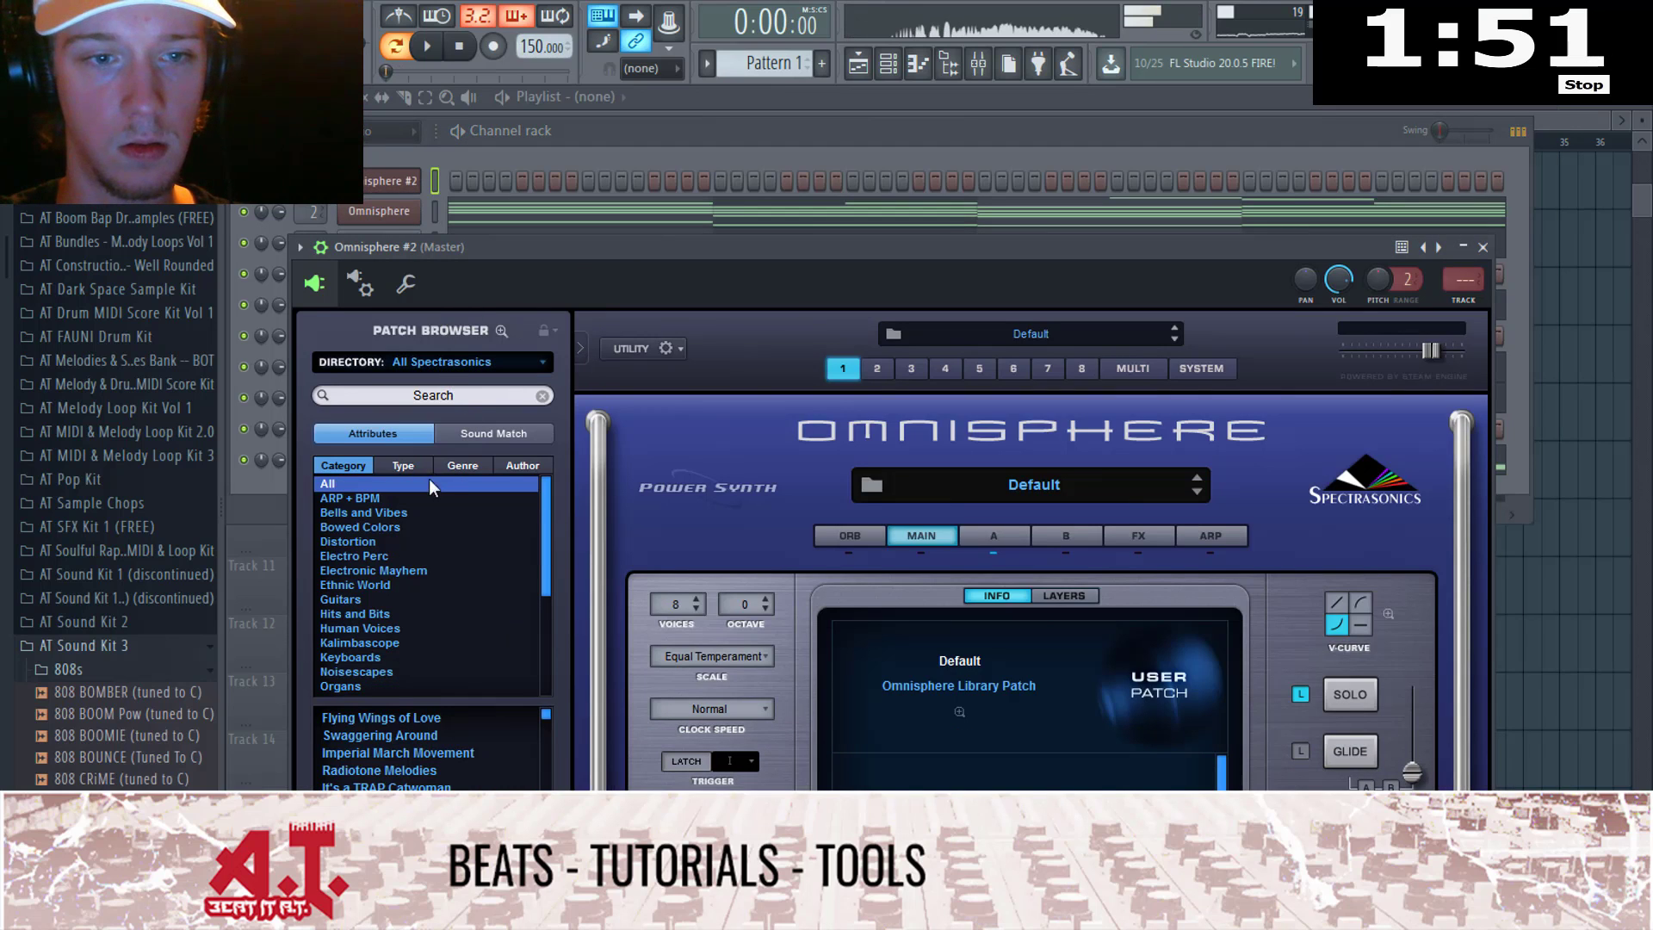
{"action": "left_click", "coordinate": [402, 510]}
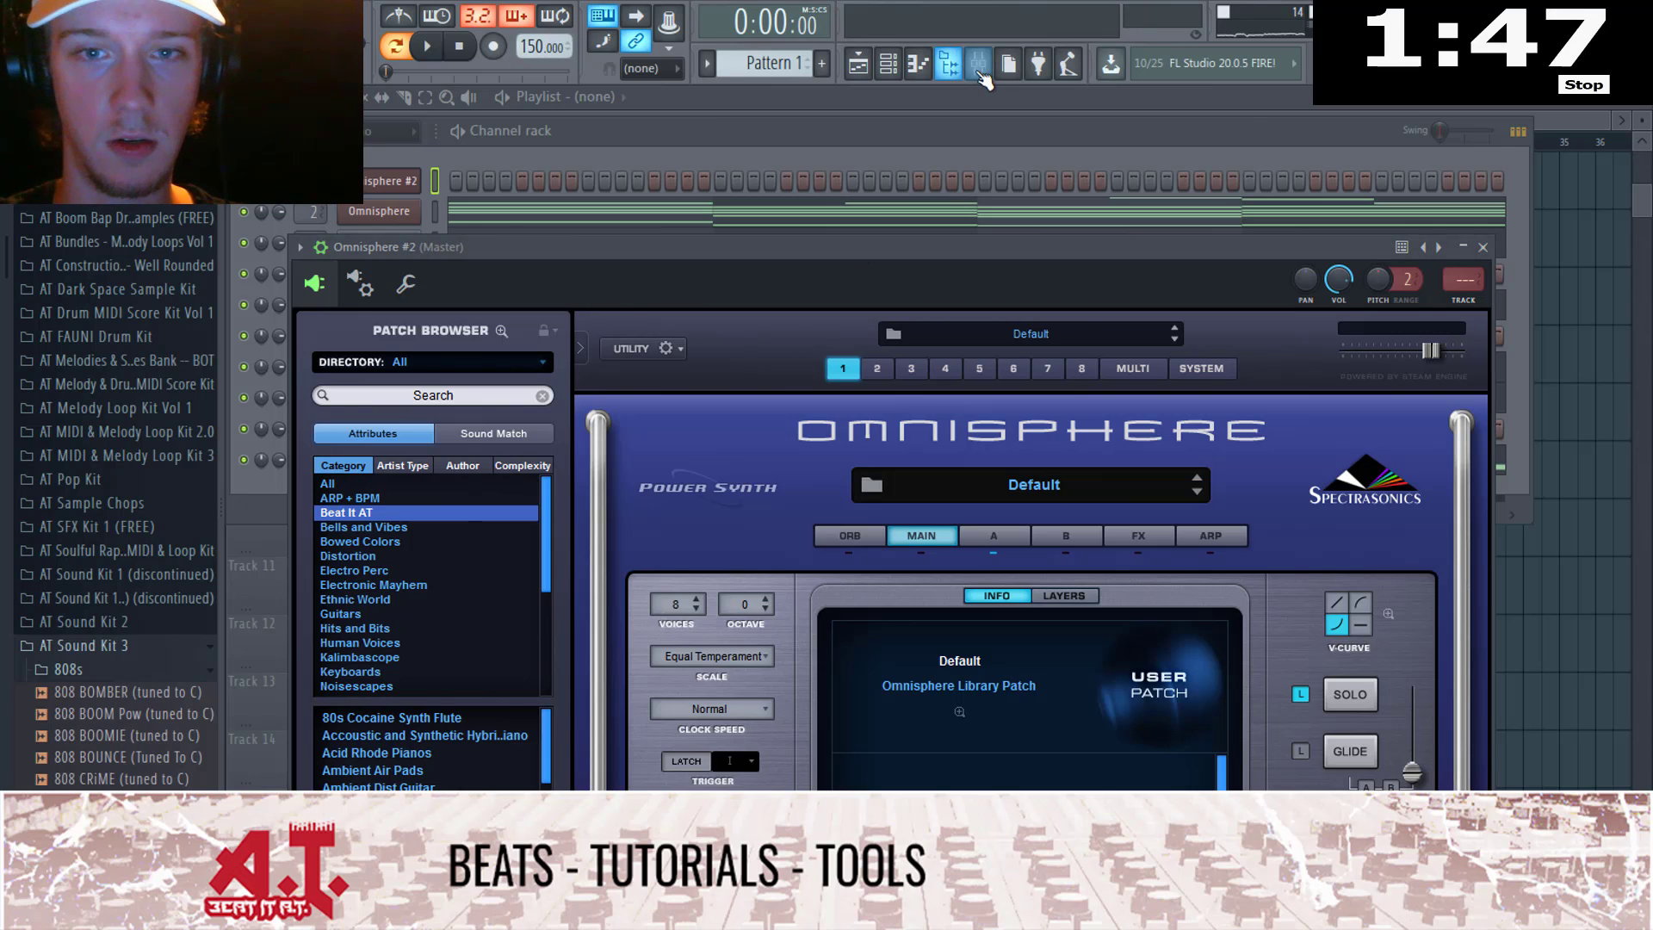
Step: Lower the Ambience and Stackerz Hat mixer faders during playback, stop and return to the channel rack
{"action": "left_click", "coordinate": [979, 64]}
{"action": "key", "text": "space"}
{"action": "left_click", "coordinate": [454, 379]}
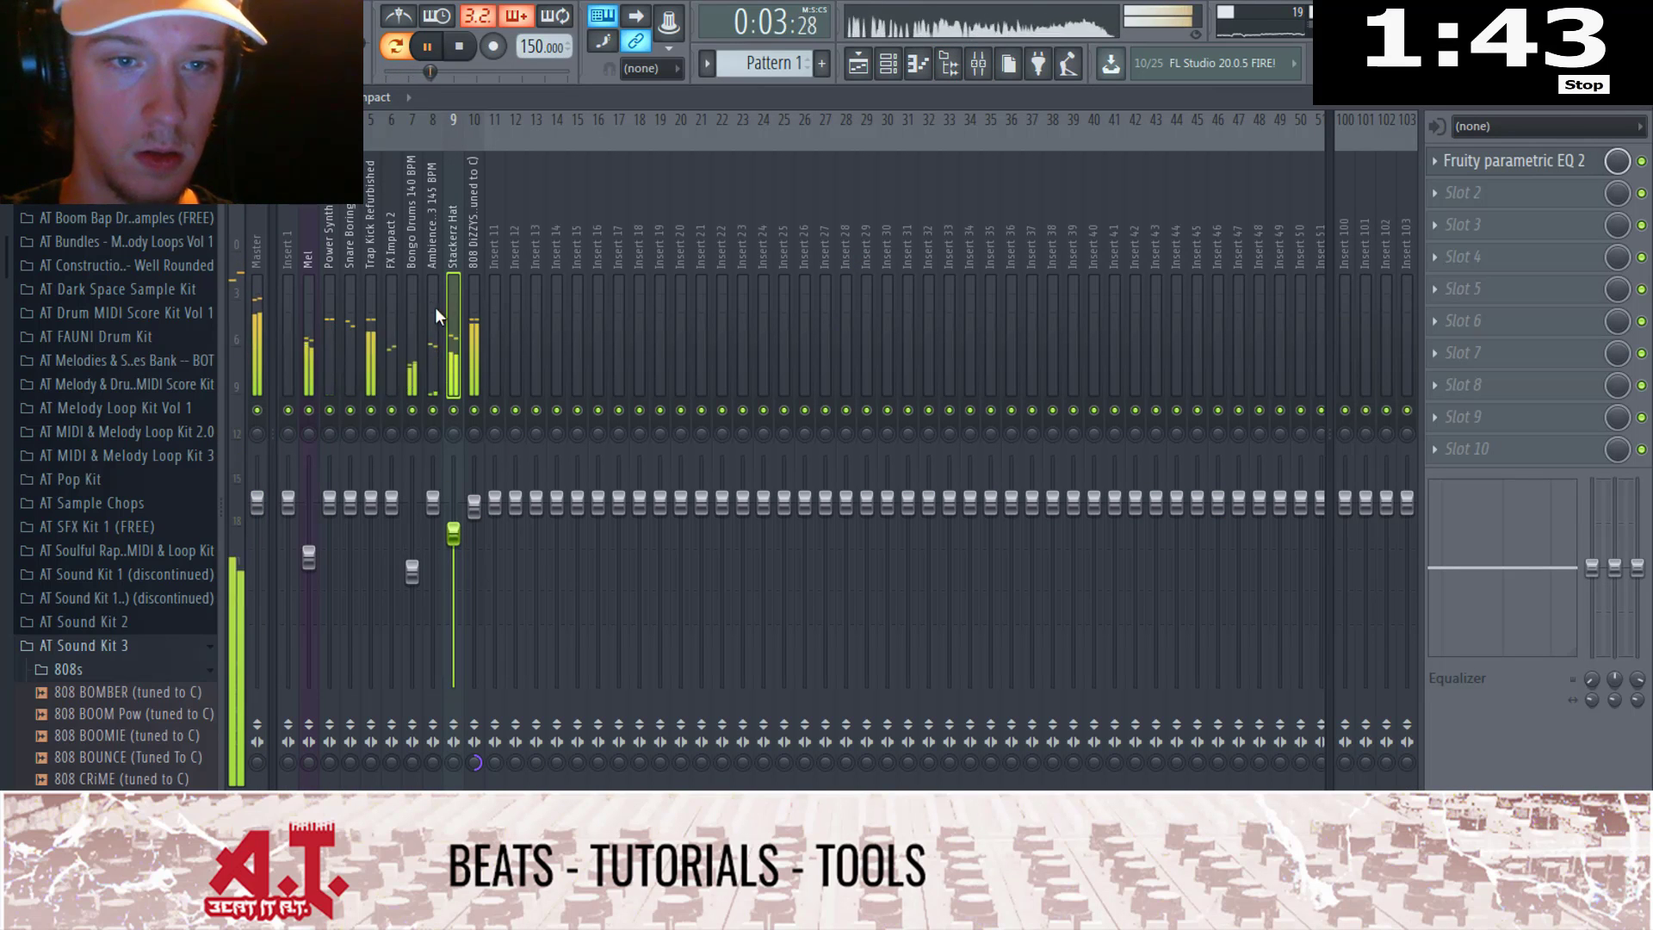
{"action": "left_click", "coordinate": [413, 362]}
{"action": "left_click_drag", "start_coordinate": [437, 508], "coordinate": [454, 548]}
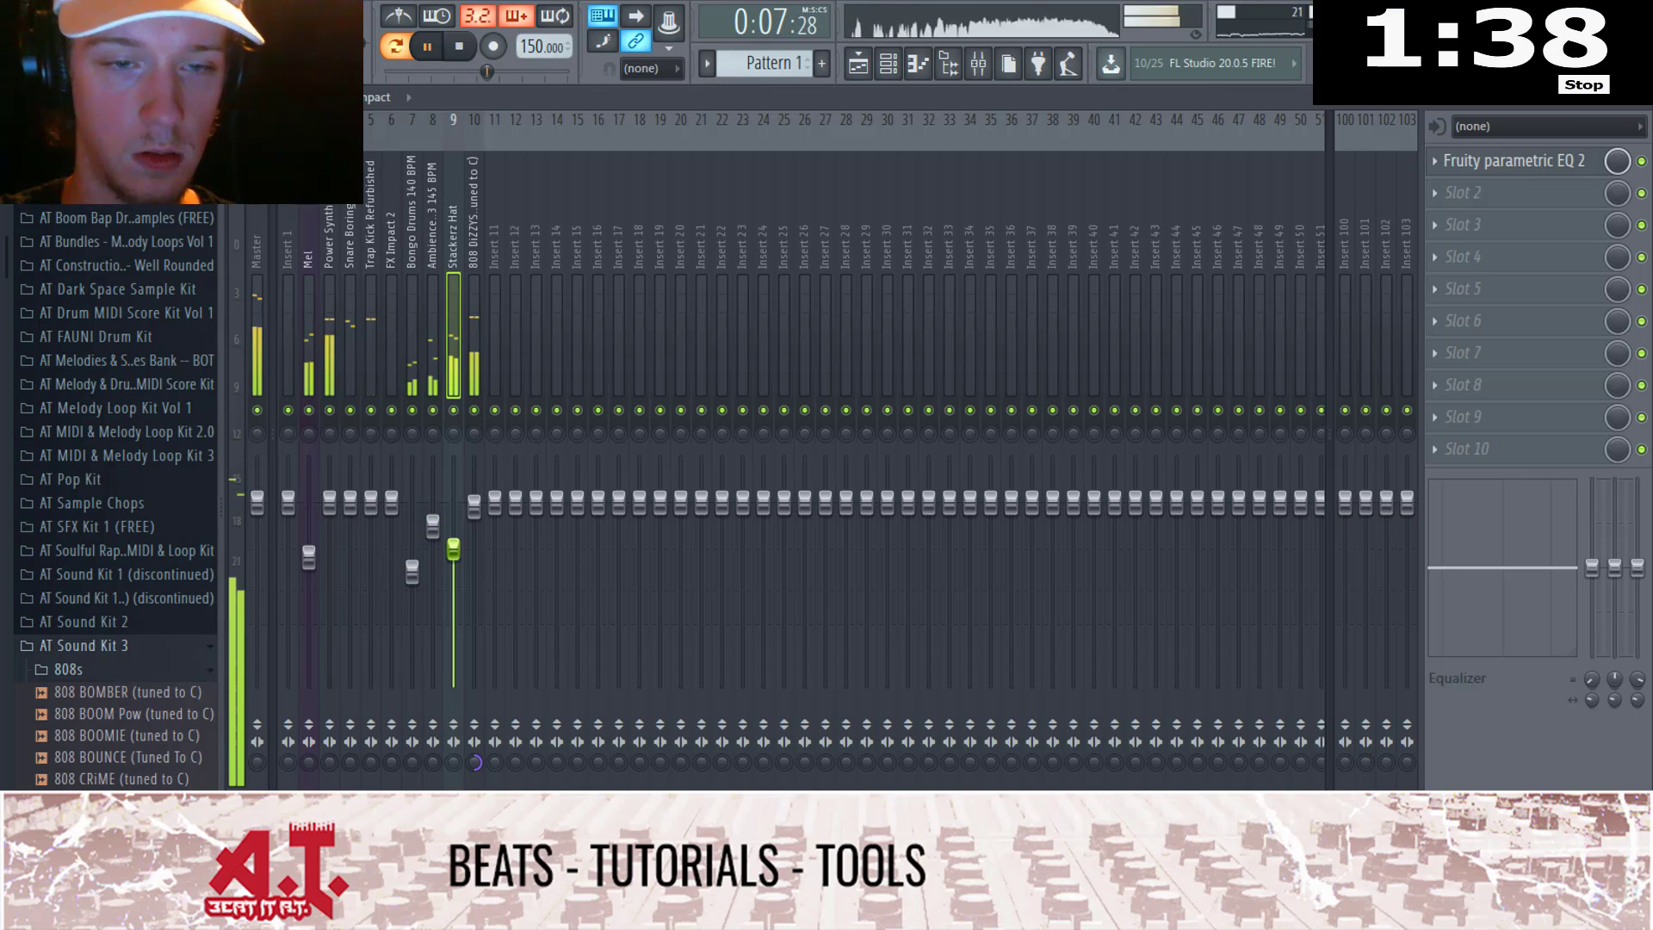
{"action": "key", "text": "F9"}
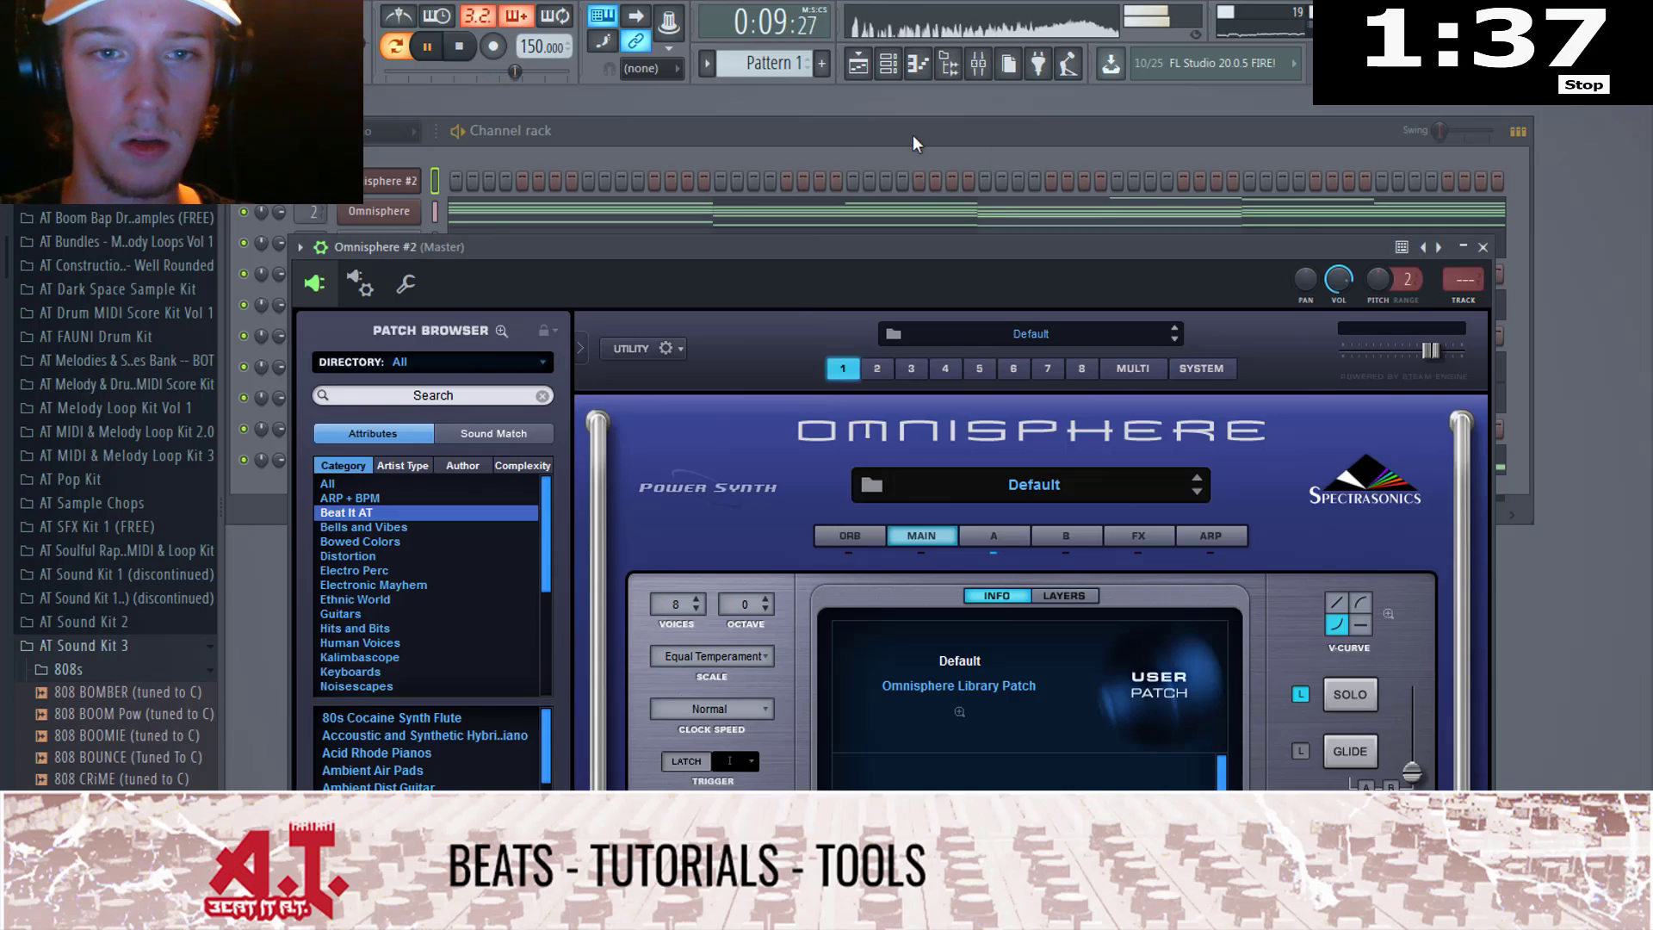
{"action": "left_click", "coordinate": [857, 63]}
{"action": "left_click", "coordinate": [888, 63]}
{"action": "key", "text": "space"}
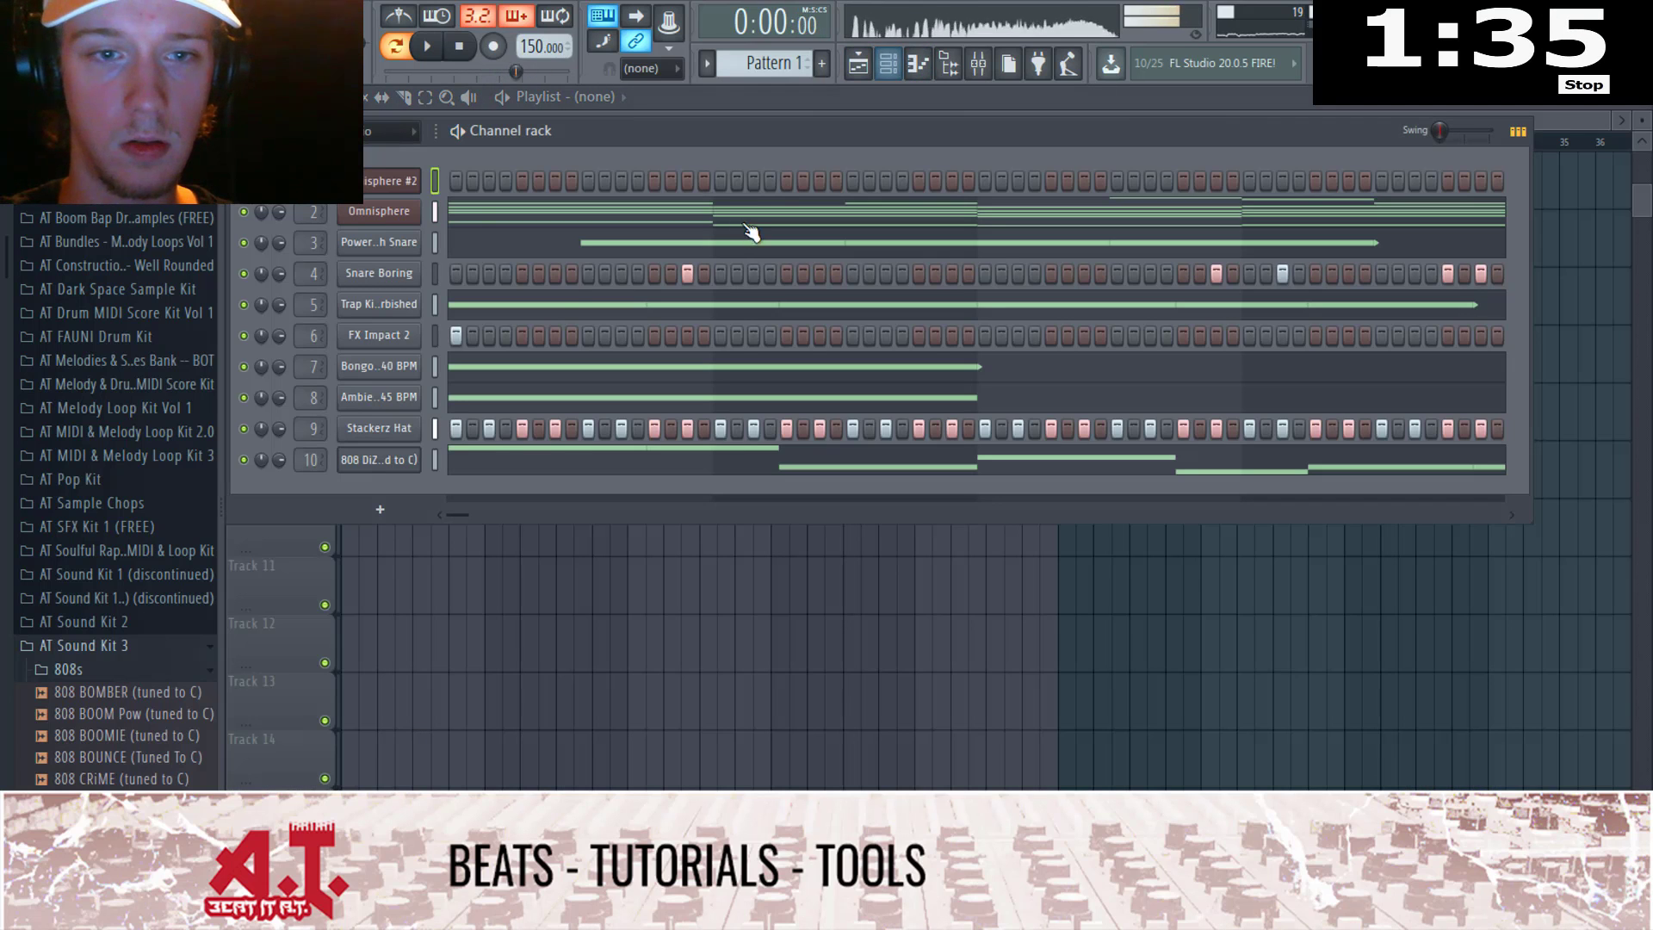
Step: Load the 80s Cocaine Synth Flute patch in Omnisphere #2 and route the channel to mixer track 11
{"action": "right_click", "coordinate": [419, 174]}
{"action": "left_click", "coordinate": [437, 179]}
{"action": "key", "text": "Escape"}
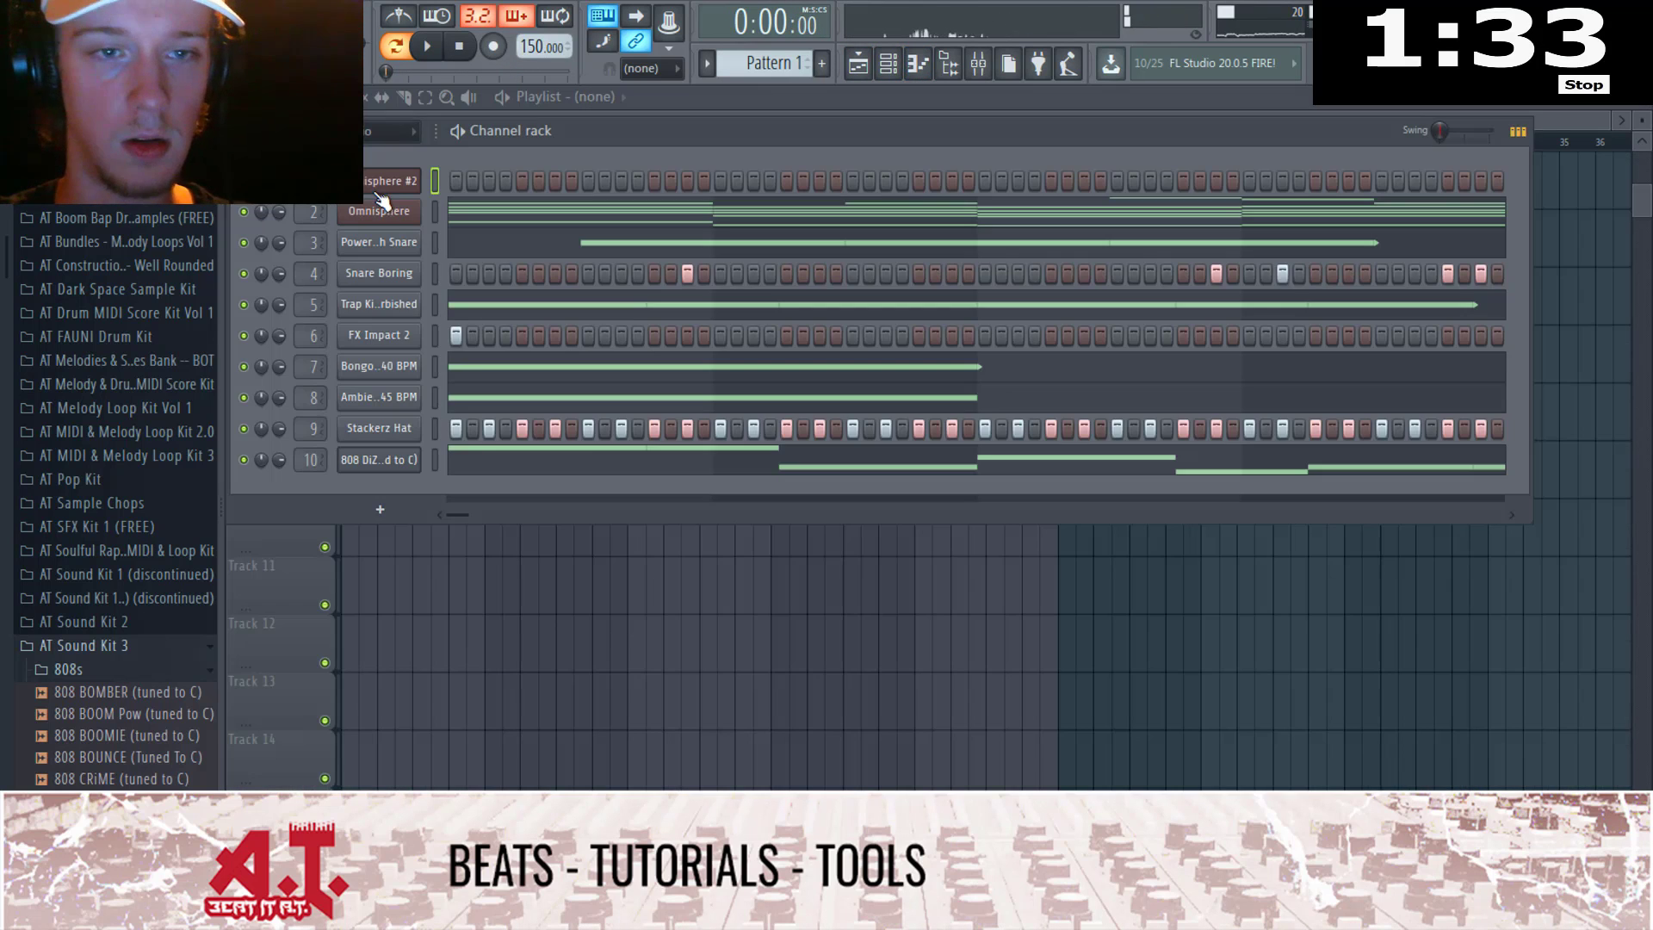
{"action": "left_click", "coordinate": [392, 181]}
{"action": "left_click", "coordinate": [455, 365]}
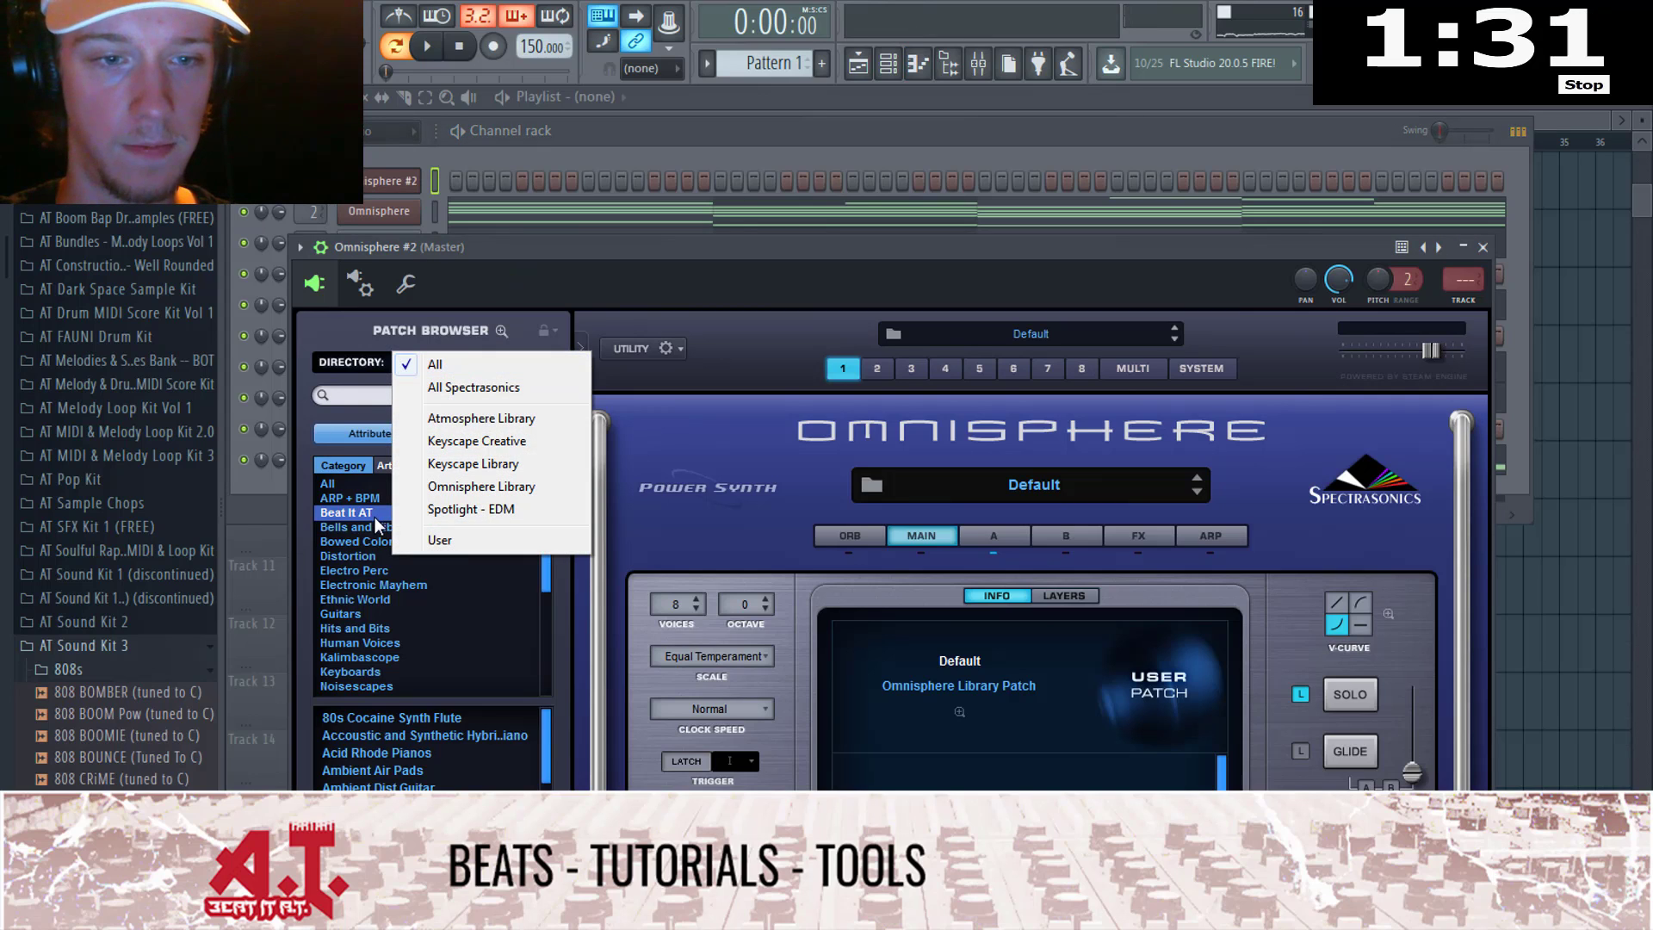
{"action": "left_click", "coordinate": [549, 748]}
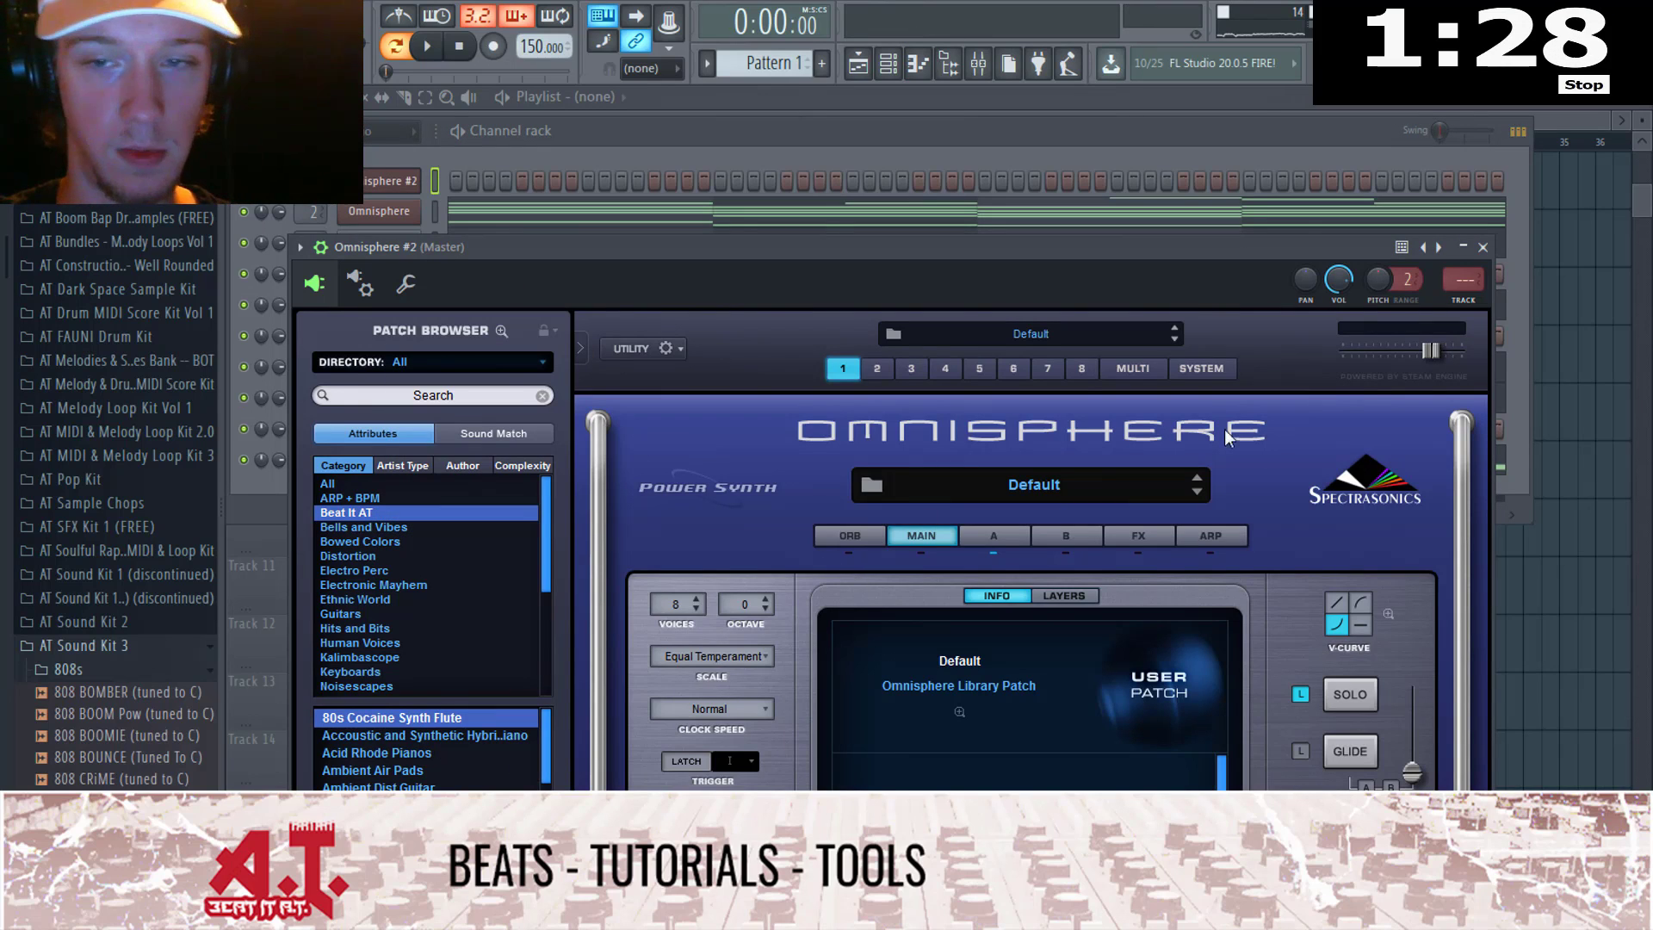
{"action": "left_click", "coordinate": [1460, 300]}
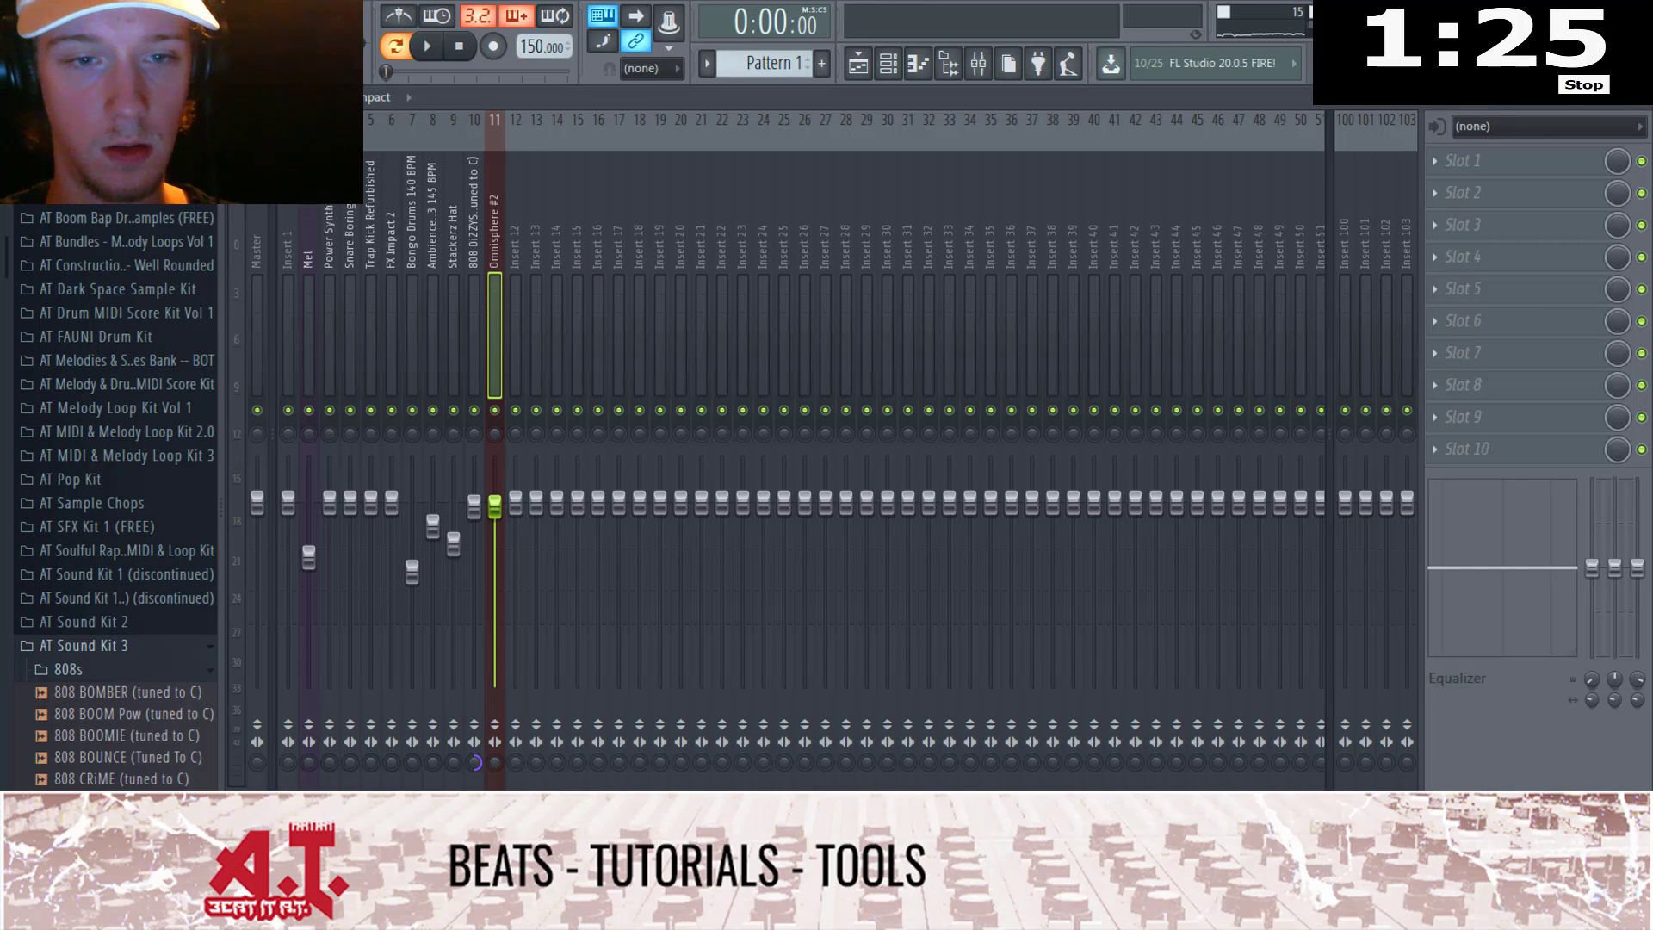
{"action": "key", "text": "F9"}
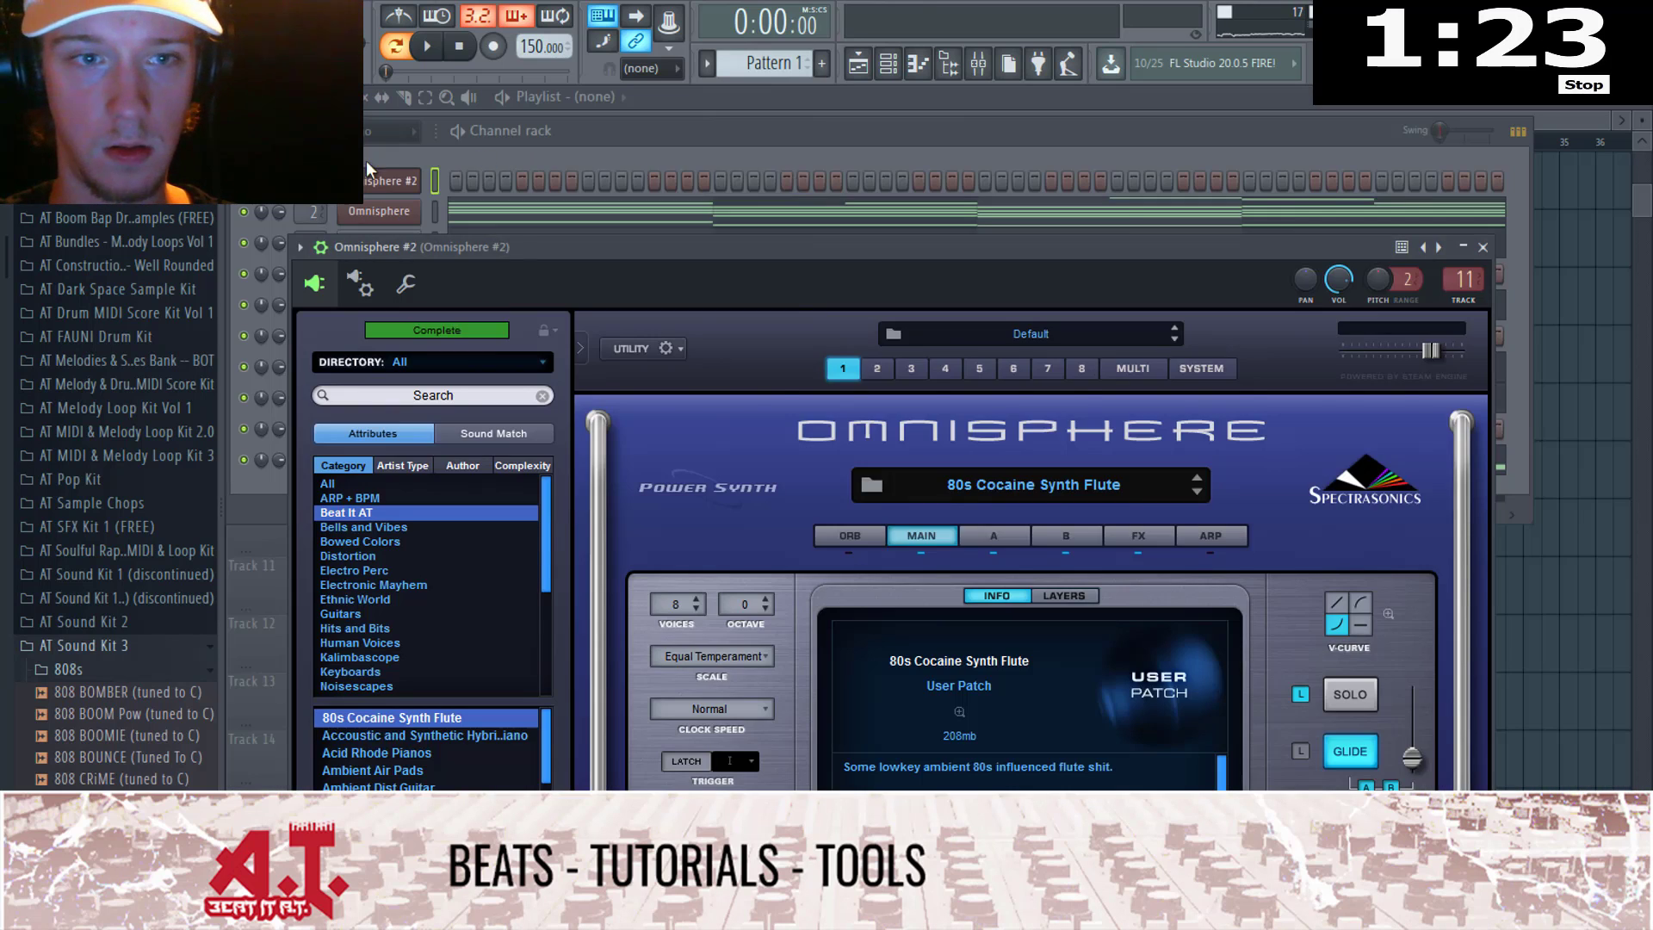
Step: Open the Omnisphere #2 piano roll and place short flute notes: C#7 at bars 1 and 2 and D7 late in bar 2
{"action": "right_click", "coordinate": [422, 172]}
{"action": "left_click", "coordinate": [461, 181]}
{"action": "scroll", "coordinate": [334, 319], "scroll_direction": "up", "scroll_amount": 3}
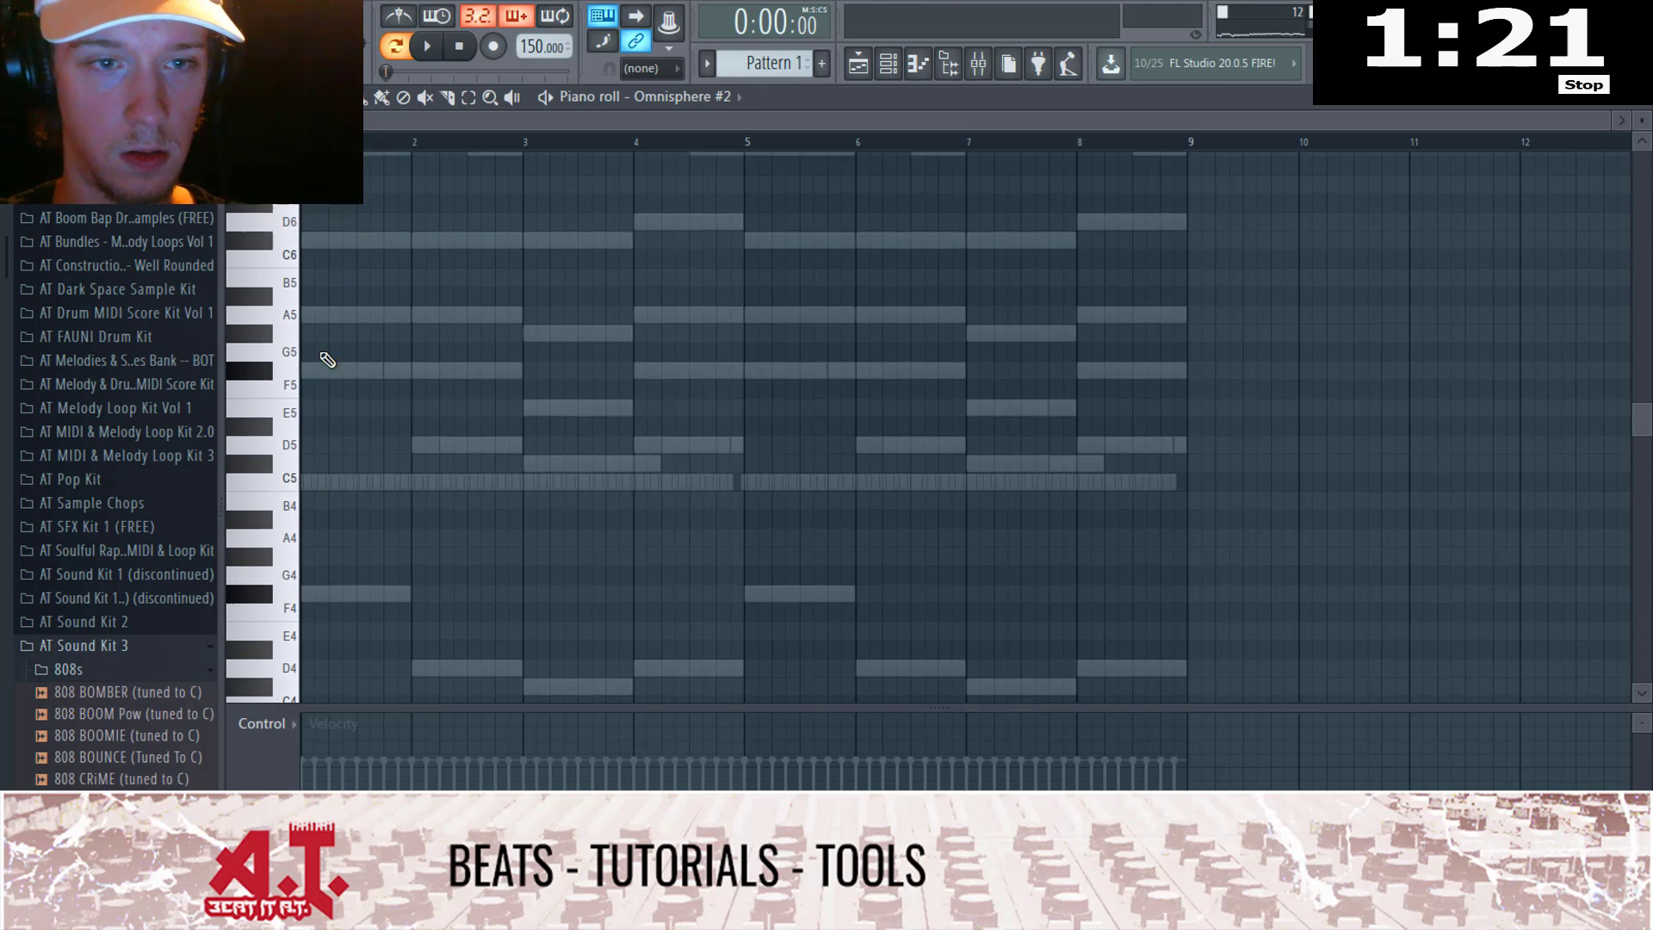
{"action": "left_click_drag", "start_coordinate": [307, 260], "coordinate": [254, 284]}
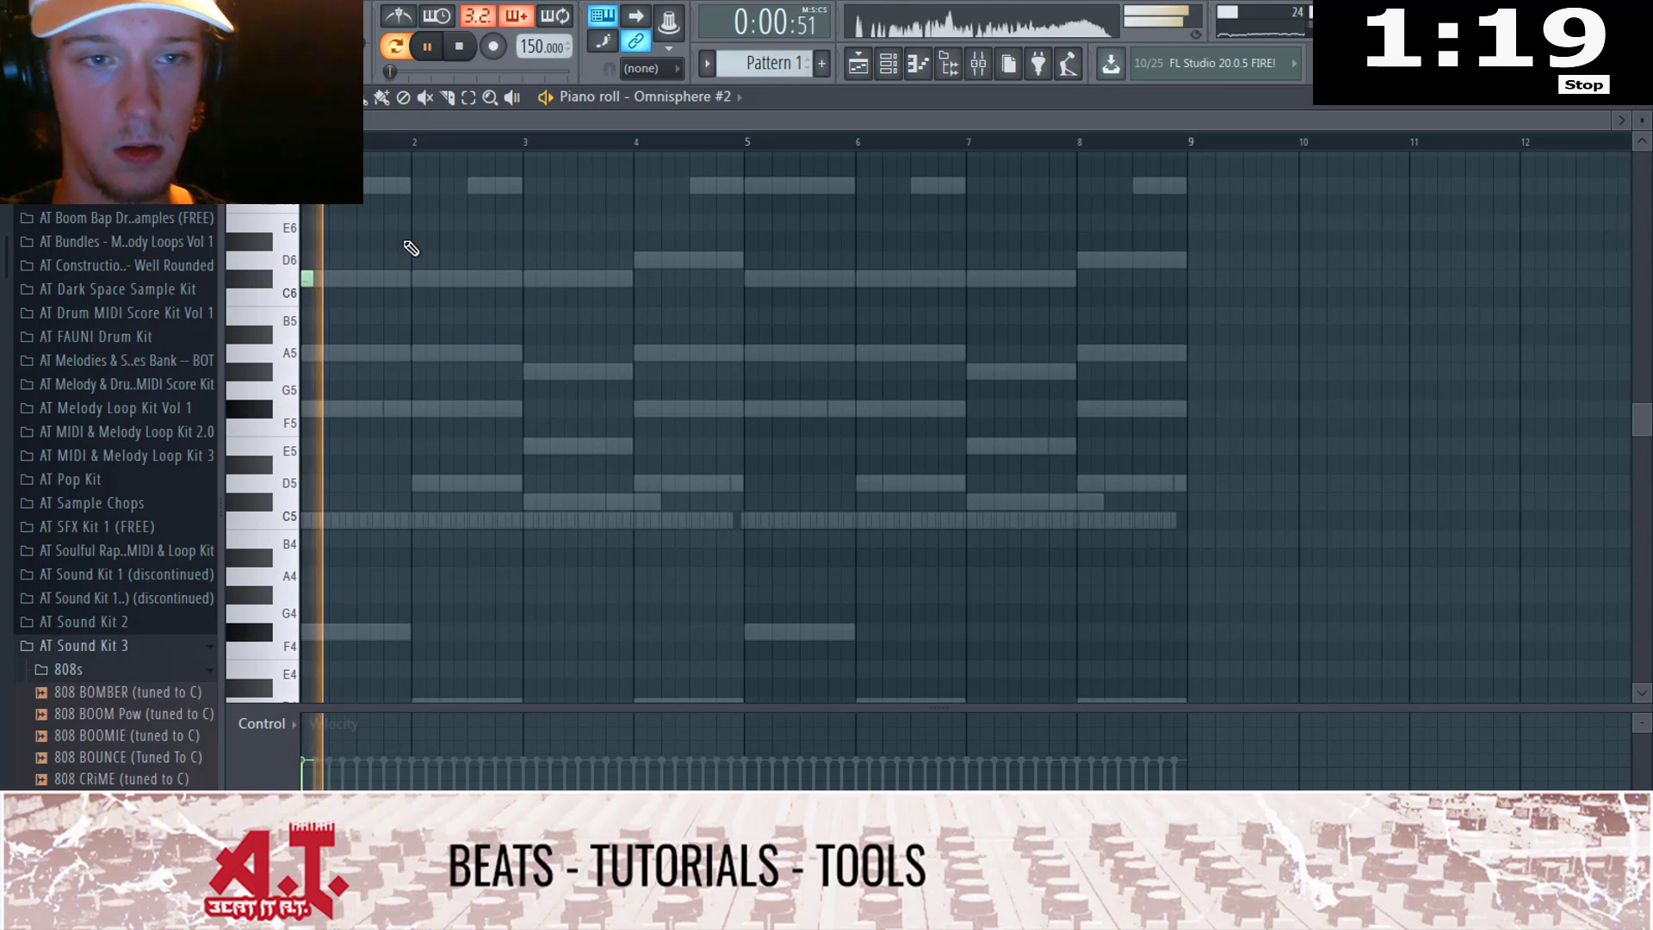
{"action": "key", "text": "space"}
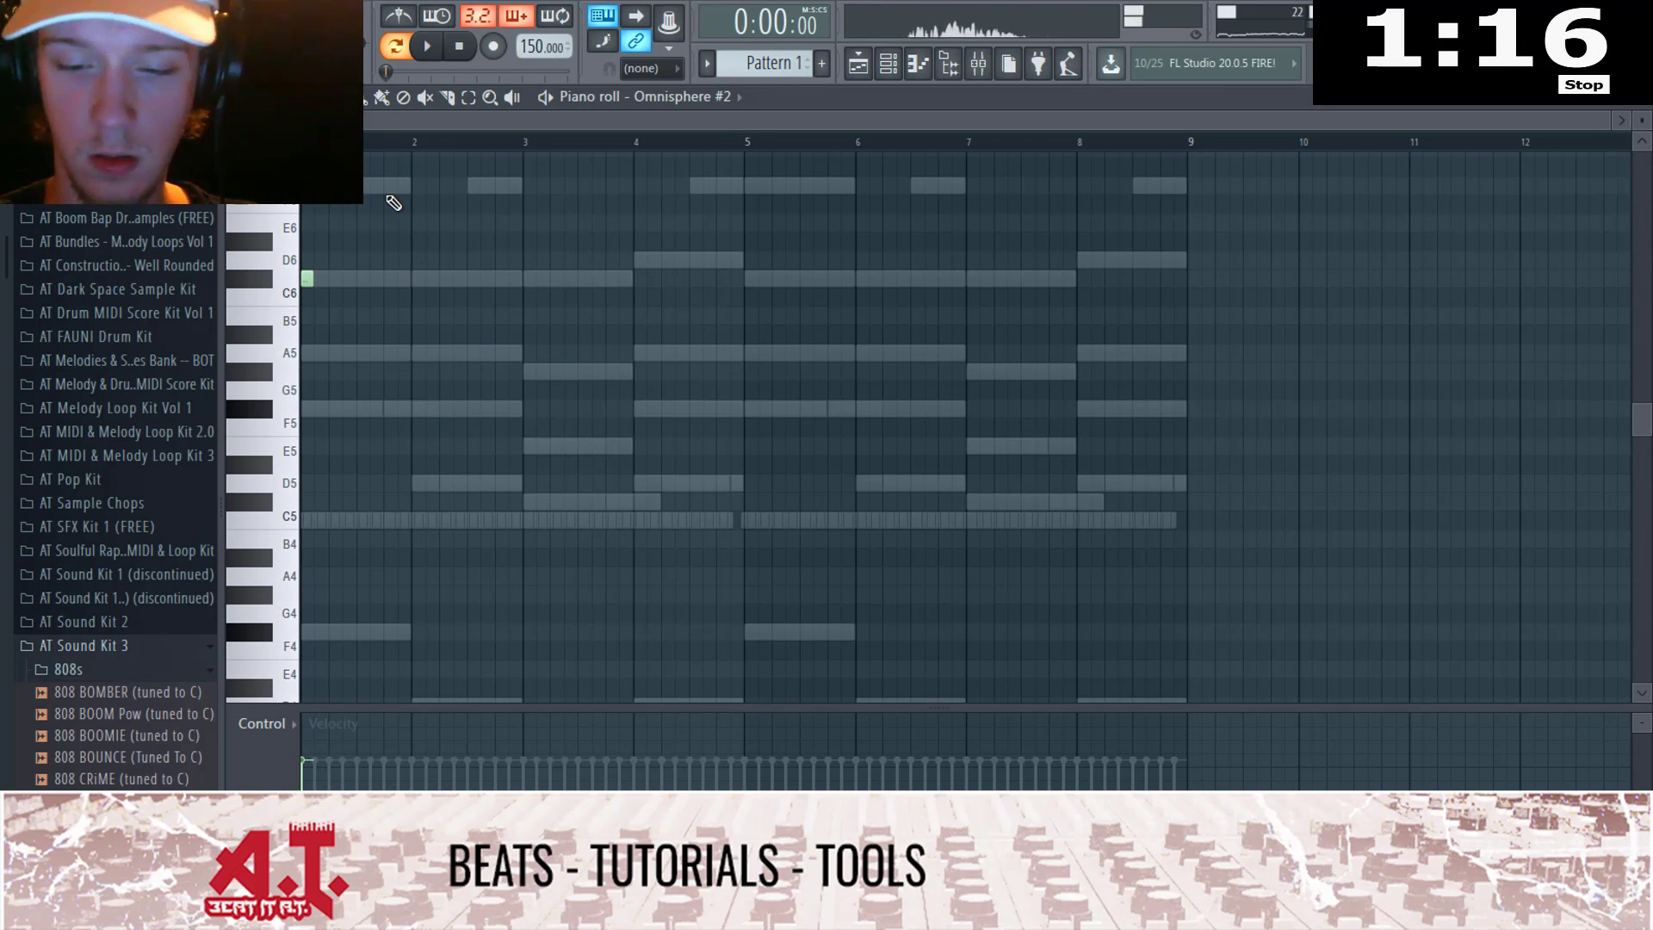
{"action": "scroll", "coordinate": [383, 250], "scroll_direction": "up", "scroll_amount": 3}
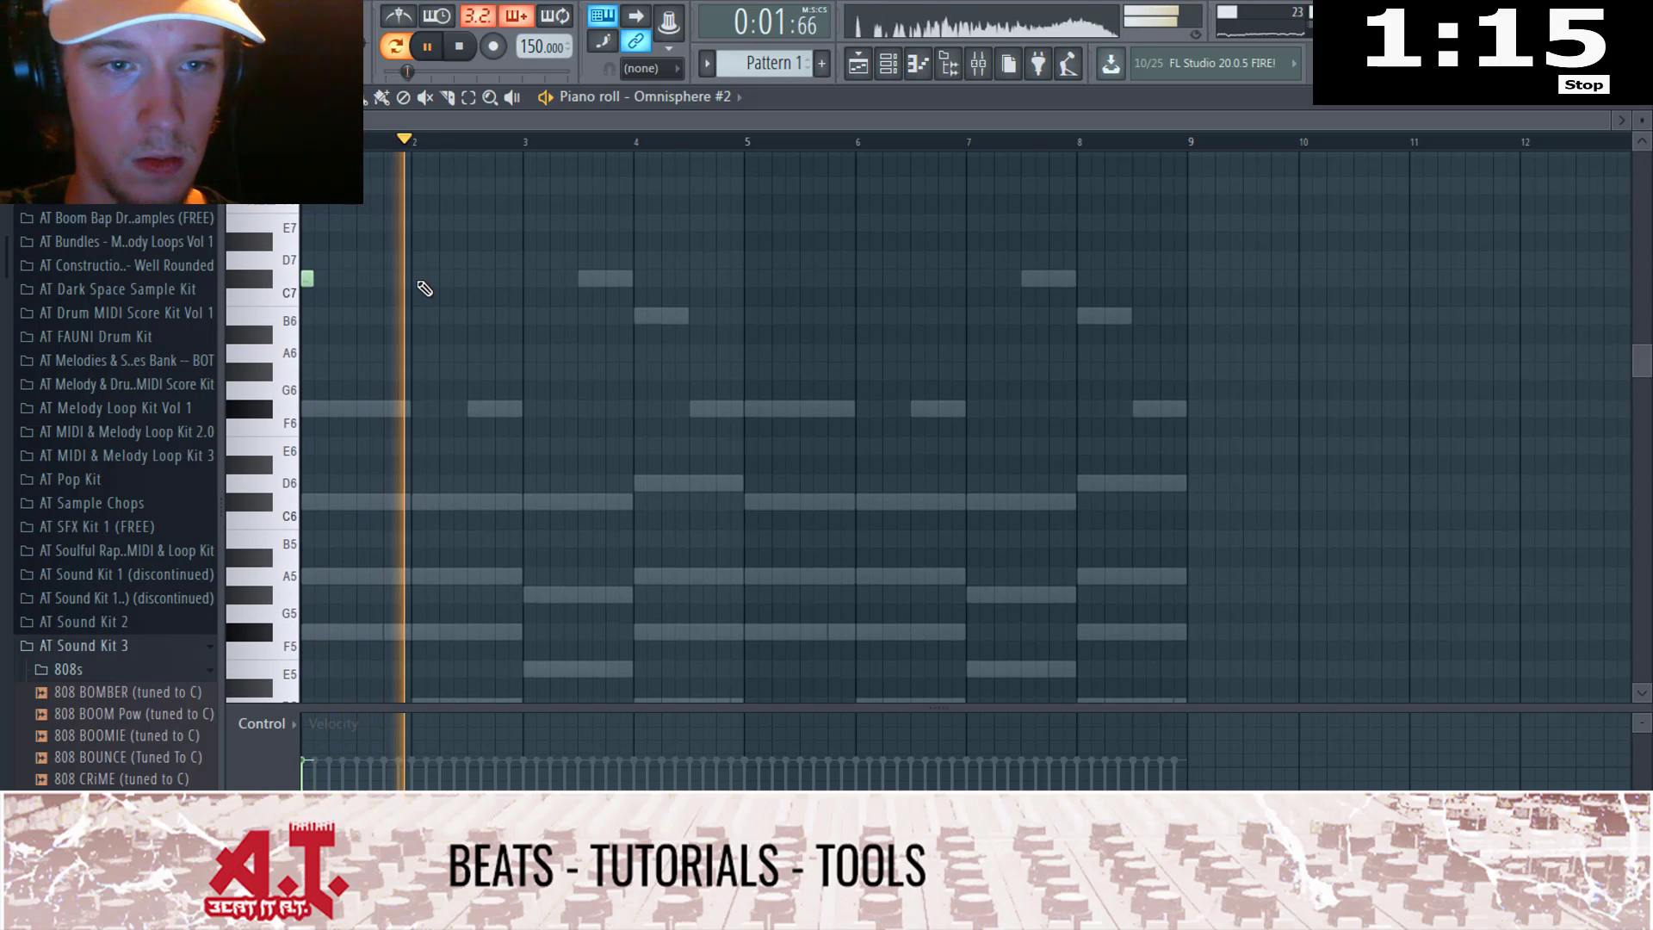
{"action": "left_click", "coordinate": [418, 278]}
{"action": "key", "text": "space"}
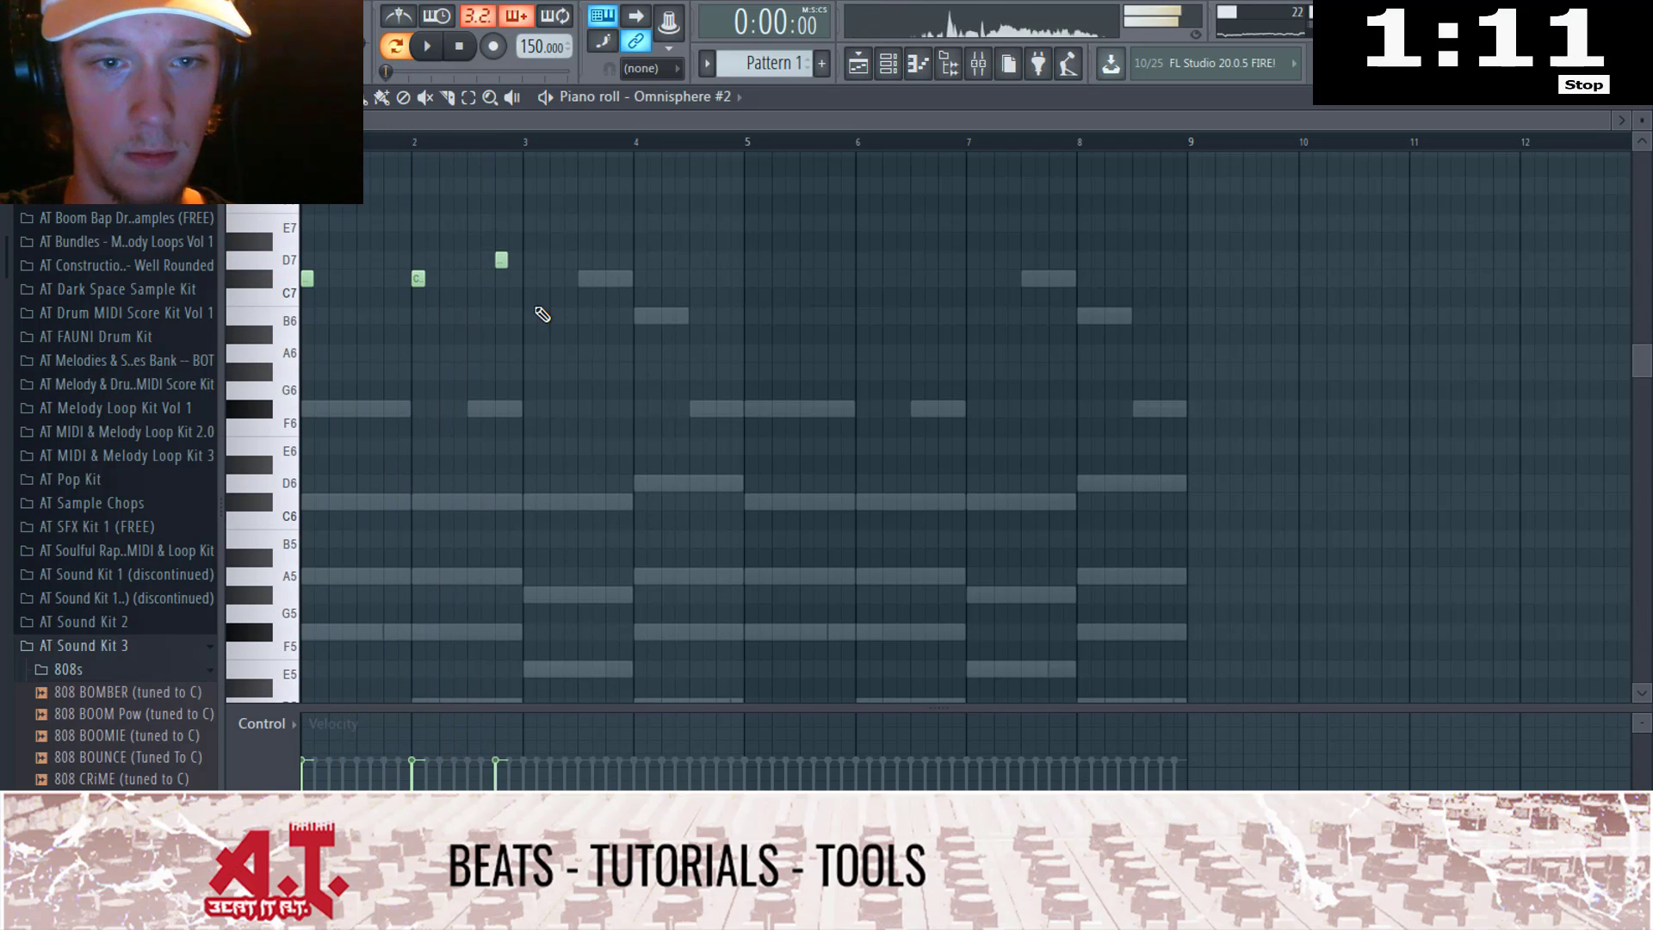
Step: Duplicate the flute phrase so it repeats from bar 5, and add a short B6 note at bar 4
{"action": "key", "text": "ctrl+a"}
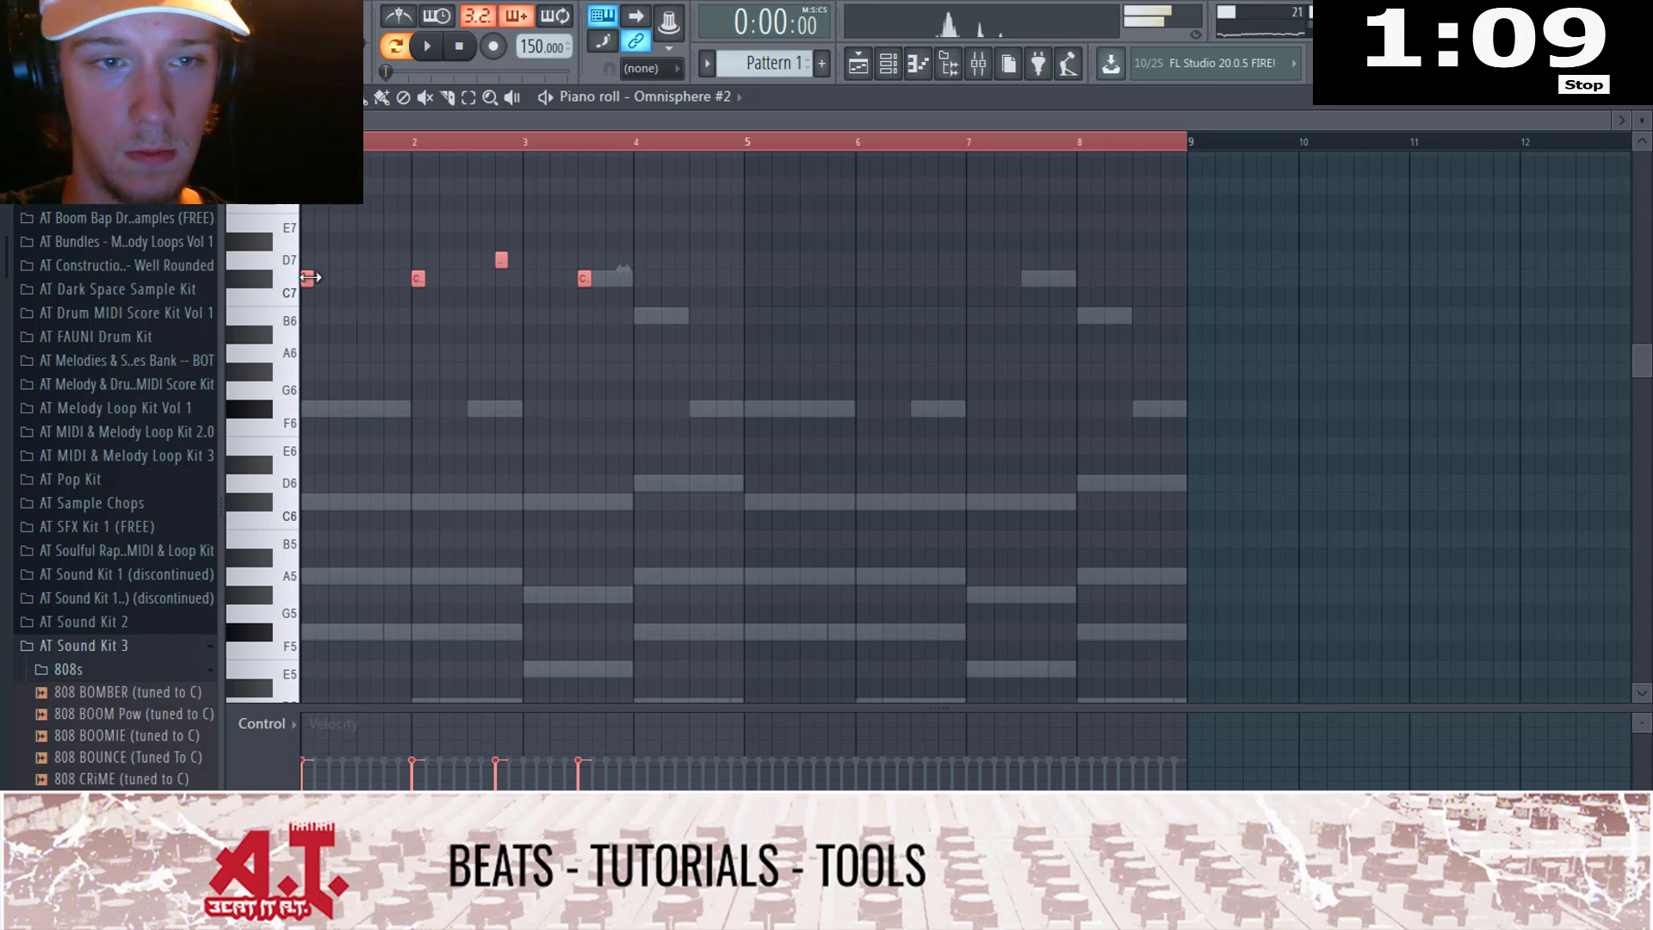
{"action": "left_click_drag", "start_coordinate": [568, 286], "coordinate": [748, 299]}
{"action": "left_click", "coordinate": [639, 314]}
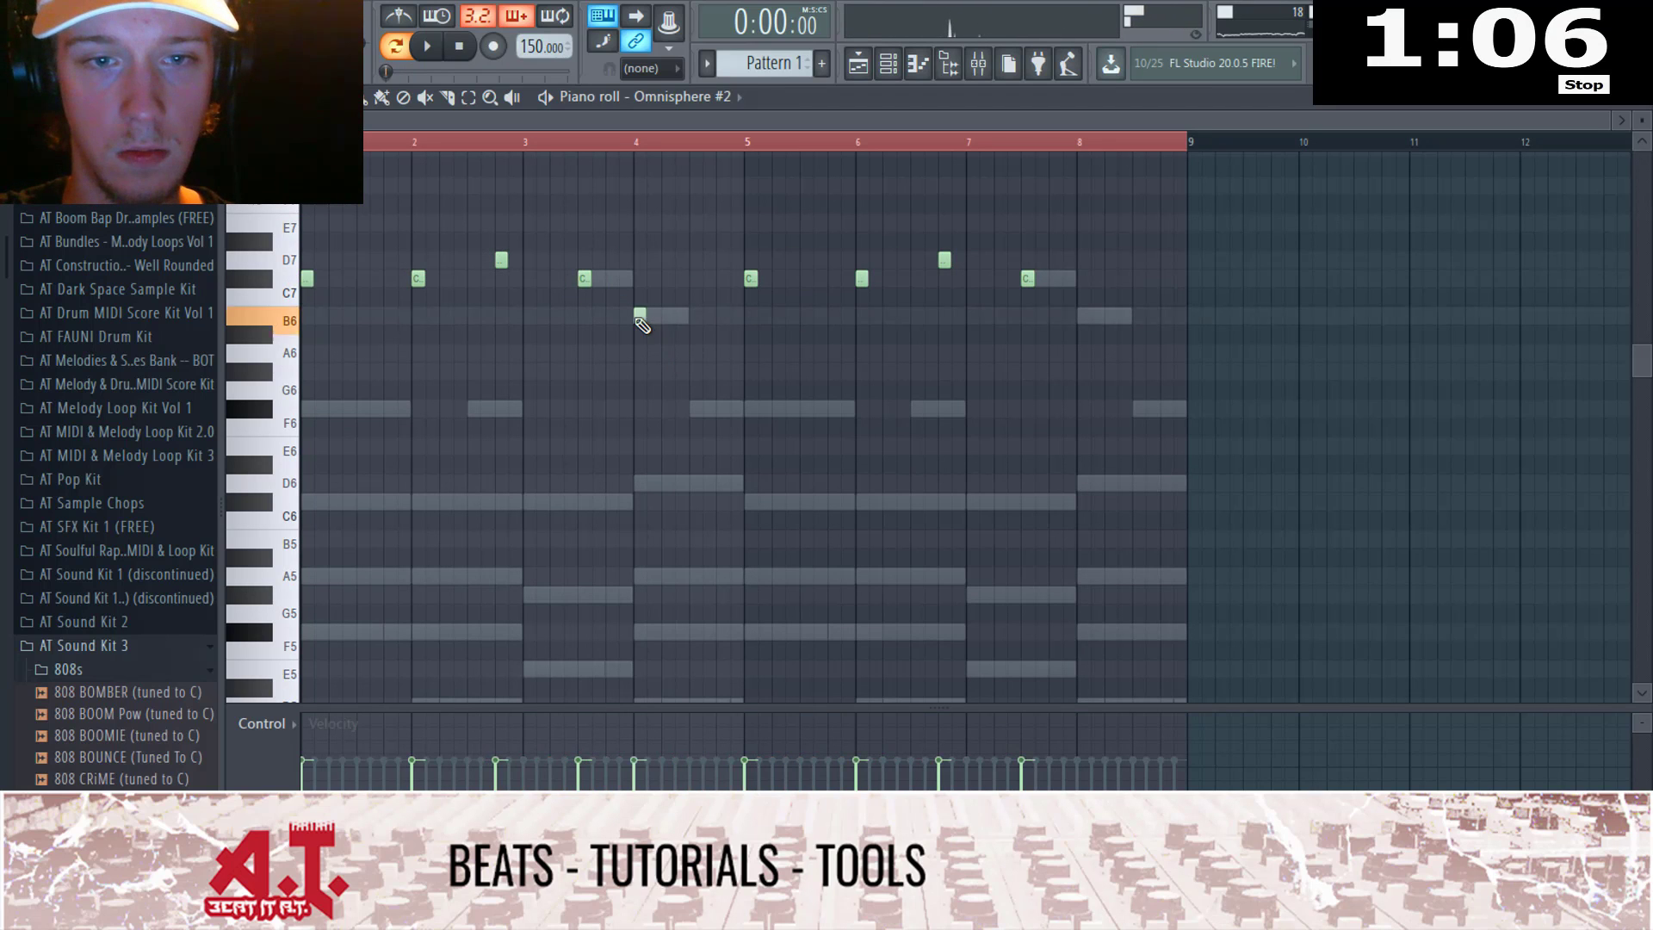
Step: During playback, lower the Omnisphere #2 mixer fader and move its track beside the Mel track at insert 3
{"action": "key", "text": "space"}
{"action": "key", "text": "F7"}
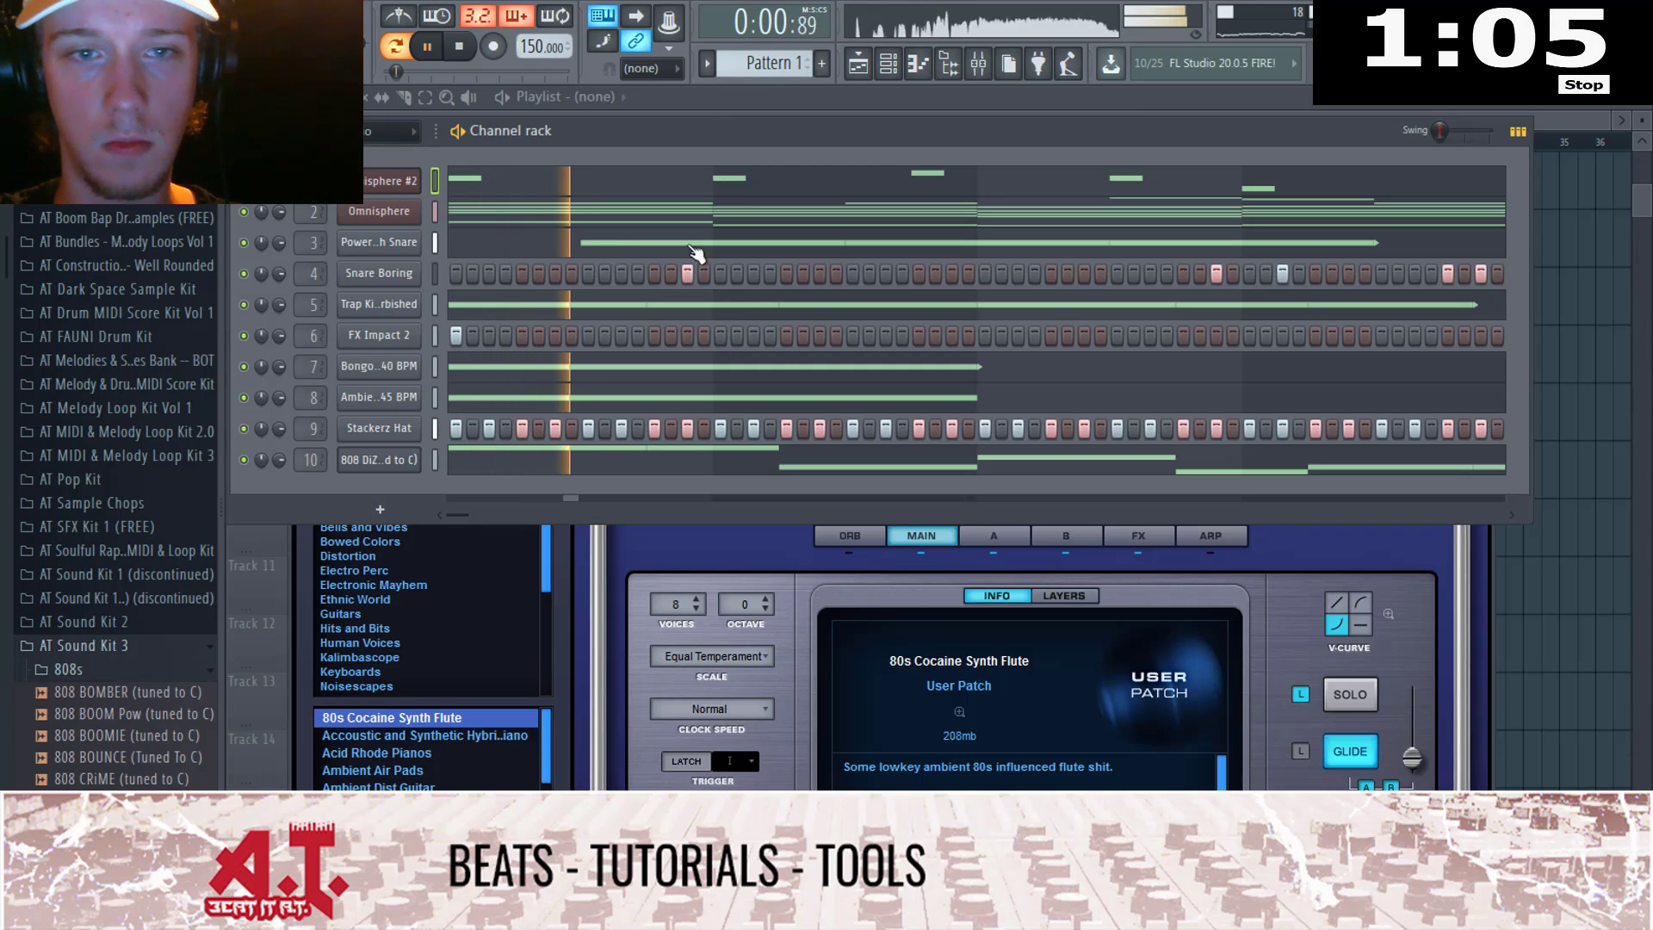
{"action": "key", "text": "F9"}
{"action": "left_click_drag", "start_coordinate": [495, 554], "coordinate": [494, 611]}
{"action": "key", "text": "alt+Left"}
{"action": "key", "text": "alt+Left"}
{"action": "key", "text": "alt+Left"}
{"action": "key", "text": "alt+Left"}
{"action": "key", "text": "alt+Left"}
{"action": "key", "text": "alt+Left"}
{"action": "key", "text": "alt+Left"}
{"action": "key", "text": "alt+Left"}
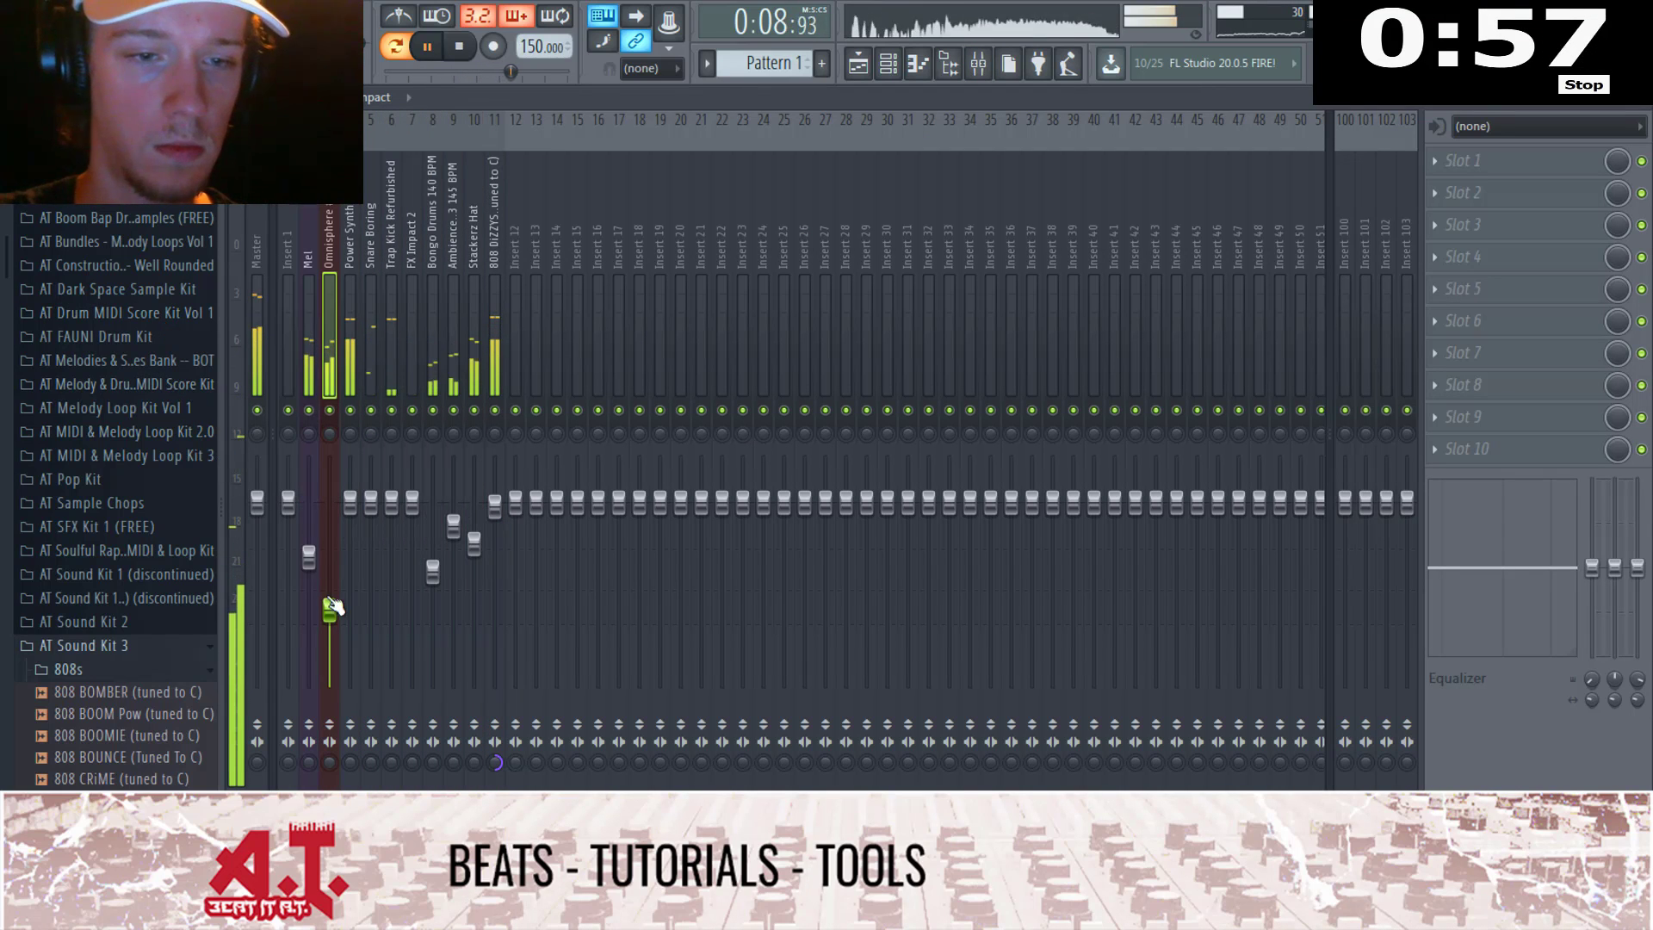
Step: Load Fruity Parametric EQ 2 in slot 1 of the Omnisphere #2 track, cut the lows and dip the lower mids
{"action": "left_click", "coordinate": [1538, 173]}
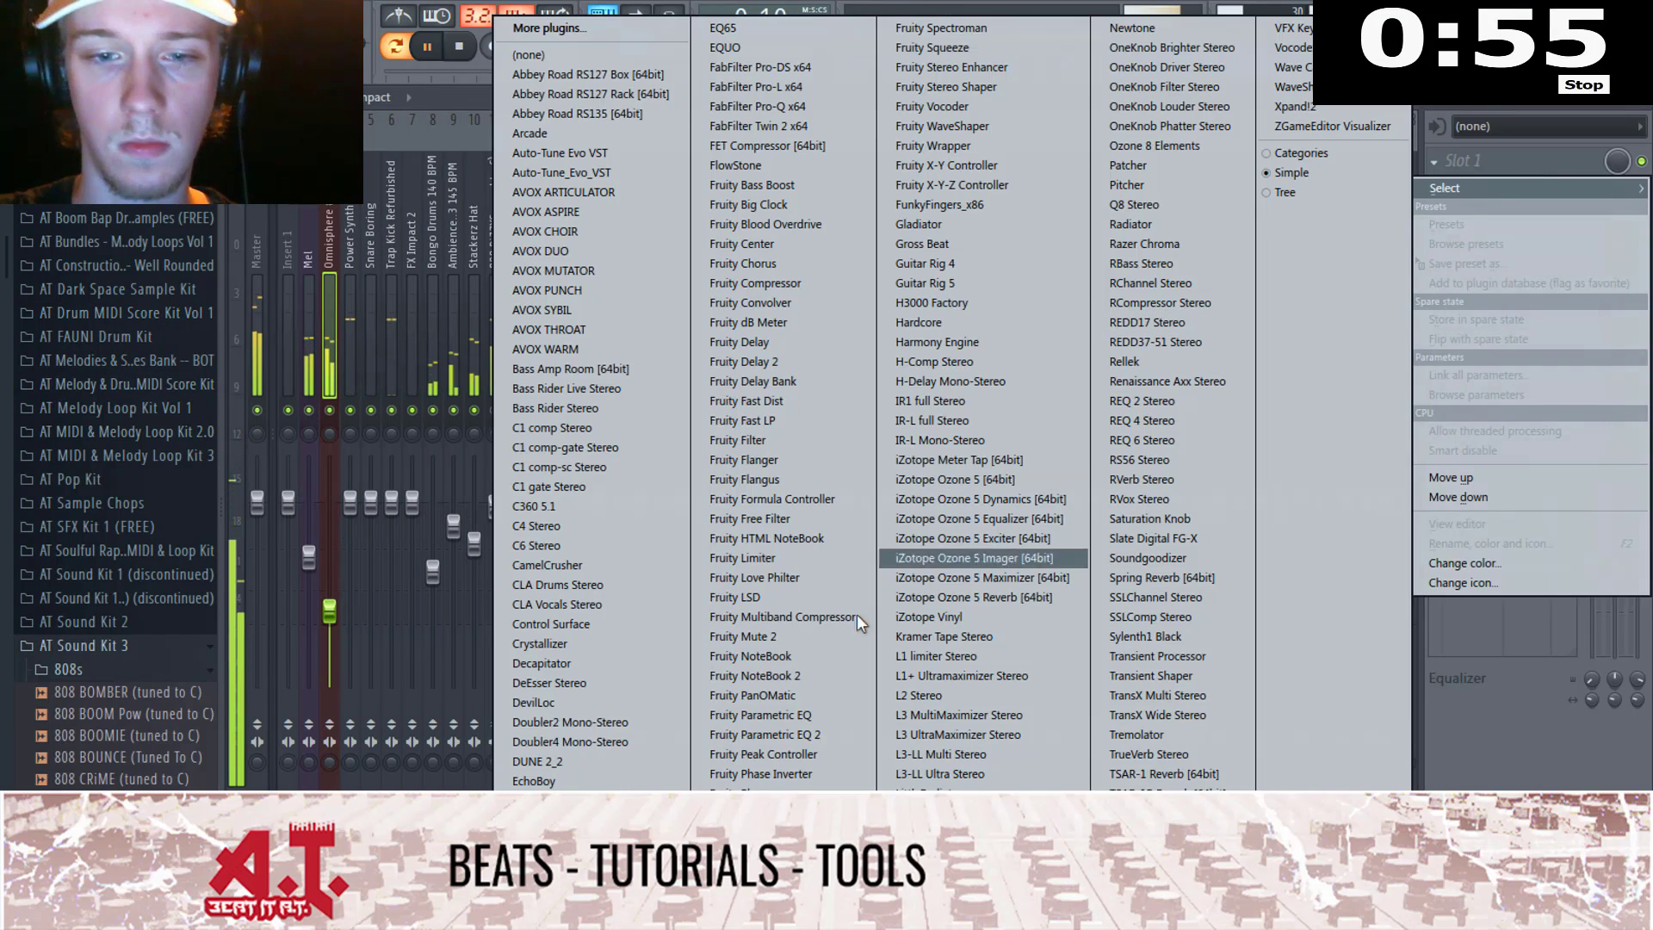
{"action": "left_click", "coordinate": [844, 742]}
{"action": "left_click_drag", "start_coordinate": [469, 359], "coordinate": [517, 356]}
{"action": "scroll", "coordinate": [462, 373], "scroll_direction": "down", "scroll_amount": 3}
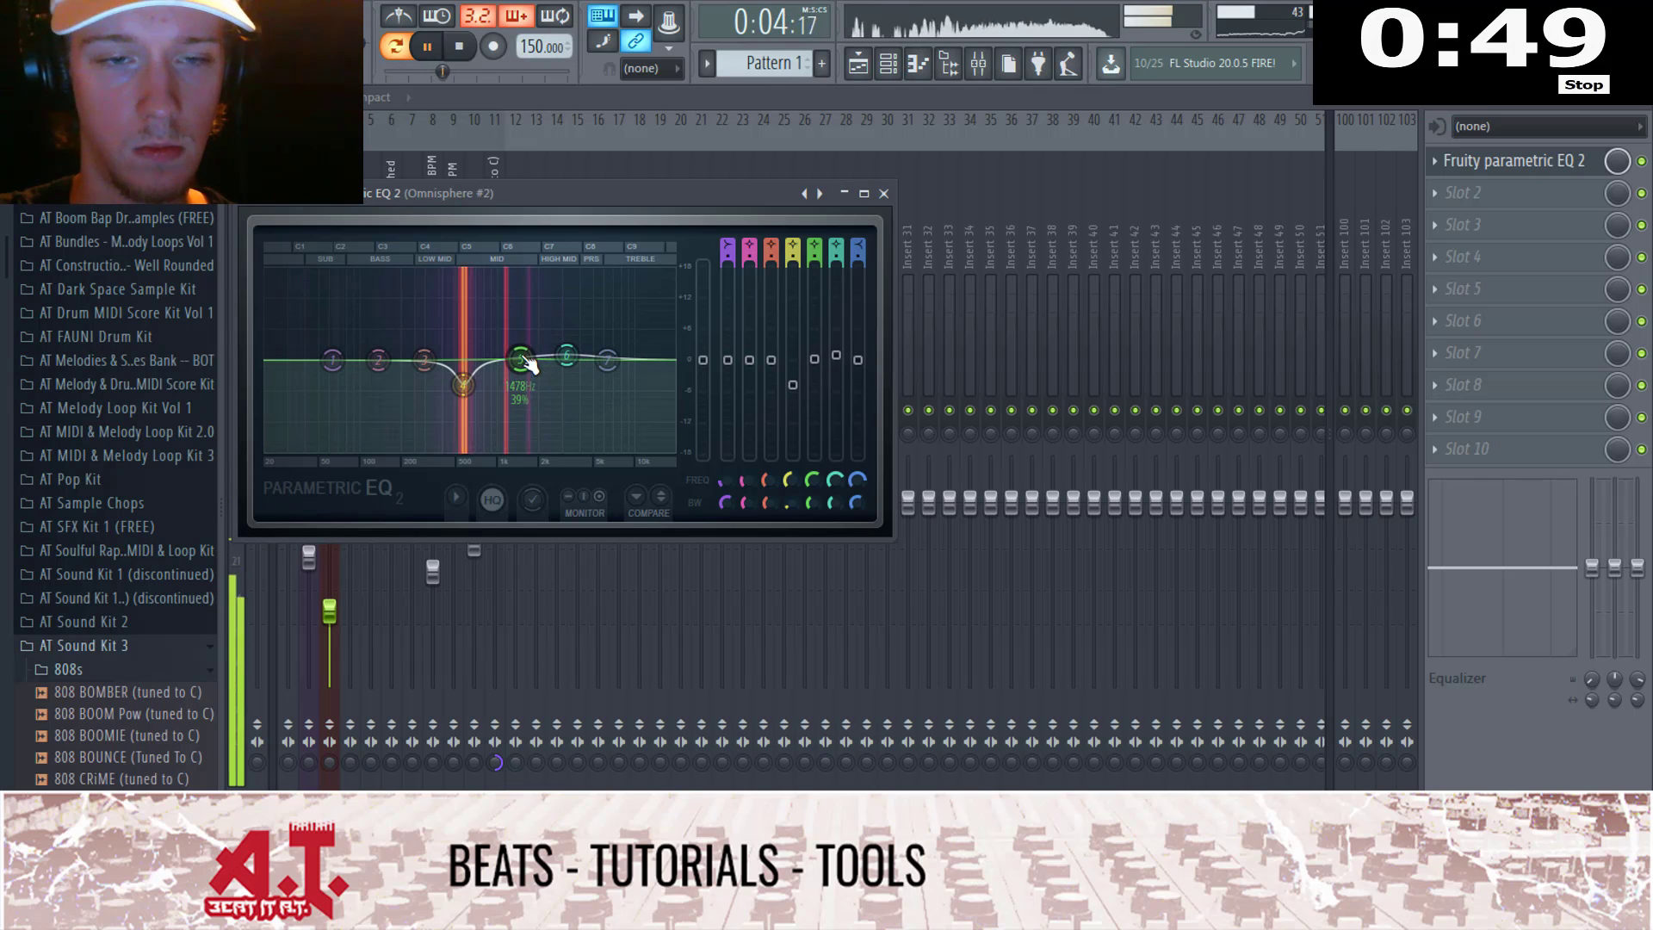
{"action": "left_click_drag", "start_coordinate": [337, 363], "coordinate": [403, 437]}
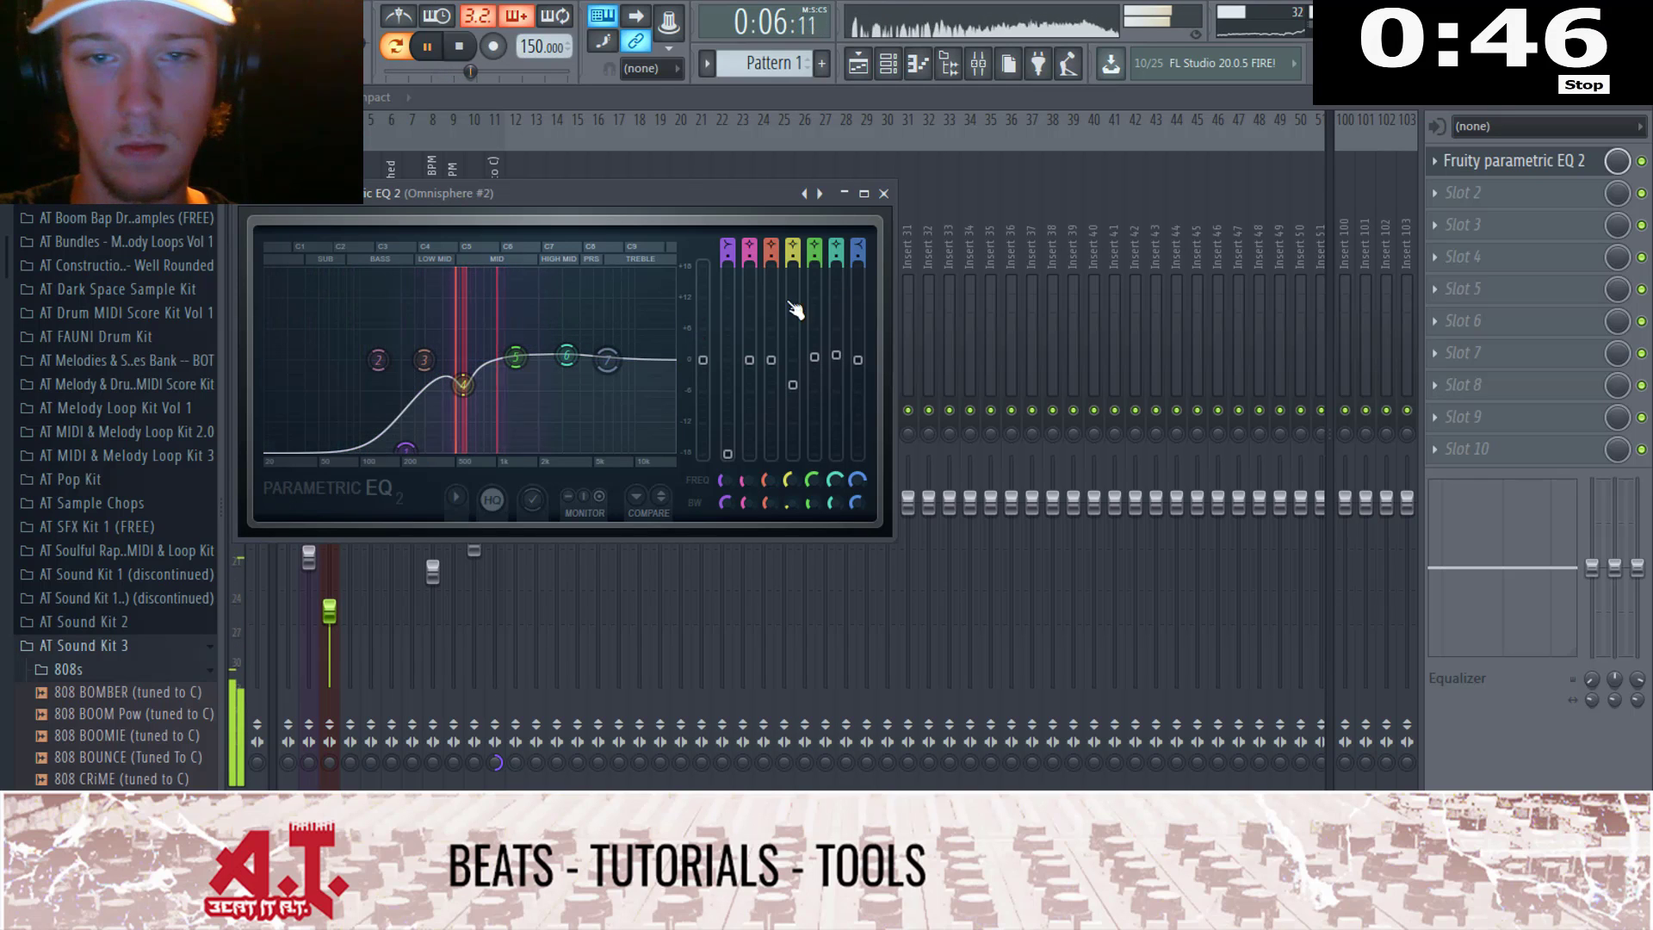
{"action": "left_click", "coordinate": [883, 194]}
{"action": "left_click", "coordinate": [1645, 105]}
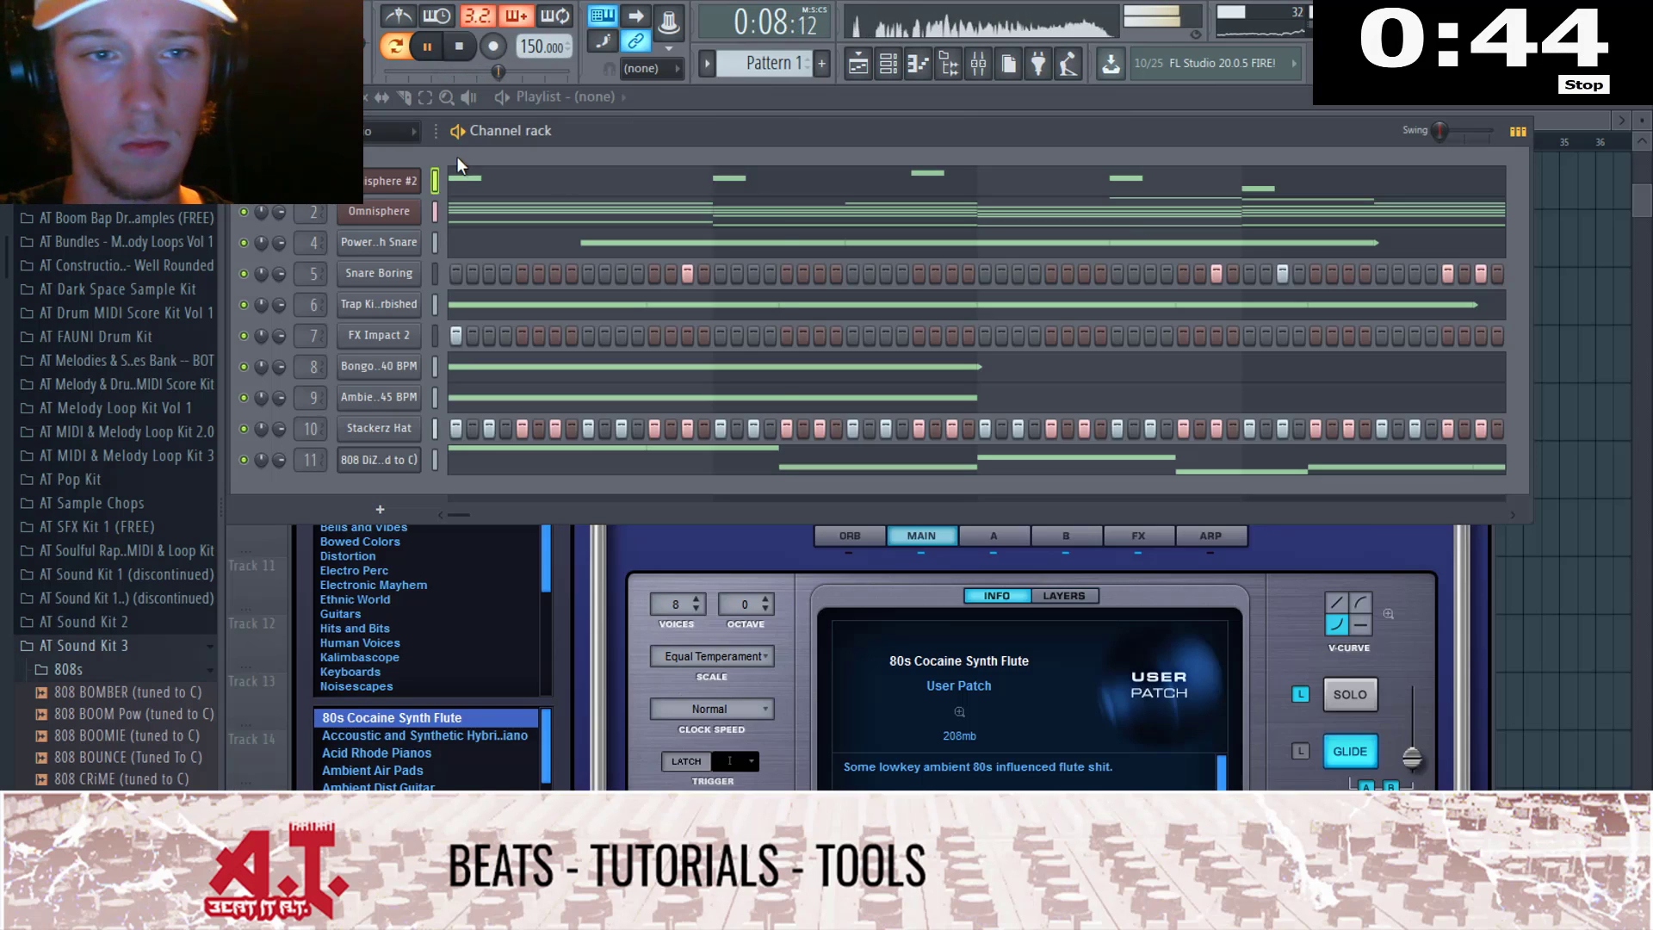
Step: Collapse the 808 samples in the browser and load Fruity Limiter in slot 10 of the Master mixer track
{"action": "right_click", "coordinate": [400, 181]}
{"action": "left_click", "coordinate": [101, 669]}
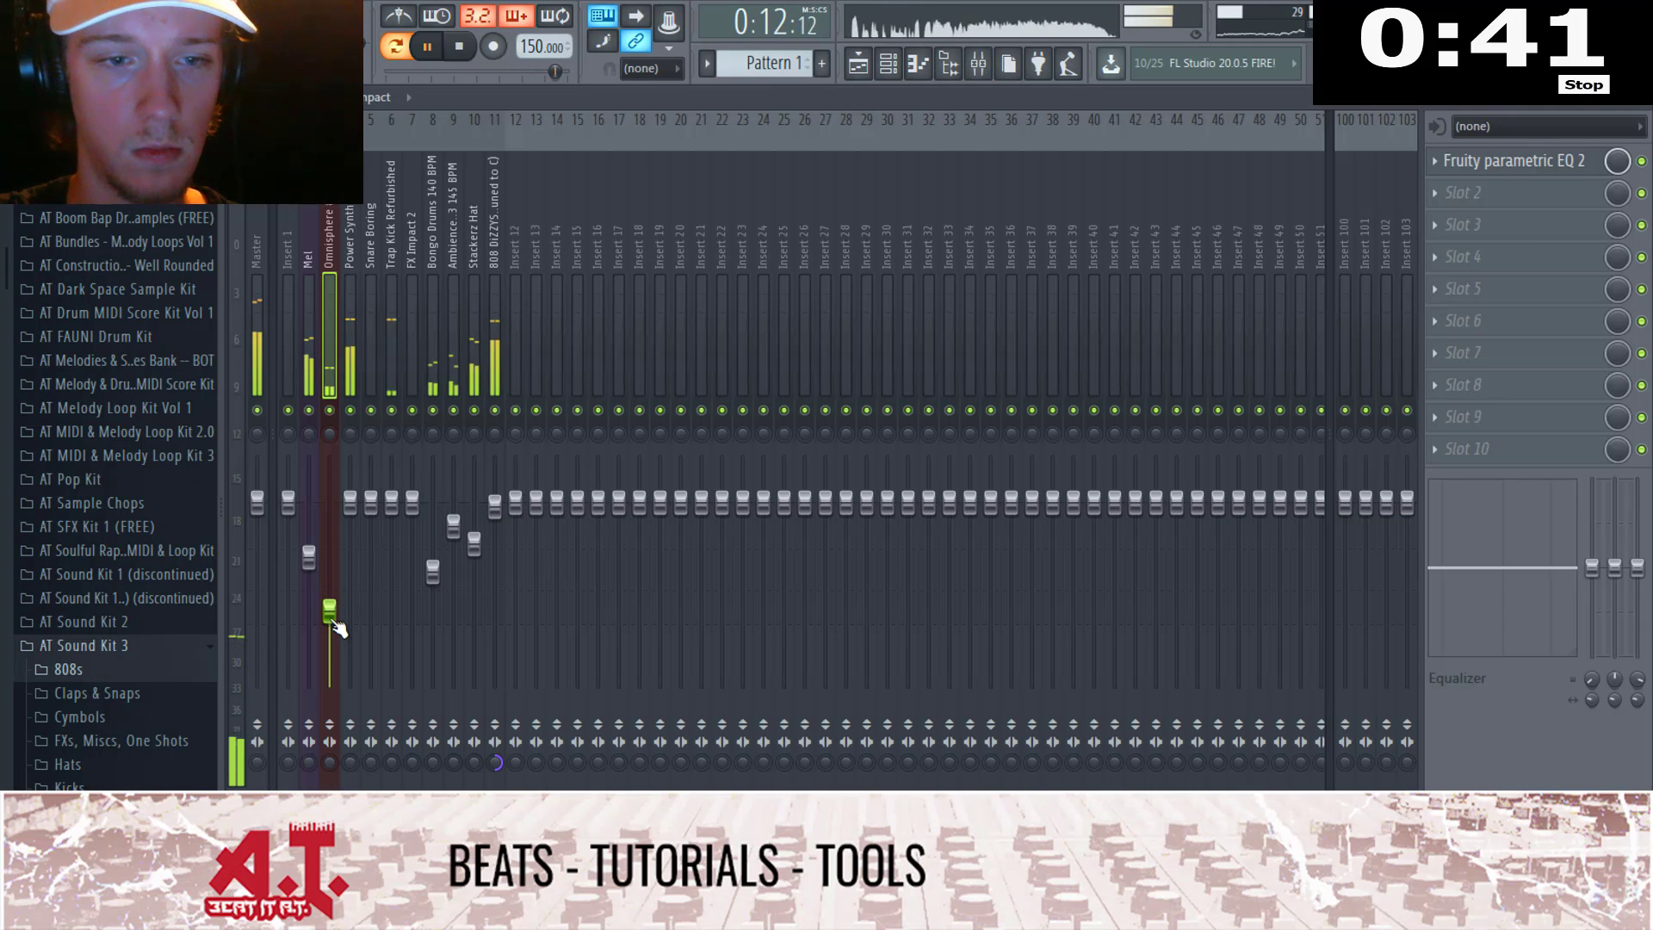
{"action": "left_click", "coordinate": [266, 298]}
{"action": "left_click", "coordinate": [1477, 455]}
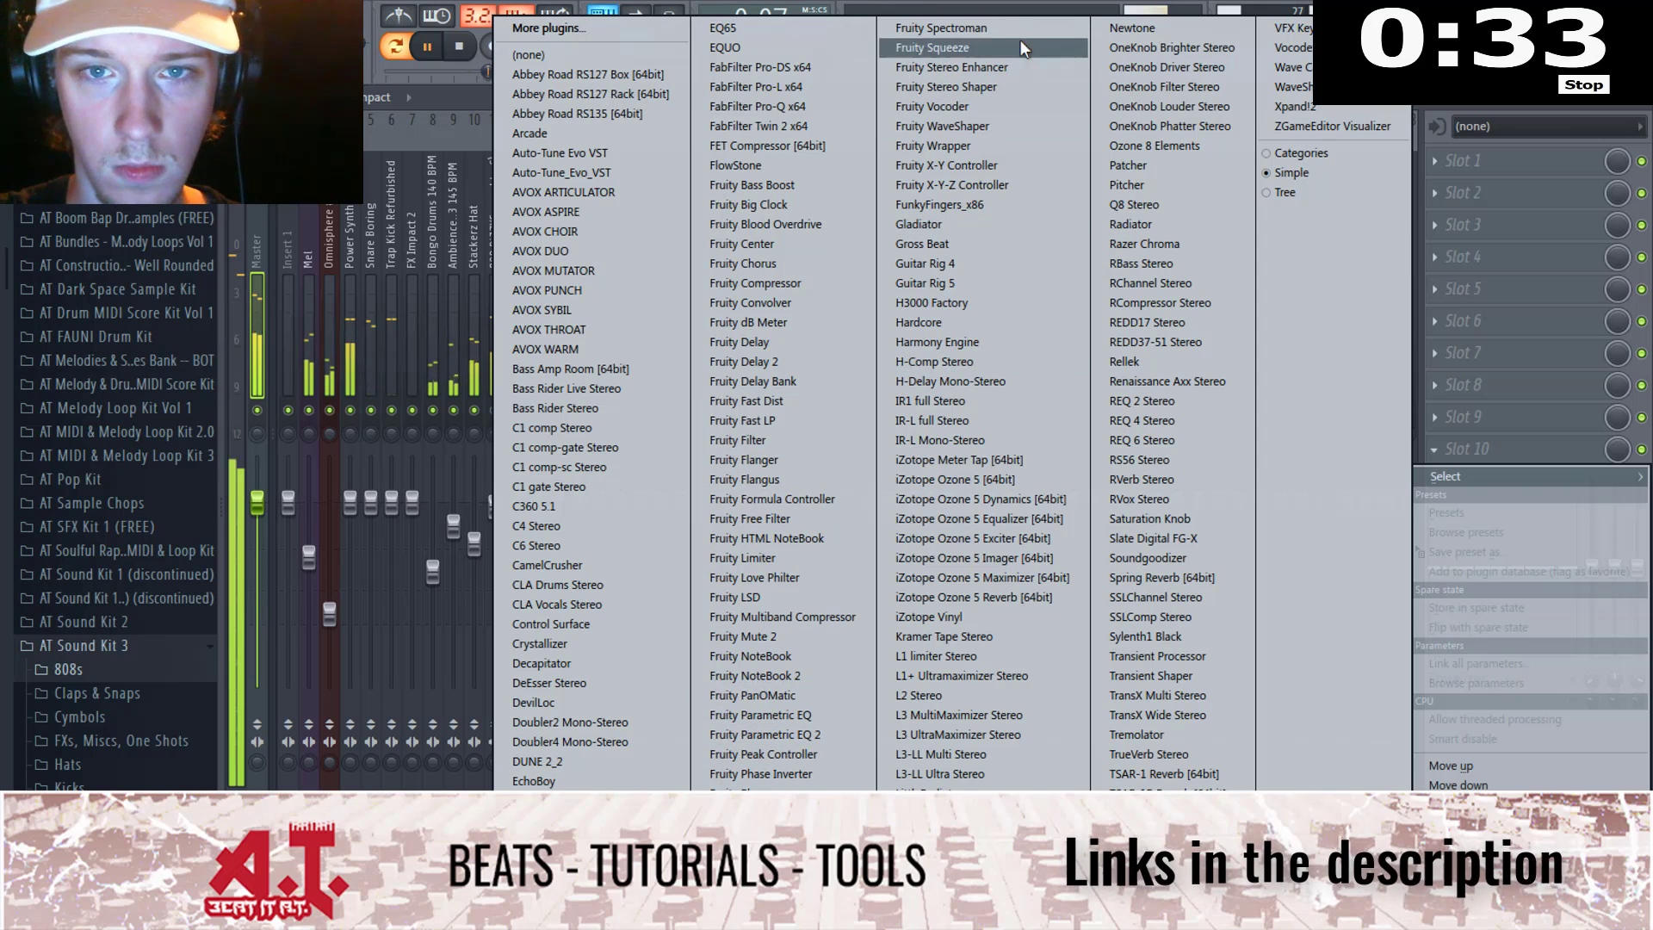
{"action": "left_click", "coordinate": [812, 556]}
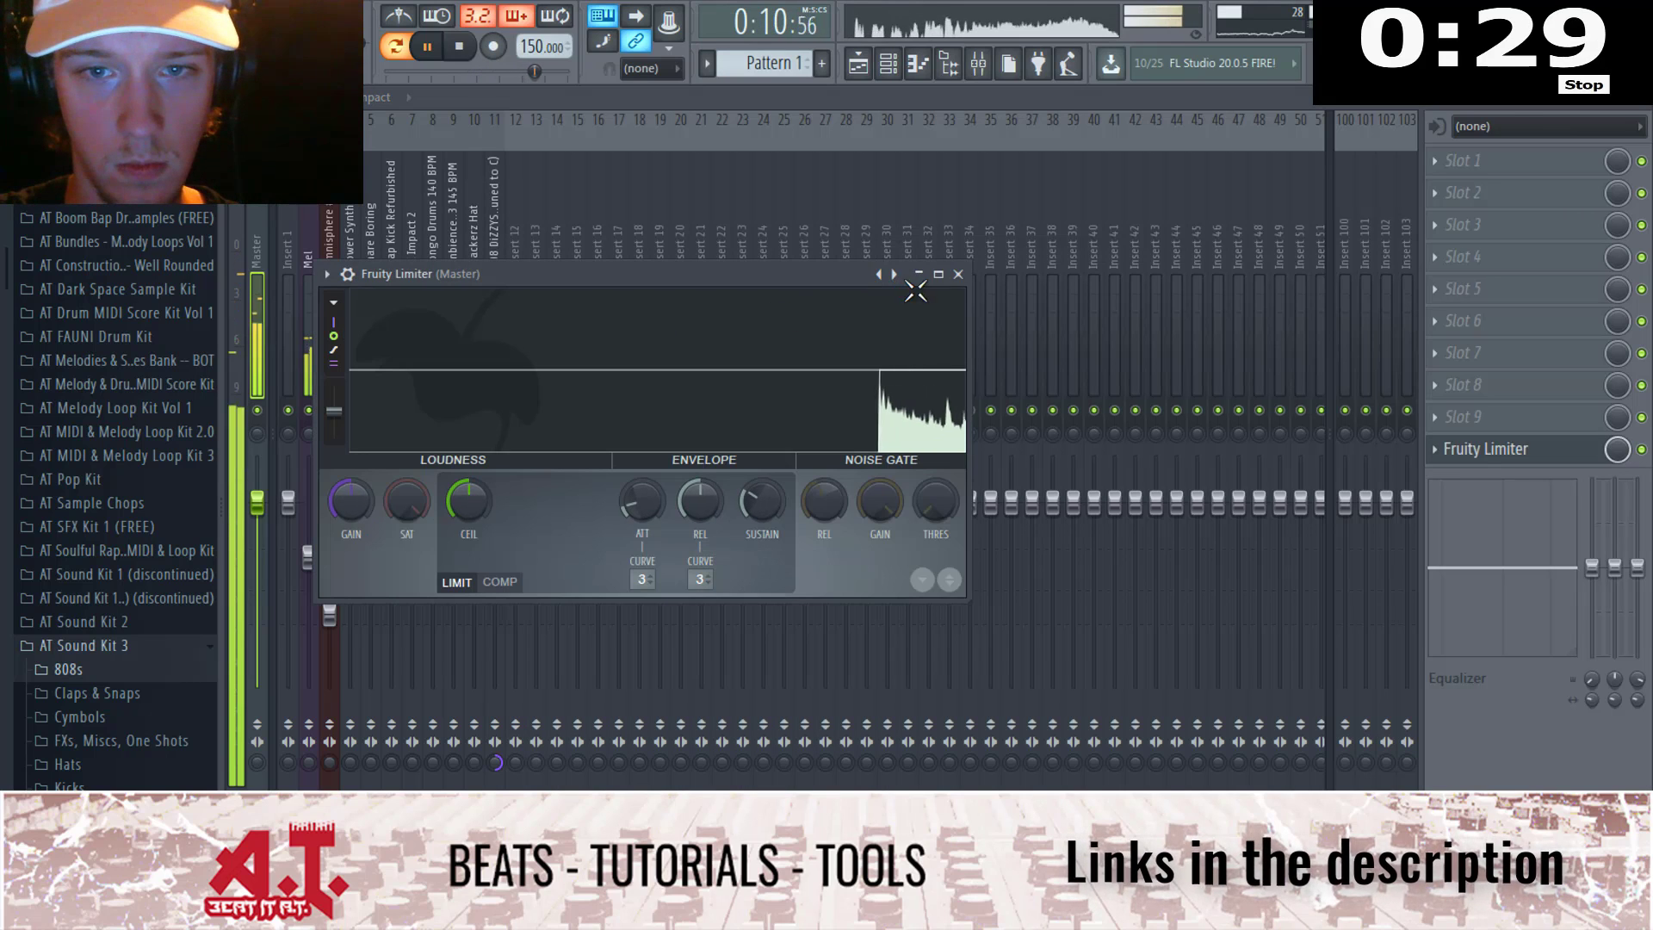
{"action": "left_click", "coordinate": [958, 274]}
Step: Load Fruity Parametric EQ 2 in slot 1 of the 808 track, adjust its low and high bands, and stop playback
{"action": "left_click", "coordinate": [489, 335]}
{"action": "left_click", "coordinate": [1530, 165]}
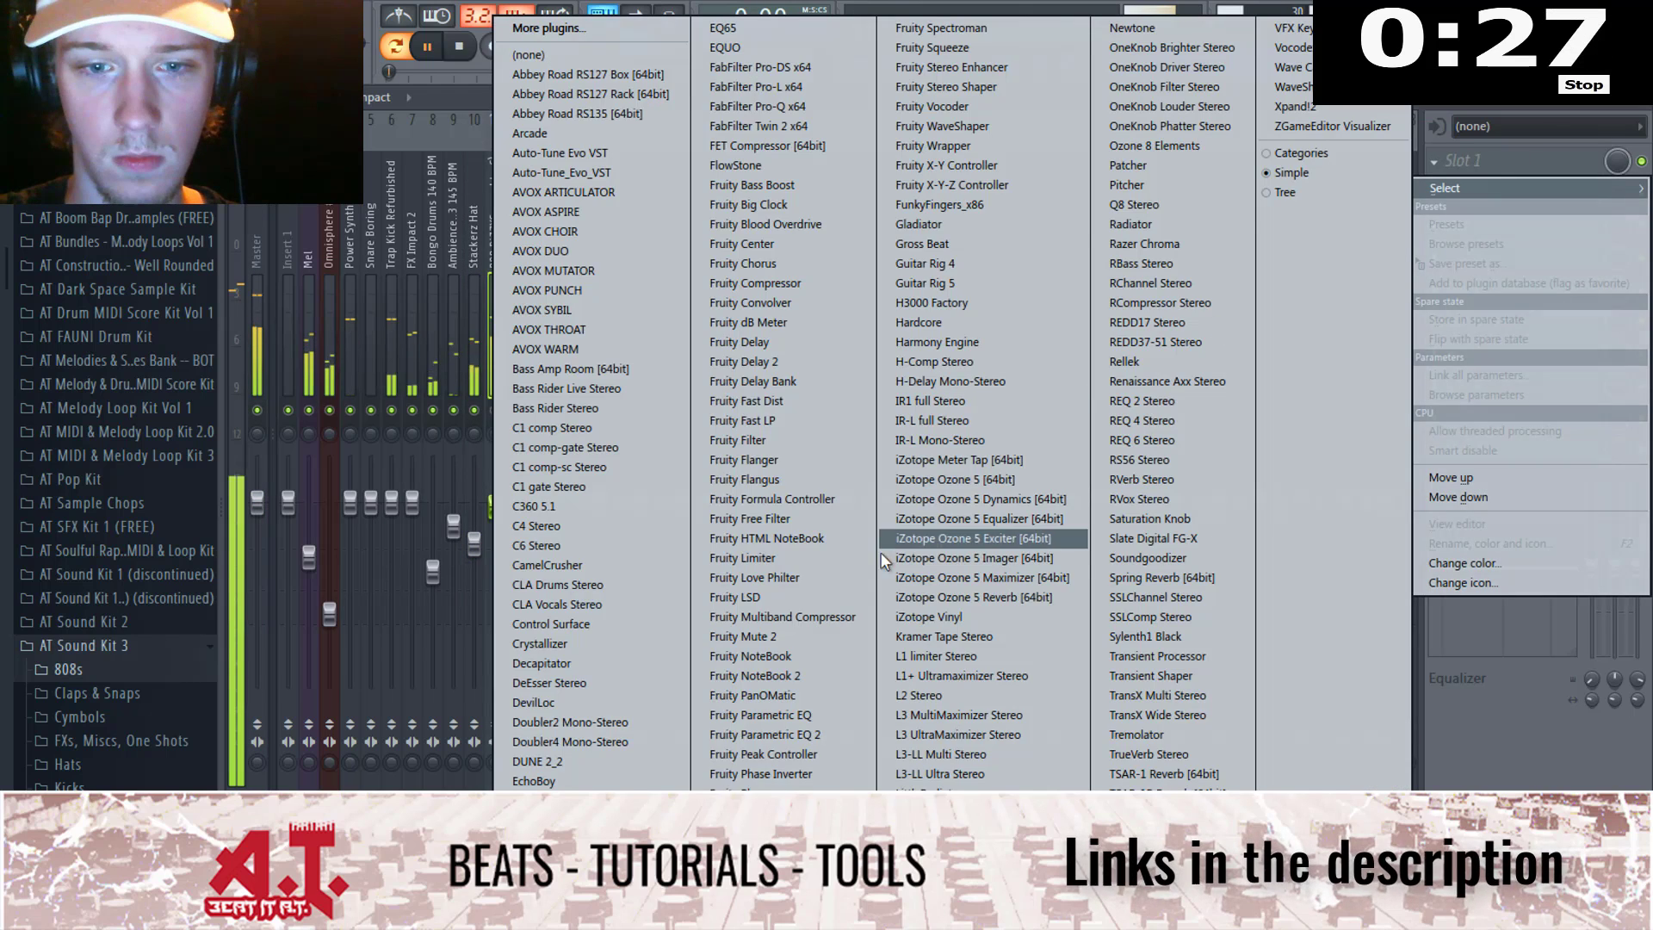
{"action": "left_click", "coordinate": [838, 740]}
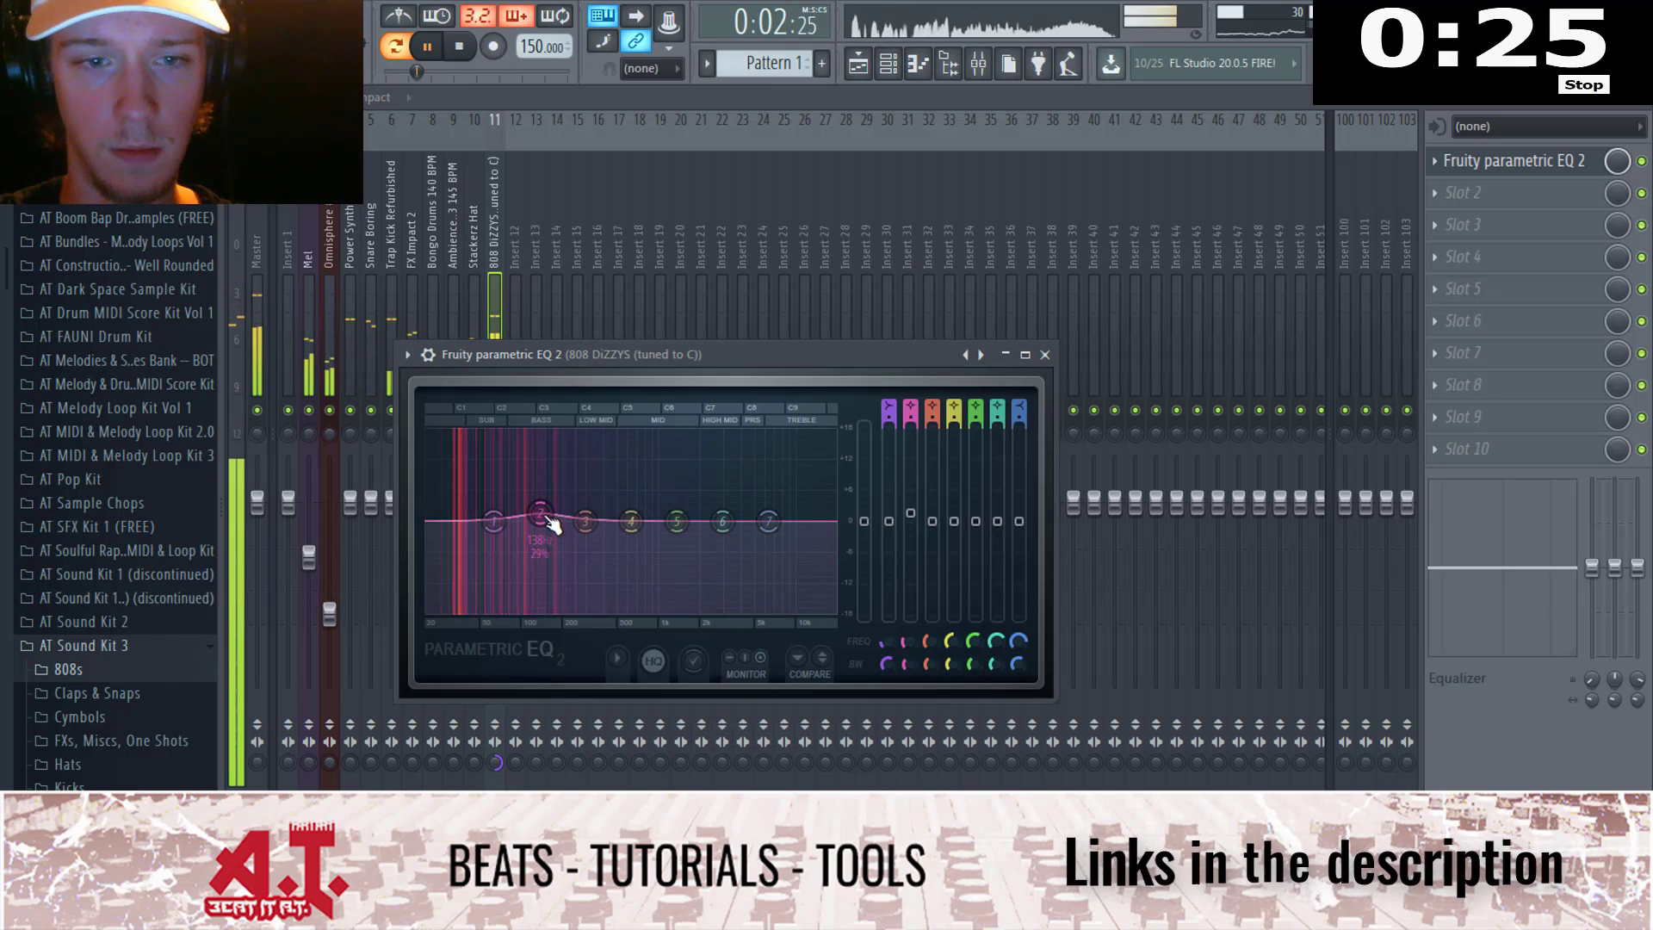
{"action": "left_click_drag", "start_coordinate": [540, 521], "coordinate": [431, 564]}
{"action": "key", "text": "space"}
{"action": "left_click_drag", "start_coordinate": [768, 521], "coordinate": [724, 561]}
{"action": "left_click", "coordinate": [1045, 355]}
{"action": "left_click", "coordinate": [467, 378]}
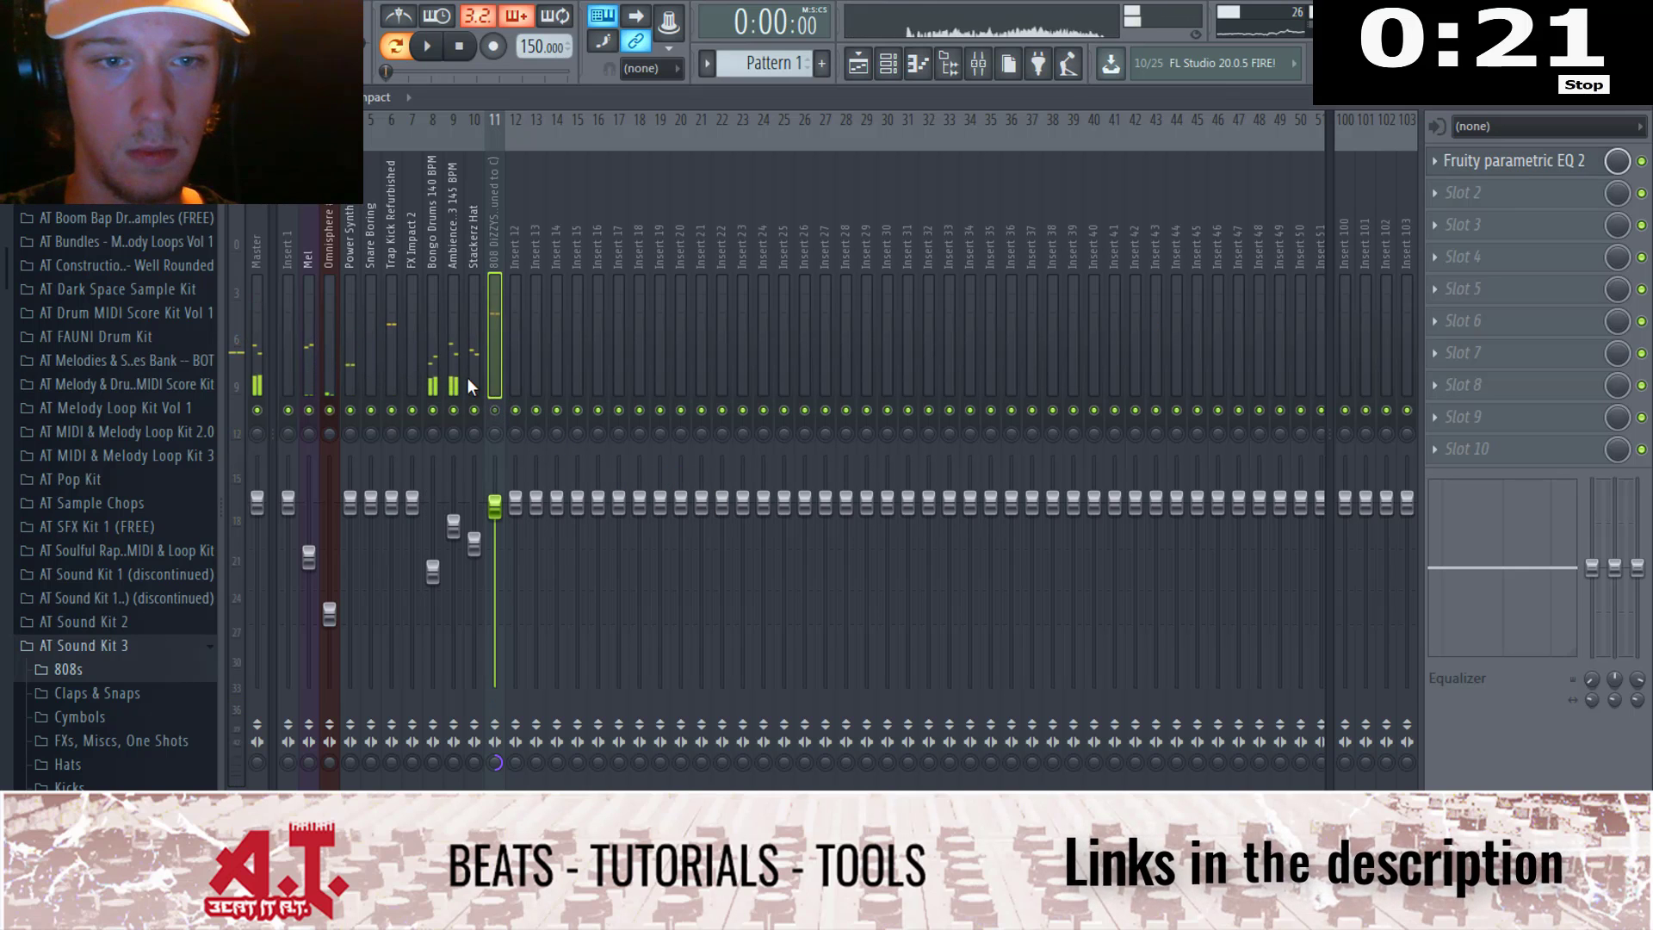
{"action": "left_click", "coordinate": [1642, 98]}
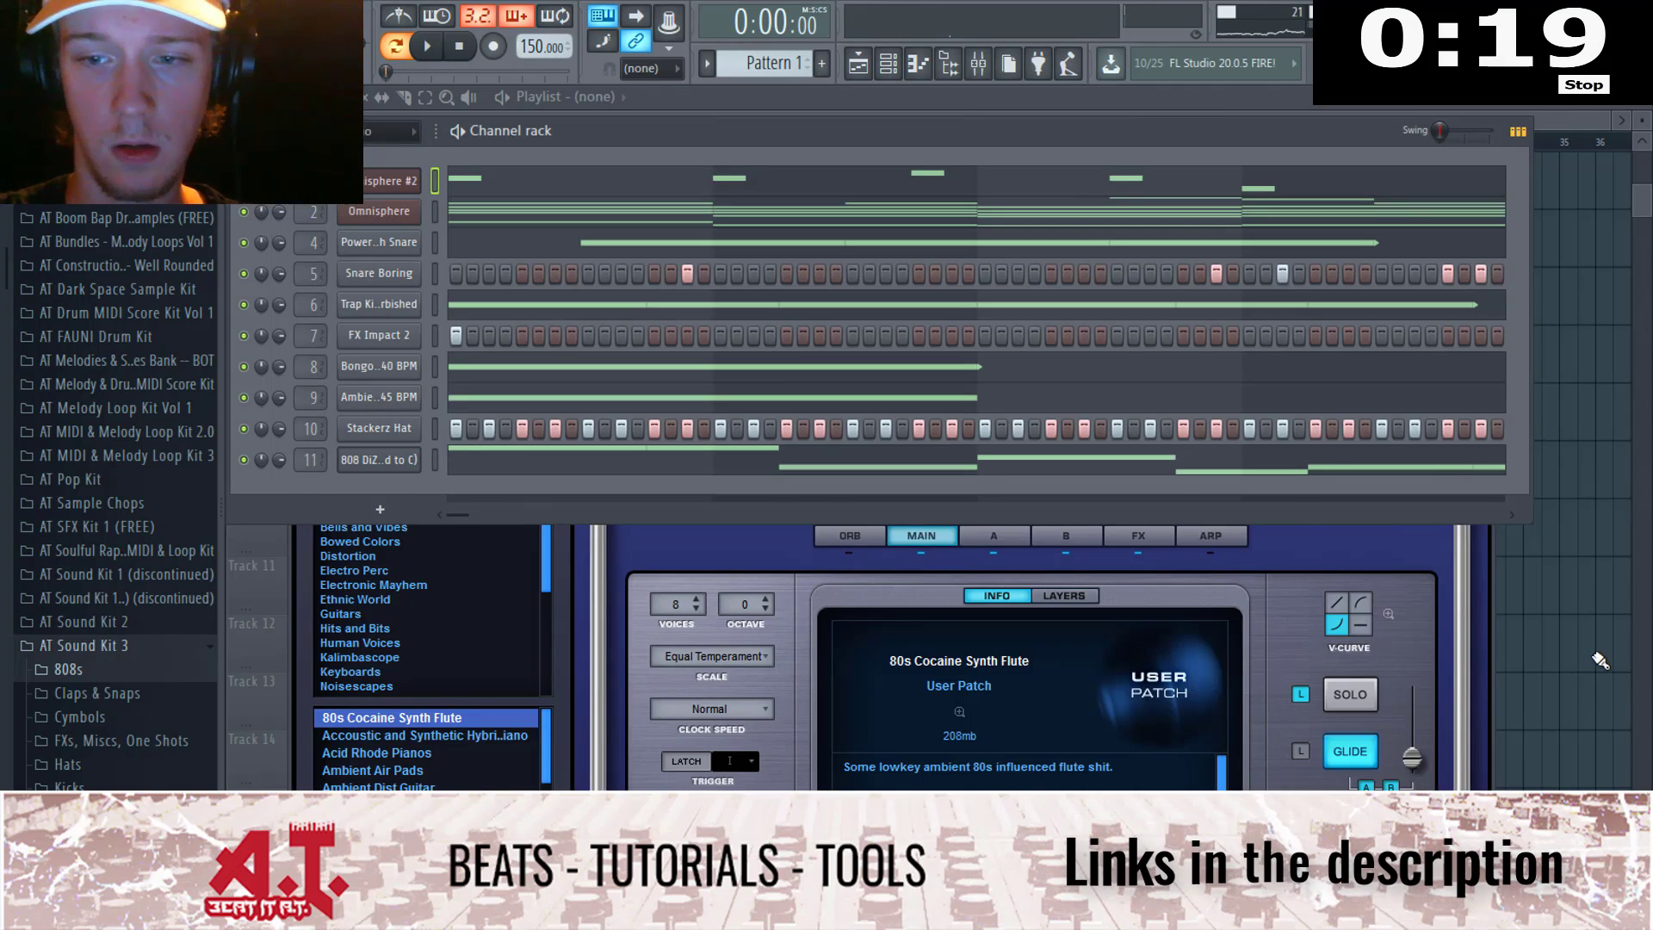
Step: Duplicate the Pattern 1 clip in the playlist so a second copy starts at bar 9
{"action": "key", "text": "F5"}
{"action": "key", "text": "l"}
{"action": "left_click_drag", "start_coordinate": [514, 186], "coordinate": [833, 190]}
Step: Make the first Pattern 1 clip at bar 1 unique and move it down to Track 5
{"action": "right_click", "coordinate": [344, 173]}
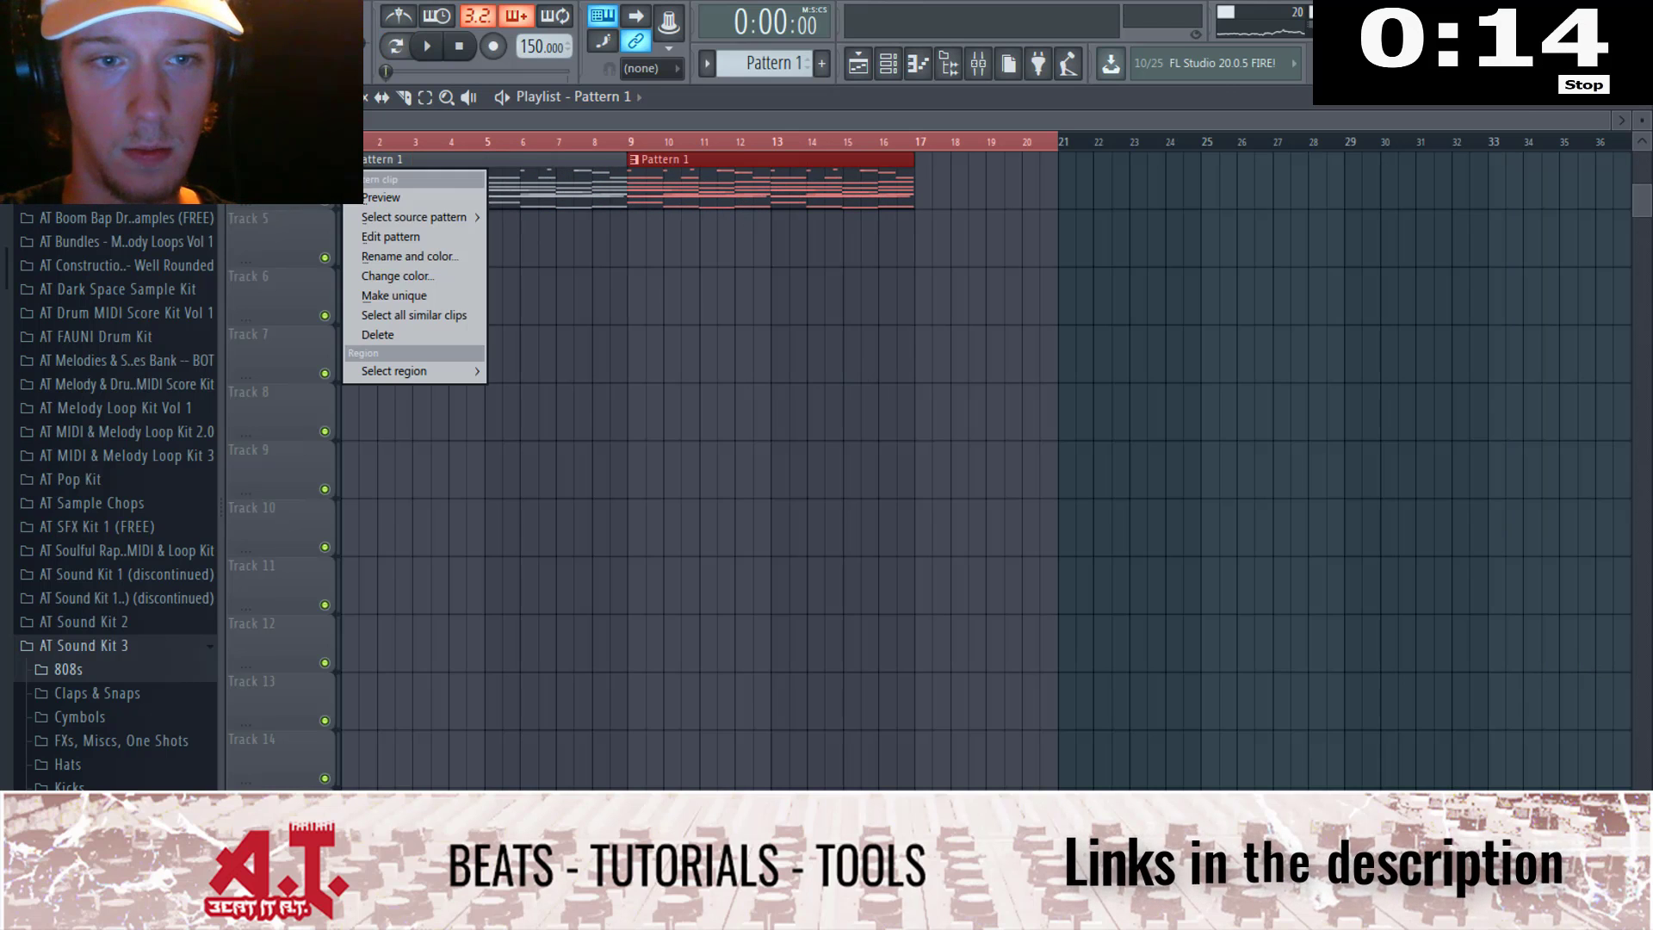
{"action": "left_click", "coordinate": [384, 295]}
{"action": "left_click_drag", "start_coordinate": [457, 185], "coordinate": [461, 226]}
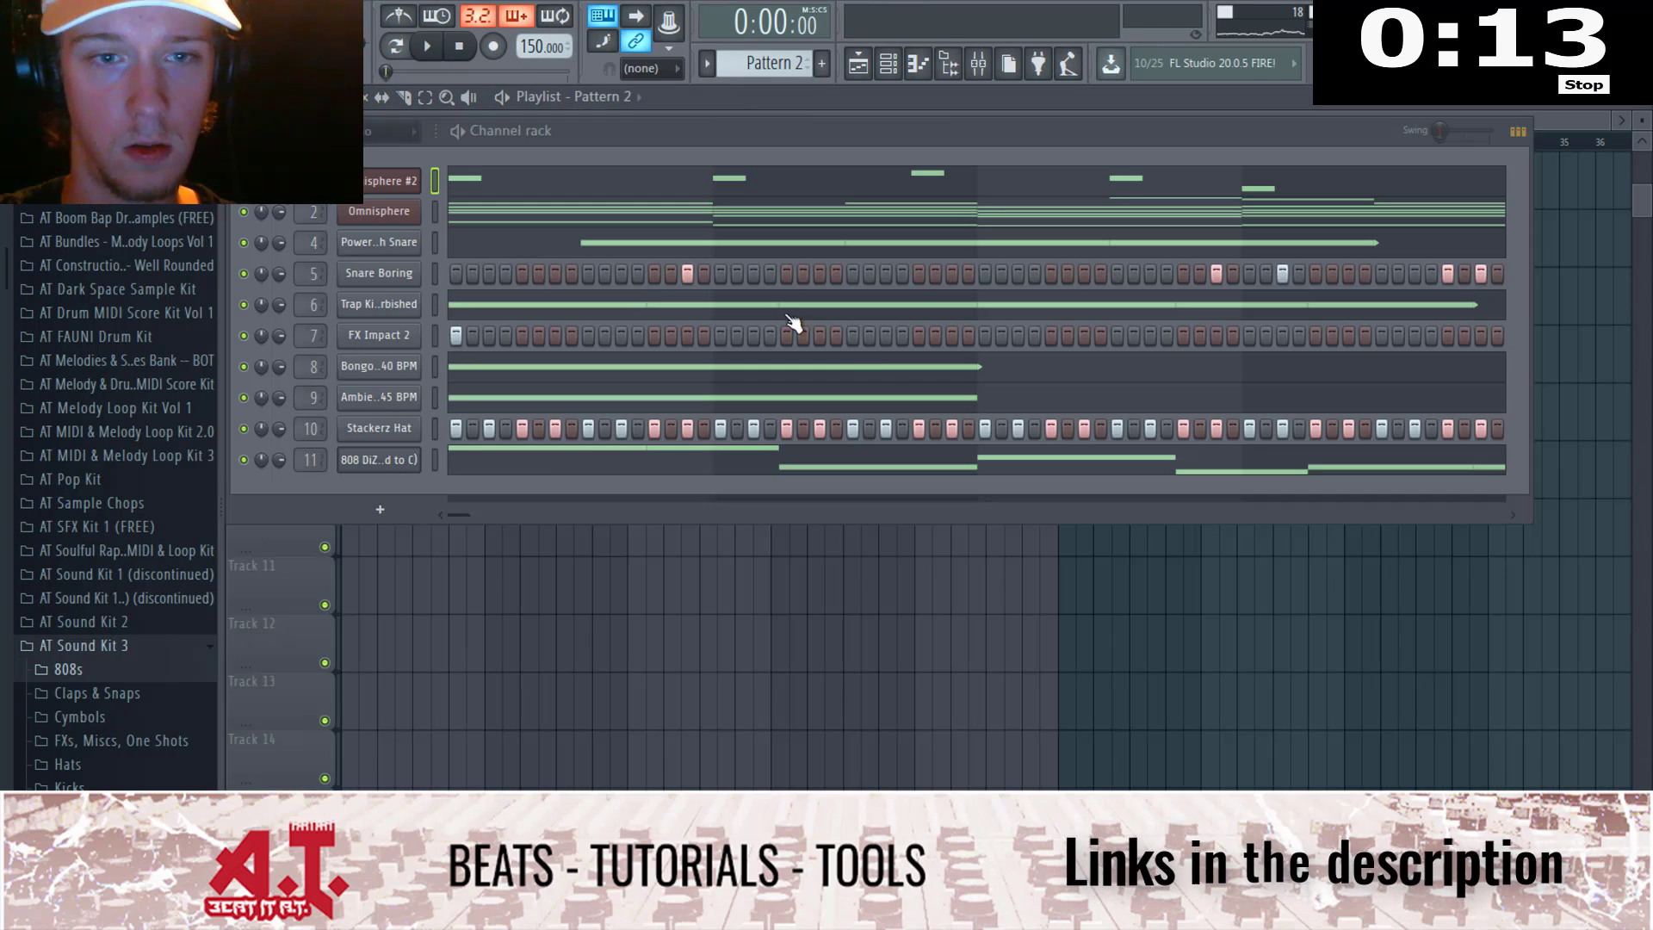
Step: Strip all drum, percussion and 808 notes from Pattern 2, plus the Omnisphere #2 flute notes in bars 1 to 4
{"action": "double_click", "coordinate": [461, 225]}
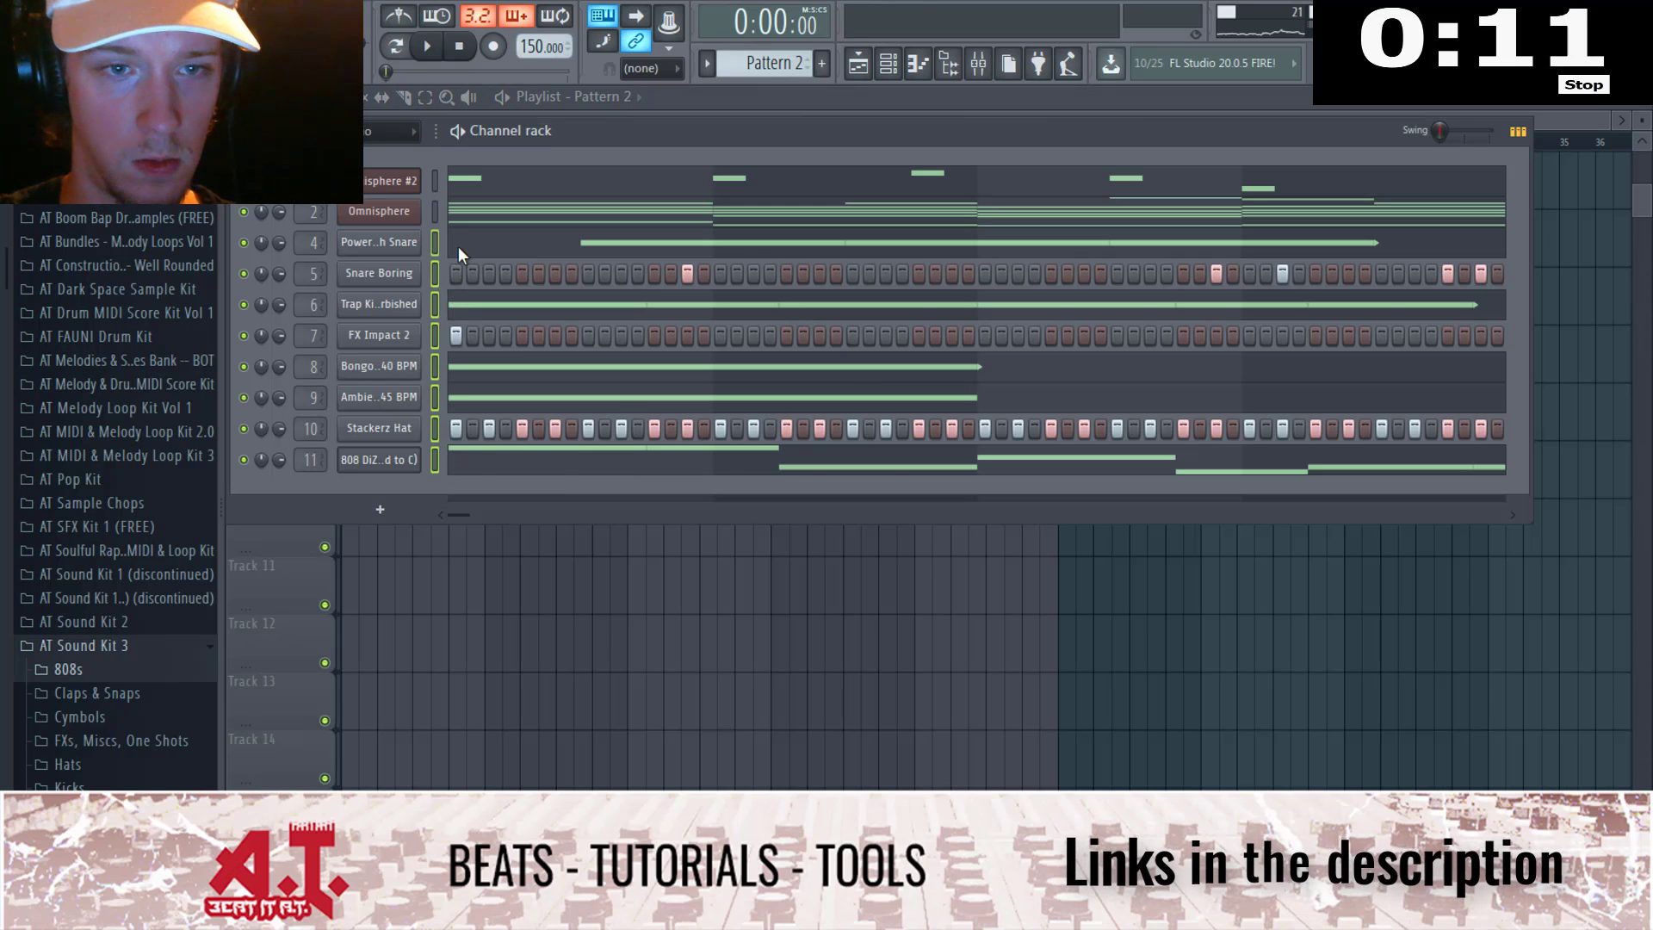
{"action": "key", "text": "ctrl+x"}
{"action": "left_click", "coordinate": [490, 215]}
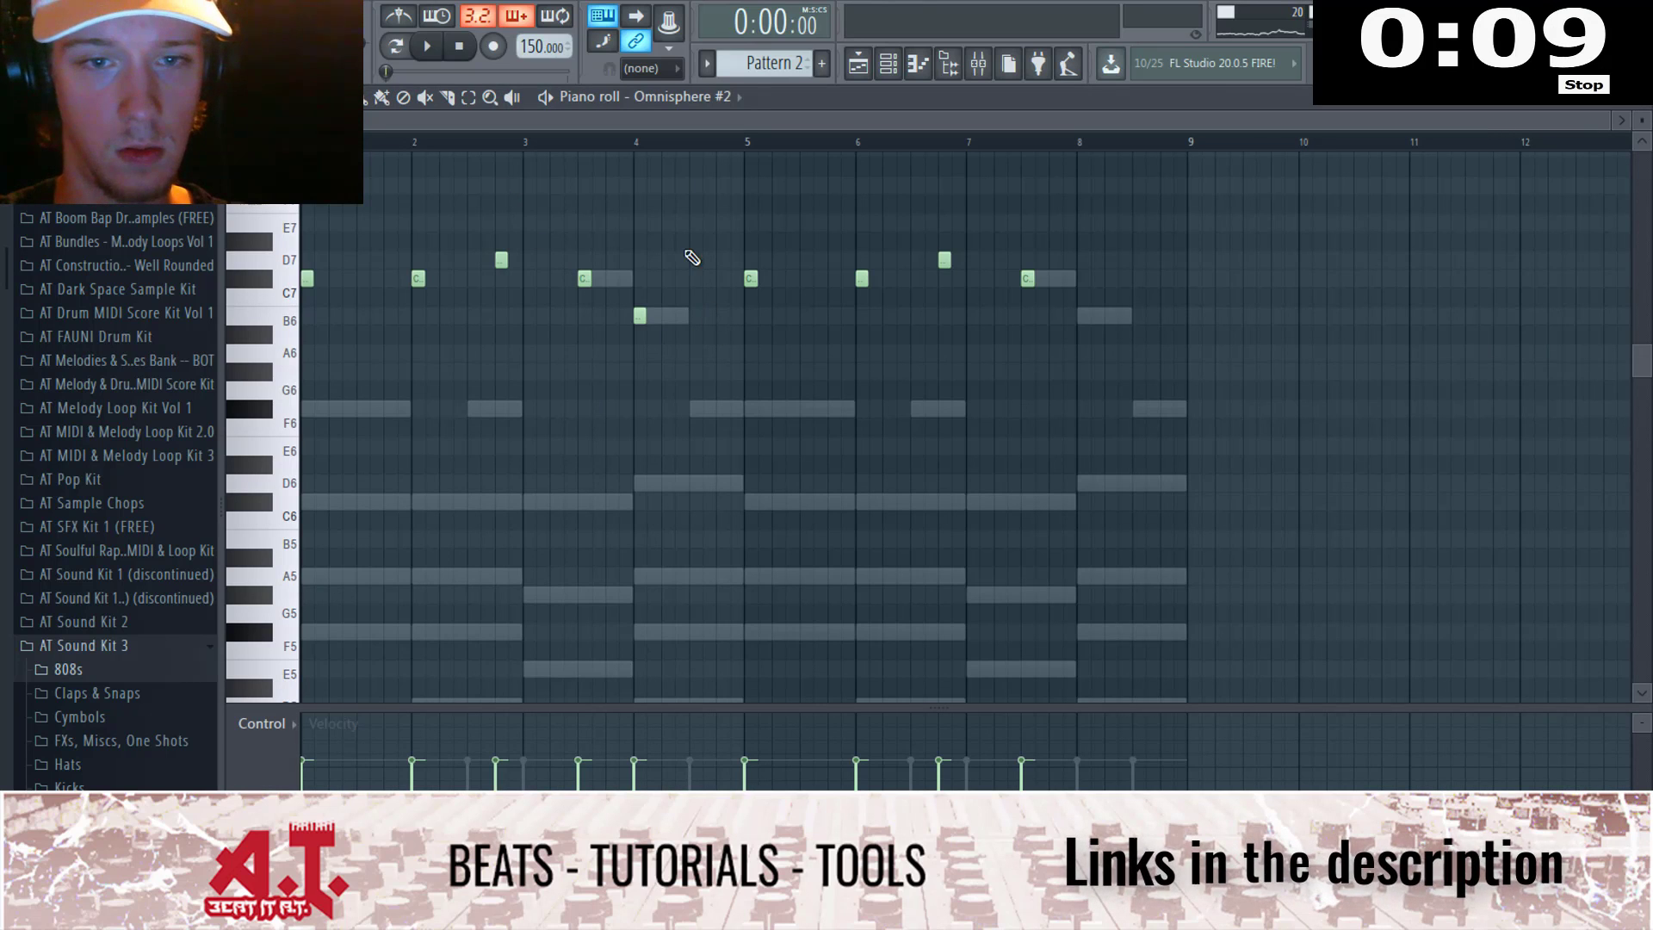
{"action": "left_click_drag", "start_coordinate": [666, 213], "coordinate": [297, 456]}
{"action": "key", "text": "ctrl+x"}
{"action": "key", "text": "F7"}
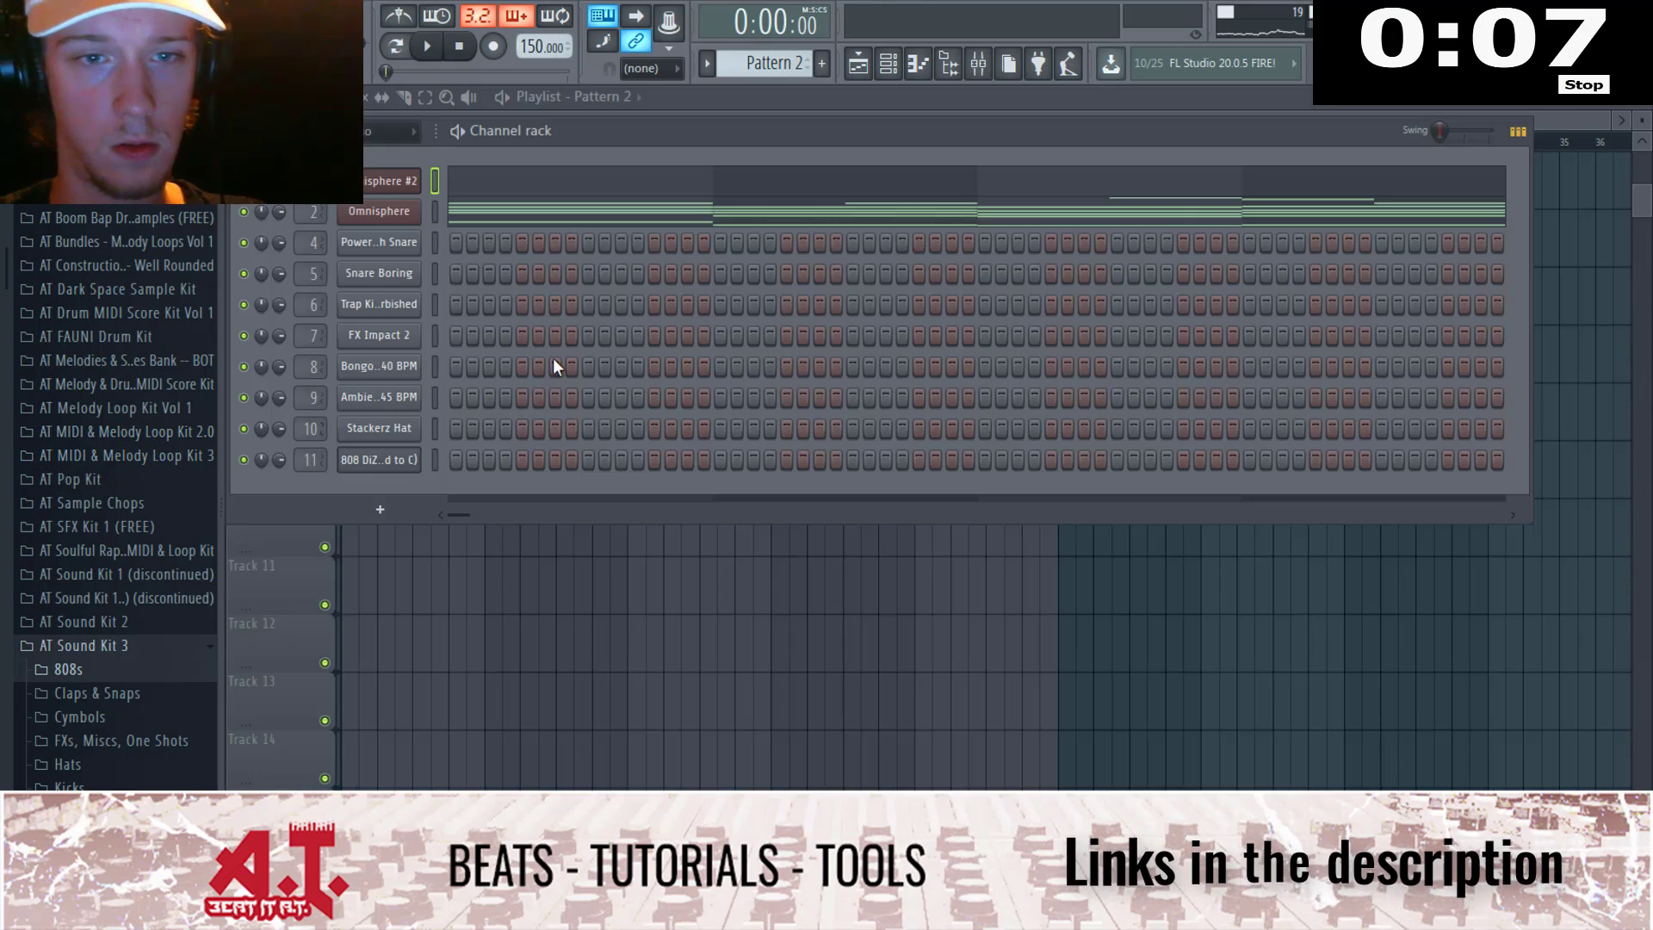
Step: Delete the C#7 in bar 3 and the B6 in bar 4 from Pattern 2's Omnisphere part, and play the arrangement
{"action": "left_click", "coordinate": [608, 217]}
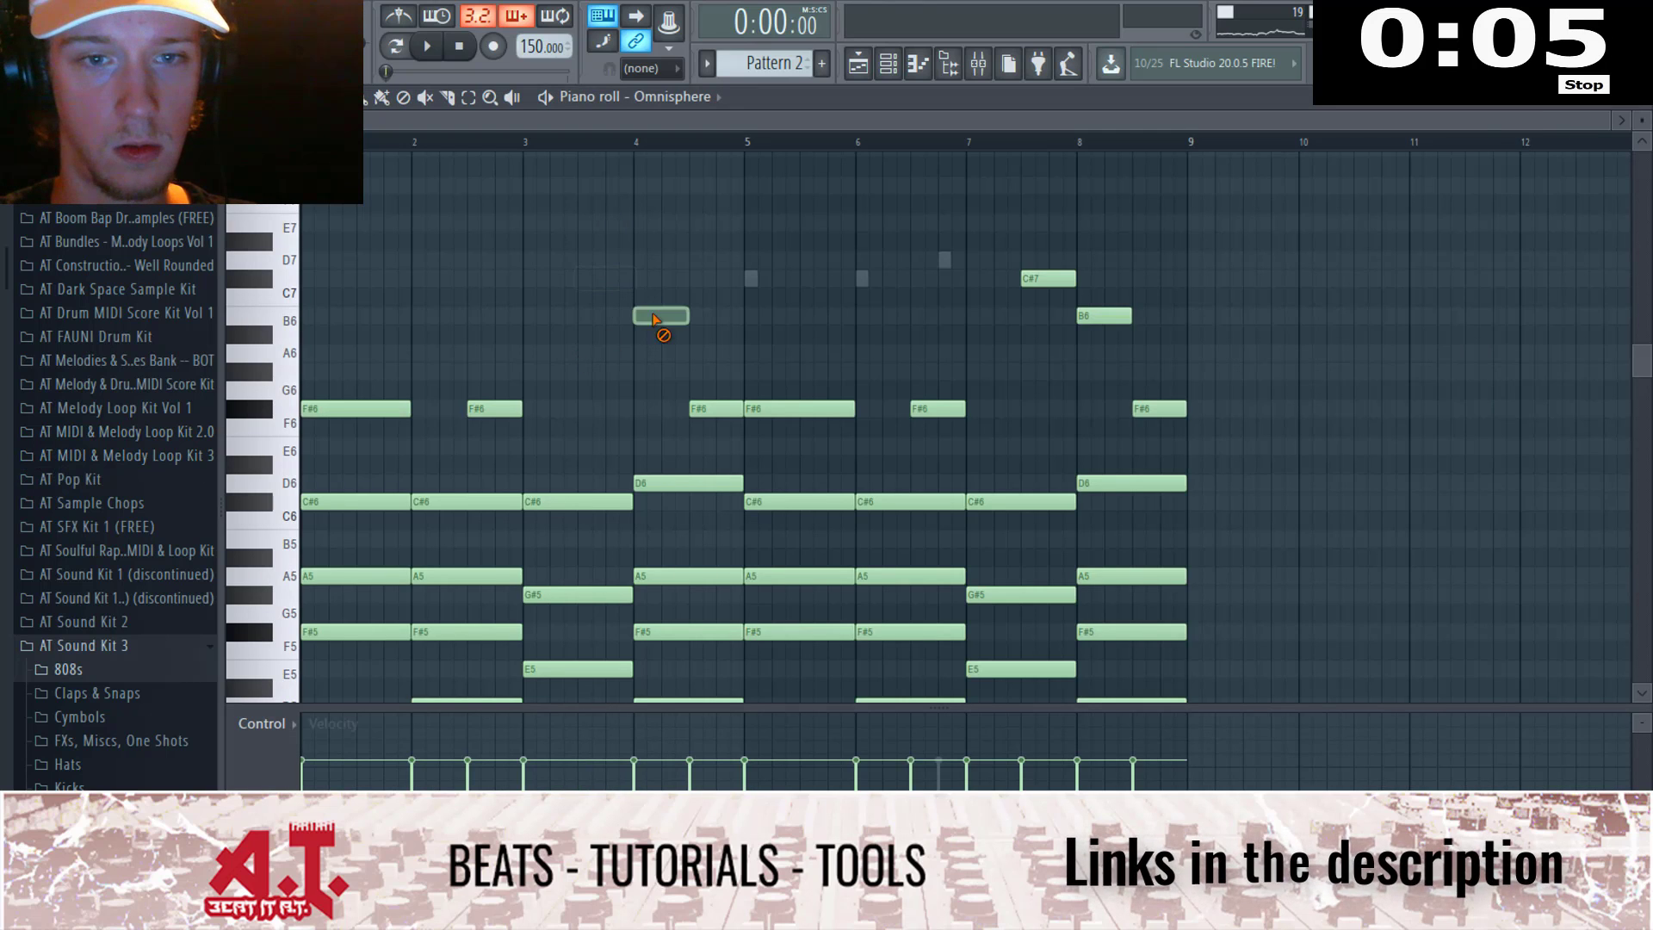
{"action": "key", "text": "space"}
{"action": "key", "text": "F7"}
{"action": "key", "text": "F6"}
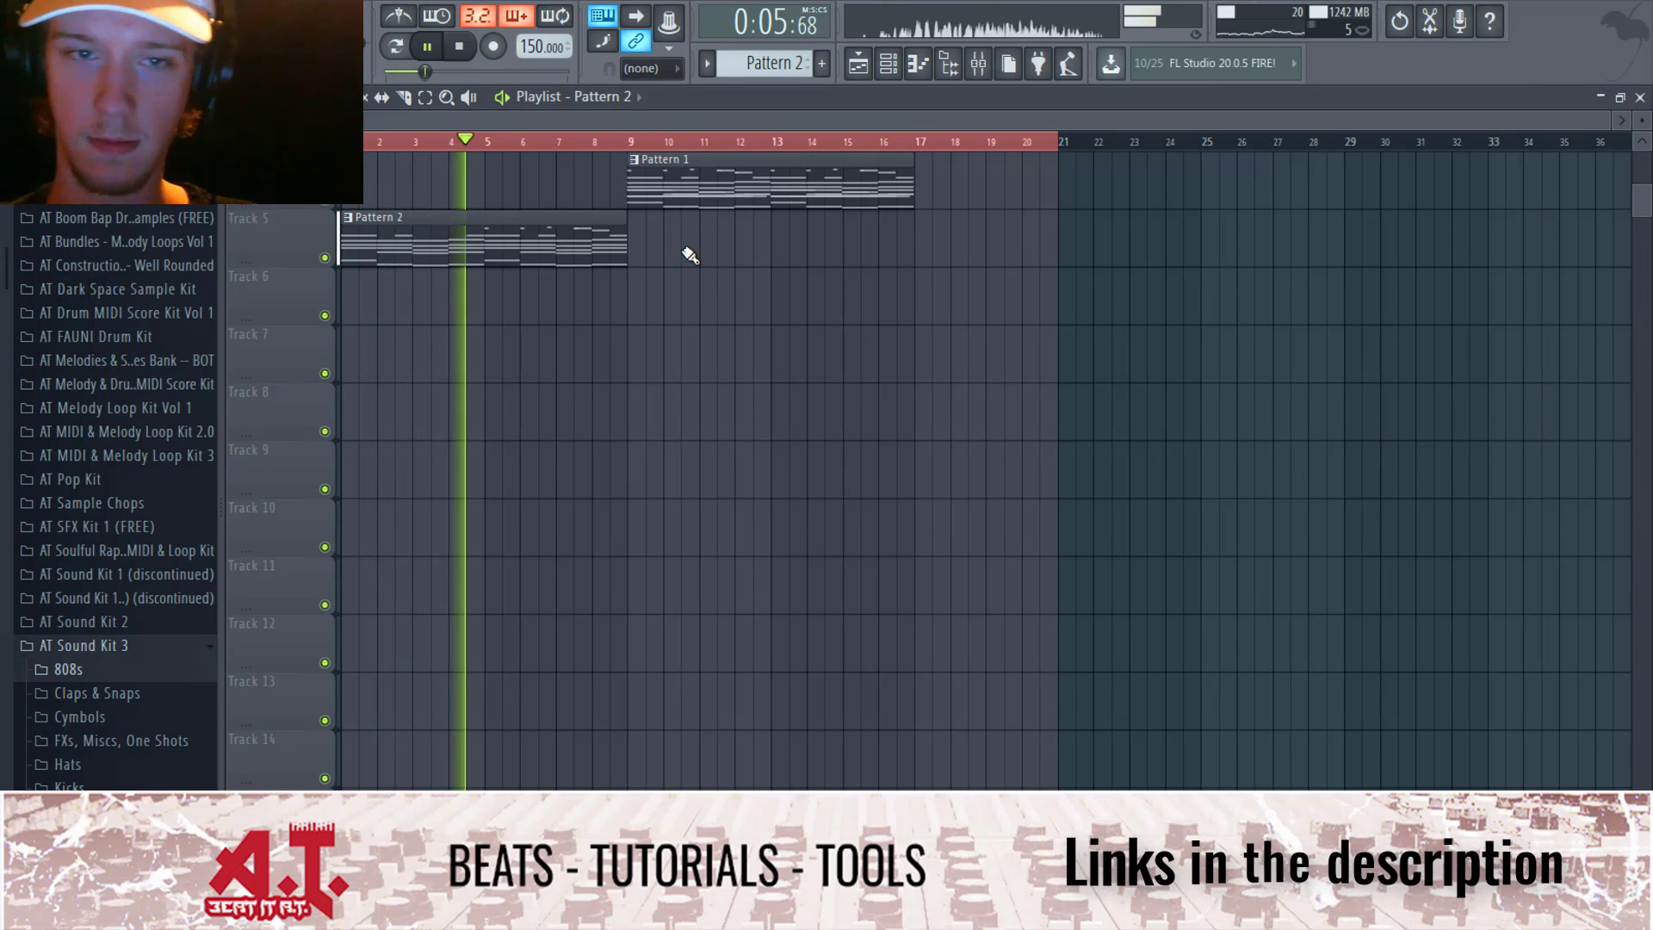
{"action": "key", "text": "space"}
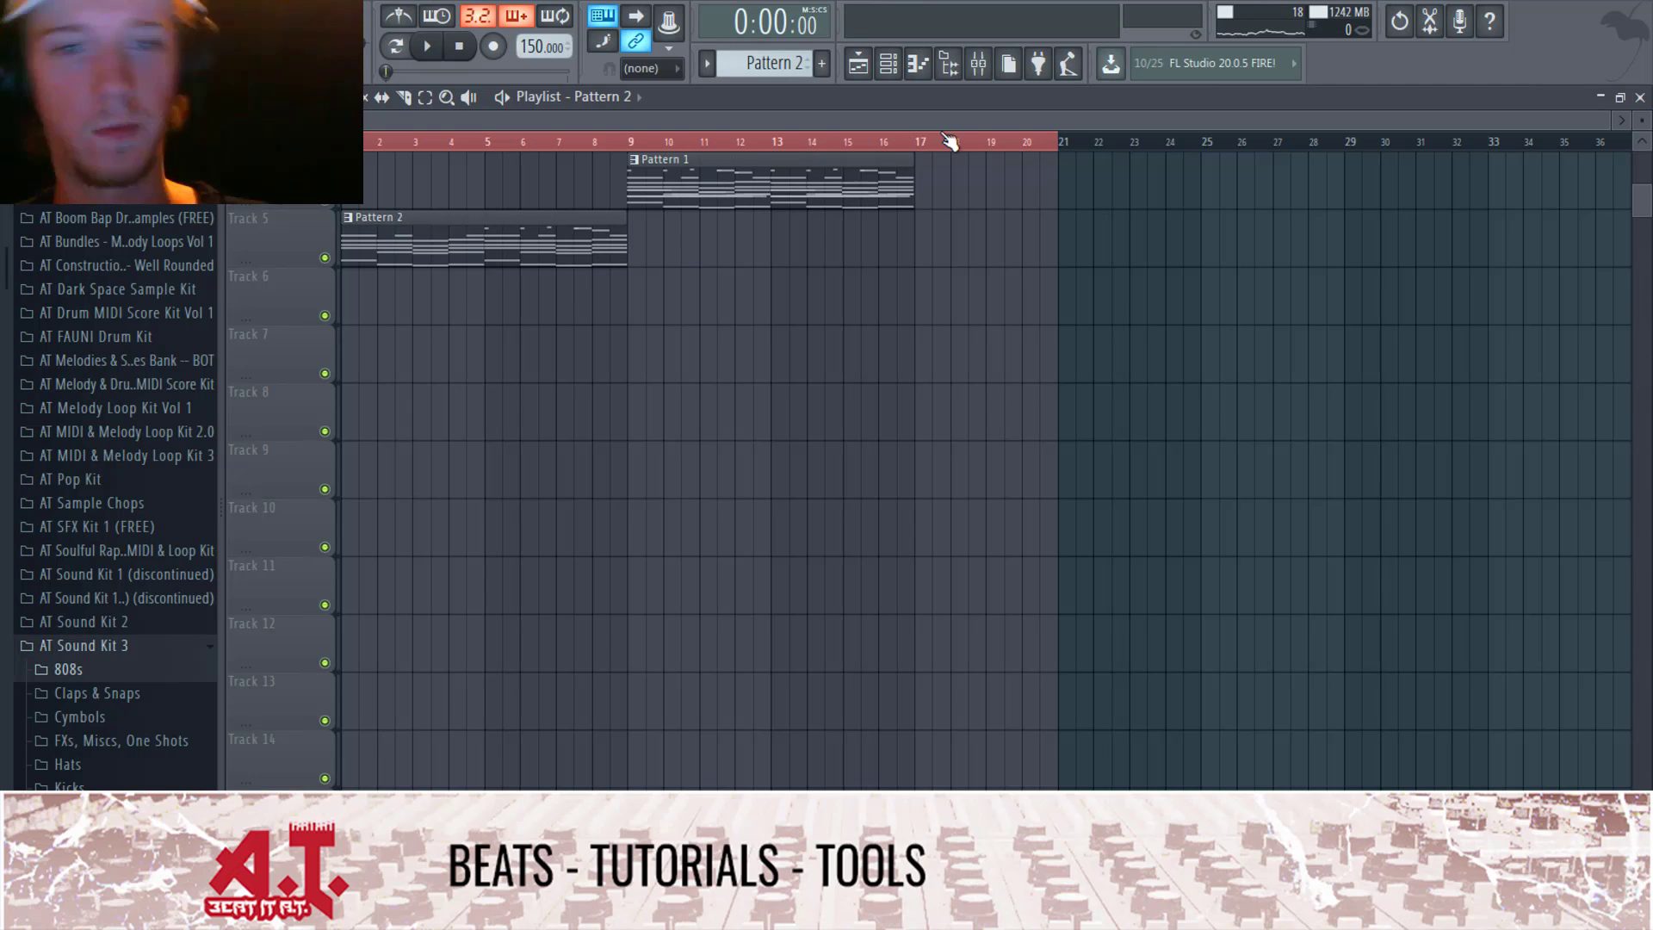
Step: Open Pattern 1 and browse the One Shots and FX folders of the AT A SMASH Drum Kit
{"action": "double_click", "coordinate": [702, 182]}
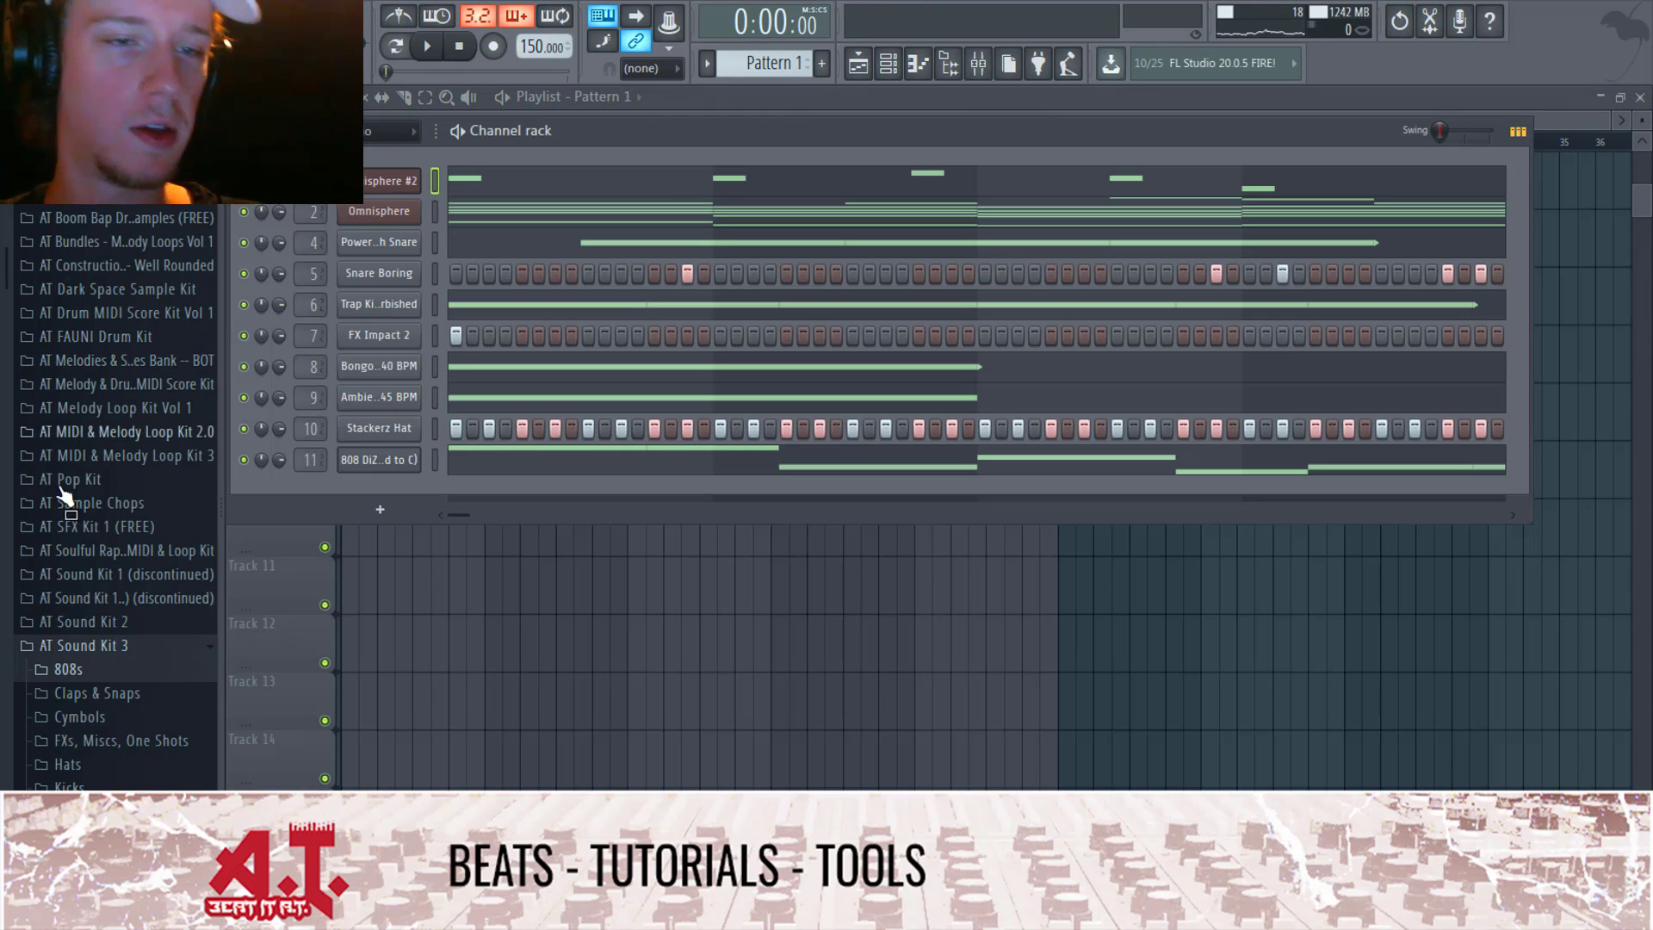
{"action": "left_click", "coordinate": [131, 651]}
{"action": "scroll", "coordinate": [132, 642], "scroll_direction": "up", "scroll_amount": 5}
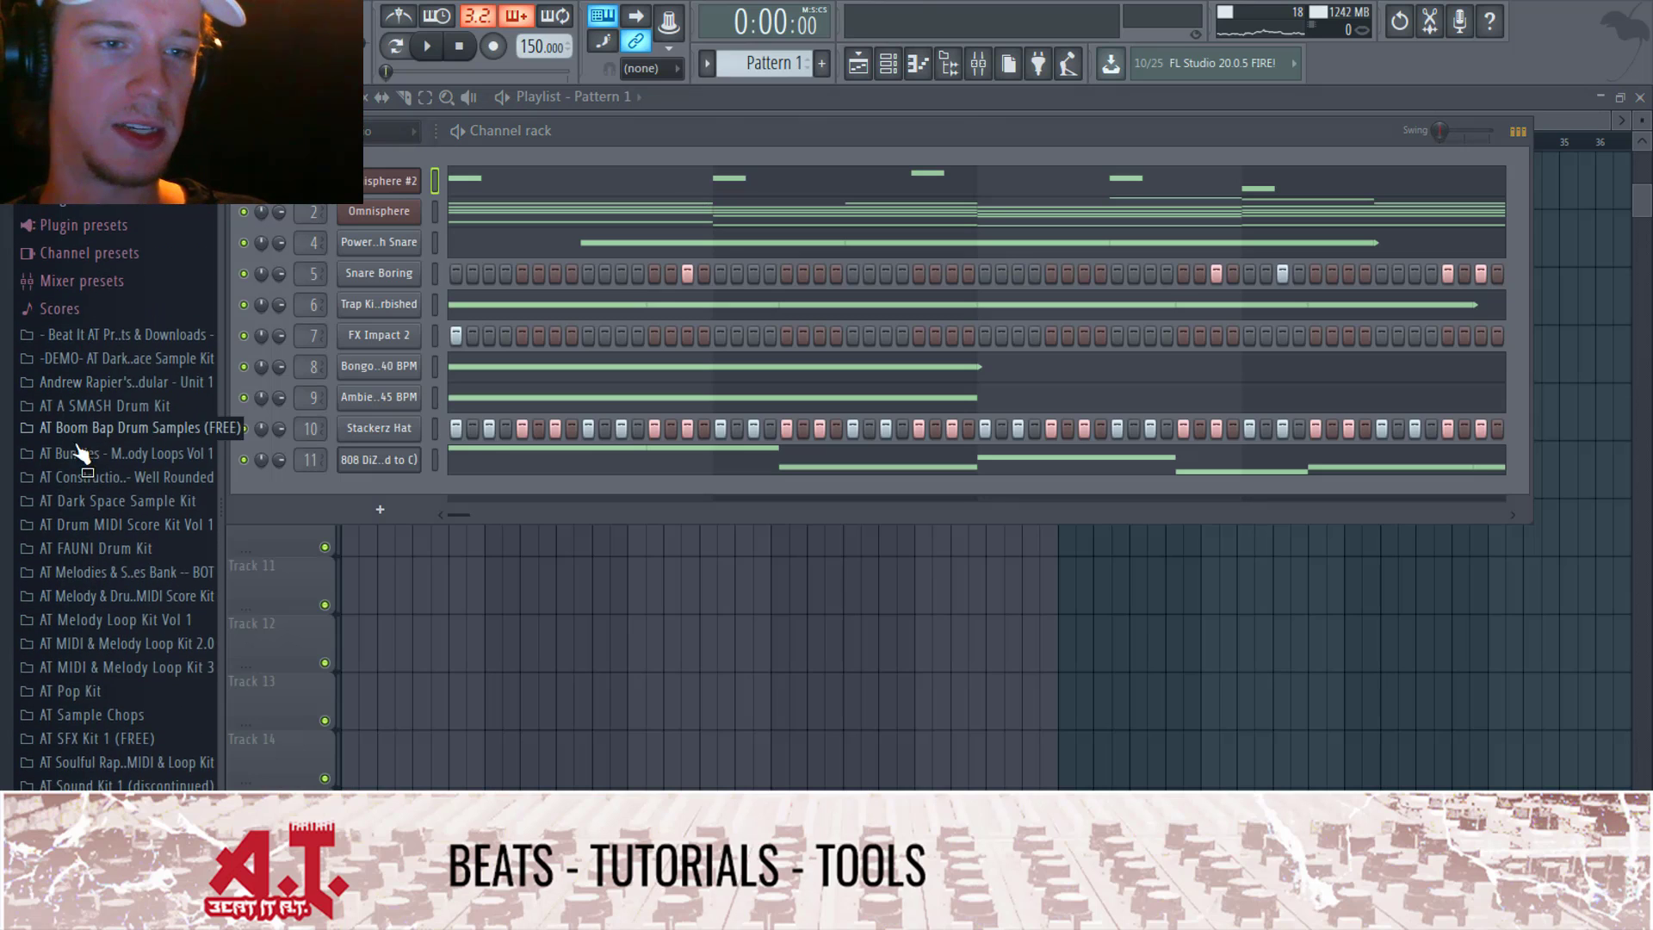
{"action": "left_click", "coordinate": [122, 416]}
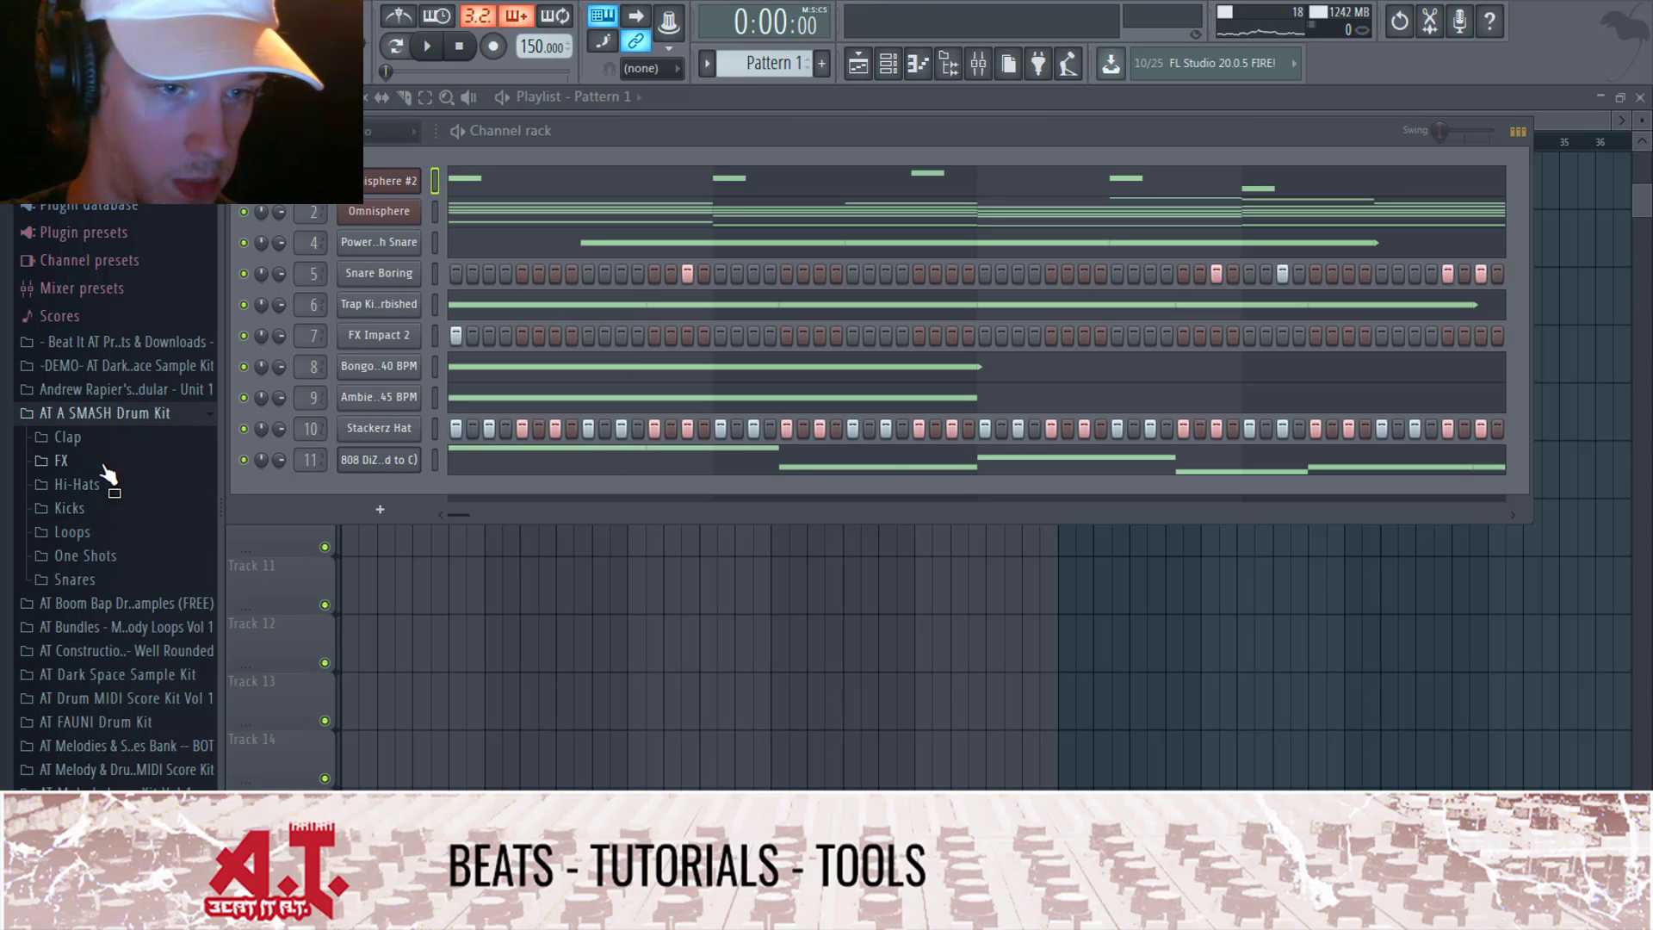
{"action": "left_click", "coordinate": [86, 556]}
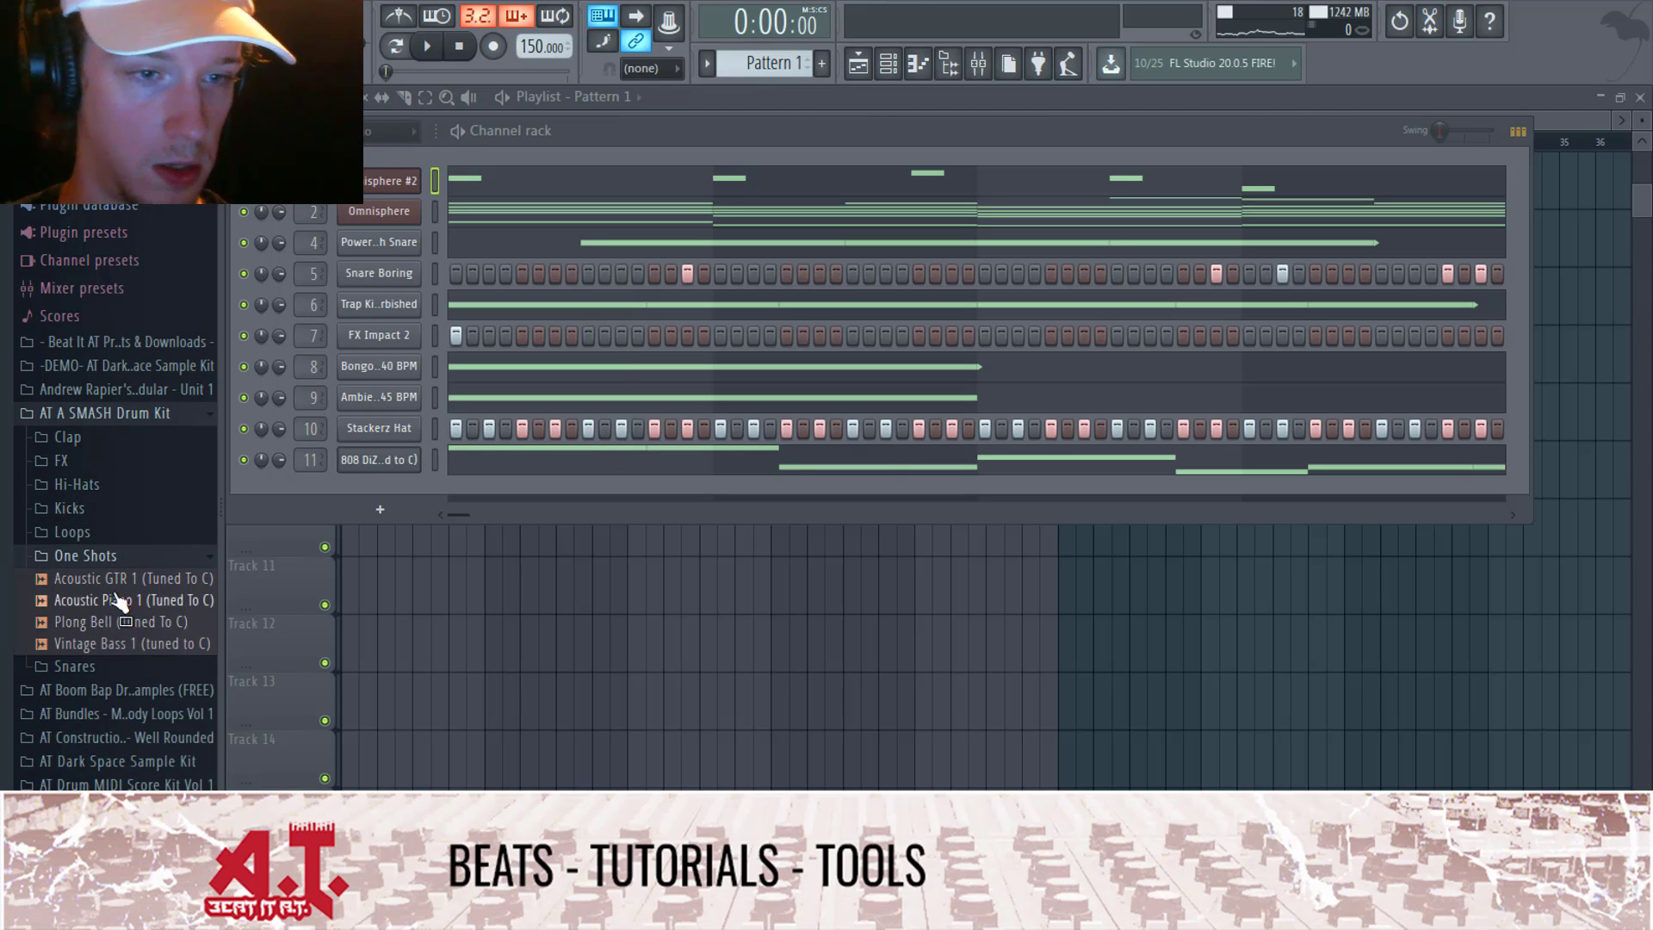
{"action": "left_click", "coordinate": [129, 465]}
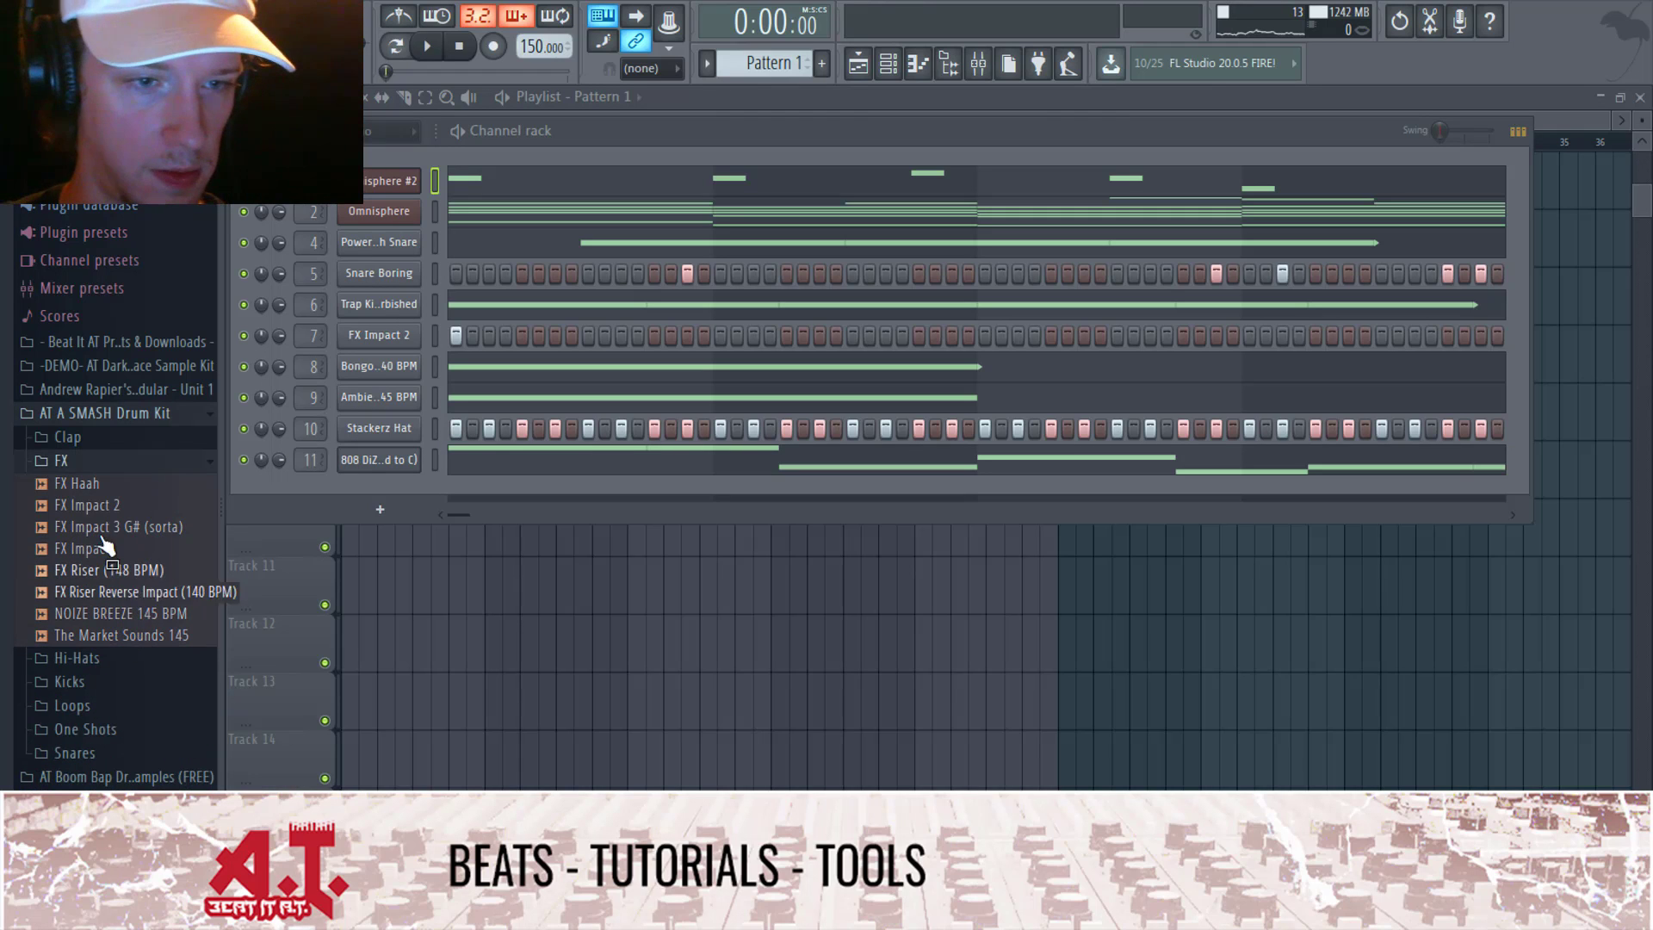
Step: Load the FX Impact 3 G# (sorta) sample into a new channel and set its root note to G#4
{"action": "left_click", "coordinate": [139, 529]}
{"action": "left_click_drag", "start_coordinate": [142, 538], "coordinate": [435, 482]}
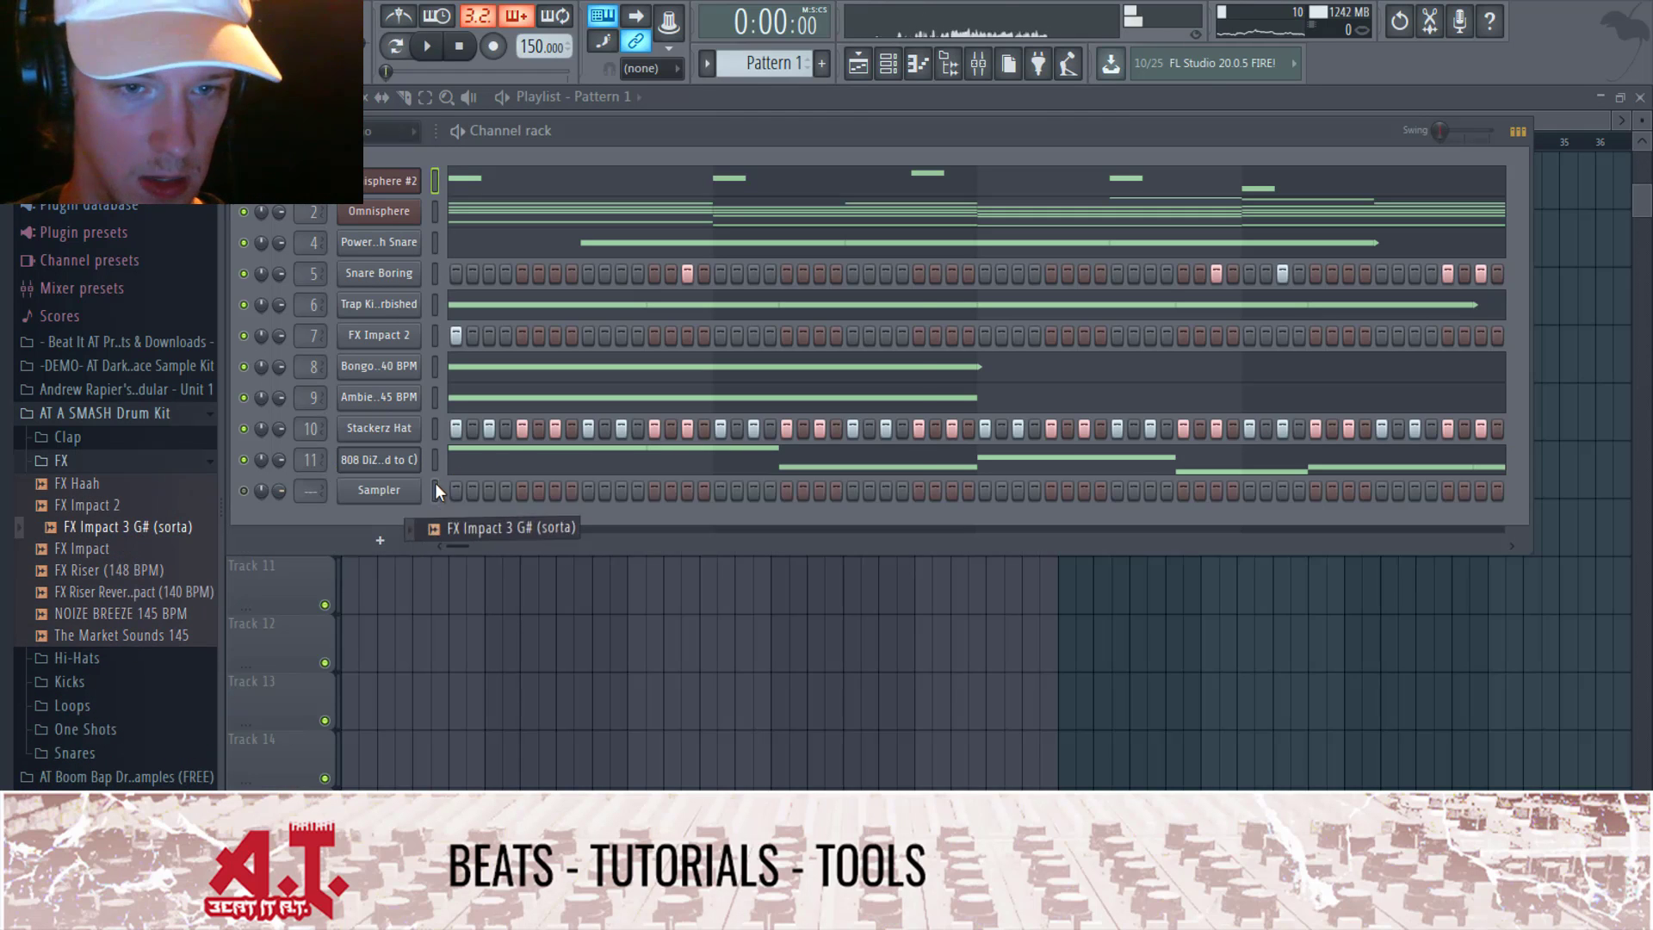
{"action": "left_click", "coordinate": [399, 489]}
{"action": "left_click", "coordinate": [414, 336]}
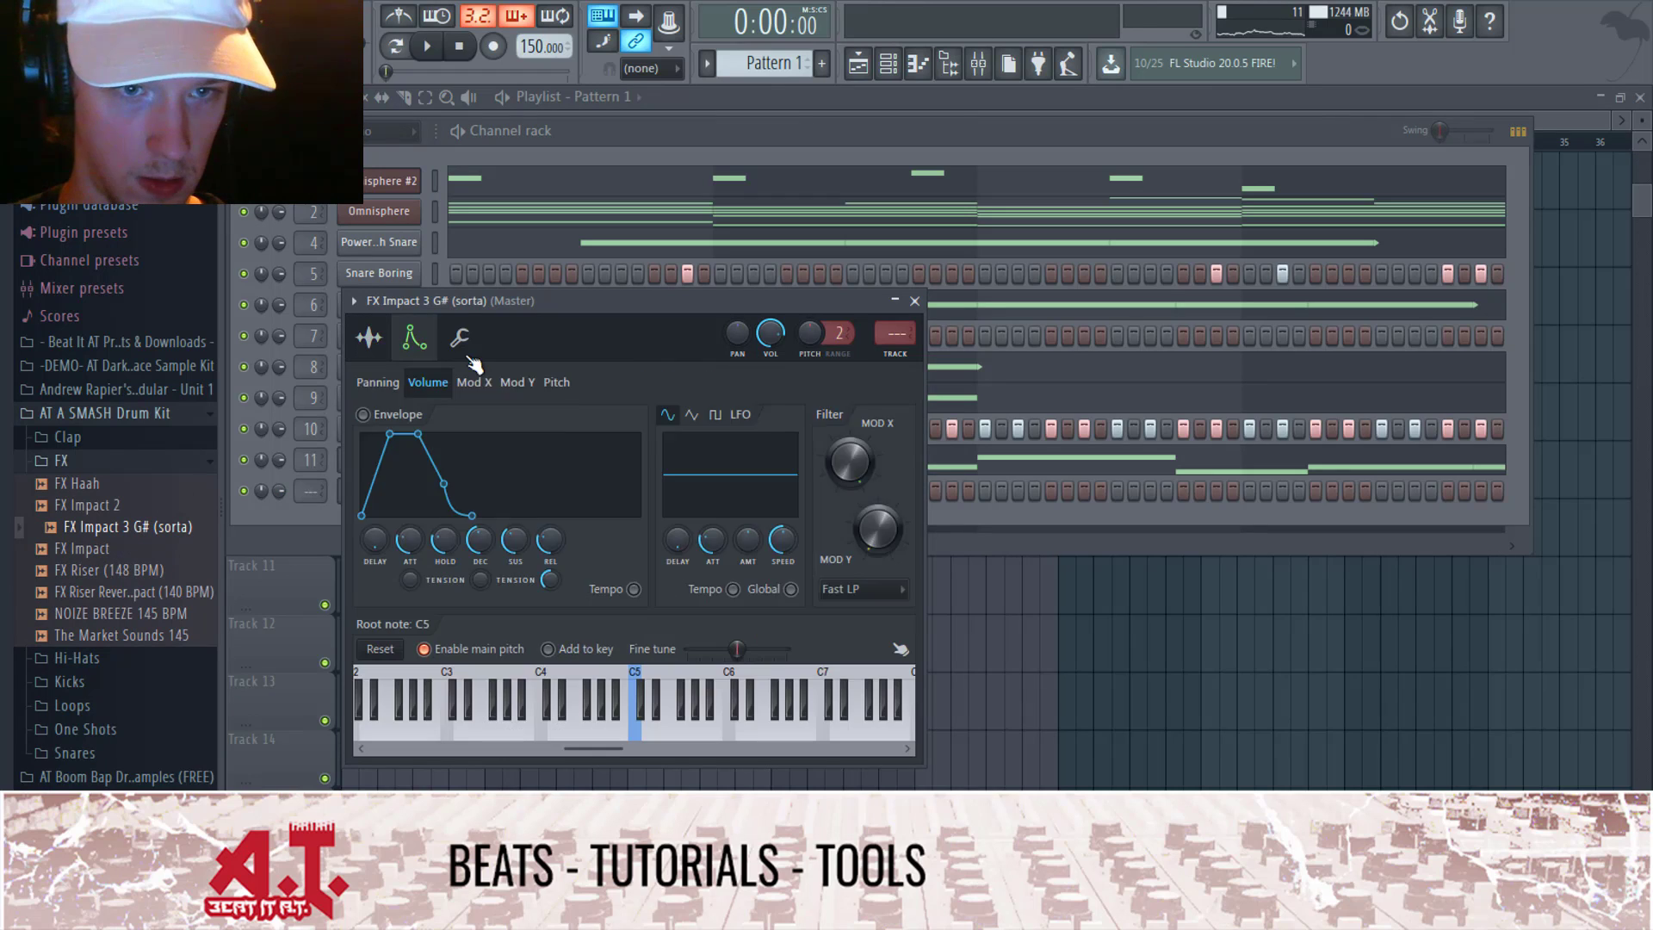
{"action": "left_click", "coordinate": [459, 337]}
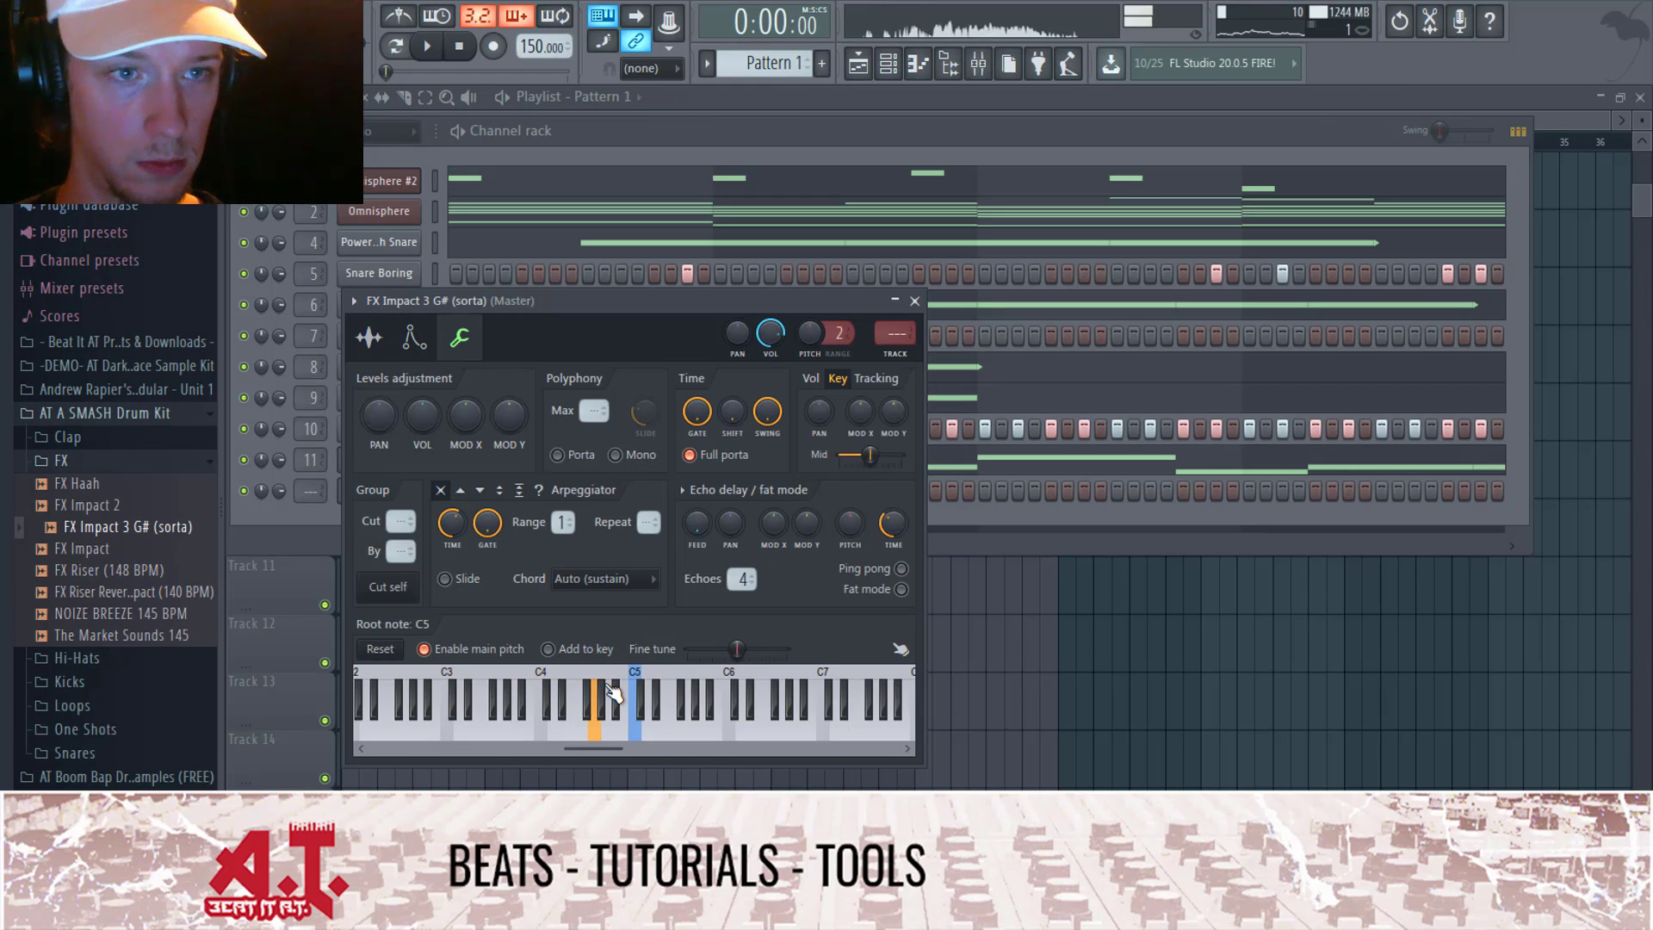
{"action": "left_click", "coordinate": [319, 510]}
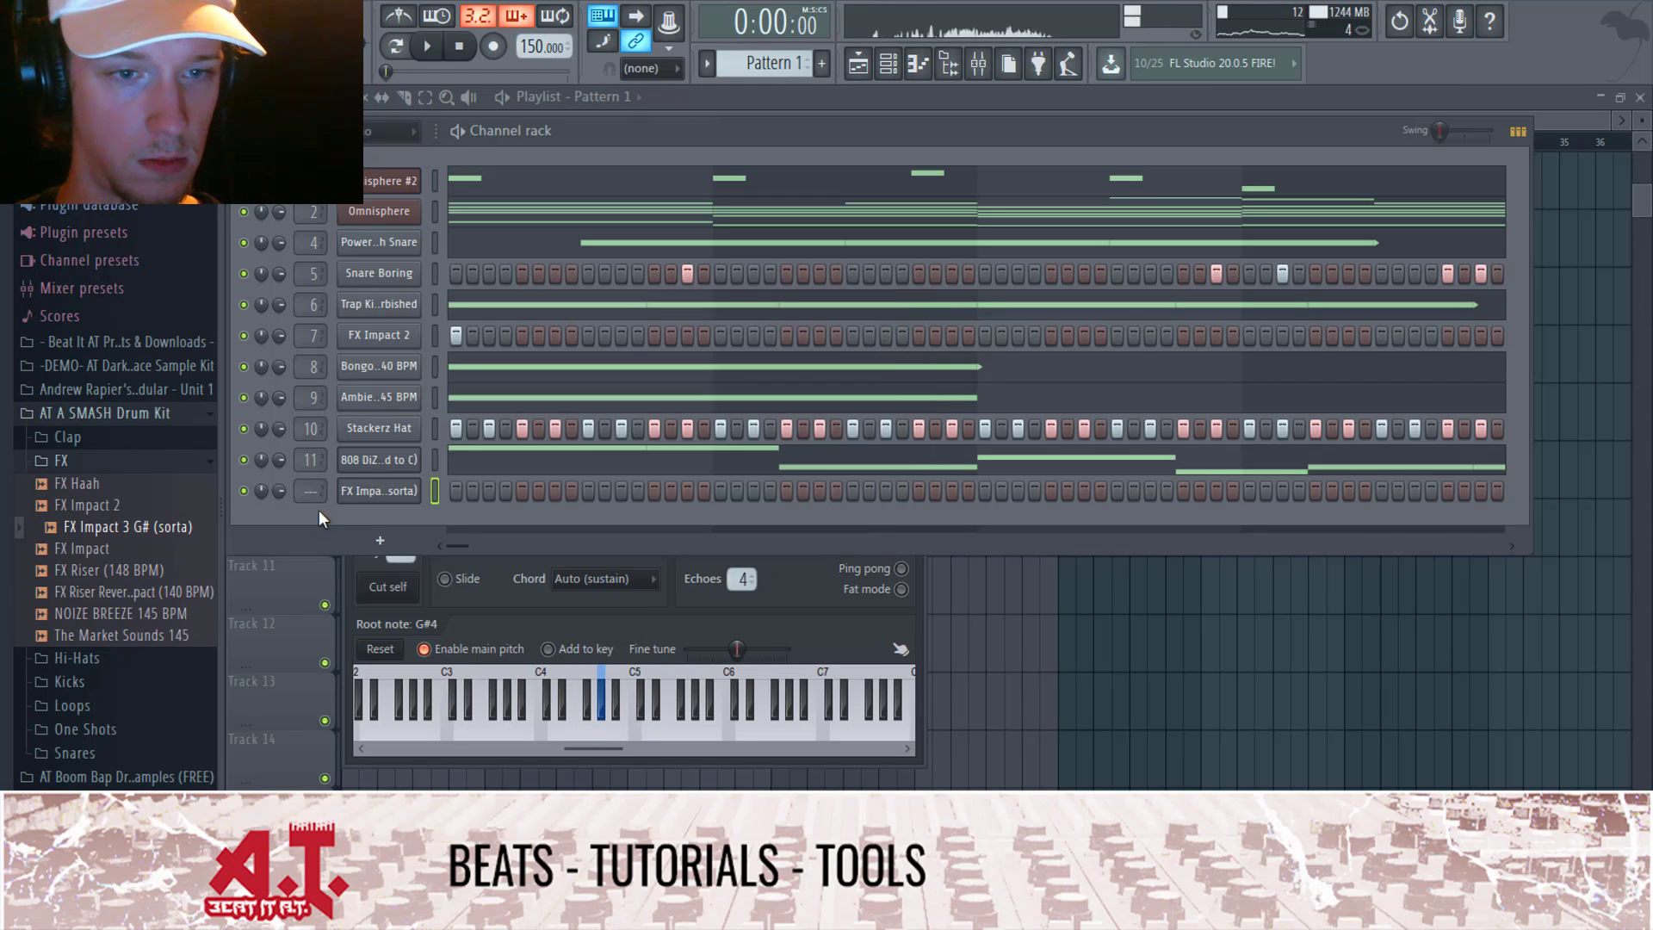
Step: Place a short F#4 note at the start of bar 1 in FX Impact 3's piano roll
{"action": "right_click", "coordinate": [418, 484]}
{"action": "left_click", "coordinate": [465, 491]}
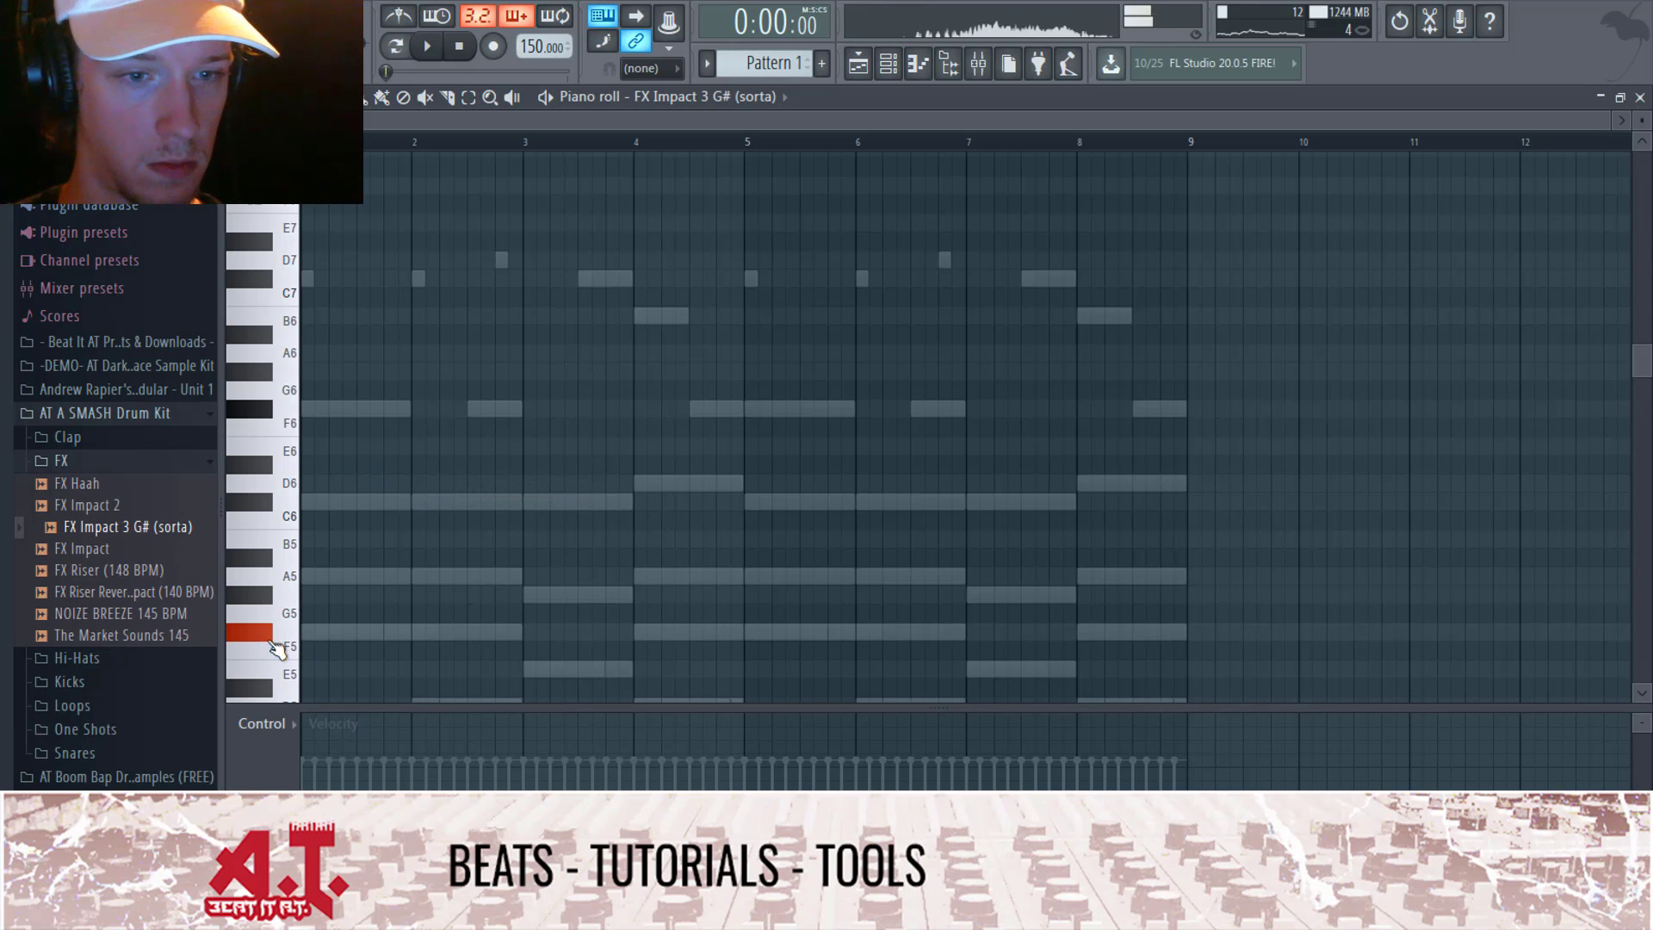
{"action": "key", "text": "space"}
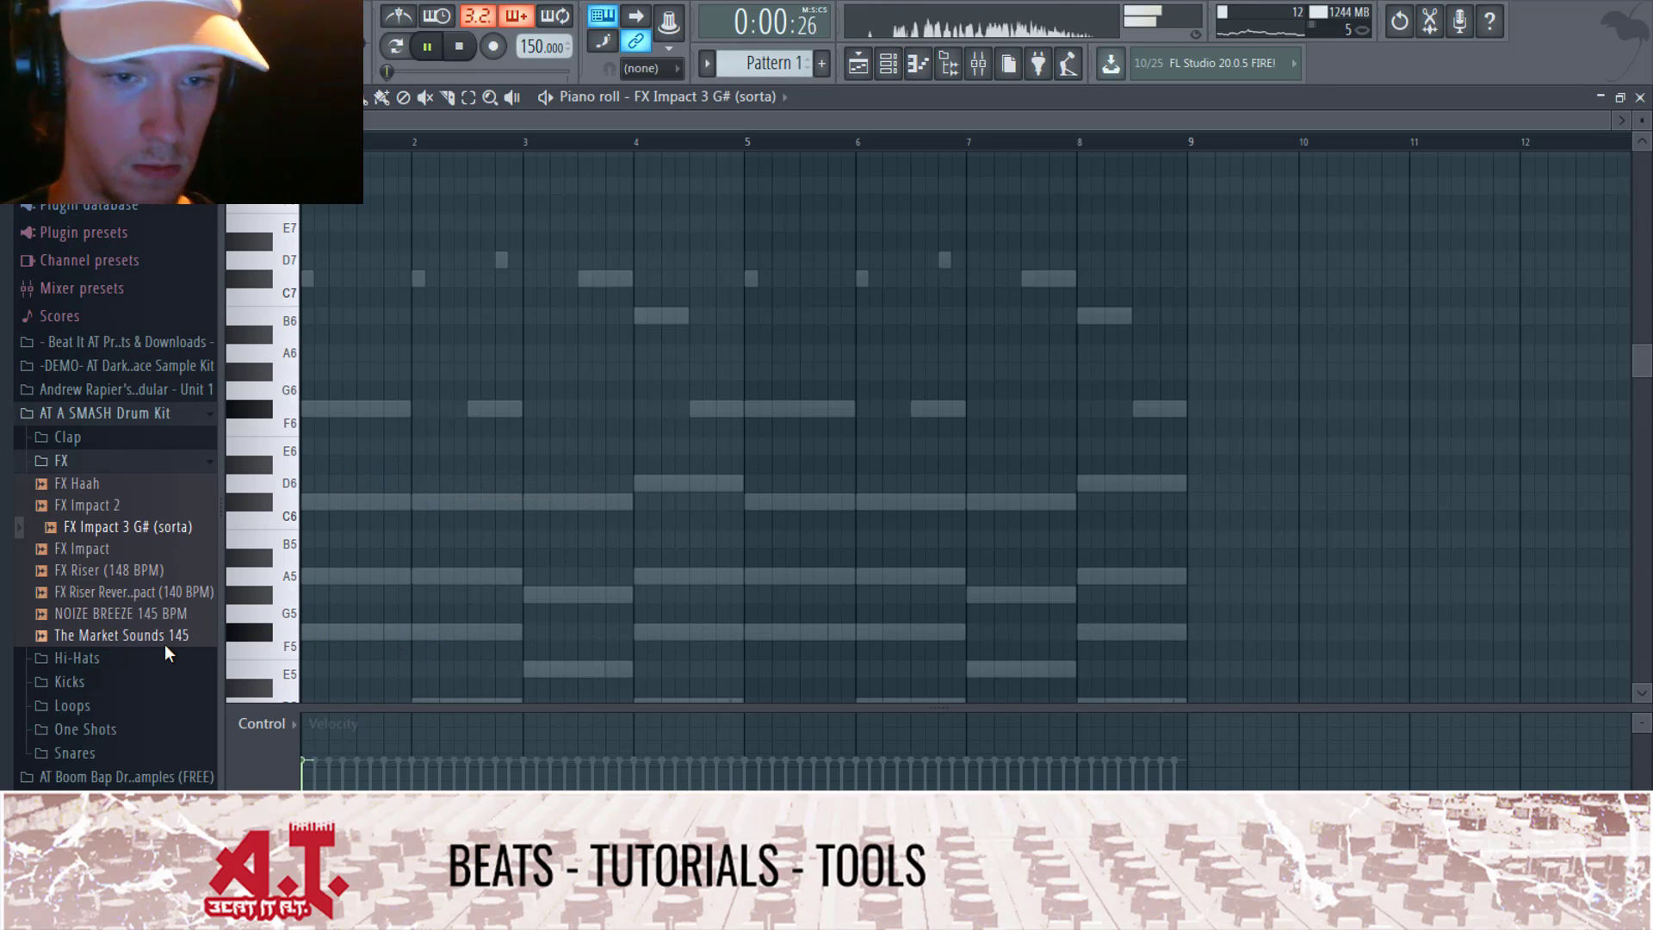
{"action": "scroll", "coordinate": [164, 644], "scroll_direction": "down", "scroll_amount": 10}
{"action": "scroll", "coordinate": [345, 556], "scroll_direction": "down", "scroll_amount": 3}
{"action": "scroll", "coordinate": [345, 555], "scroll_direction": "down", "scroll_amount": 2}
{"action": "key", "text": "space"}
{"action": "left_click", "coordinate": [253, 475]}
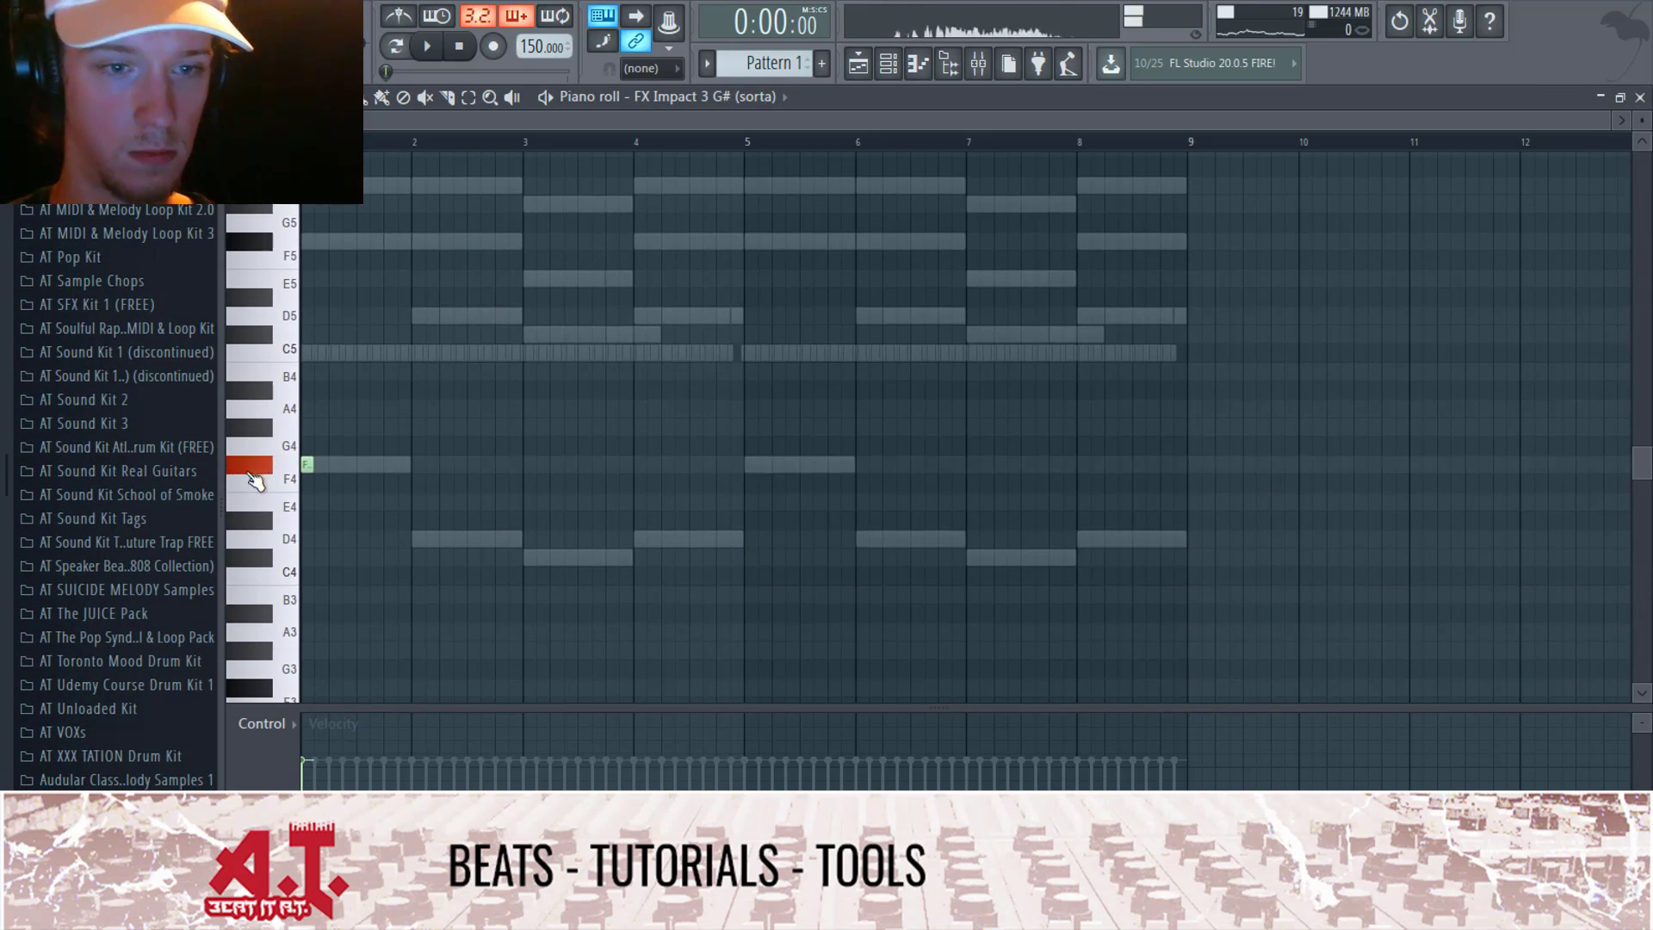
Step: Route the FX Impact 3 channel to mixer track 12 and raise that track's level slightly
{"action": "key", "text": "Escape"}
{"action": "left_click", "coordinate": [403, 492]}
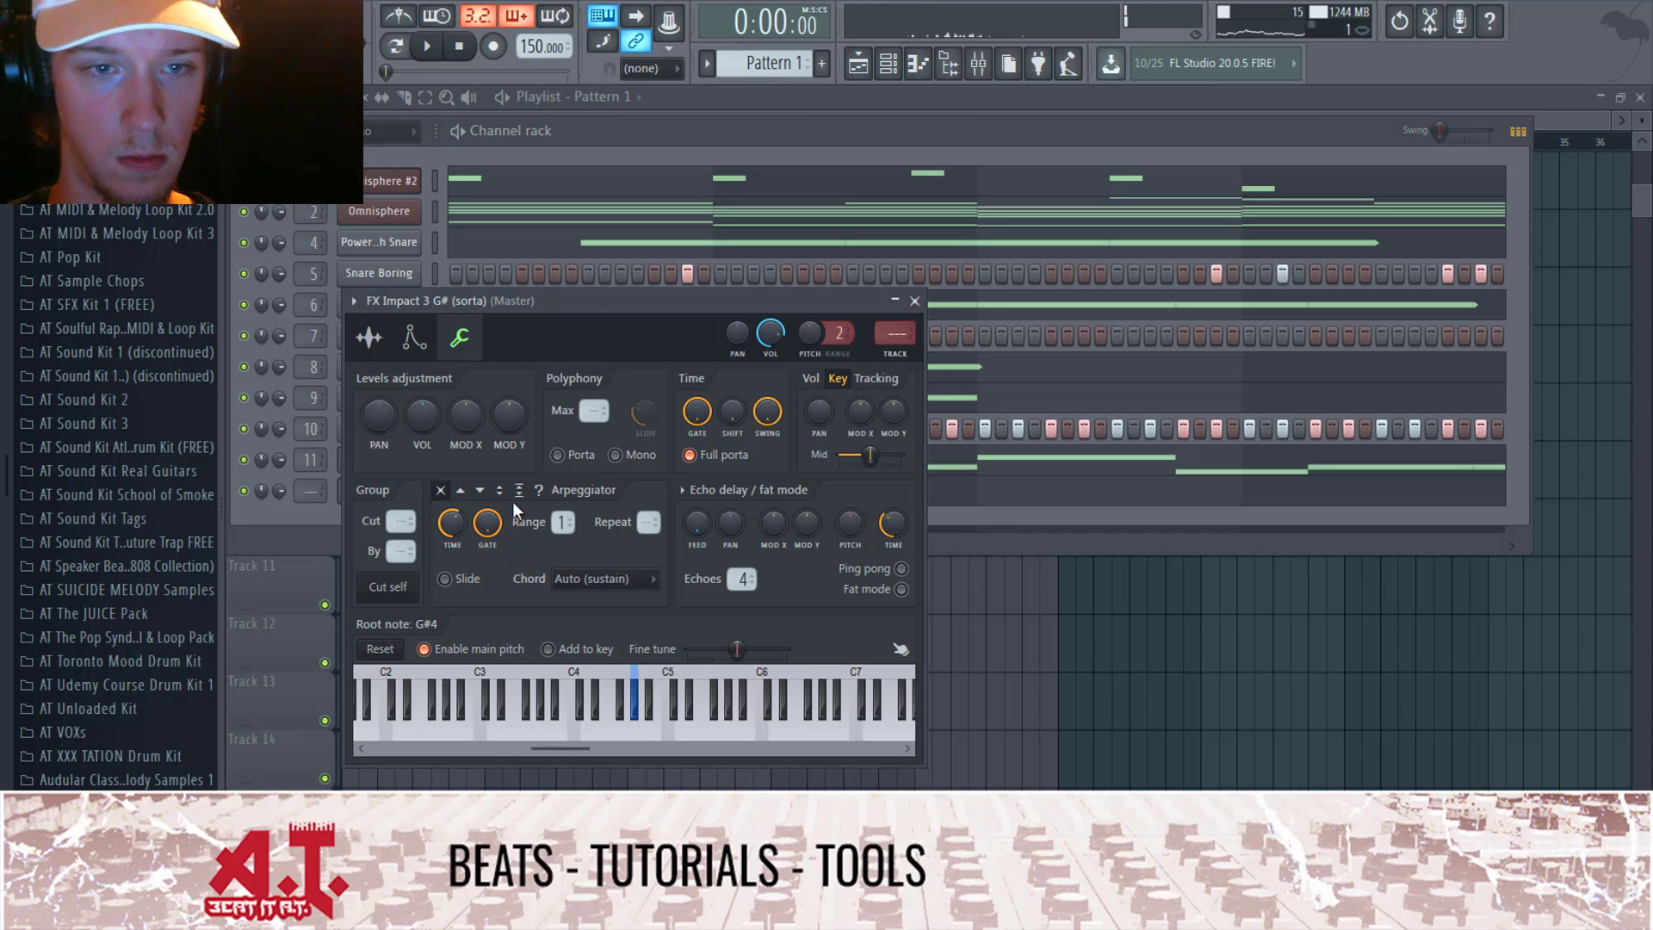
{"action": "left_click", "coordinate": [371, 339]}
{"action": "key", "text": "F9"}
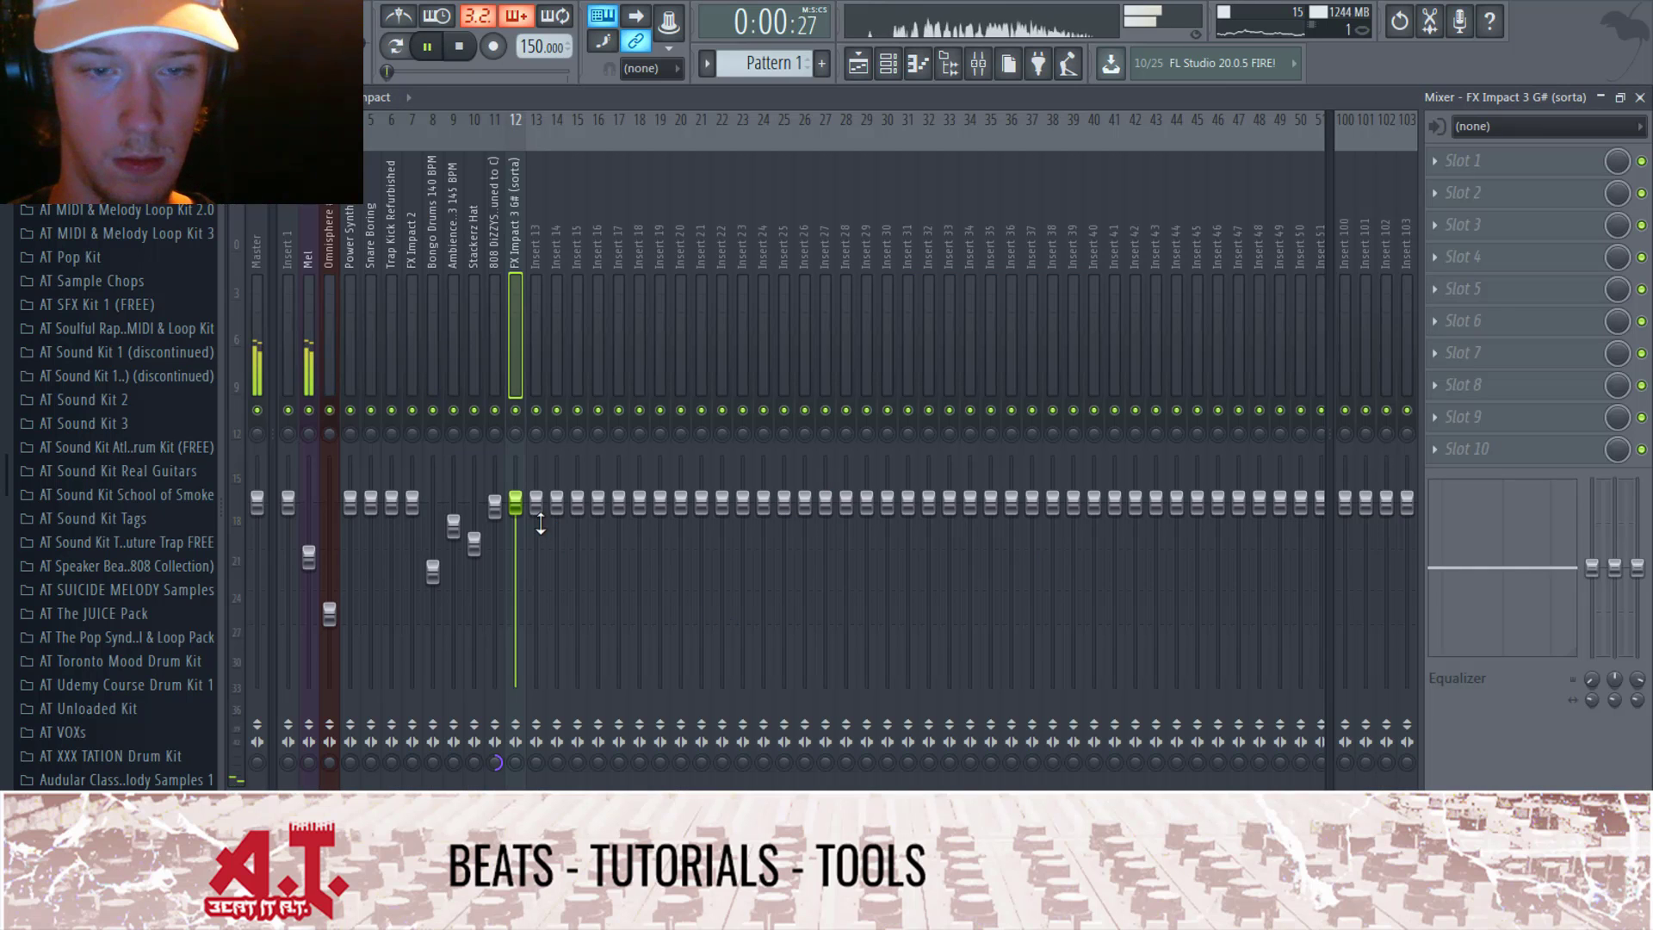
{"action": "left_click", "coordinate": [1570, 168]}
{"action": "left_click", "coordinate": [1639, 97]}
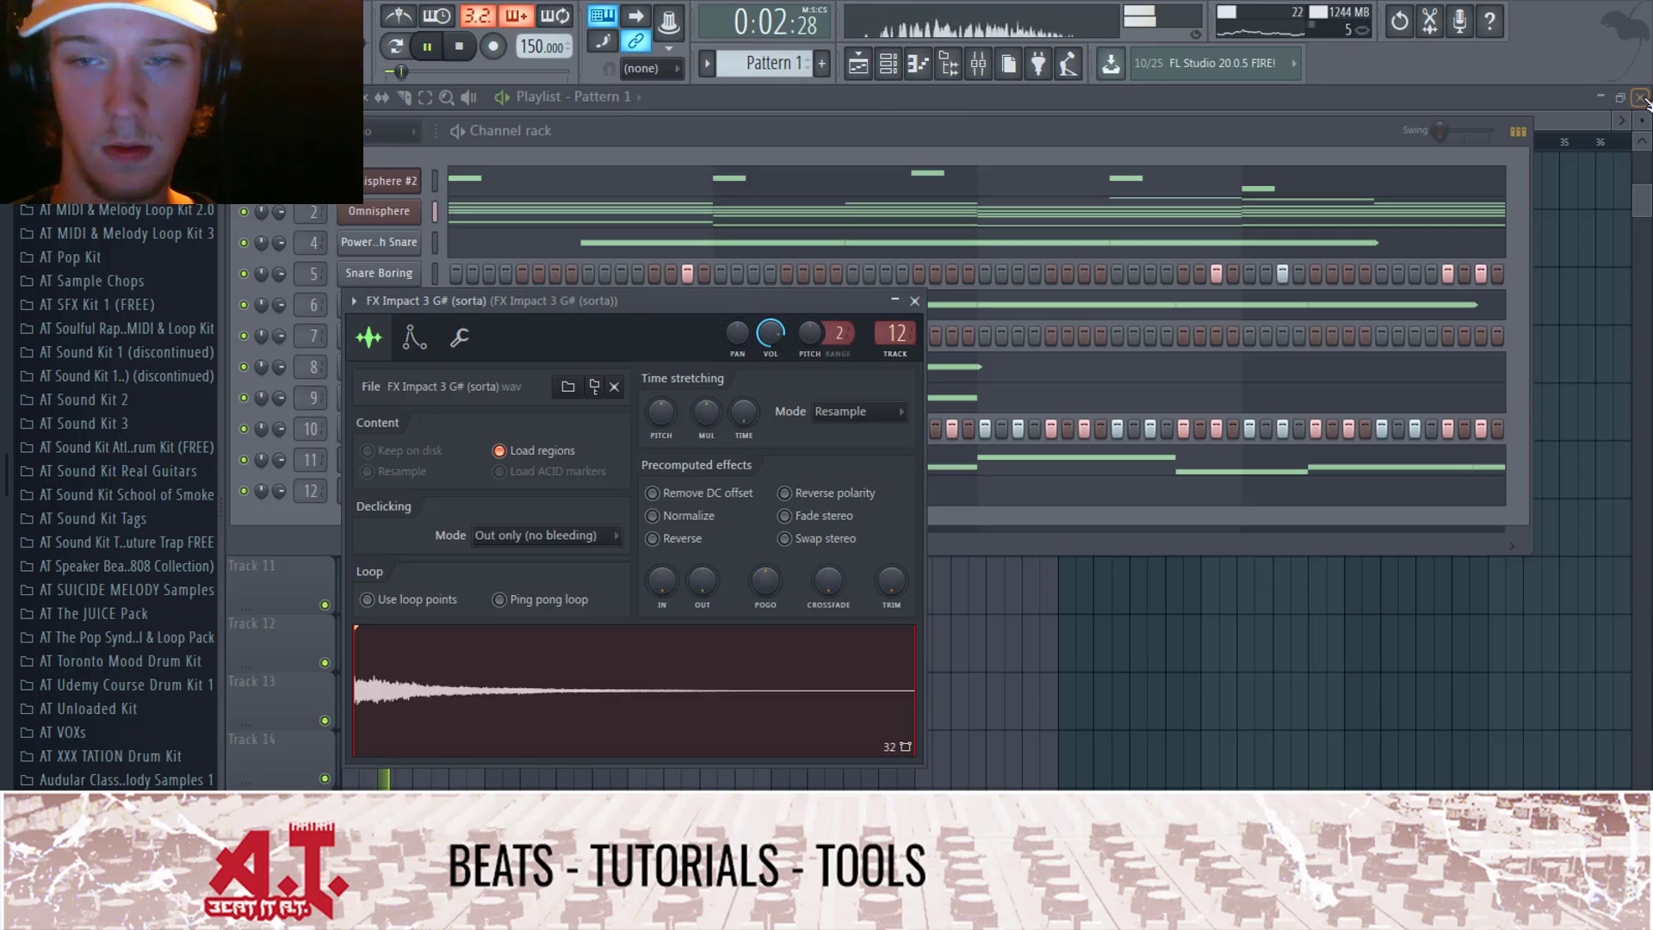
Step: Play the arrangement from bar 9 and check the levels of the 808, snare and other mixer tracks
{"action": "left_click", "coordinate": [1216, 592]}
{"action": "left_click", "coordinate": [629, 142]}
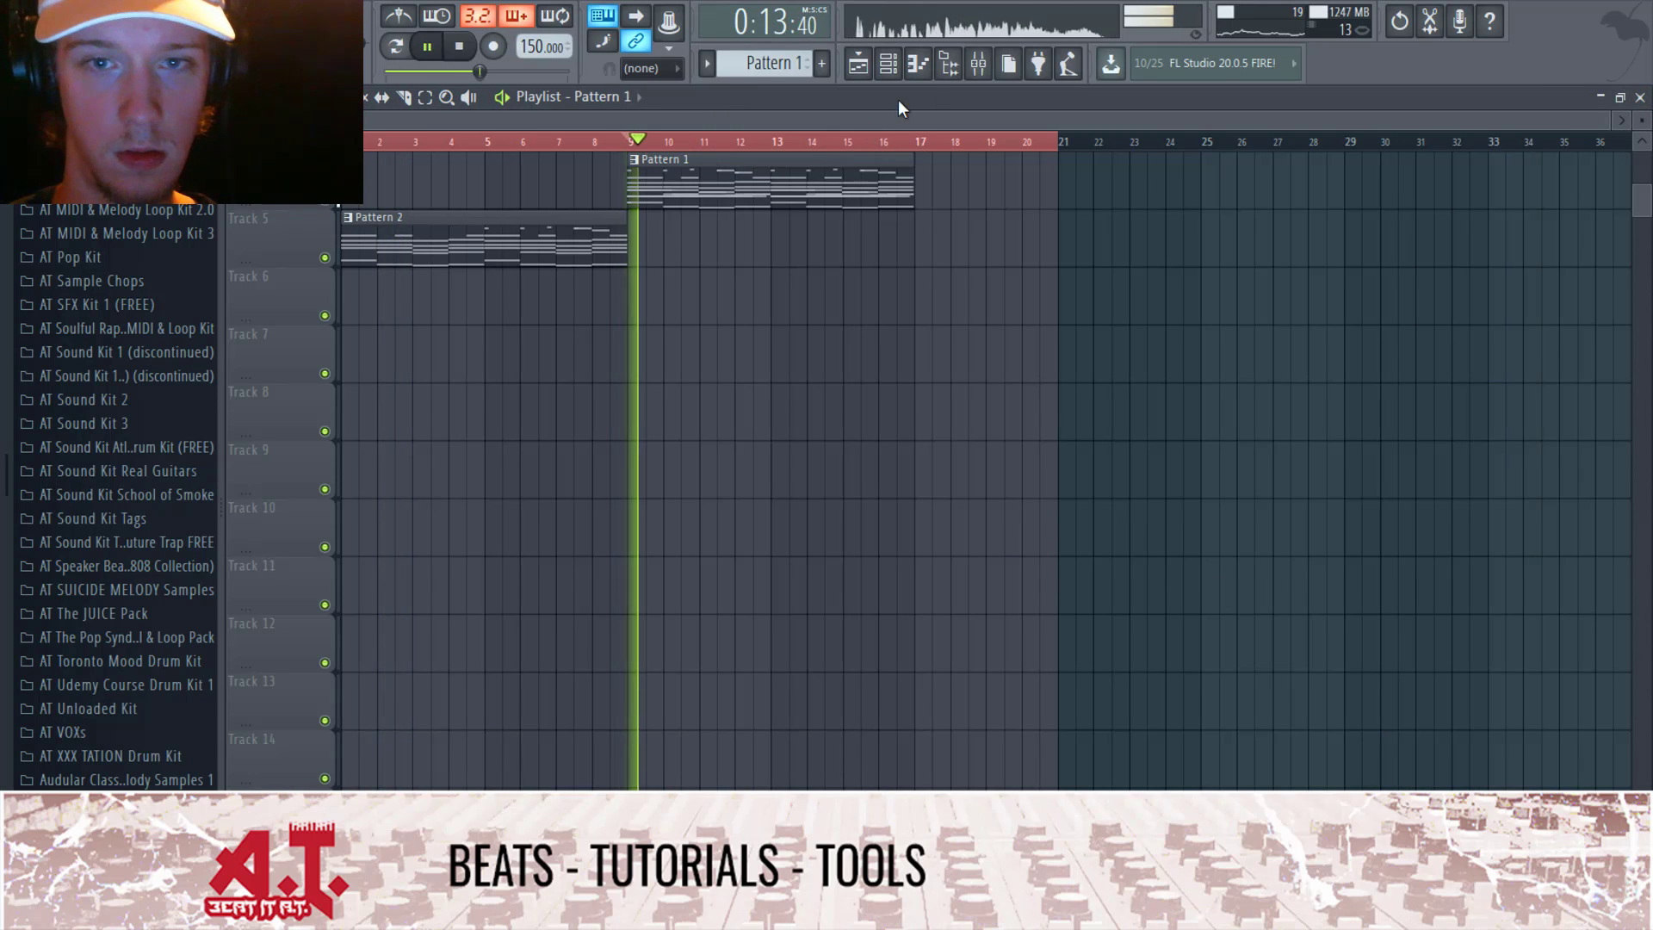
{"action": "key", "text": "space"}
{"action": "left_click", "coordinate": [976, 69]}
{"action": "key", "text": "space"}
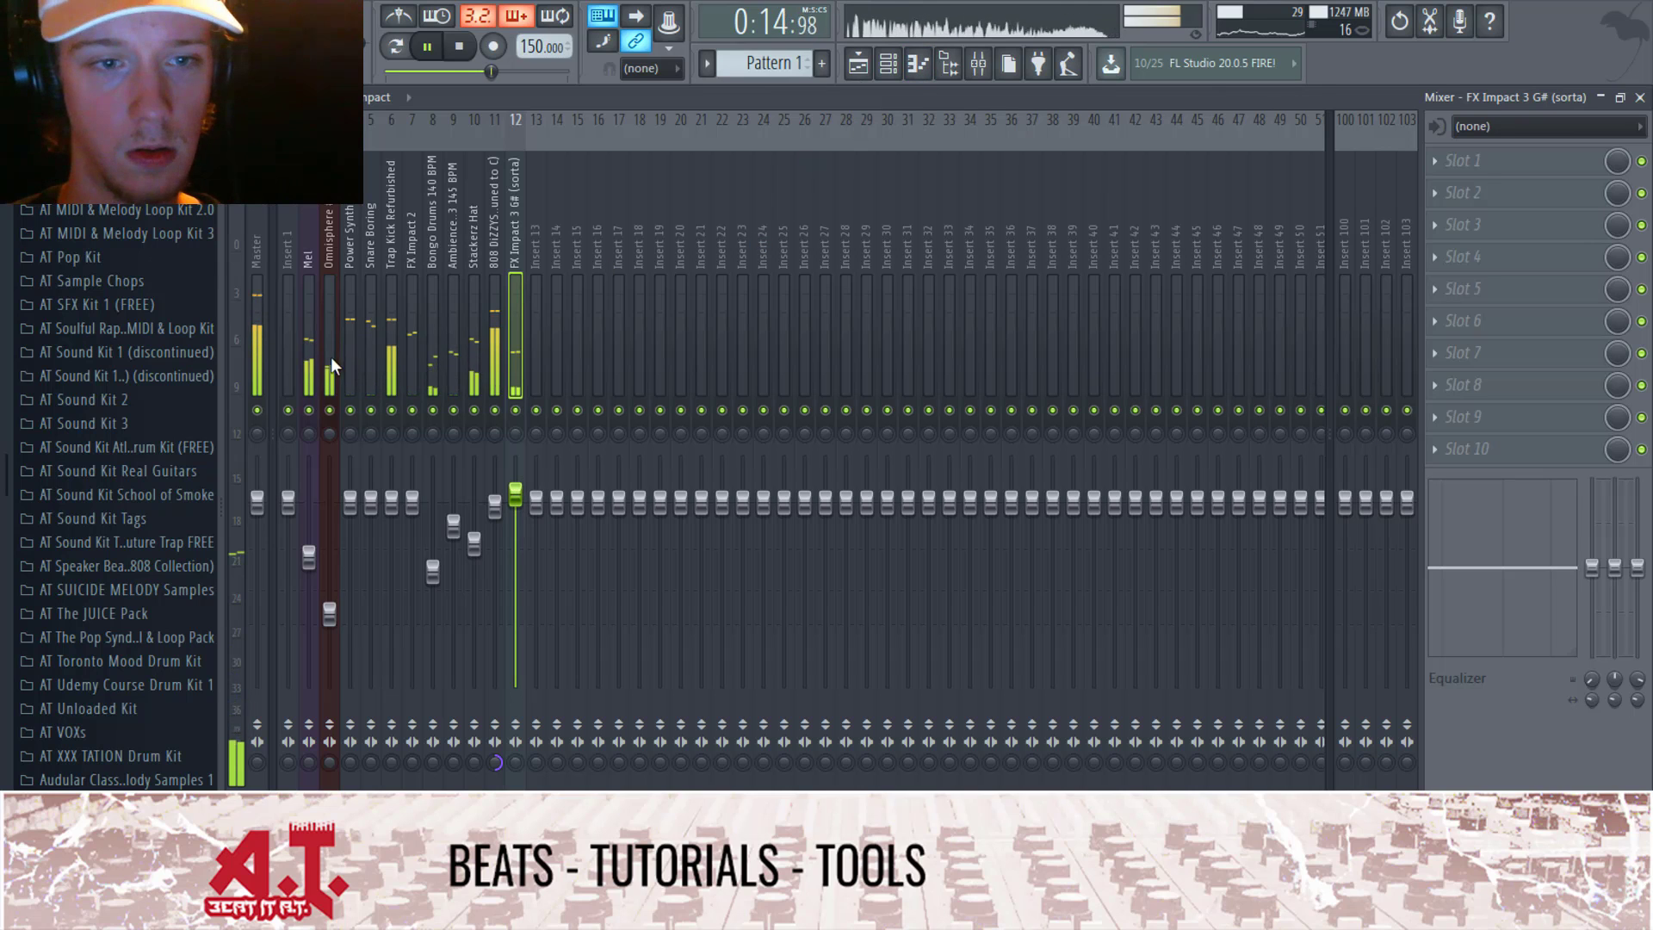
{"action": "left_click", "coordinate": [353, 357]}
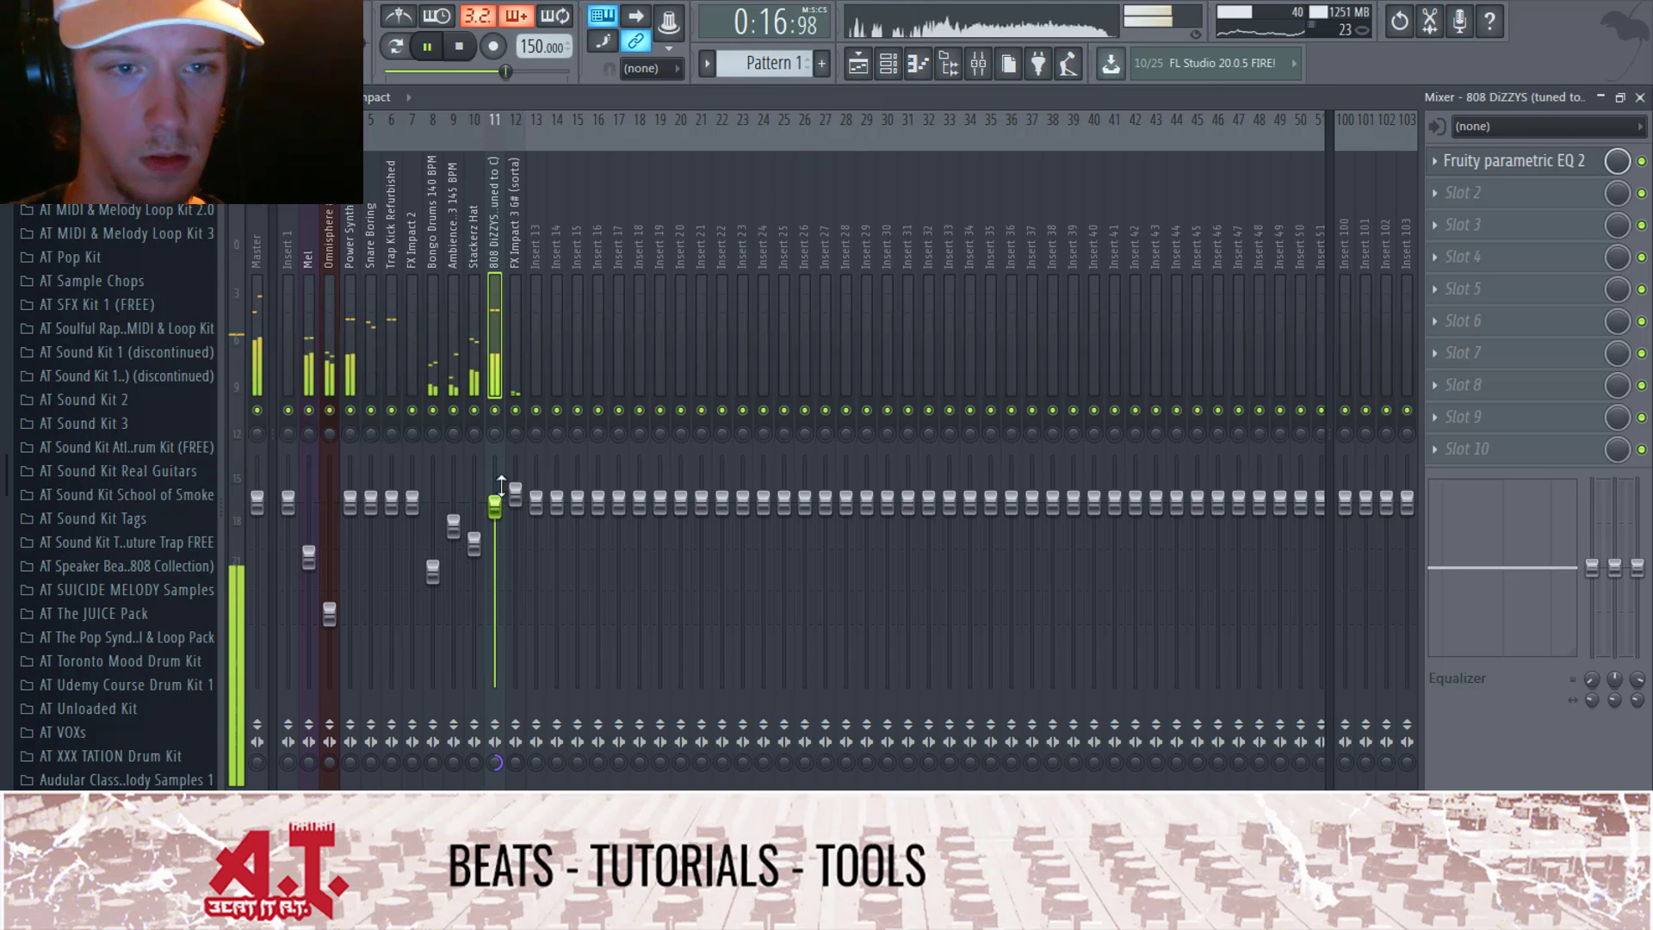
{"action": "left_click", "coordinate": [415, 369]}
{"action": "left_click", "coordinate": [365, 369]}
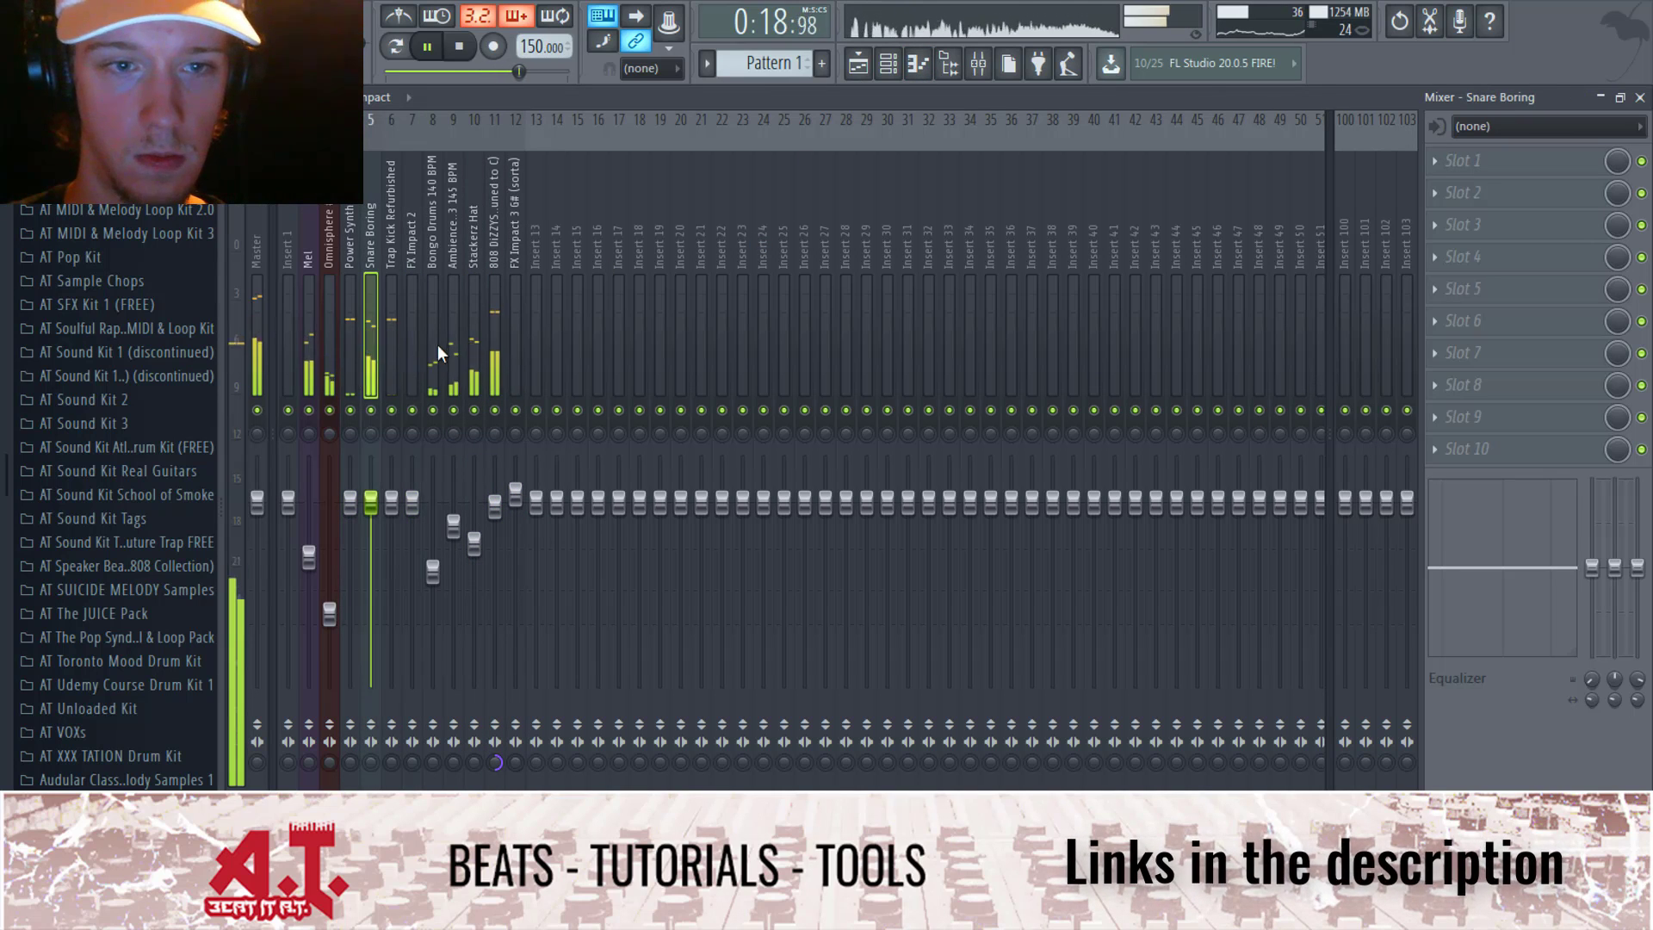
Step: Add Soundgoodizer to the first effect slot of the Trap Kick Refurbished track and lower the track's level slightly
{"action": "left_click", "coordinate": [395, 358]}
{"action": "key", "text": "space"}
{"action": "left_click", "coordinate": [1479, 167]}
{"action": "key", "text": "s"}
{"action": "key", "text": "s"}
{"action": "key", "text": "s"}
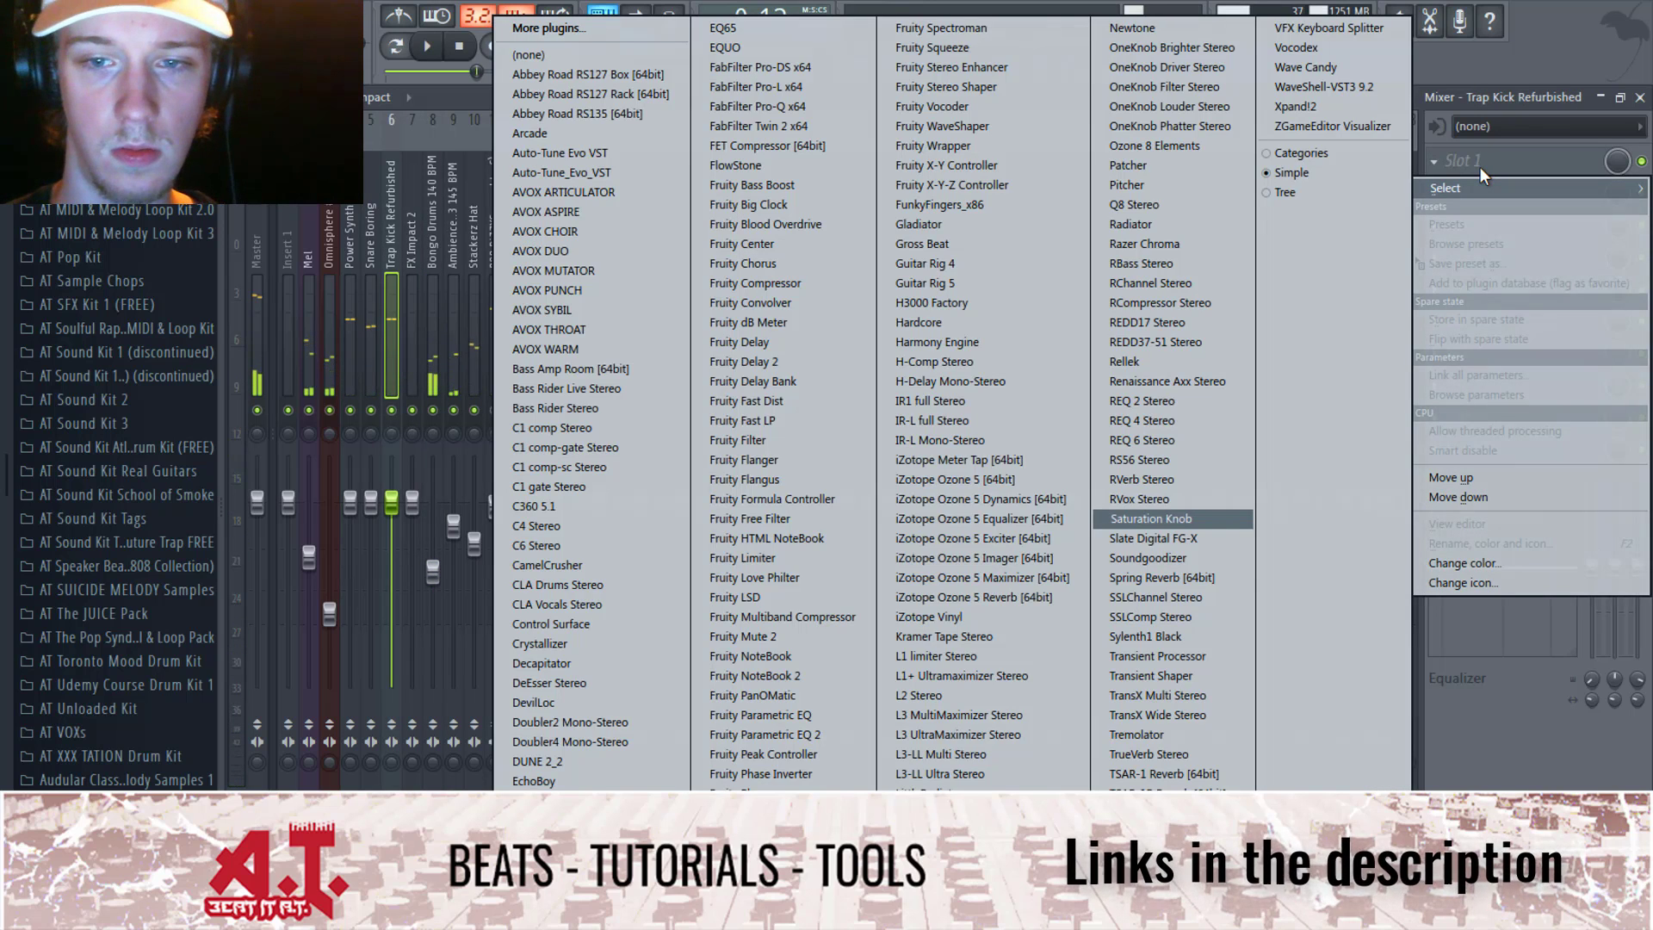
{"action": "key", "text": "Down"}
{"action": "key", "text": "Up"}
{"action": "key", "text": "Return"}
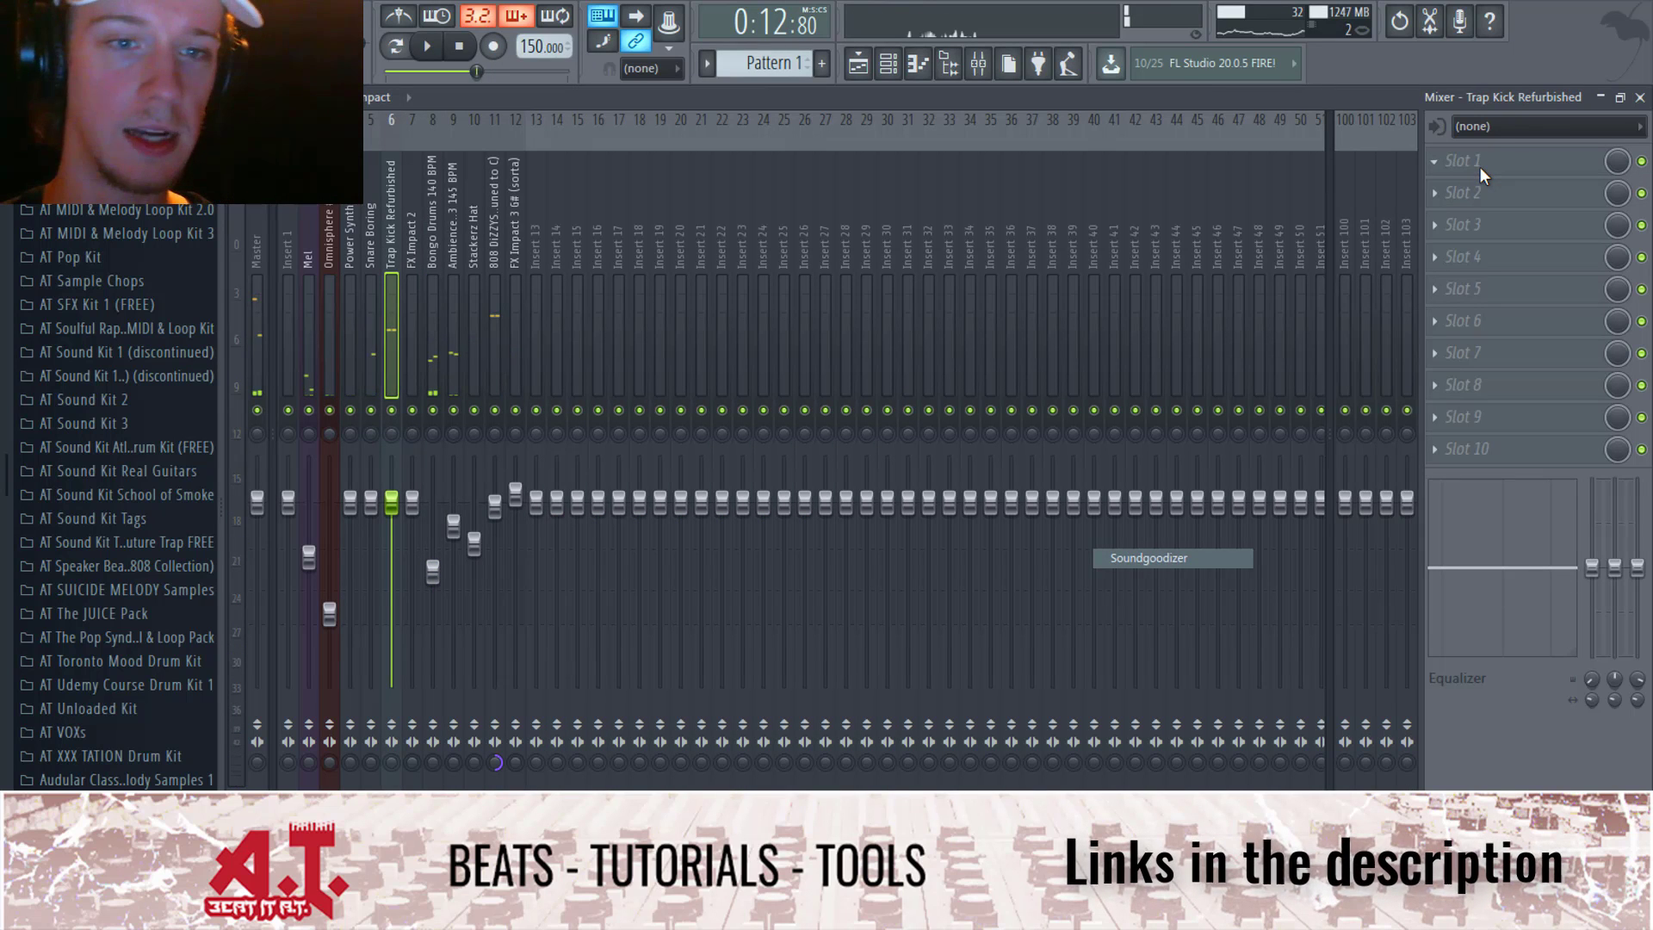
{"action": "key", "text": "space"}
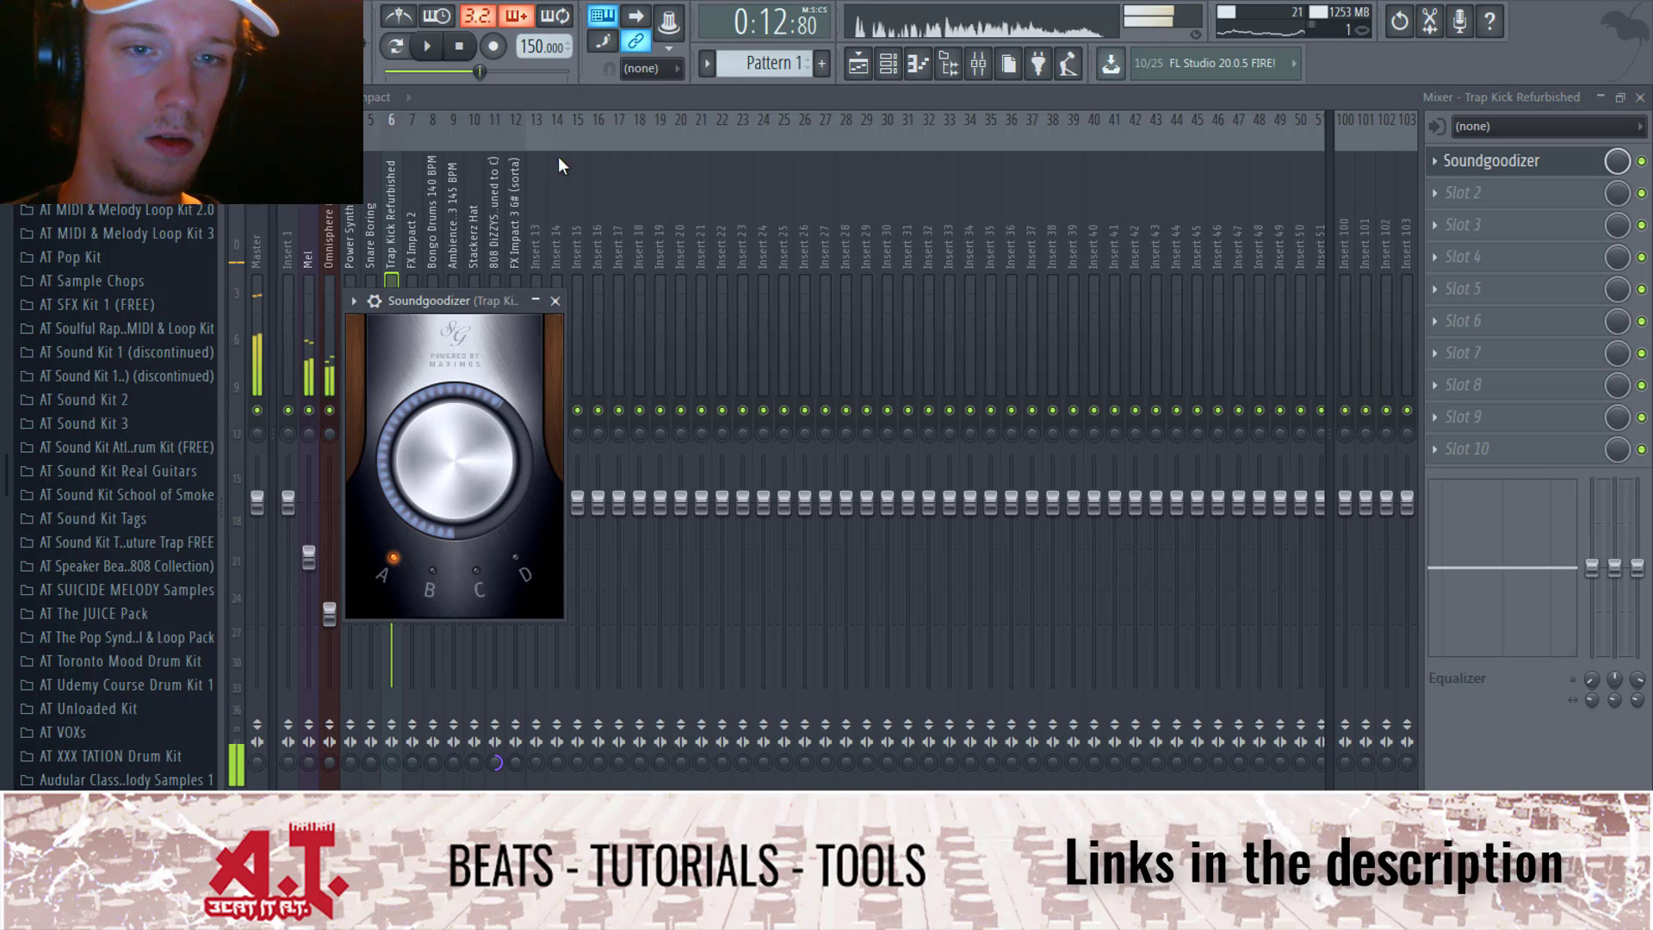
{"action": "left_click", "coordinate": [555, 300]}
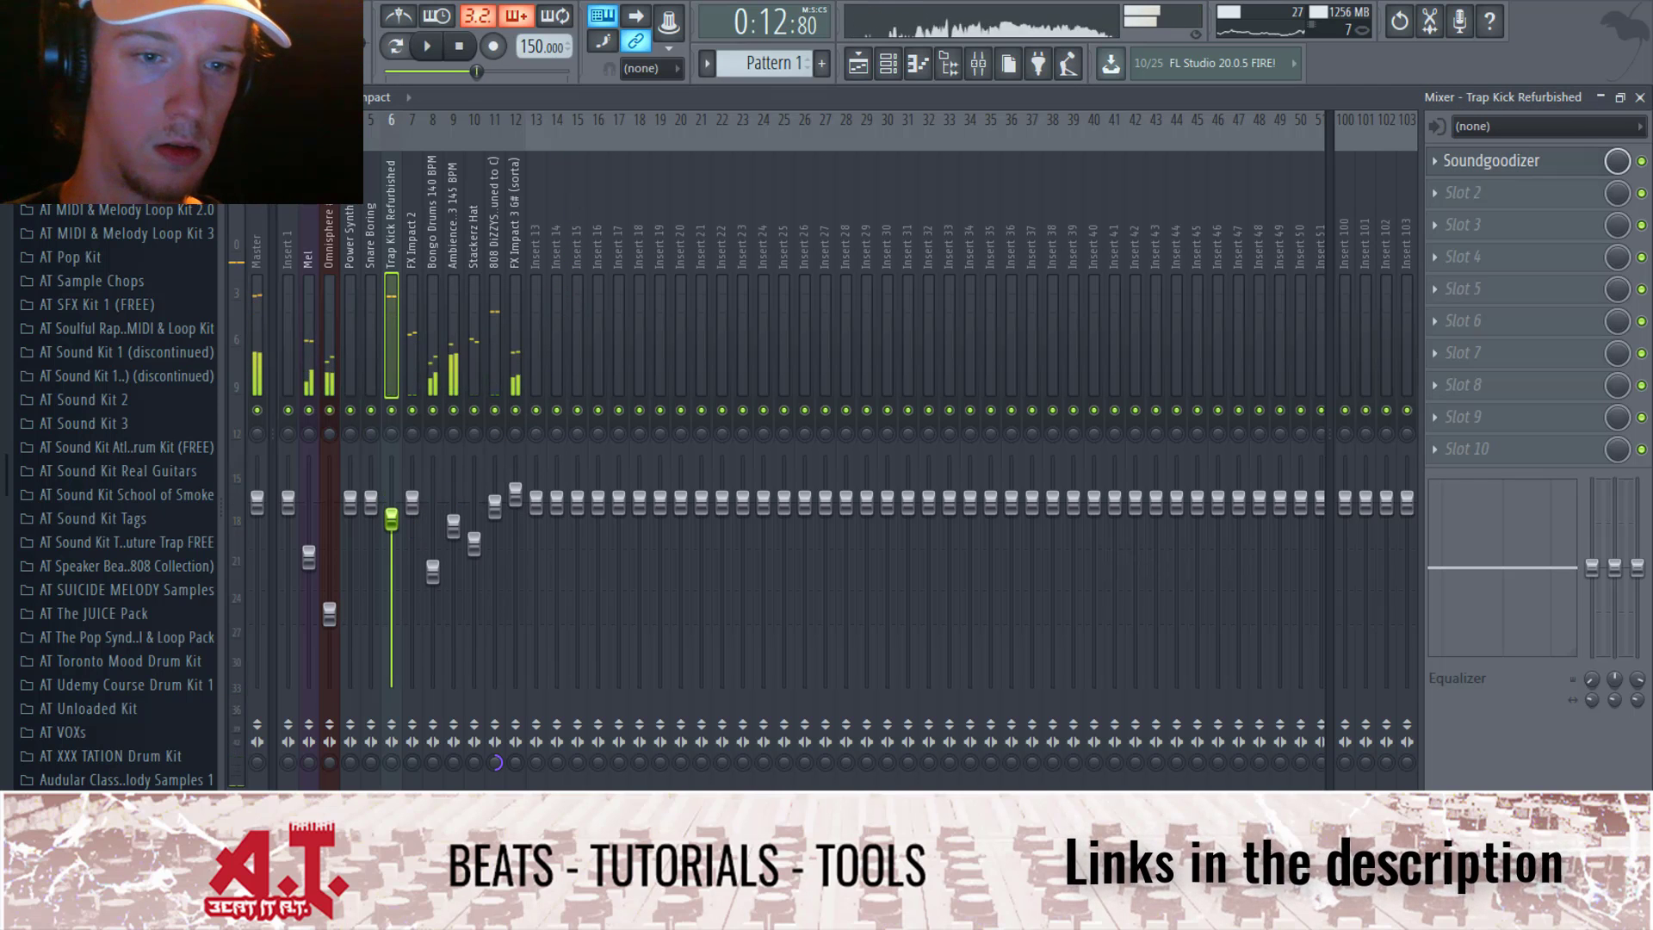
Step: Lower the 808 track's level slightly, as well as the Bongo Drums and Ambience tracks together
{"action": "left_click", "coordinate": [499, 360]}
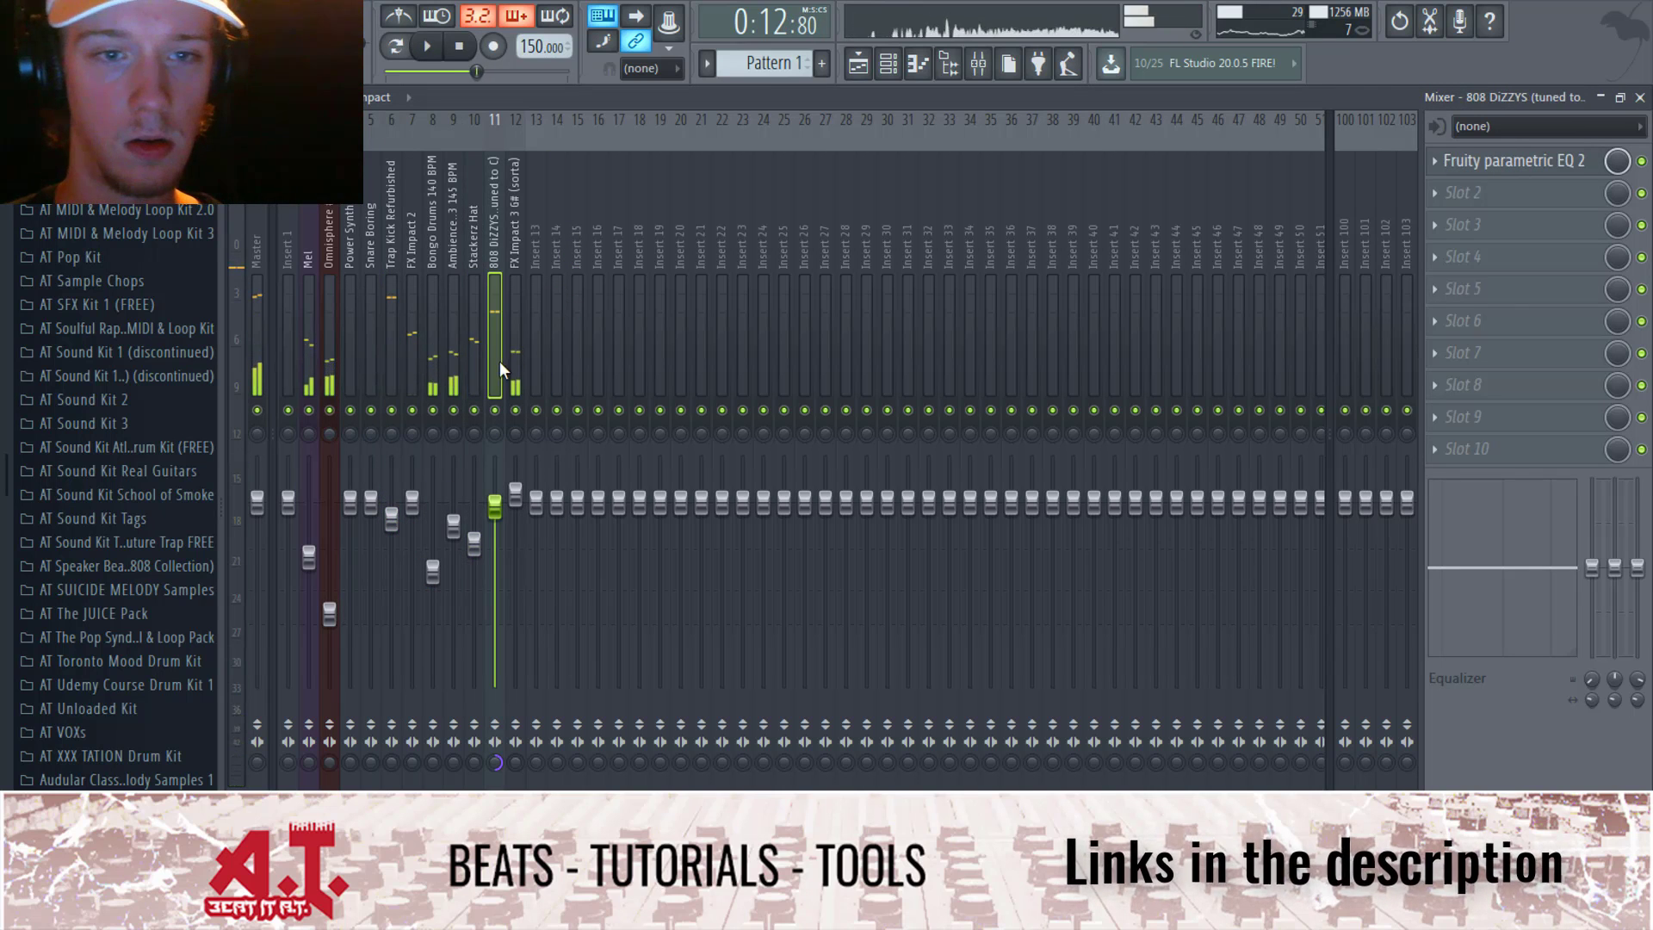
{"action": "left_click", "coordinate": [435, 385]}
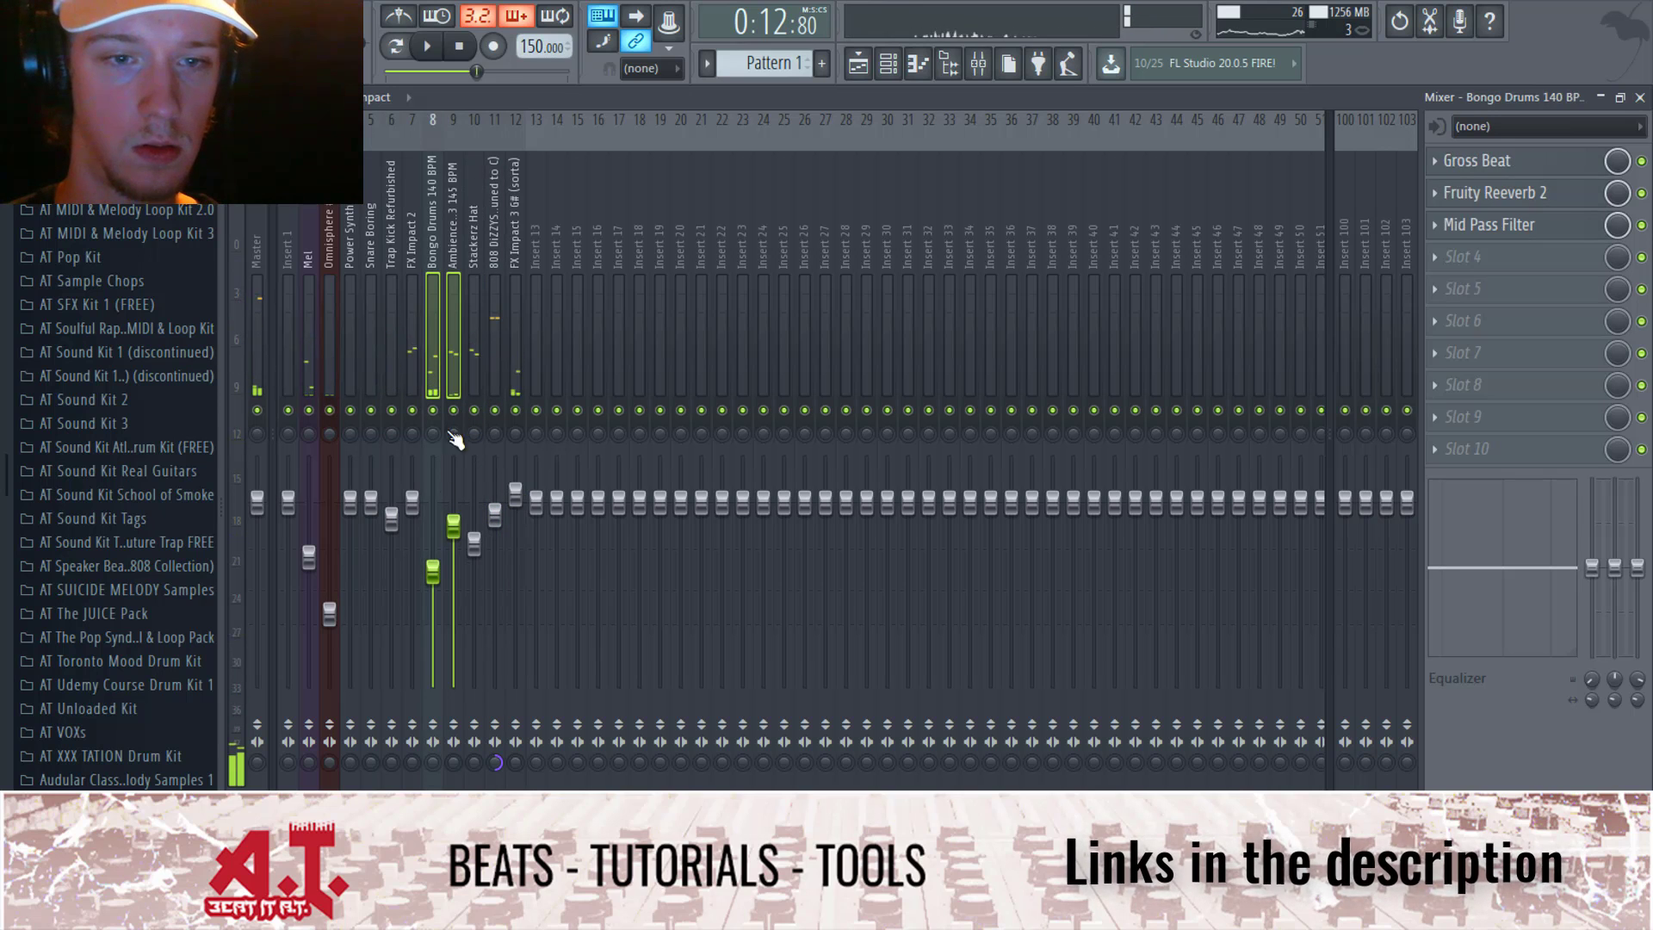
{"action": "left_click", "coordinate": [455, 441]}
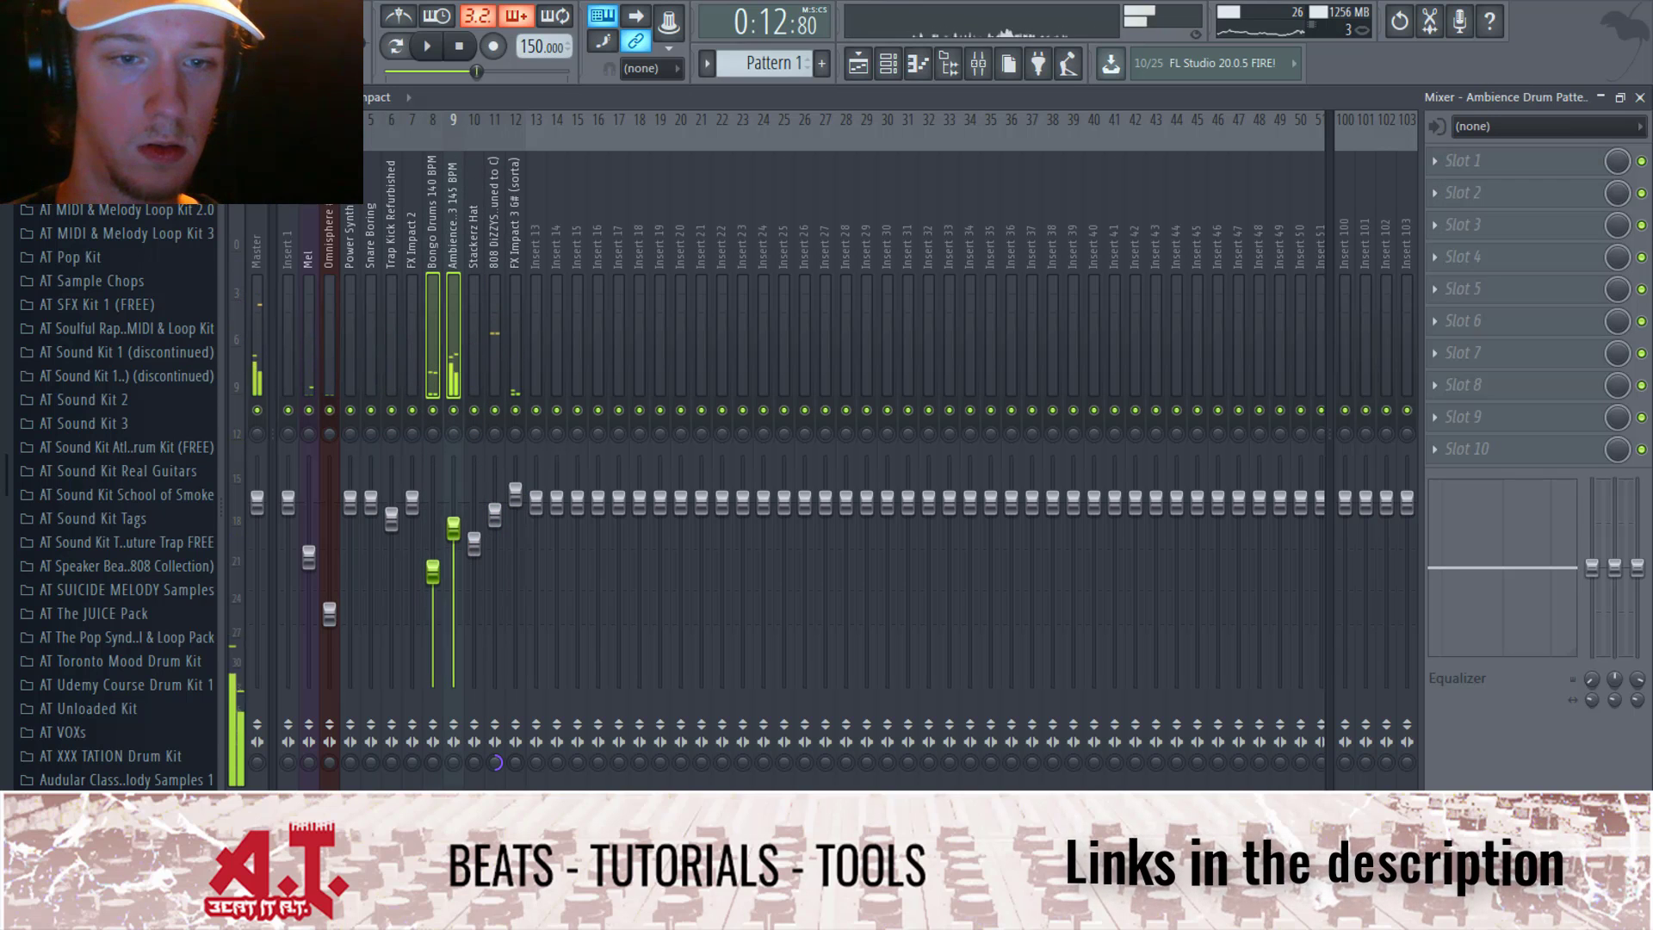
{"action": "left_click", "coordinate": [1640, 98]}
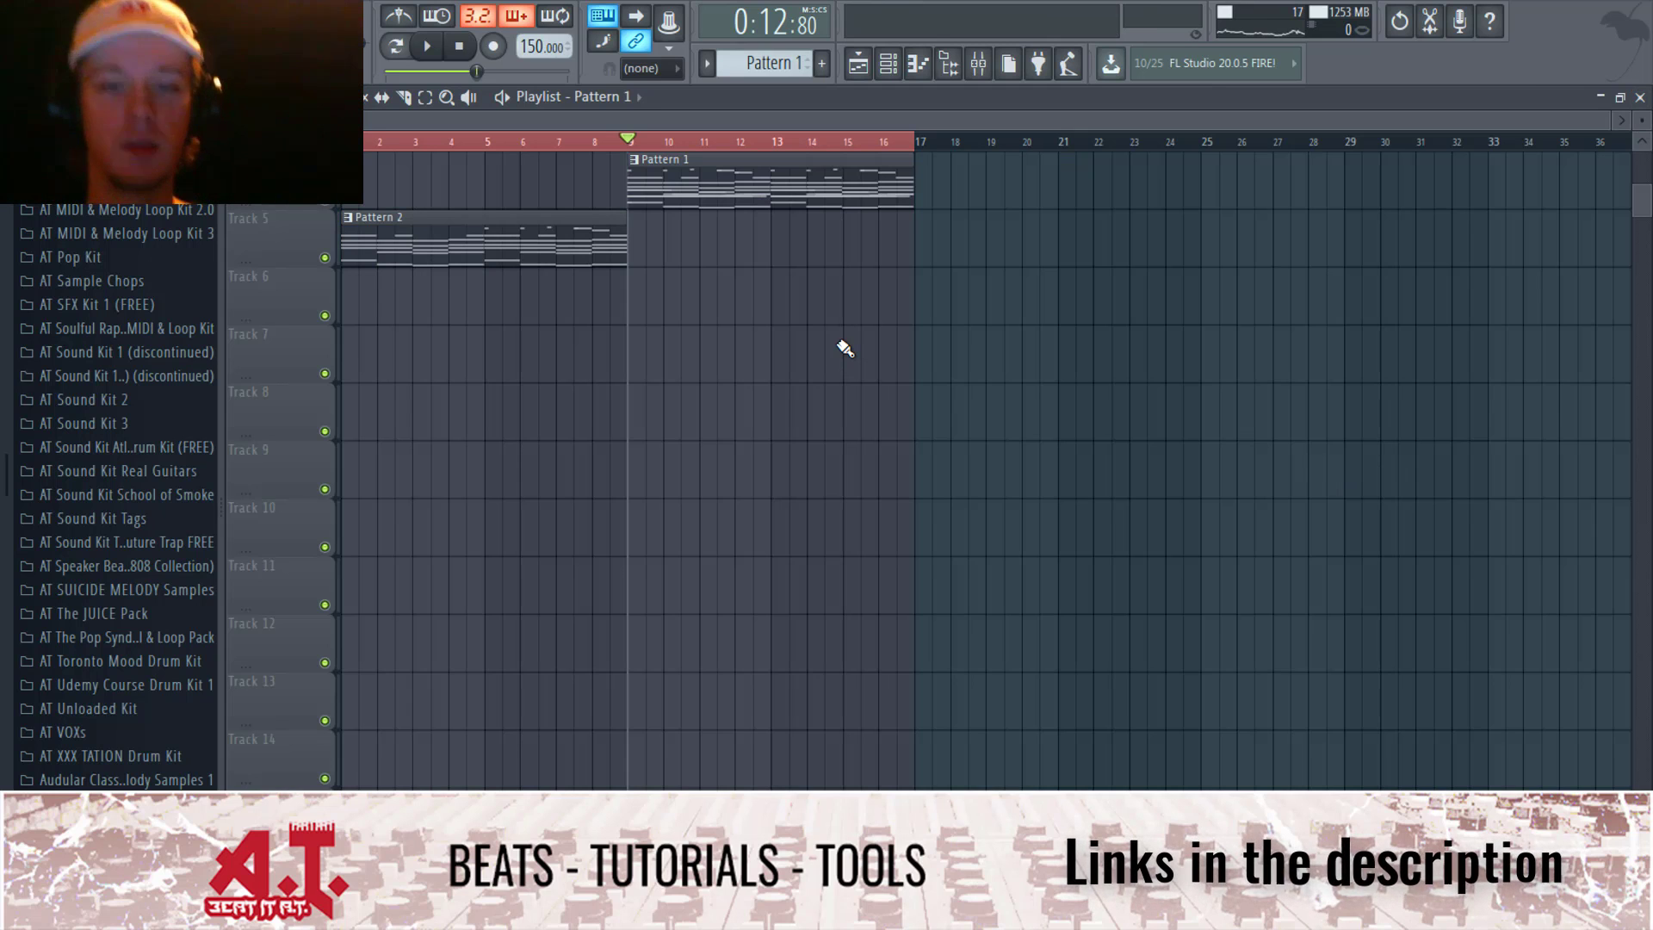
Step: Move both pattern clips up three tracks so they sit on Track 1 and Track 2
{"action": "scroll", "coordinate": [843, 347], "scroll_direction": "up", "scroll_amount": 3}
{"action": "key", "text": "ctrl+a"}
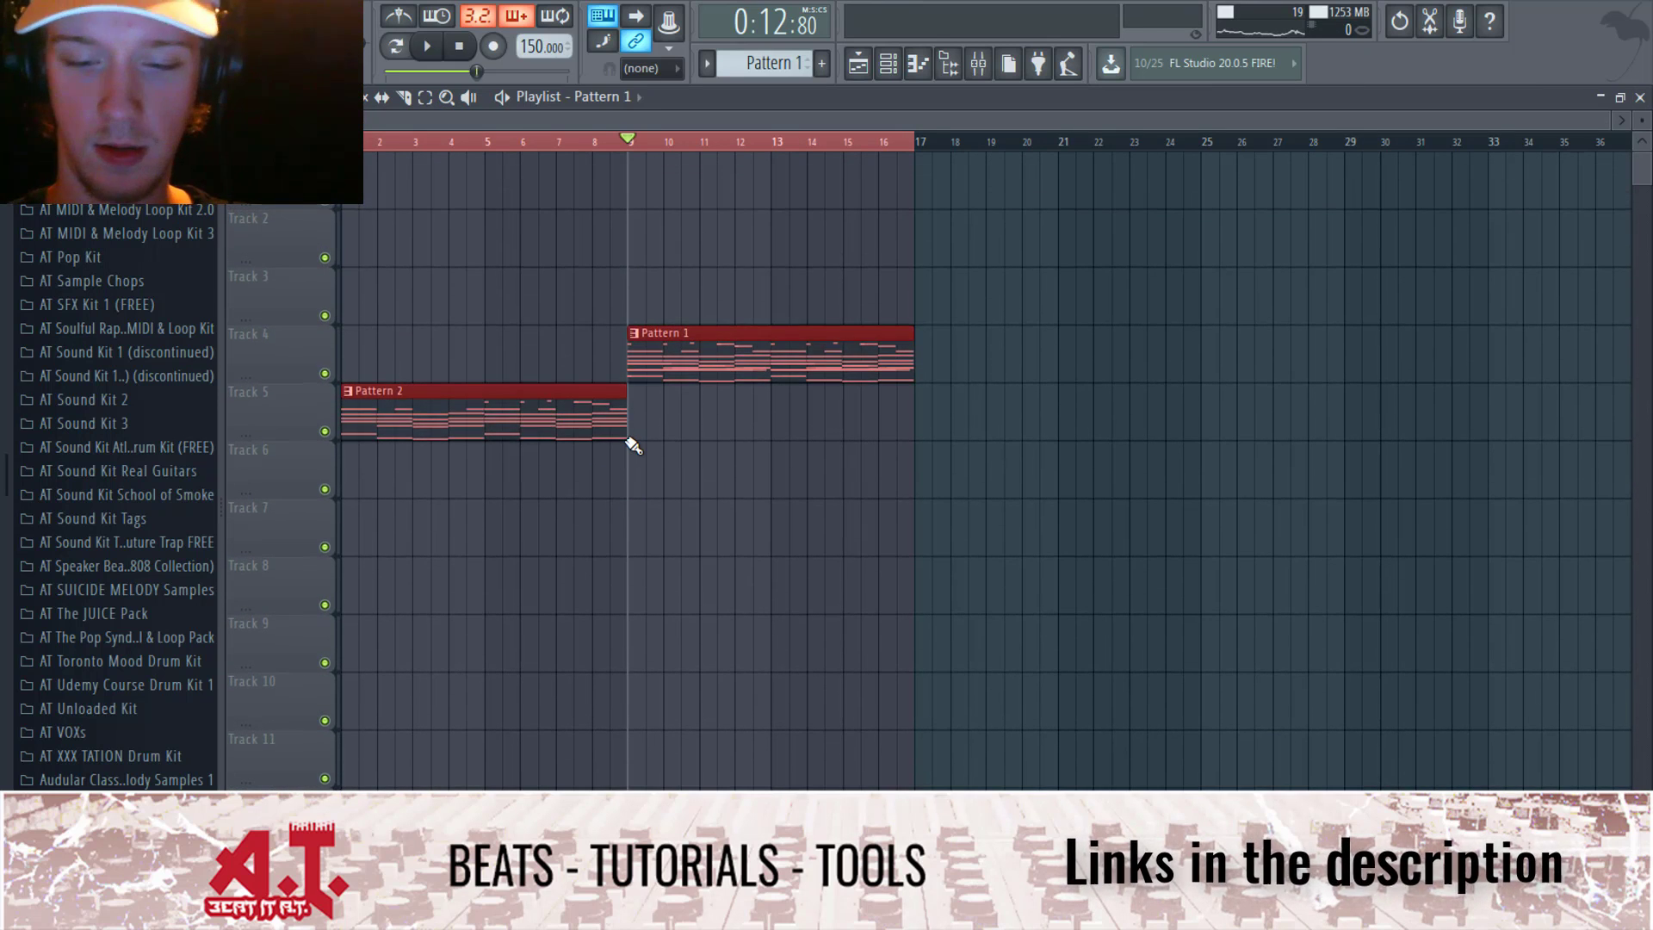
{"action": "key", "text": "shift+Up"}
{"action": "key", "text": "shift+Up"}
{"action": "key", "text": "shift+Up"}
{"action": "left_click", "coordinate": [595, 349], "text": "ctrl"}
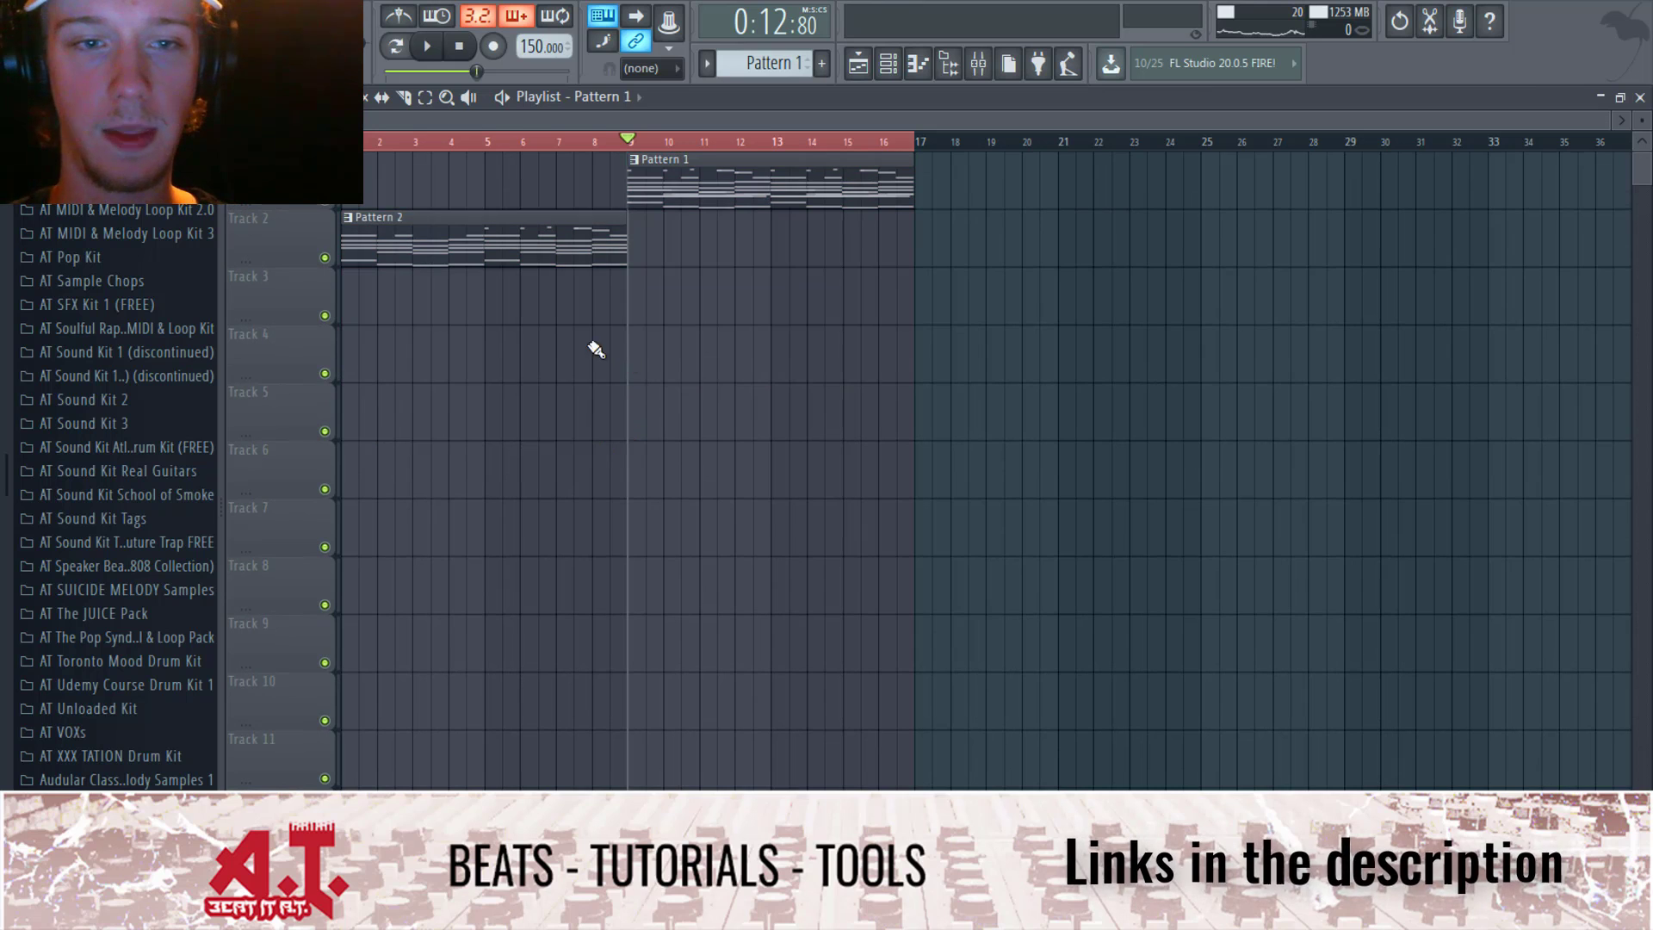
Step: Copy the Pattern 2 clip to bar 17 on Track 2 and shorten the copy to two bars
{"action": "left_click_drag", "start_coordinate": [558, 277], "coordinate": [757, 301]}
{"action": "right_click", "coordinate": [759, 301]}
{"action": "mouse_move", "coordinate": [521, 248]}
{"action": "left_mouse_down"}
{"action": "mouse_move", "coordinate": [1229, 353]}
{"action": "mouse_move", "coordinate": [1095, 368]}
{"action": "left_mouse_up"}
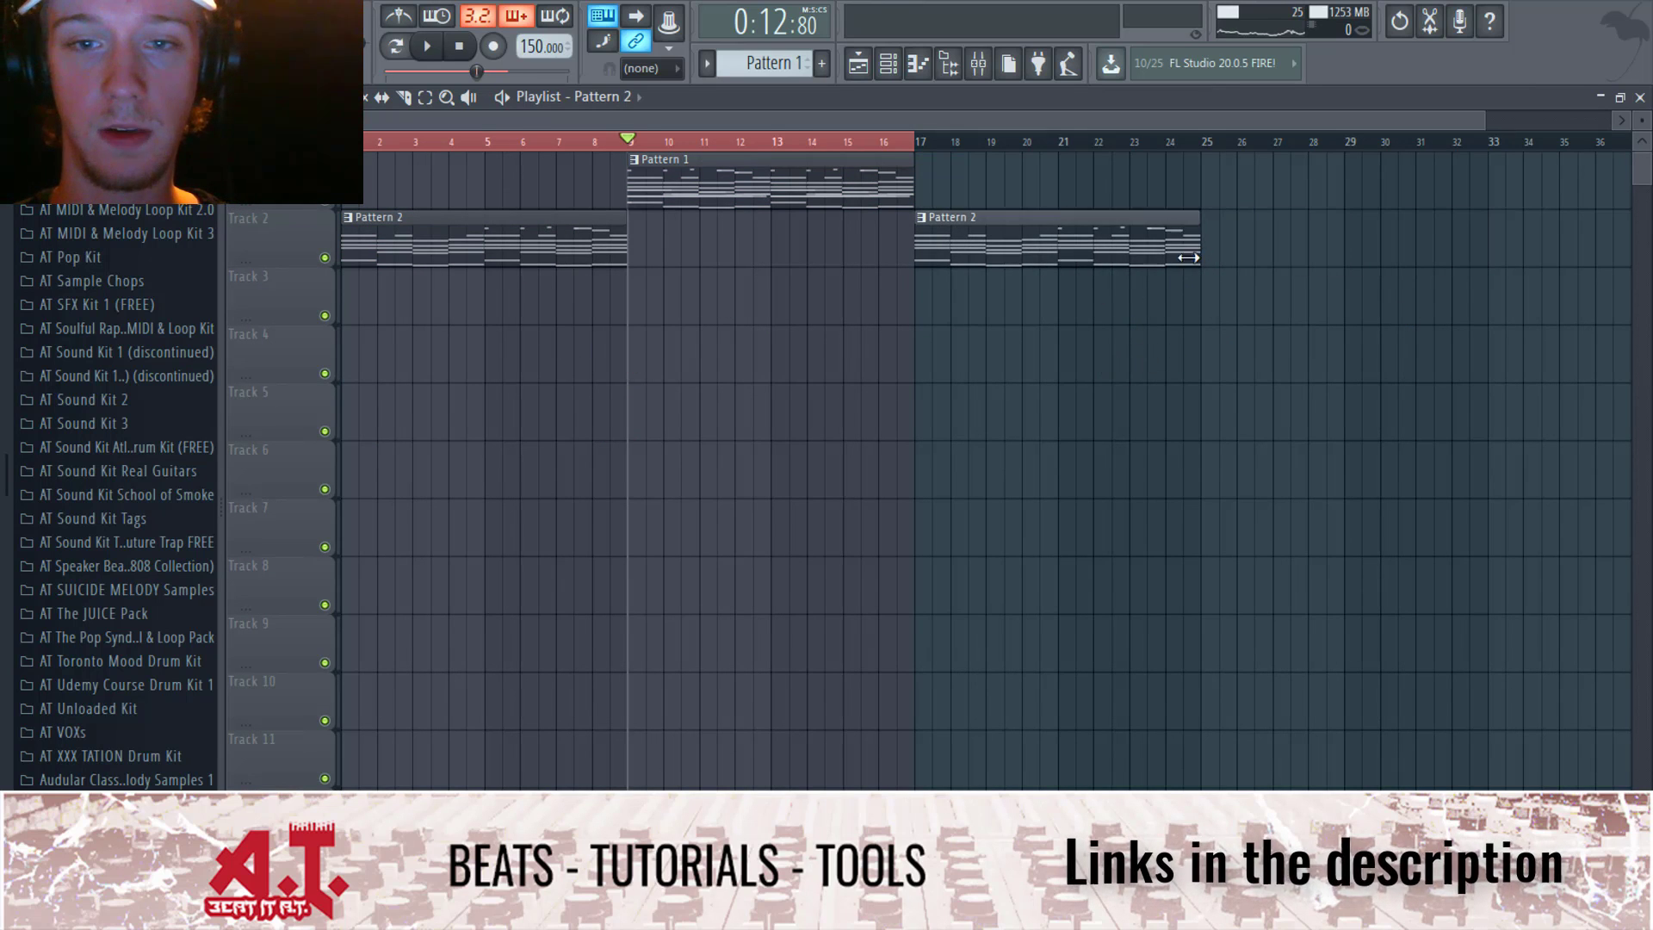
{"action": "left_click_drag", "start_coordinate": [1188, 258], "coordinate": [989, 319]}
Step: Copy the Pattern 1 clip to follow the first one on Track 1 and trim the copy's start to bar 19
{"action": "mouse_move", "coordinate": [822, 200]}
{"action": "left_mouse_down"}
{"action": "mouse_move", "coordinate": [1272, 204]}
{"action": "mouse_move", "coordinate": [1092, 240]}
{"action": "left_mouse_up"}
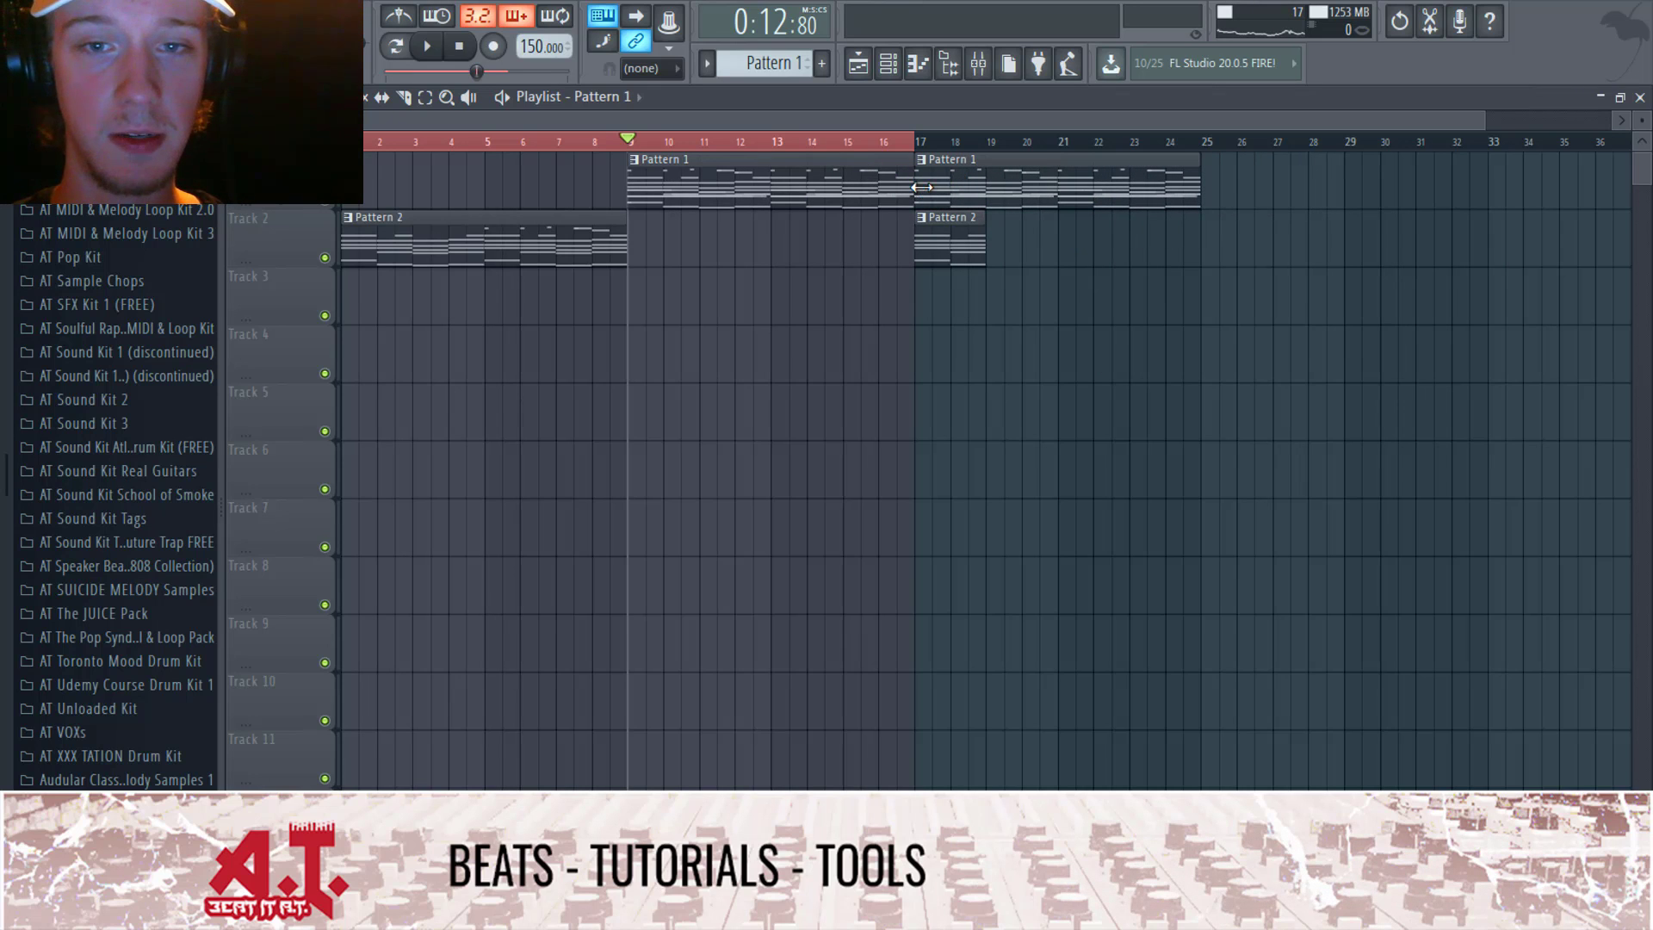
{"action": "key", "text": "ctrl+a"}
{"action": "key", "text": "ctrl+d"}
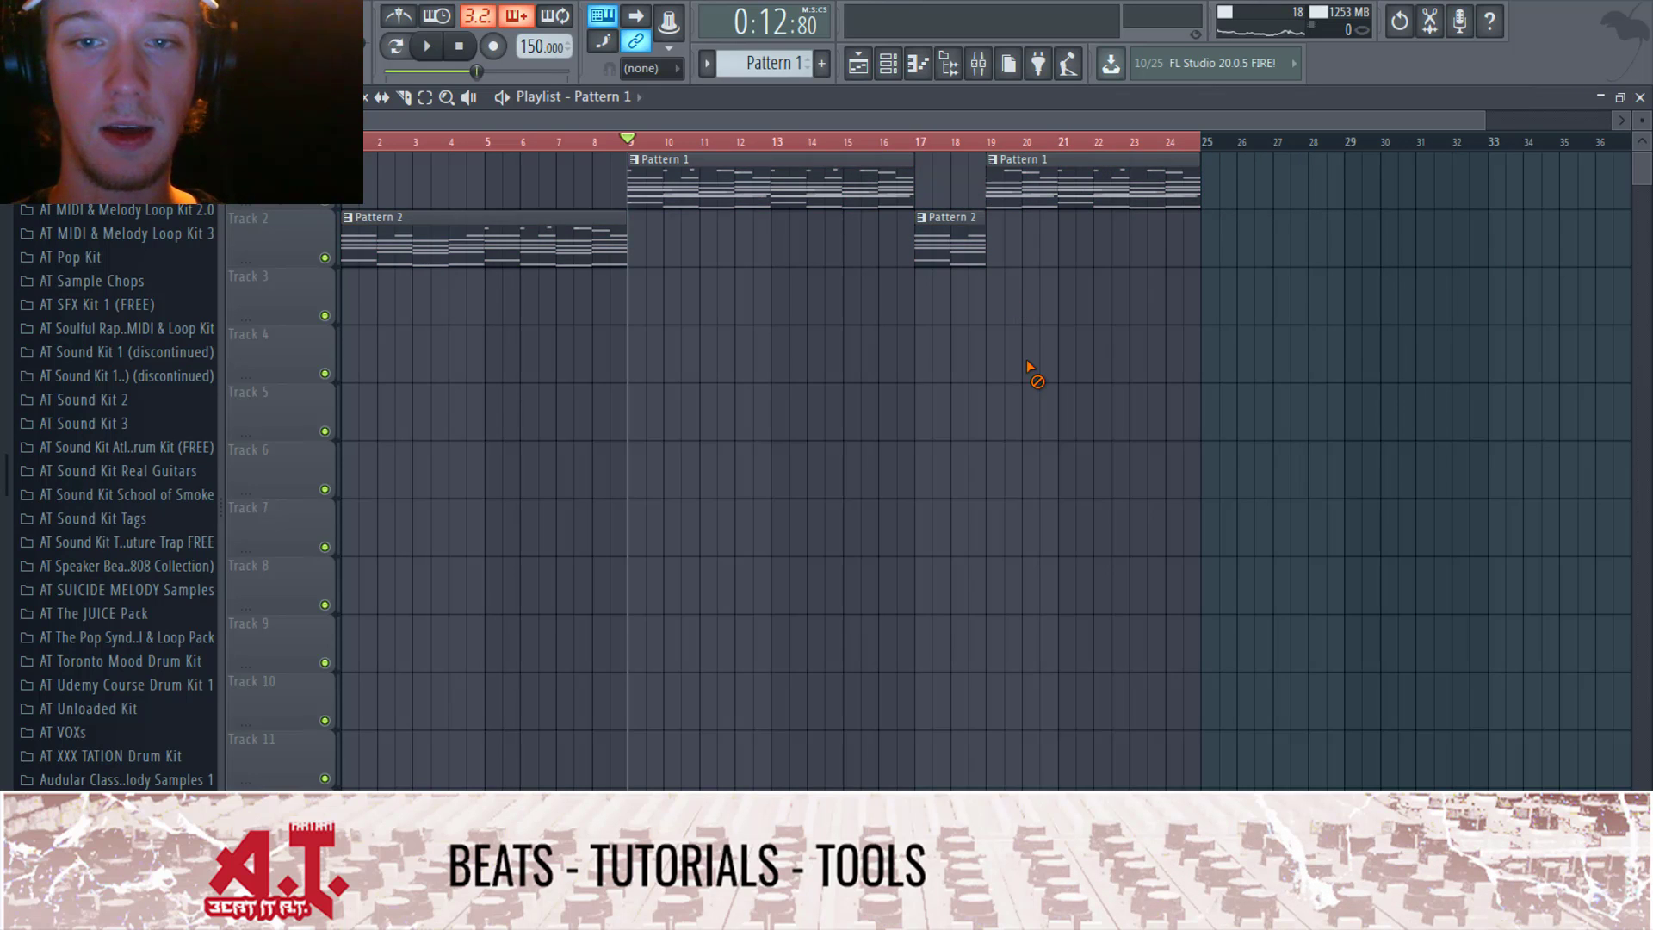
{"action": "scroll", "coordinate": [1020, 461], "scroll_direction": "down", "scroll_amount": 1}
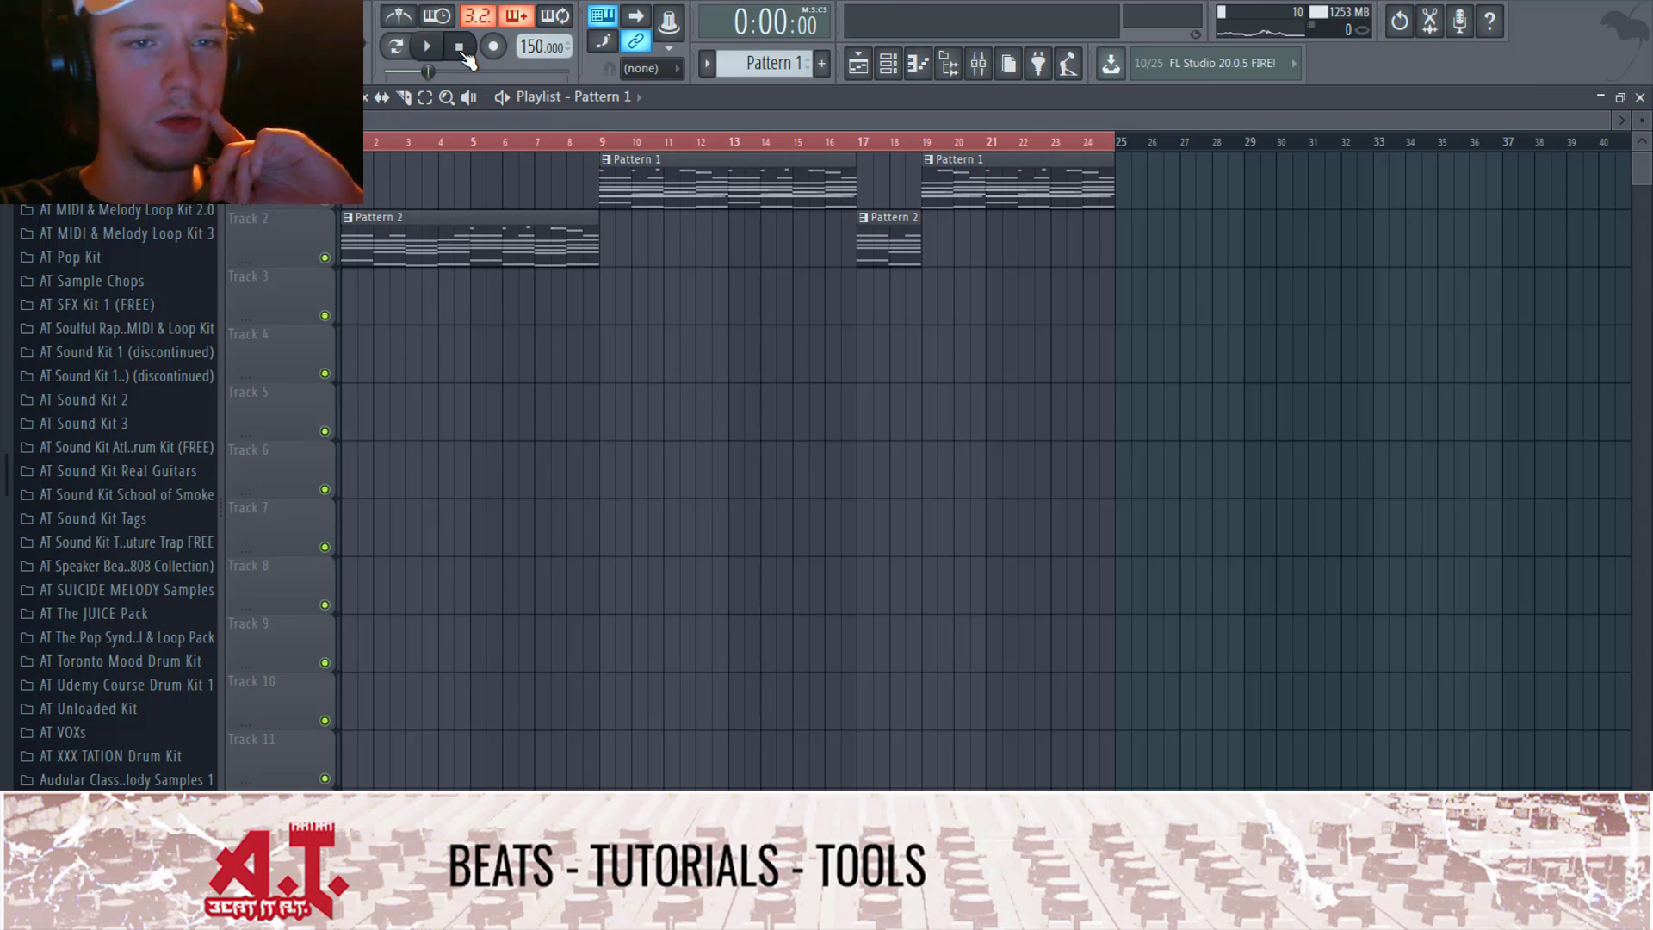
Step: Narrow the browser and check the mixer levels while the arrangement plays
{"action": "left_click_drag", "start_coordinate": [223, 330], "coordinate": [187, 338]}
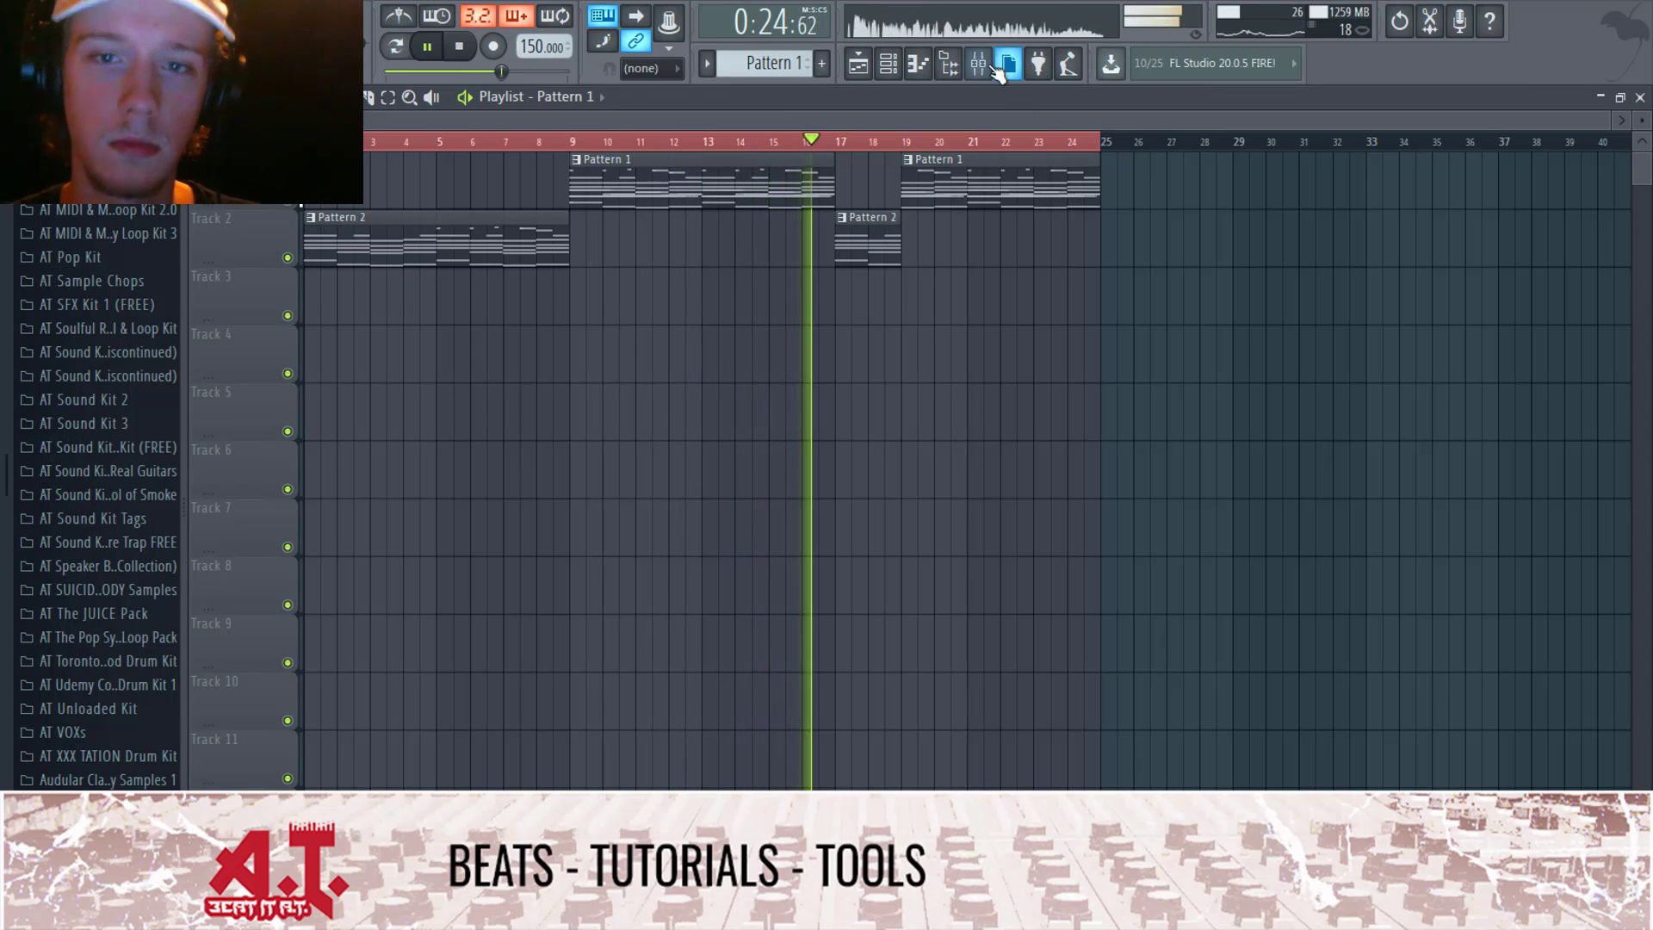
{"action": "key", "text": "F9"}
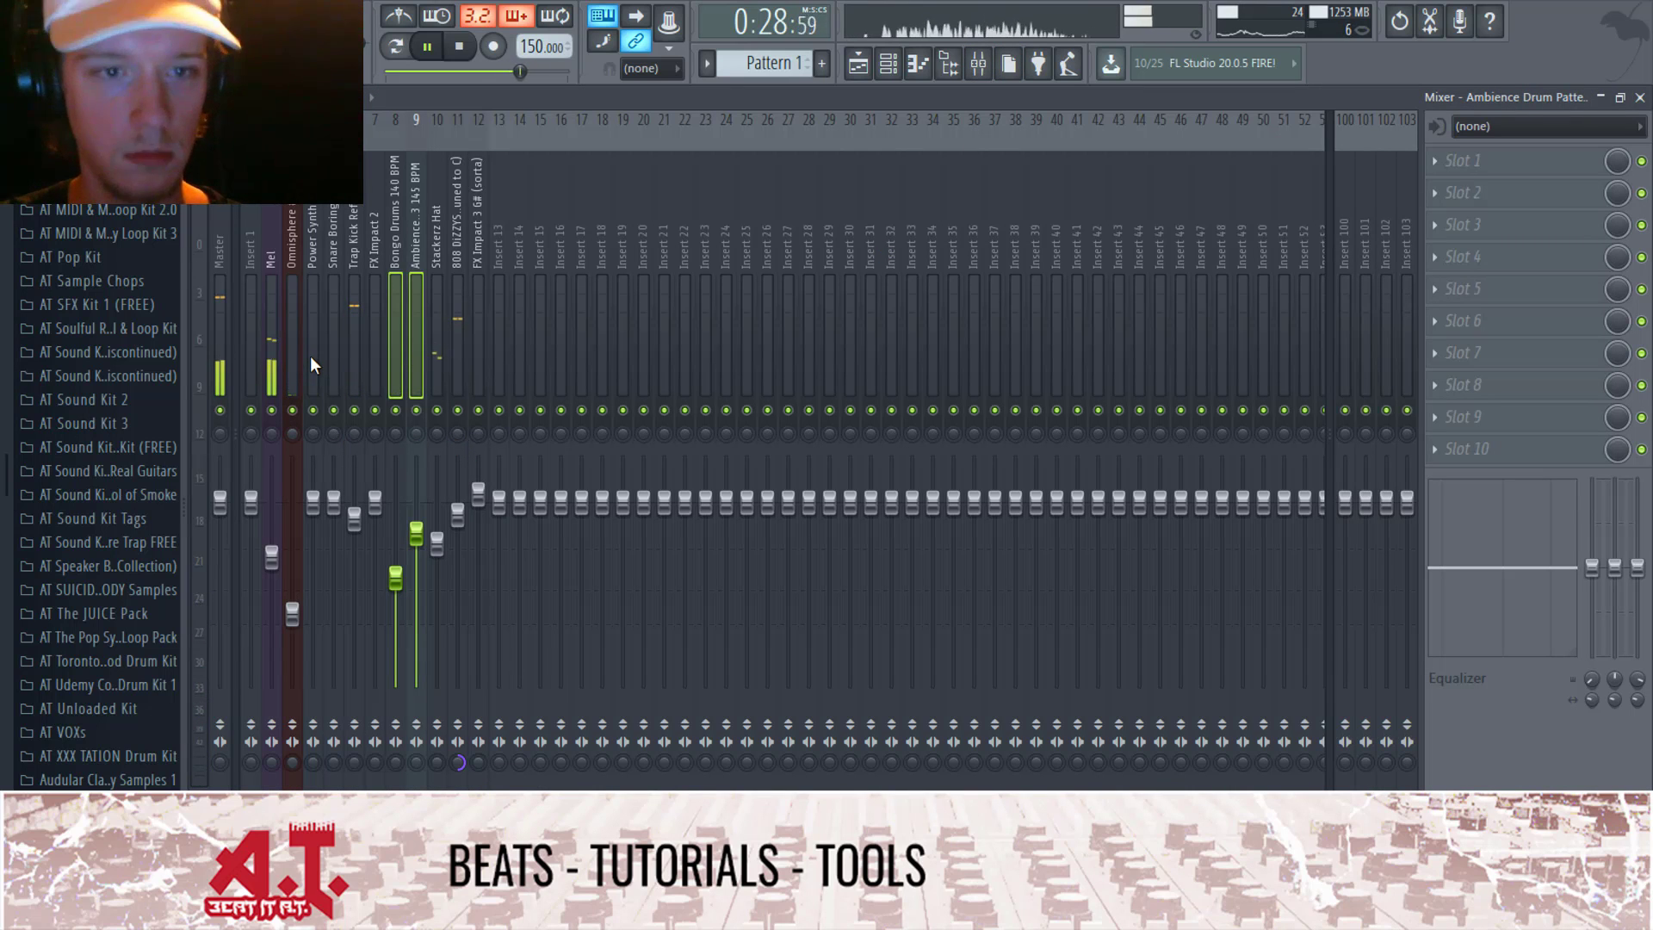
{"action": "left_click", "coordinate": [1638, 98]}
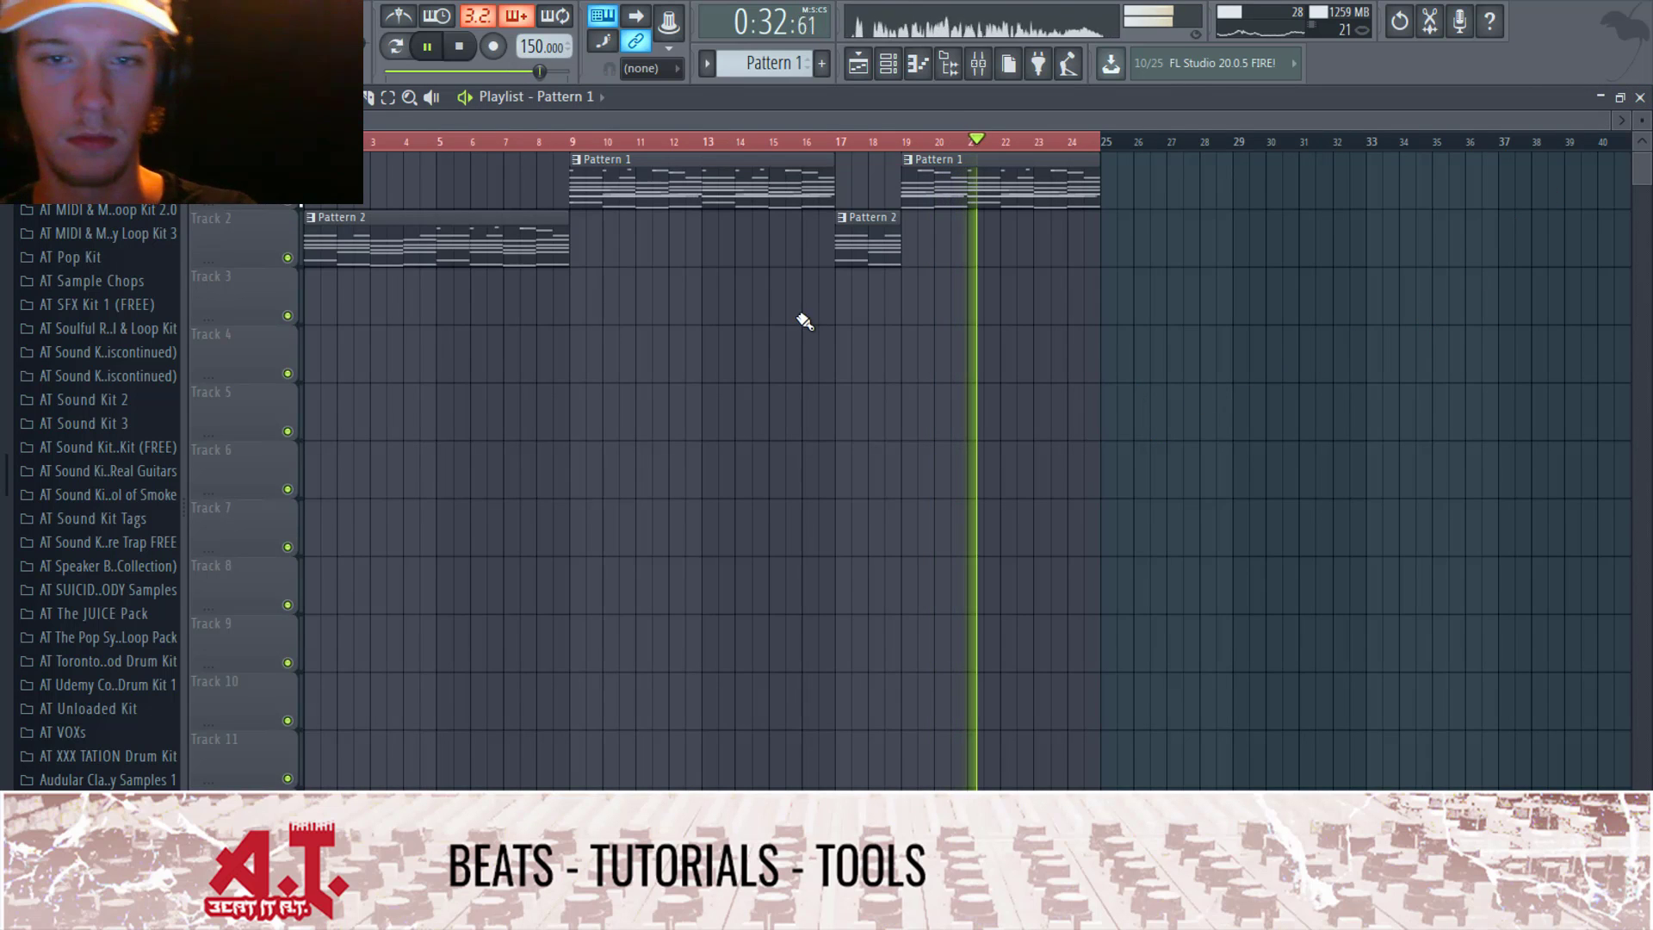
Step: Shorten the Pattern 2 clip at bar 17 to one bar and extend the second Pattern 1 clip back to bar 18
{"action": "scroll", "coordinate": [896, 302], "scroll_direction": "up", "scroll_amount": 4}
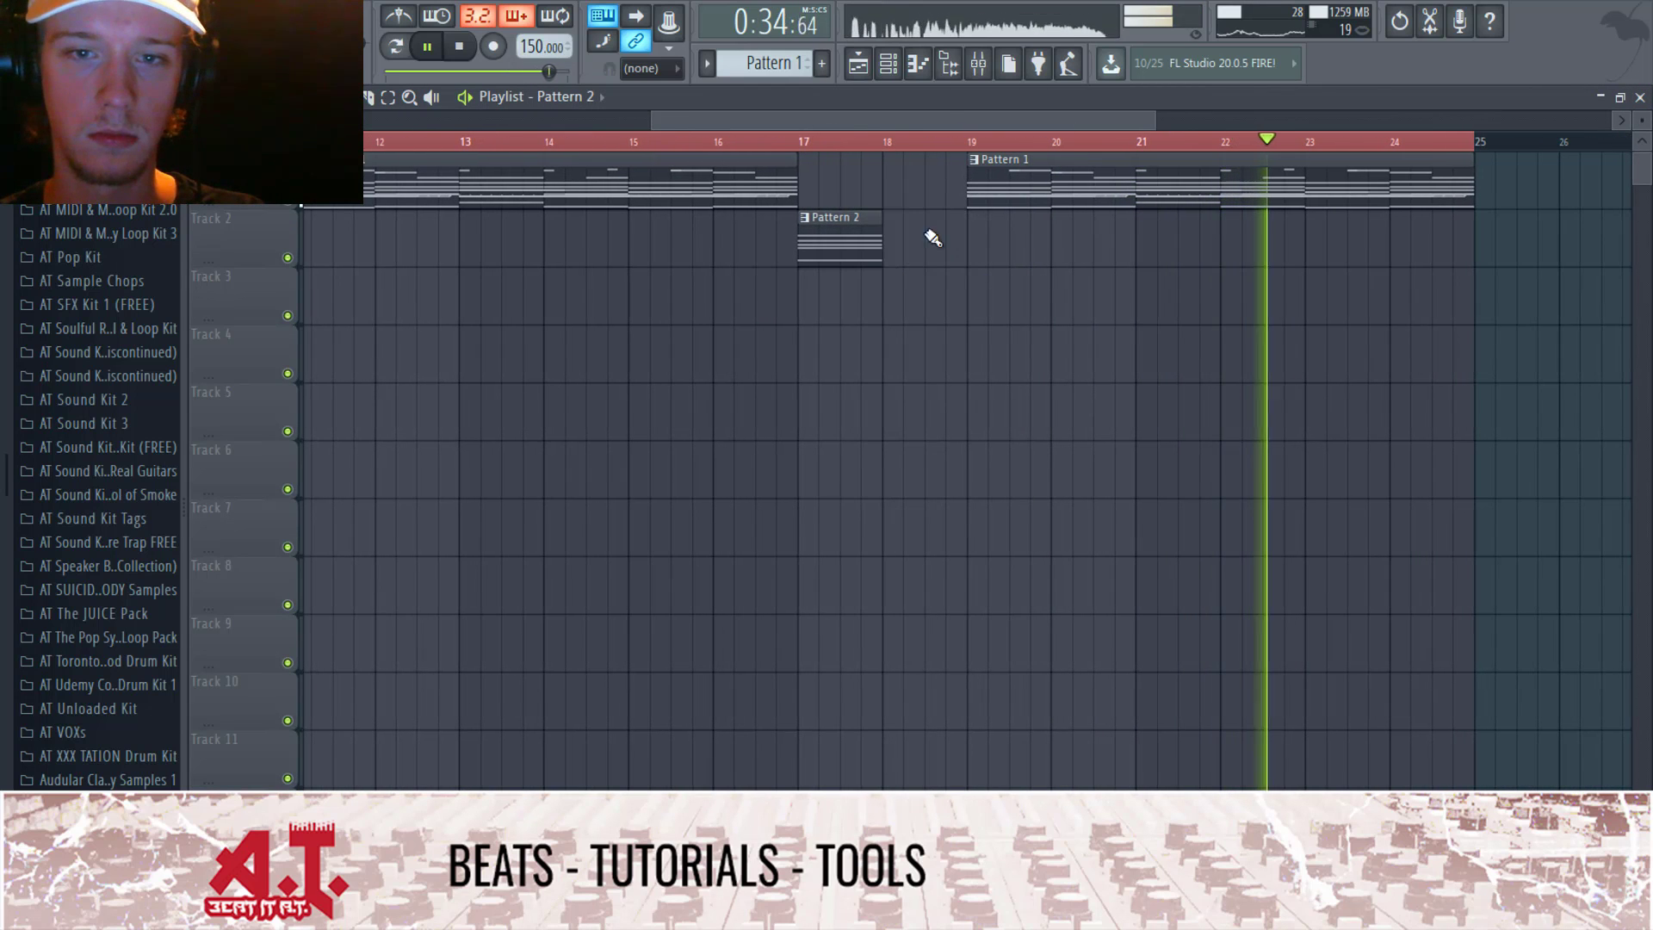
{"action": "left_click_drag", "start_coordinate": [969, 184], "coordinate": [885, 196]}
{"action": "scroll", "coordinate": [913, 327], "scroll_direction": "down", "scroll_amount": 4}
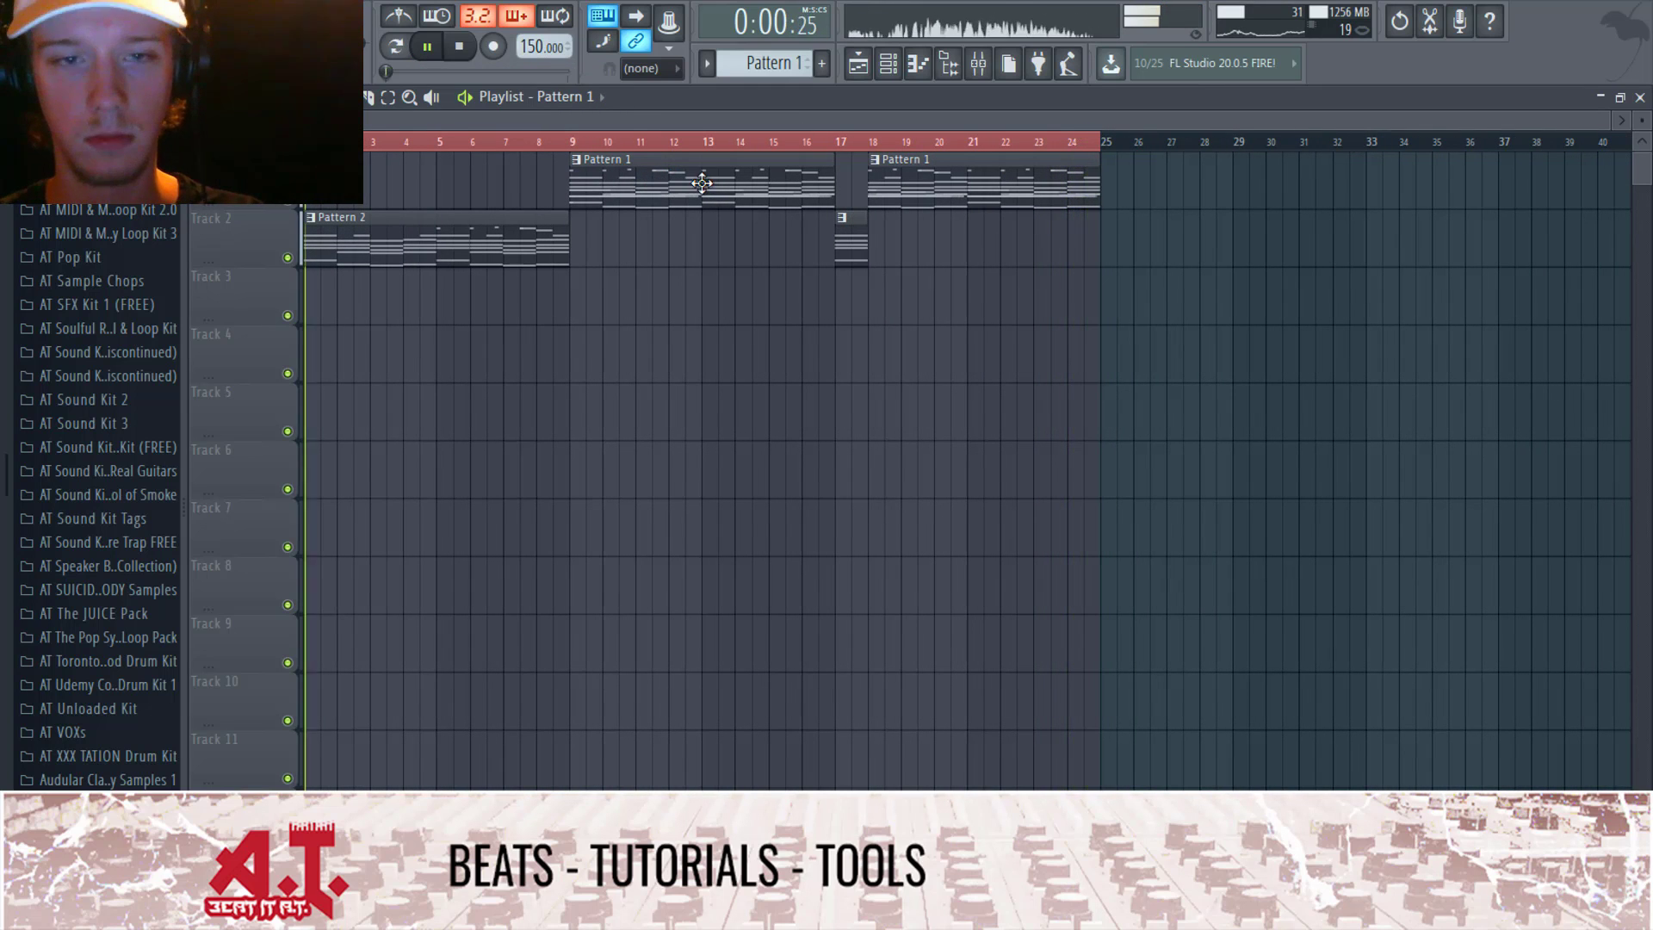
Step: Copy the first Pattern 1 clip to bar 25 on Track 3
{"action": "left_click_drag", "start_coordinate": [702, 184], "coordinate": [1214, 327]}
{"action": "right_click", "coordinate": [1115, 287]}
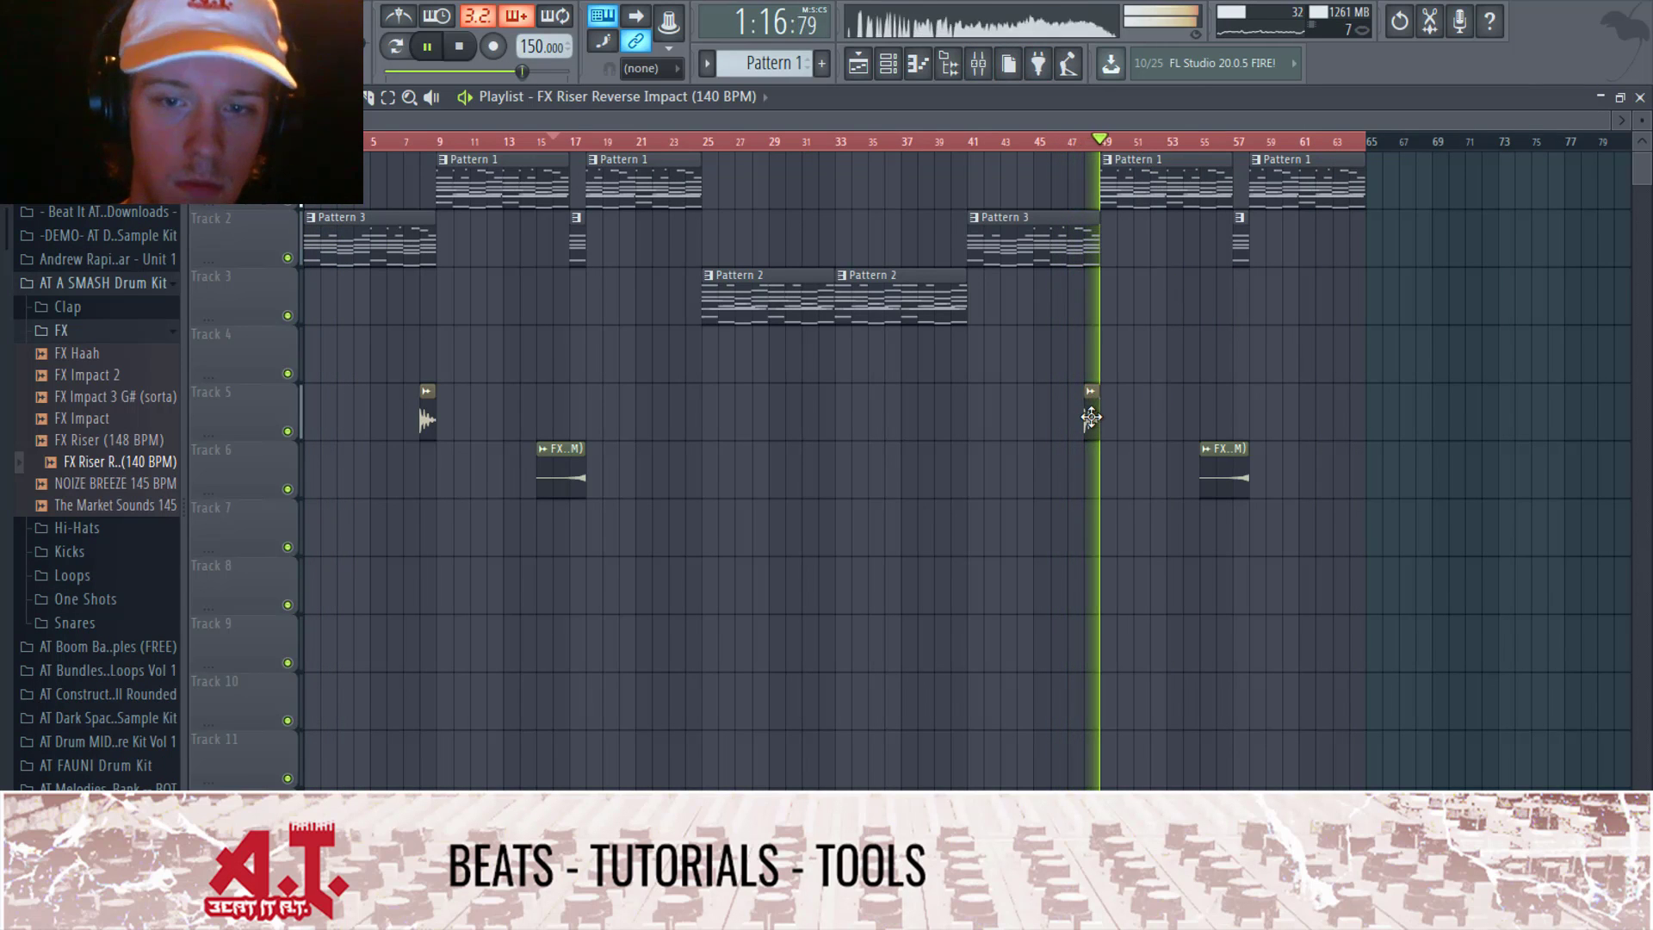
Step: Open the FX Riser (148 BPM) clip's channel settings and route it to mixer track 14
{"action": "double_click", "coordinate": [1090, 417]}
{"action": "left_click", "coordinate": [881, 360]}
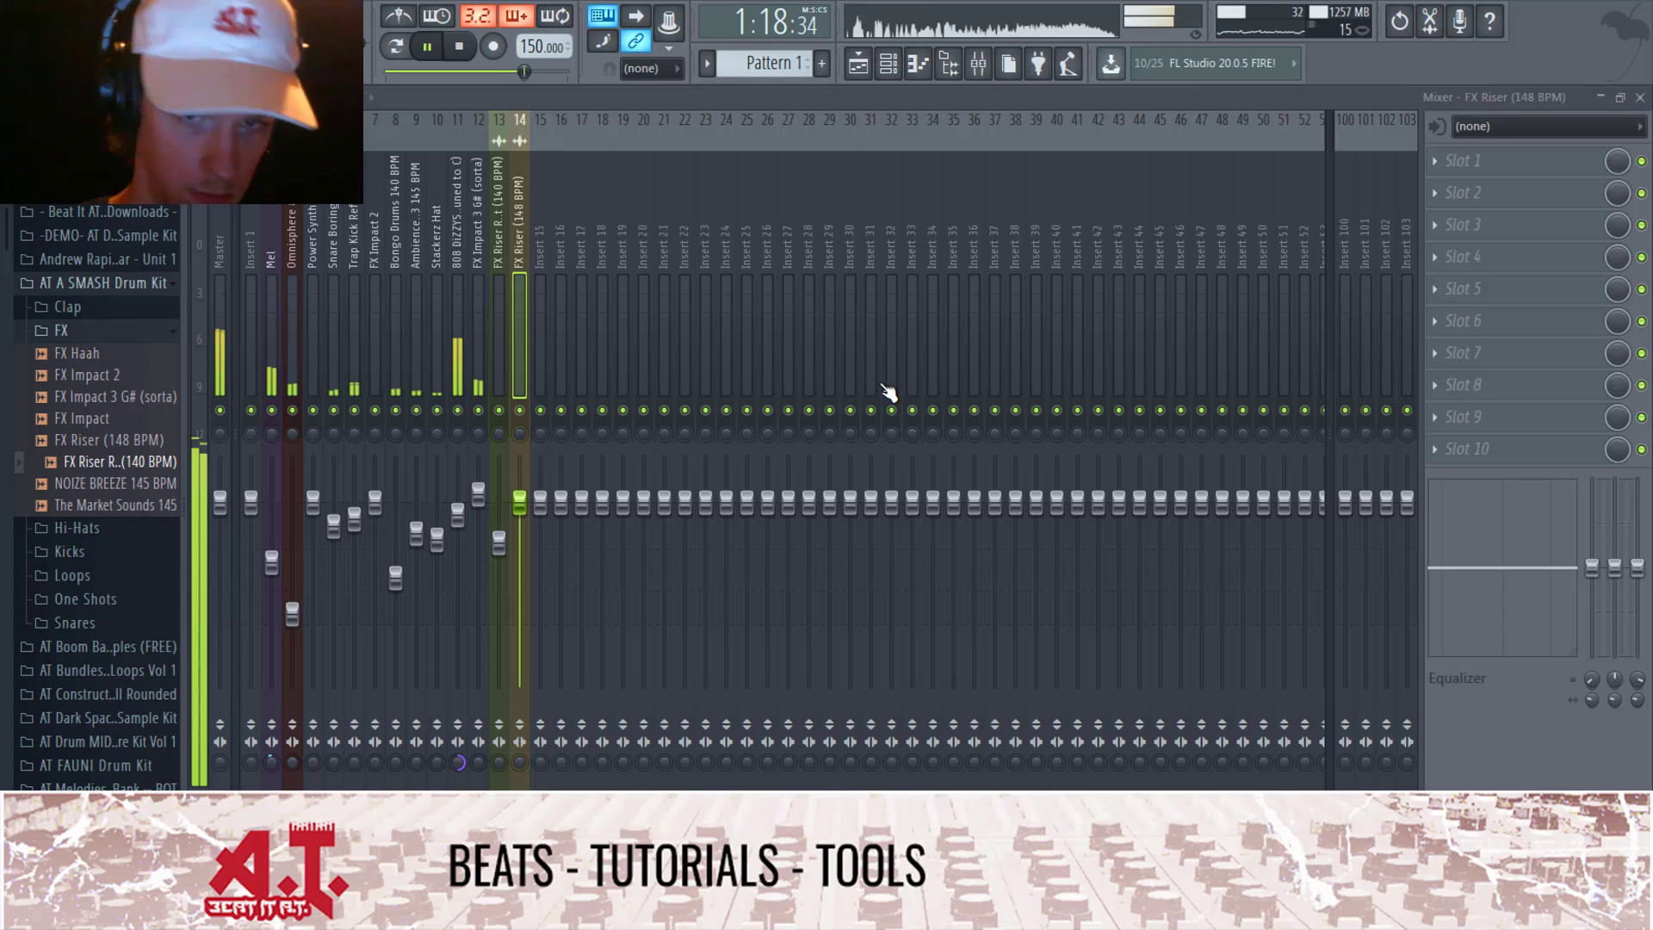
{"action": "left_click", "coordinate": [1638, 98]}
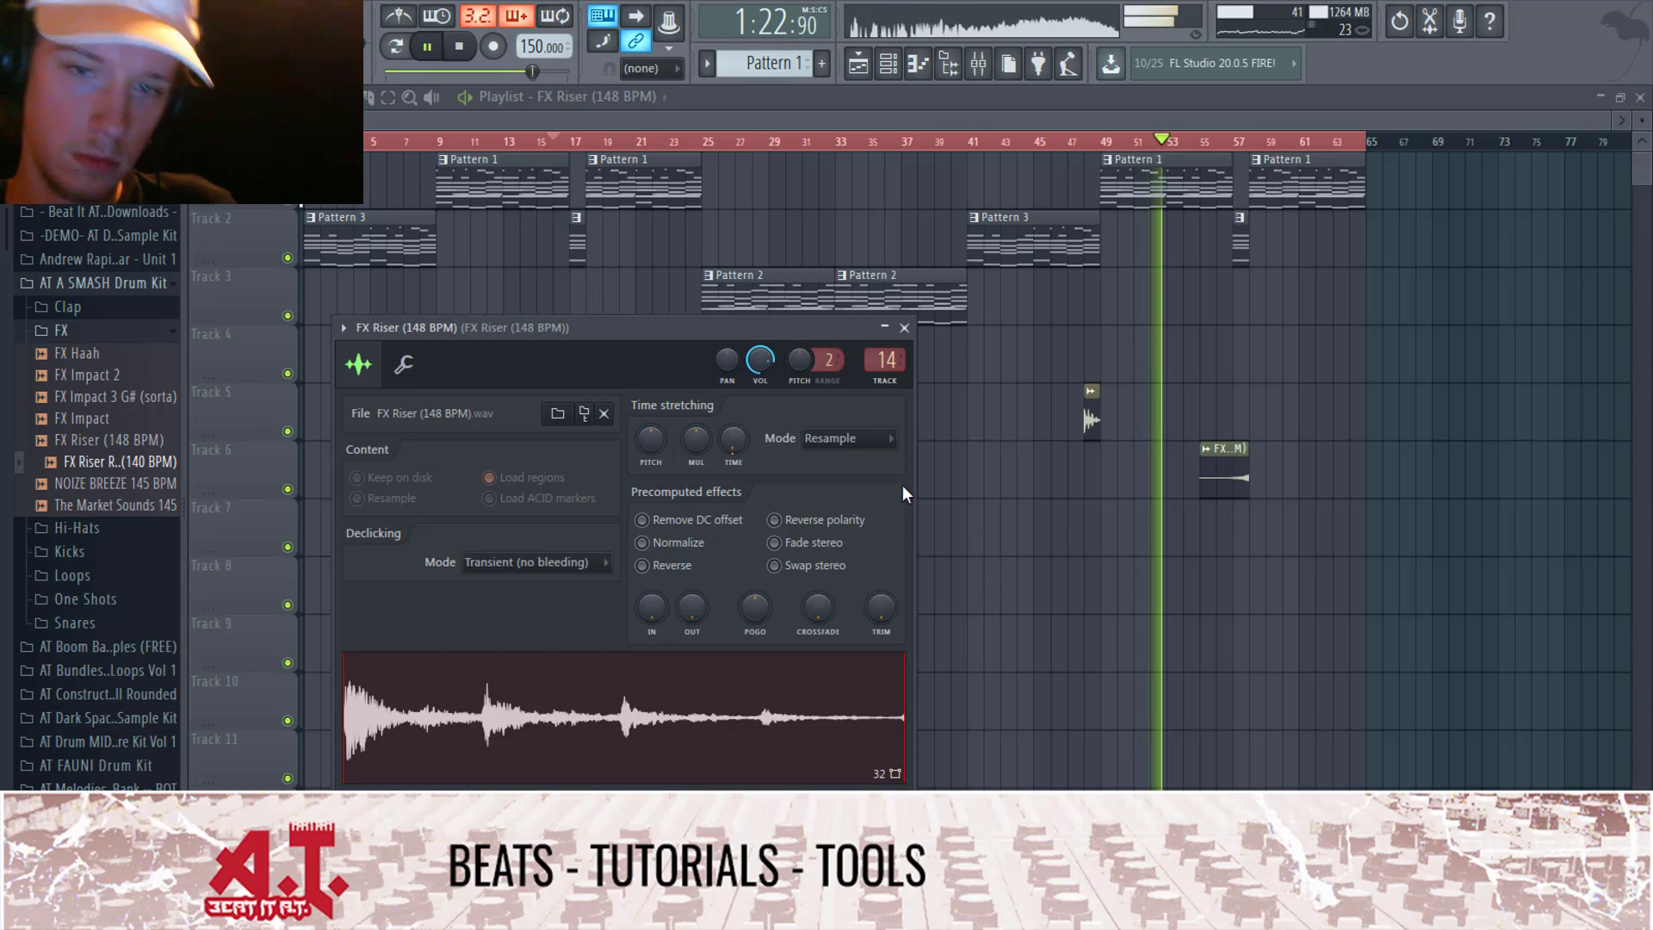
{"action": "left_click", "coordinate": [904, 327]}
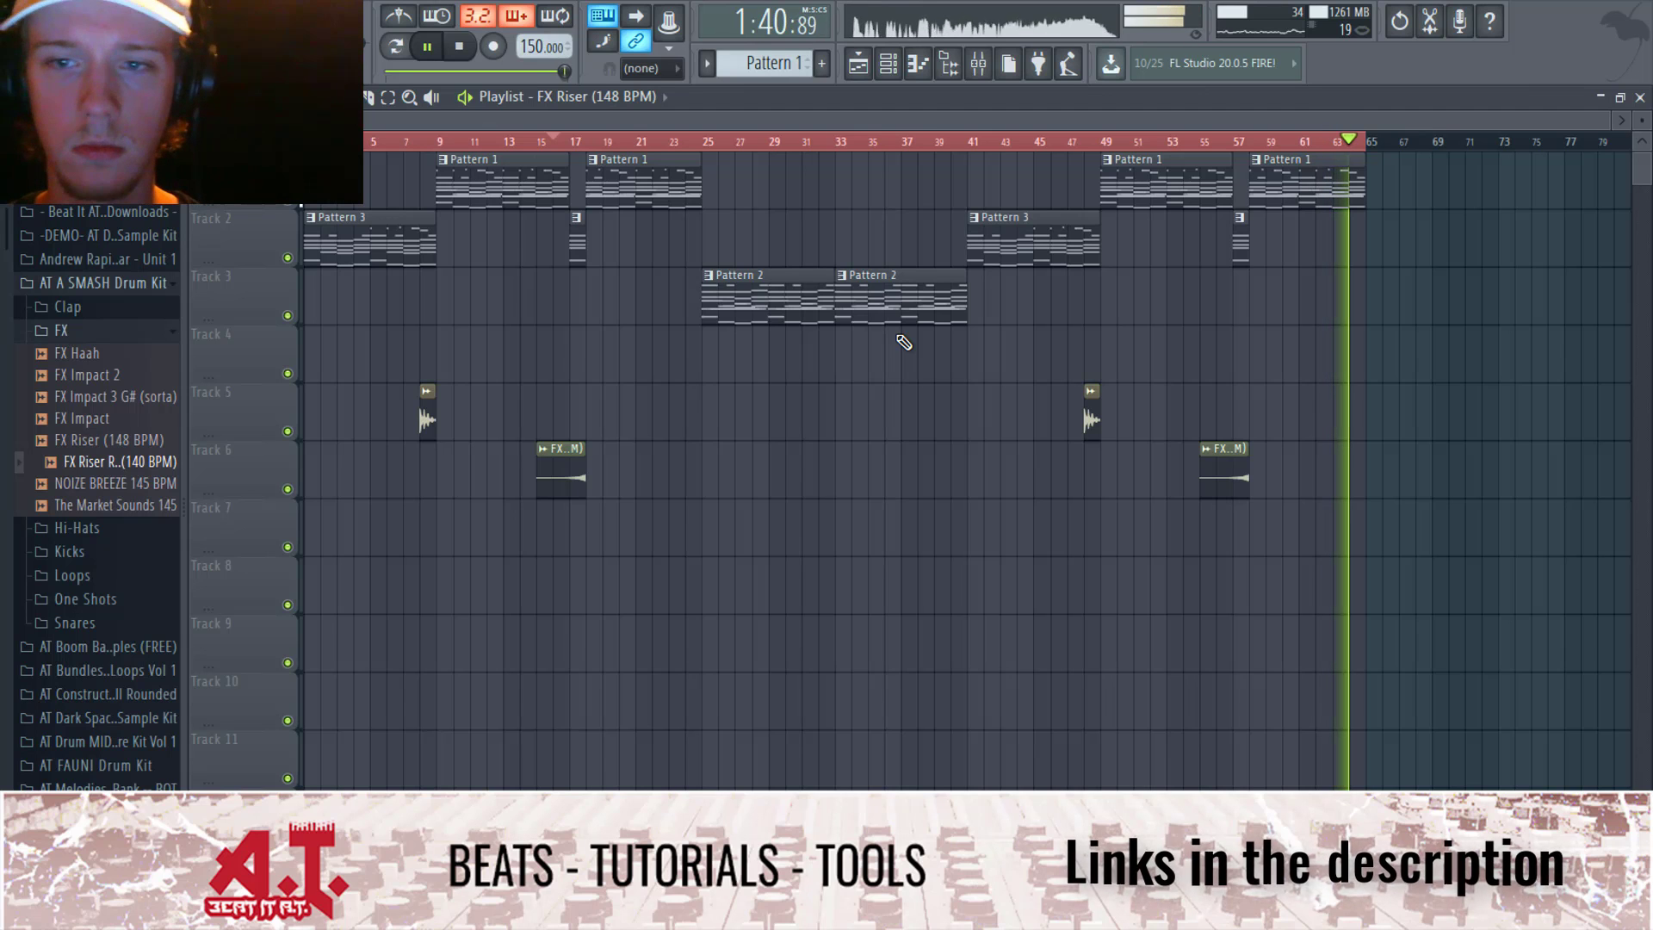
Step: Stop playback and play the arrangement again from bar 16
{"action": "key", "text": "space"}
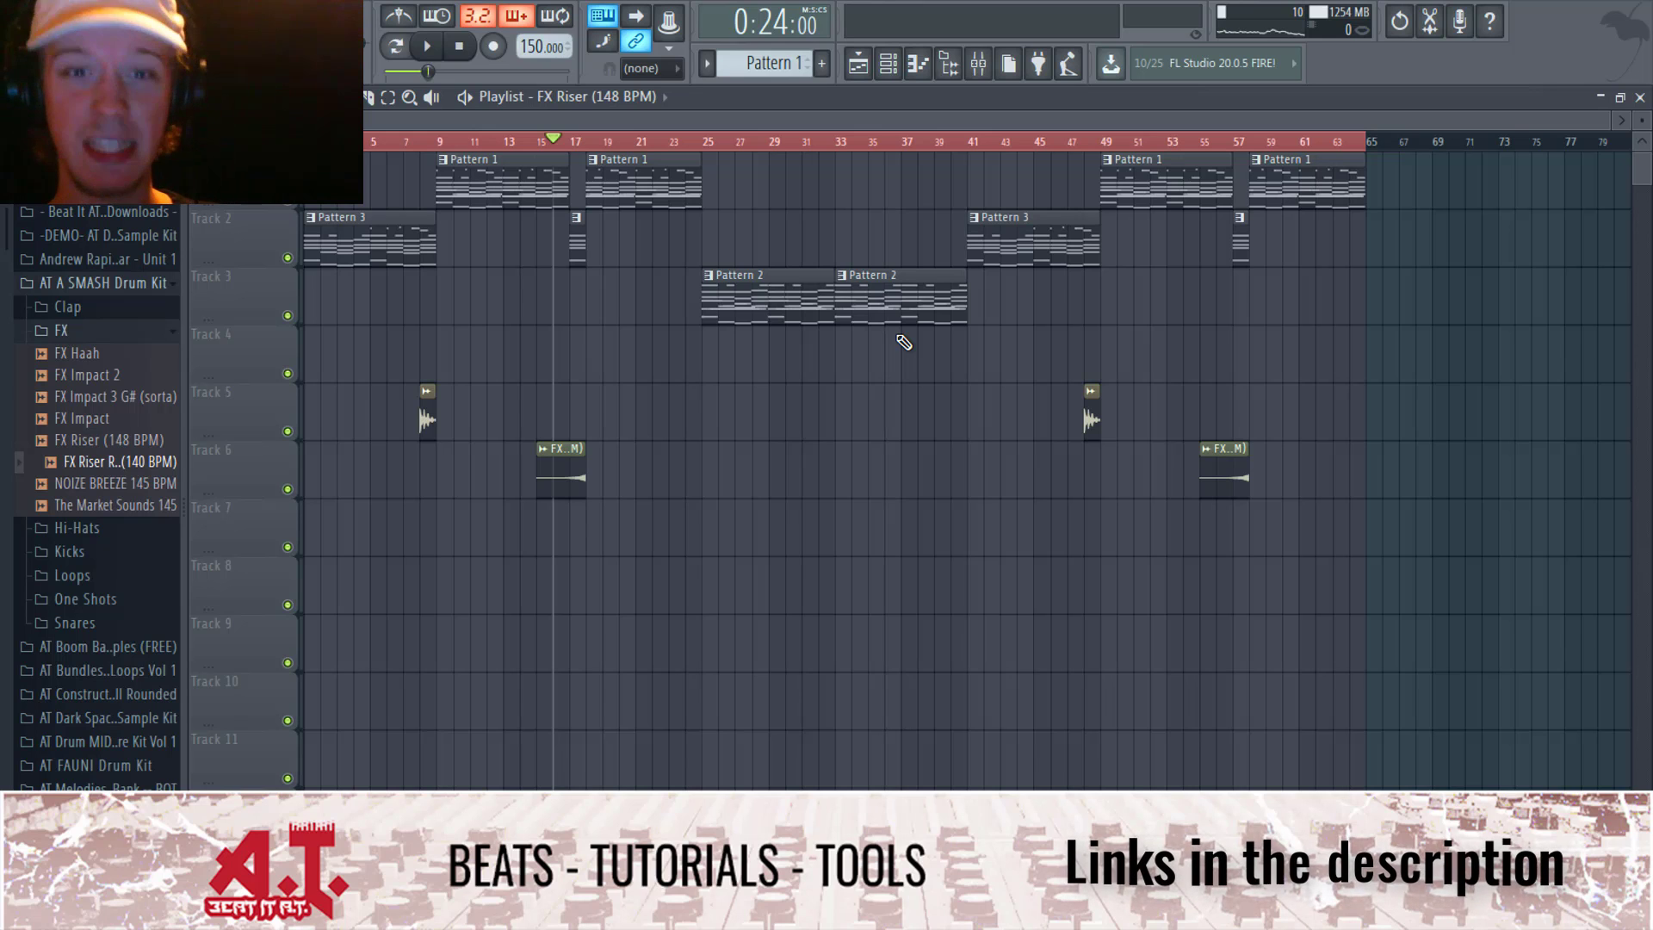
{"action": "key", "text": "space"}
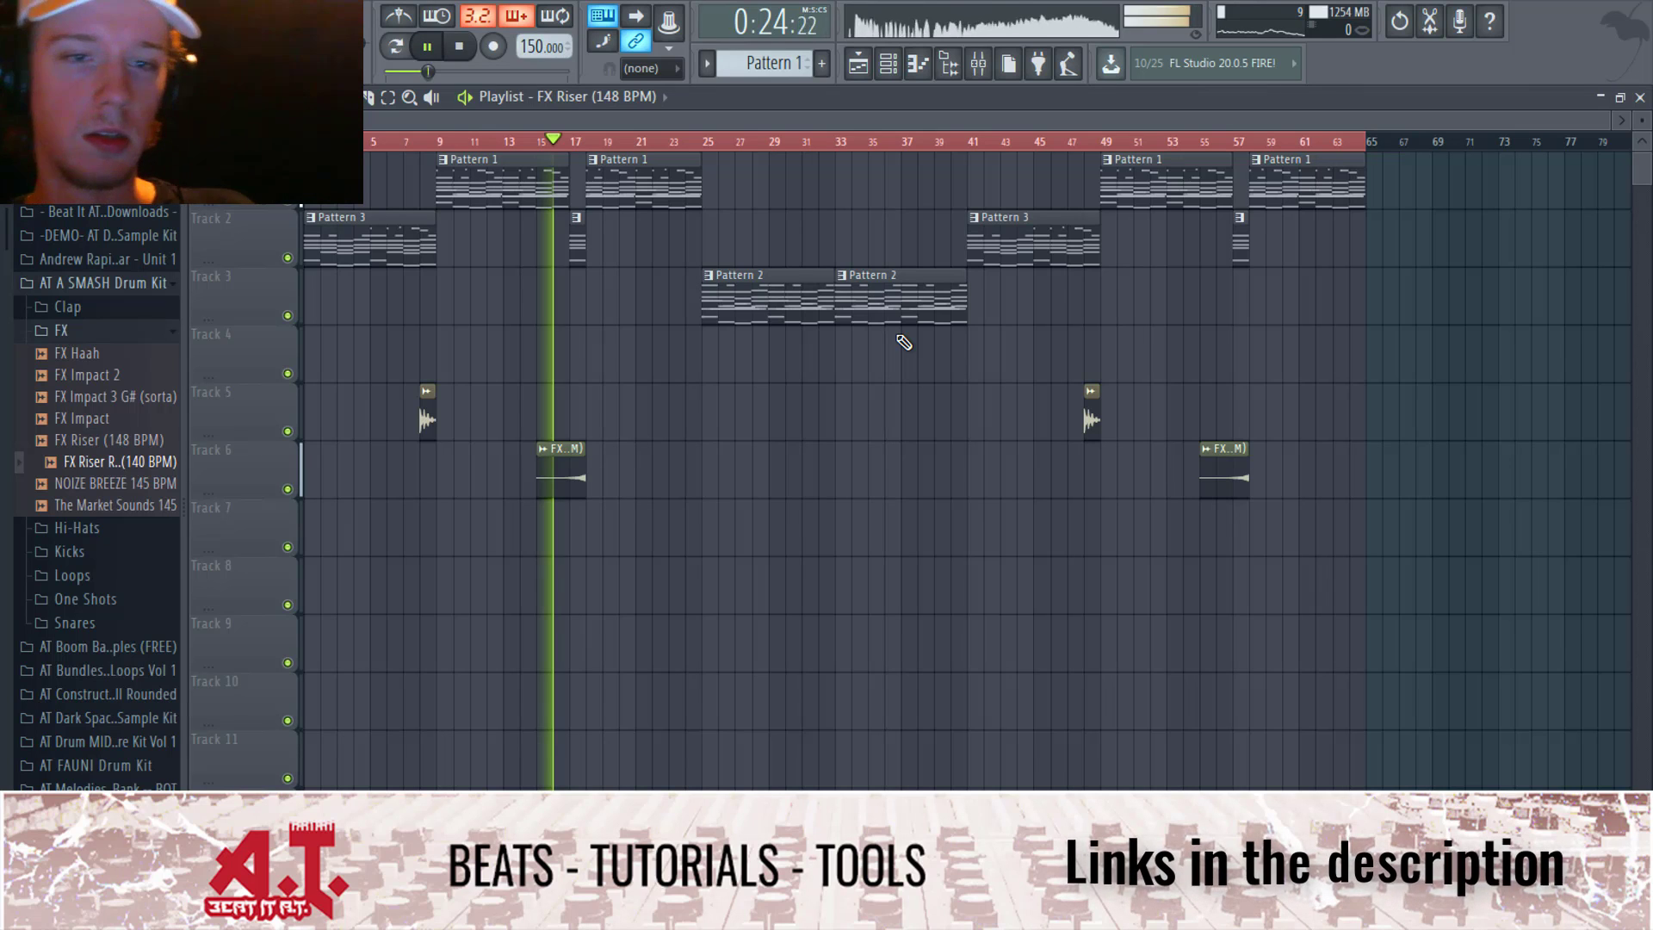